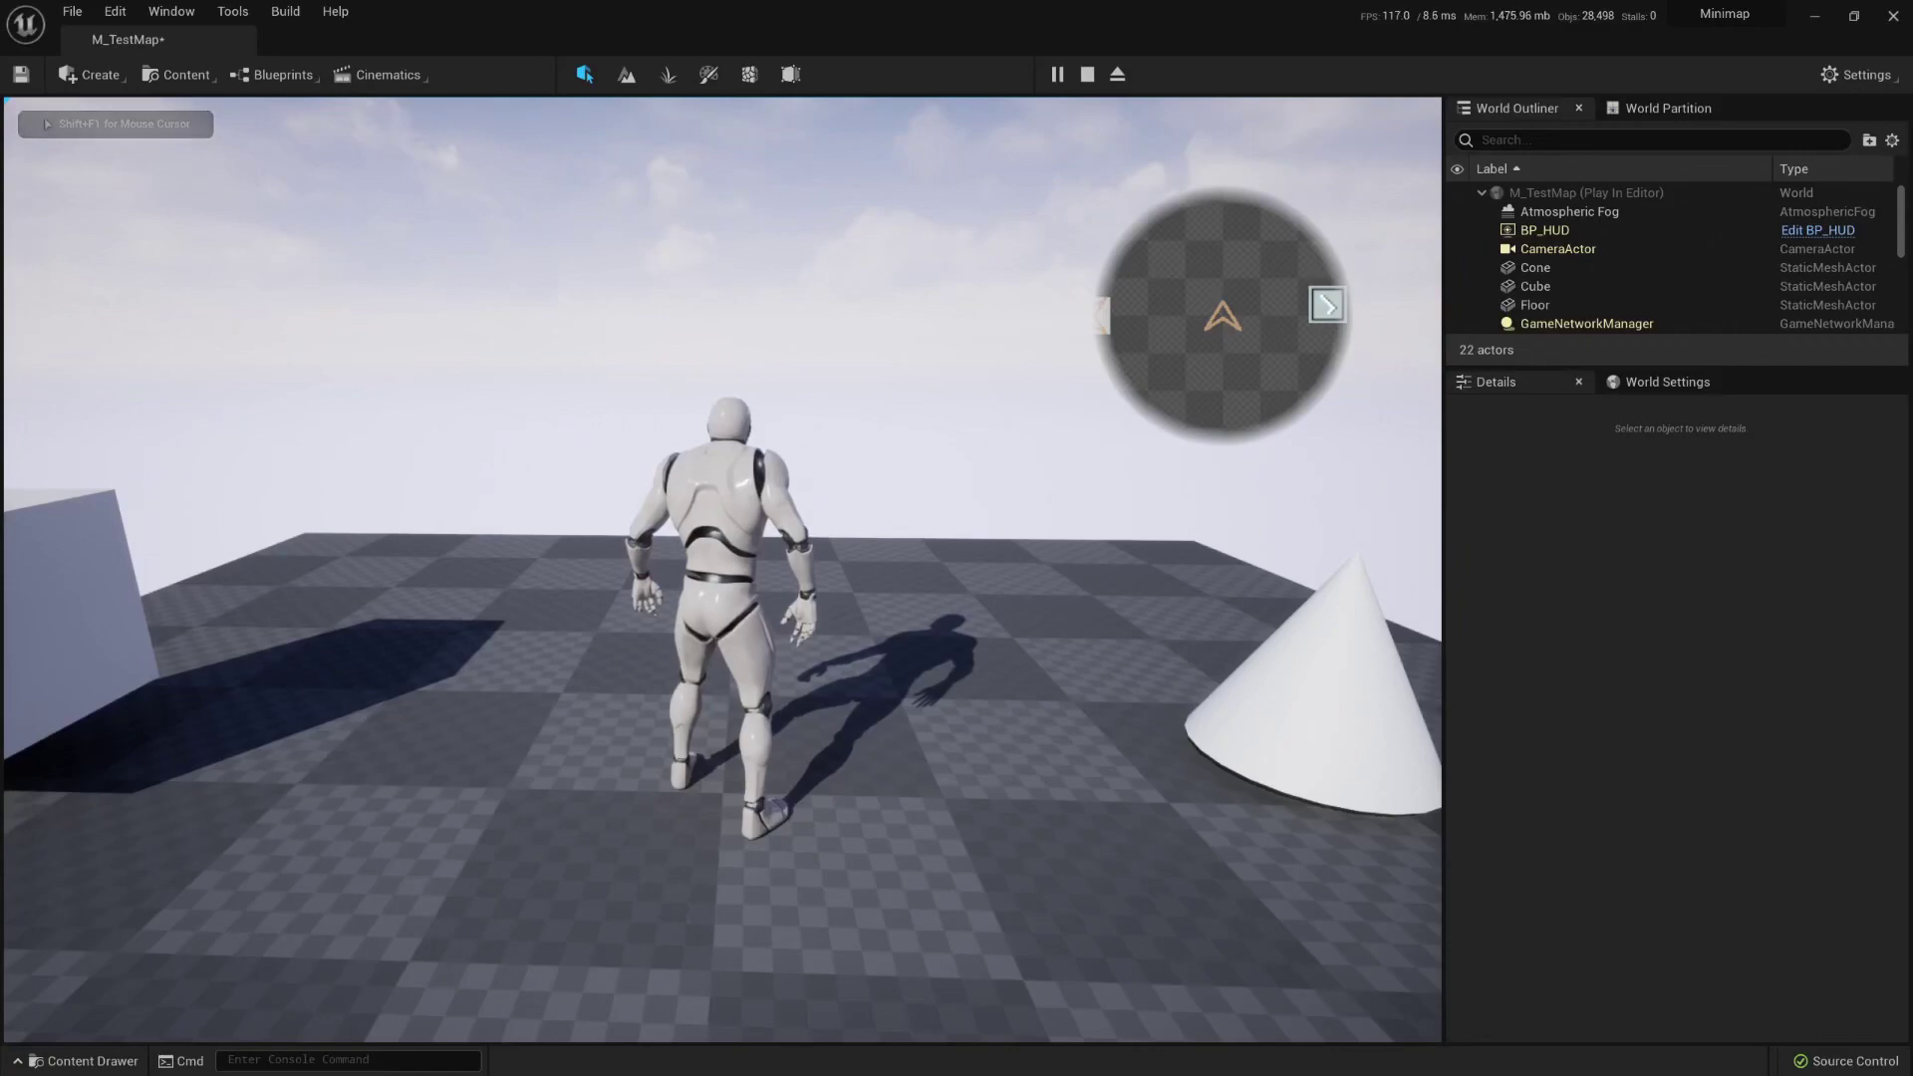
Step: Run the character around the test map in several directions to examine how the circular minimap follows the player
{"action": "key", "text": "s"}
{"action": "key", "text": "a"}
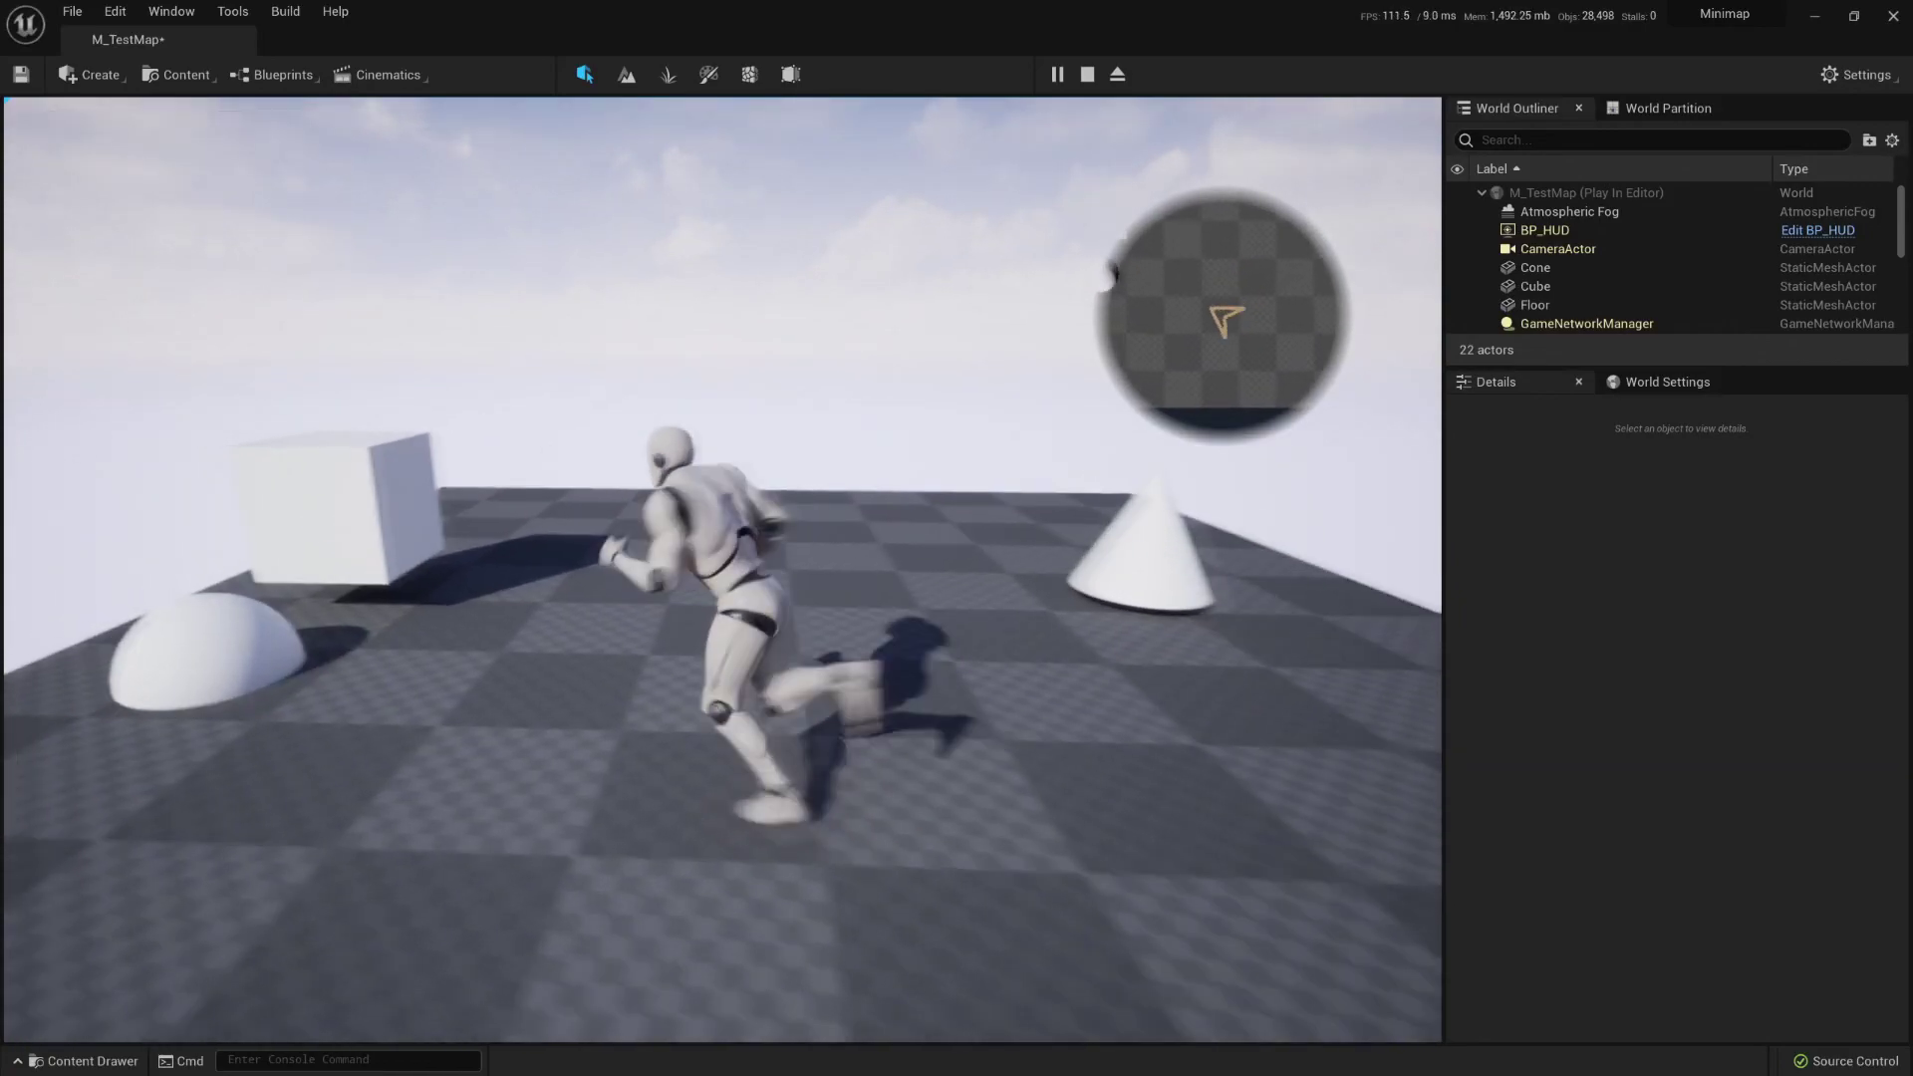
{"action": "key", "text": "w"}
{"action": "key", "text": "d"}
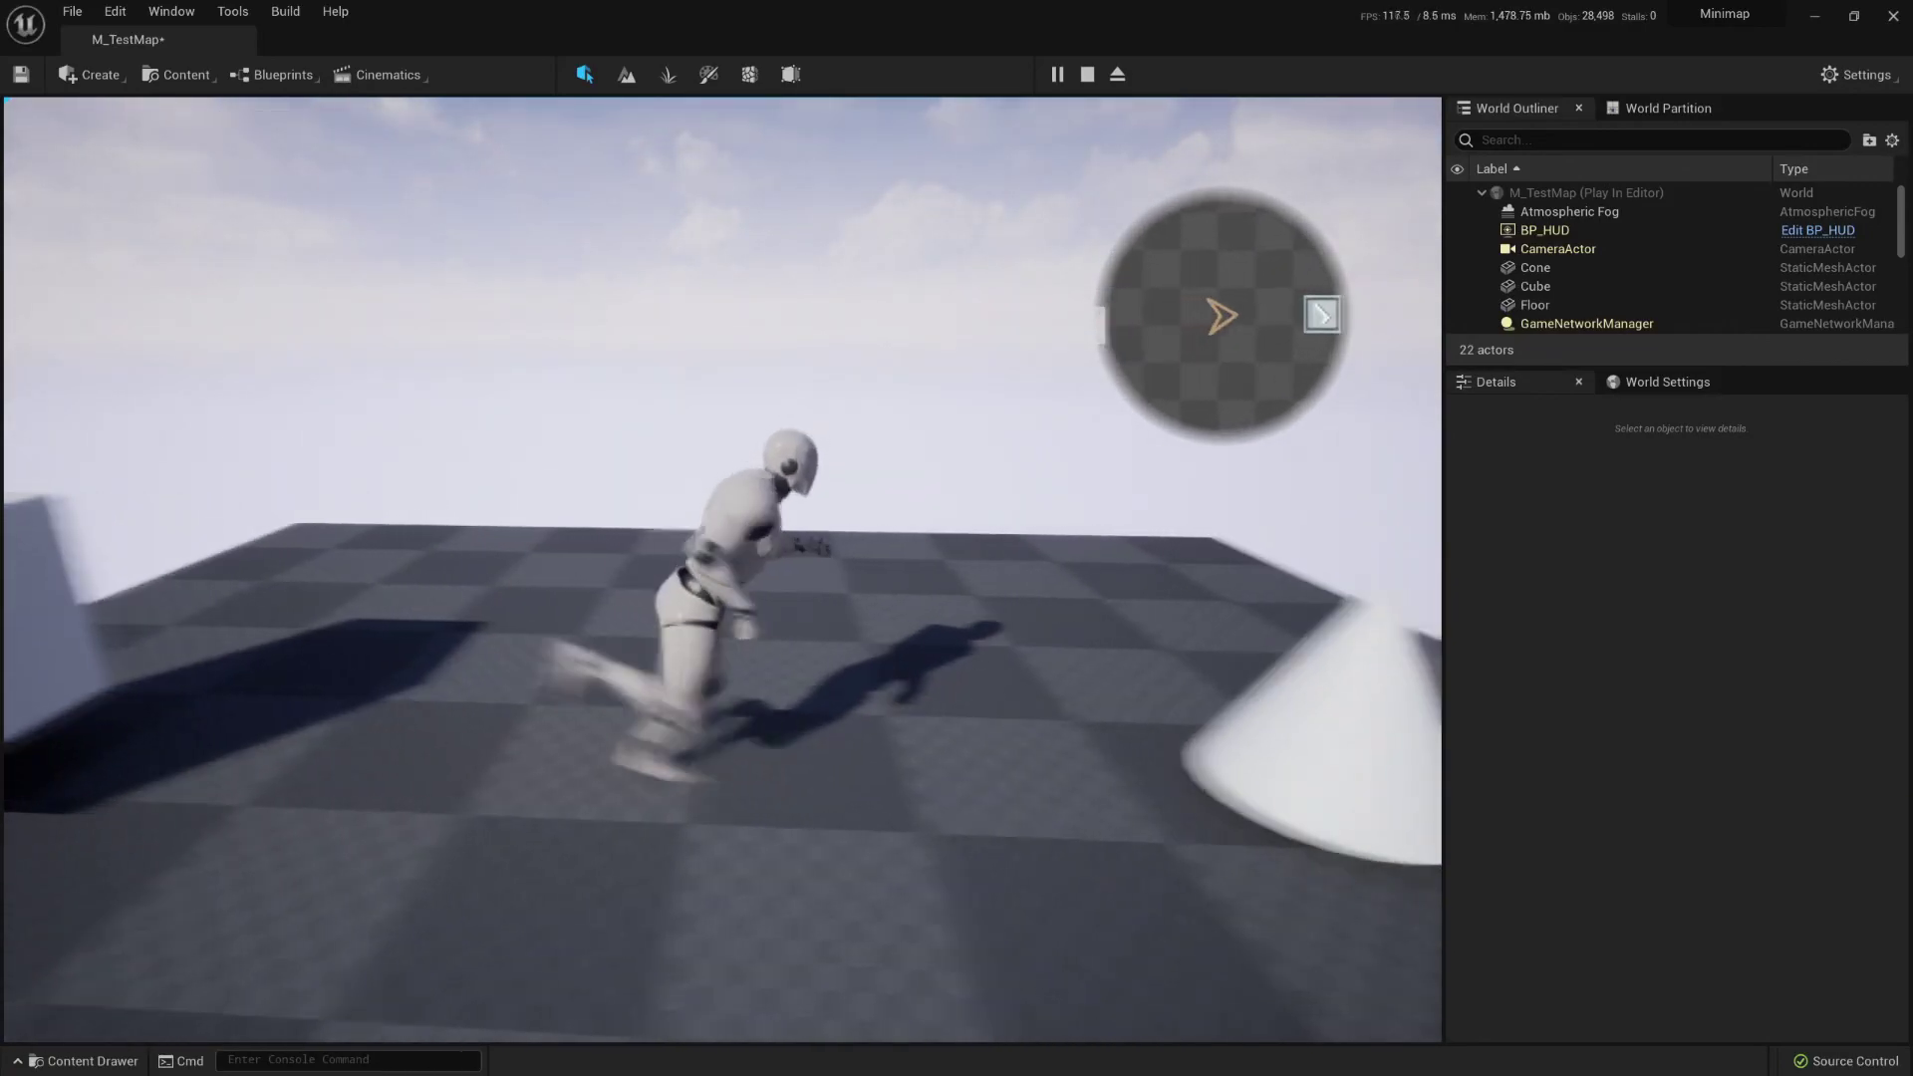
{"action": "key", "text": "a"}
{"action": "key", "text": "s"}
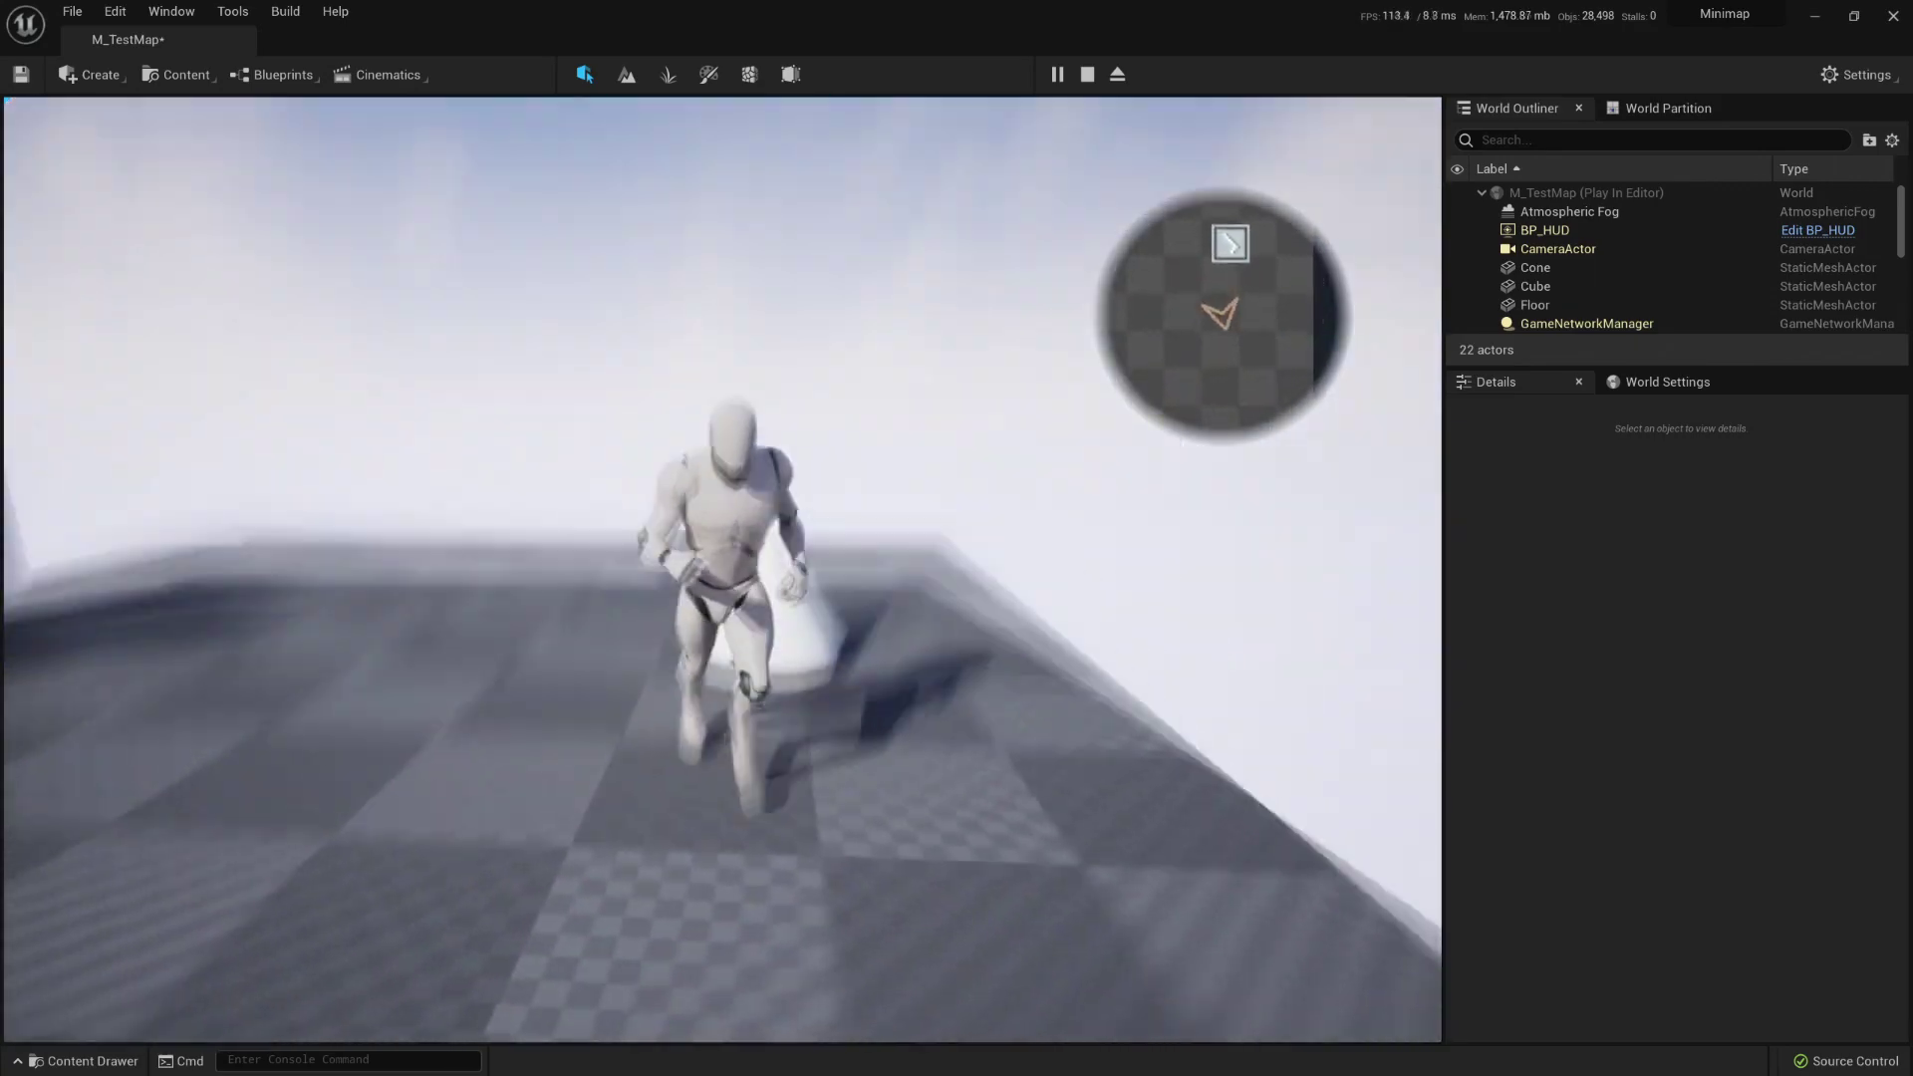
{"action": "key", "text": "a"}
{"action": "key", "text": "w"}
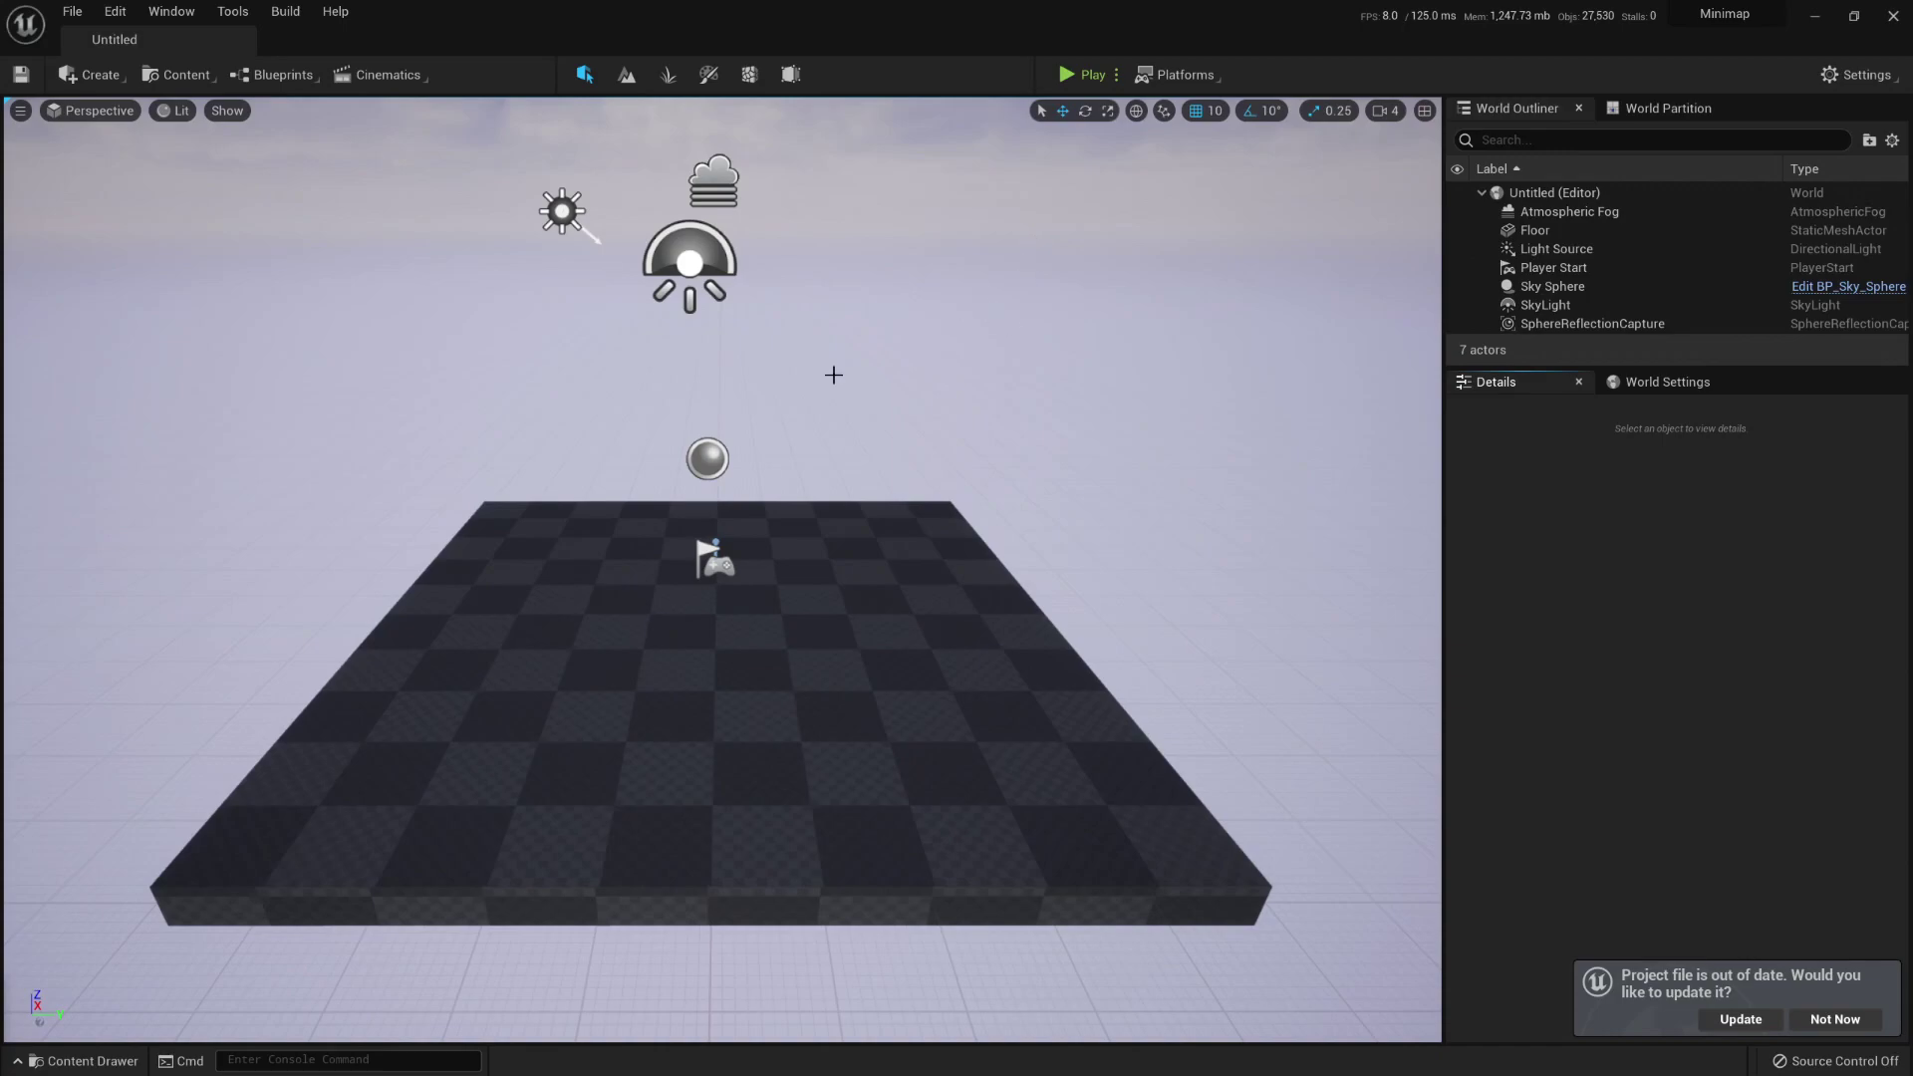
Step: Look over the blank level and check what the project's Content folder and its Developers subfolder contain
{"action": "right_click_drag", "start_coordinate": [834, 374], "coordinate": [718, 404]}
{"action": "key", "text": "a"}
{"action": "key", "text": "w"}
{"action": "key", "text": "d"}
{"action": "key", "text": "s"}
{"action": "right_click_drag", "start_coordinate": [468, 578], "coordinate": [632, 554]}
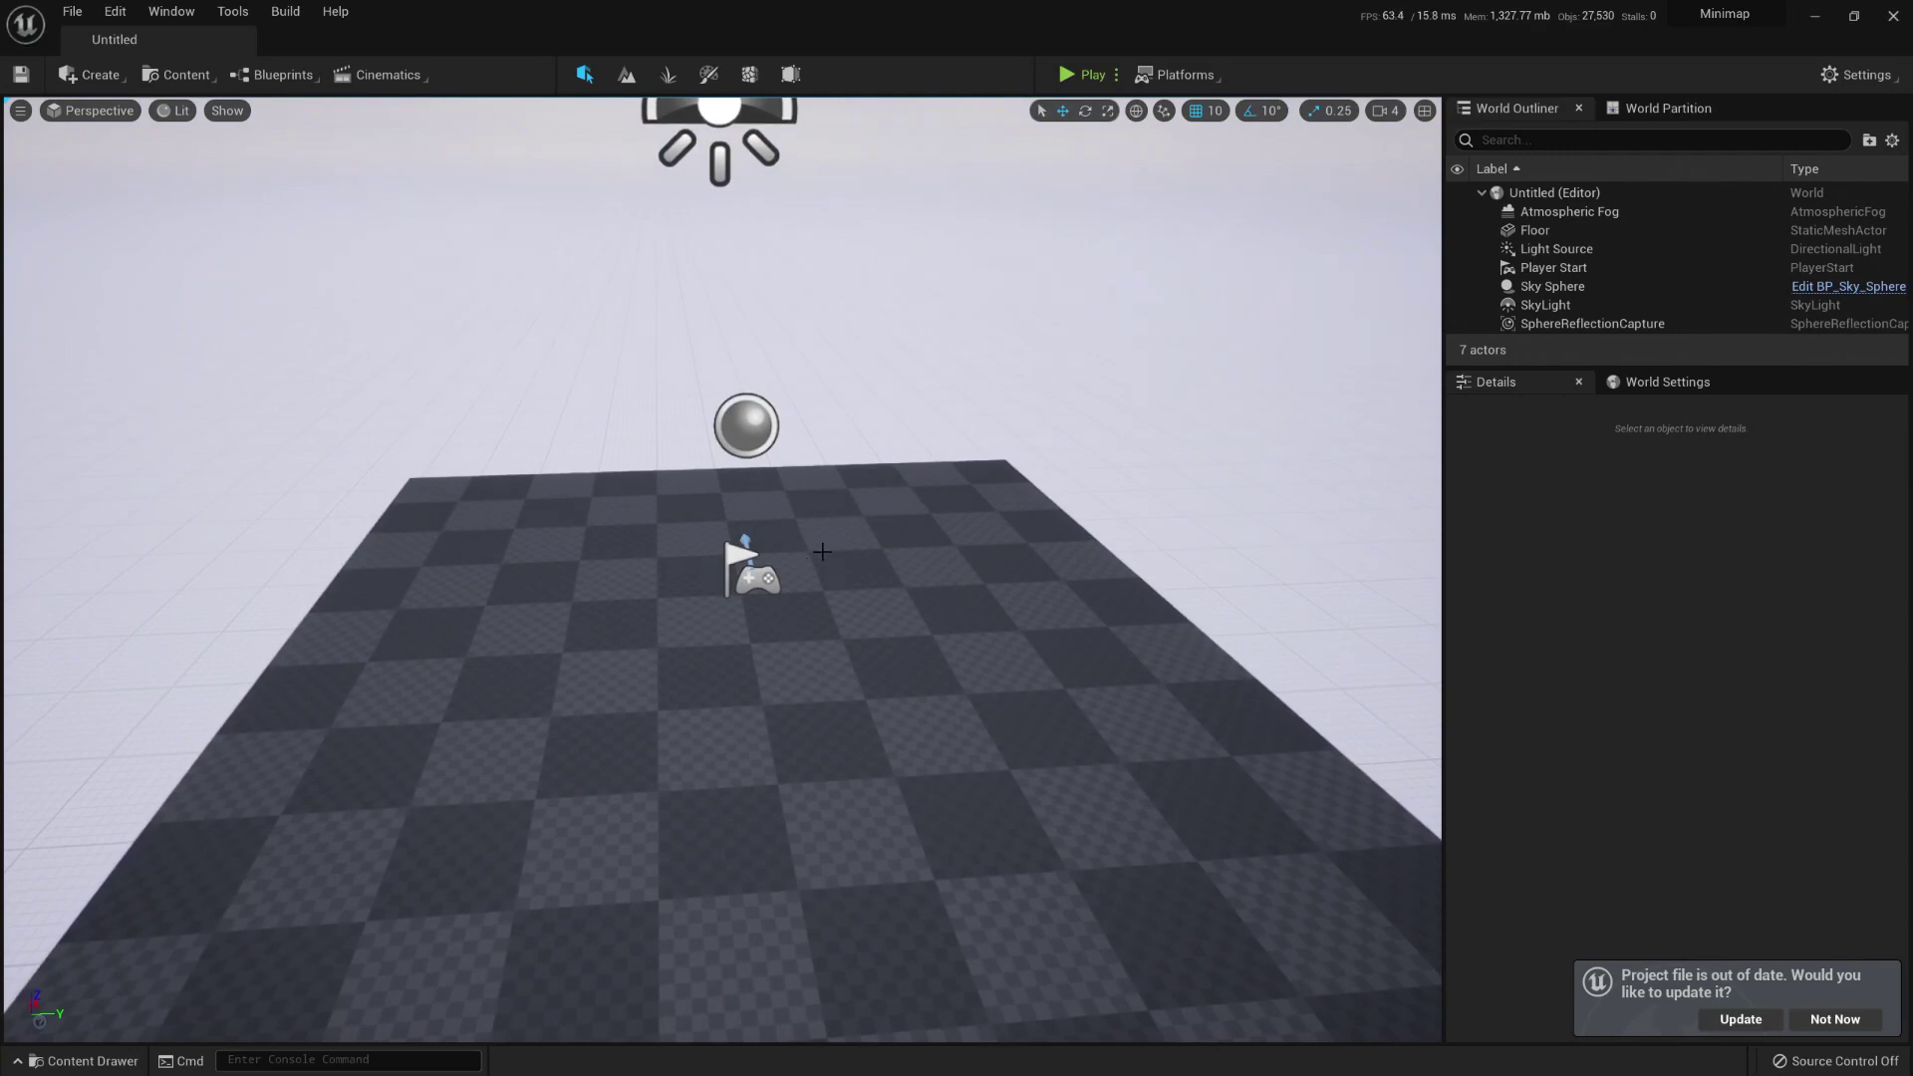
{"action": "left_click", "coordinate": [95, 1062]}
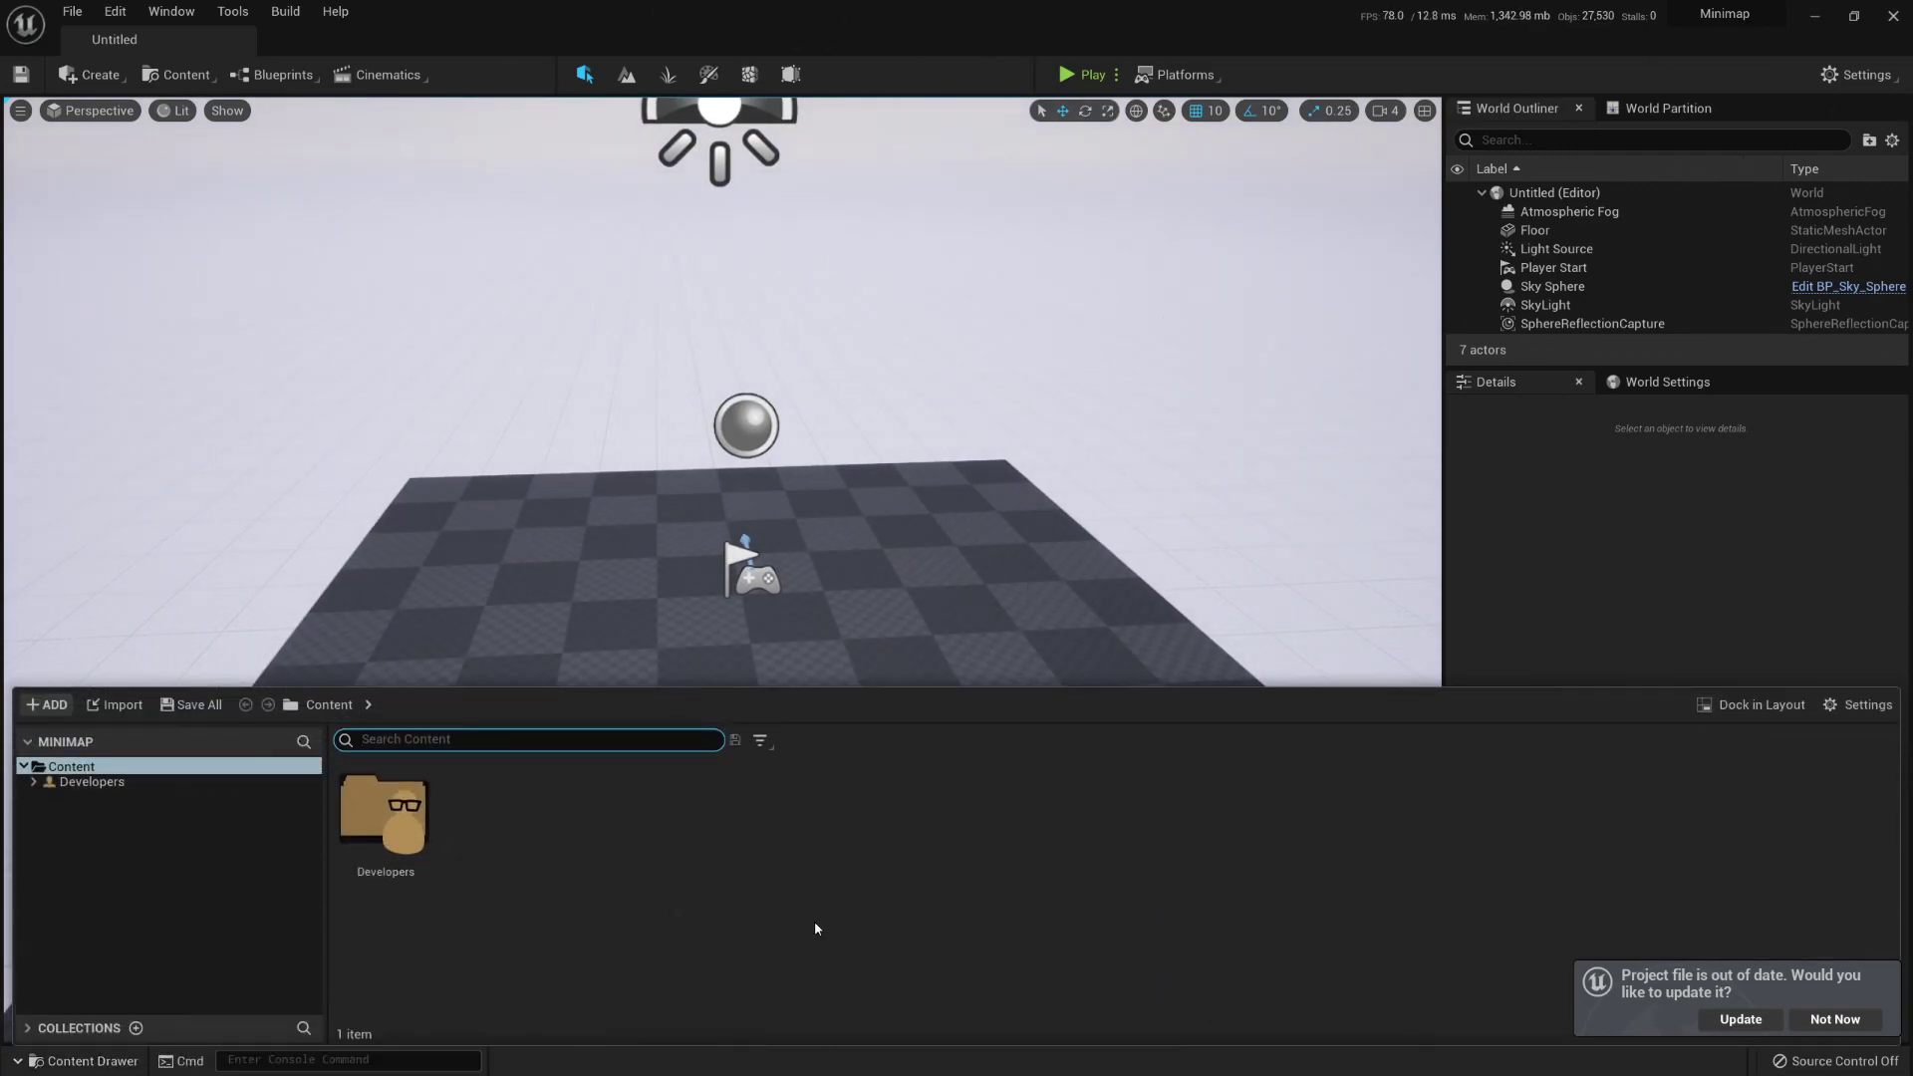
{"action": "left_click", "coordinate": [33, 783]}
{"action": "left_click", "coordinate": [43, 796]}
{"action": "left_click", "coordinate": [33, 783]}
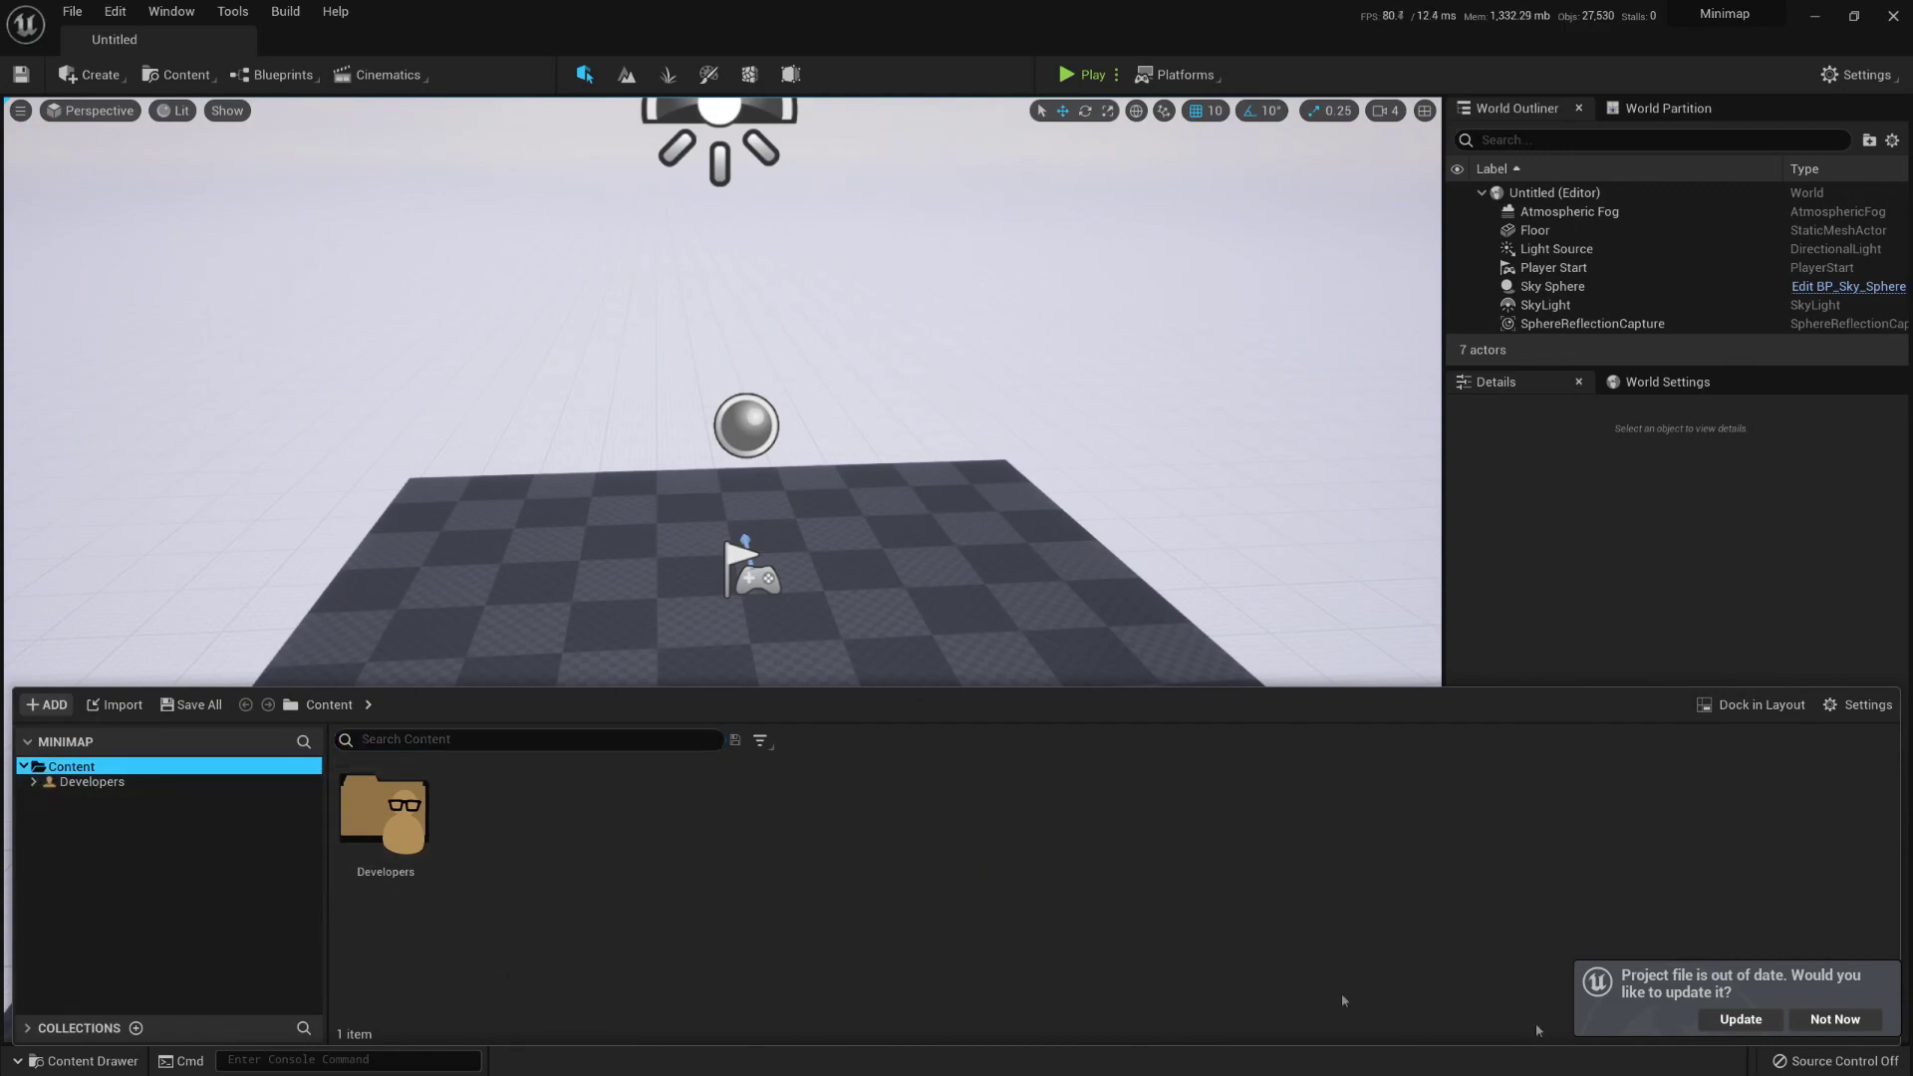
Step: Update the out-of-date project file and choose Git (beta version) as the source control provider
{"action": "left_click", "coordinate": [1741, 1020]}
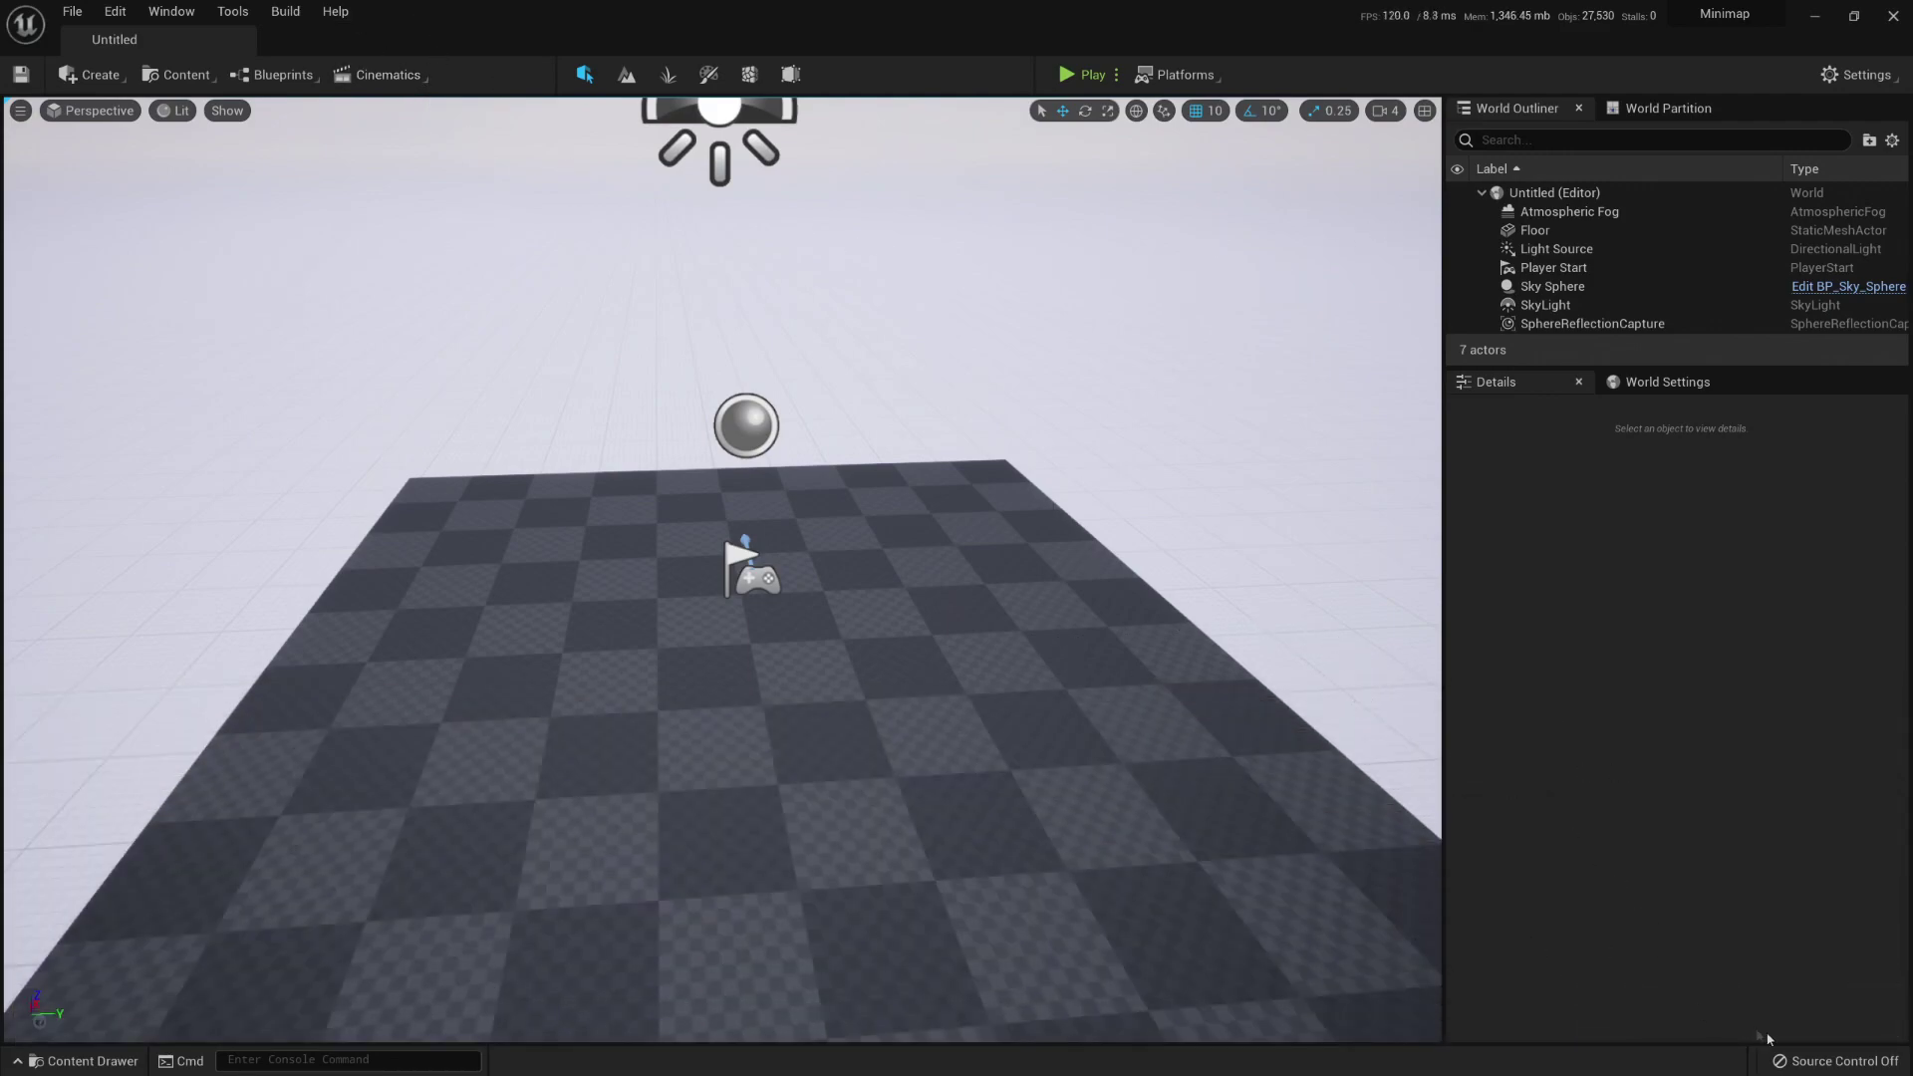
{"action": "left_click", "coordinate": [1815, 1058]}
{"action": "left_click", "coordinate": [1757, 971]}
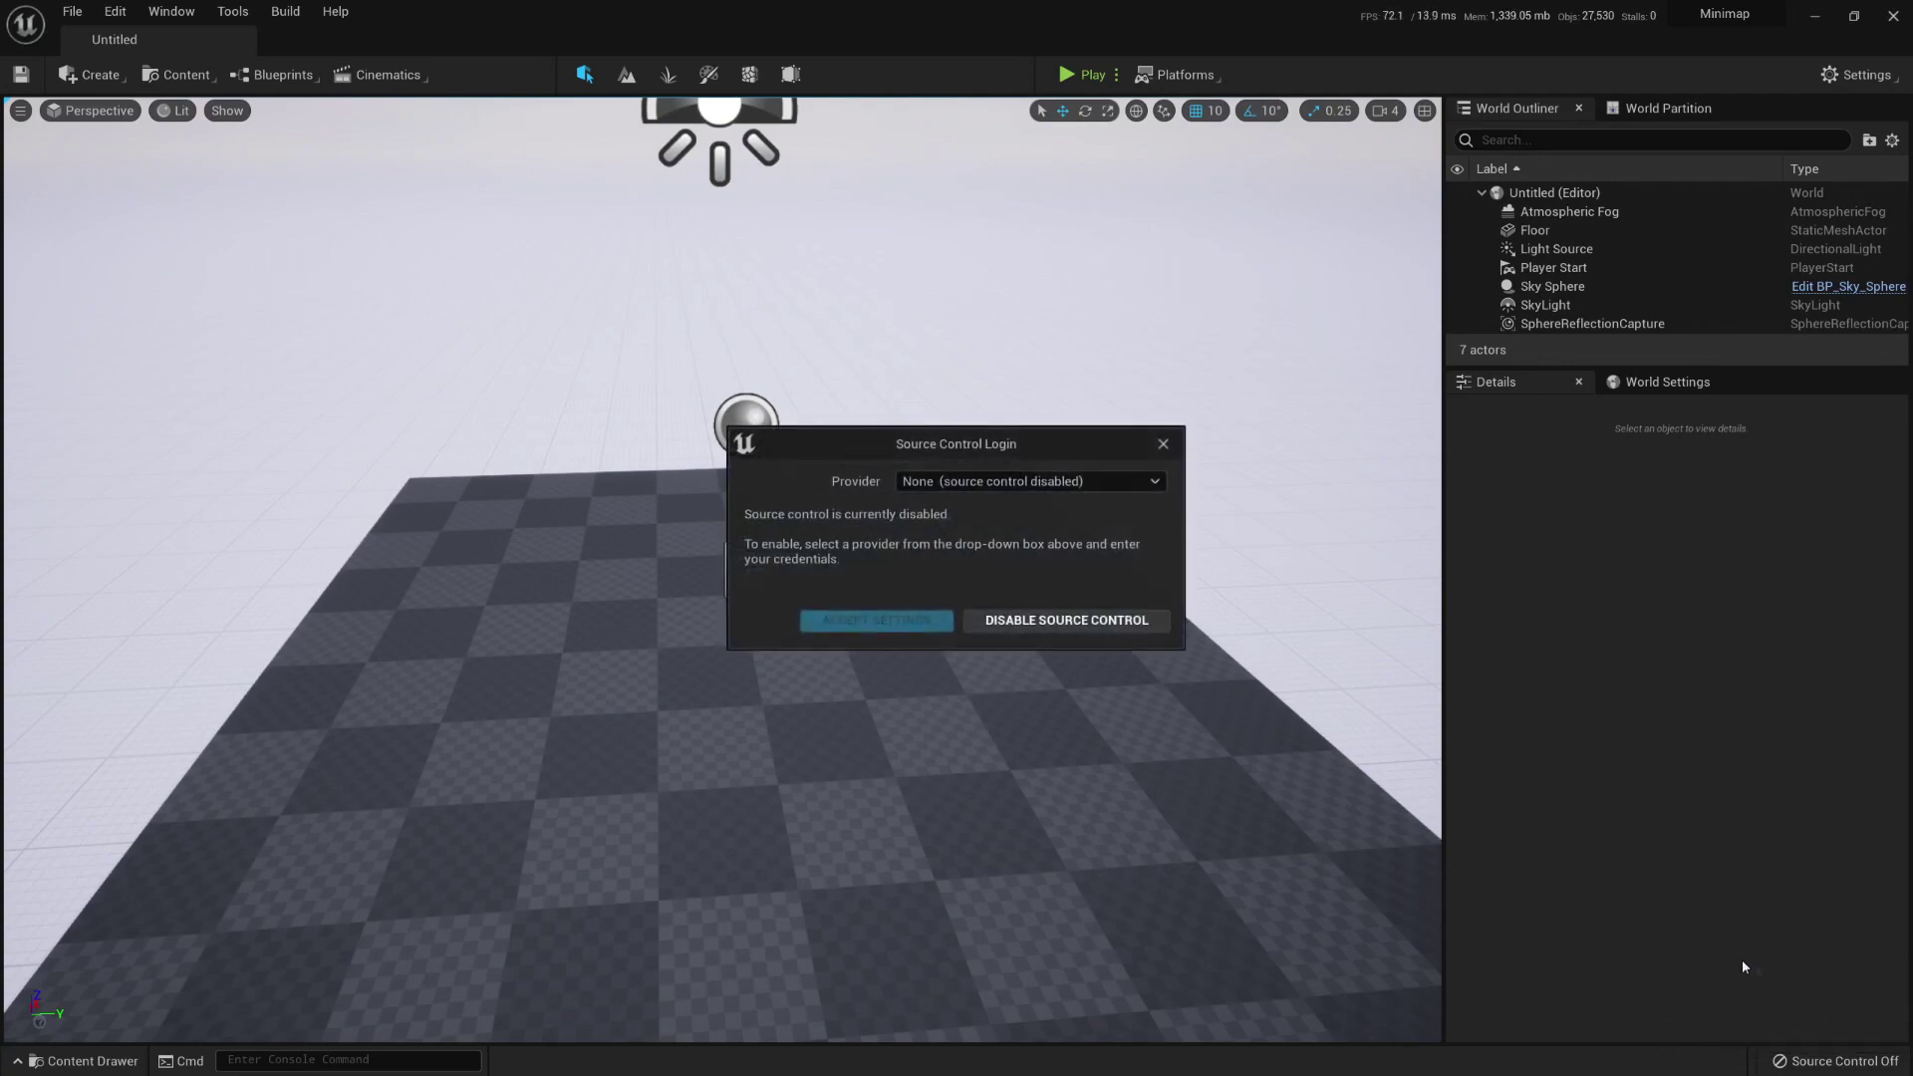
{"action": "left_click", "coordinate": [997, 482]}
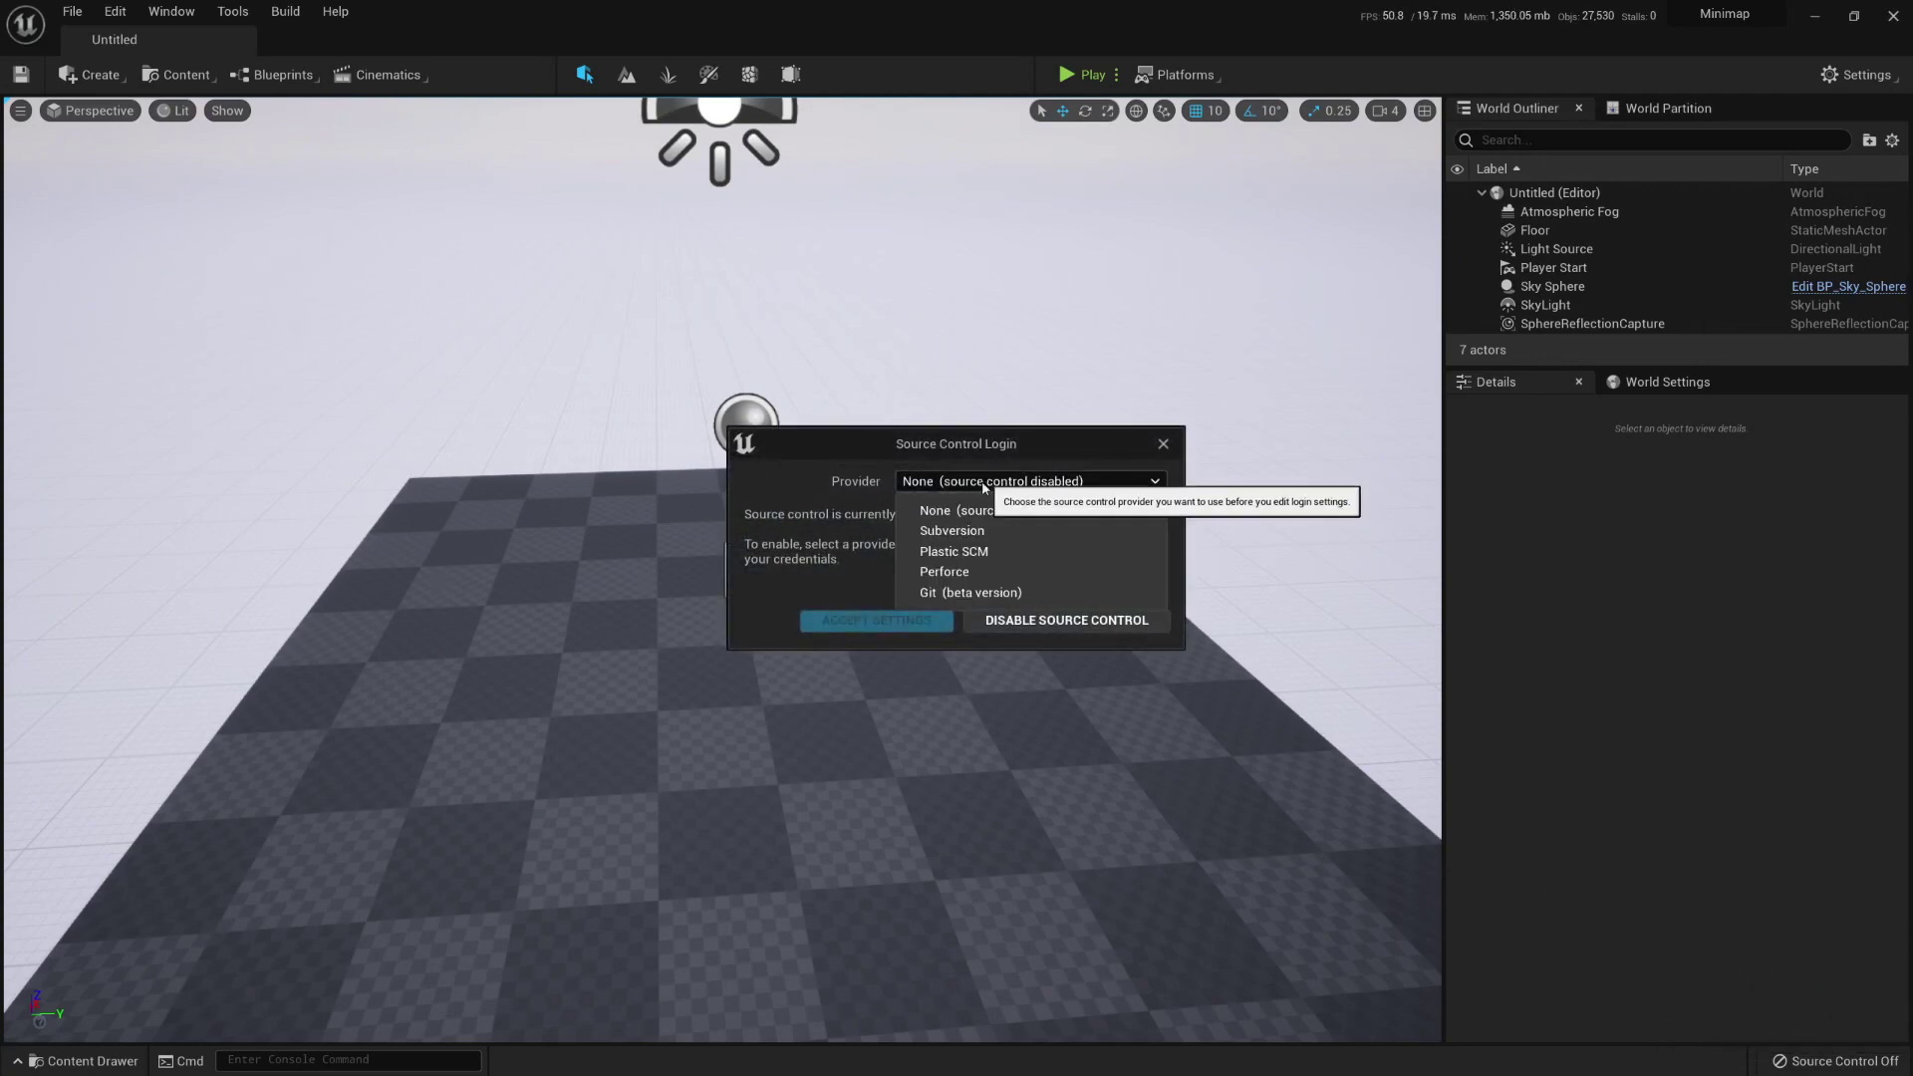
{"action": "left_click", "coordinate": [957, 578]}
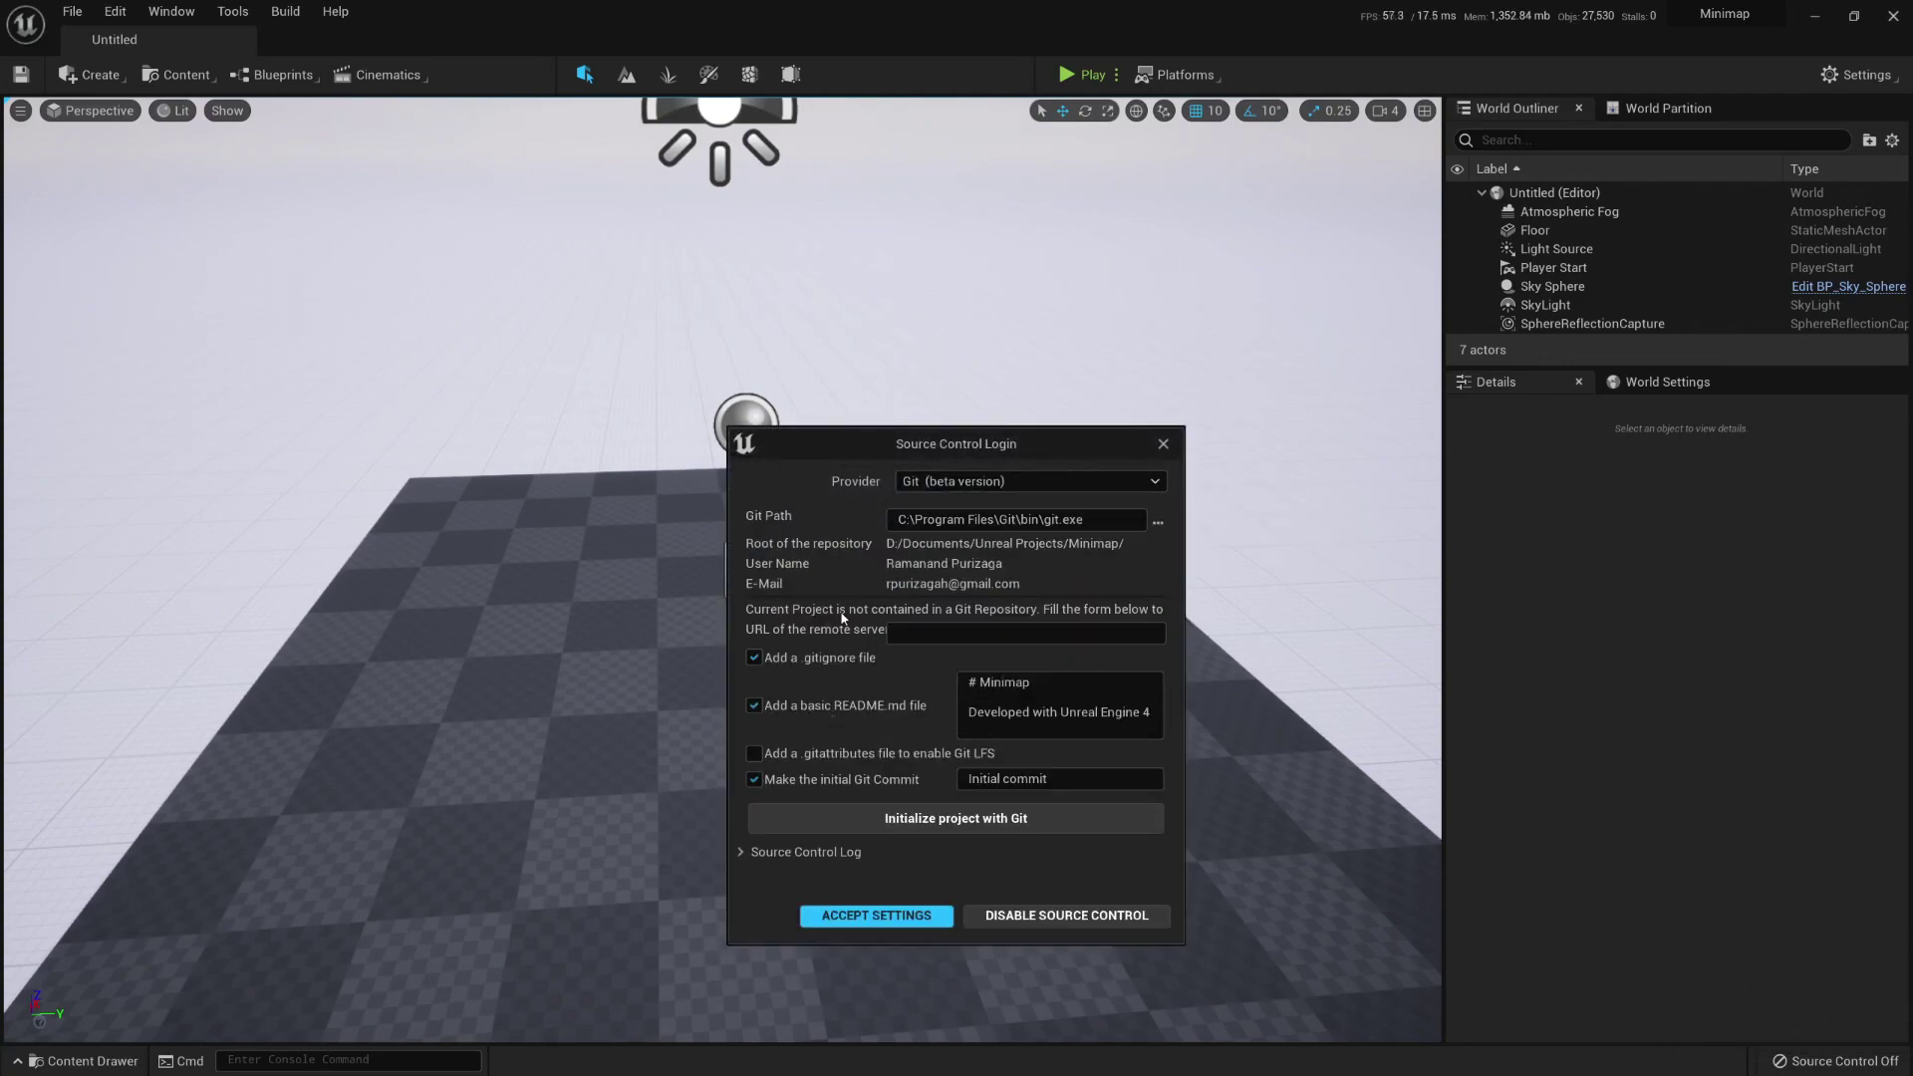
Step: Initialize the project with Git, expand the source control log and accept the source control settings
{"action": "left_click", "coordinate": [952, 820]}
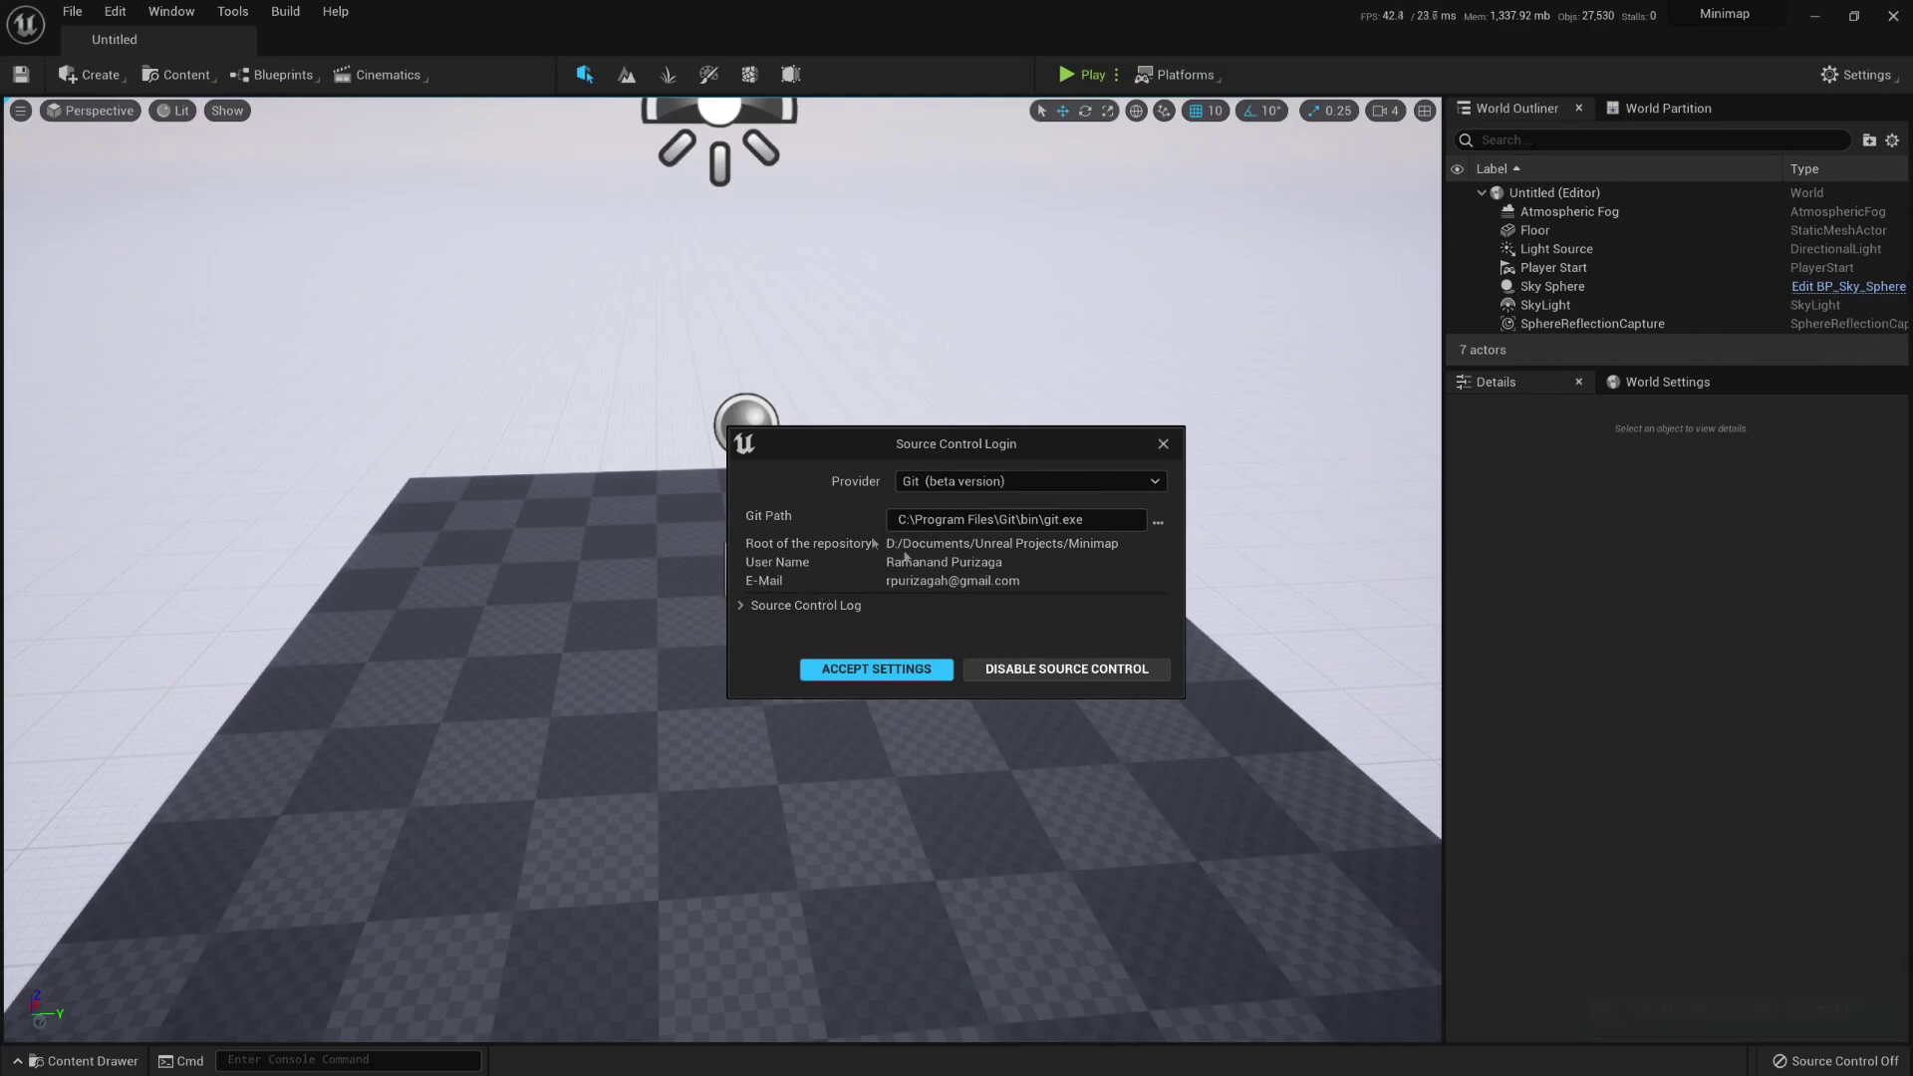
{"action": "left_click", "coordinate": [752, 607]}
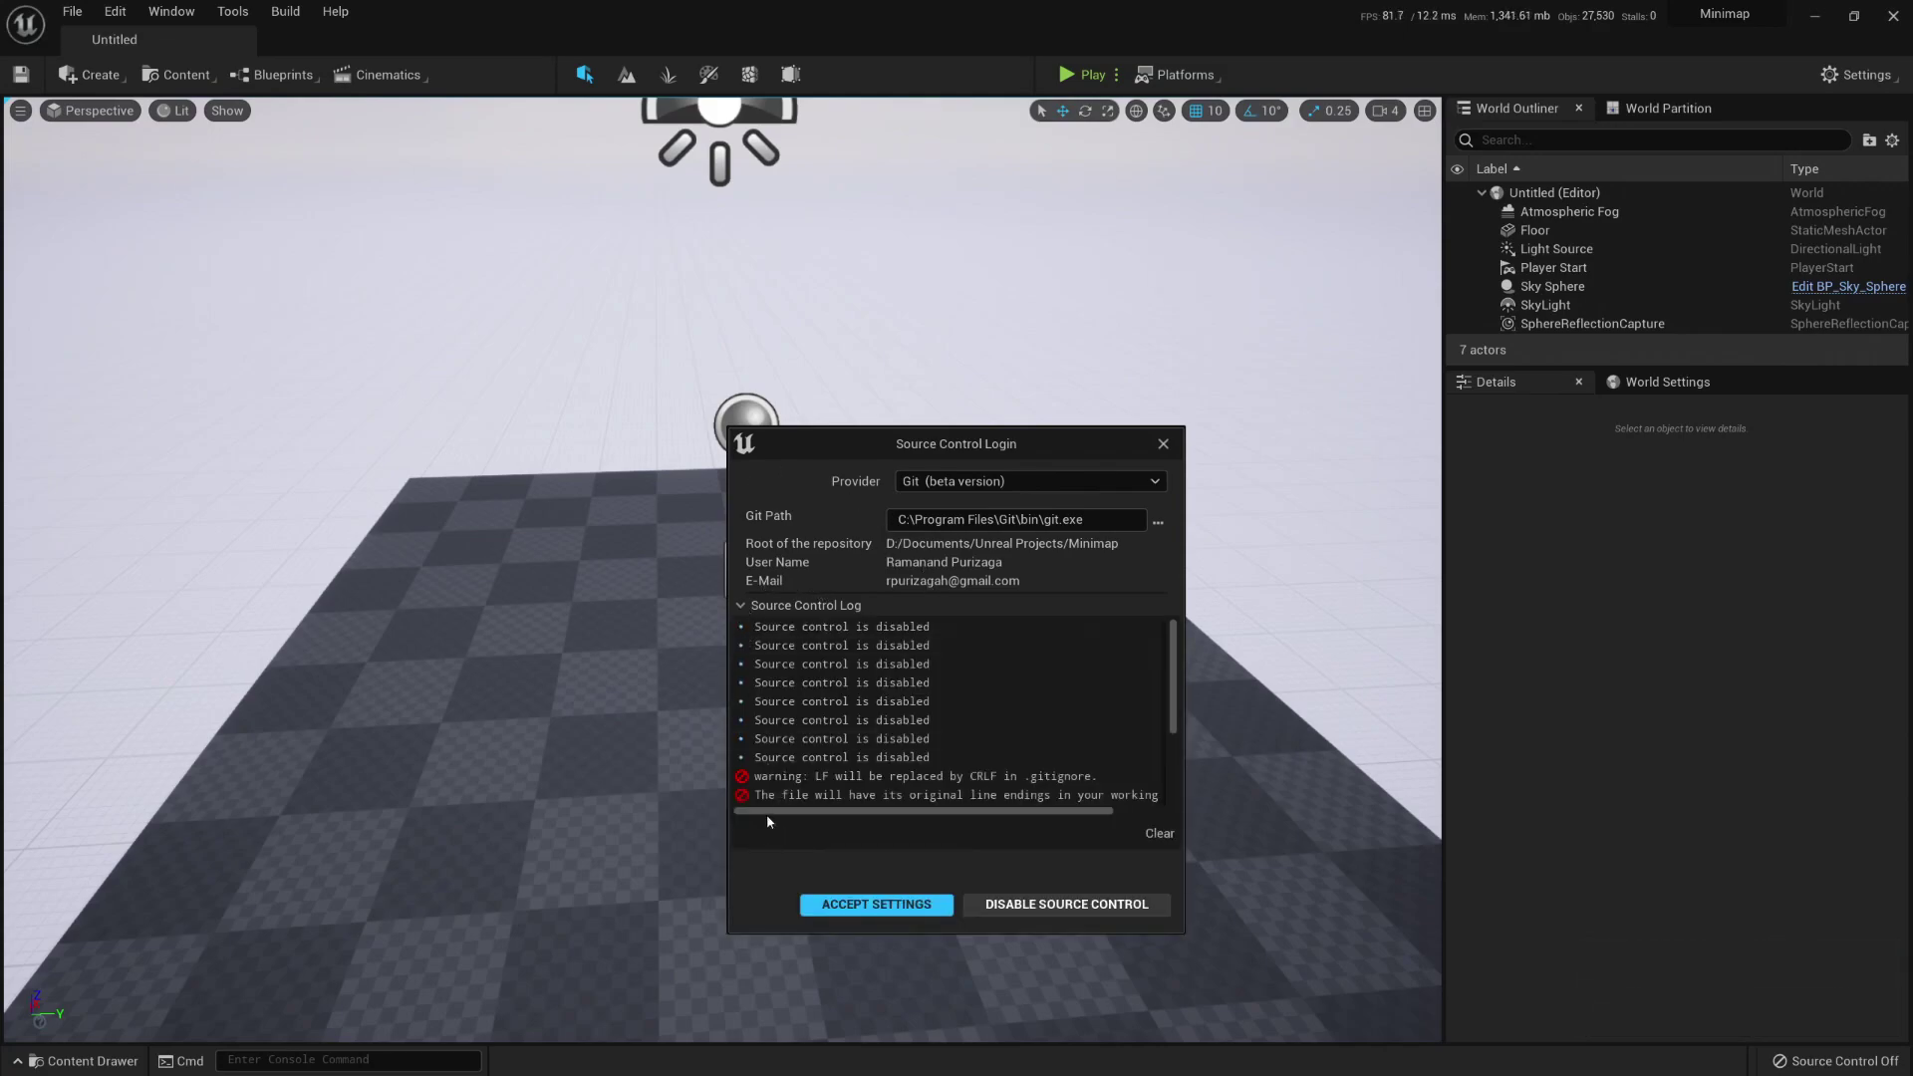
{"action": "left_click", "coordinate": [878, 906]}
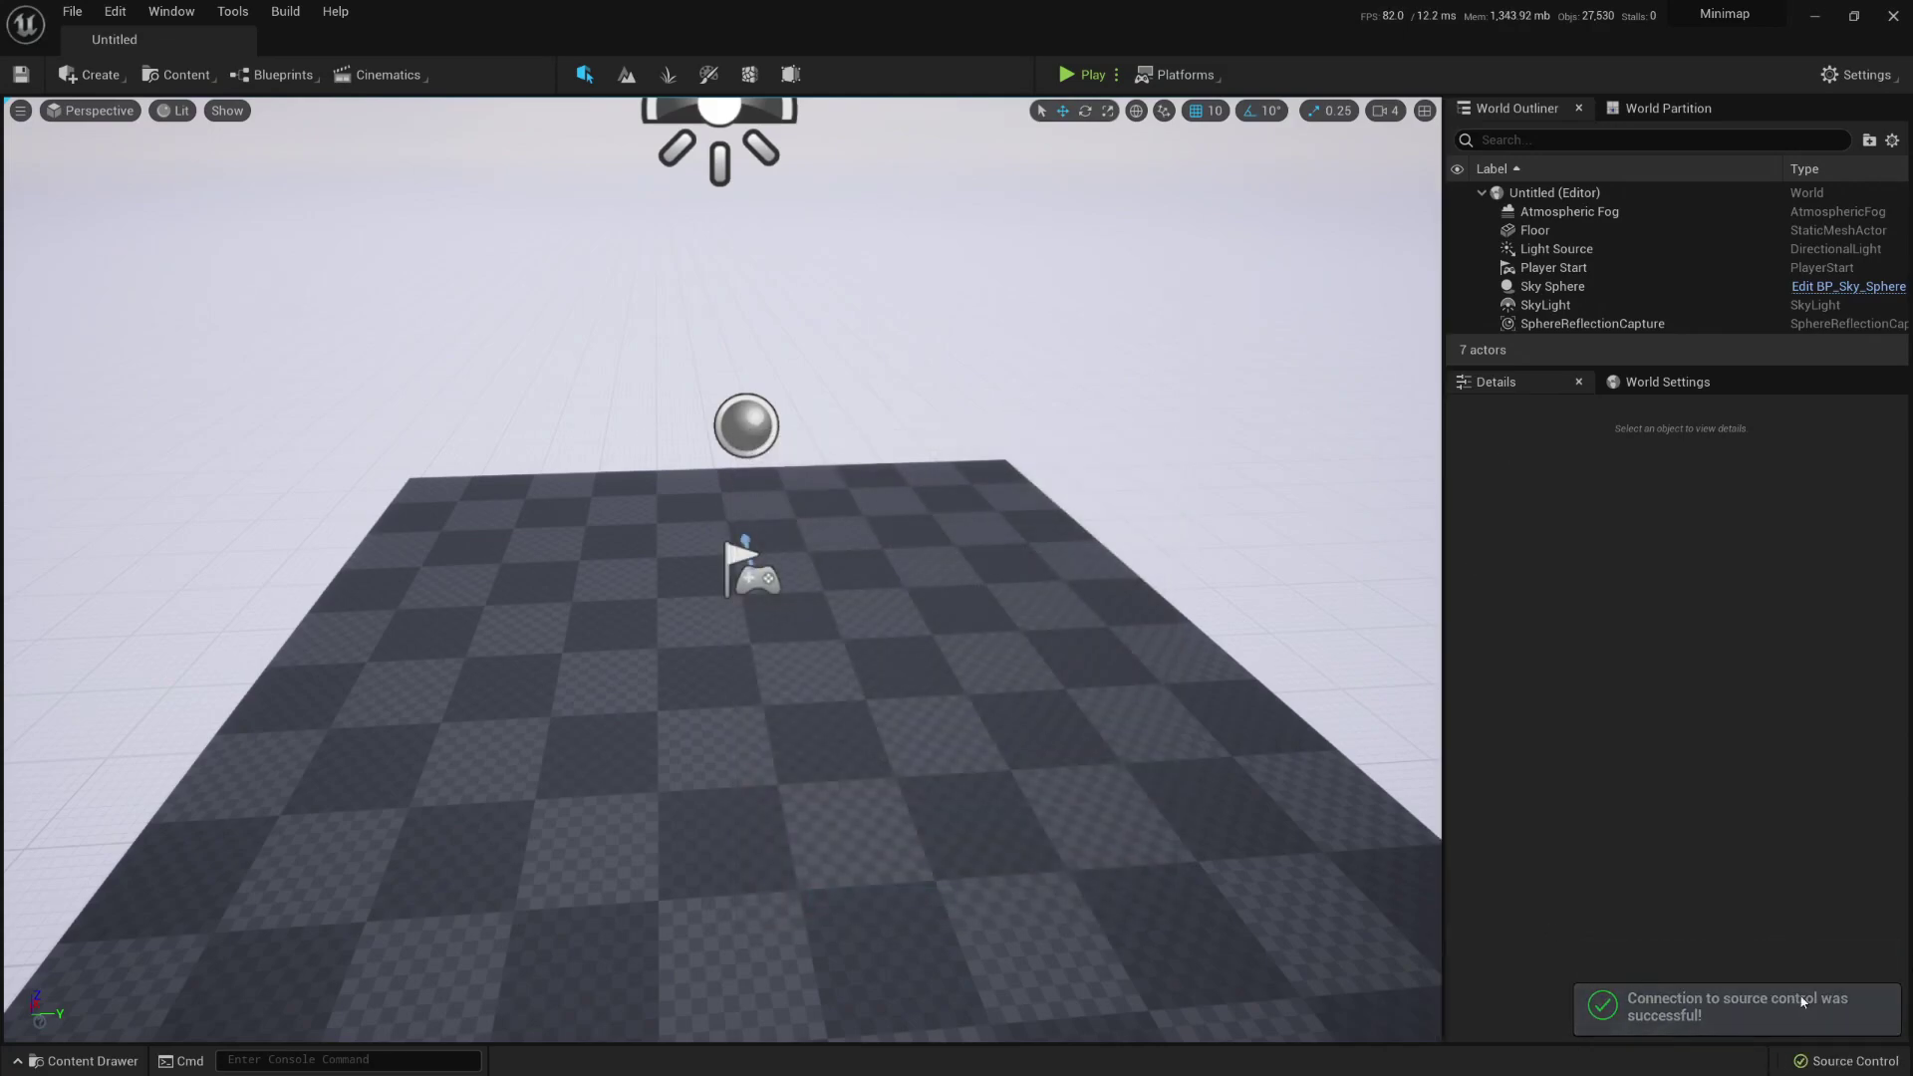
Step: Create a folder named Minimap in the Content folder
{"action": "left_click", "coordinate": [85, 1060]}
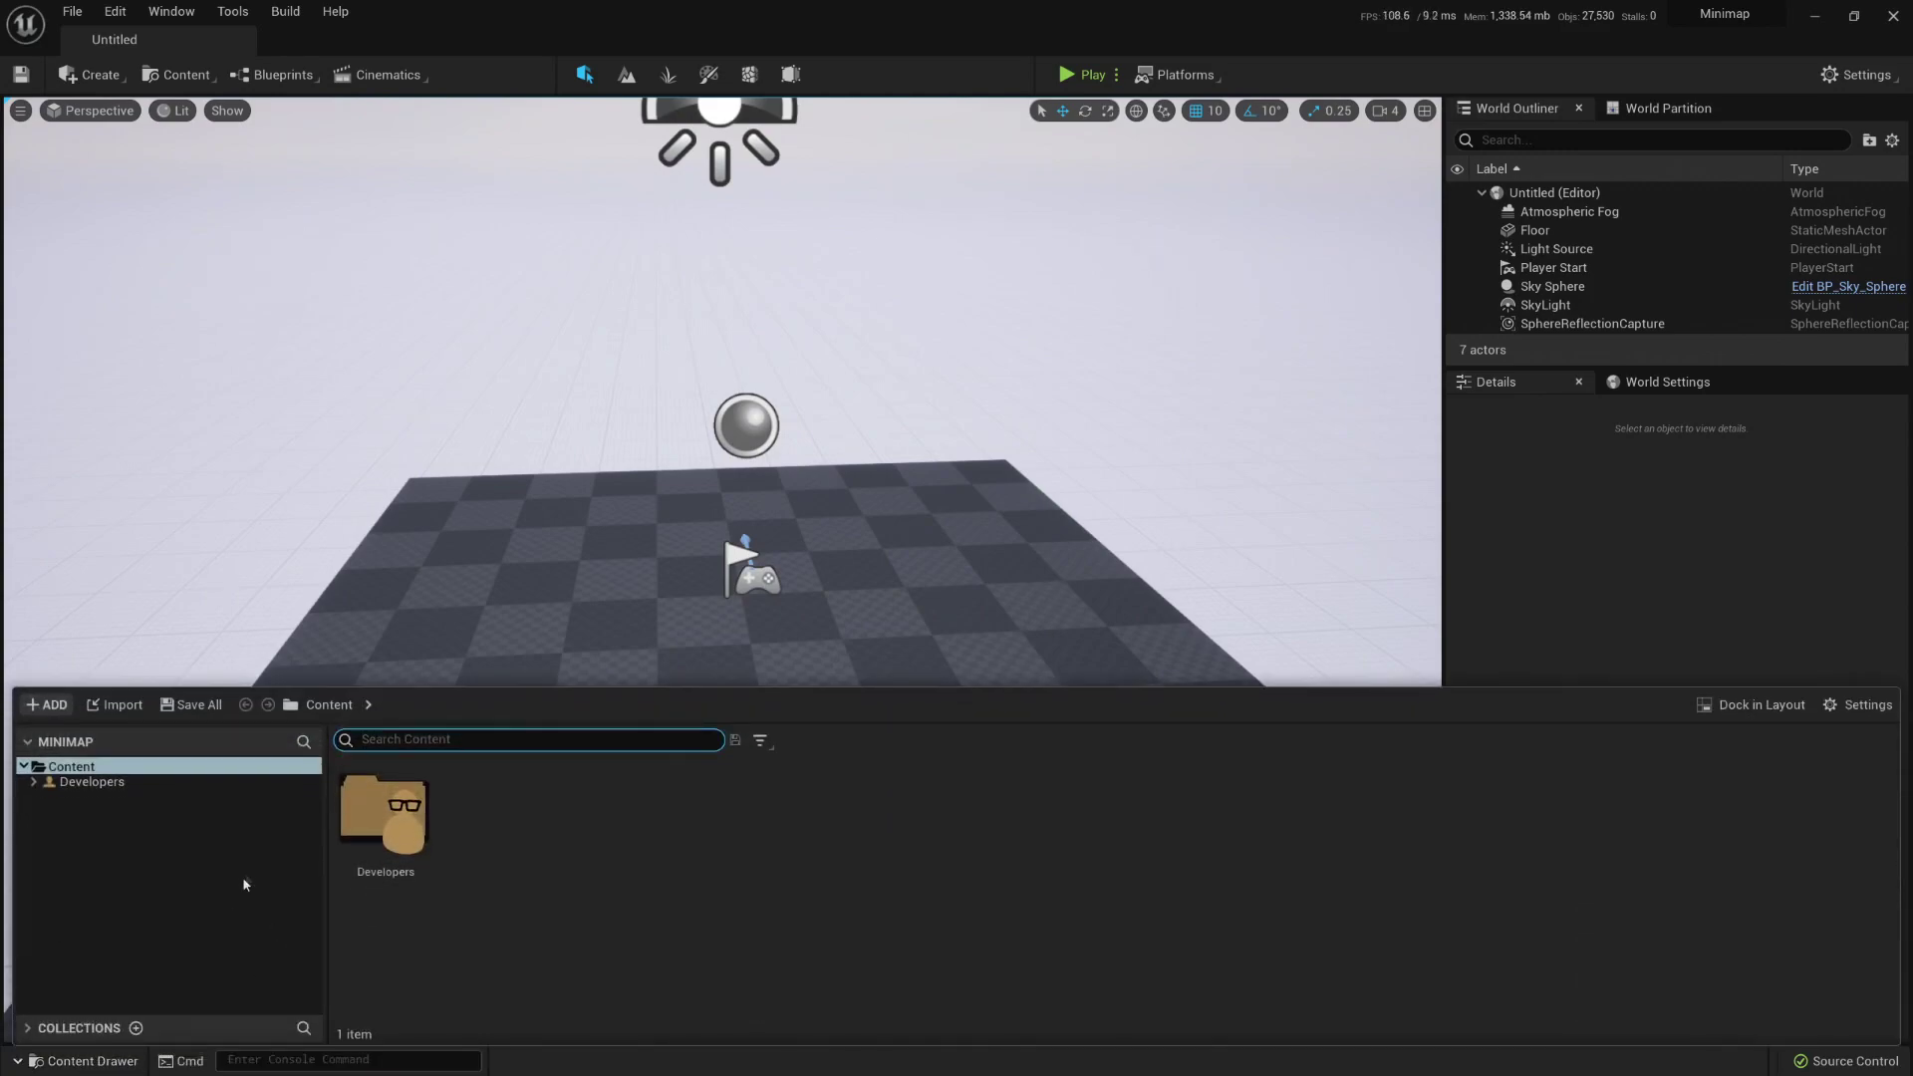
{"action": "right_click", "coordinate": [106, 842]}
{"action": "left_click", "coordinate": [227, 335]}
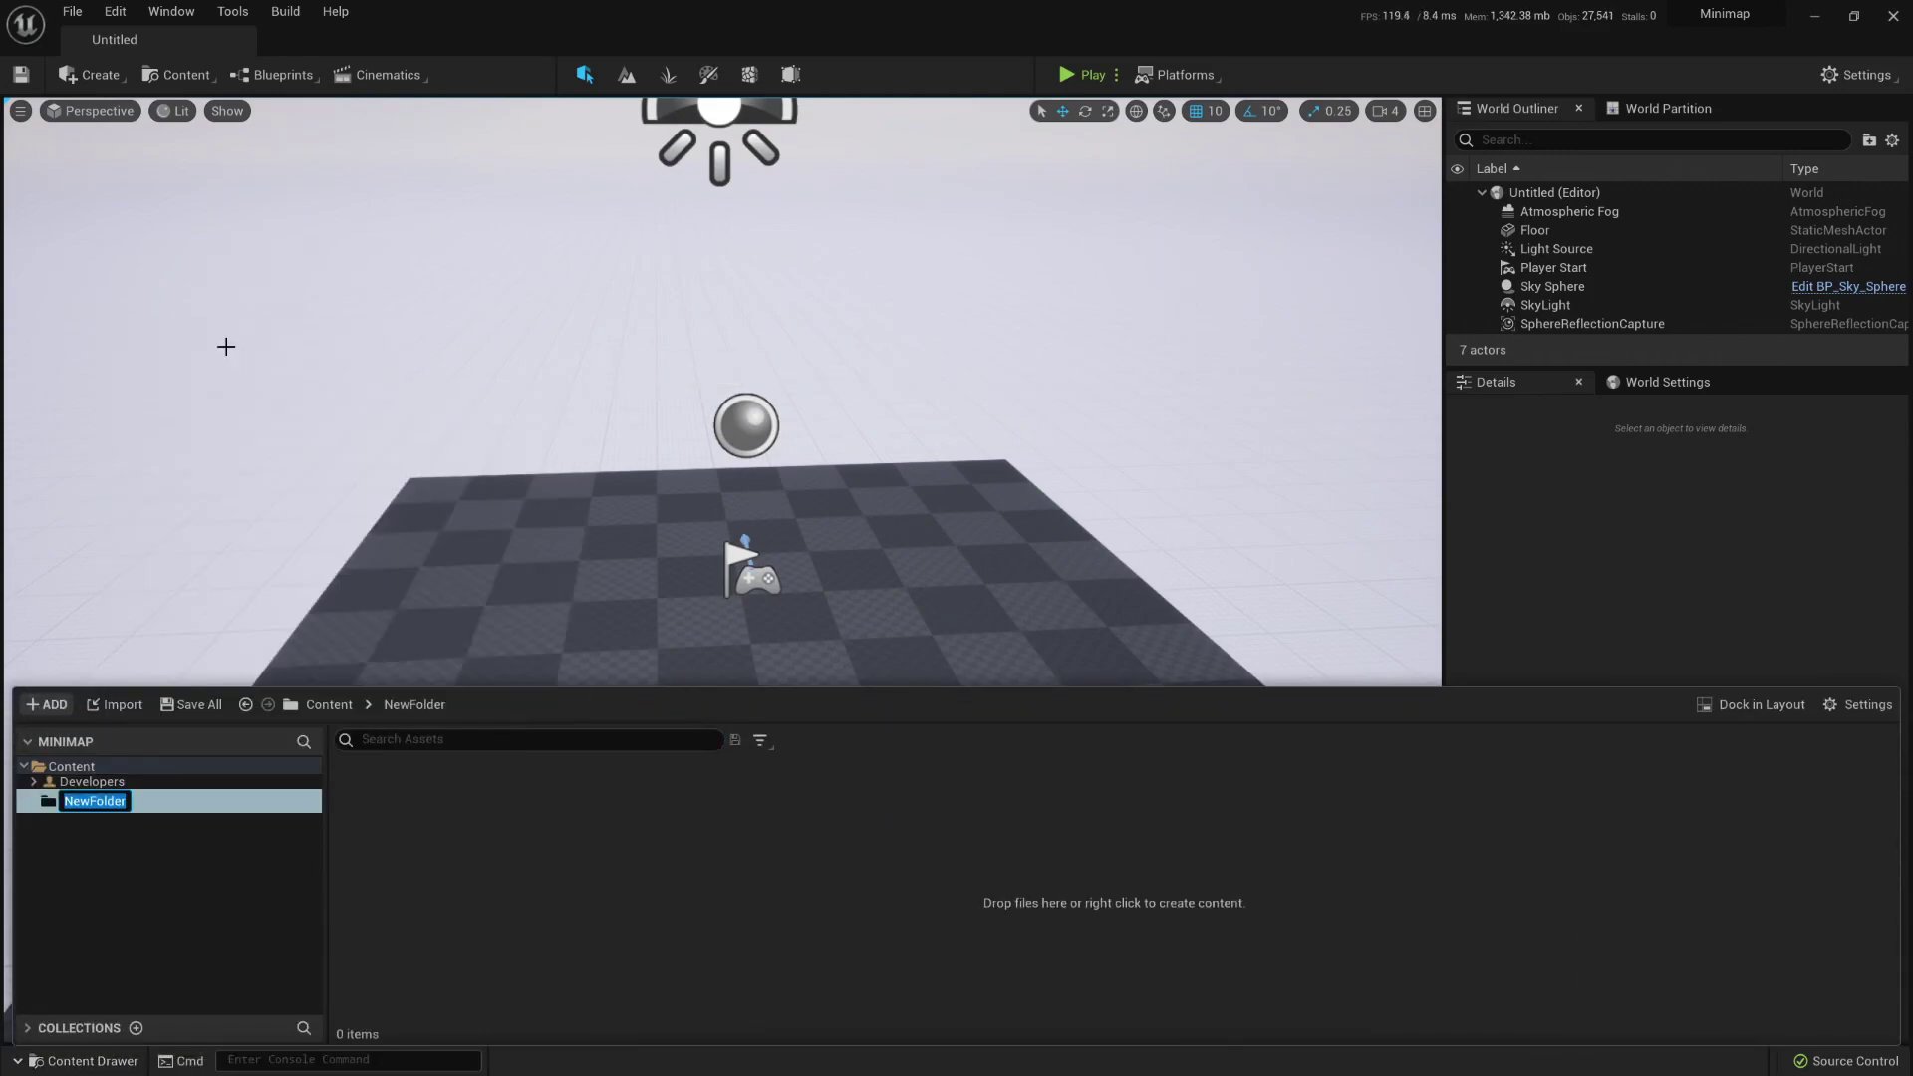
{"action": "type", "text": "Minimap"}
{"action": "key", "text": "Return"}
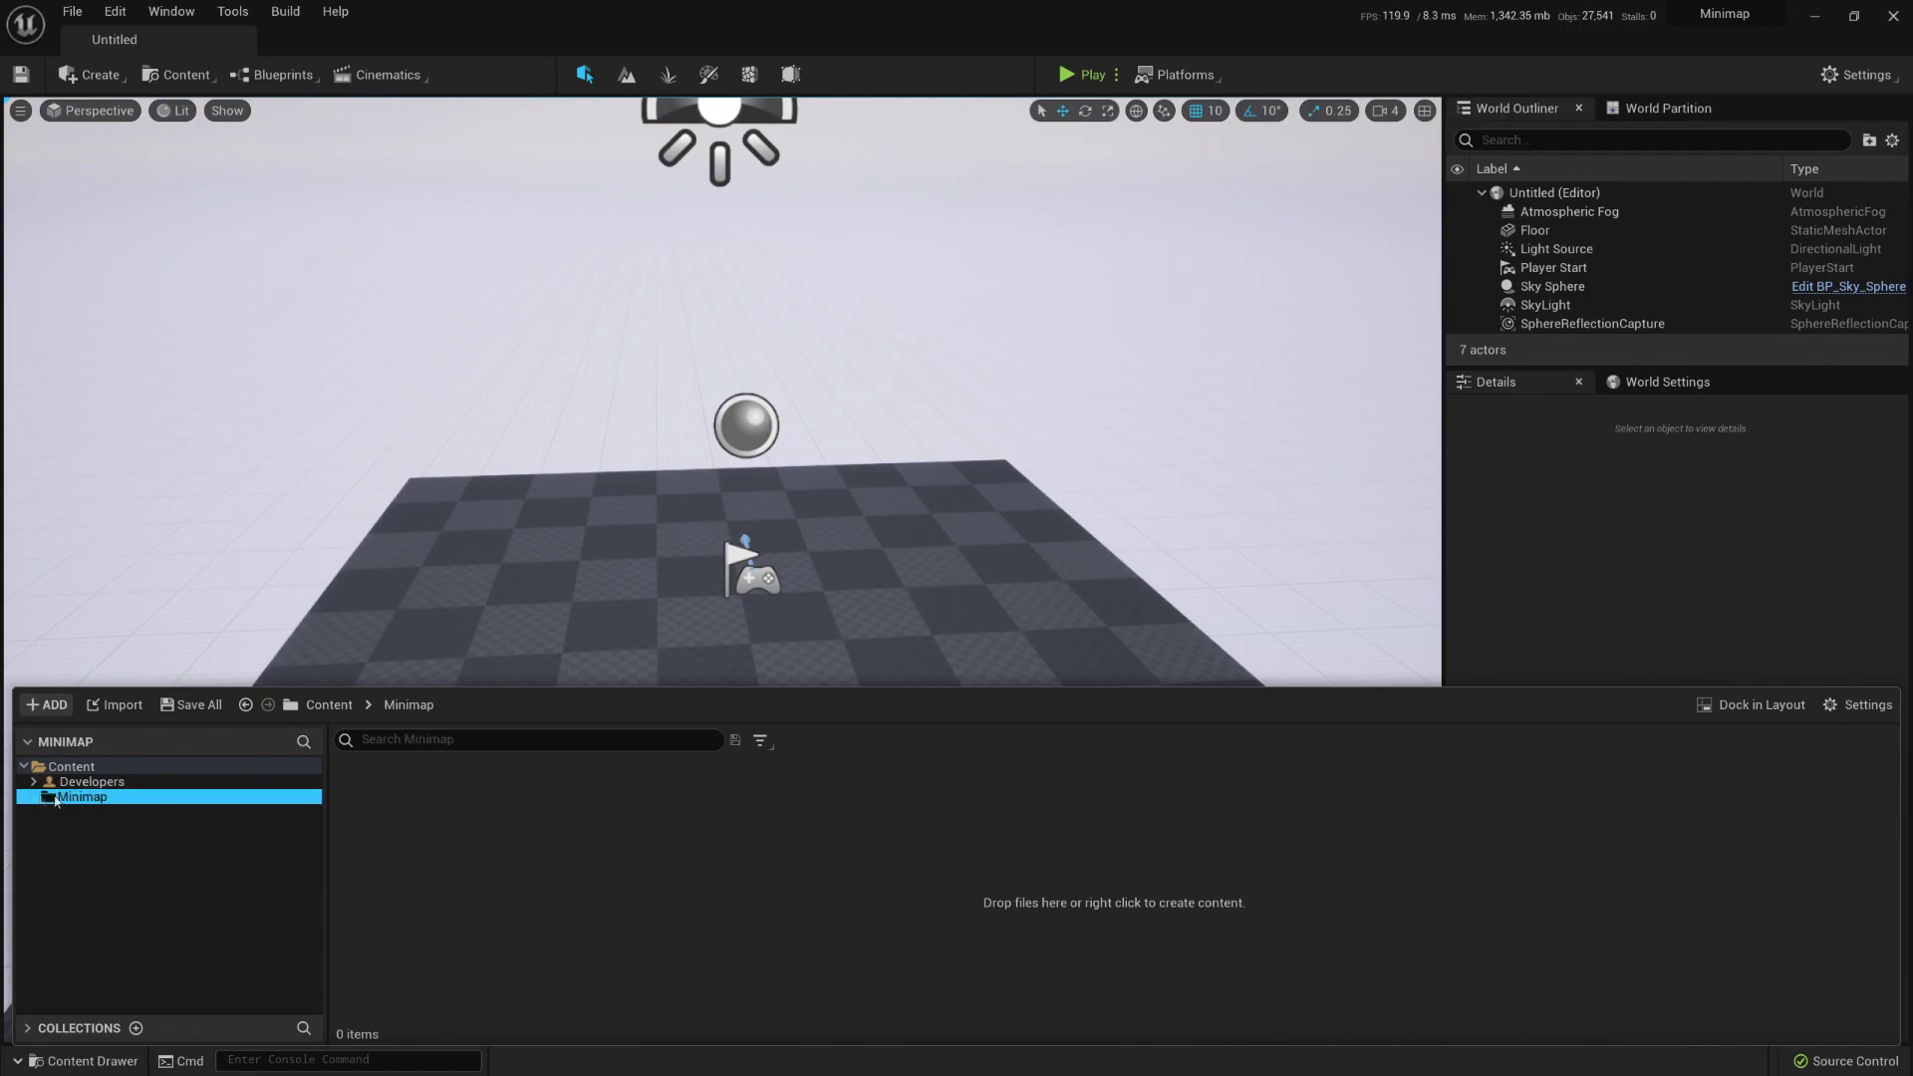
Step: Add the Third Person Blueprint feature pack to the project
{"action": "right_click_drag", "start_coordinate": [688, 525], "coordinate": [648, 611]}
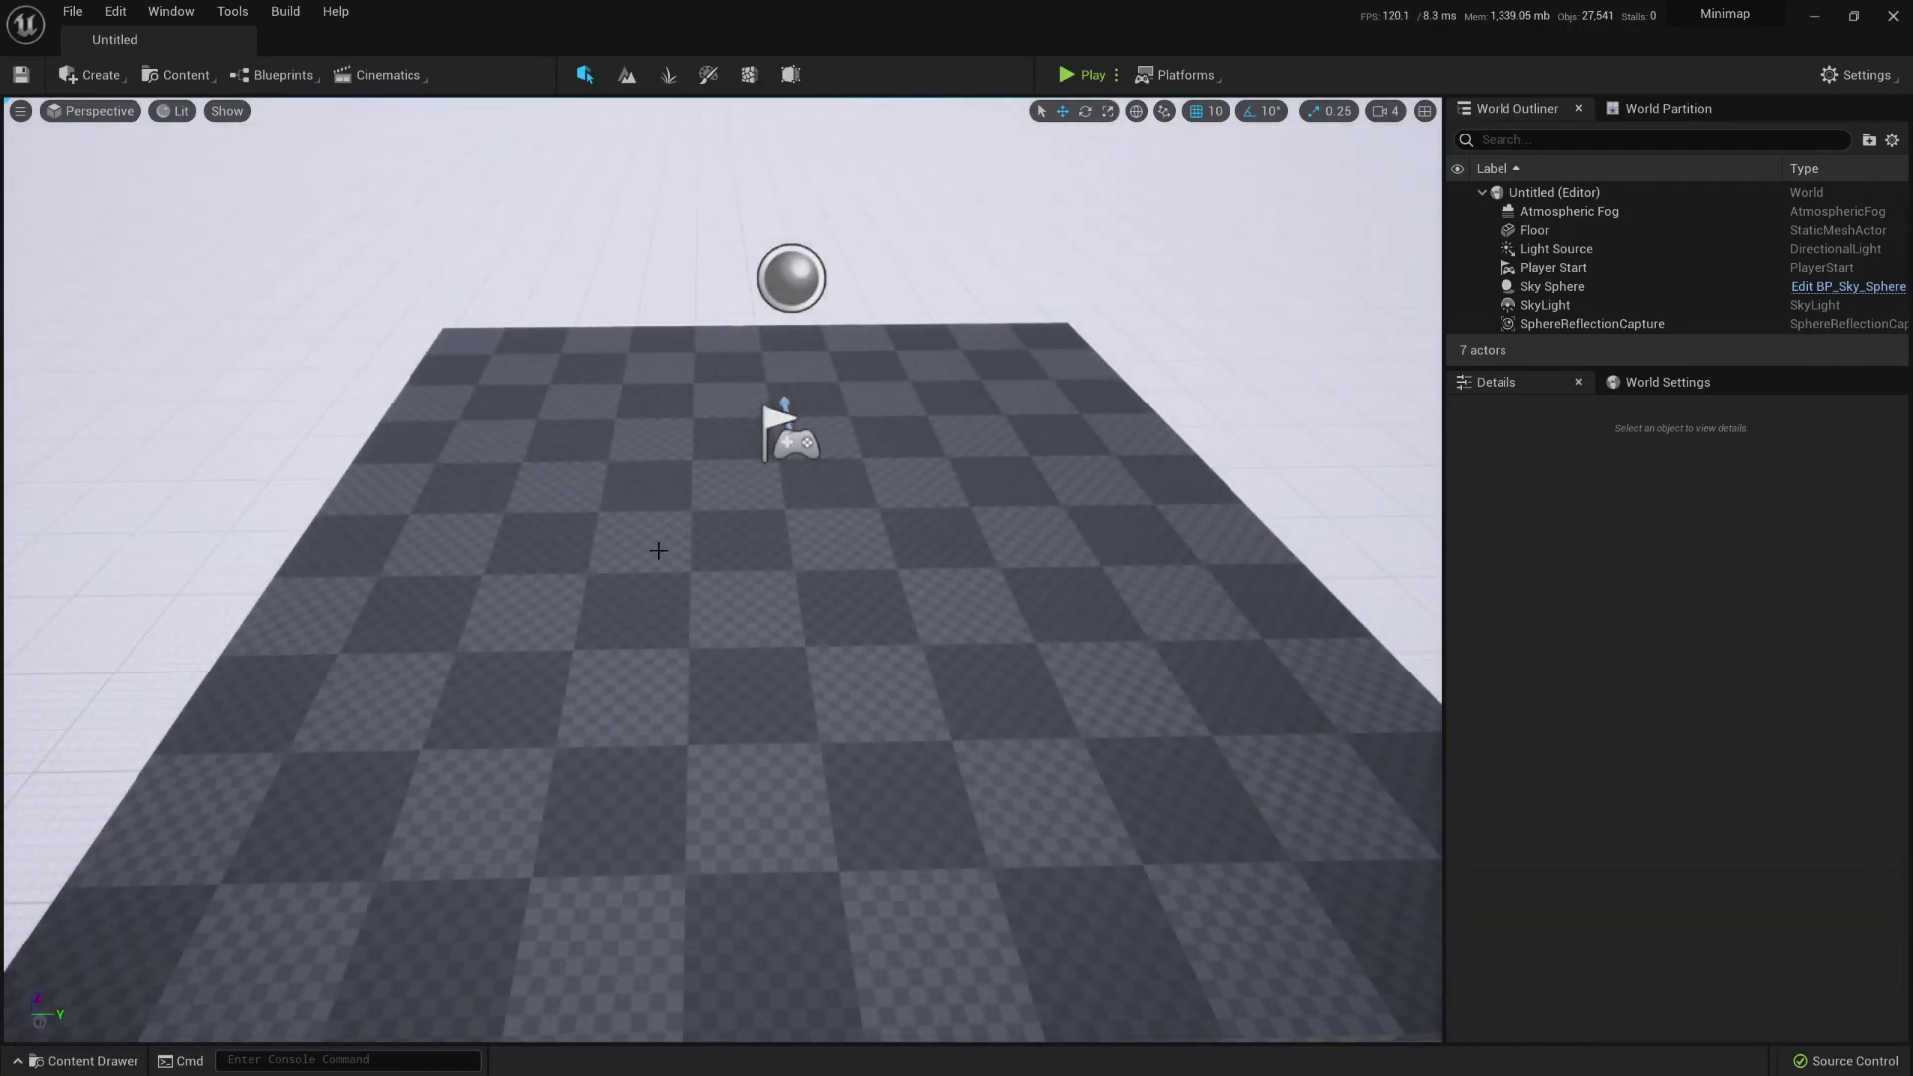
{"action": "right_click_drag", "start_coordinate": [840, 545], "coordinate": [859, 506]}
{"action": "right_click_drag", "start_coordinate": [708, 580], "coordinate": [671, 548]}
{"action": "left_click", "coordinate": [108, 1059]}
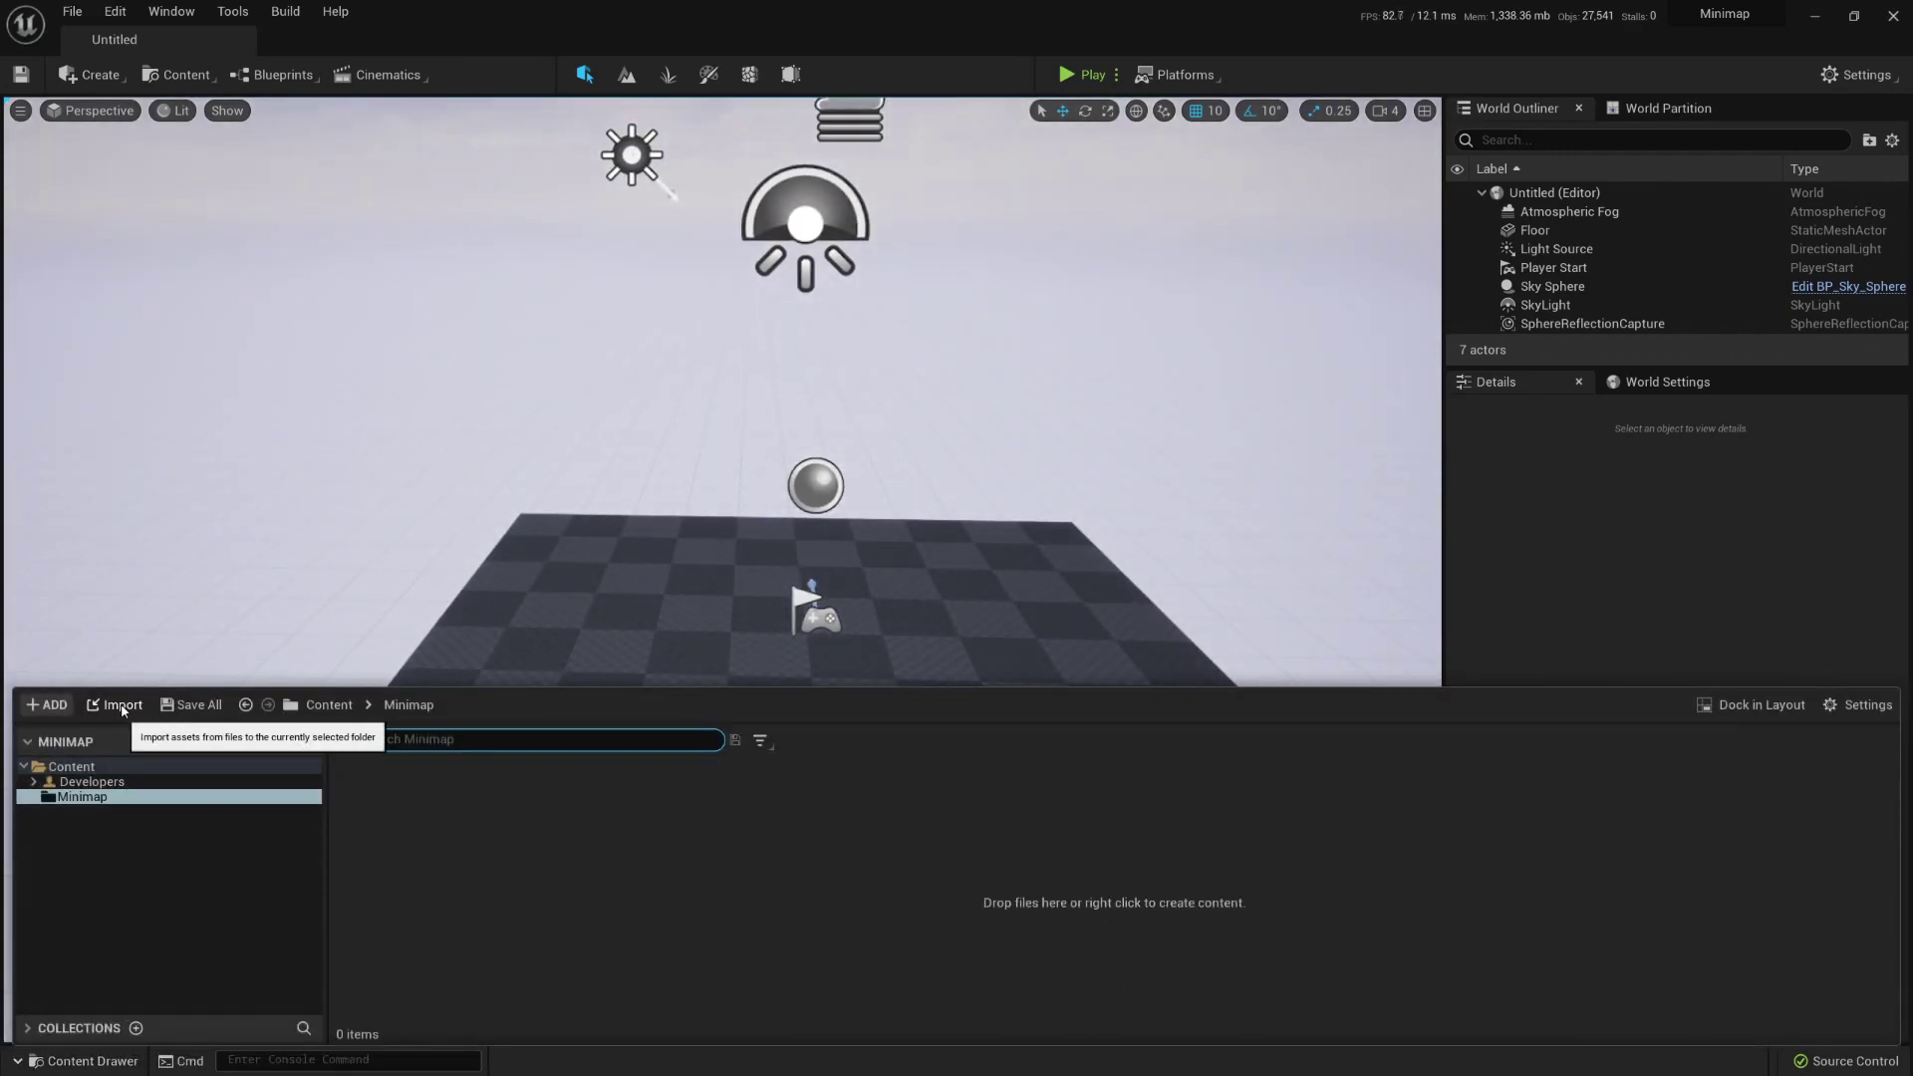
{"action": "left_click", "coordinate": [47, 705]}
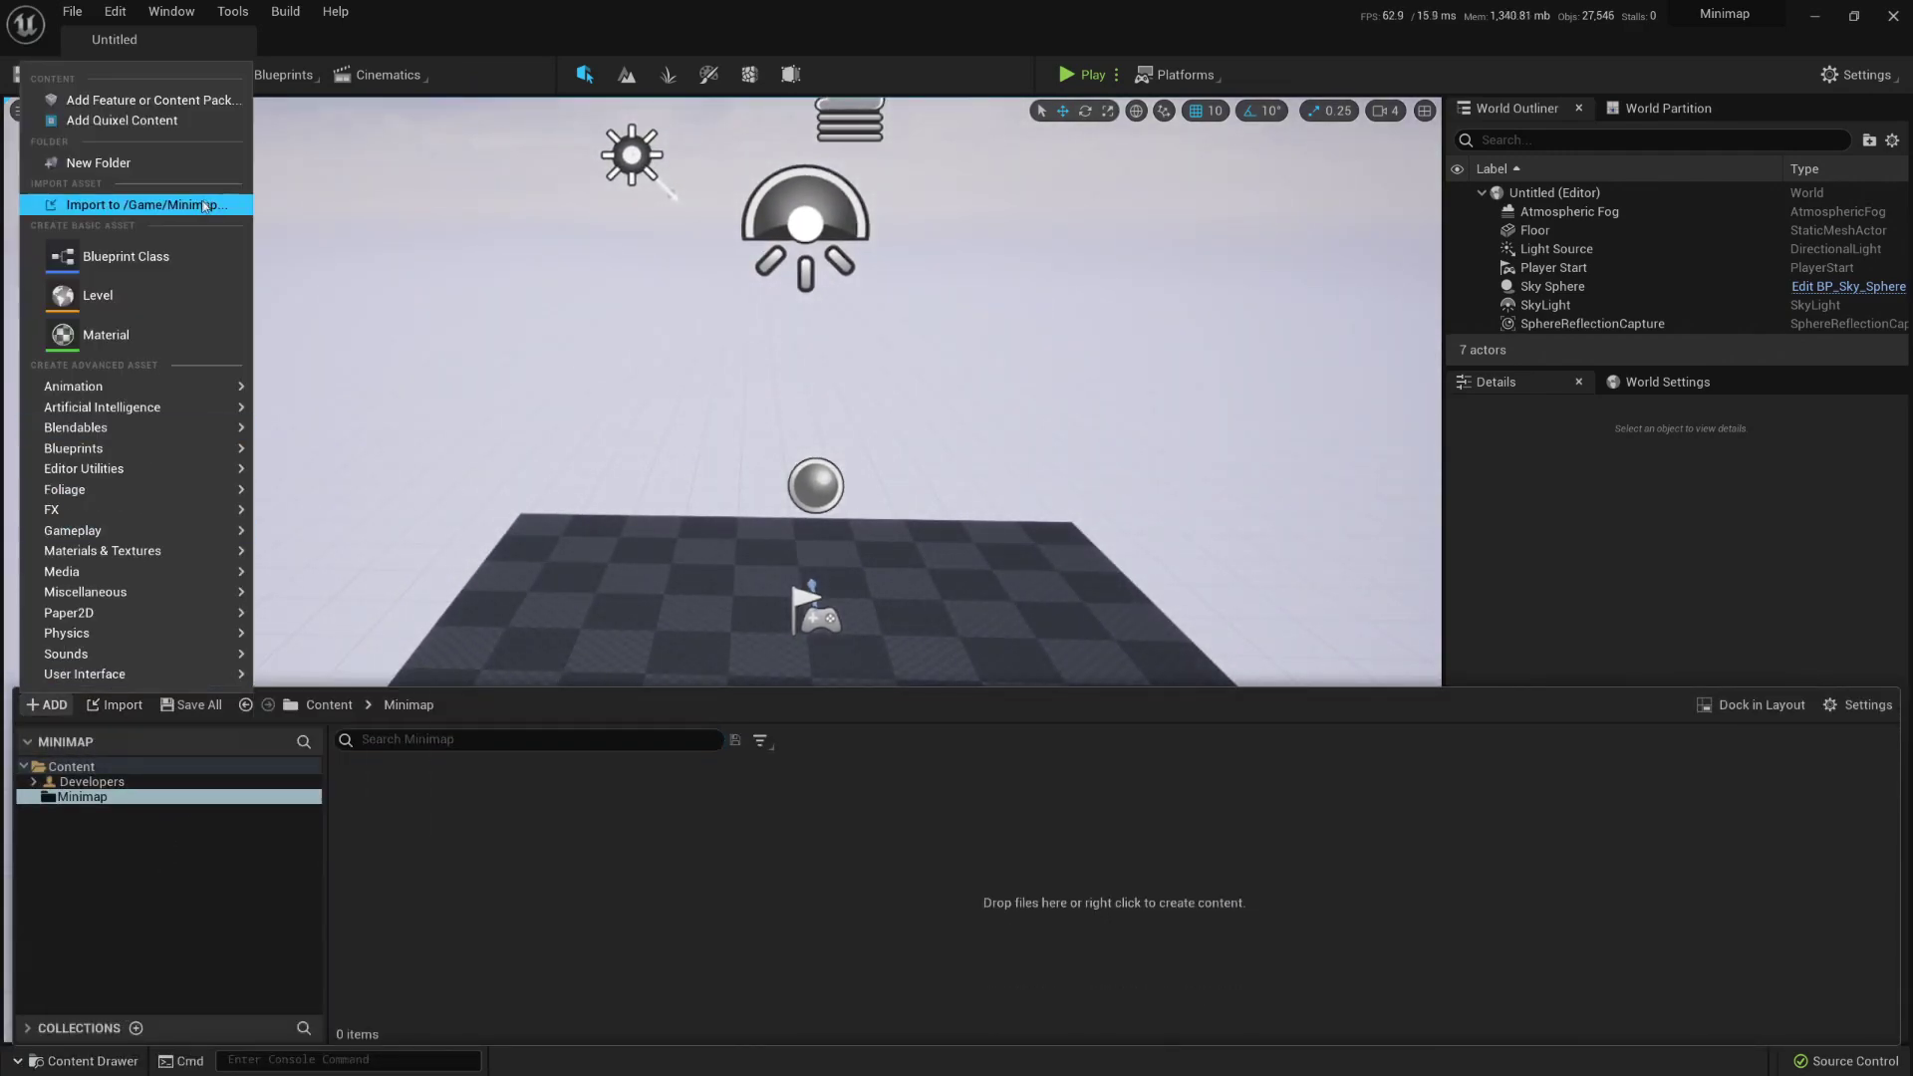
{"action": "left_click", "coordinate": [89, 102]}
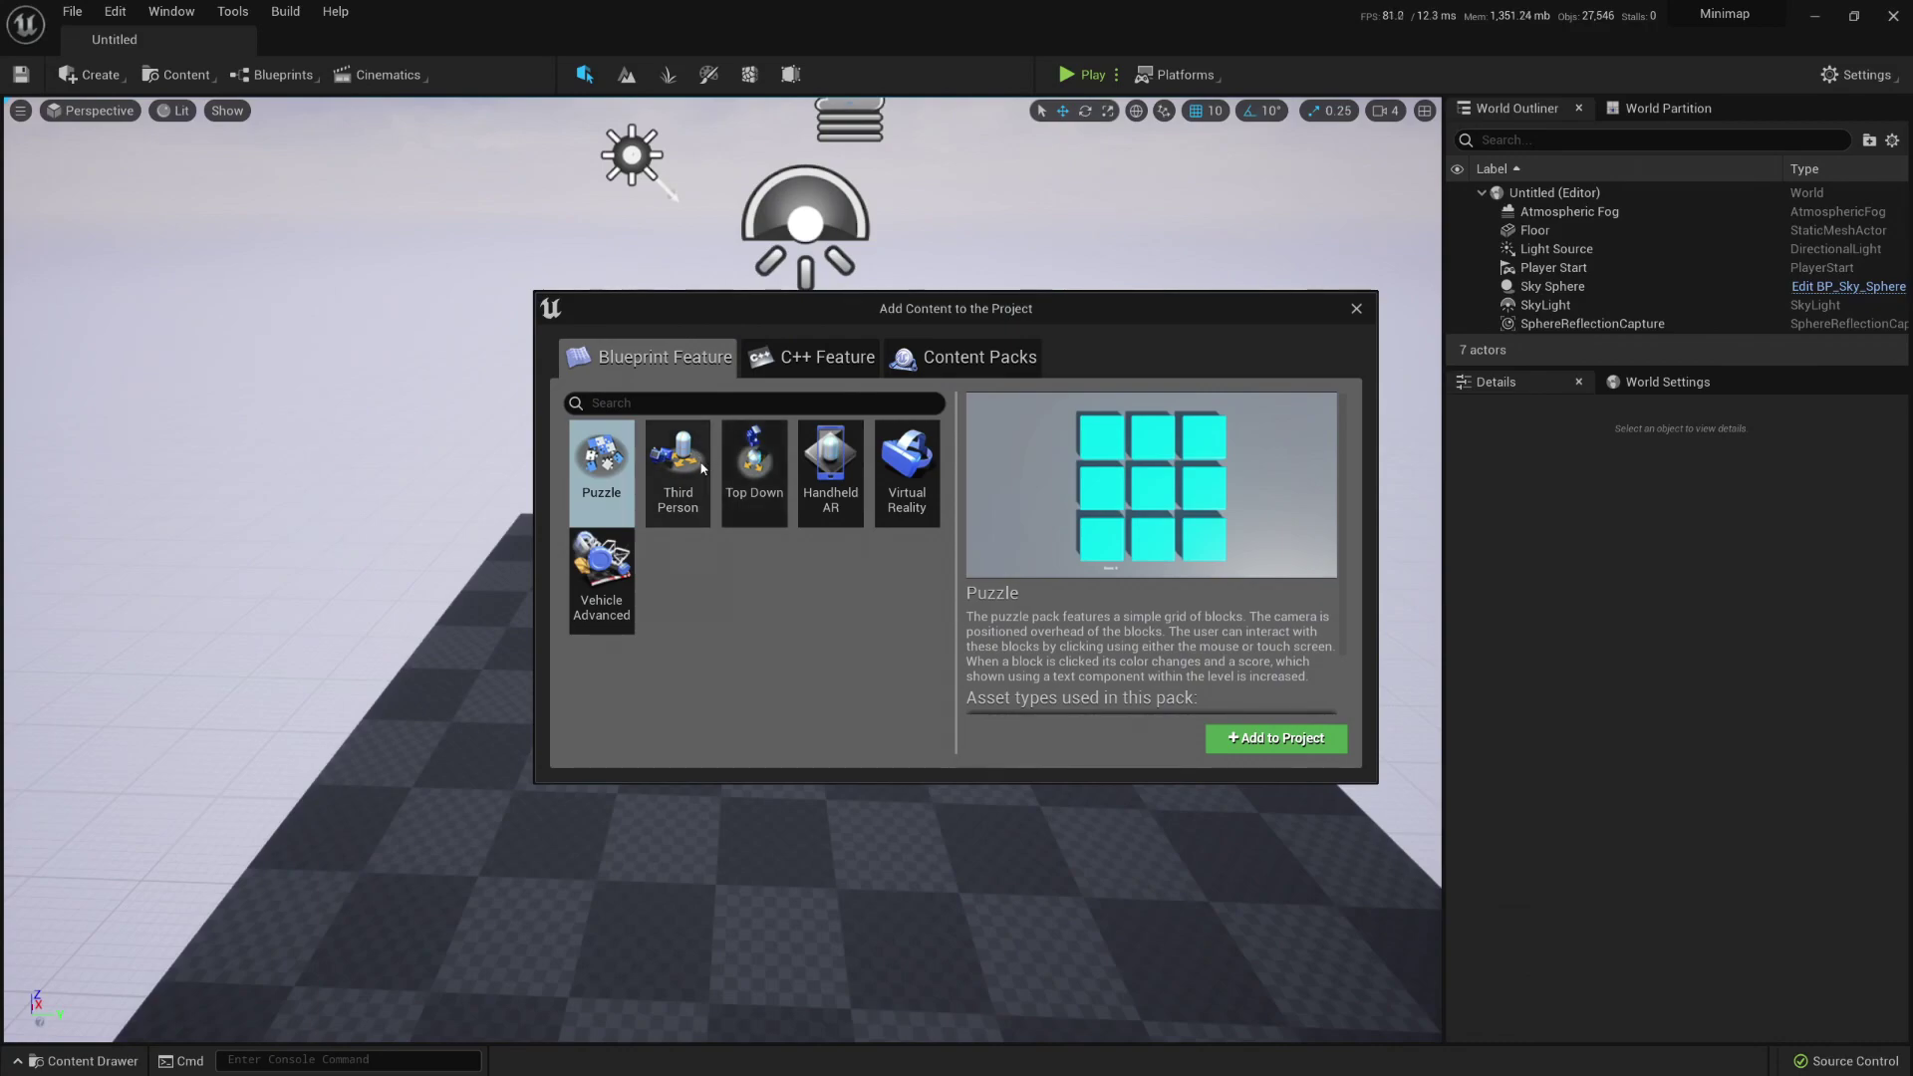
{"action": "left_click", "coordinate": [698, 468]}
{"action": "left_click", "coordinate": [1278, 743]}
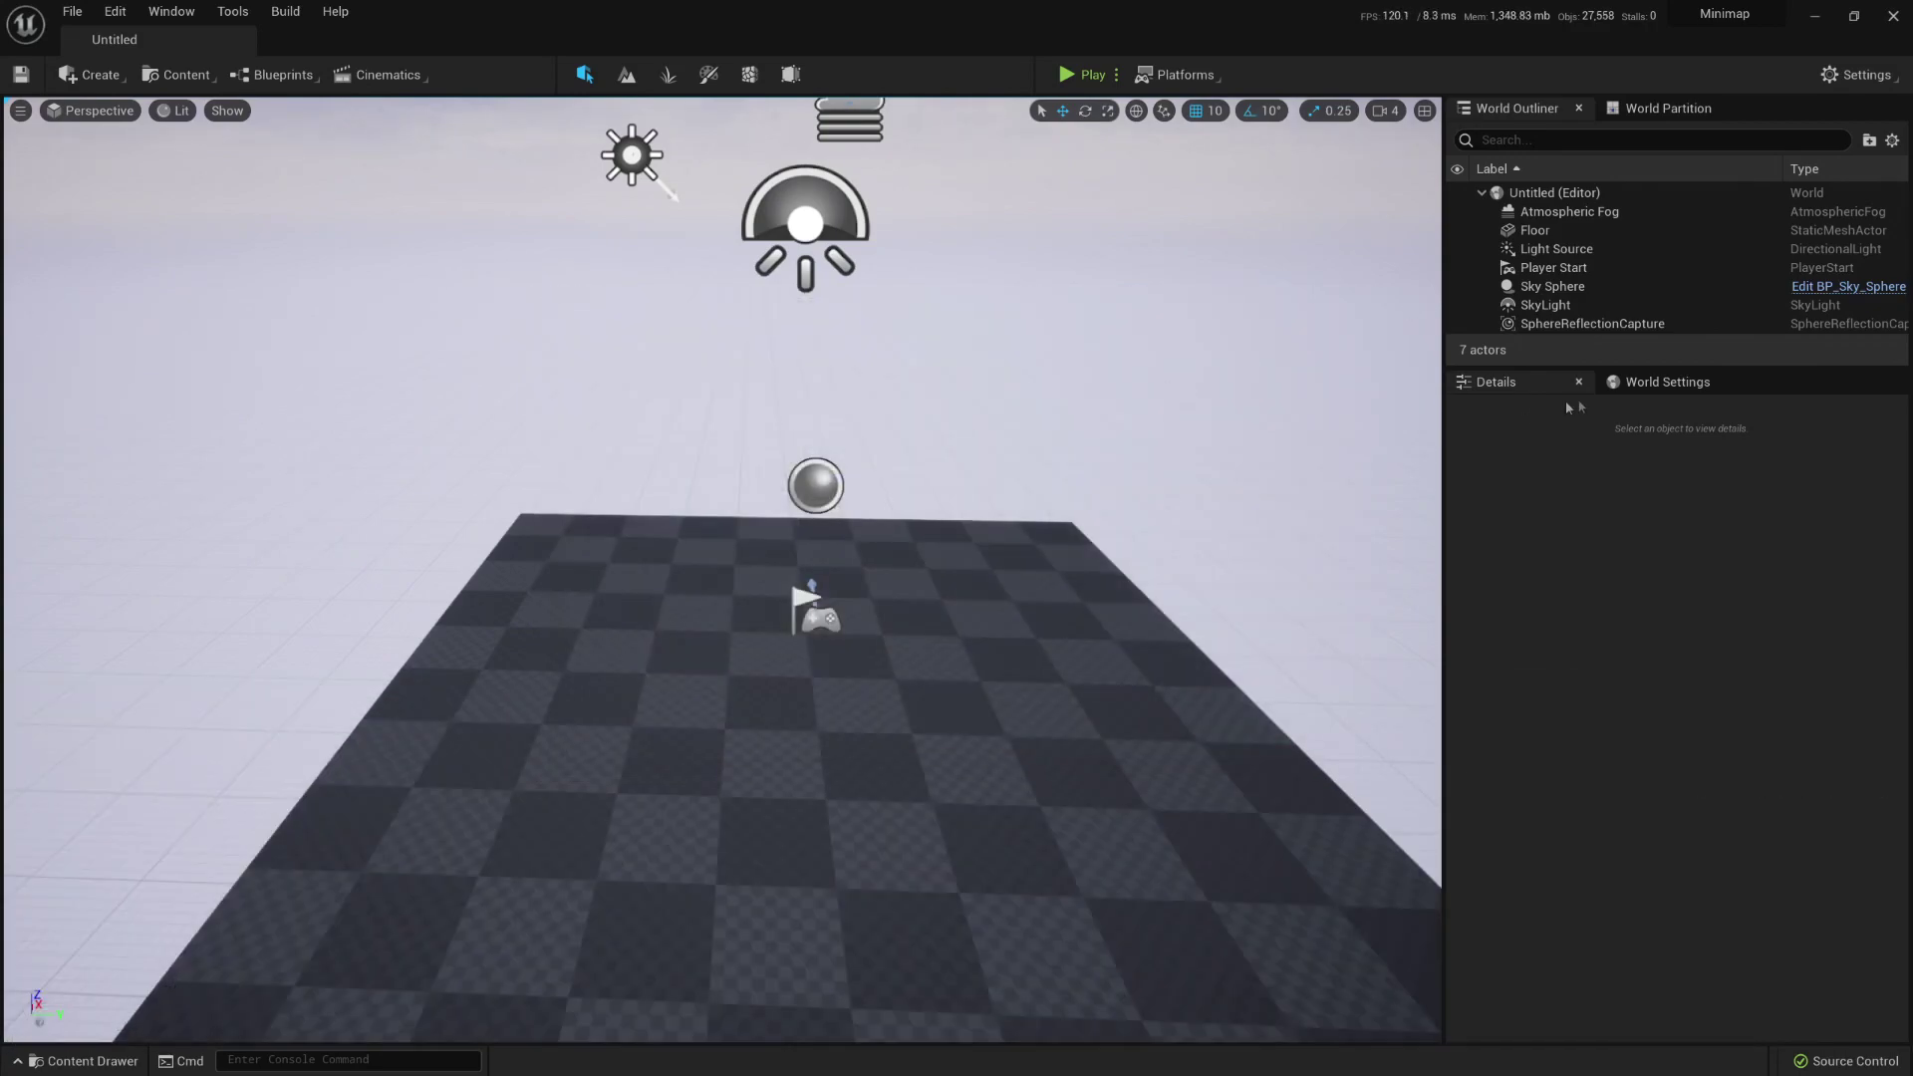
Step: Set the level's GameMode Override to ThirdPersonGameMode and briefly test the character in play mode
{"action": "left_click", "coordinate": [1654, 382]}
{"action": "left_click", "coordinate": [1587, 560]}
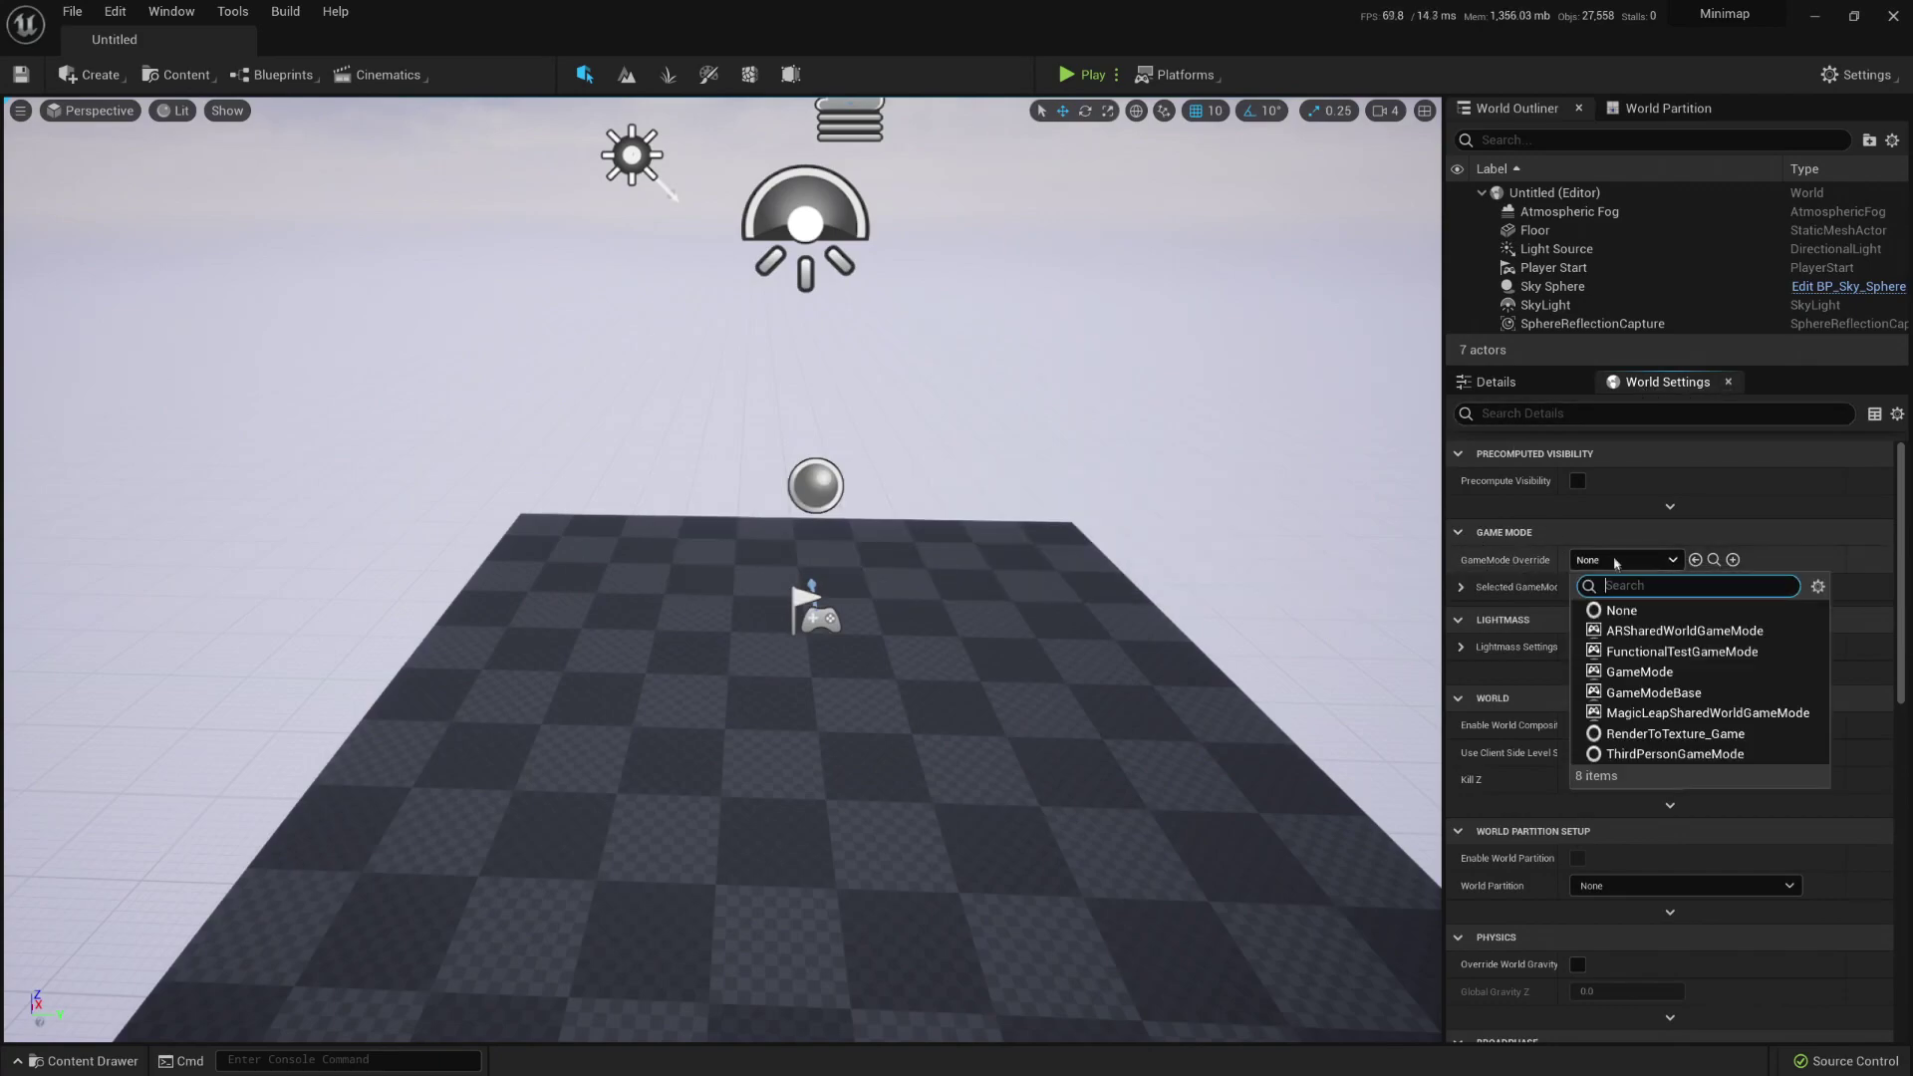
{"action": "left_click", "coordinate": [1754, 753]}
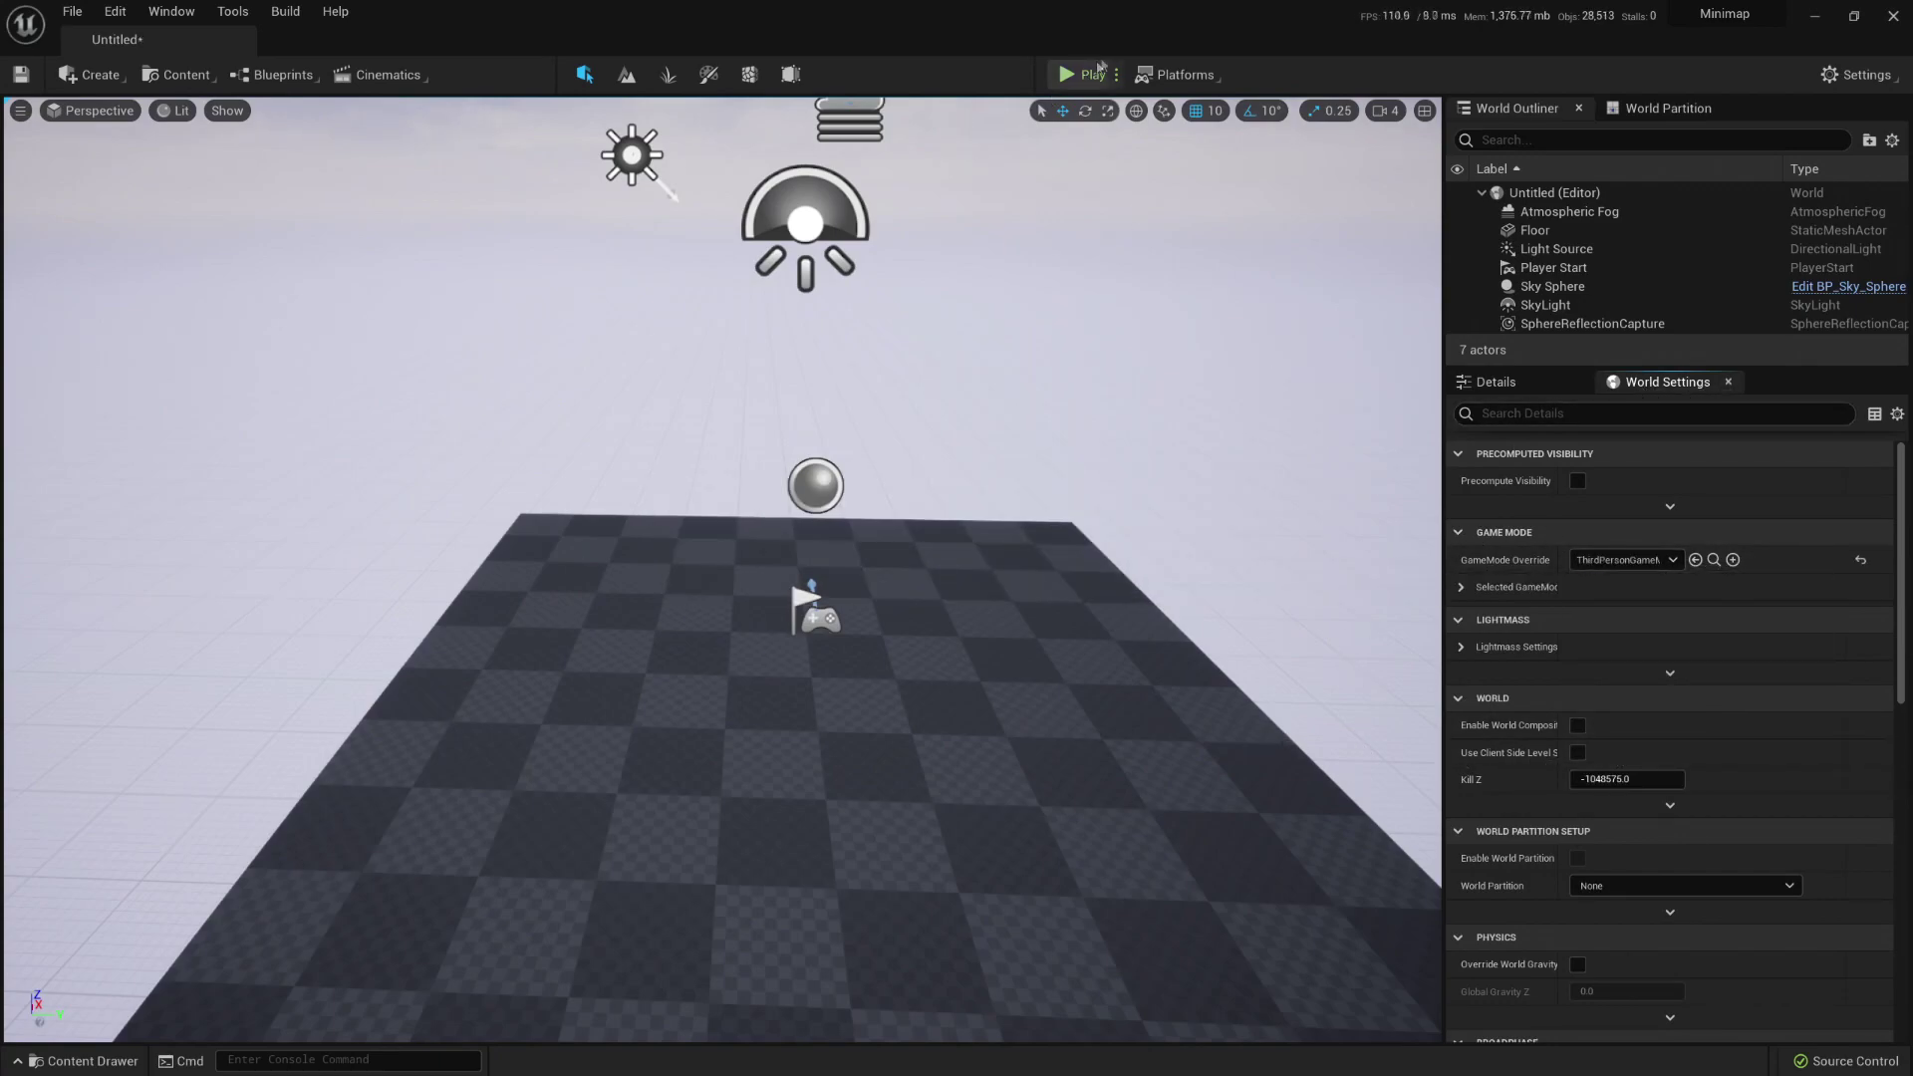
{"action": "left_click", "coordinate": [1094, 74]}
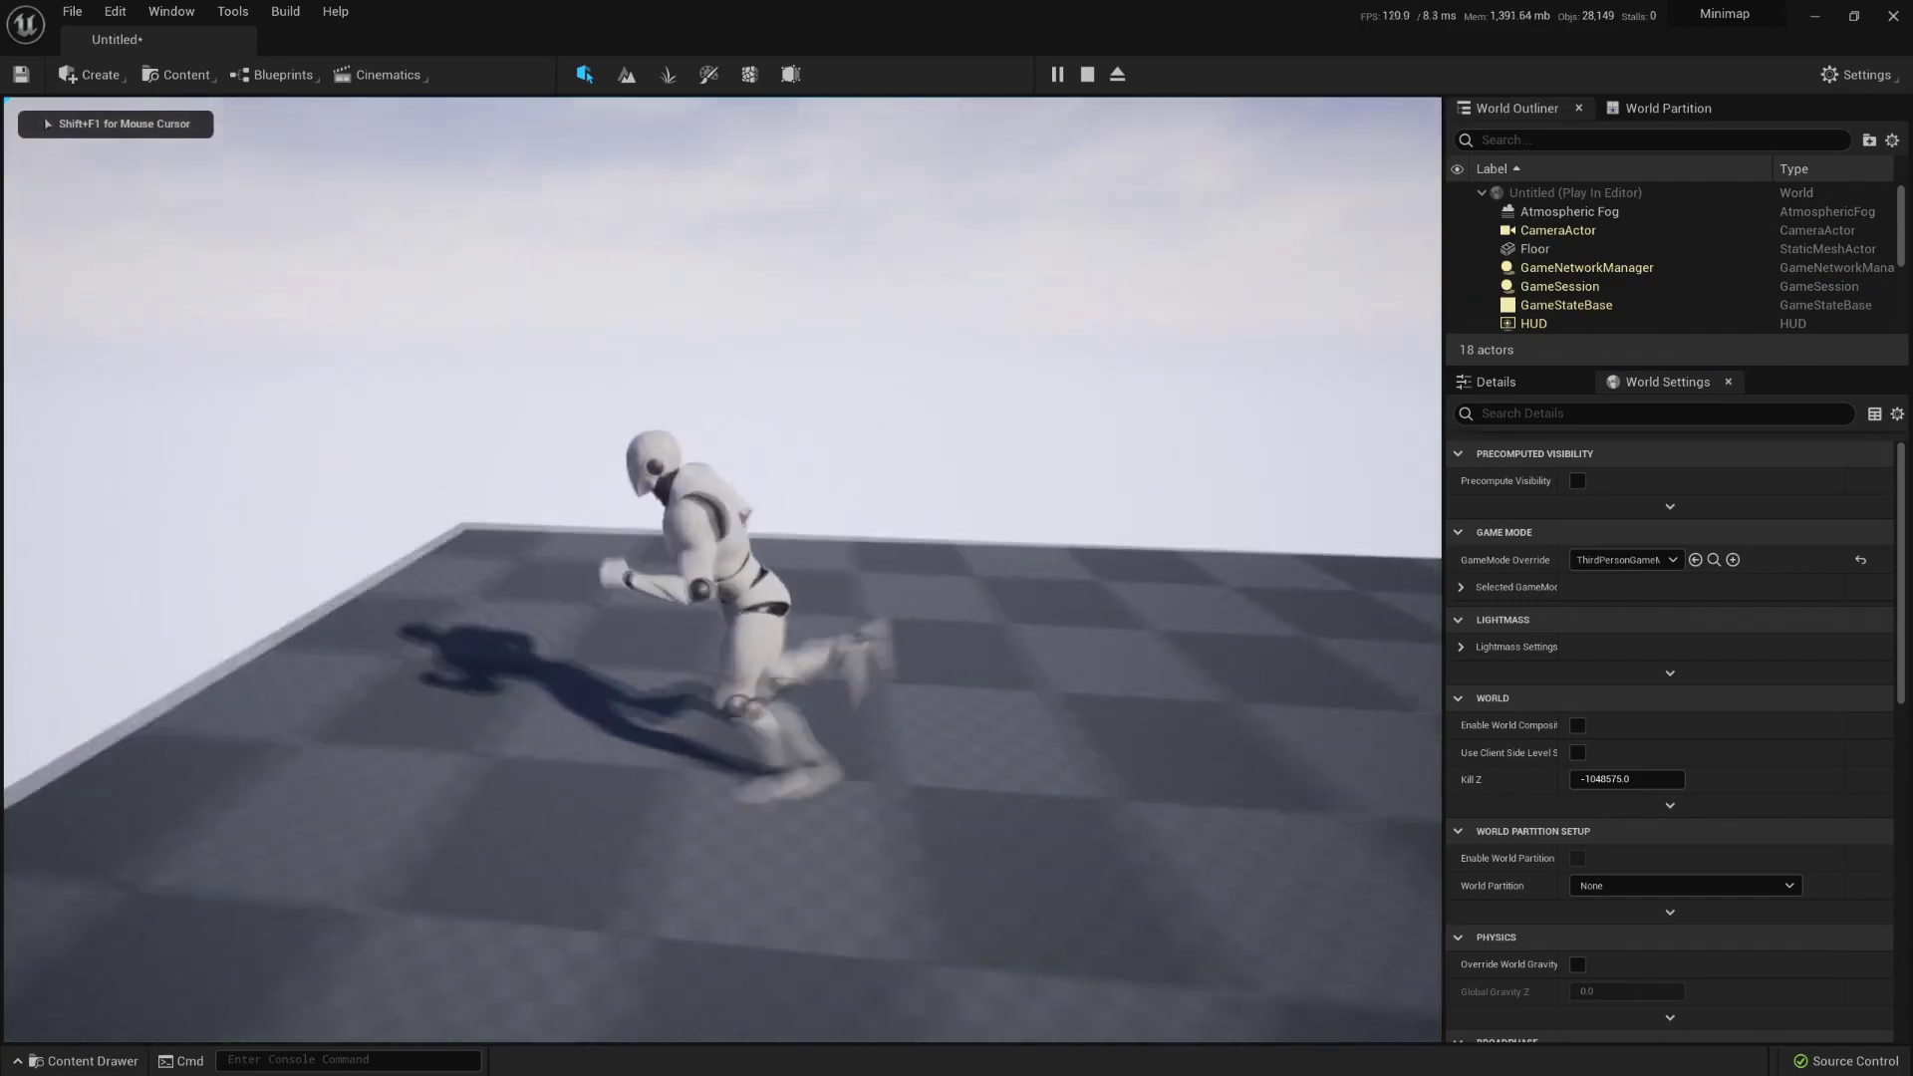
{"action": "key", "text": "Escape"}
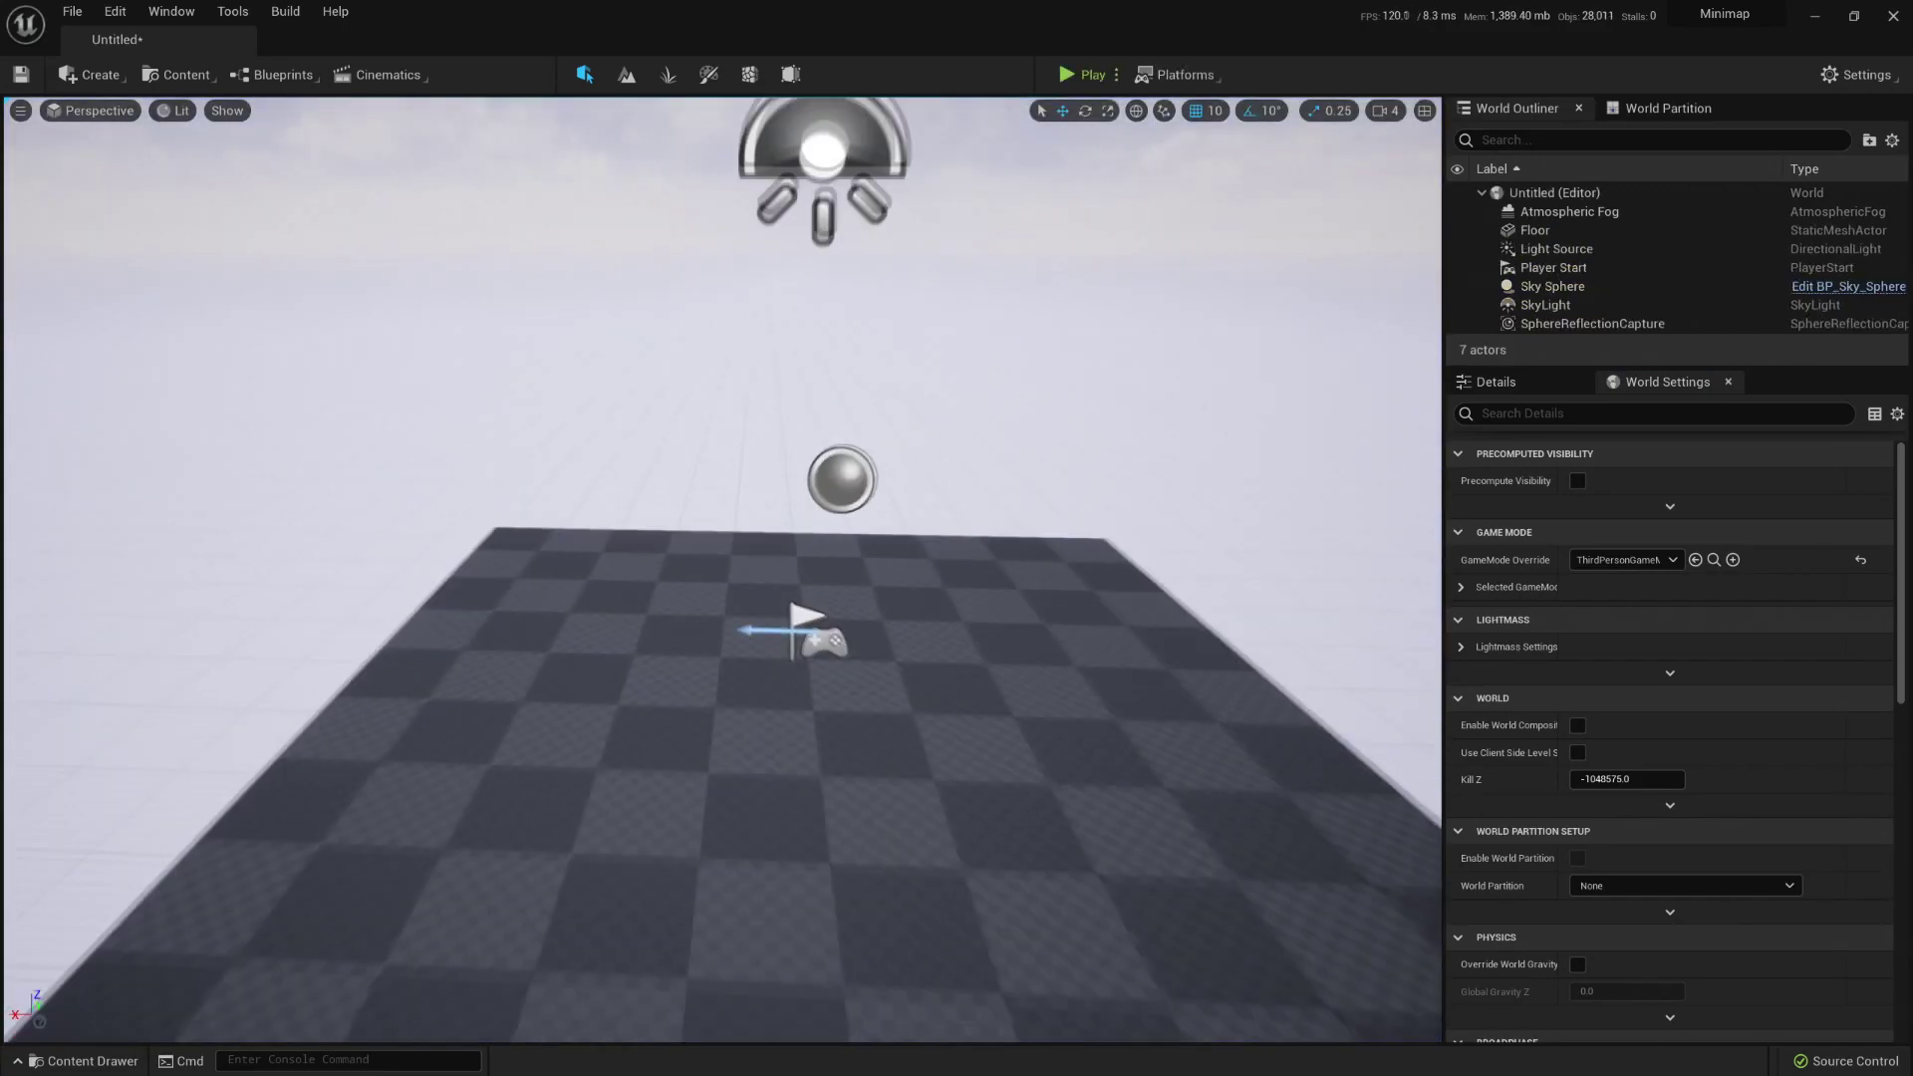
Step: Create a subfolder named UI inside the Minimap folder
{"action": "right_click_drag", "start_coordinate": [813, 462], "coordinate": [877, 498]}
{"action": "left_click", "coordinate": [85, 1060]}
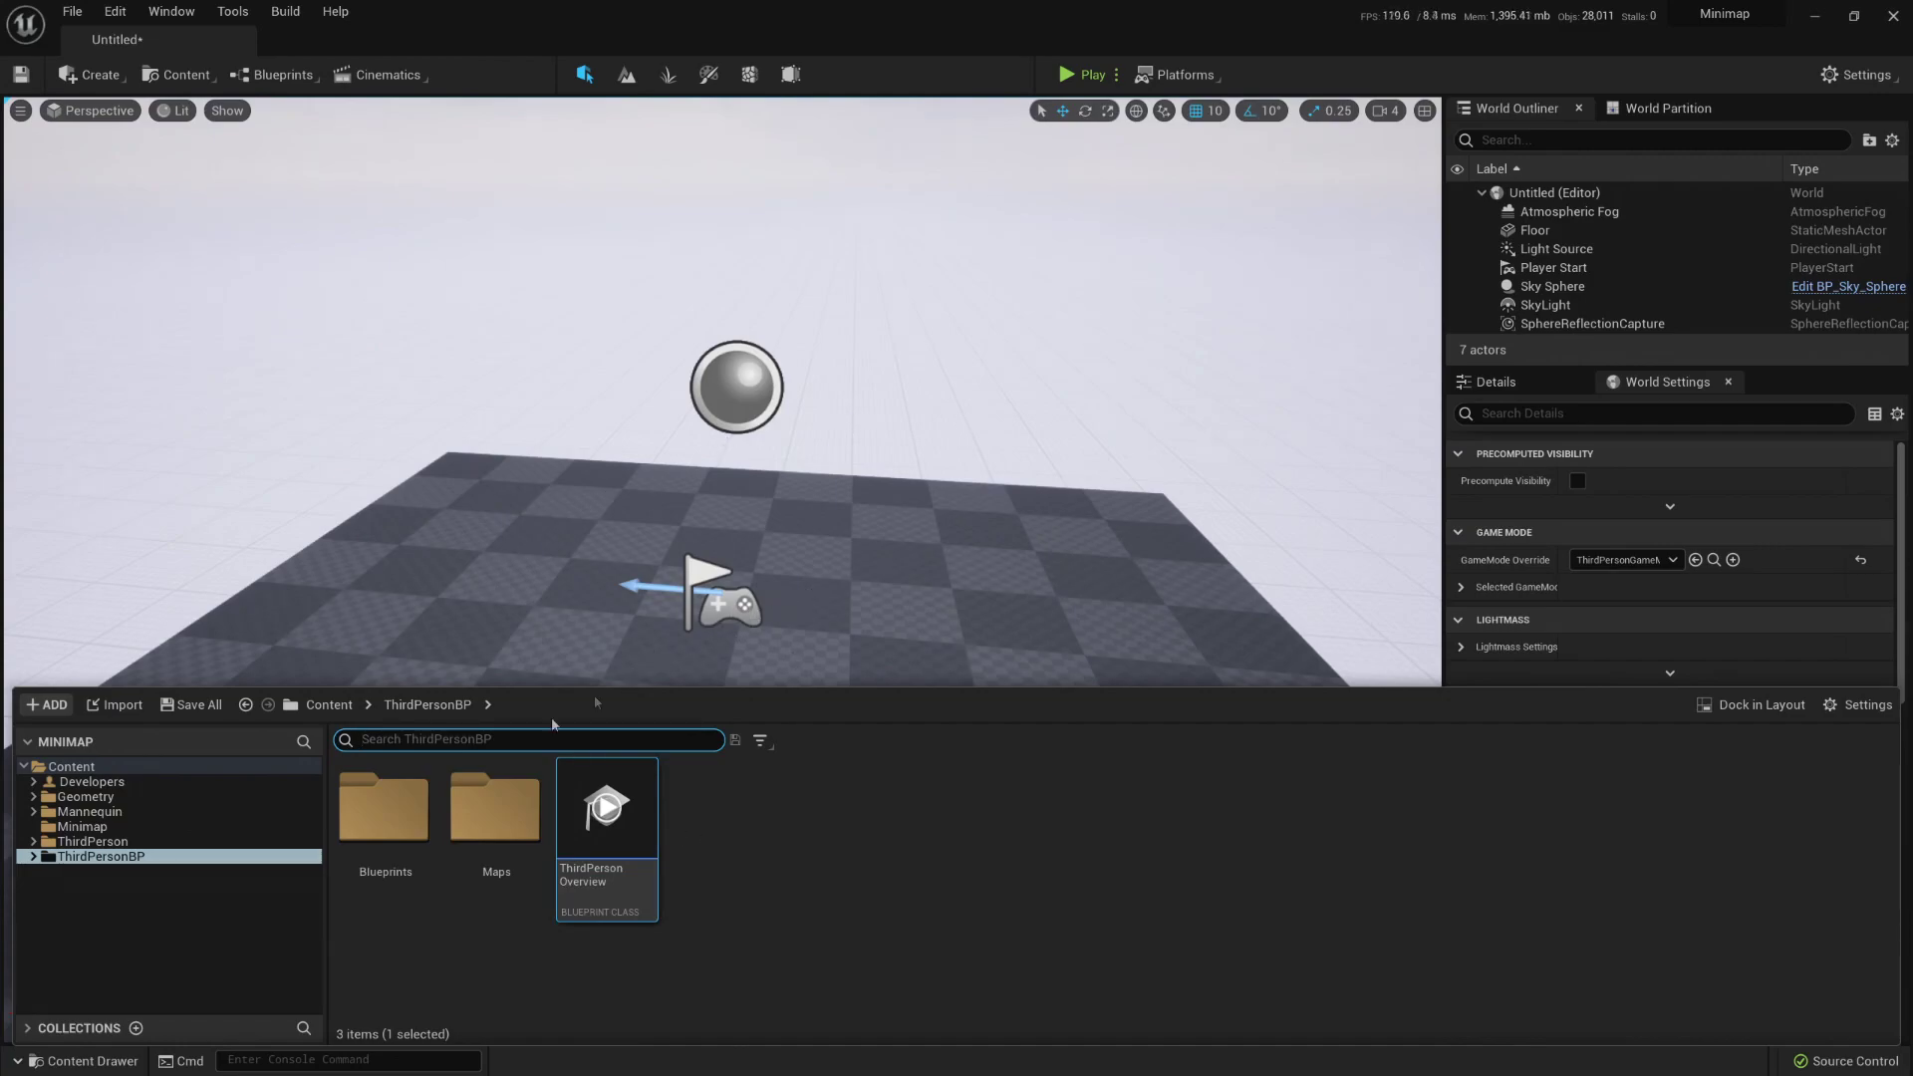
{"action": "left_click", "coordinate": [117, 827]}
{"action": "right_click", "coordinate": [518, 850]}
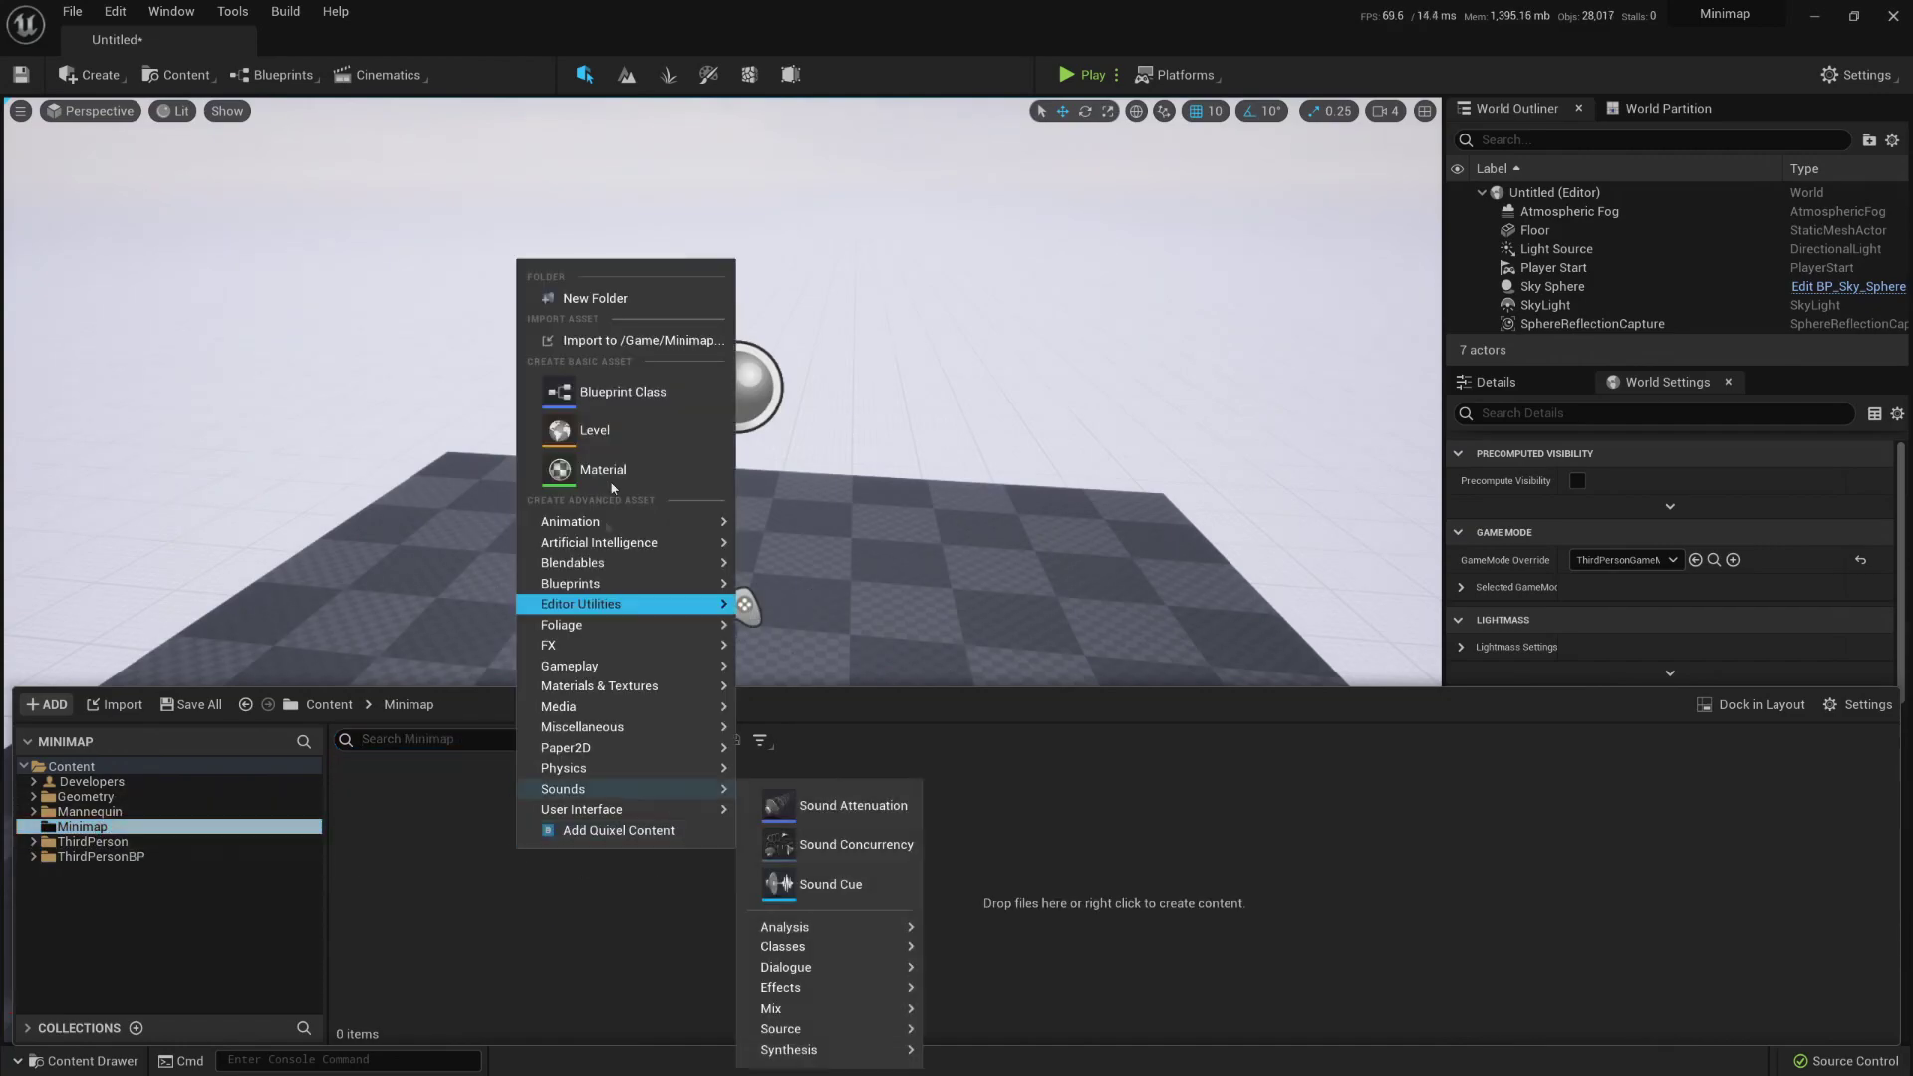
{"action": "left_click", "coordinate": [637, 304]}
{"action": "key", "text": "Return"}
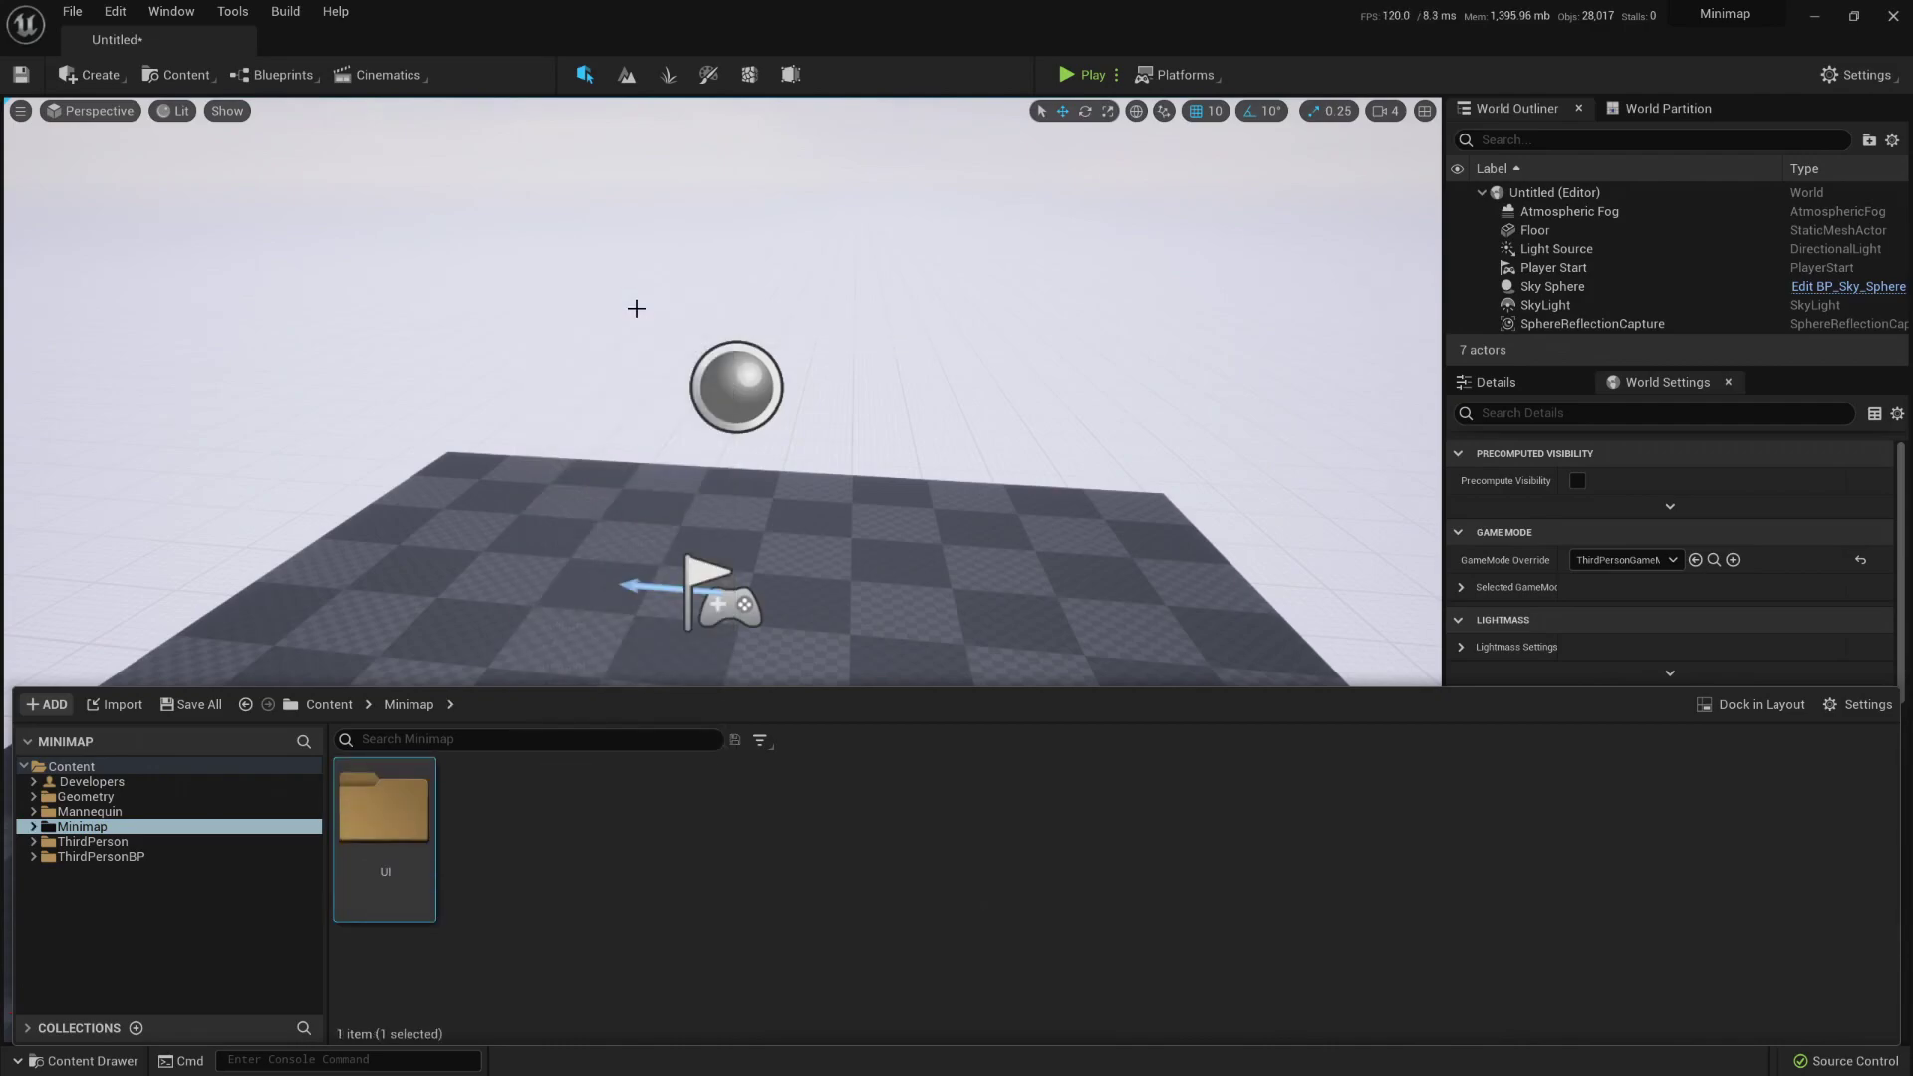
Step: Create a Widget Blueprint named WBP_Minimap inside the UI folder and open it
{"action": "key", "text": "Return"}
{"action": "right_click", "coordinate": [498, 846]}
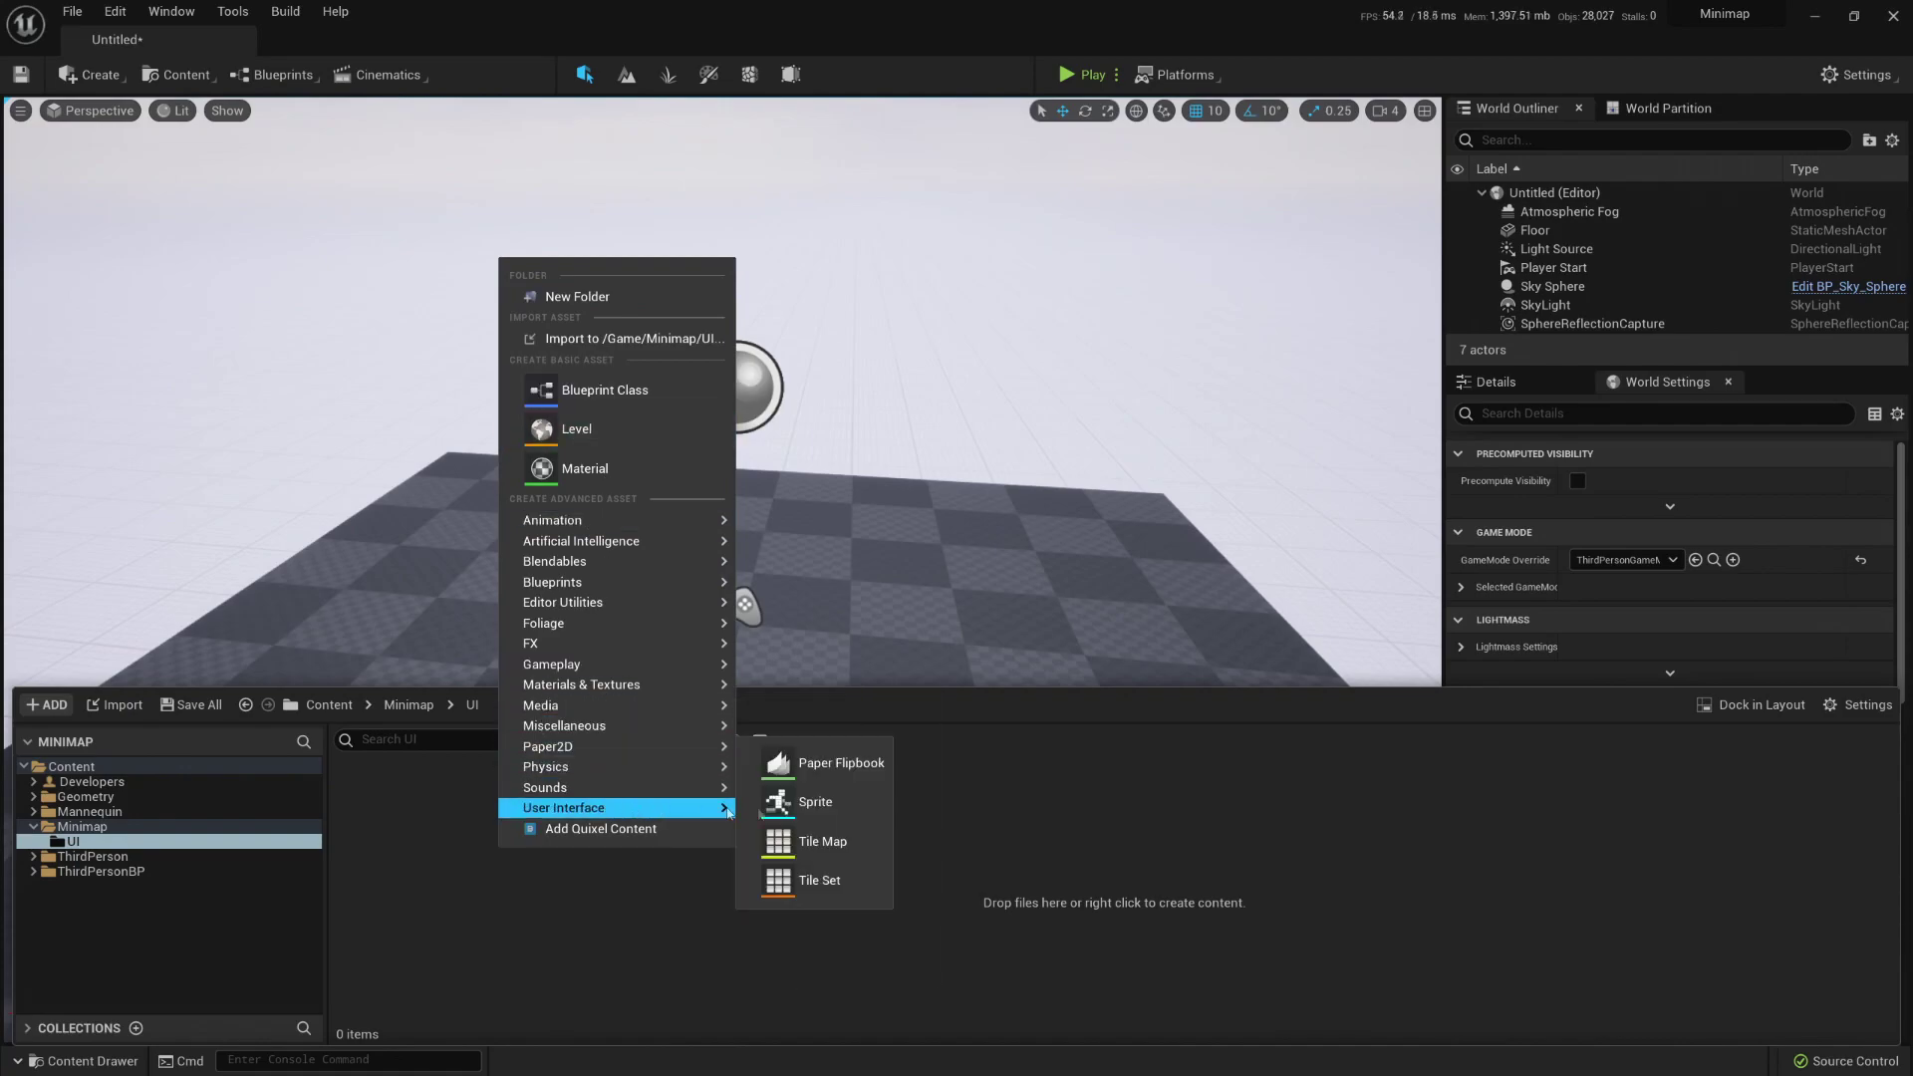
{"action": "mouse_move", "coordinate": [678, 818]}
{"action": "left_click", "coordinate": [829, 944]}
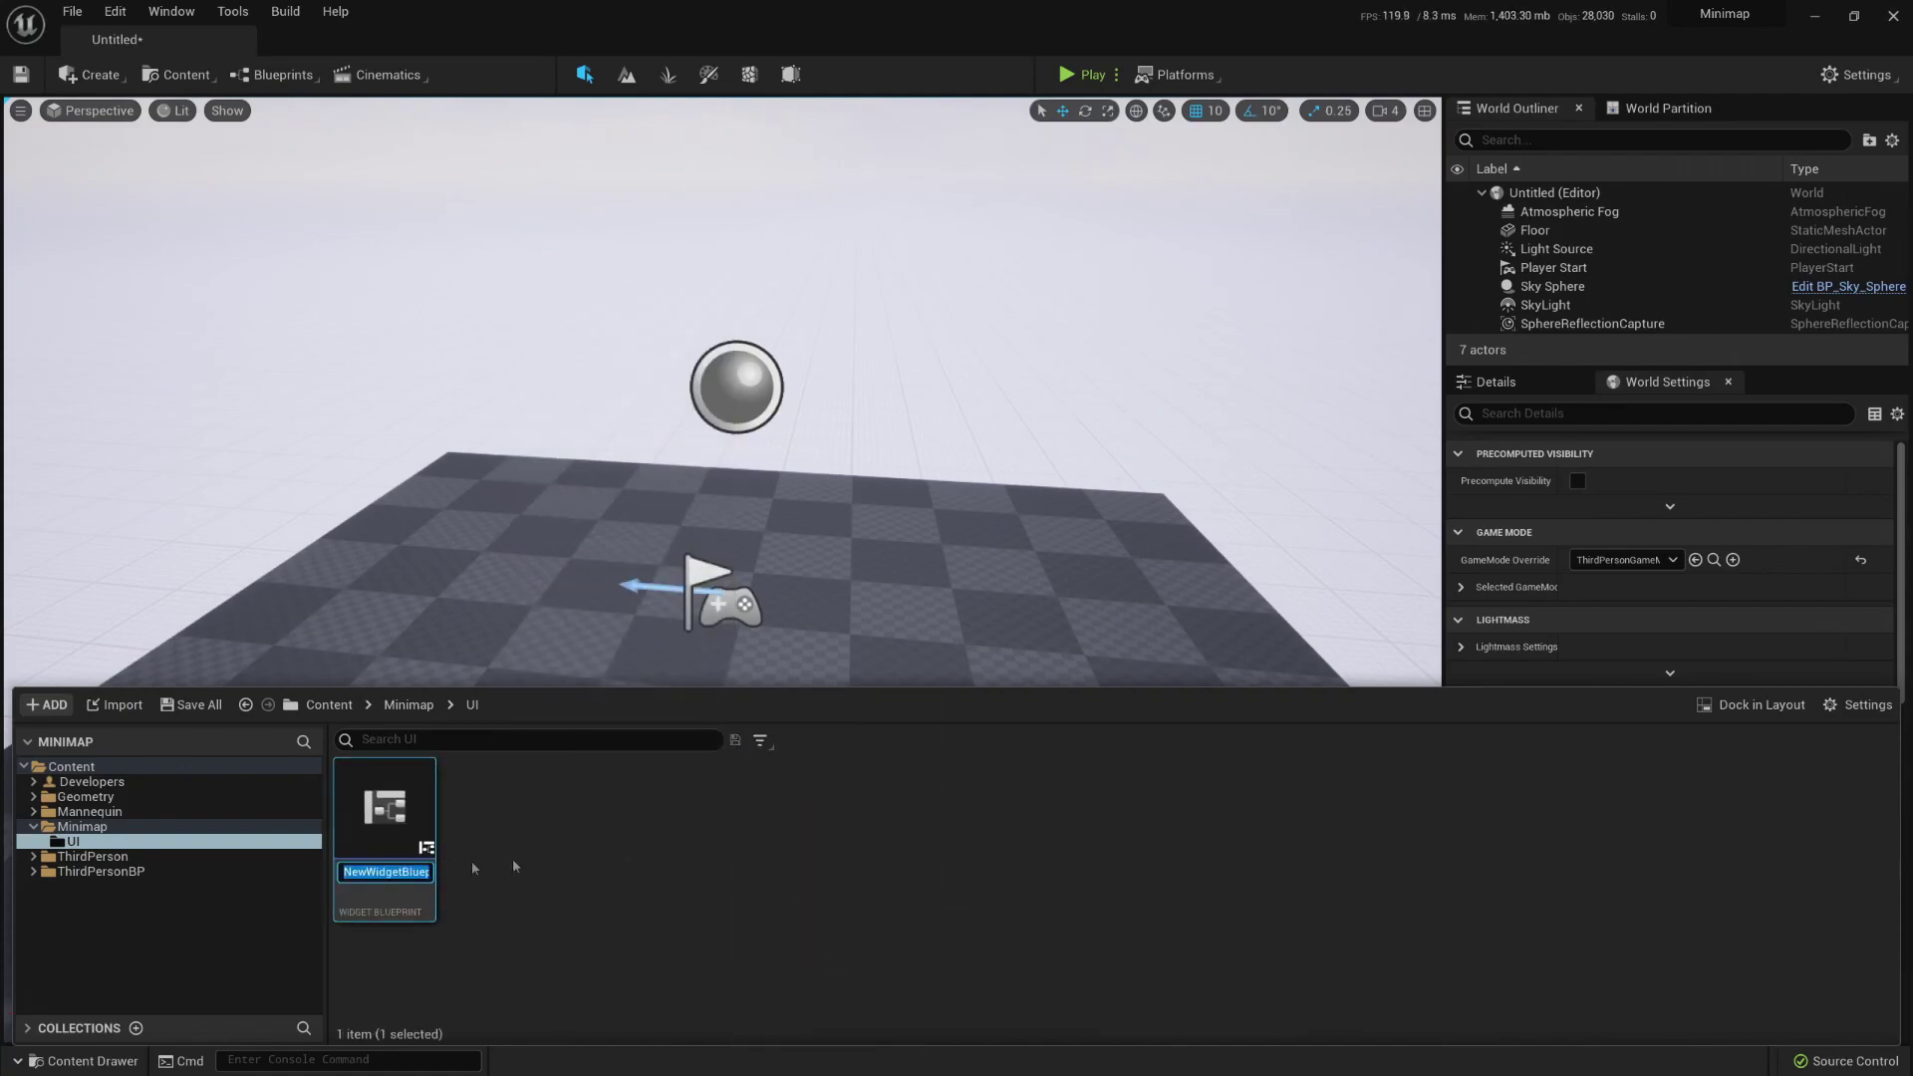
{"action": "type", "text": "WBP_Minimap"}
{"action": "key", "text": "Return"}
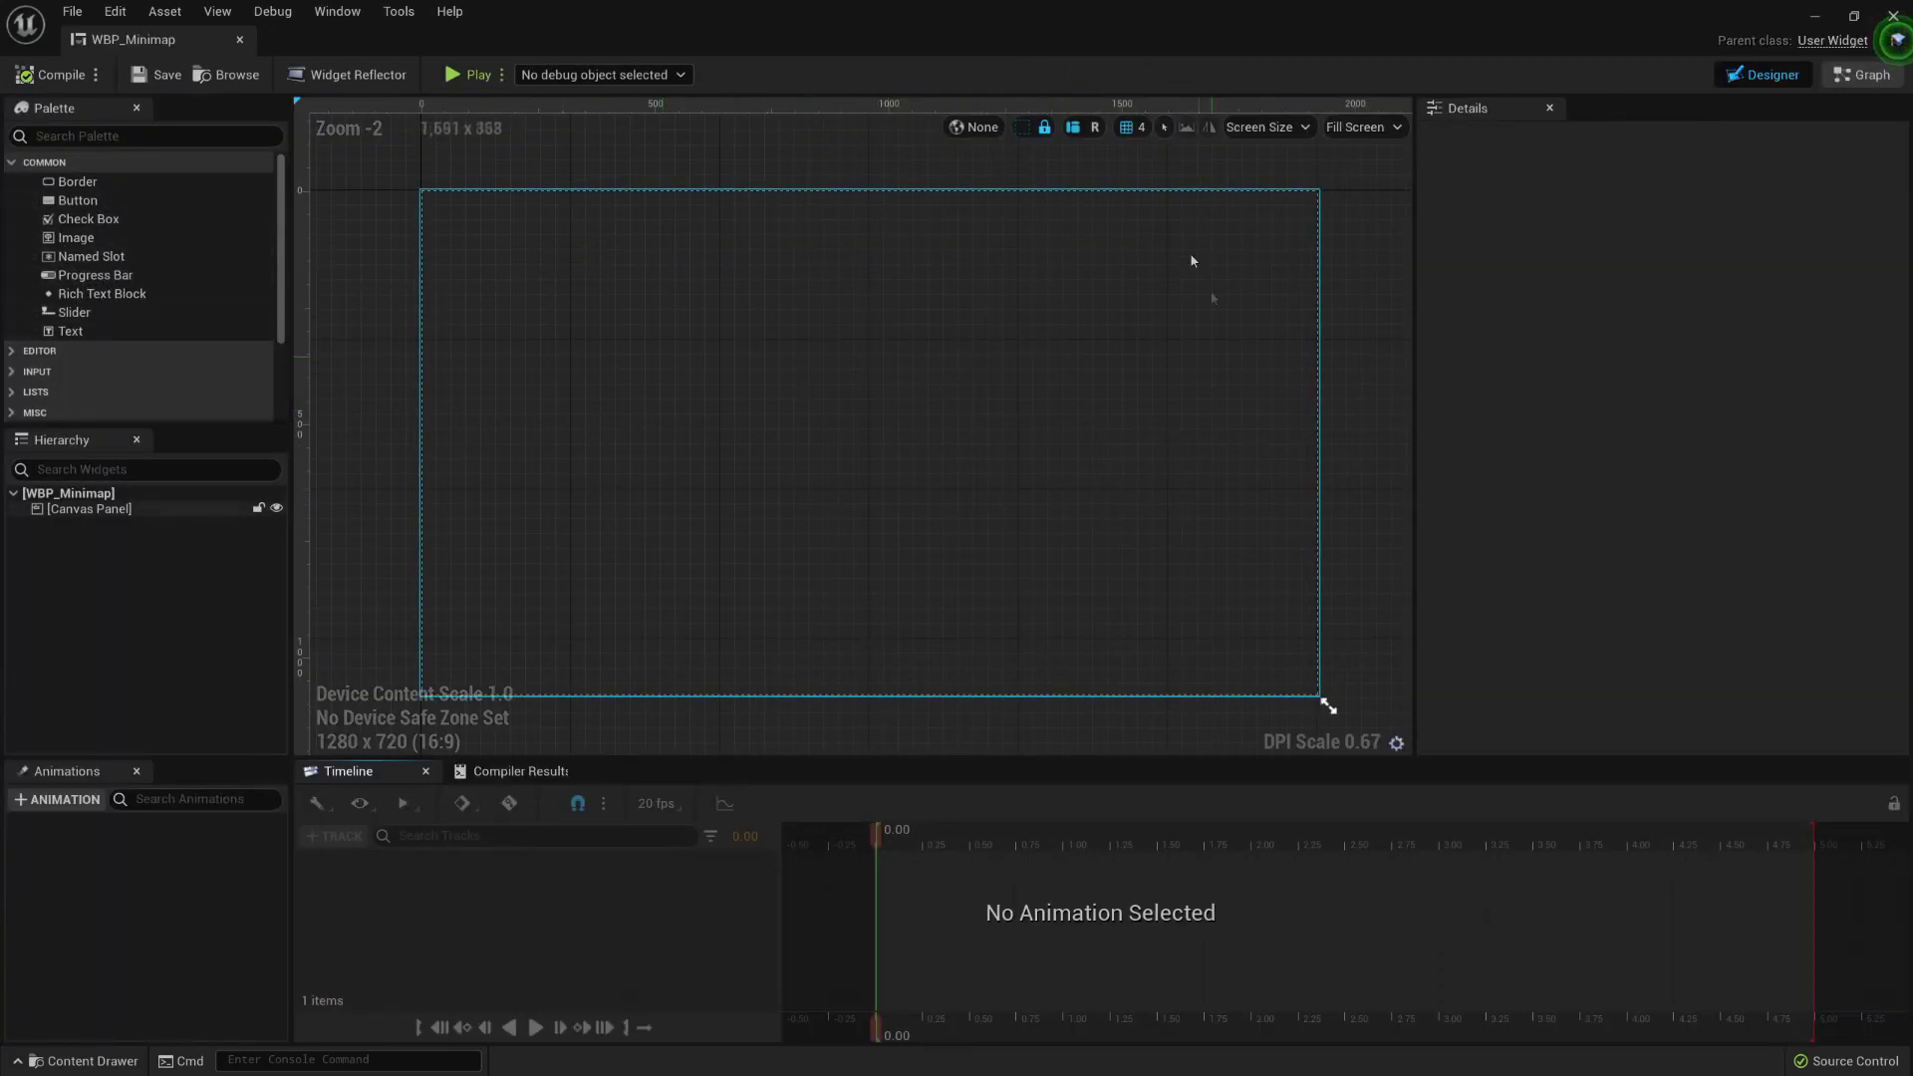
Step: Add an Image to the canvas near its upper-right corner and anchor it to the top-right
{"action": "left_click", "coordinate": [78, 240]}
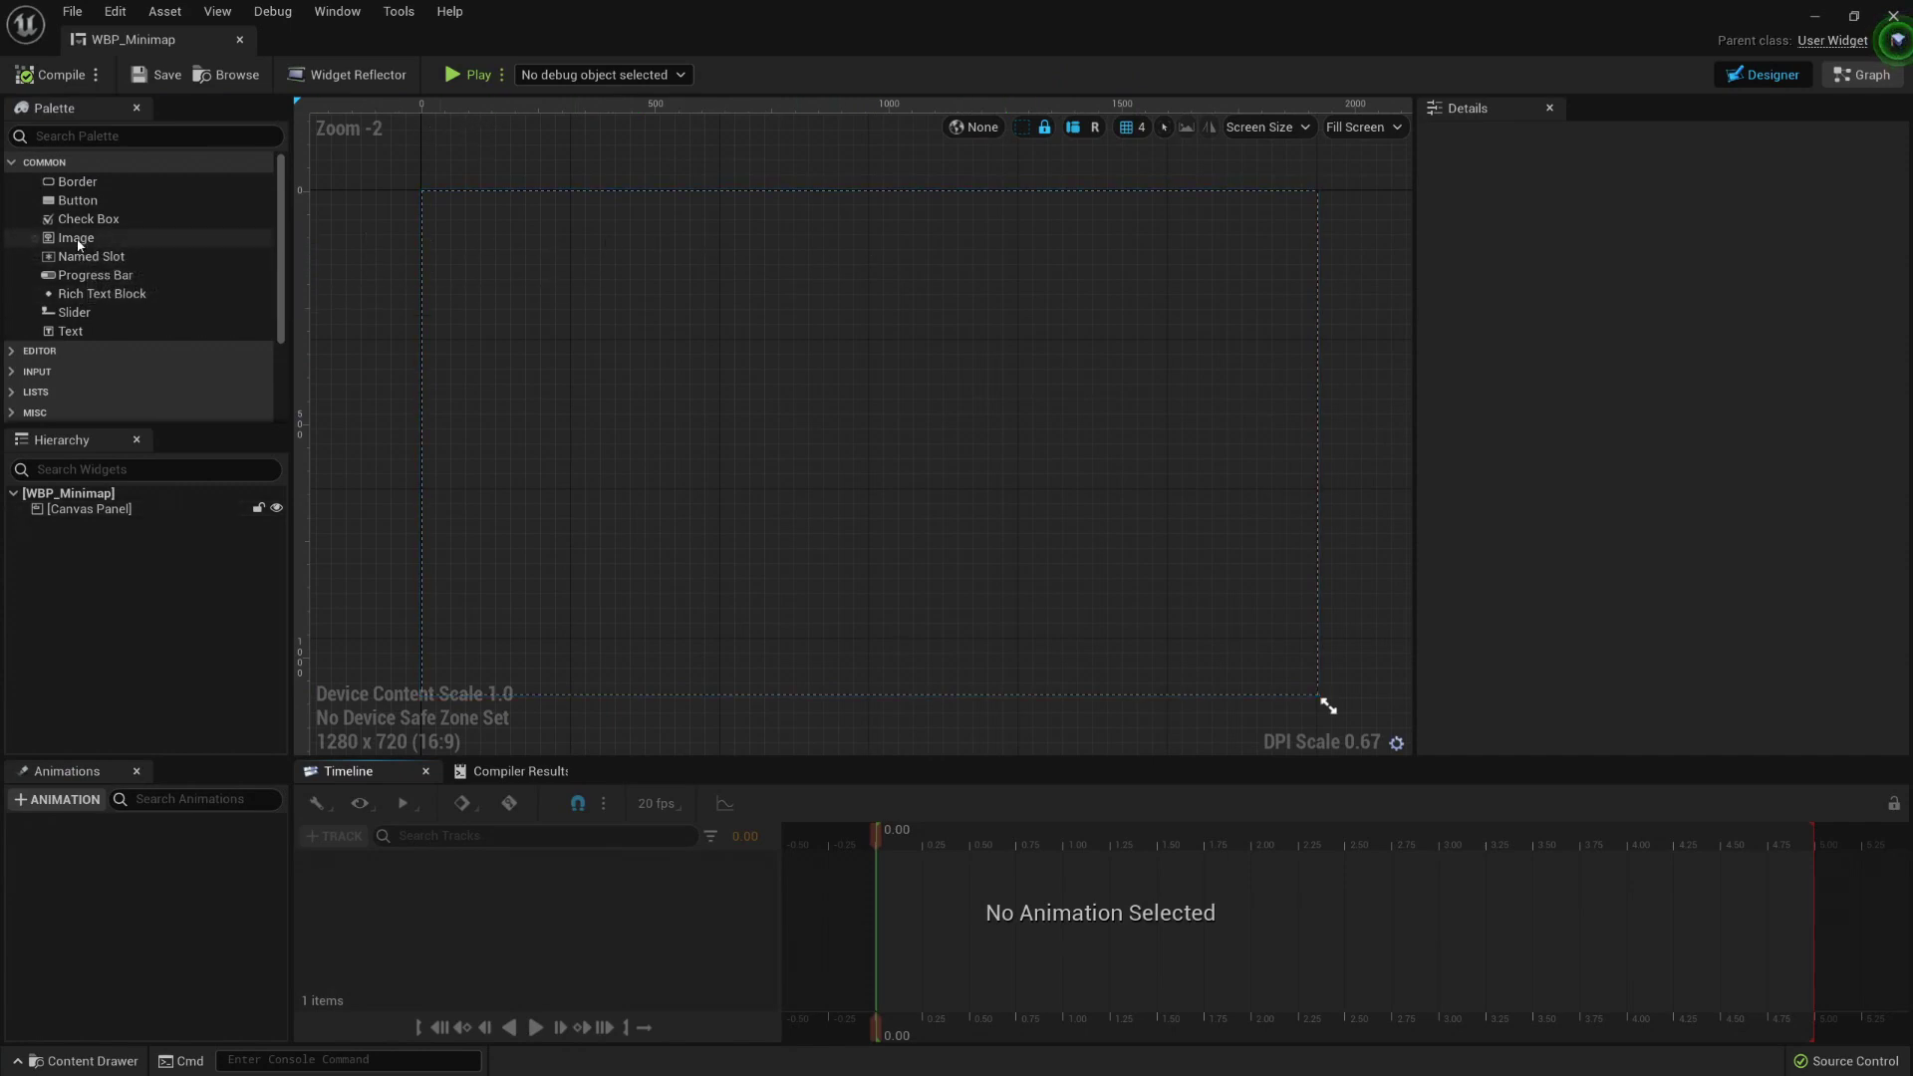
{"action": "left_click_drag", "start_coordinate": [29, 241], "coordinate": [1213, 325]}
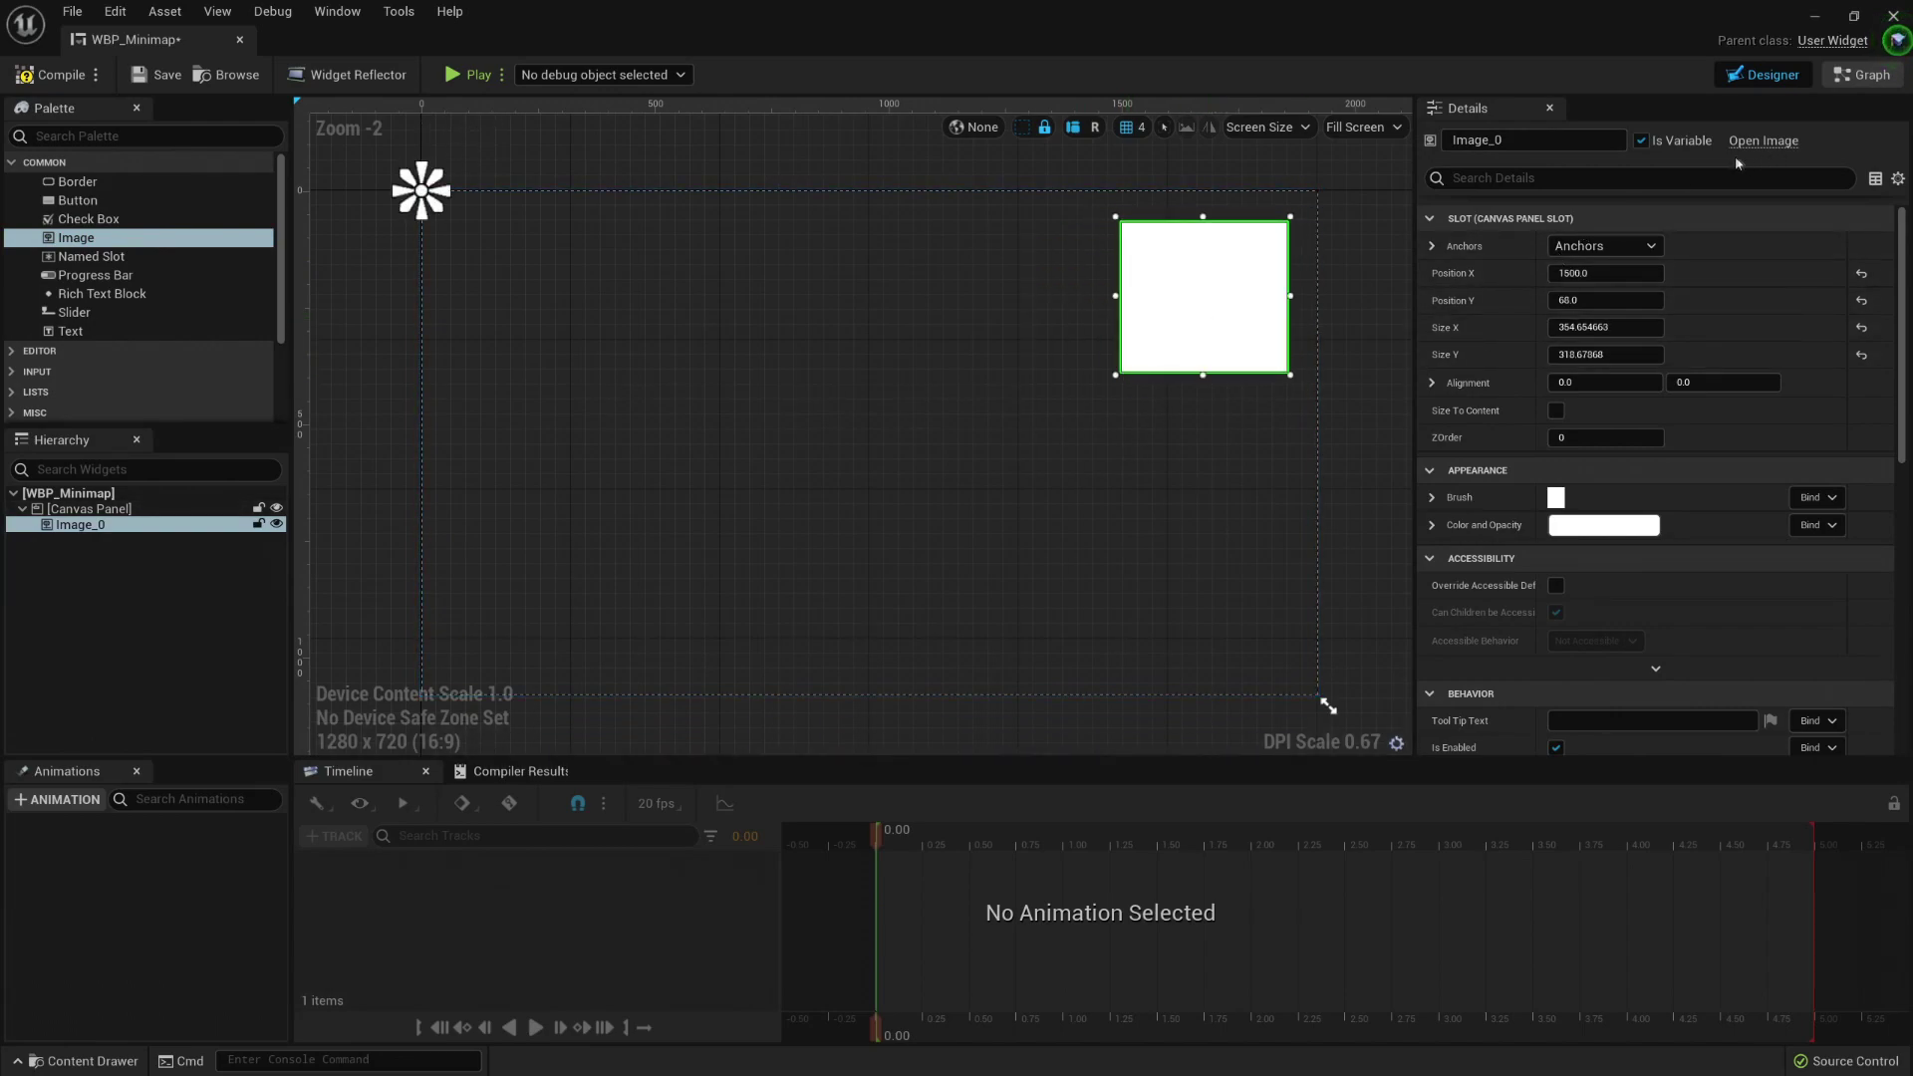
{"action": "left_click", "coordinate": [1604, 245]}
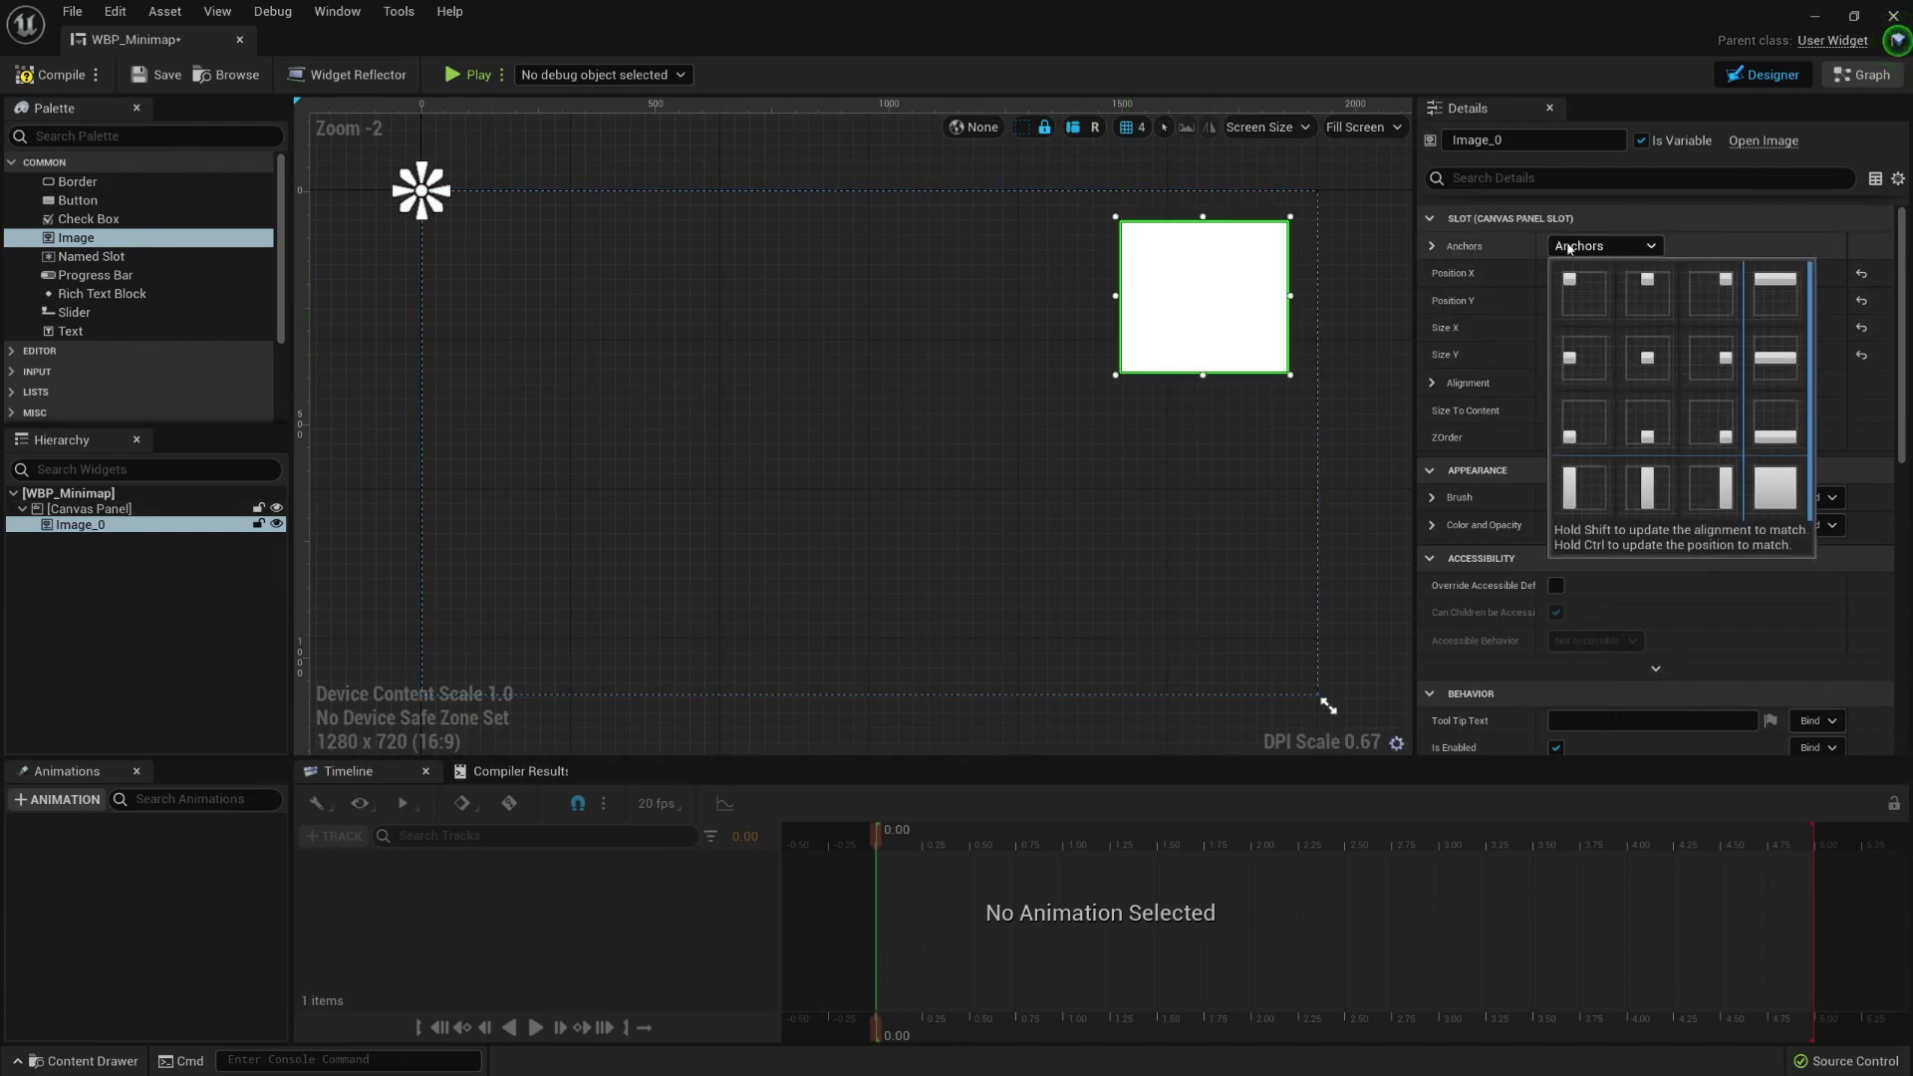
{"action": "left_click", "coordinate": [1697, 291]}
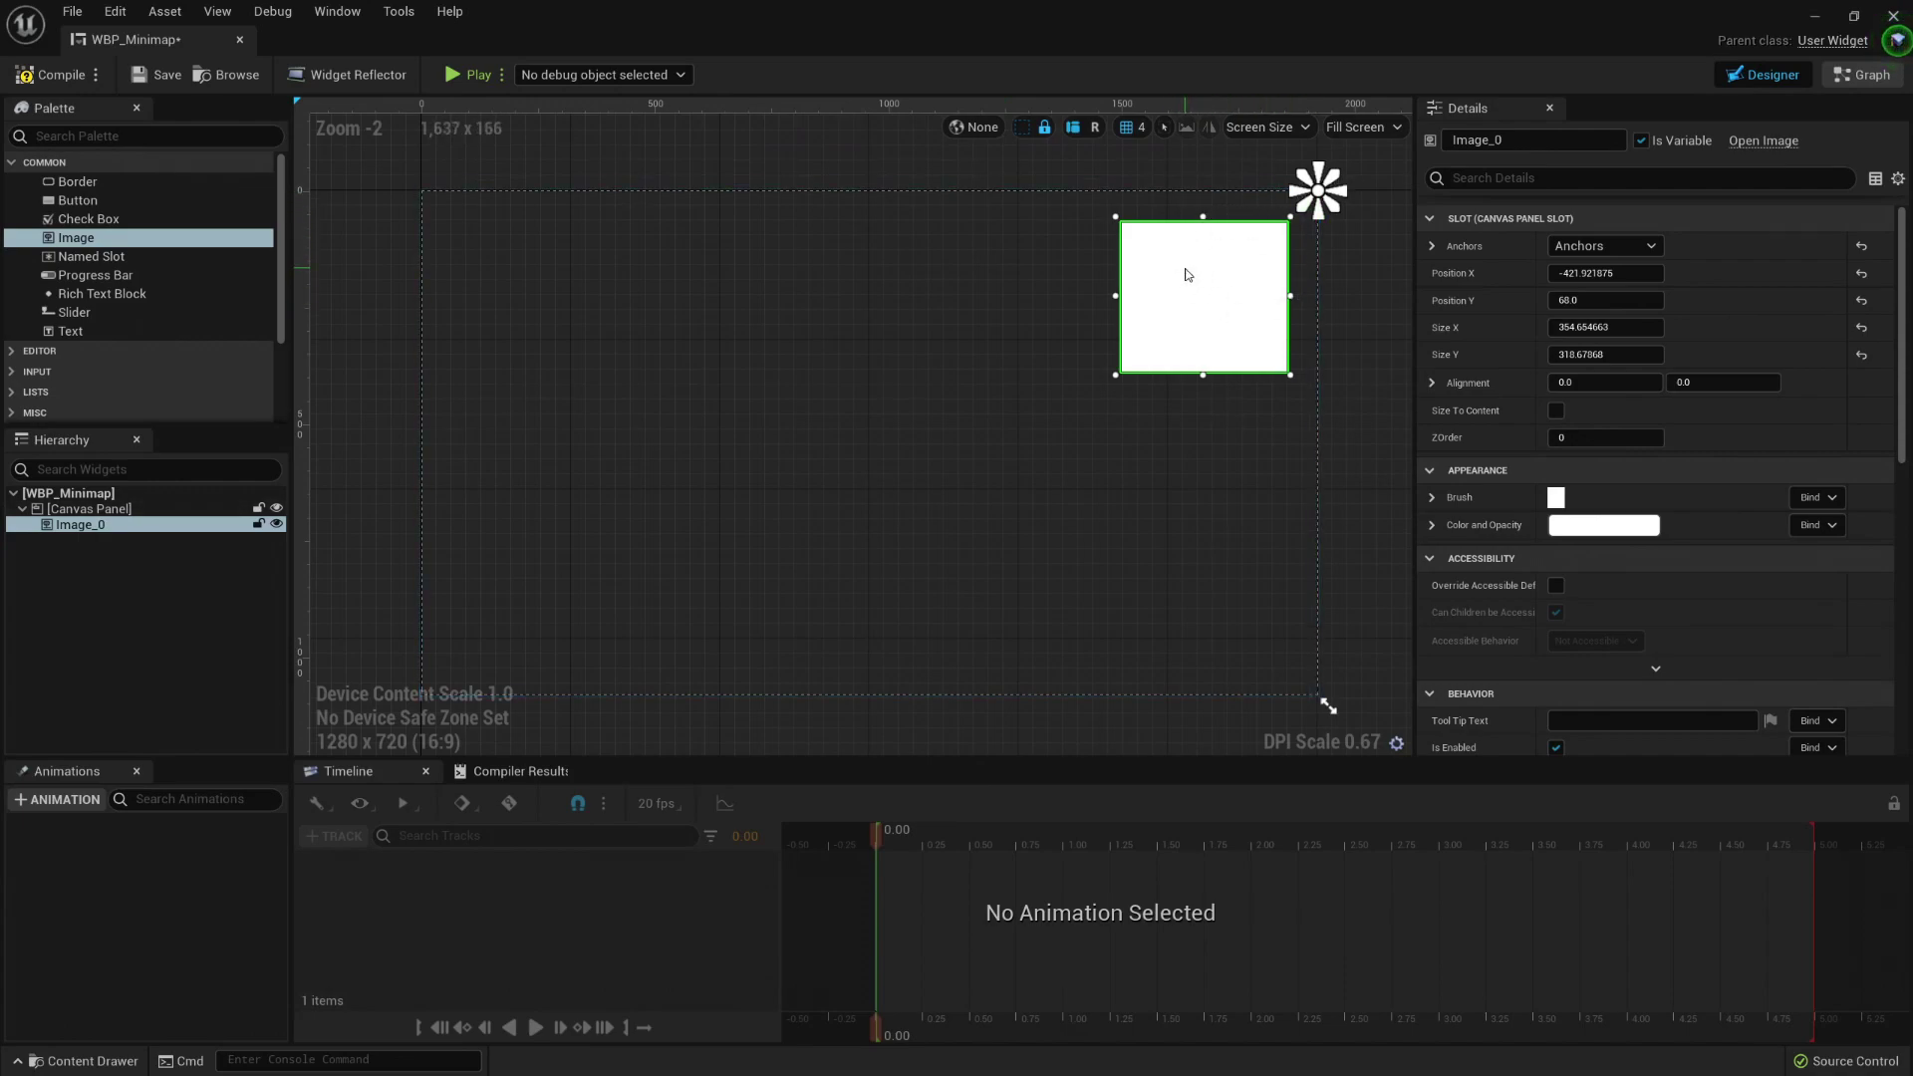
Step: Resize the image freehand from its lower-left corner to about 263 by 256
{"action": "left_click_drag", "start_coordinate": [1117, 375], "coordinate": [1177, 330]}
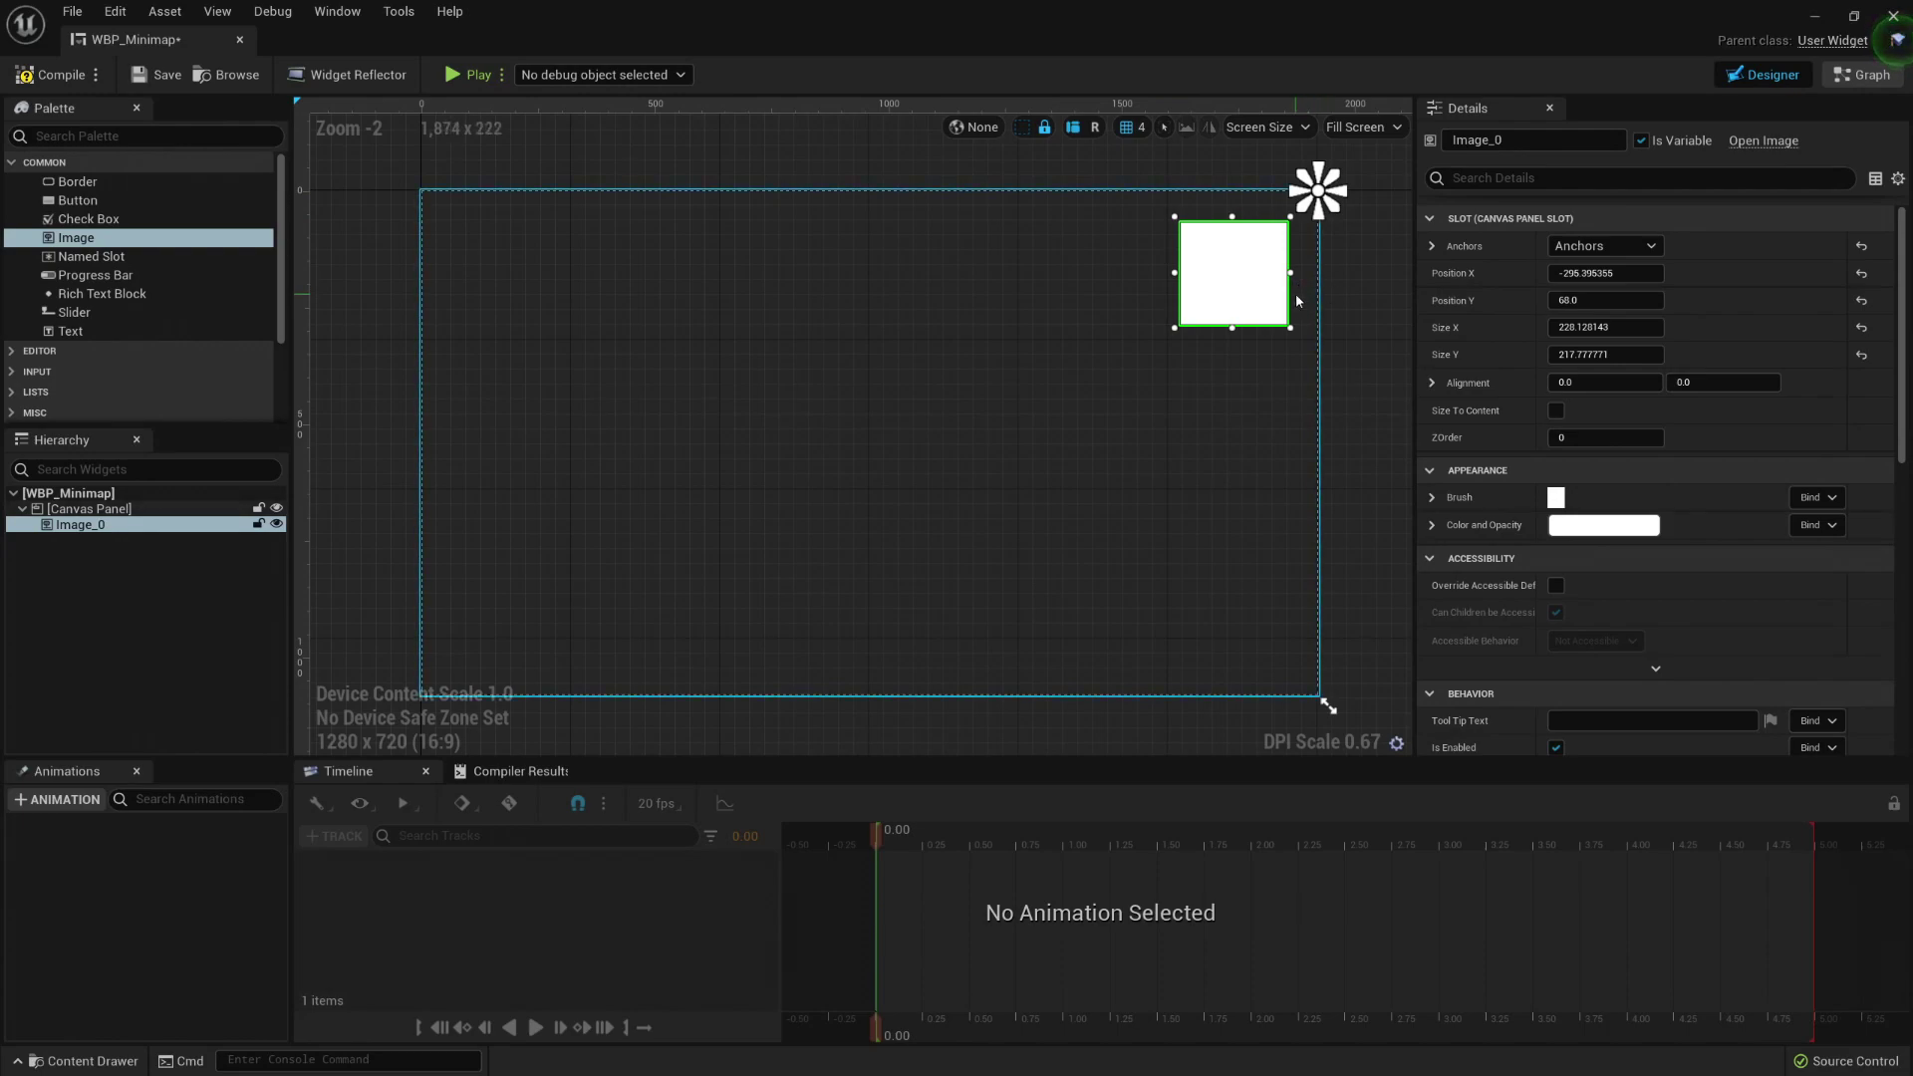
{"action": "left_click", "coordinate": [1624, 275]}
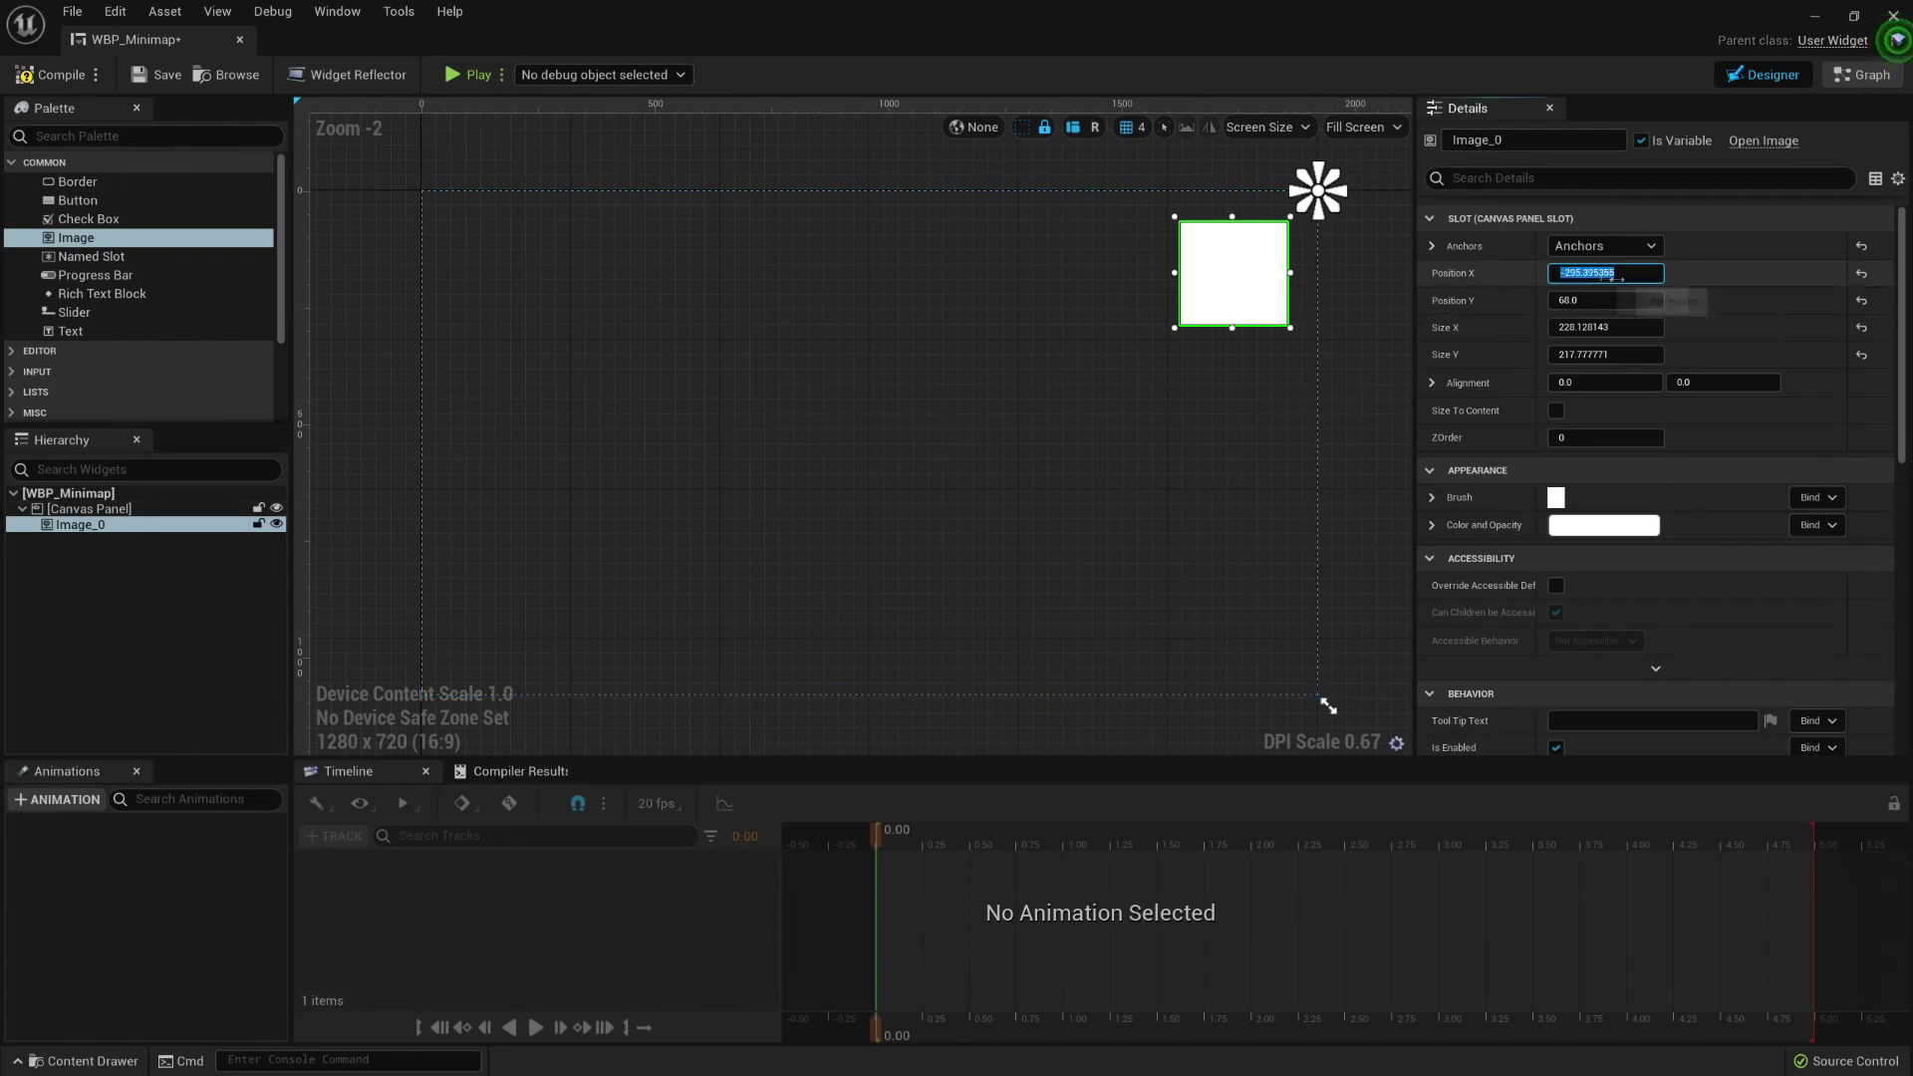
{"action": "left_click_drag", "start_coordinate": [1174, 328], "coordinate": [1158, 346]}
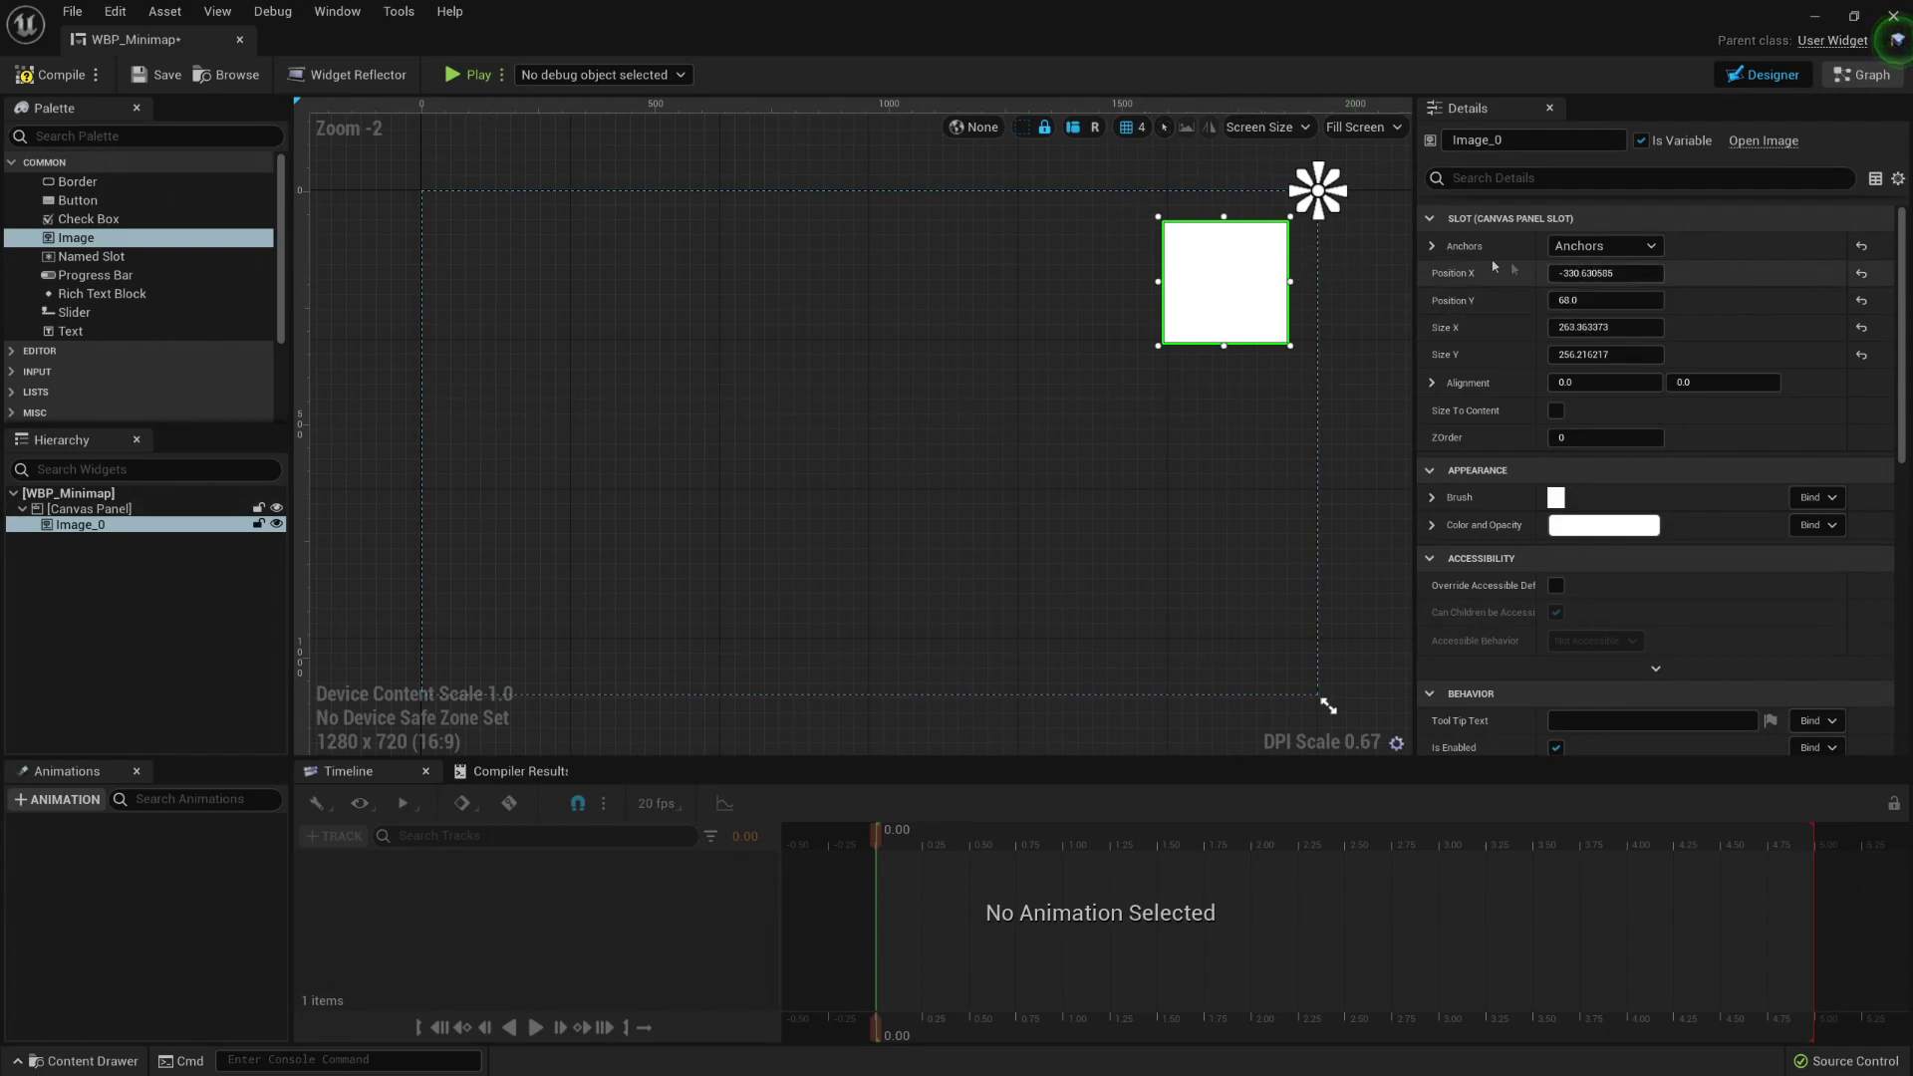
{"action": "mouse_move", "coordinate": [1328, 707]}
{"action": "left_mouse_down"}
{"action": "mouse_move", "coordinate": [897, 649]}
{"action": "mouse_move", "coordinate": [611, 667]}
{"action": "mouse_move", "coordinate": [1168, 706]}
{"action": "mouse_move", "coordinate": [699, 749]}
{"action": "mouse_move", "coordinate": [1126, 736]}
{"action": "mouse_move", "coordinate": [1229, 630]}
{"action": "mouse_move", "coordinate": [1328, 702]}
{"action": "left_mouse_up"}
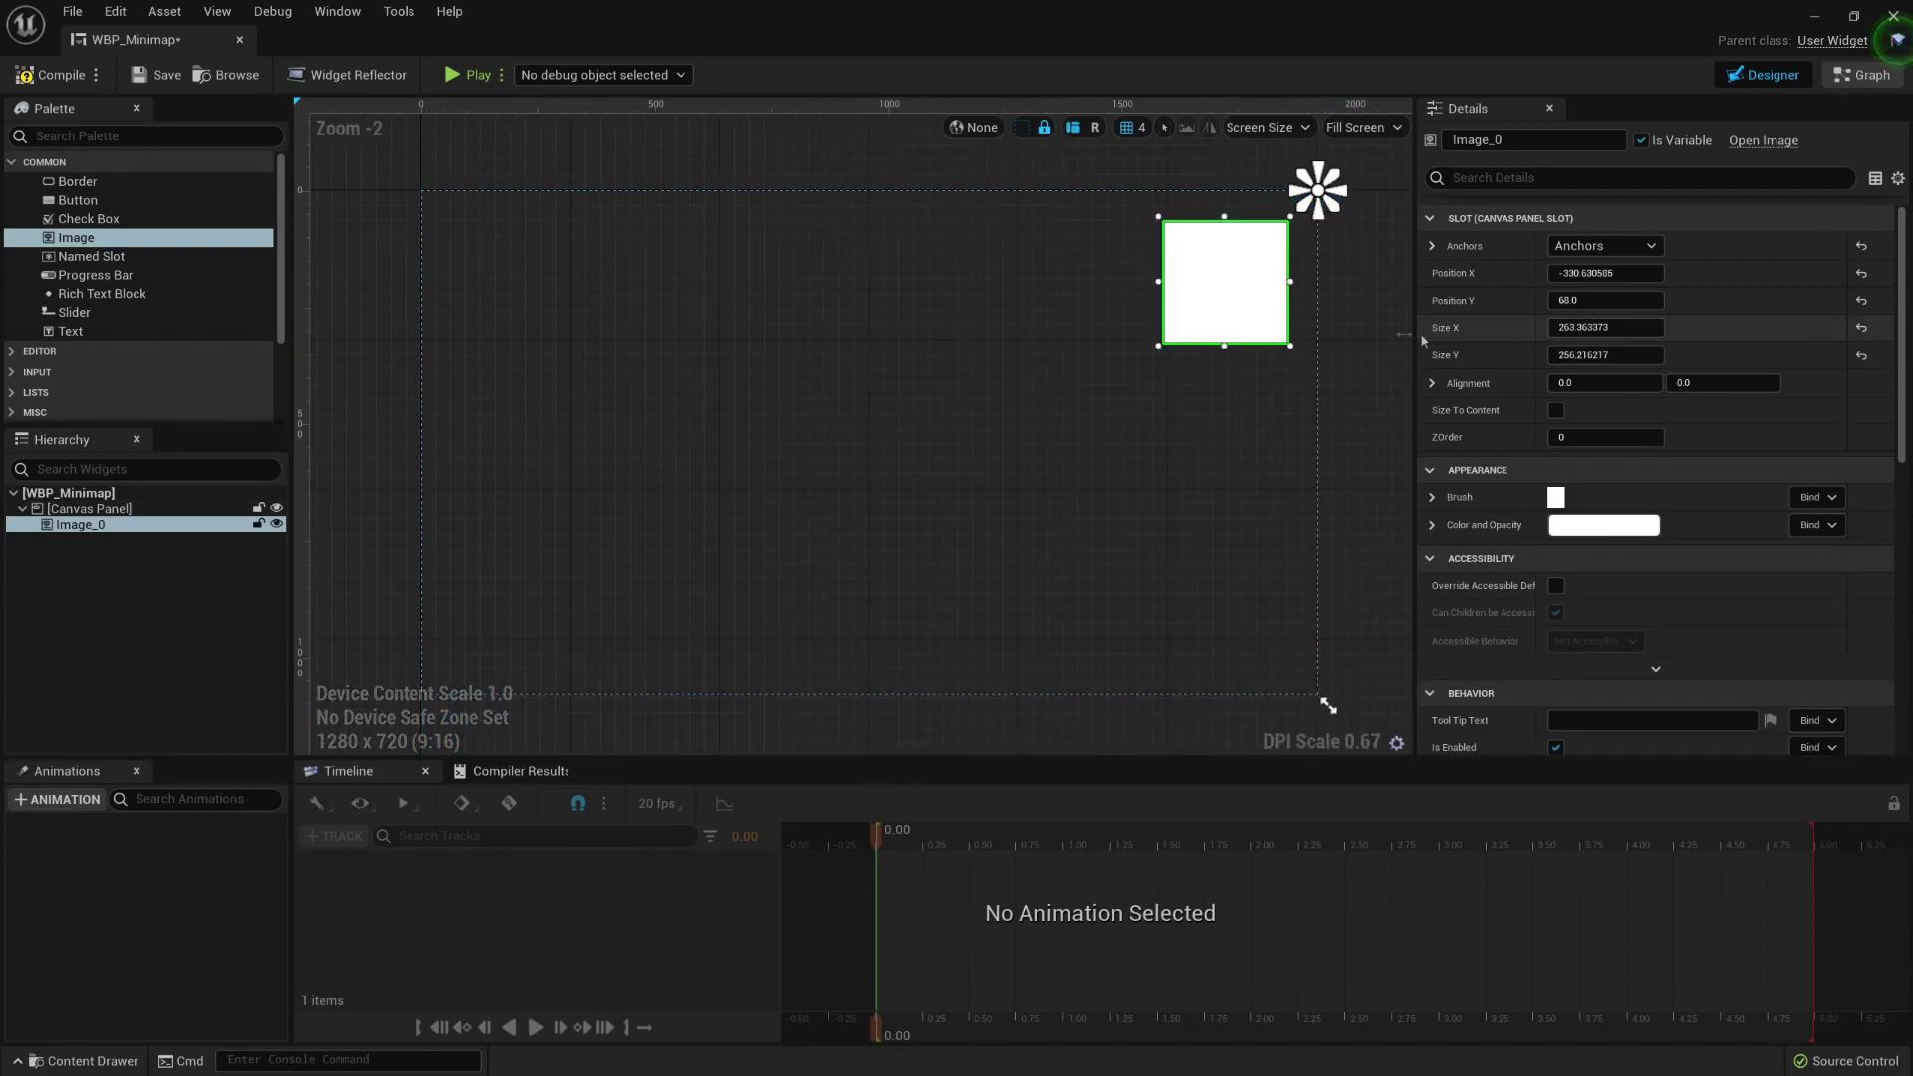
Step: Set the image's size to 300 in both X and Y
{"action": "left_click", "coordinate": [1606, 327]}
{"action": "type", "text": "300"}
{"action": "key", "text": "Tab"}
{"action": "type", "text": "0"}
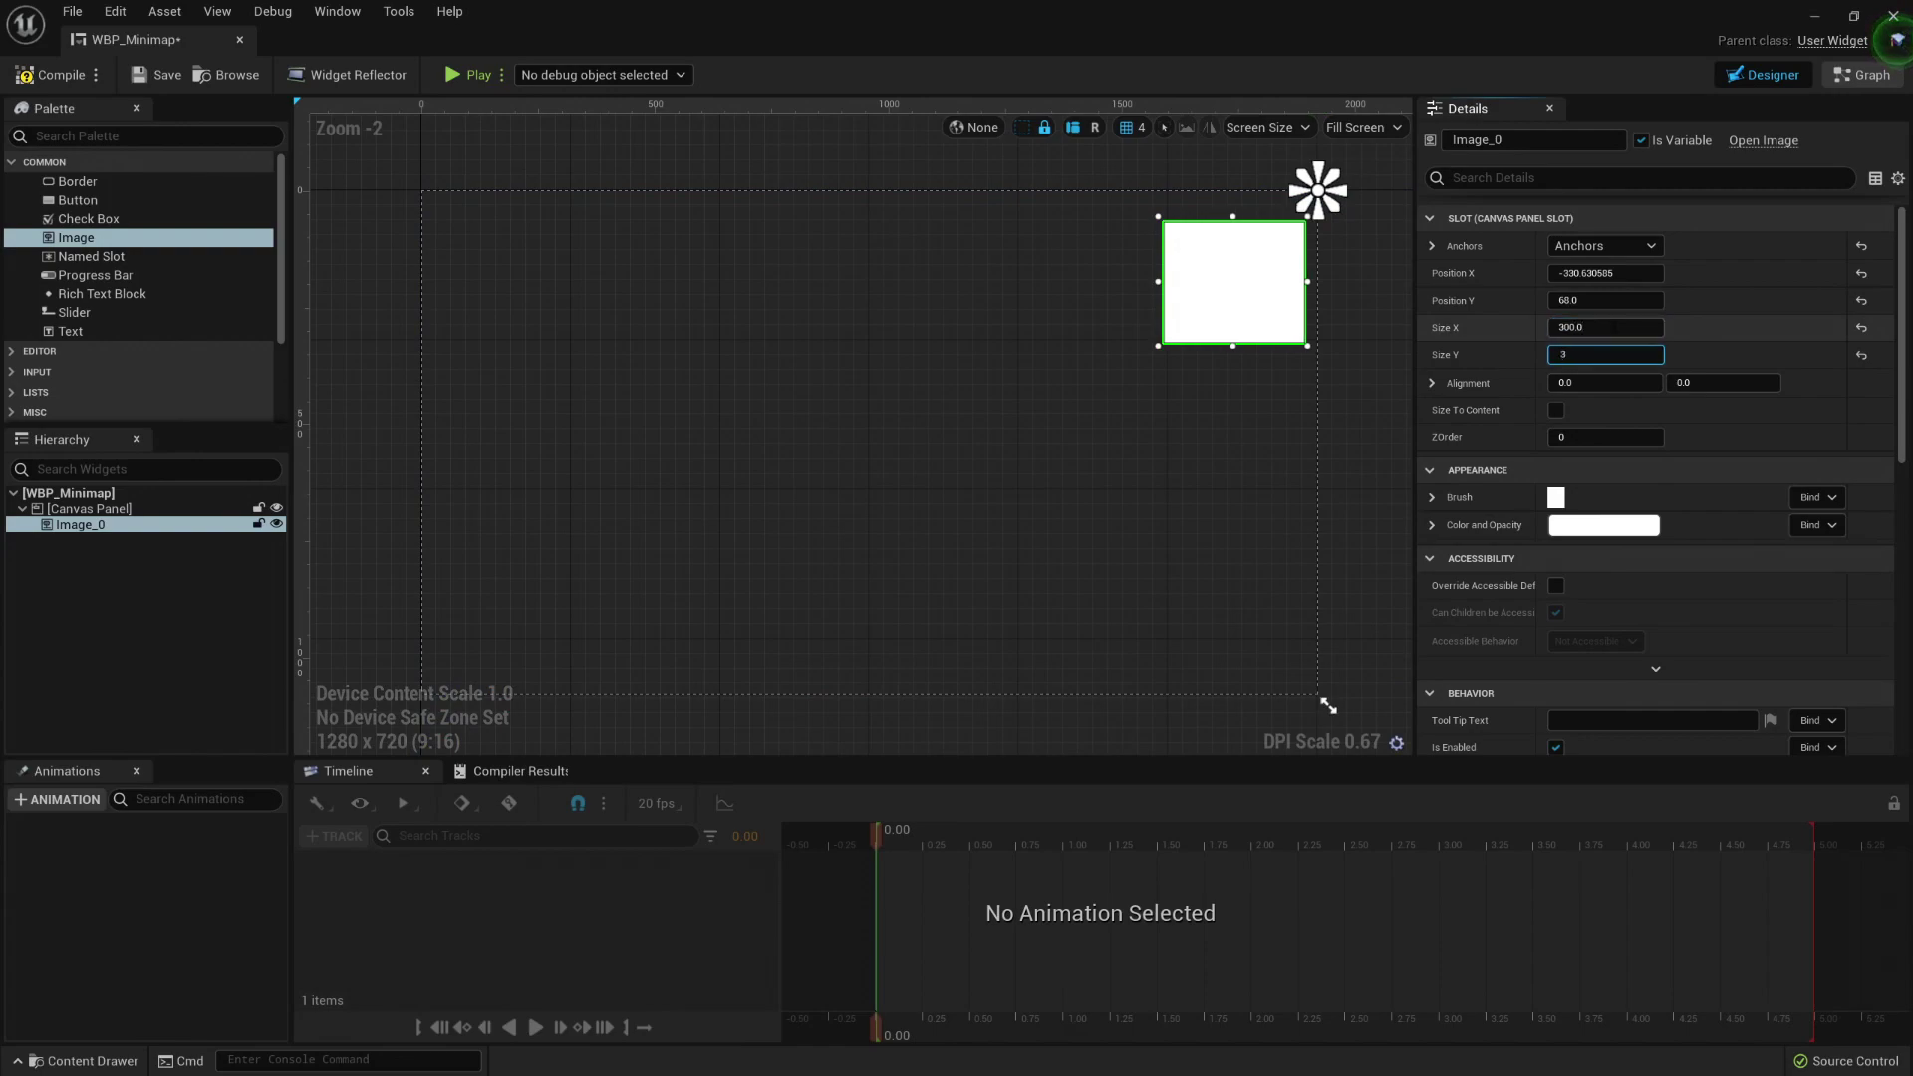
{"action": "type", "text": "0"}
{"action": "key", "text": "Return"}
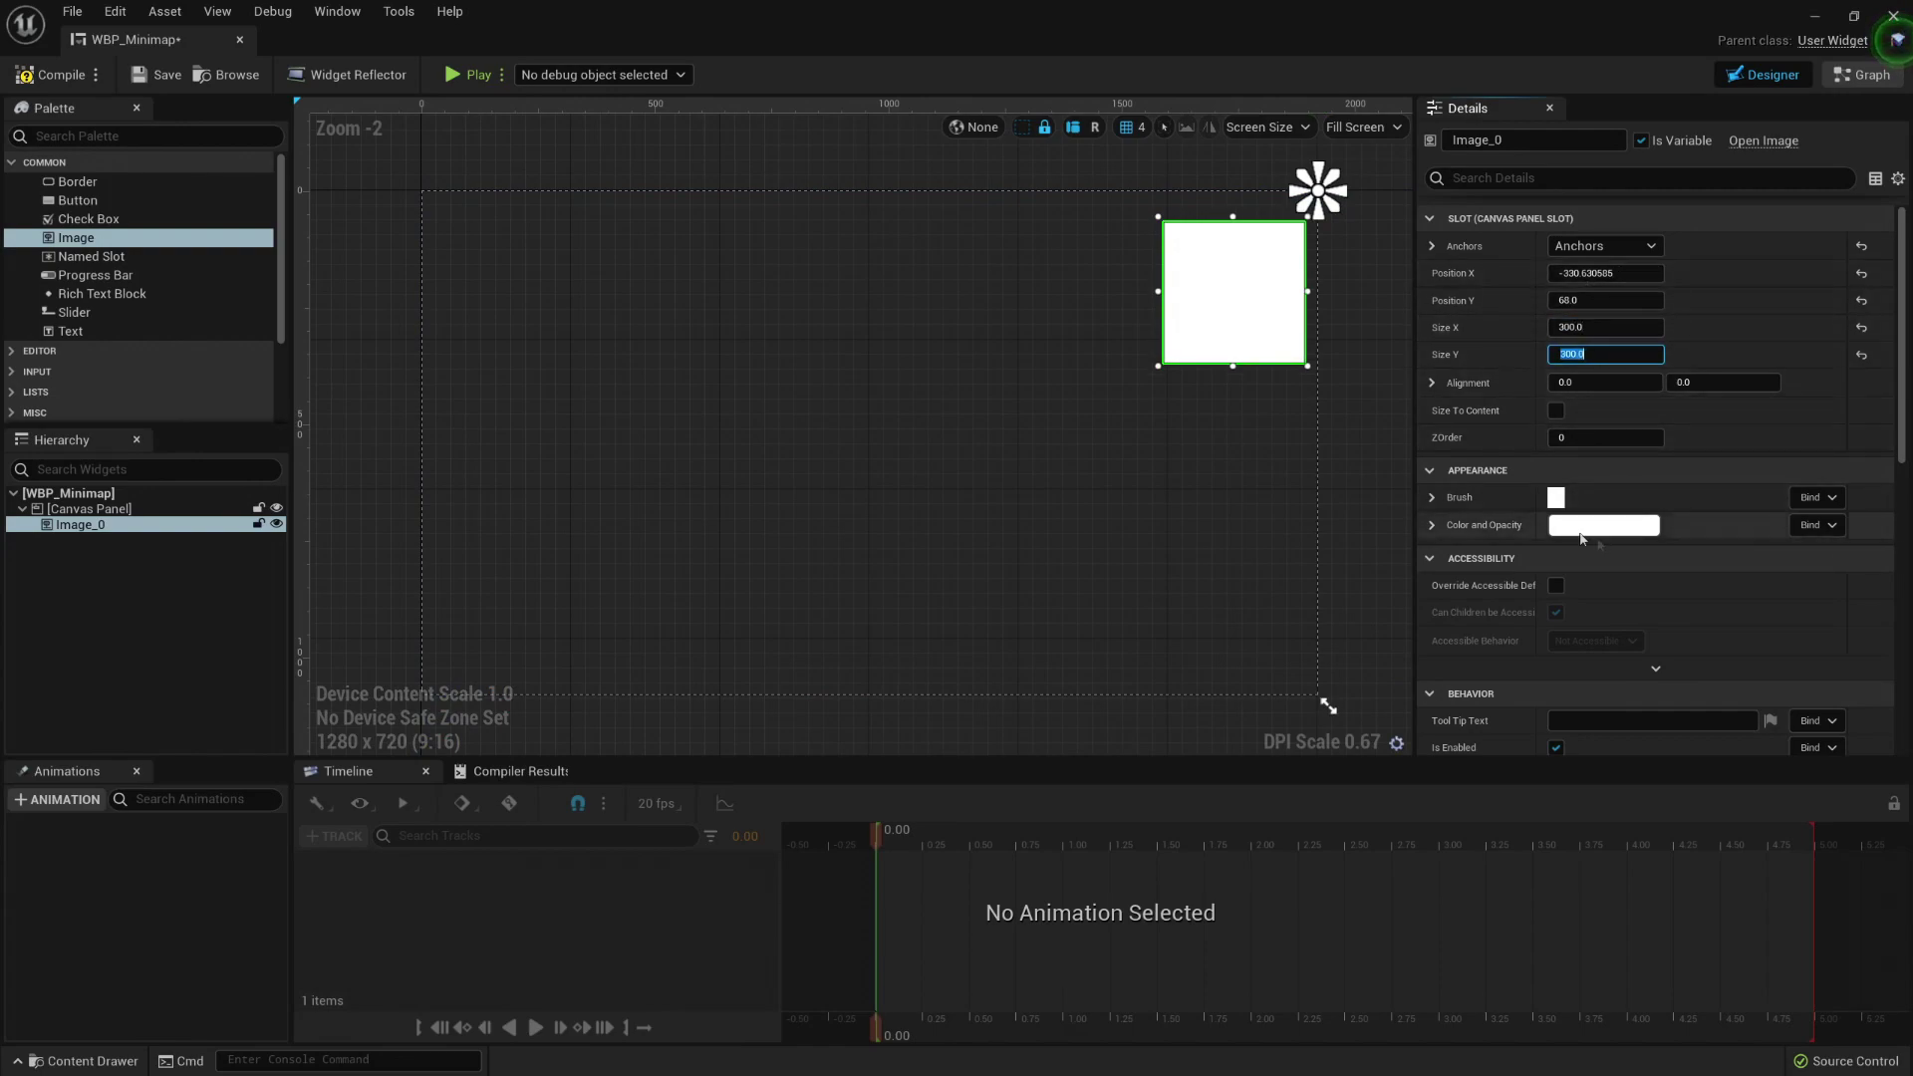
Step: Set the image's alignment to 1.0 in both X and Y
{"action": "scroll", "coordinate": [1561, 580], "scroll_direction": "down", "scroll_amount": 5}
{"action": "scroll", "coordinate": [1561, 580], "scroll_direction": "up", "scroll_amount": 5}
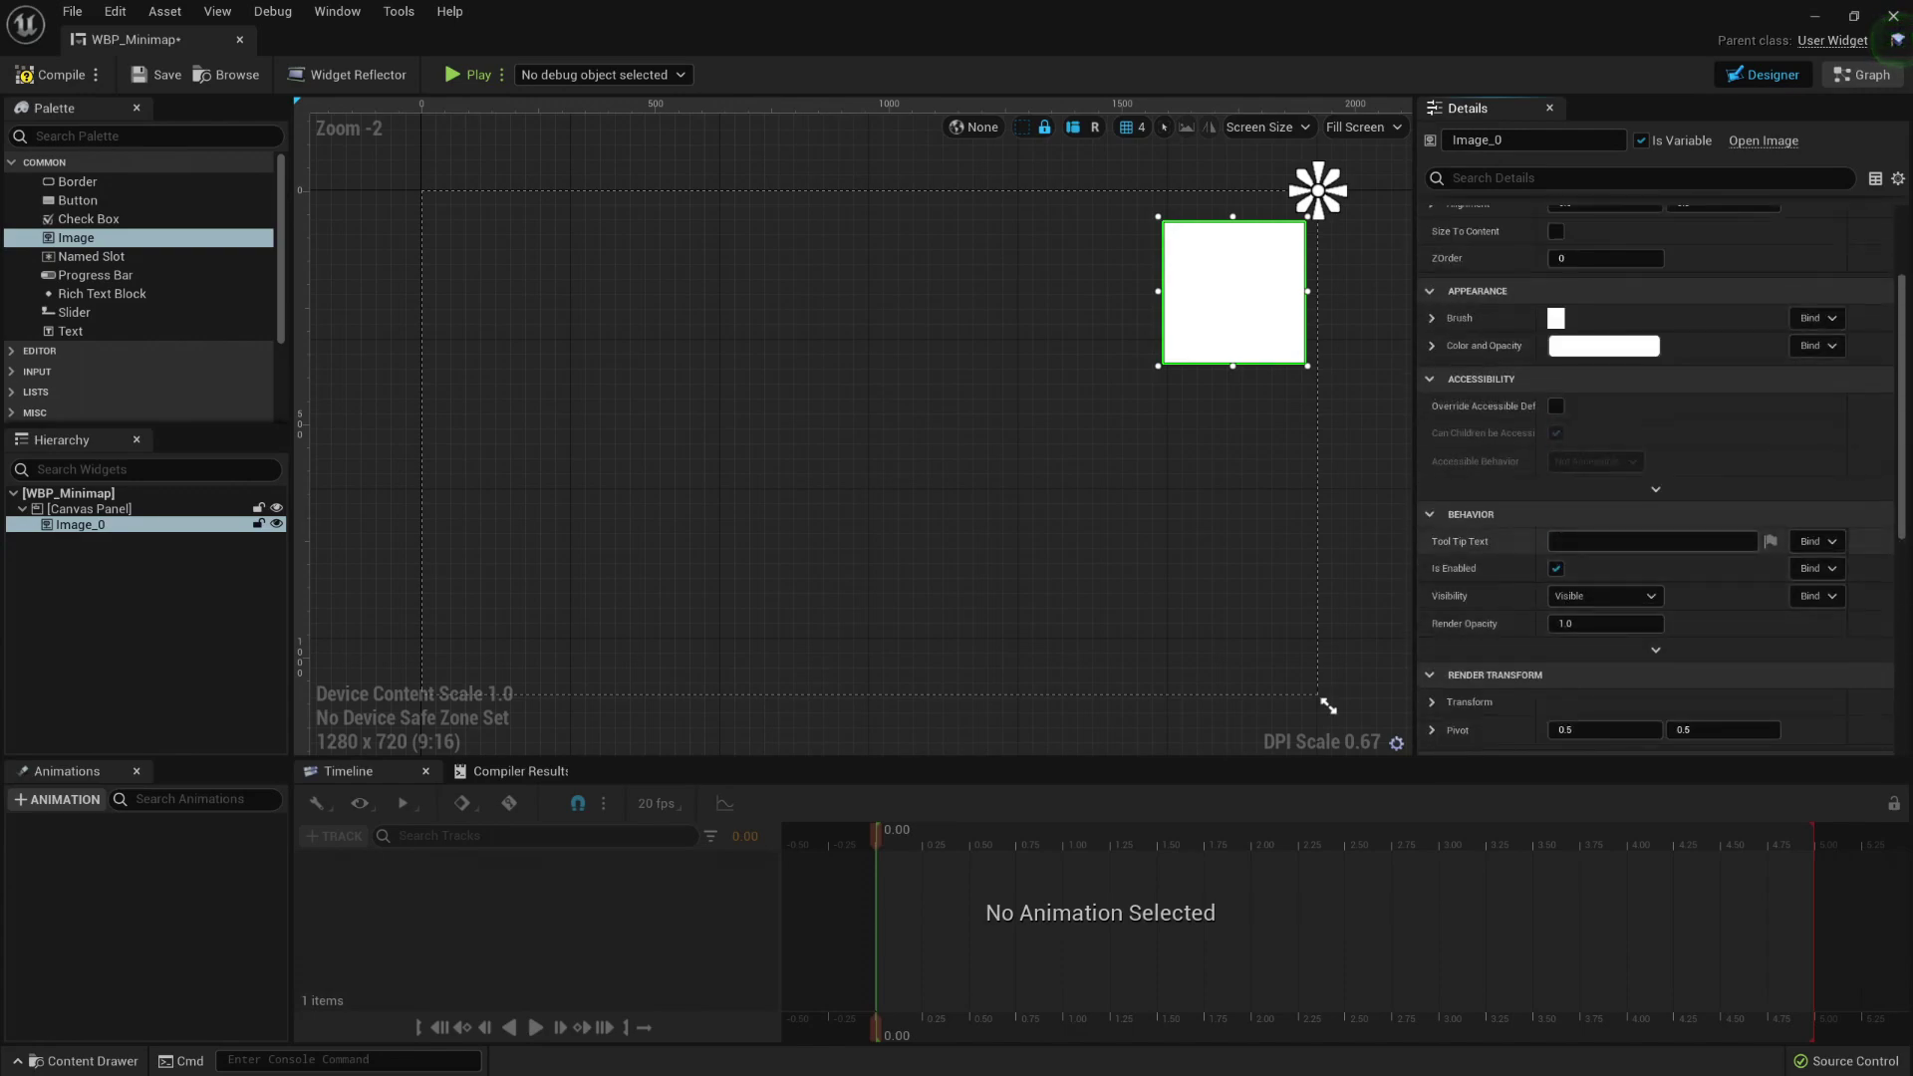
{"action": "scroll", "coordinate": [1539, 514], "scroll_direction": "up", "scroll_amount": 1}
{"action": "key", "text": "Tab"}
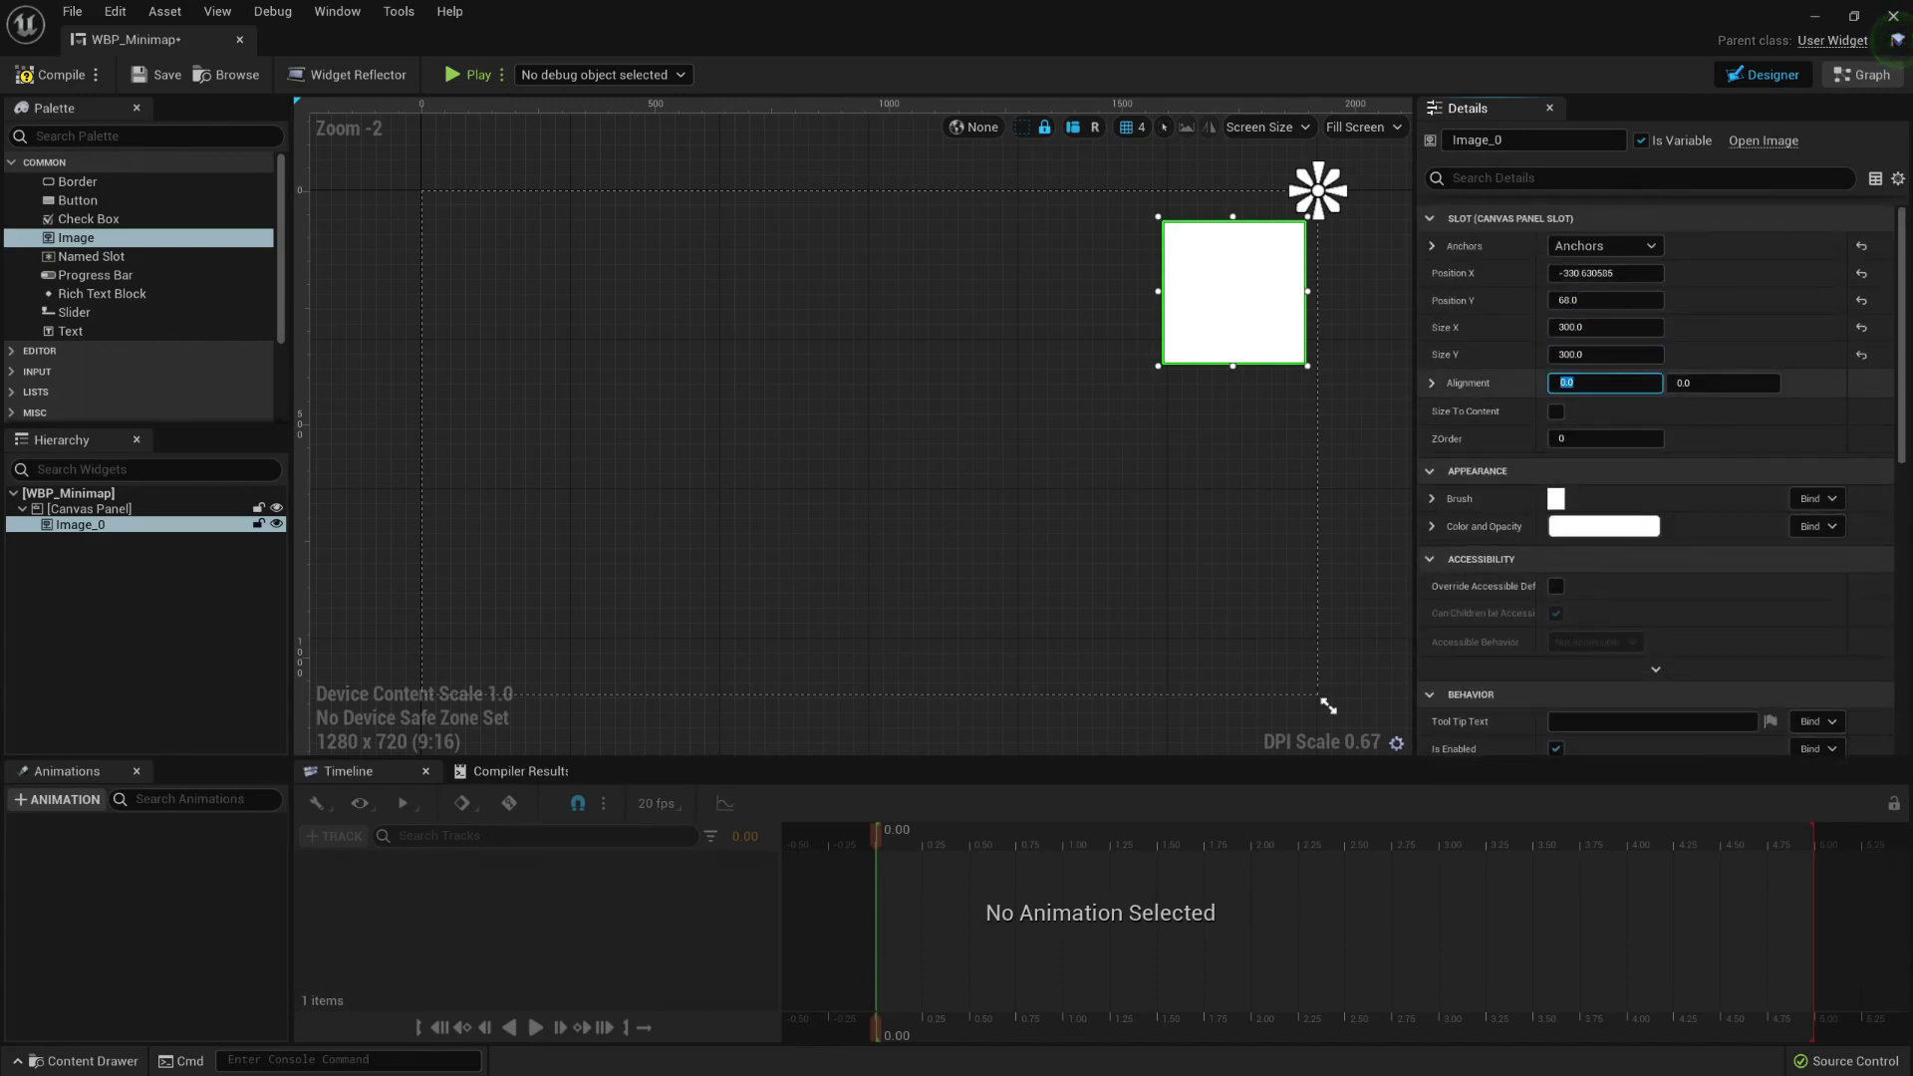
{"action": "type", "text": "1"}
{"action": "key", "text": "Tab"}
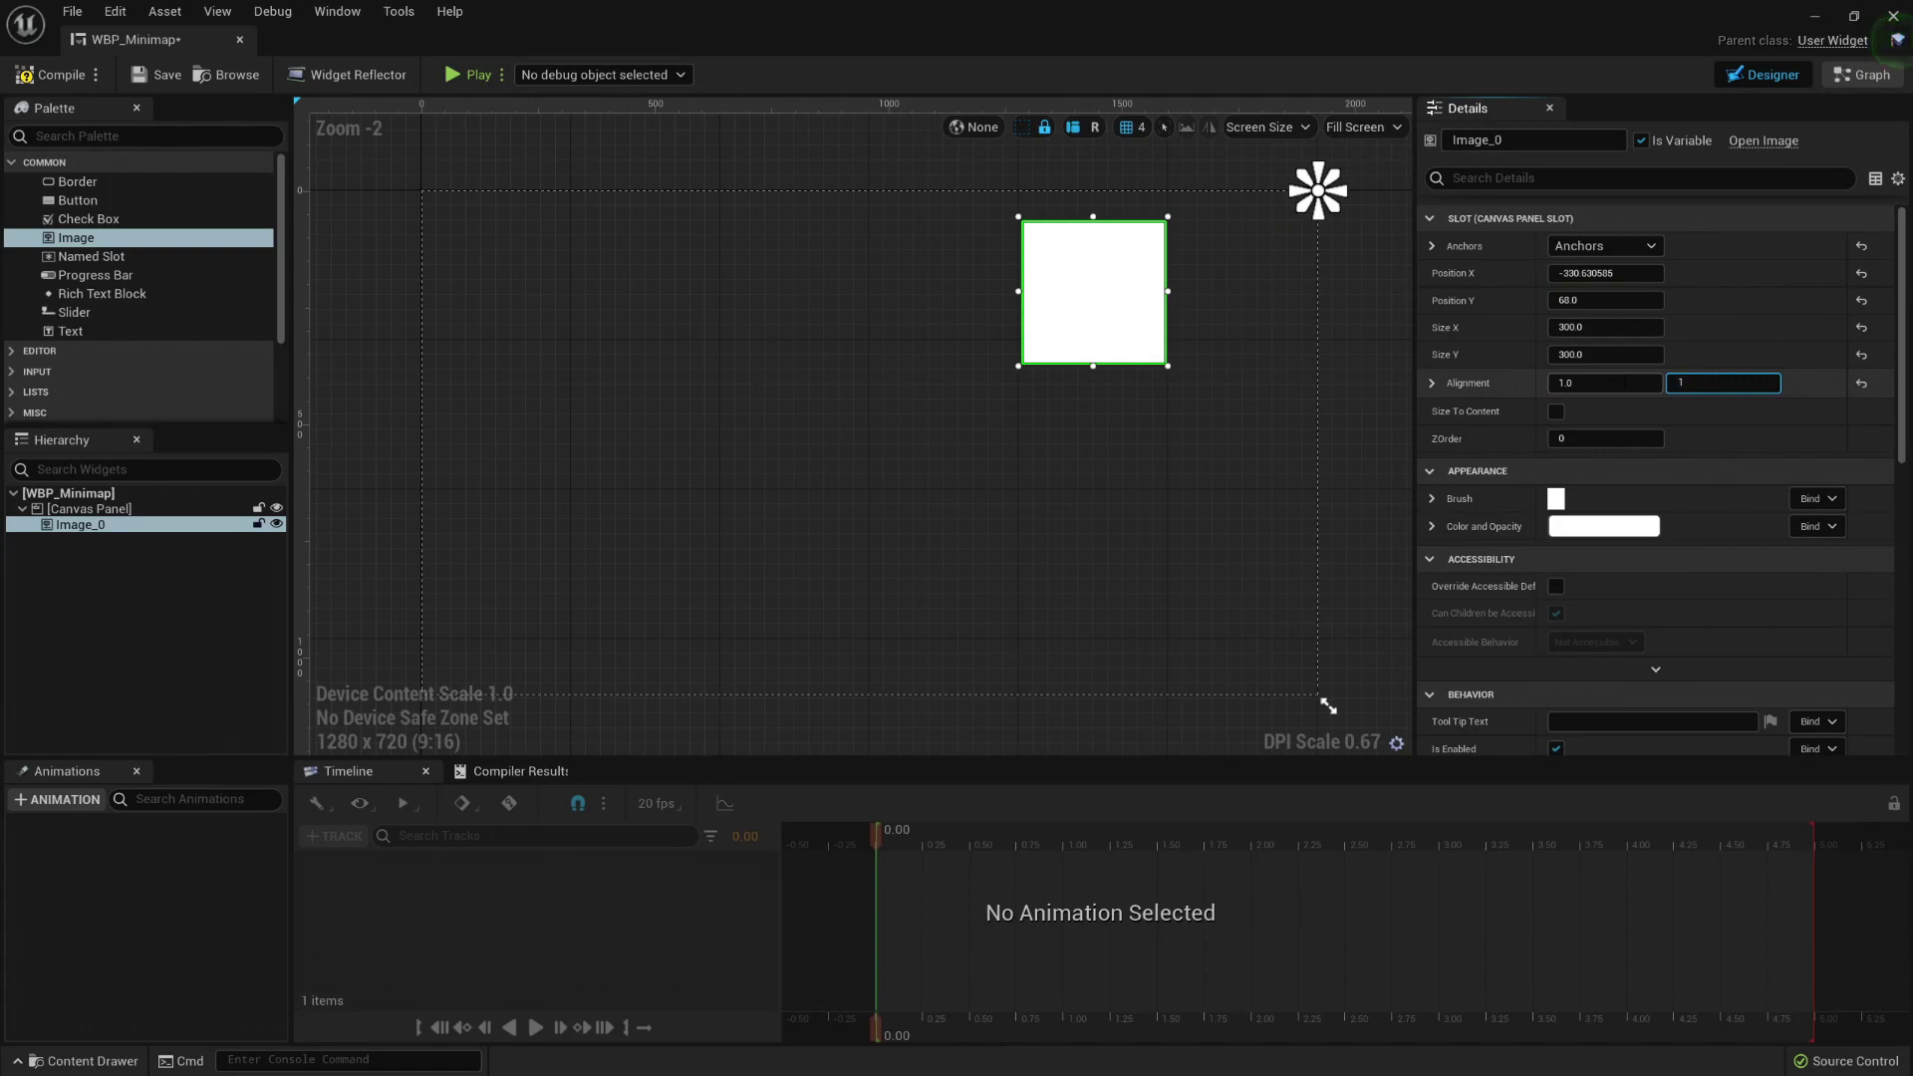
{"action": "type", "text": "1"}
{"action": "key", "text": "Return"}
{"action": "left_click", "coordinate": [1604, 382]}
Step: Set the image's X and Y position to 0 and its Y alignment to 0
{"action": "left_click", "coordinate": [1600, 272]}
{"action": "type", "text": "0"}
{"action": "key", "text": "Tab"}
{"action": "type", "text": "0"}
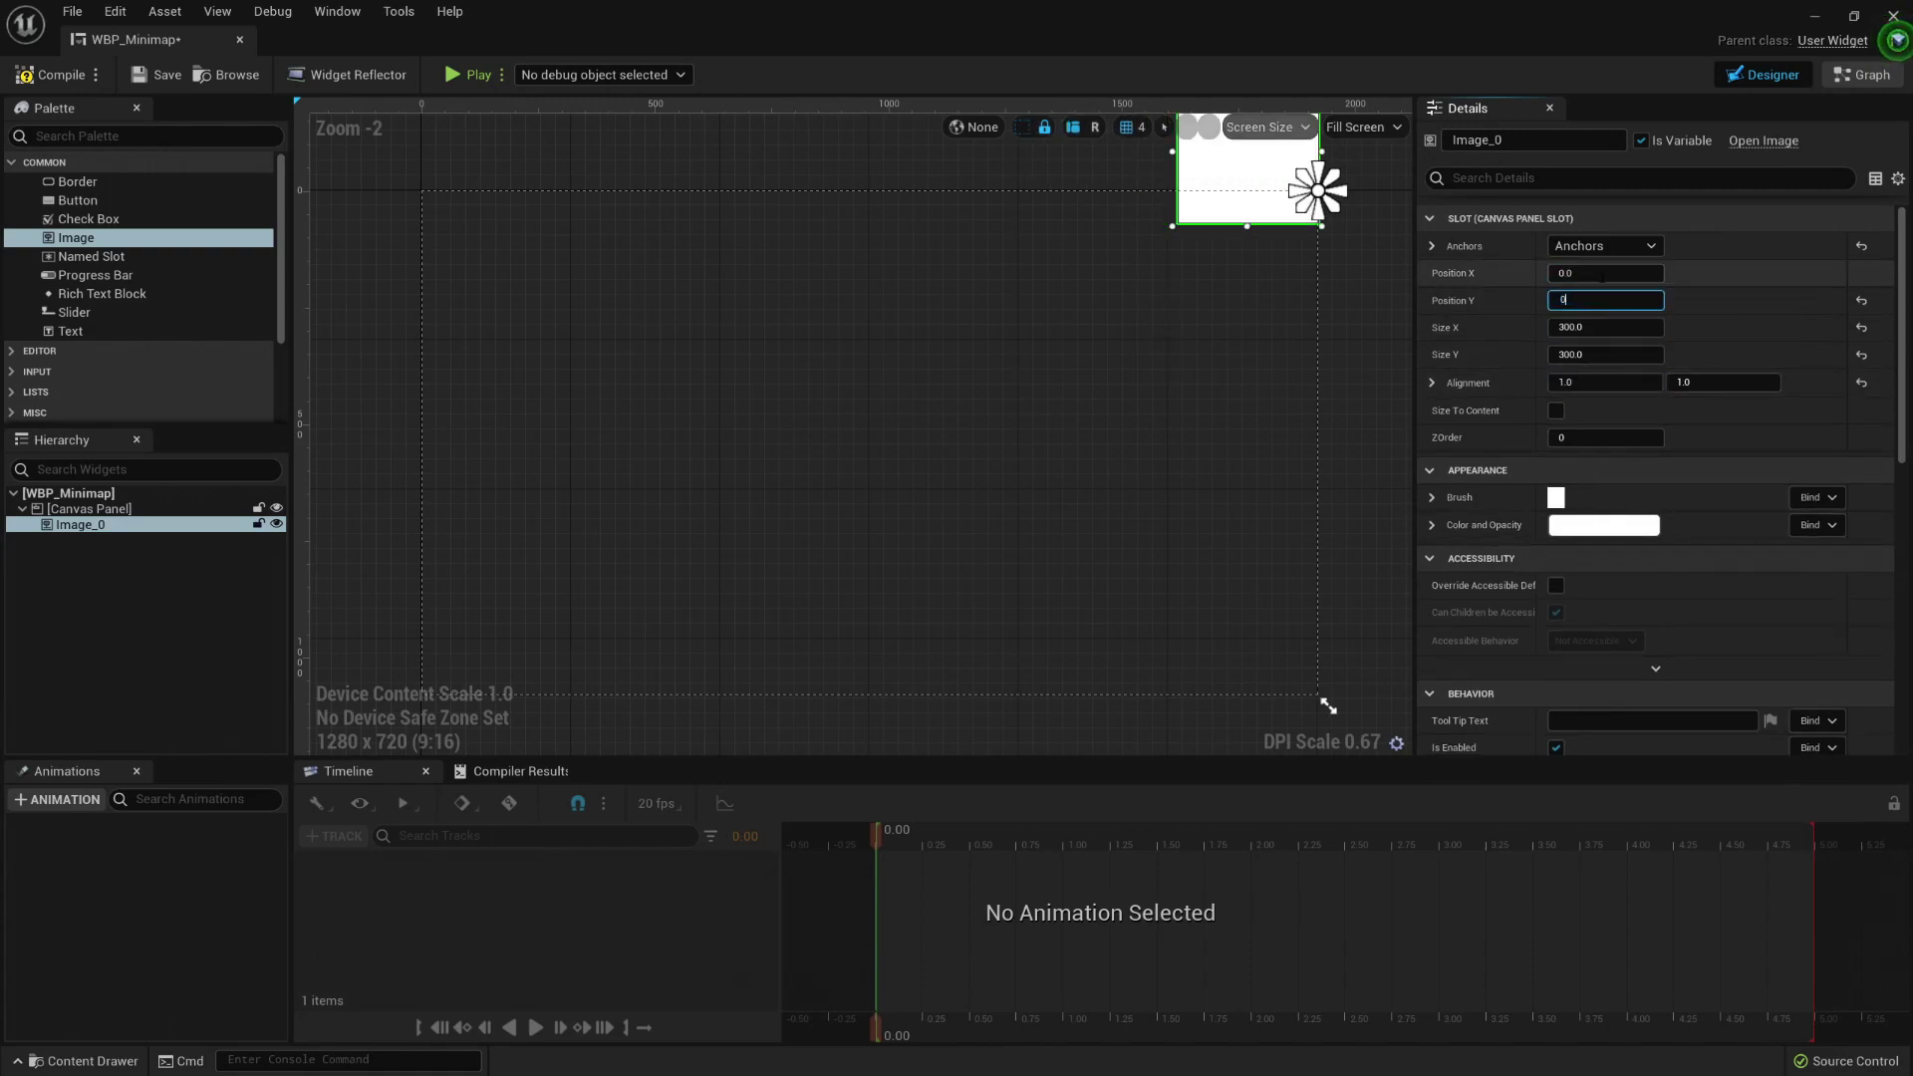
{"action": "key", "text": "Return"}
{"action": "left_click", "coordinate": [1717, 384]}
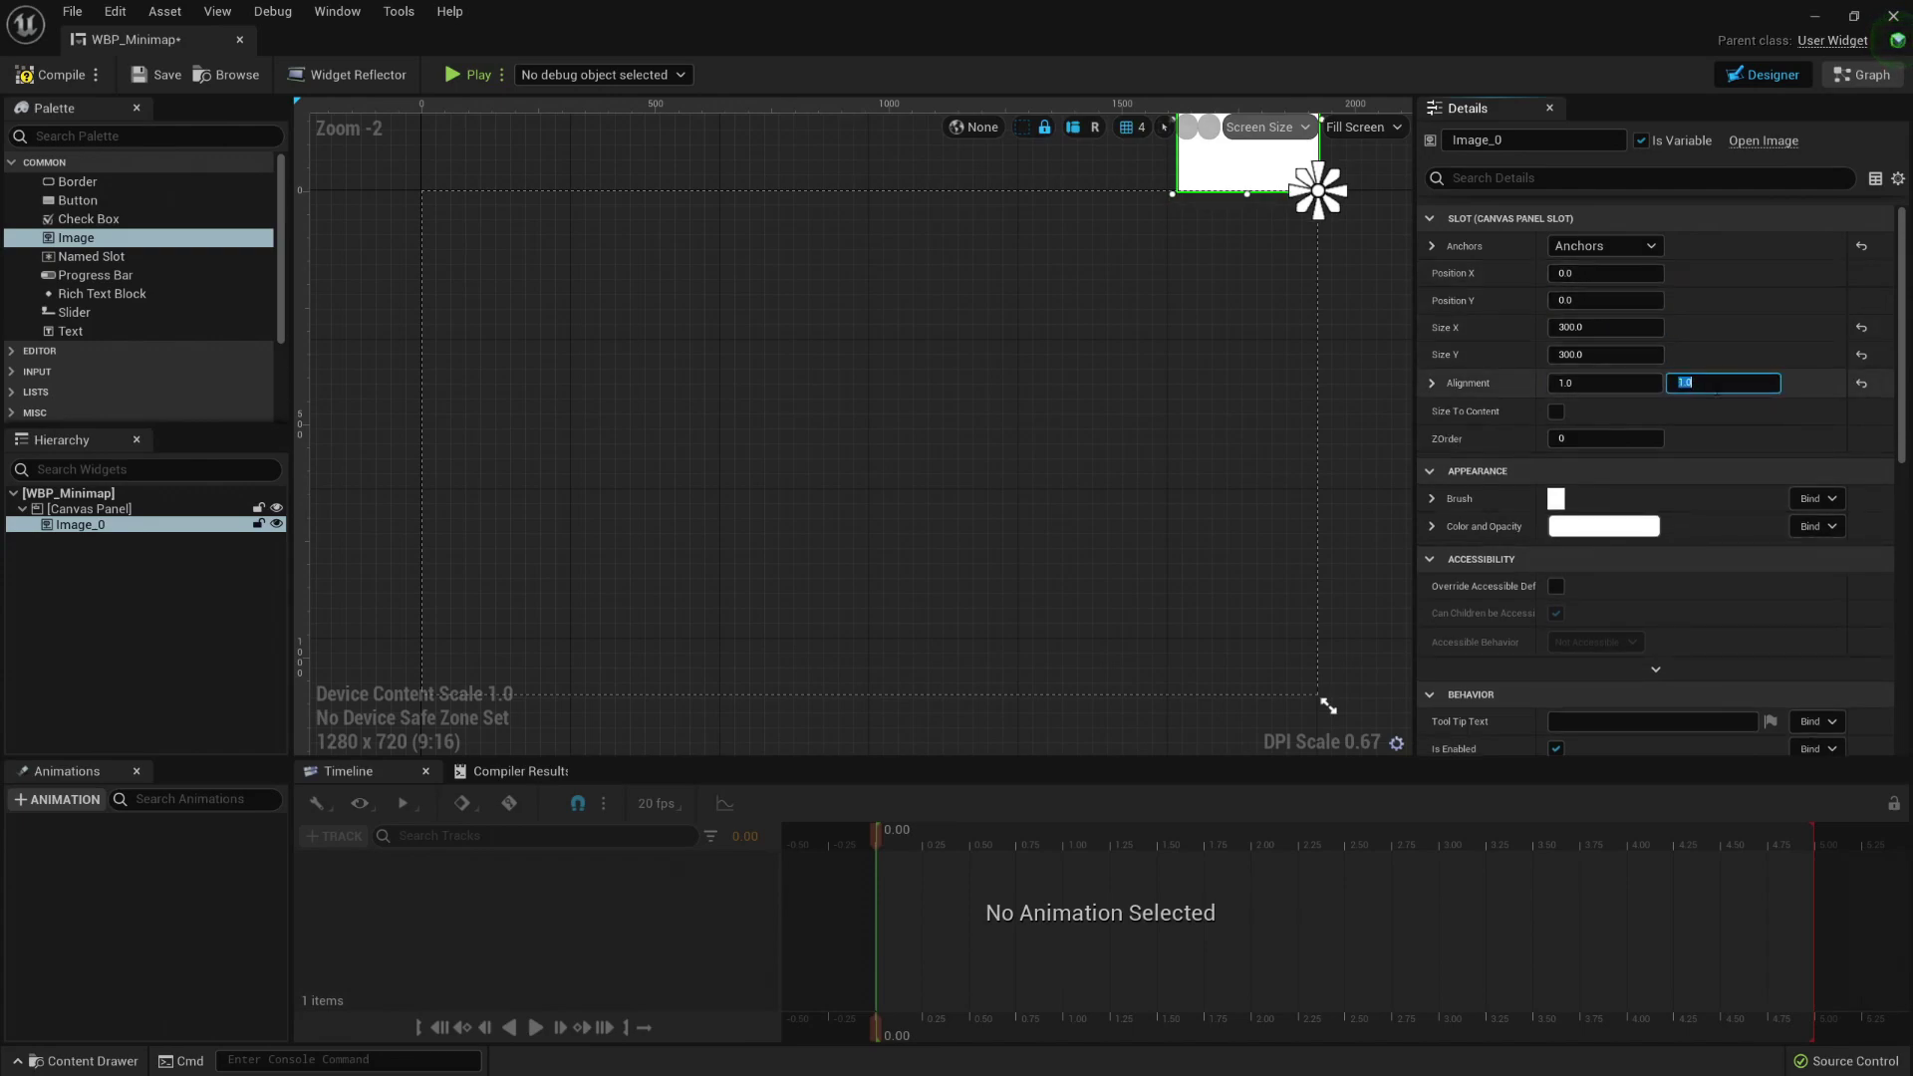
{"action": "type", "text": "0"}
{"action": "key", "text": "Return"}
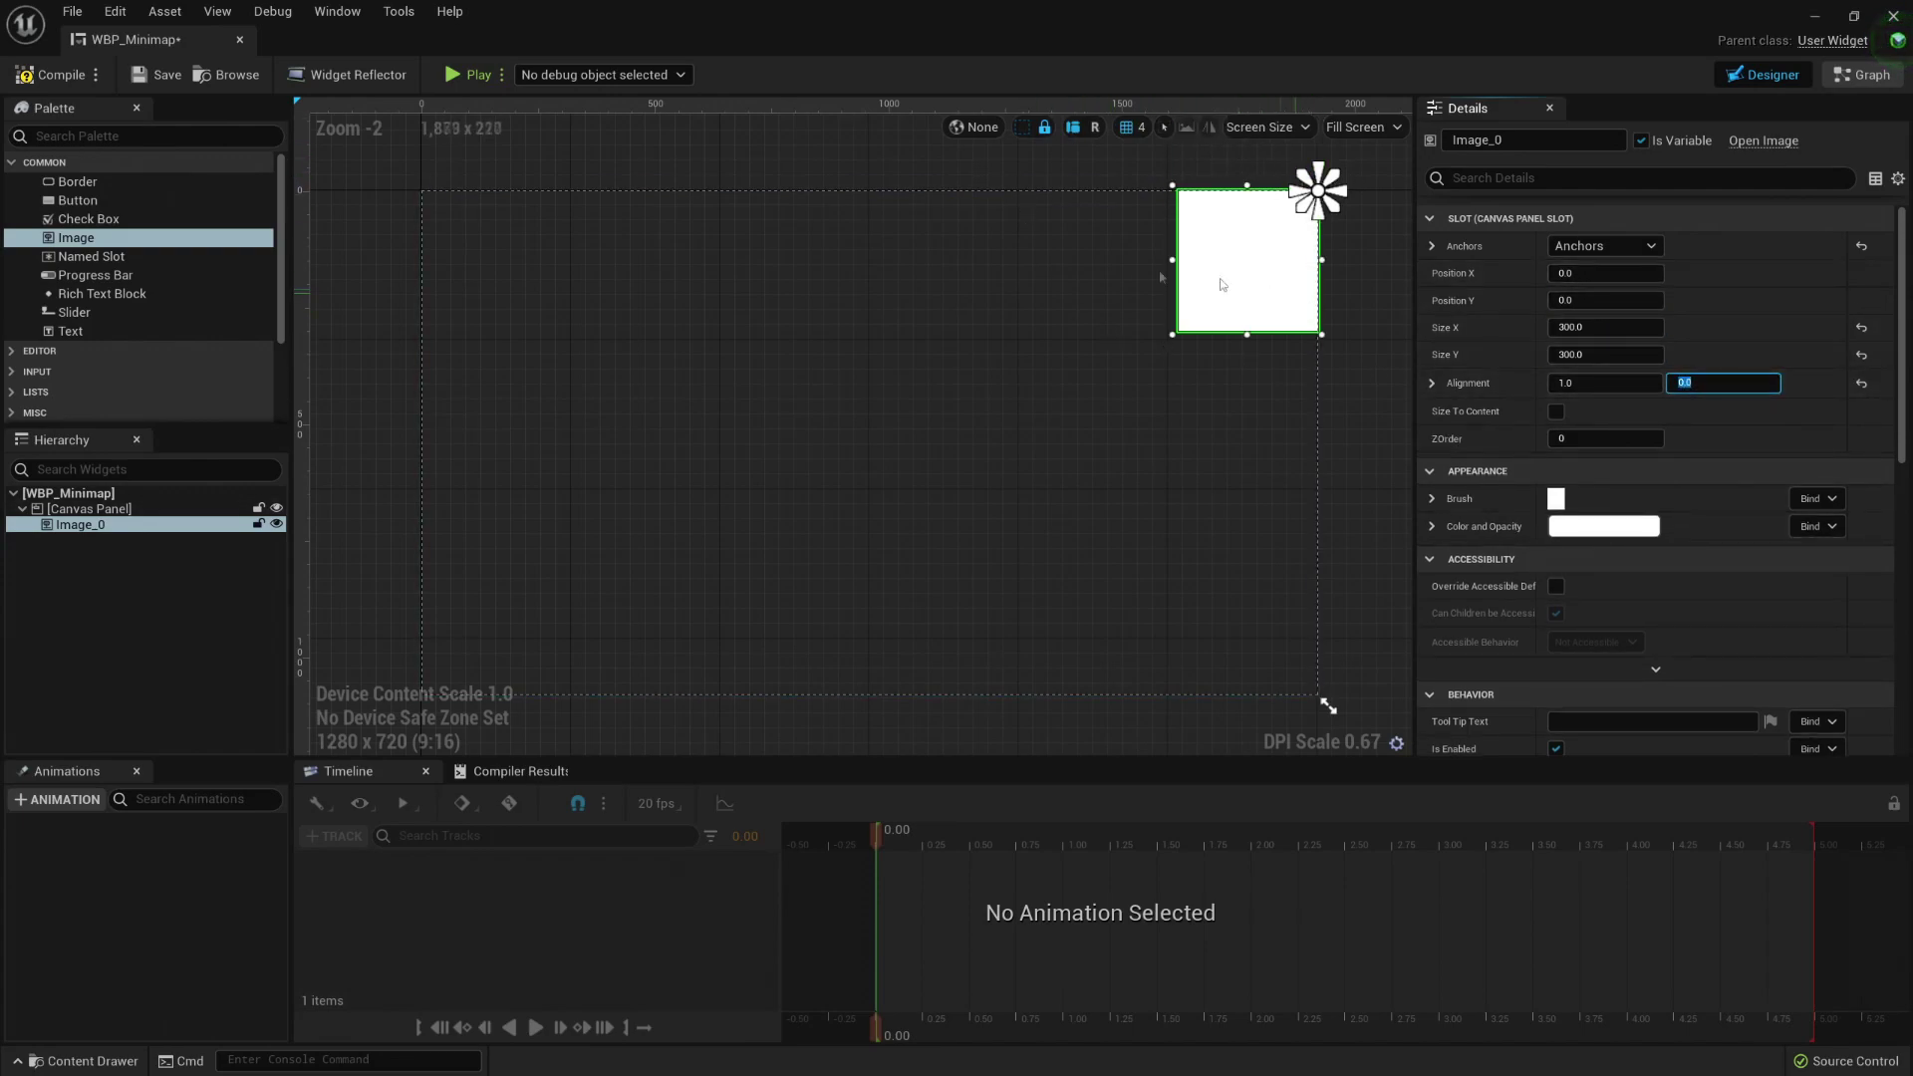
Step: Offset the image from its anchor by setting Position X to -100 and Position Y to 100
{"action": "left_click", "coordinate": [1595, 274]}
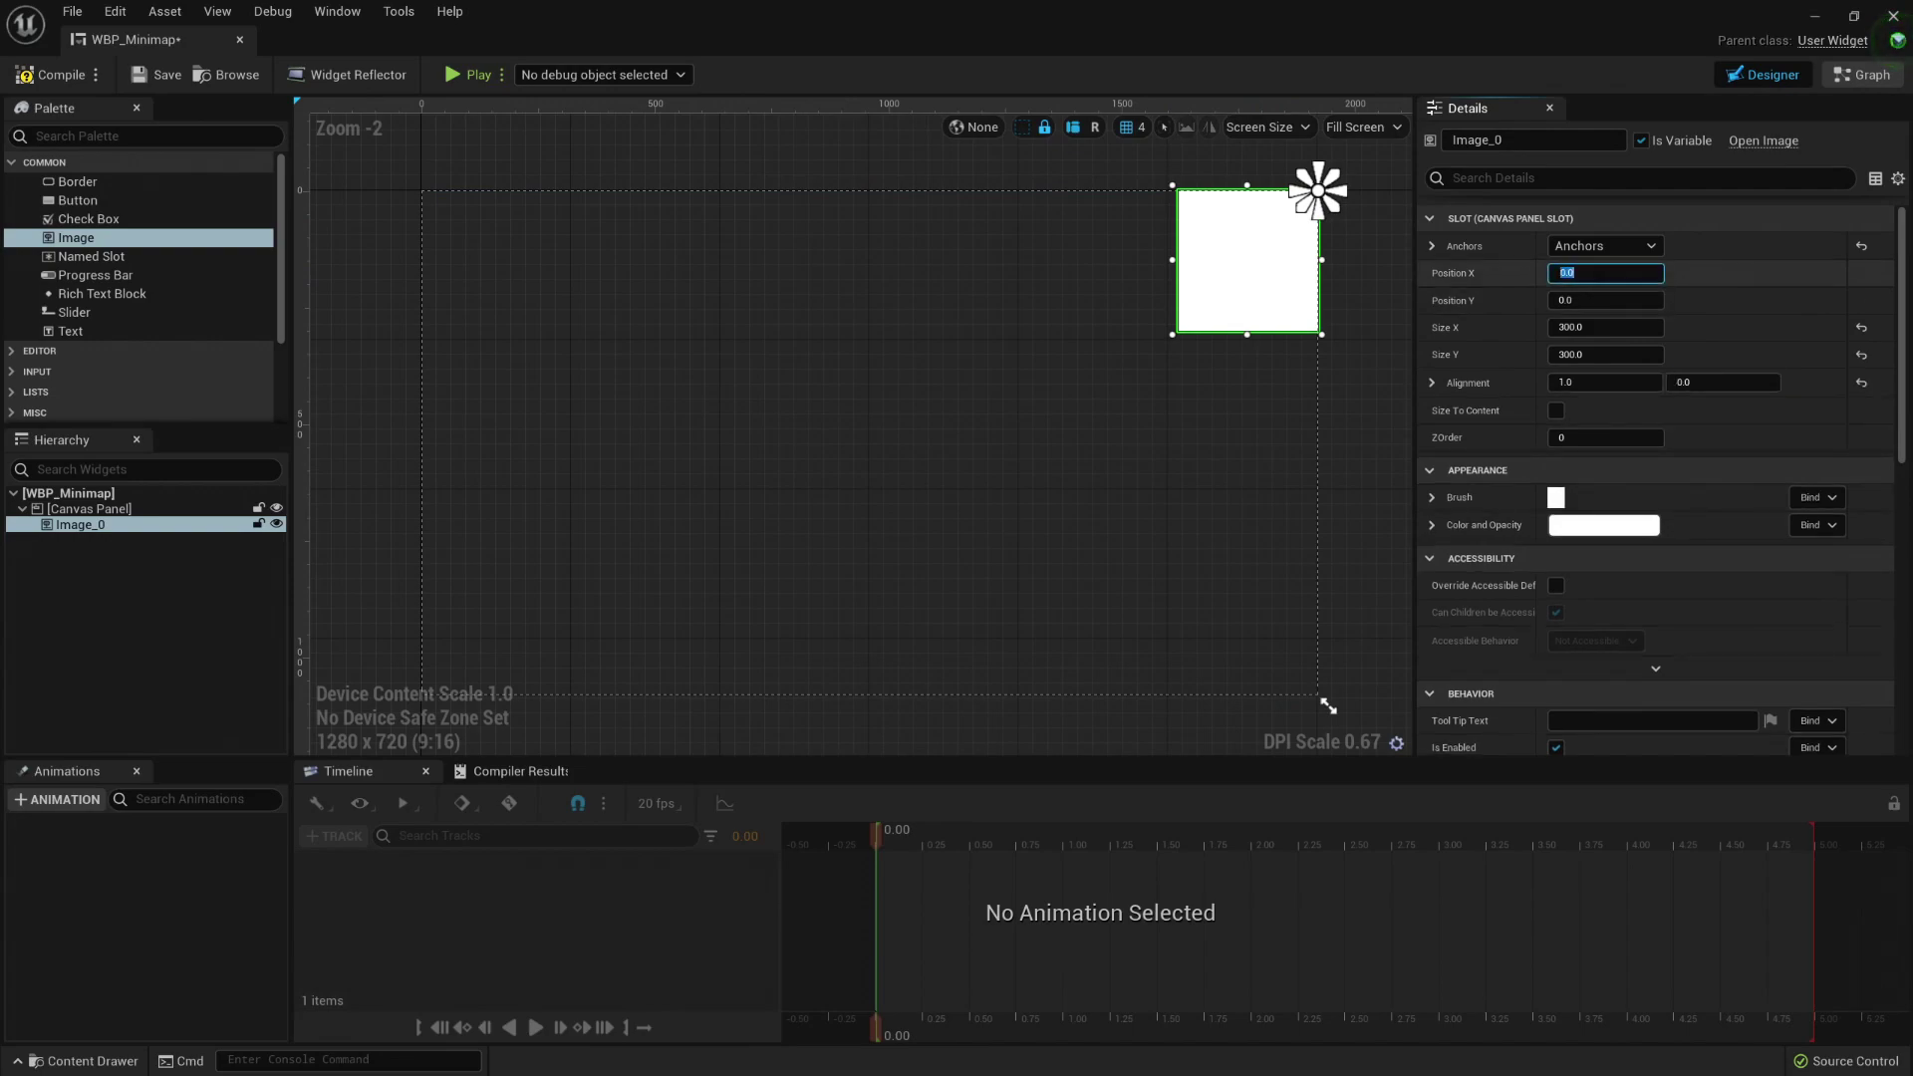
{"action": "type", "text": "100"}
{"action": "key", "text": "Return"}
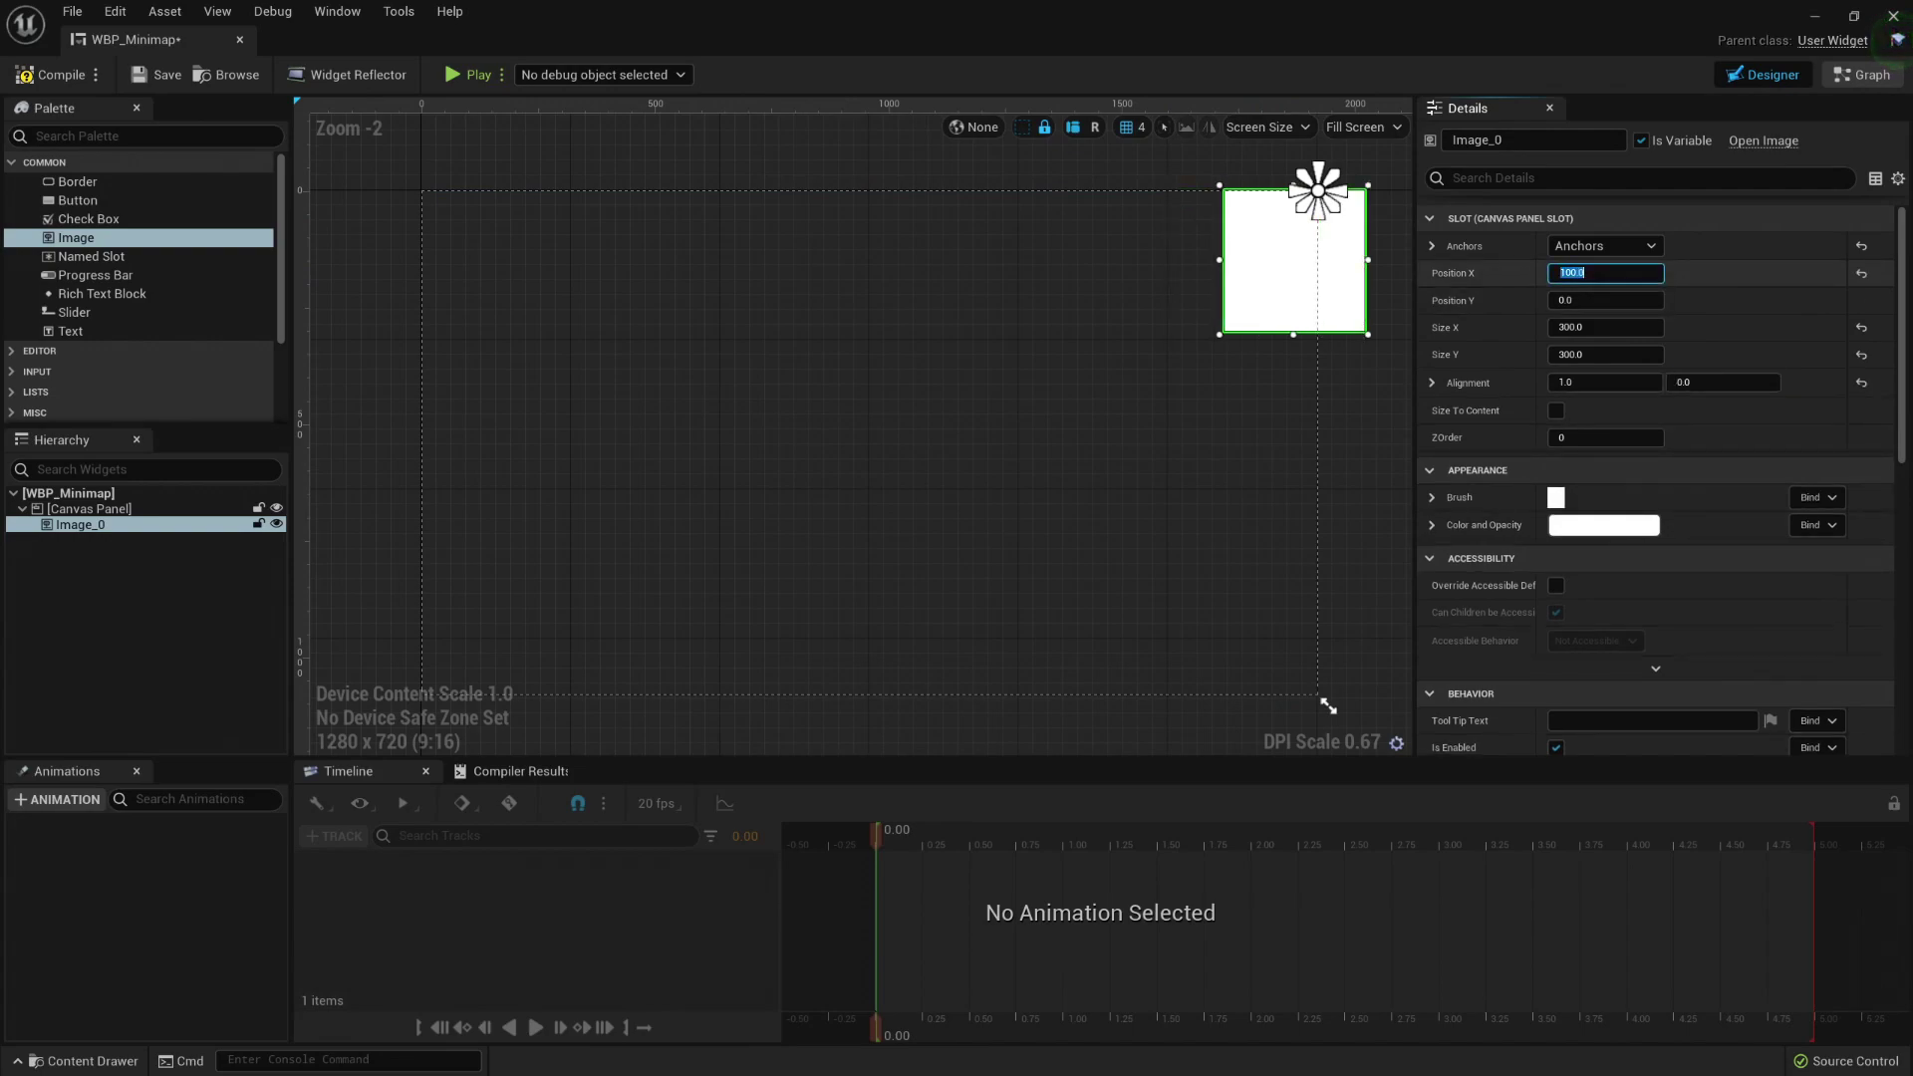
{"action": "key", "text": "Left"}
{"action": "type", "text": "-"}
{"action": "key", "text": "Return"}
{"action": "left_click", "coordinate": [1600, 298]}
{"action": "type", "text": "100"}
{"action": "key", "text": "Return"}
{"action": "scroll", "coordinate": [1116, 319], "scroll_direction": "down", "scroll_amount": 2}
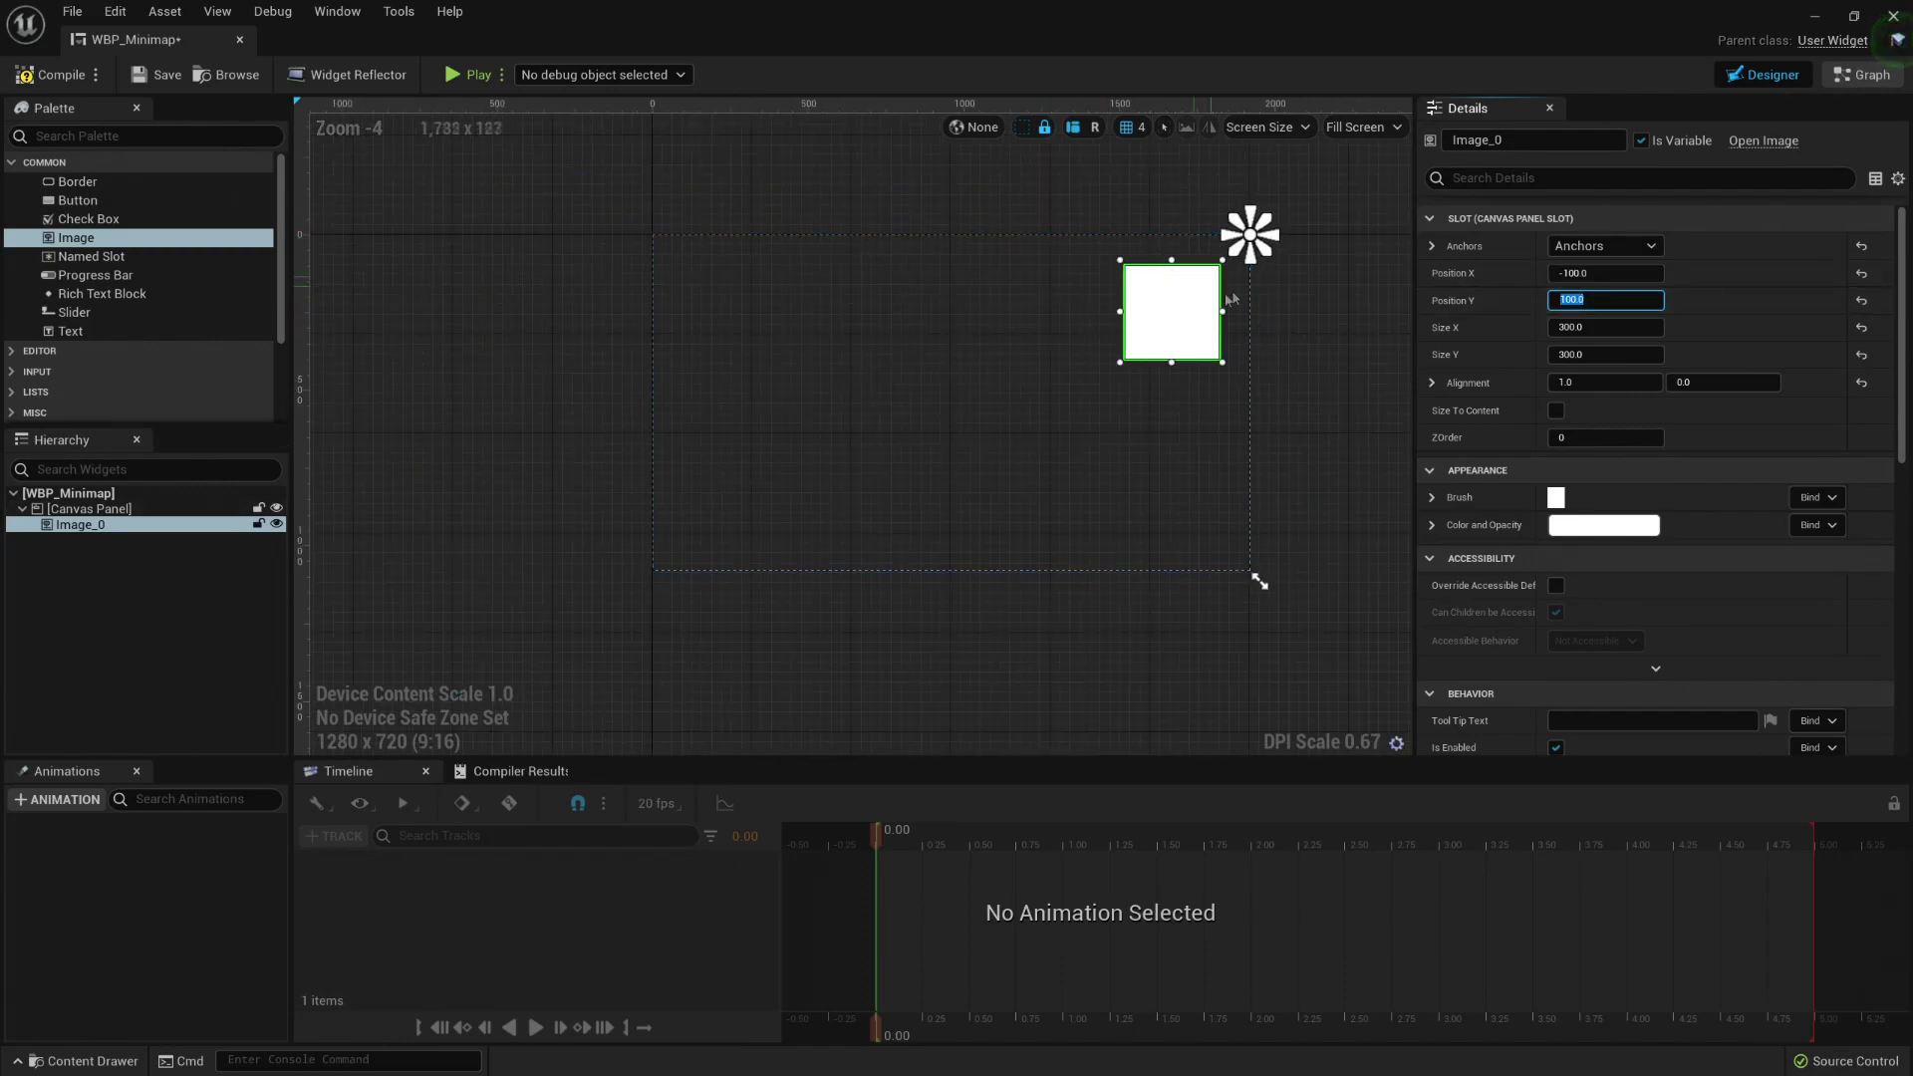
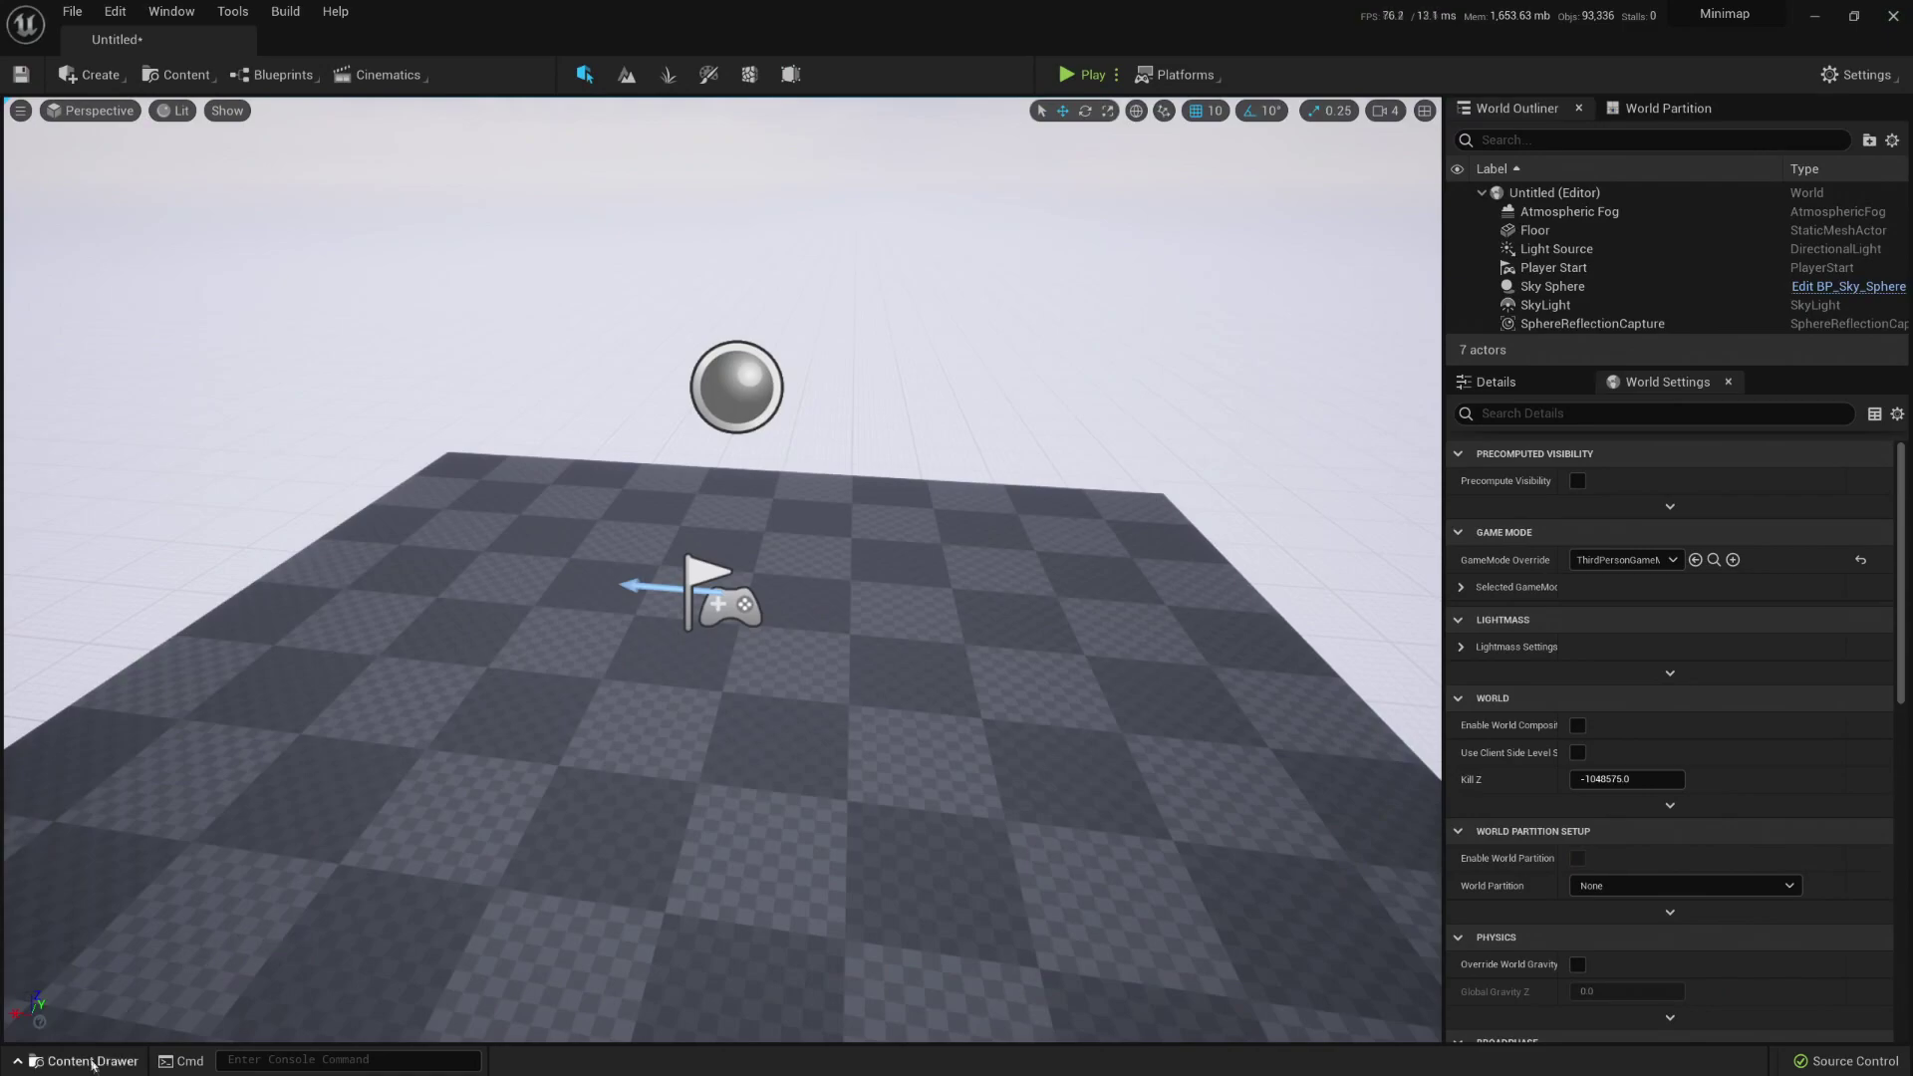
Step: Return to the level editor and look through the ThirdPersonBP and Minimap folders and the Floor's properties
{"action": "left_click", "coordinate": [126, 1035]}
{"action": "left_click", "coordinate": [115, 1061]}
{"action": "left_click", "coordinate": [114, 872]}
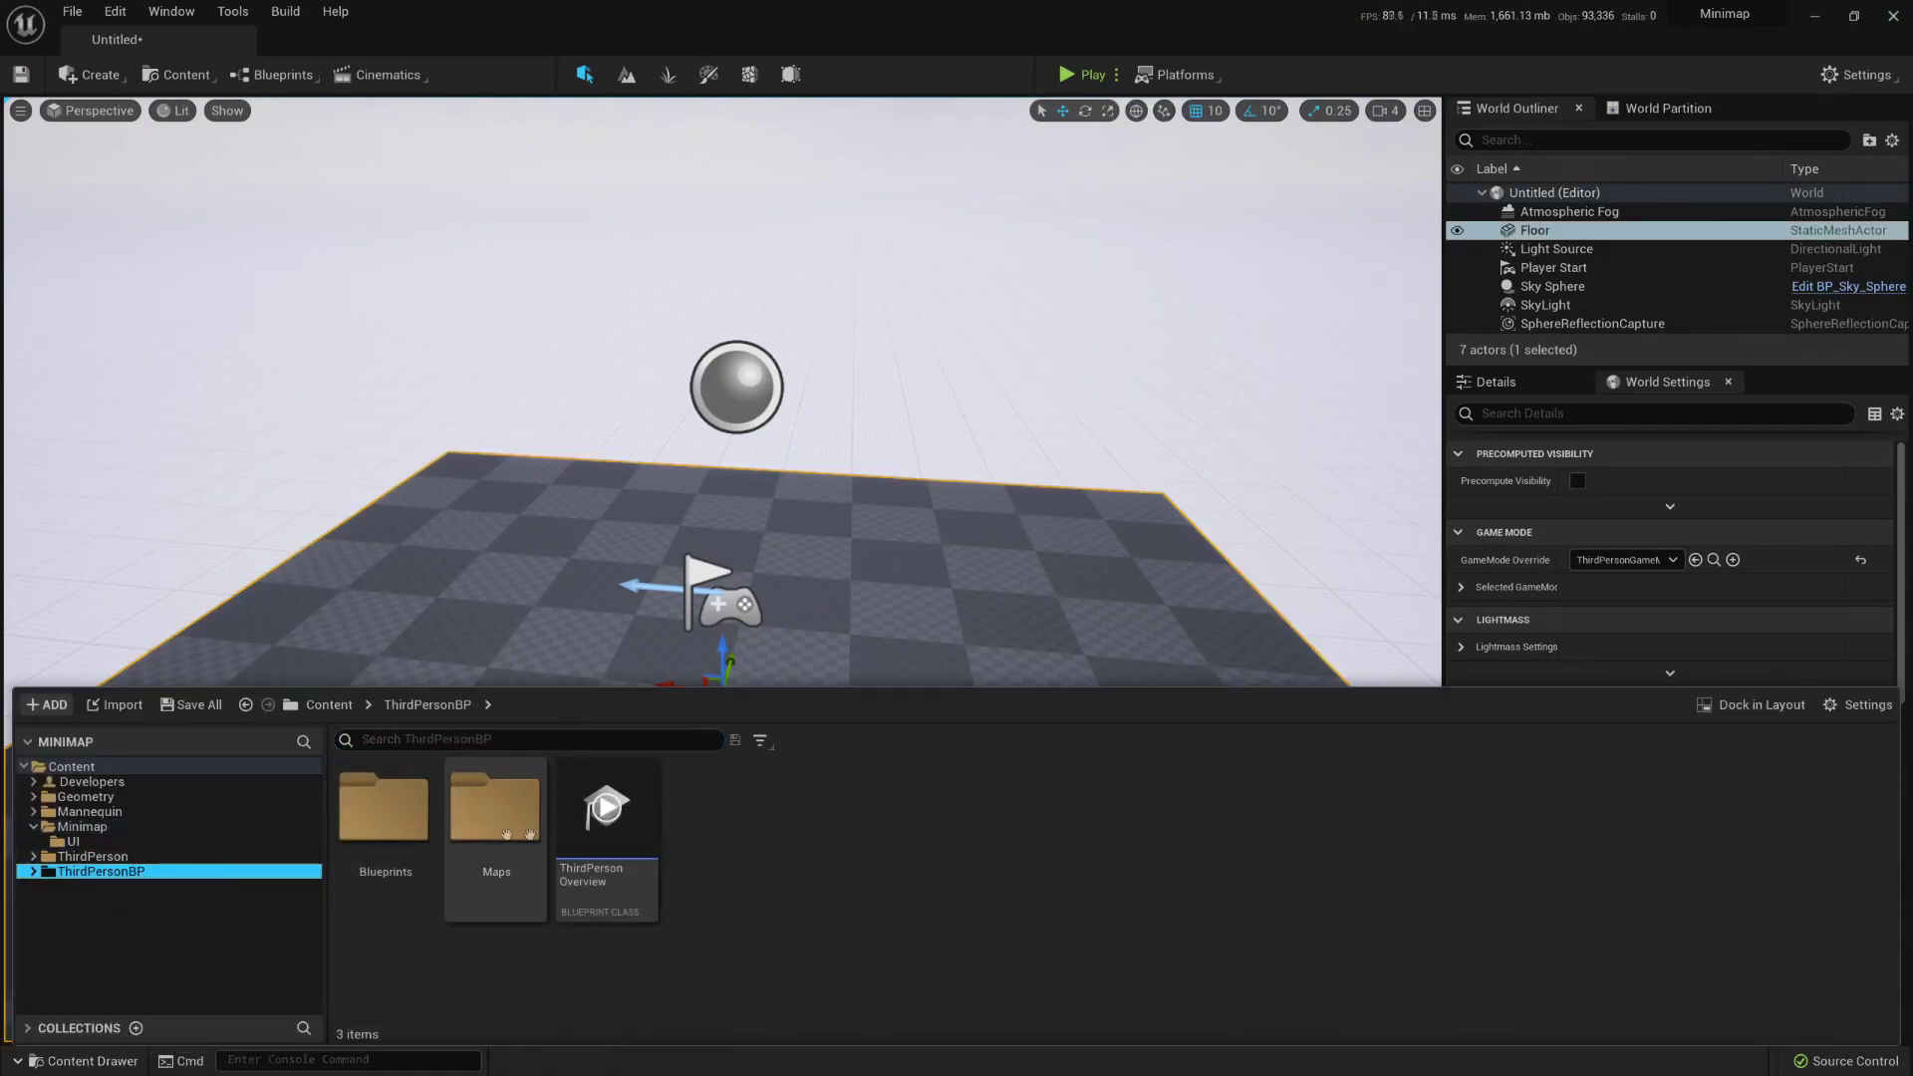
{"action": "double_click", "coordinate": [420, 821]}
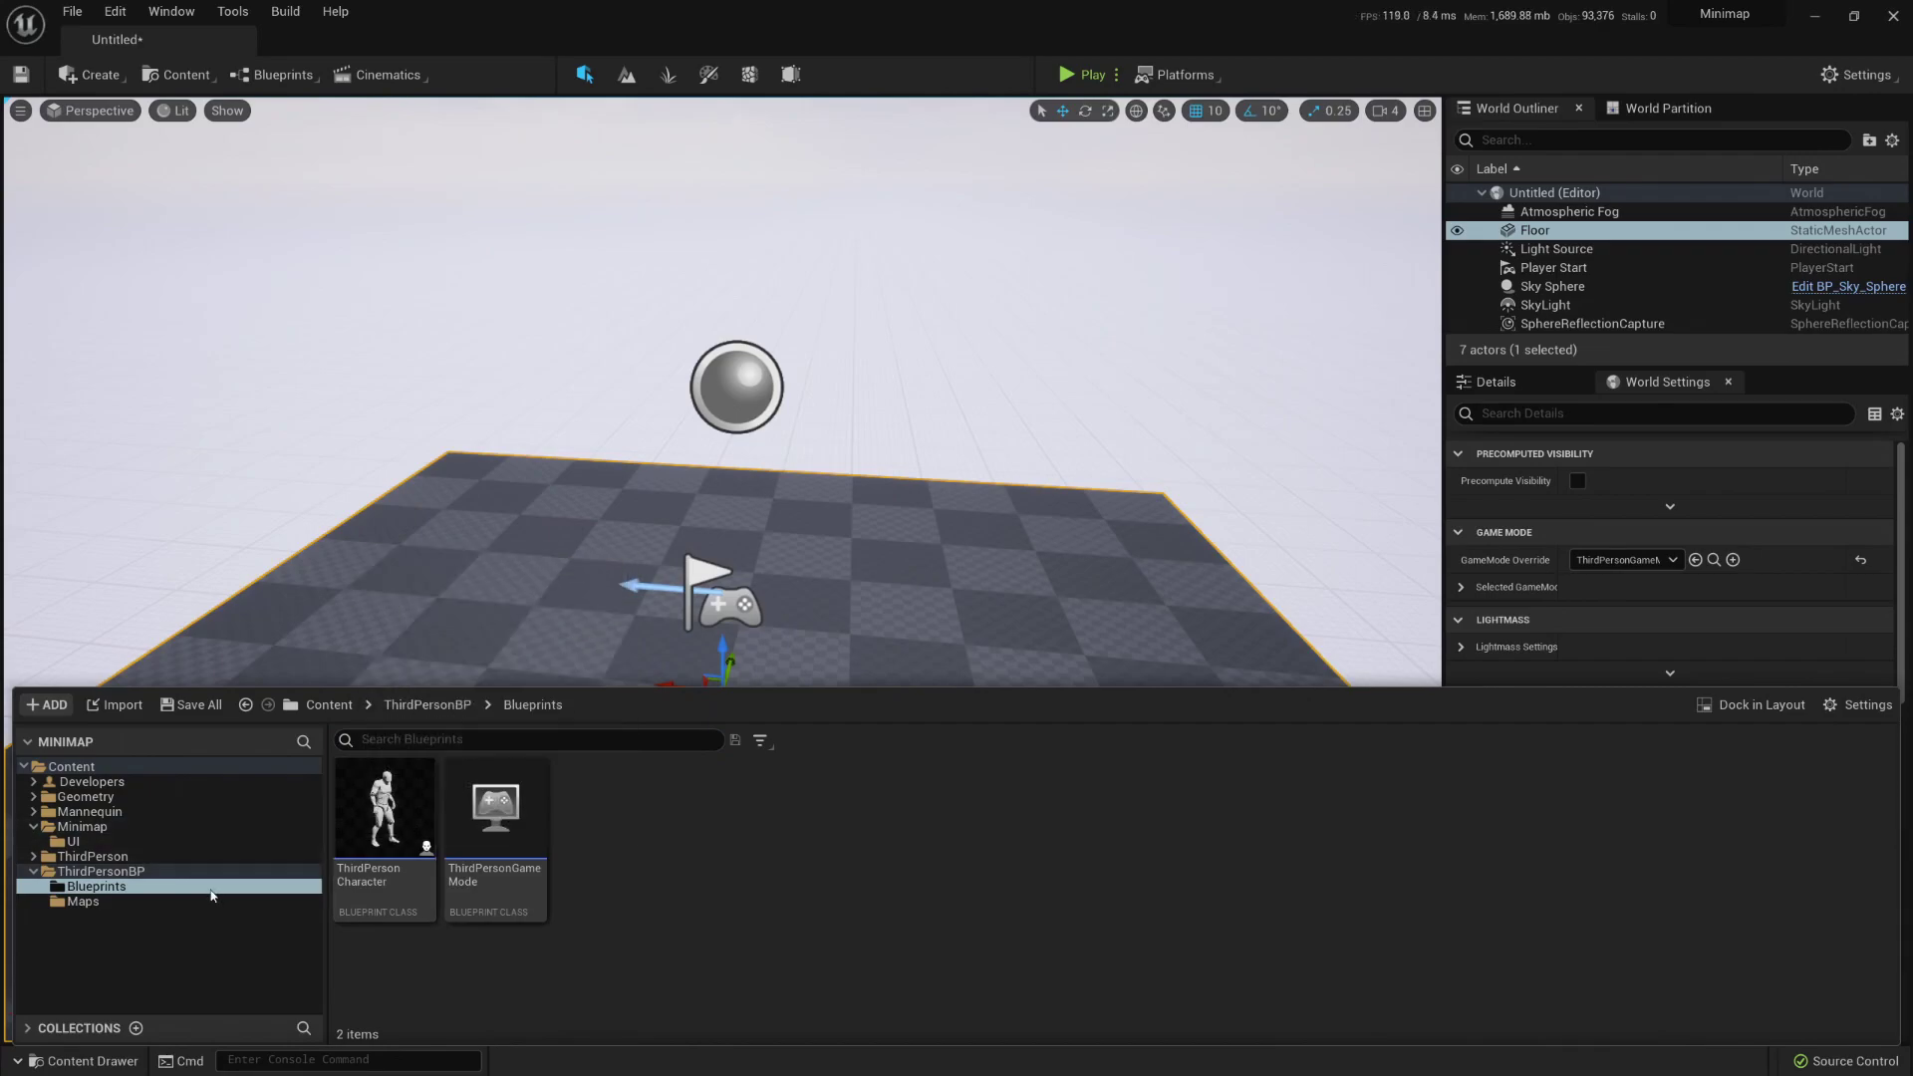
{"action": "left_click", "coordinate": [133, 827]}
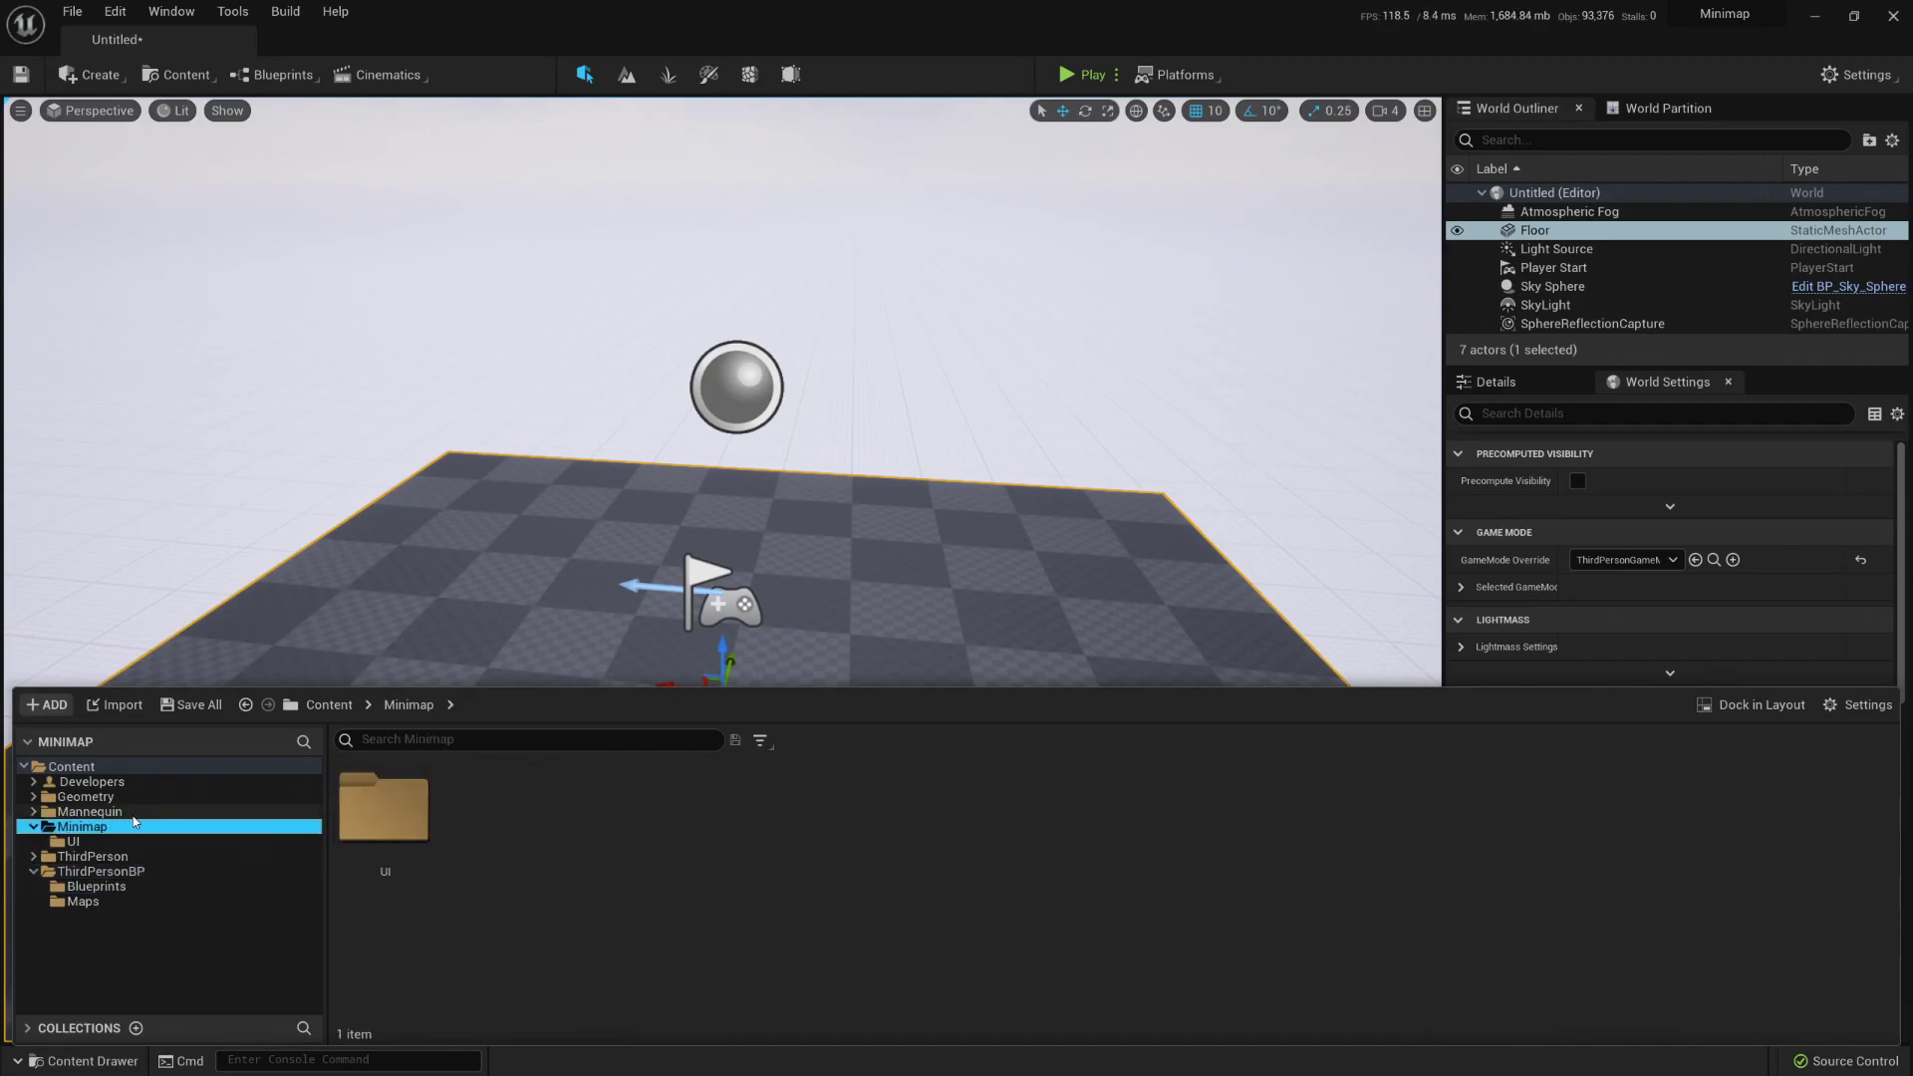
{"action": "left_click", "coordinate": [110, 857]}
{"action": "left_click", "coordinate": [100, 871]}
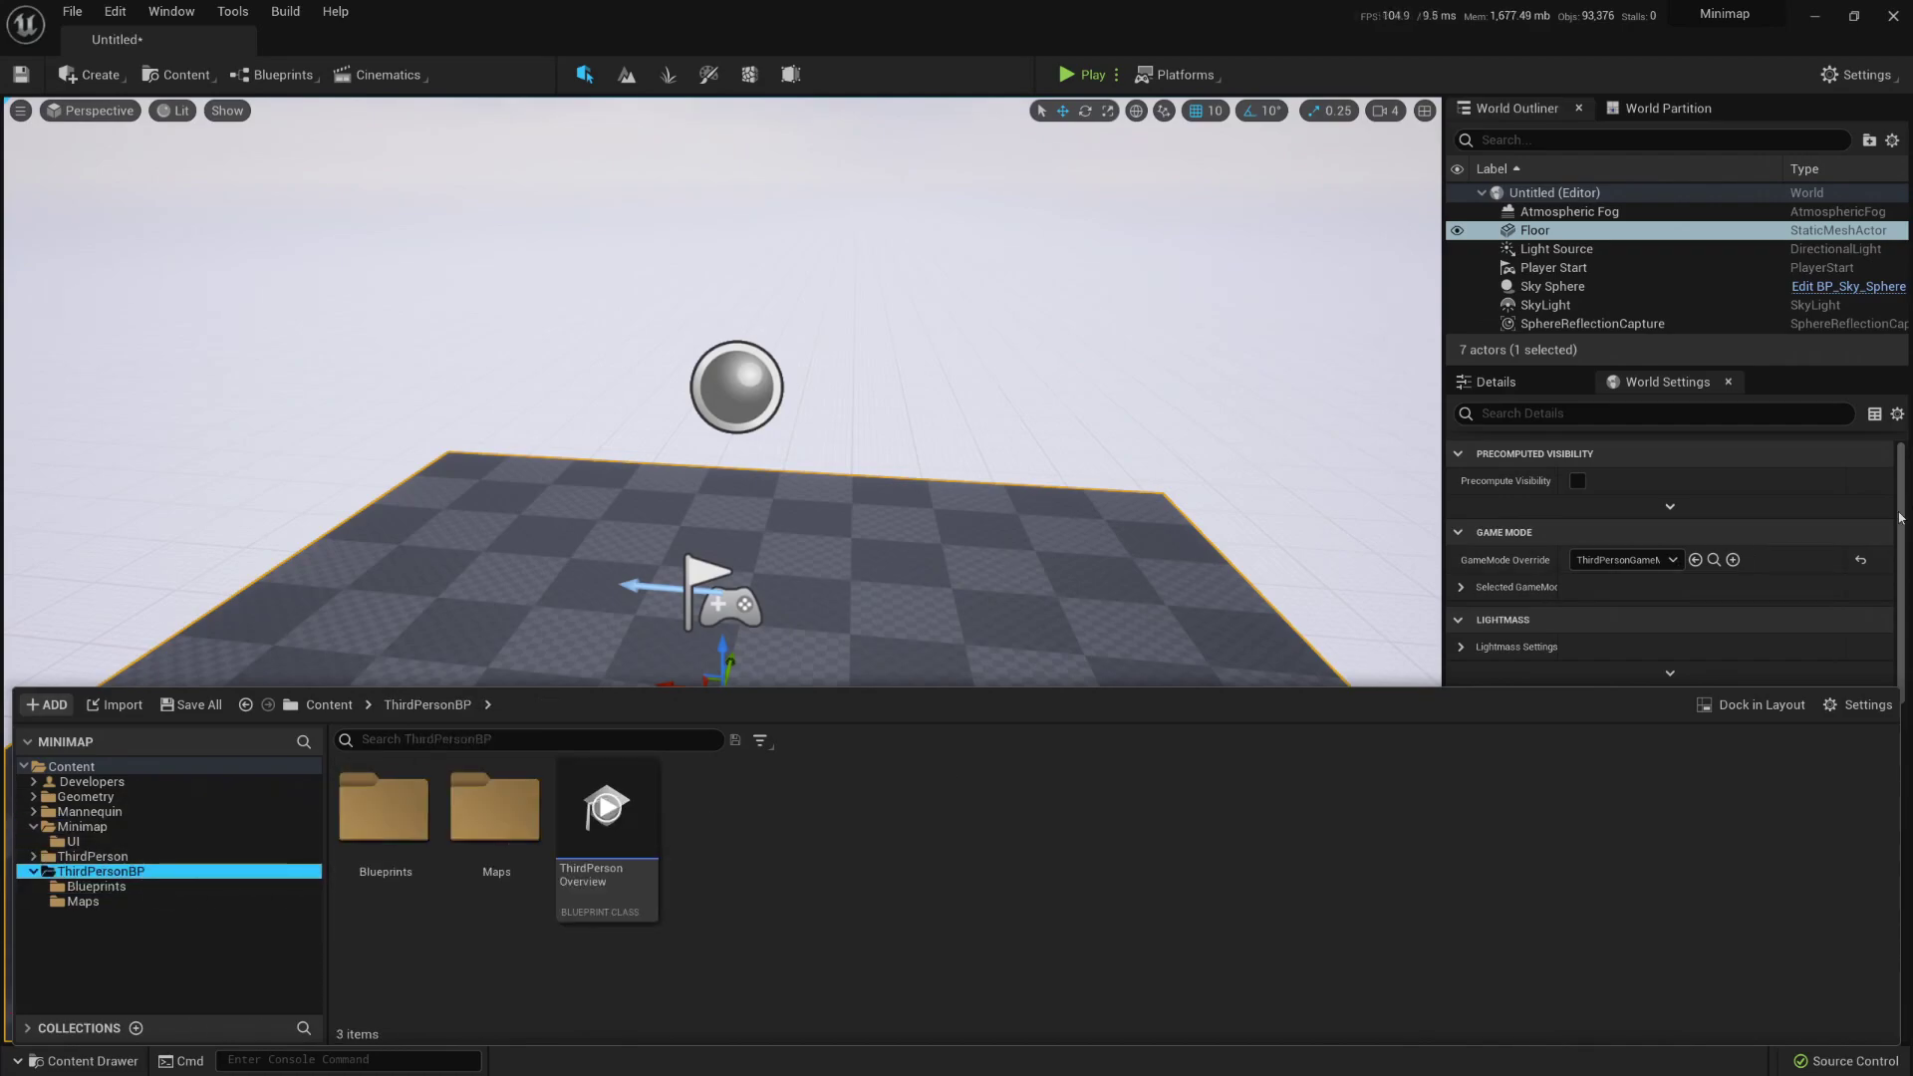
{"action": "left_click", "coordinate": [1495, 382]}
{"action": "scroll", "coordinate": [1506, 659], "scroll_direction": "down", "scroll_amount": 10}
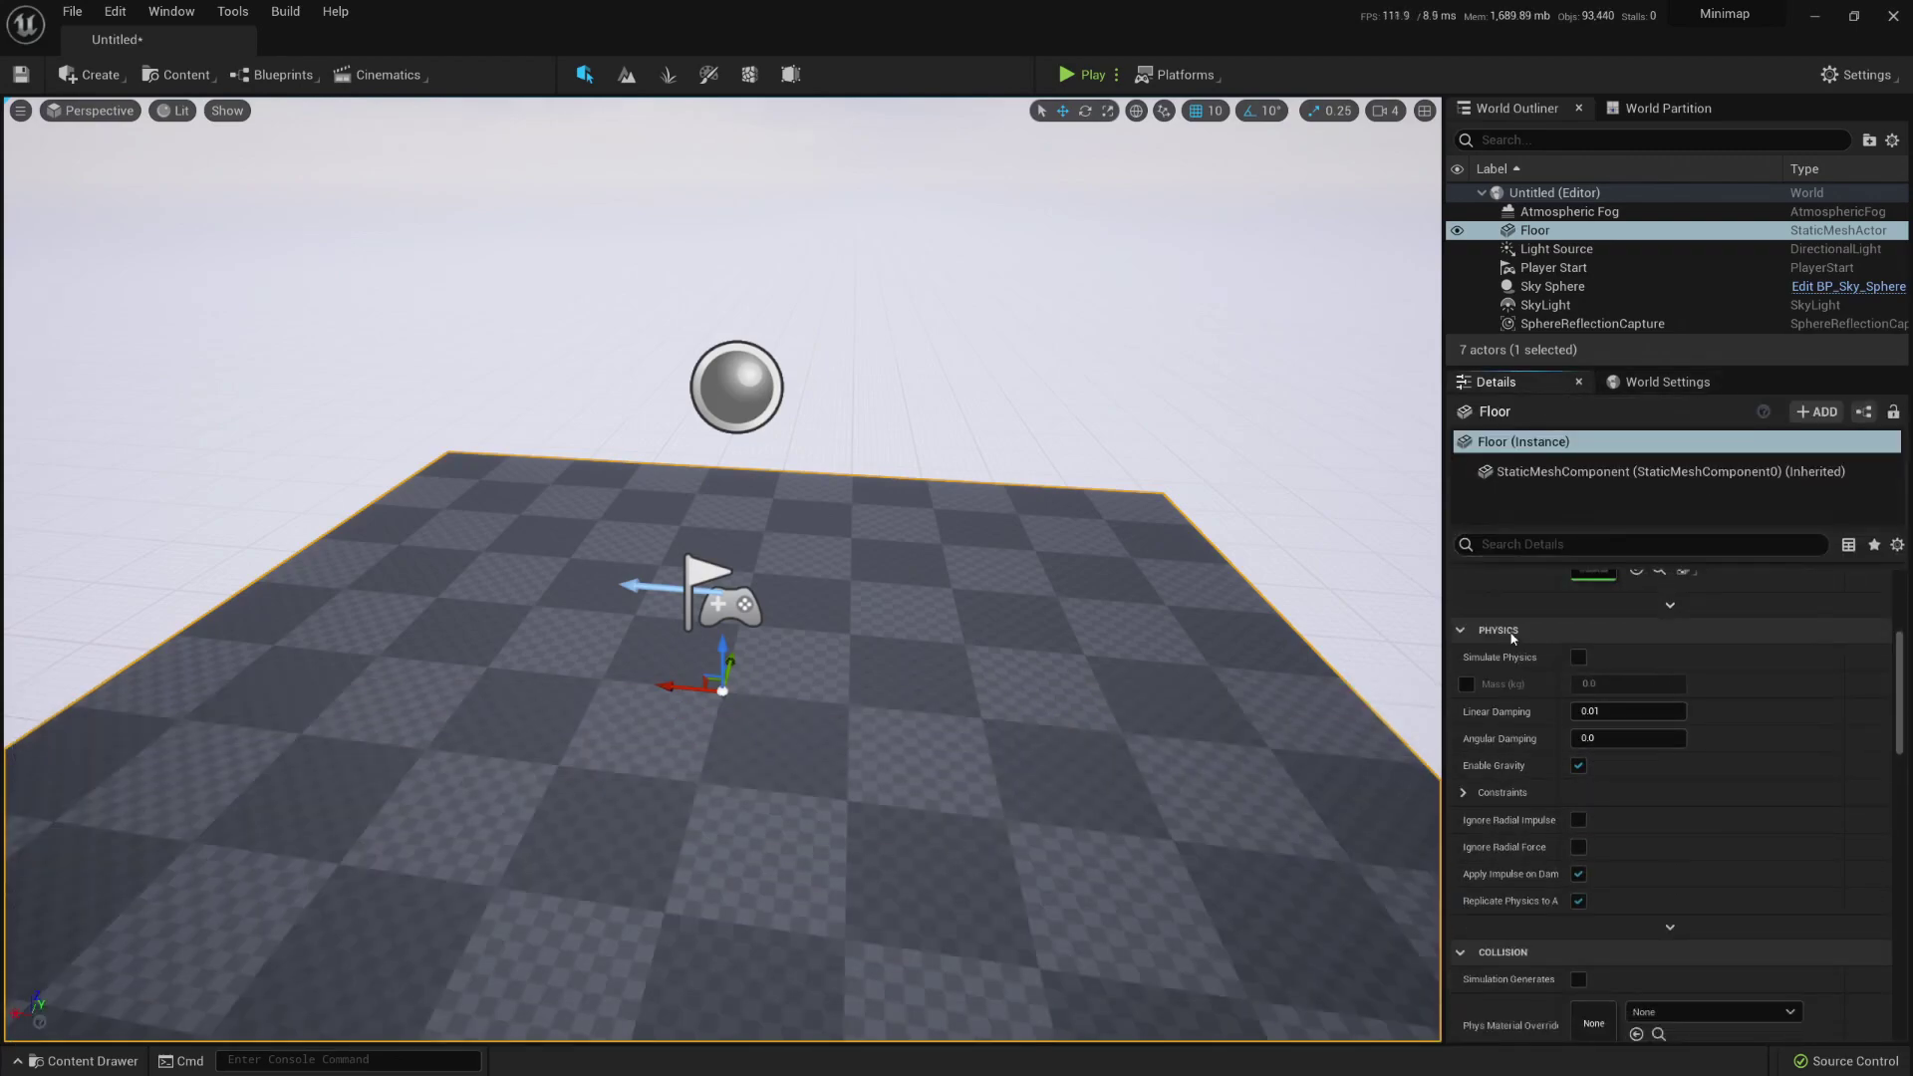
Step: Start a new HUD class Blueprint for the level's selected GameMode and create a Core folder inside Minimap for it
{"action": "left_click", "coordinate": [1668, 381]}
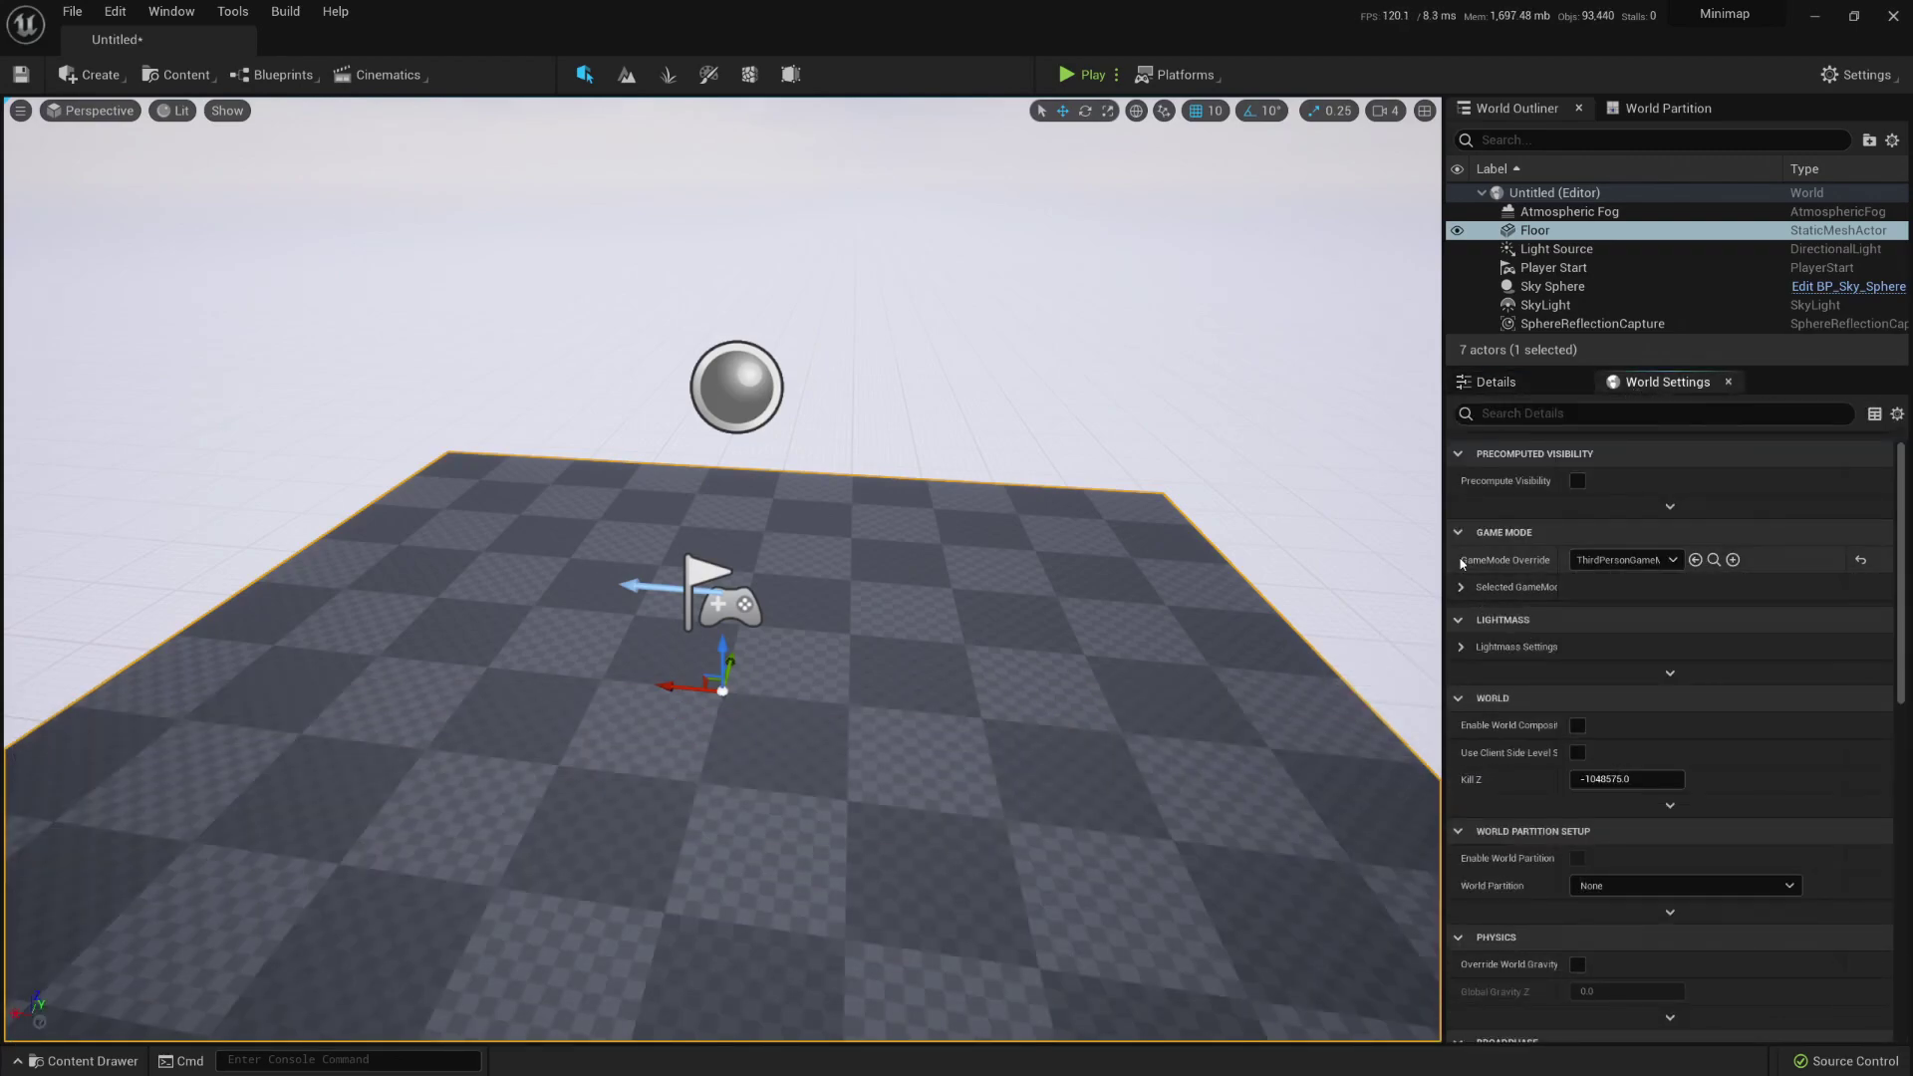
{"action": "left_click", "coordinate": [1461, 587]}
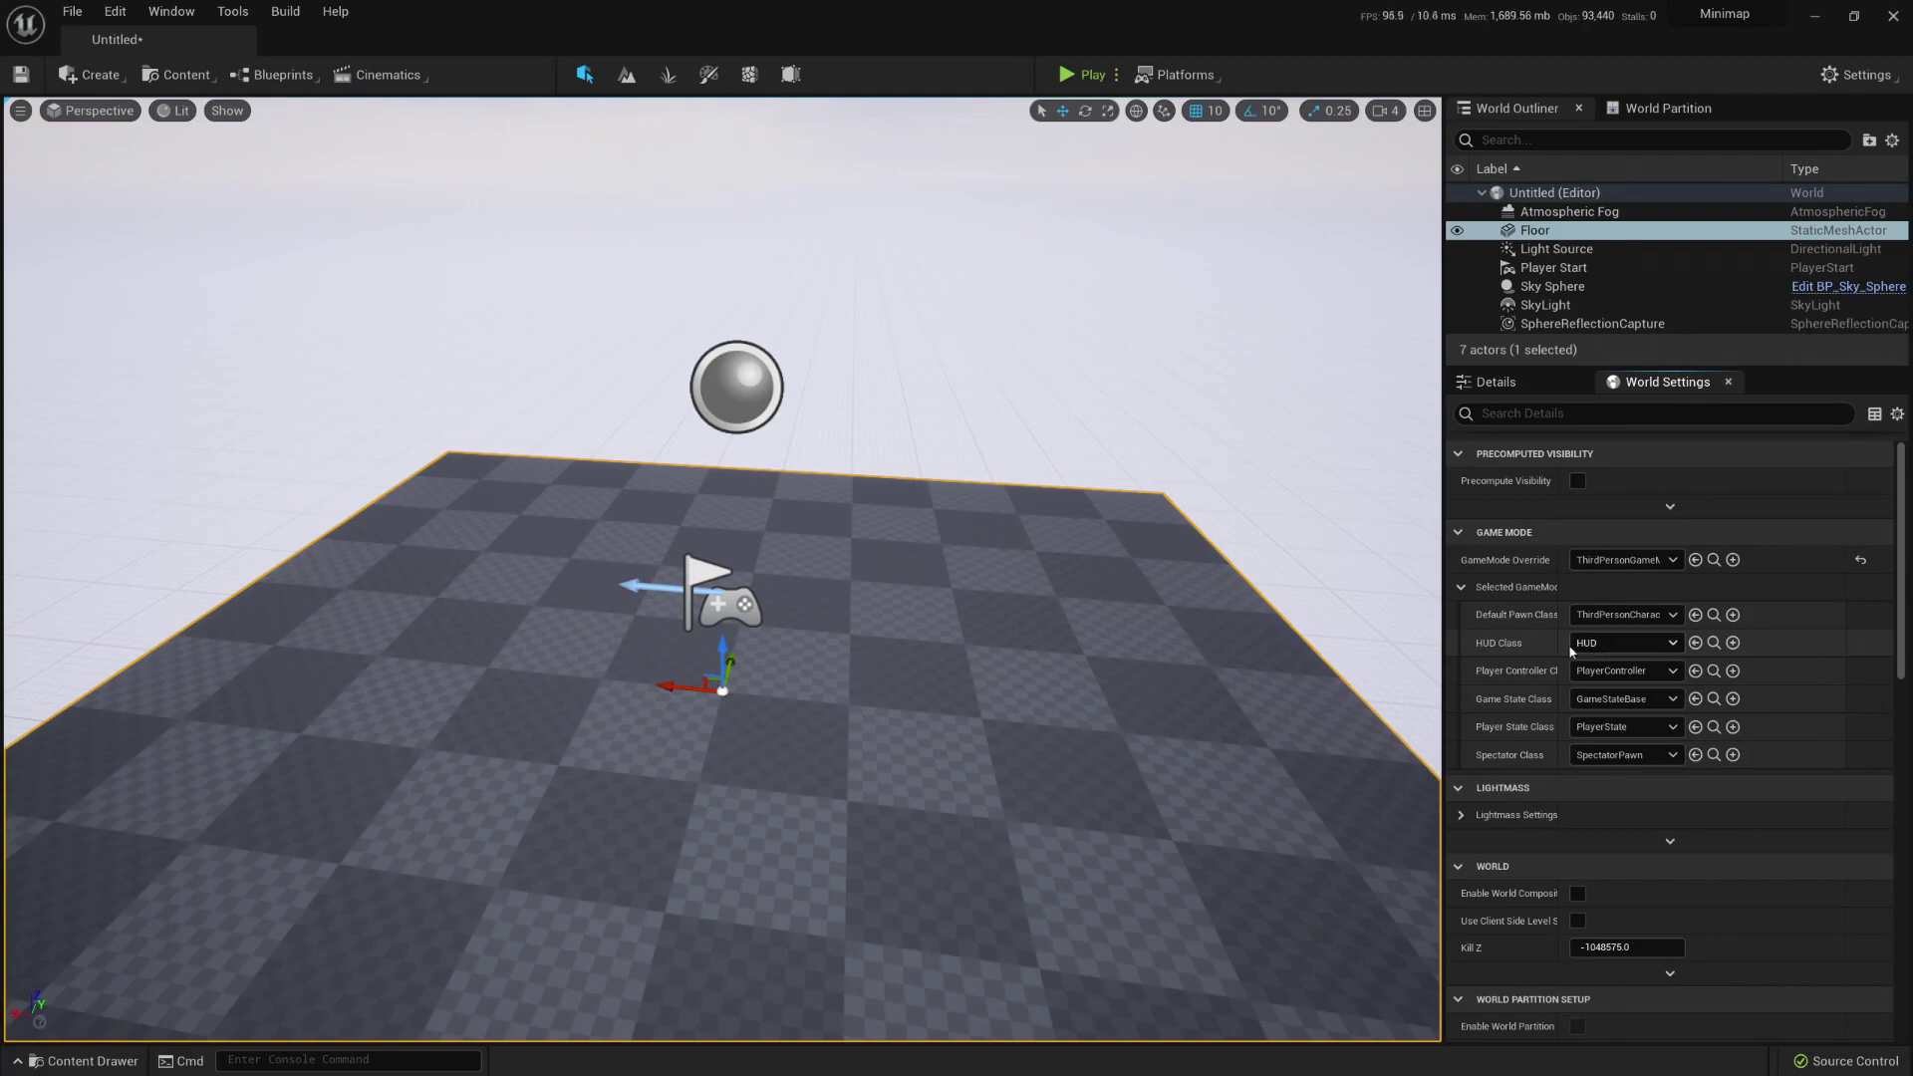
{"action": "left_click", "coordinate": [1733, 643]}
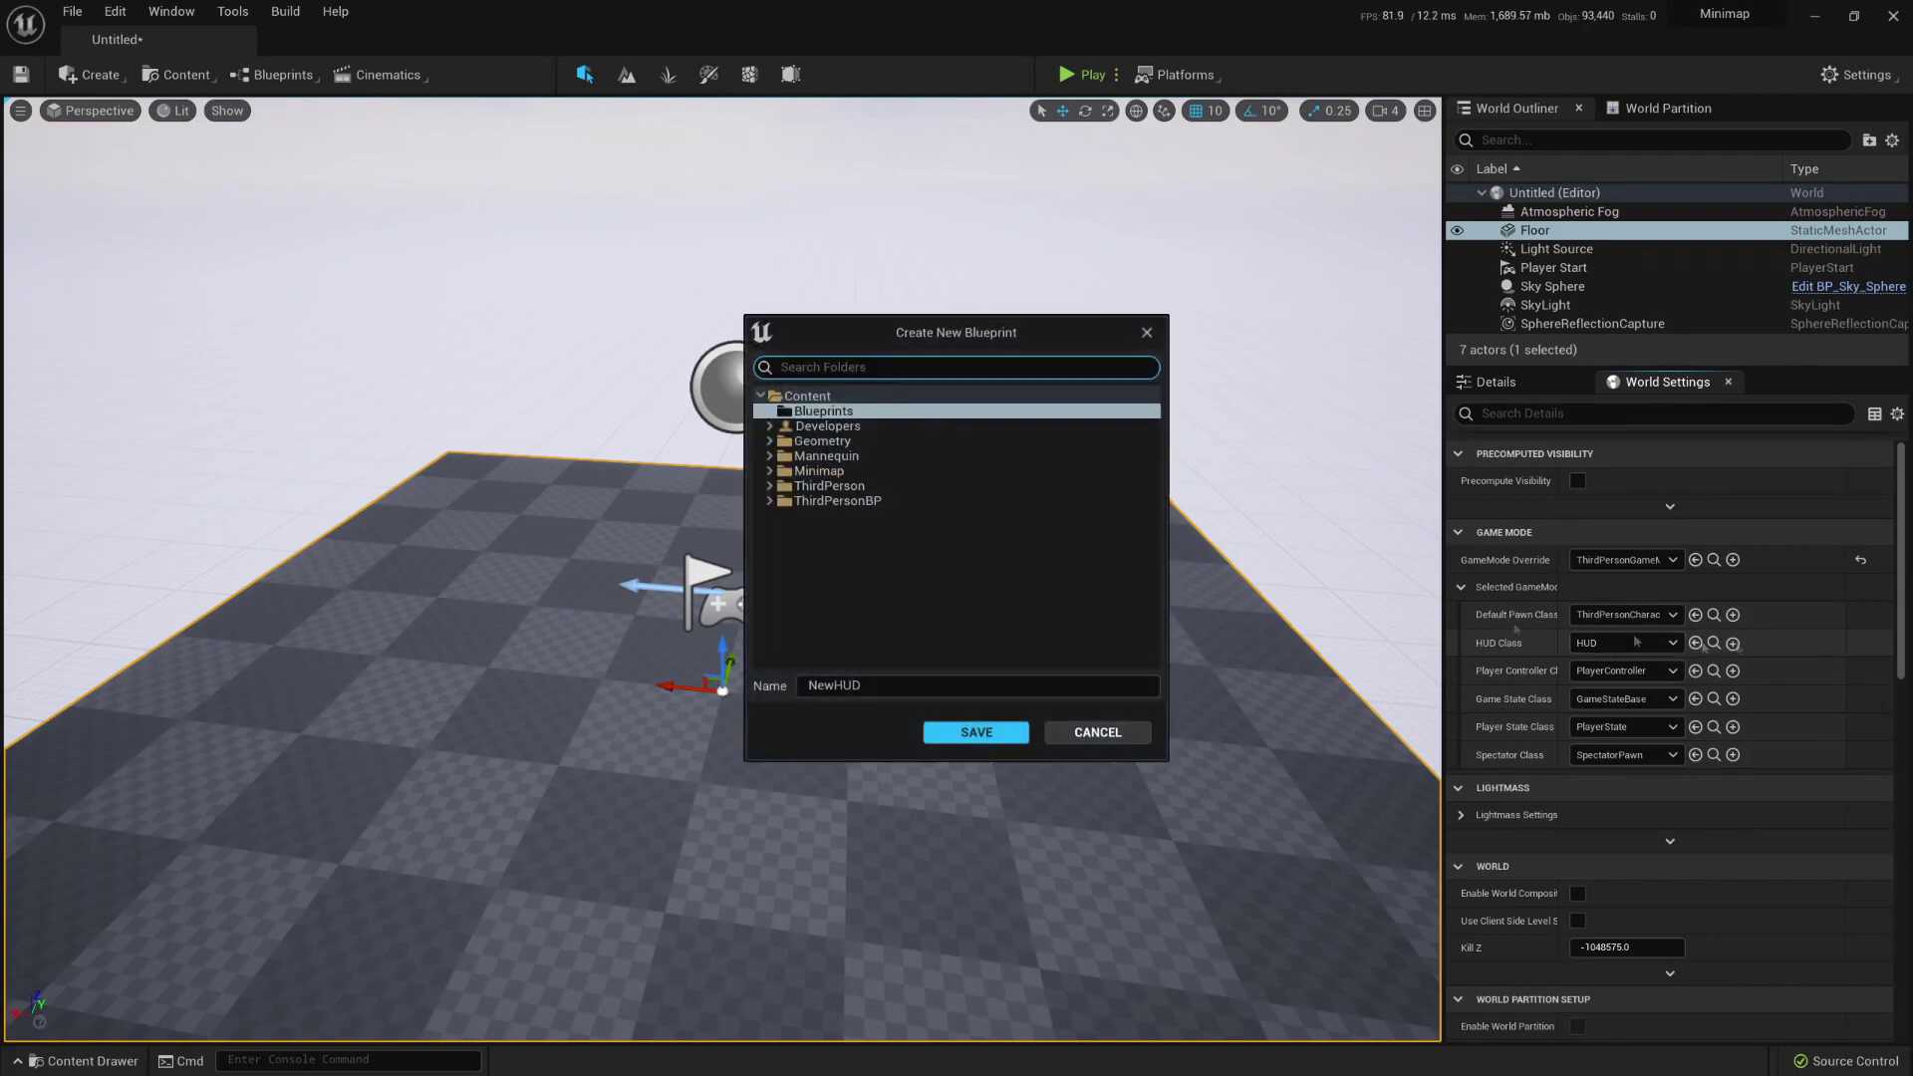
{"action": "left_click", "coordinate": [786, 457]}
{"action": "left_click", "coordinate": [800, 471]}
{"action": "left_click", "coordinate": [769, 472]}
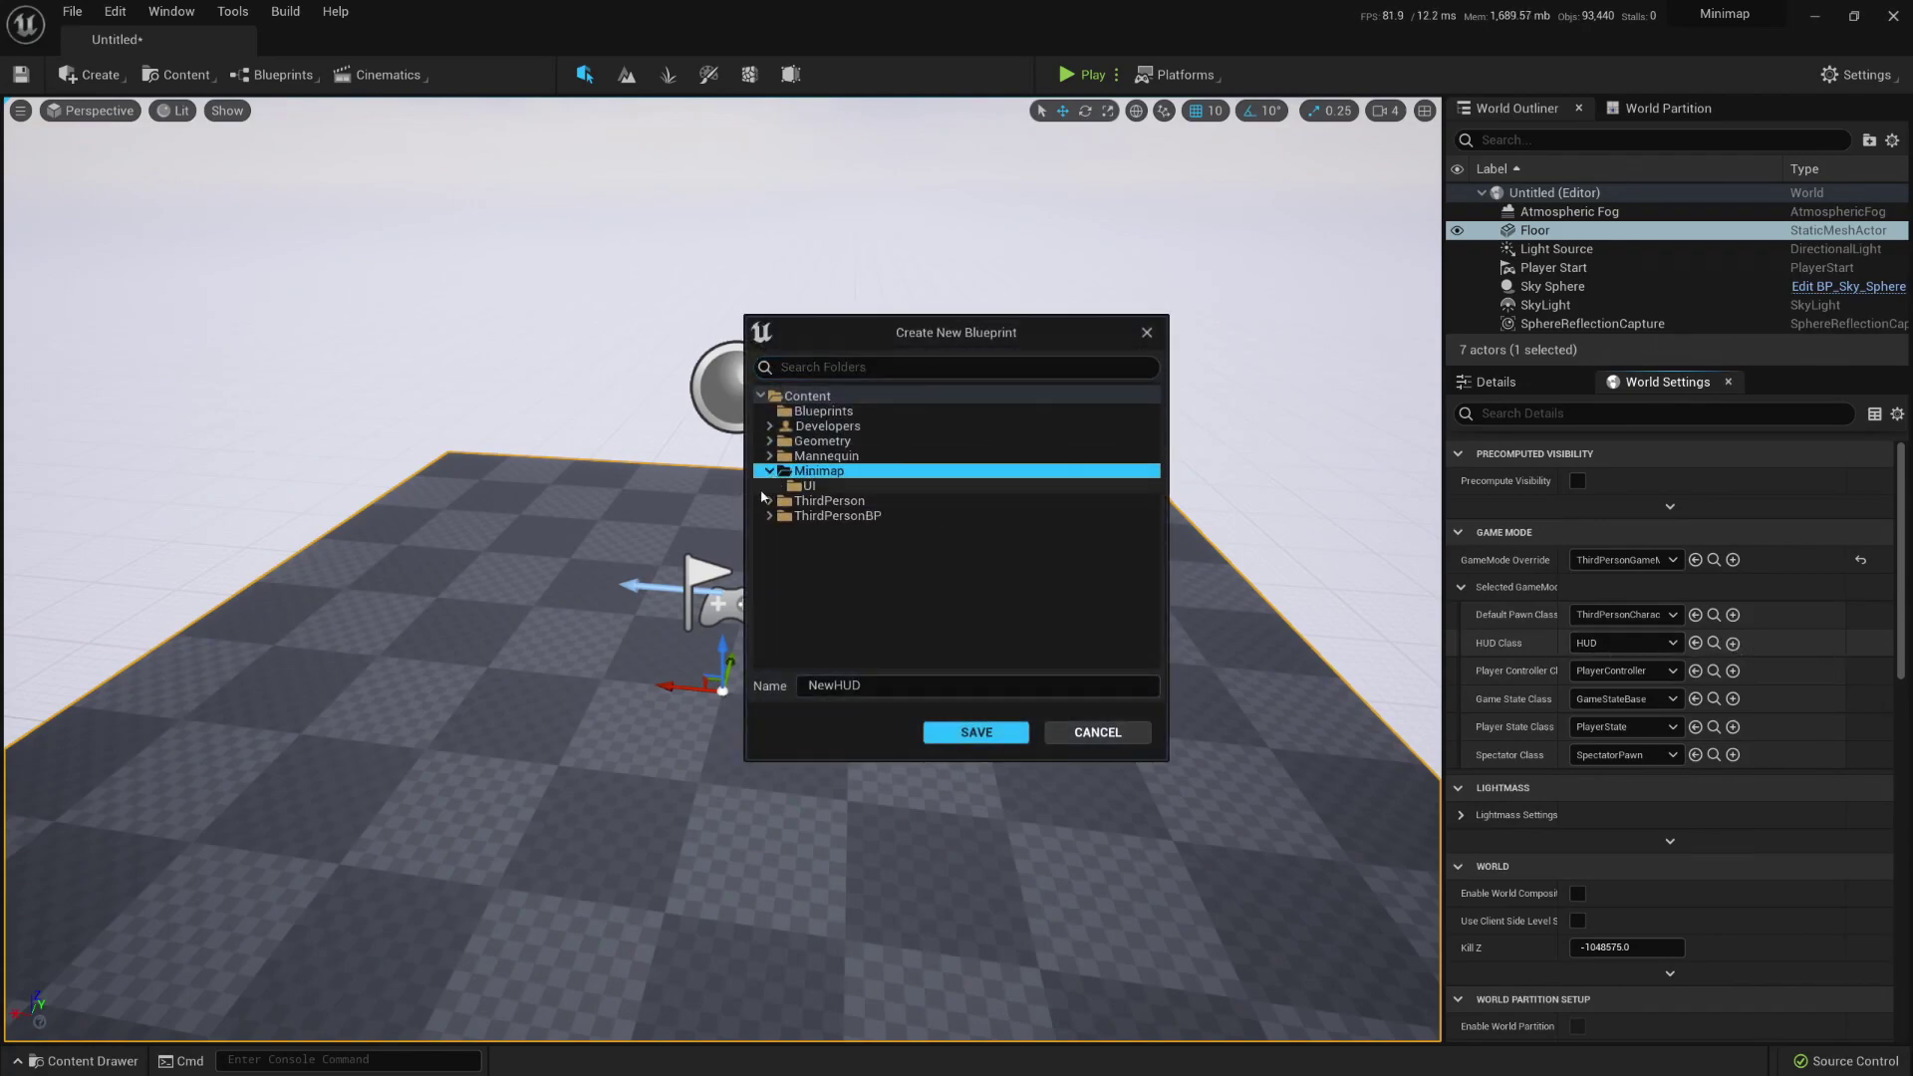
{"action": "right_click", "coordinate": [842, 473]}
{"action": "left_click", "coordinate": [931, 491]}
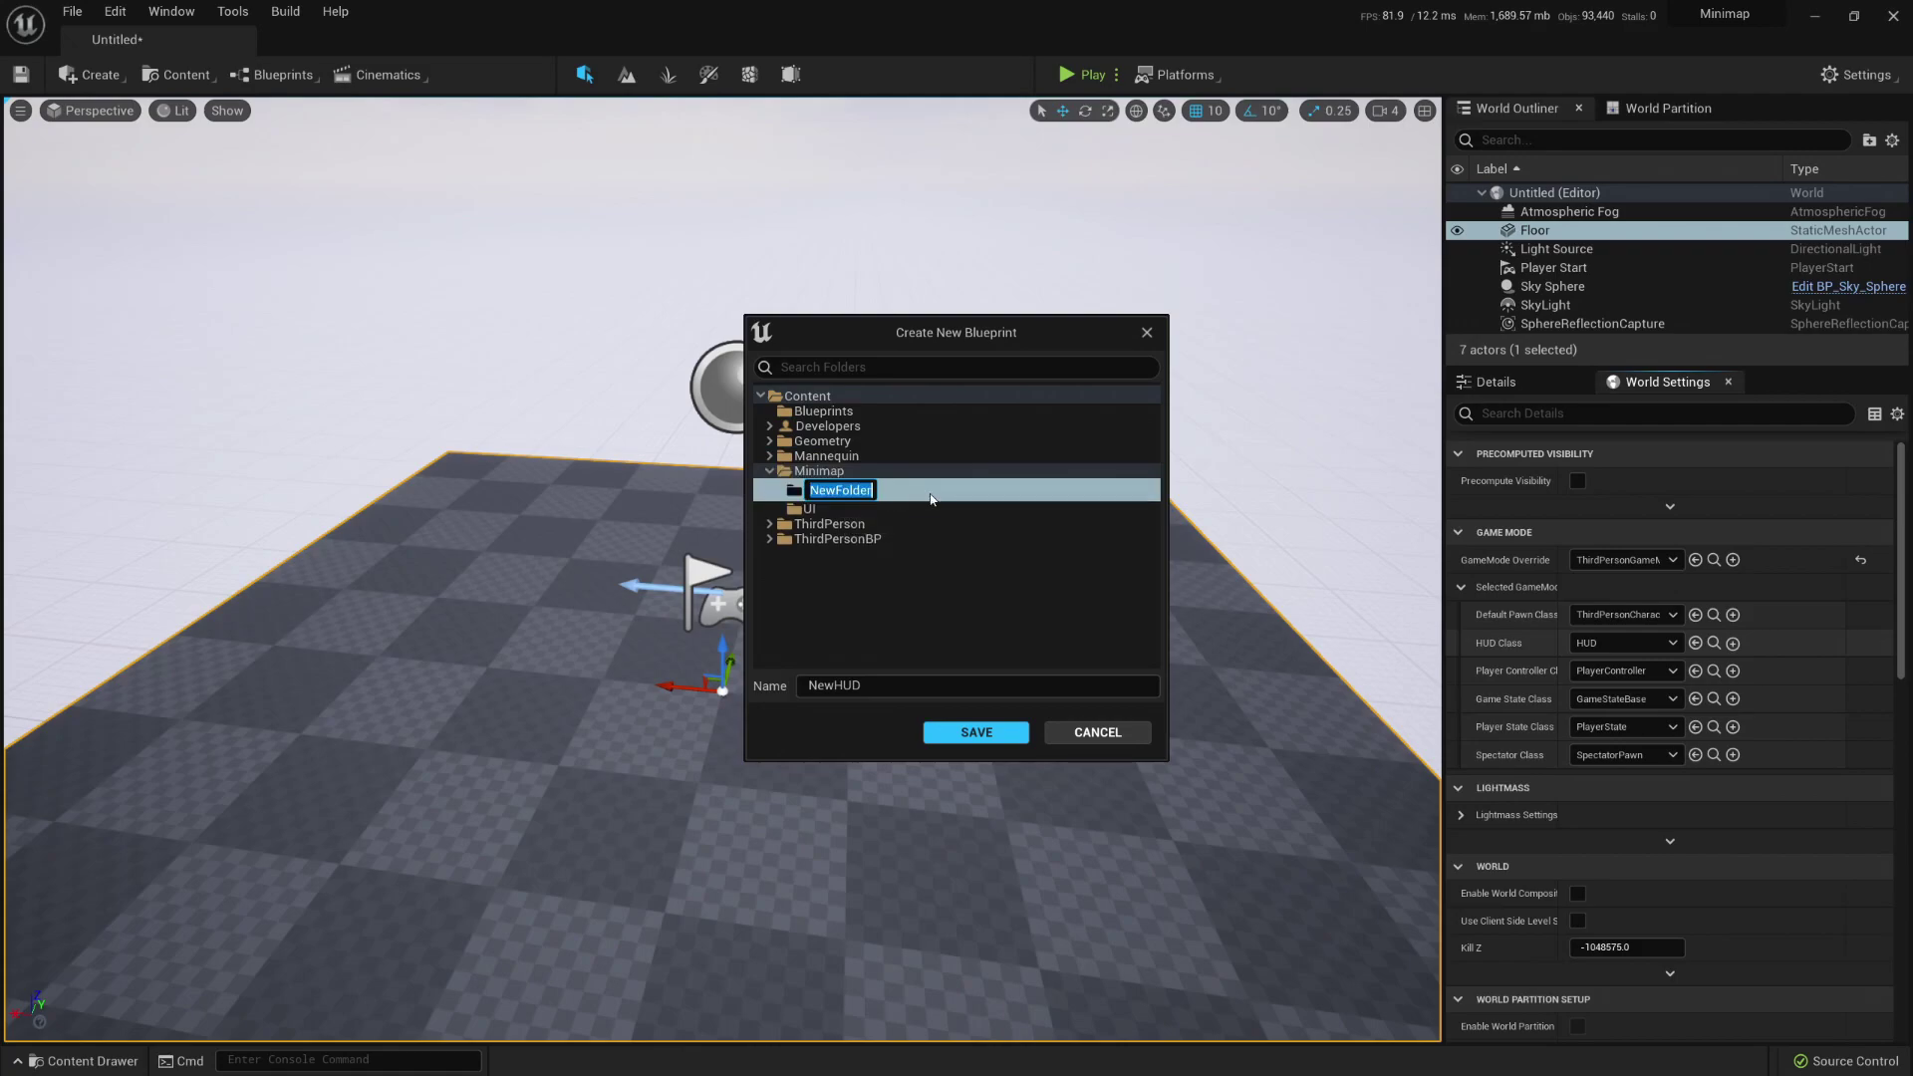
{"action": "key", "text": "Return"}
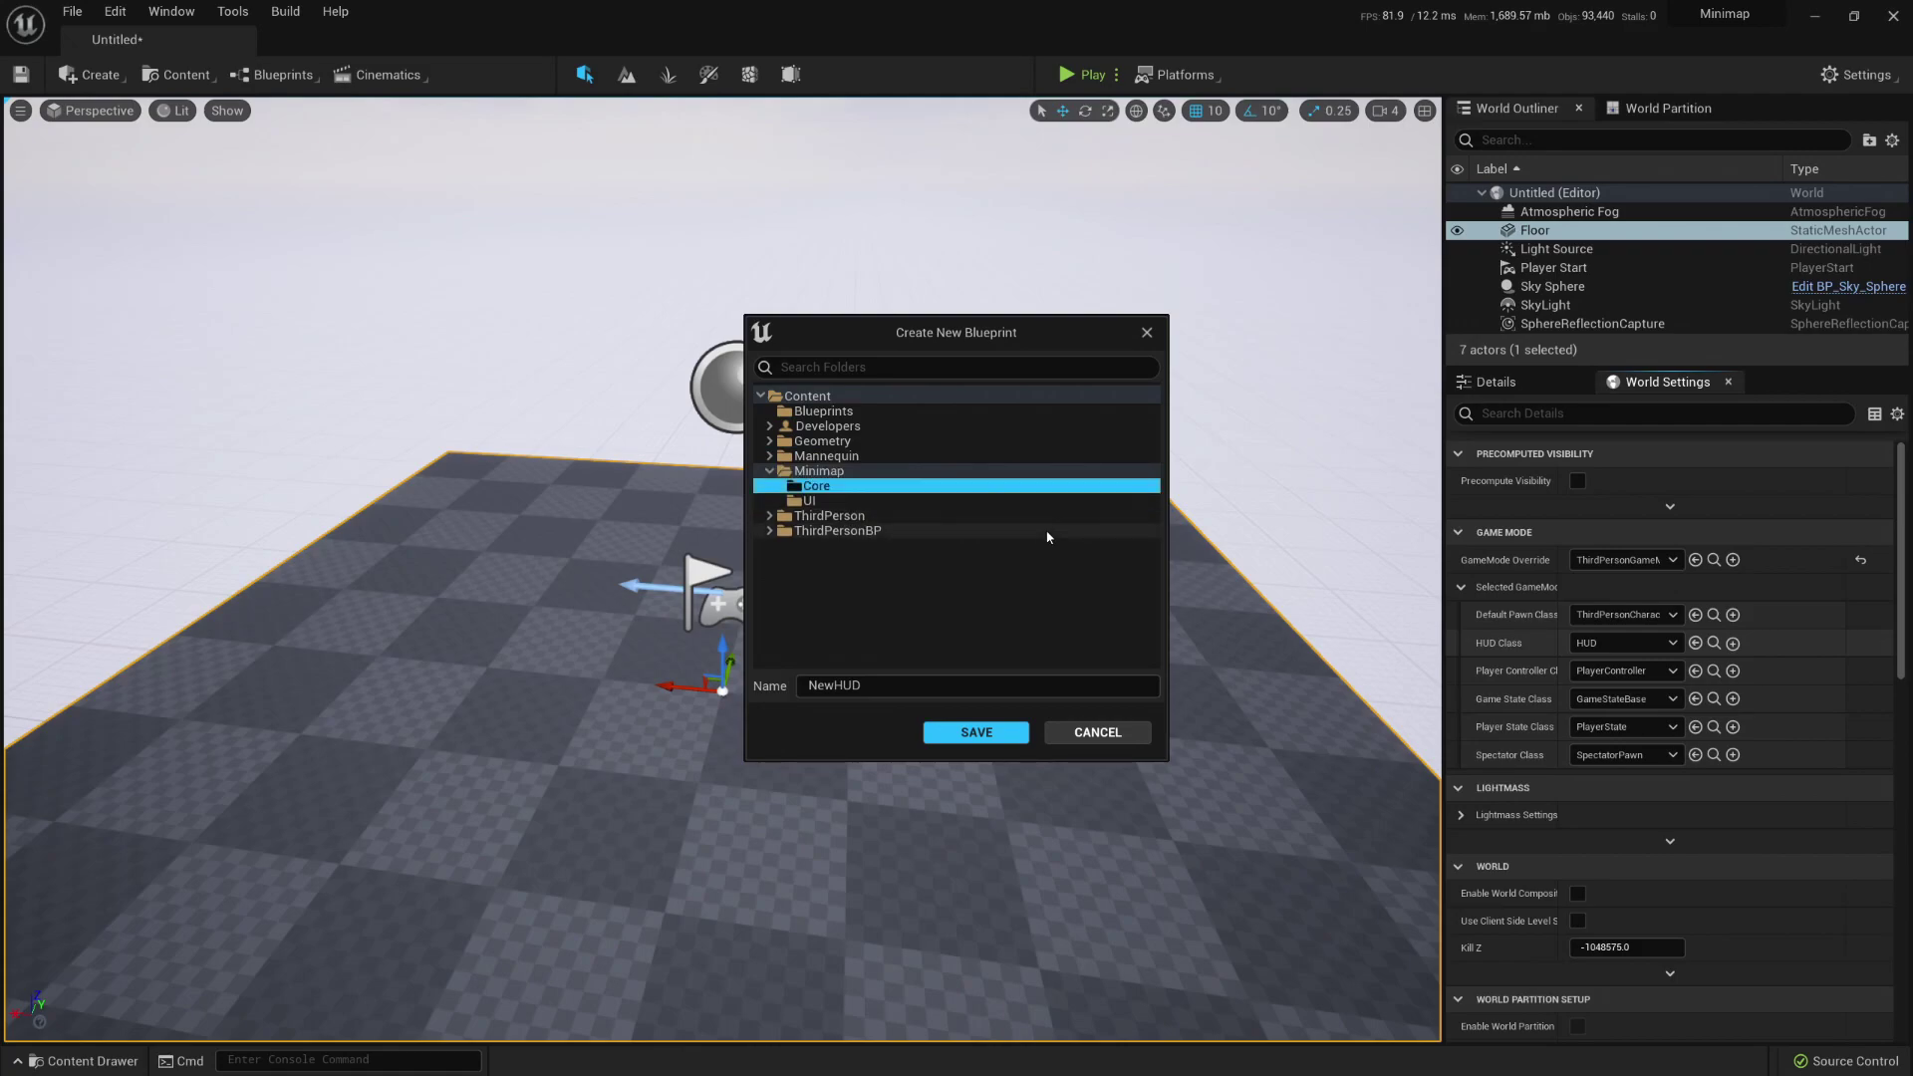
Step: Create a Player subfolder inside Core and save the new HUD Blueprint there as BP_HUD
{"action": "right_click", "coordinate": [811, 490]}
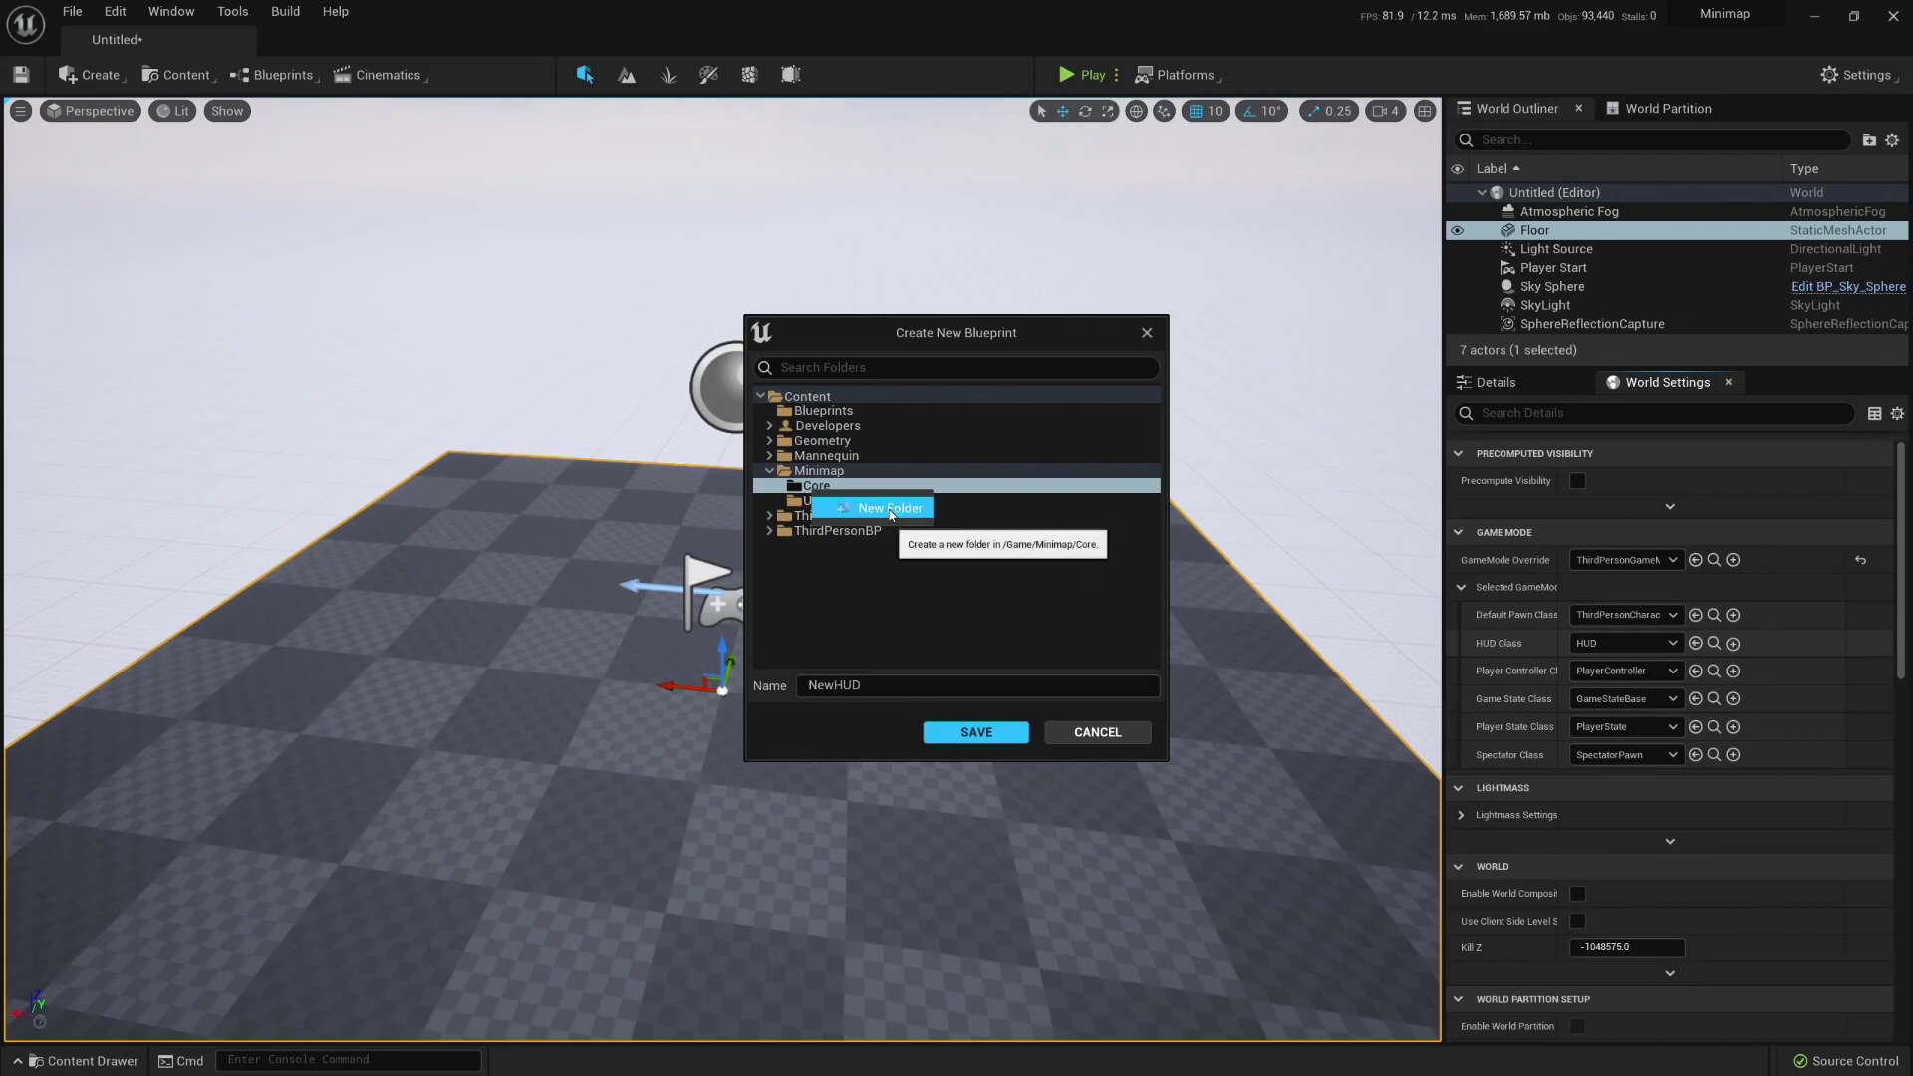
{"action": "left_click", "coordinate": [867, 508]}
{"action": "key", "text": "Return"}
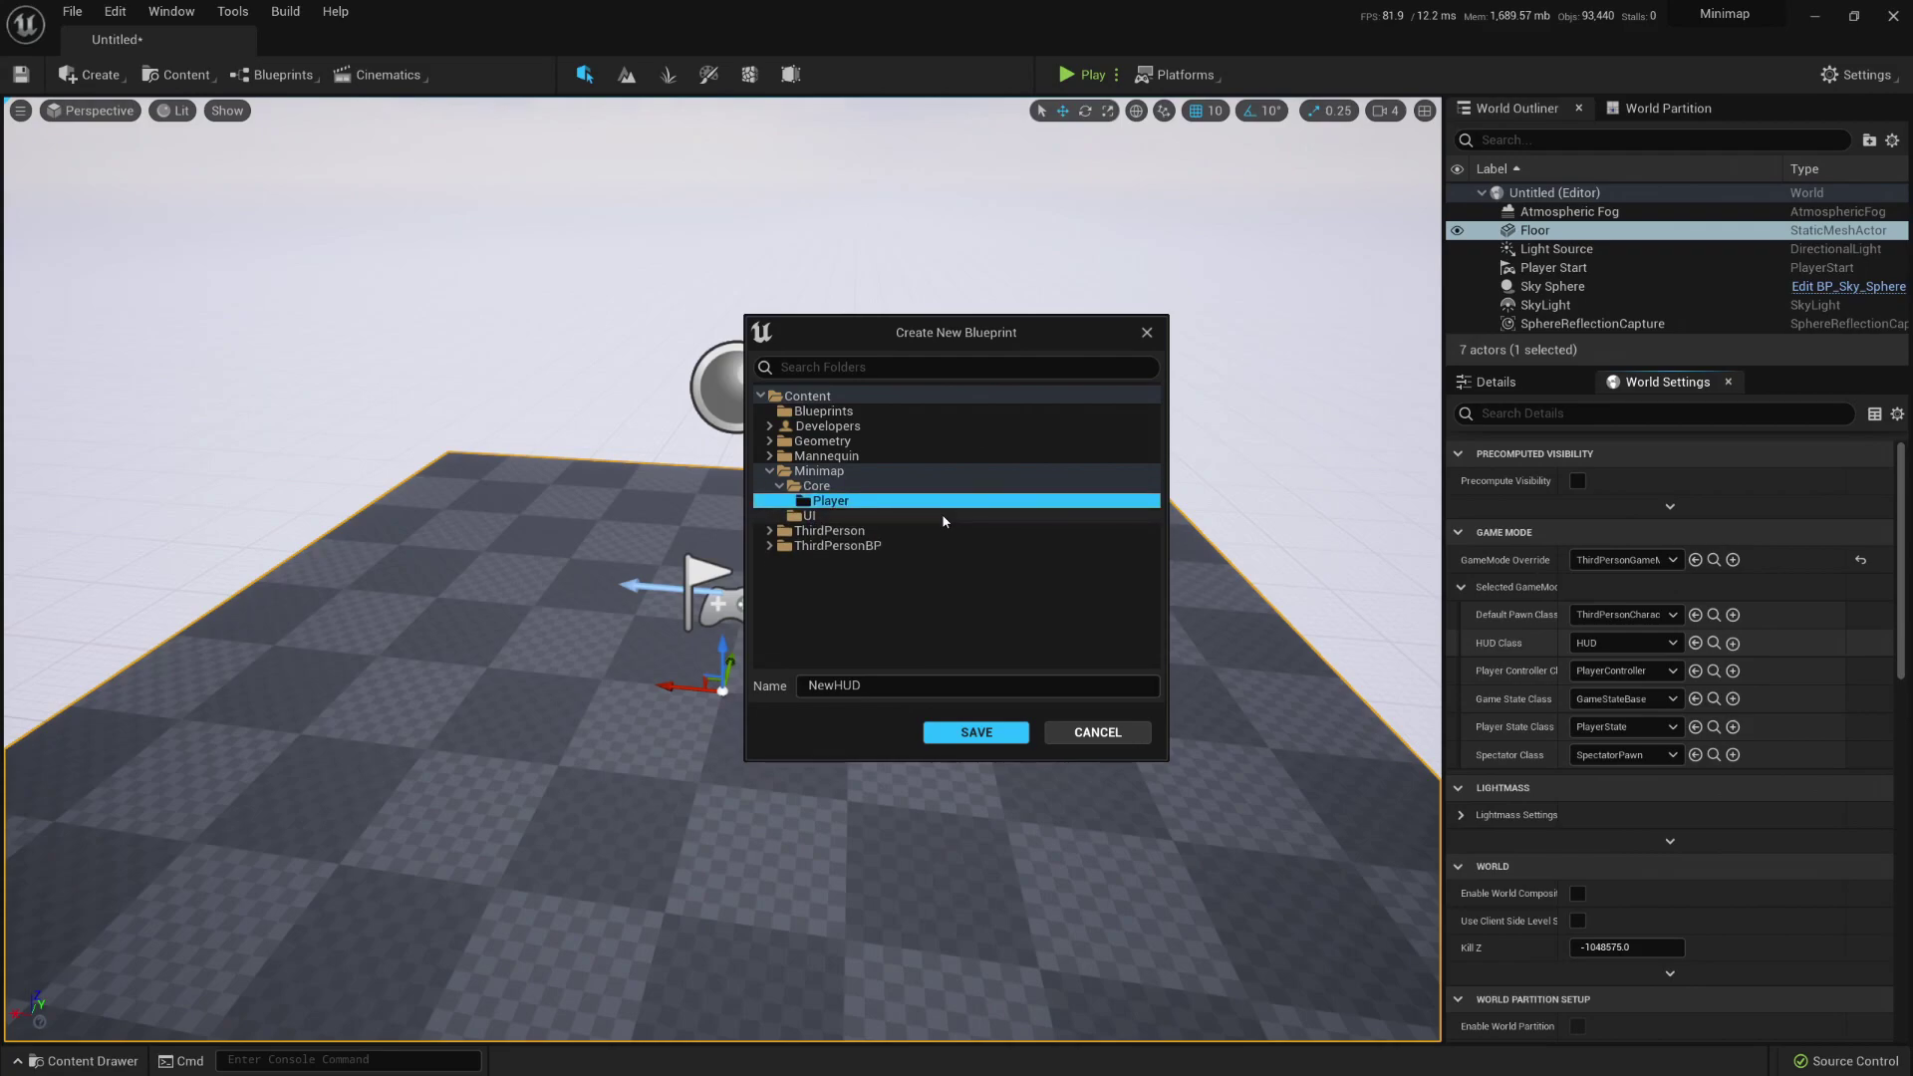
{"action": "left_click", "coordinate": [871, 686]}
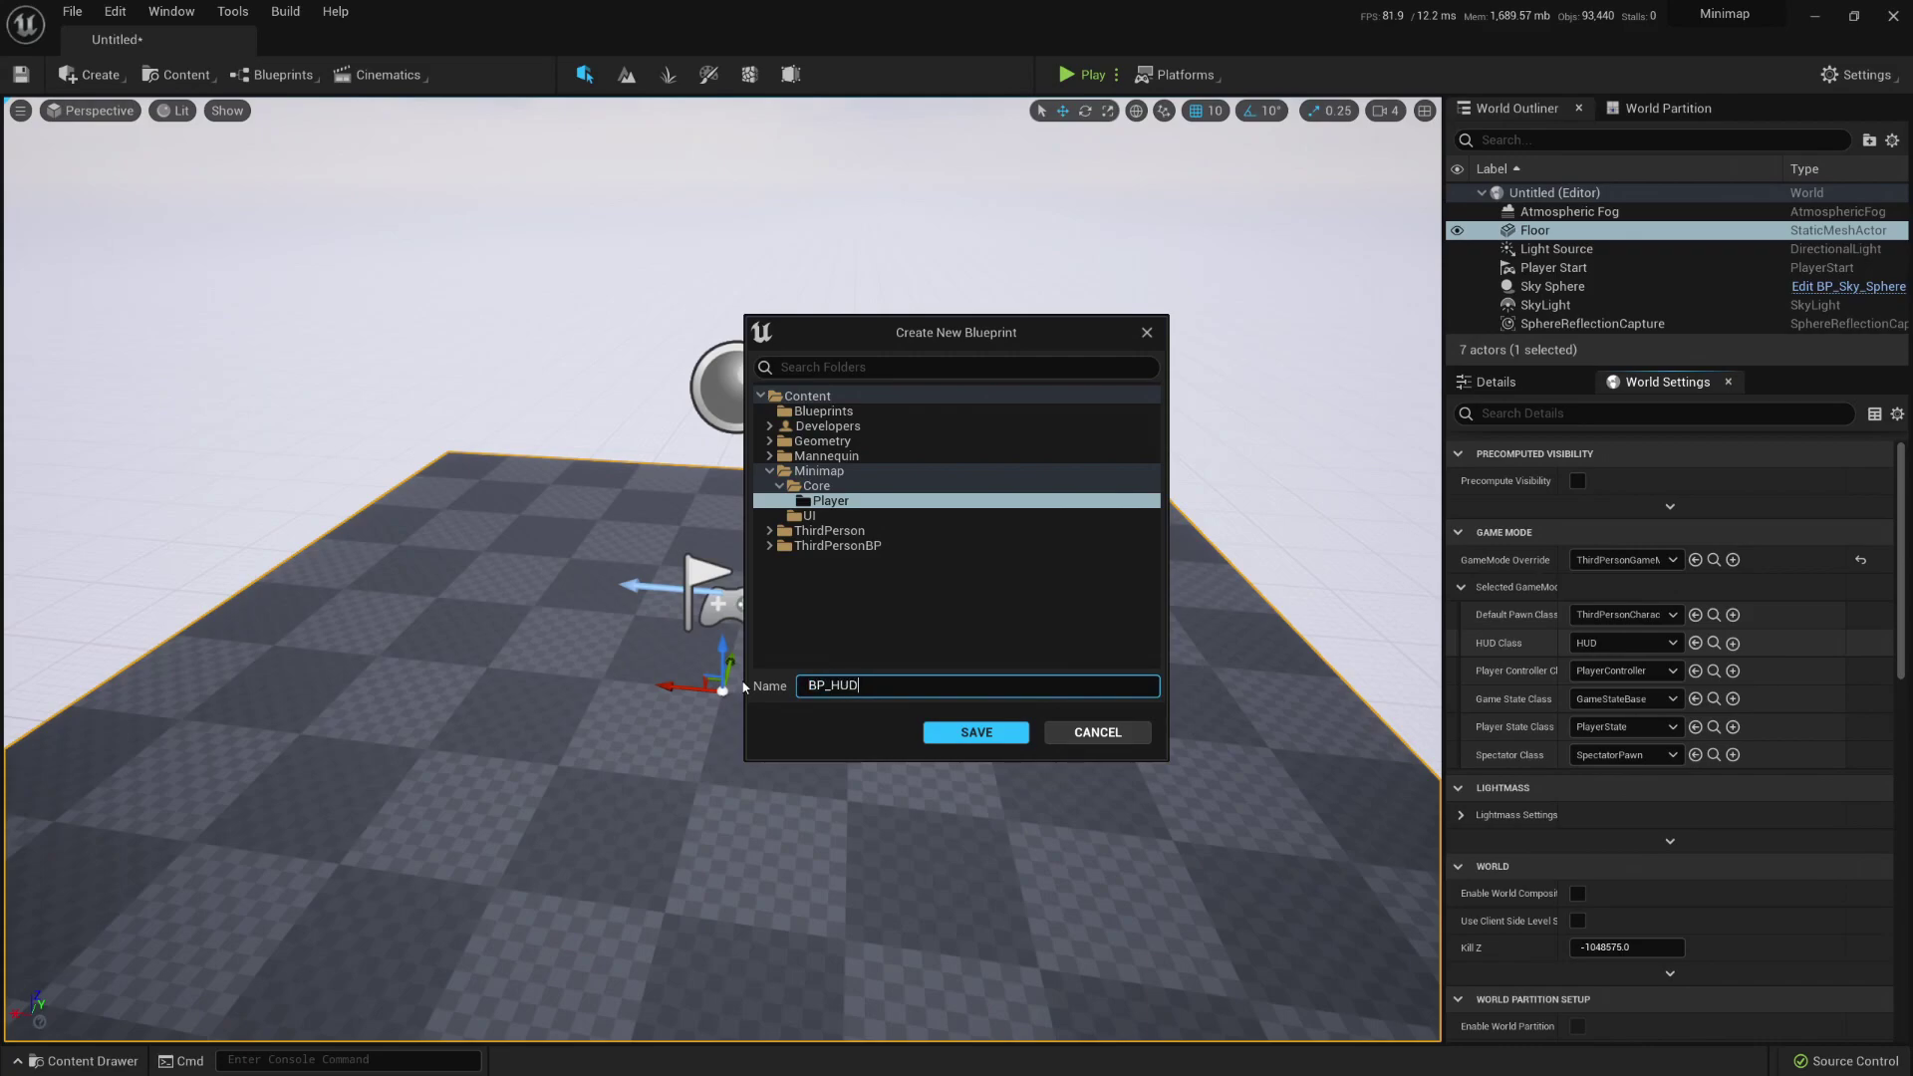
{"action": "left_click", "coordinate": [977, 733]}
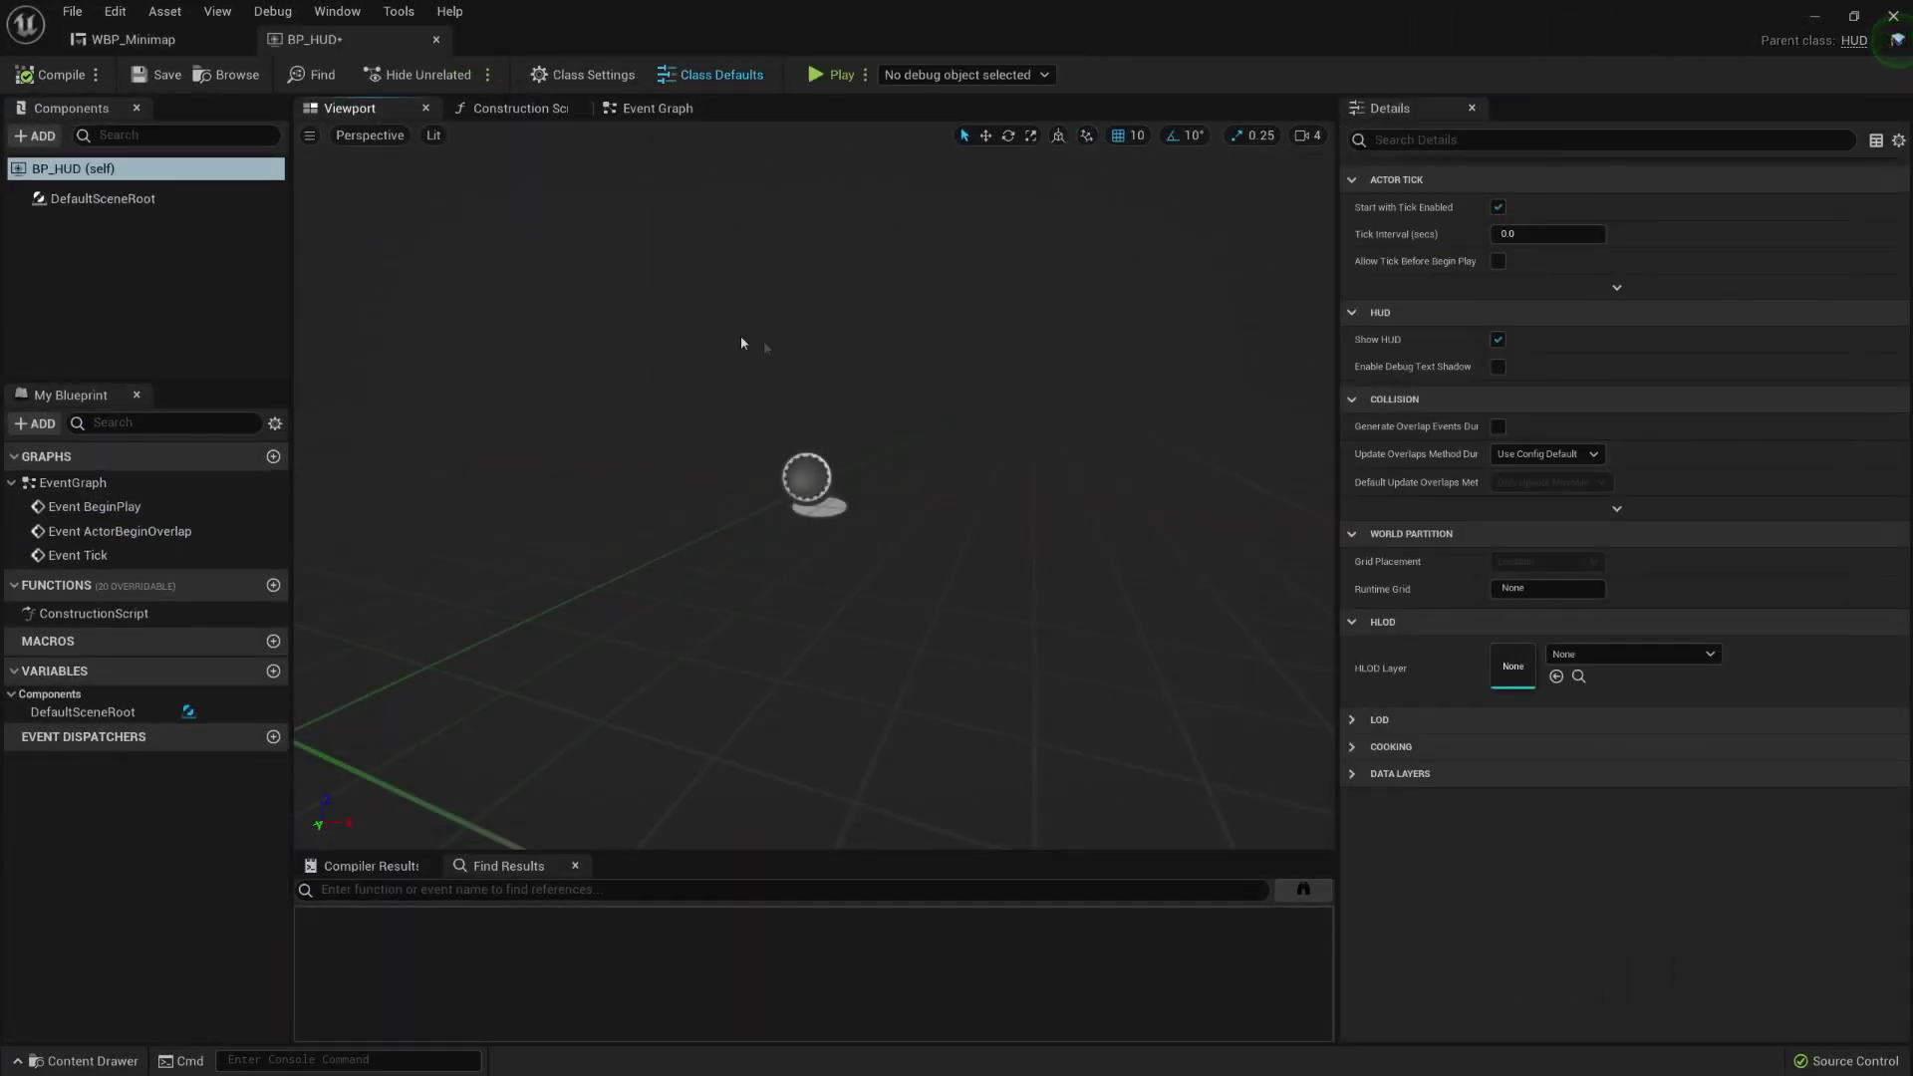
Step: In BP_HUD's event graph, add a Create Widget node driven by Event BeginPlay with its class set to WBP_Minimap
{"action": "left_click", "coordinate": [518, 108]}
{"action": "left_click", "coordinate": [655, 108]}
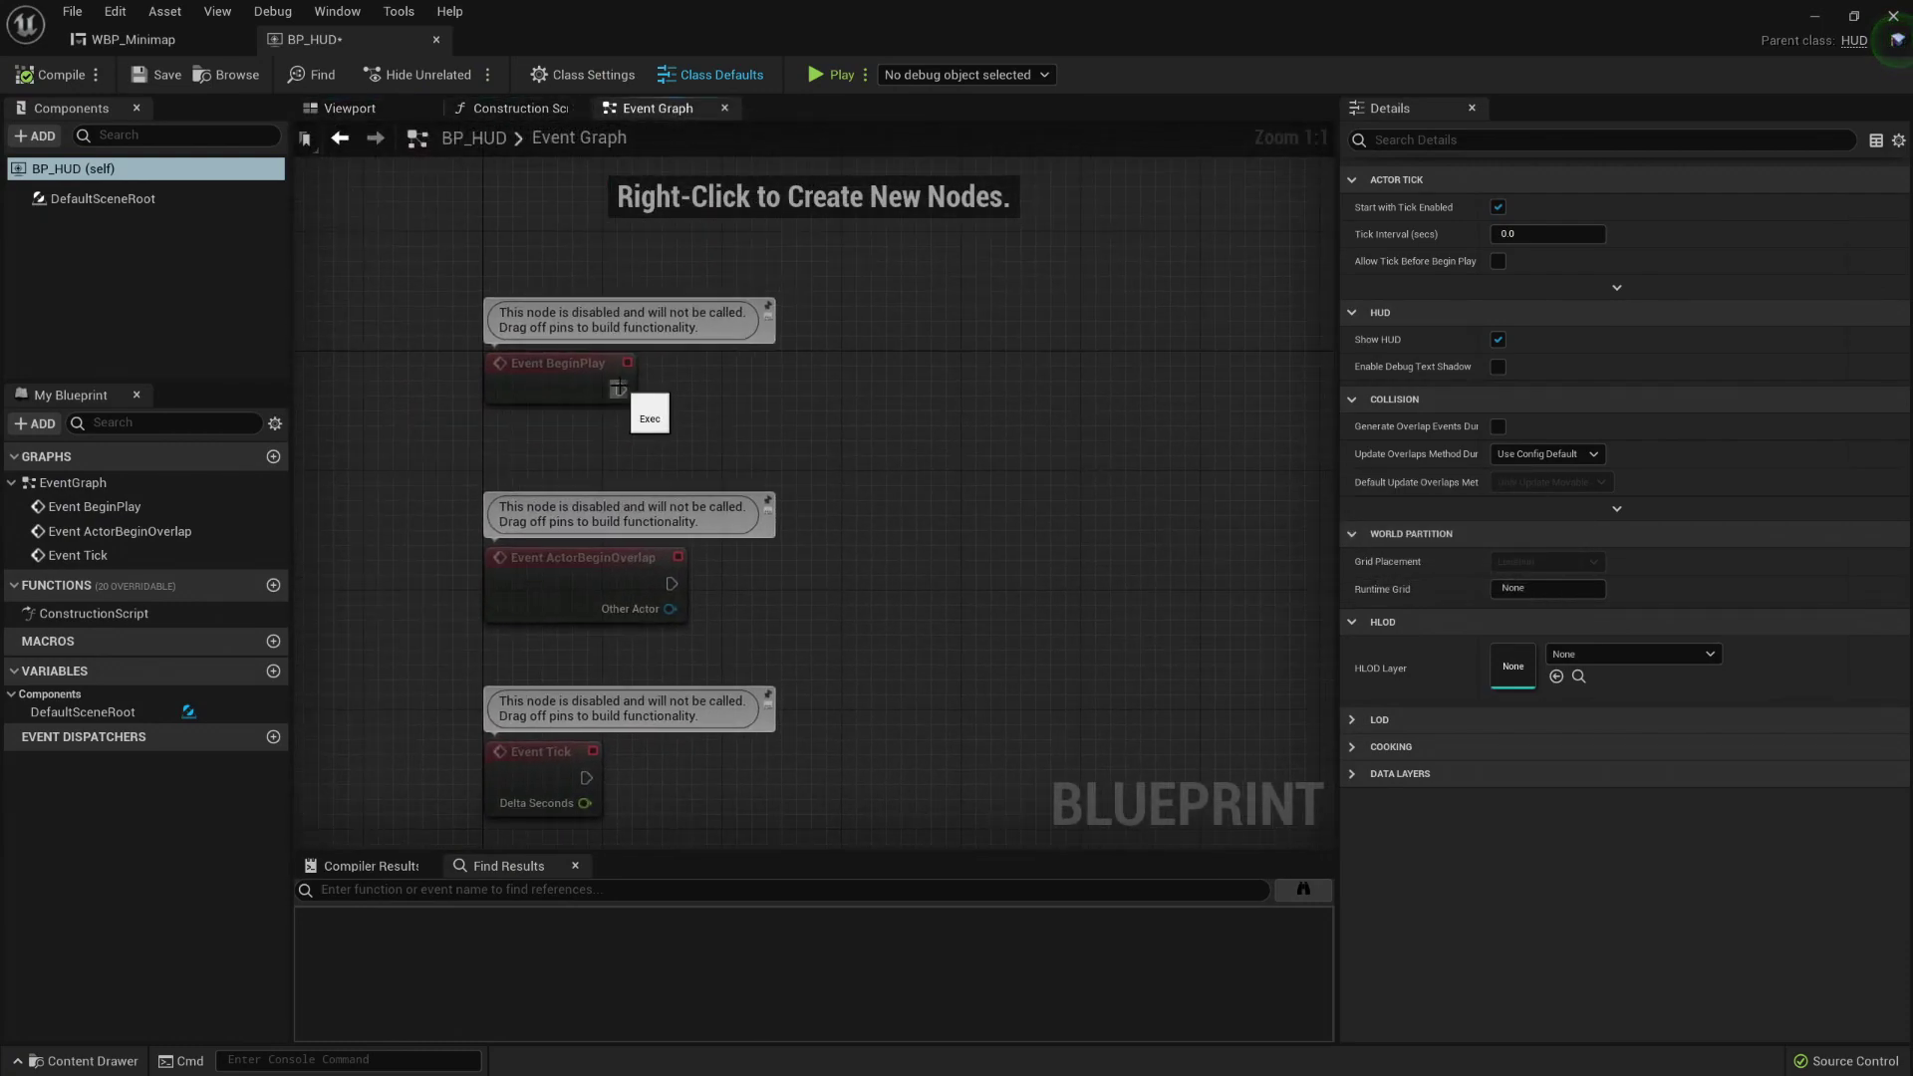
{"action": "left_click_drag", "start_coordinate": [618, 389], "coordinate": [752, 391]}
{"action": "type", "text": "create"}
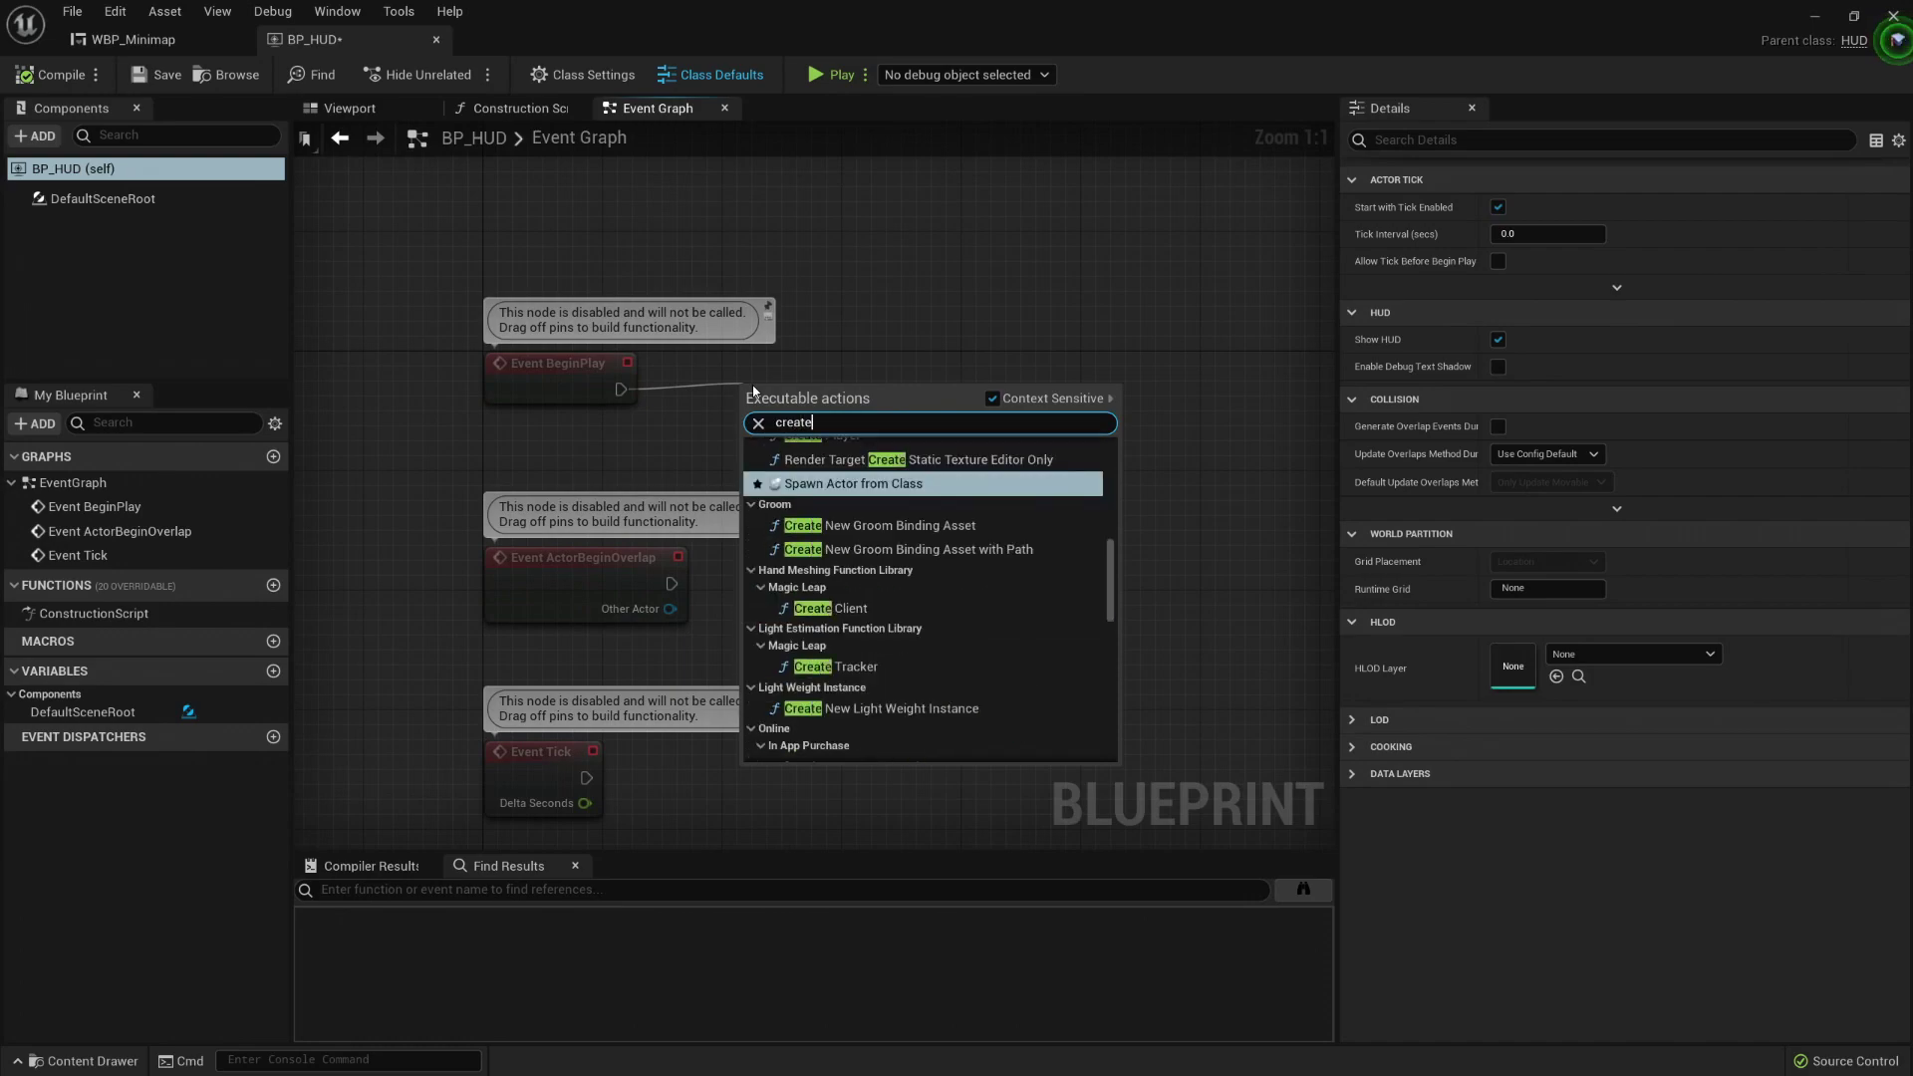
{"action": "type", "text": " widget"}
{"action": "key", "text": "Return"}
{"action": "left_click_drag", "start_coordinate": [813, 396], "coordinate": [899, 364]}
{"action": "left_click", "coordinate": [912, 433]}
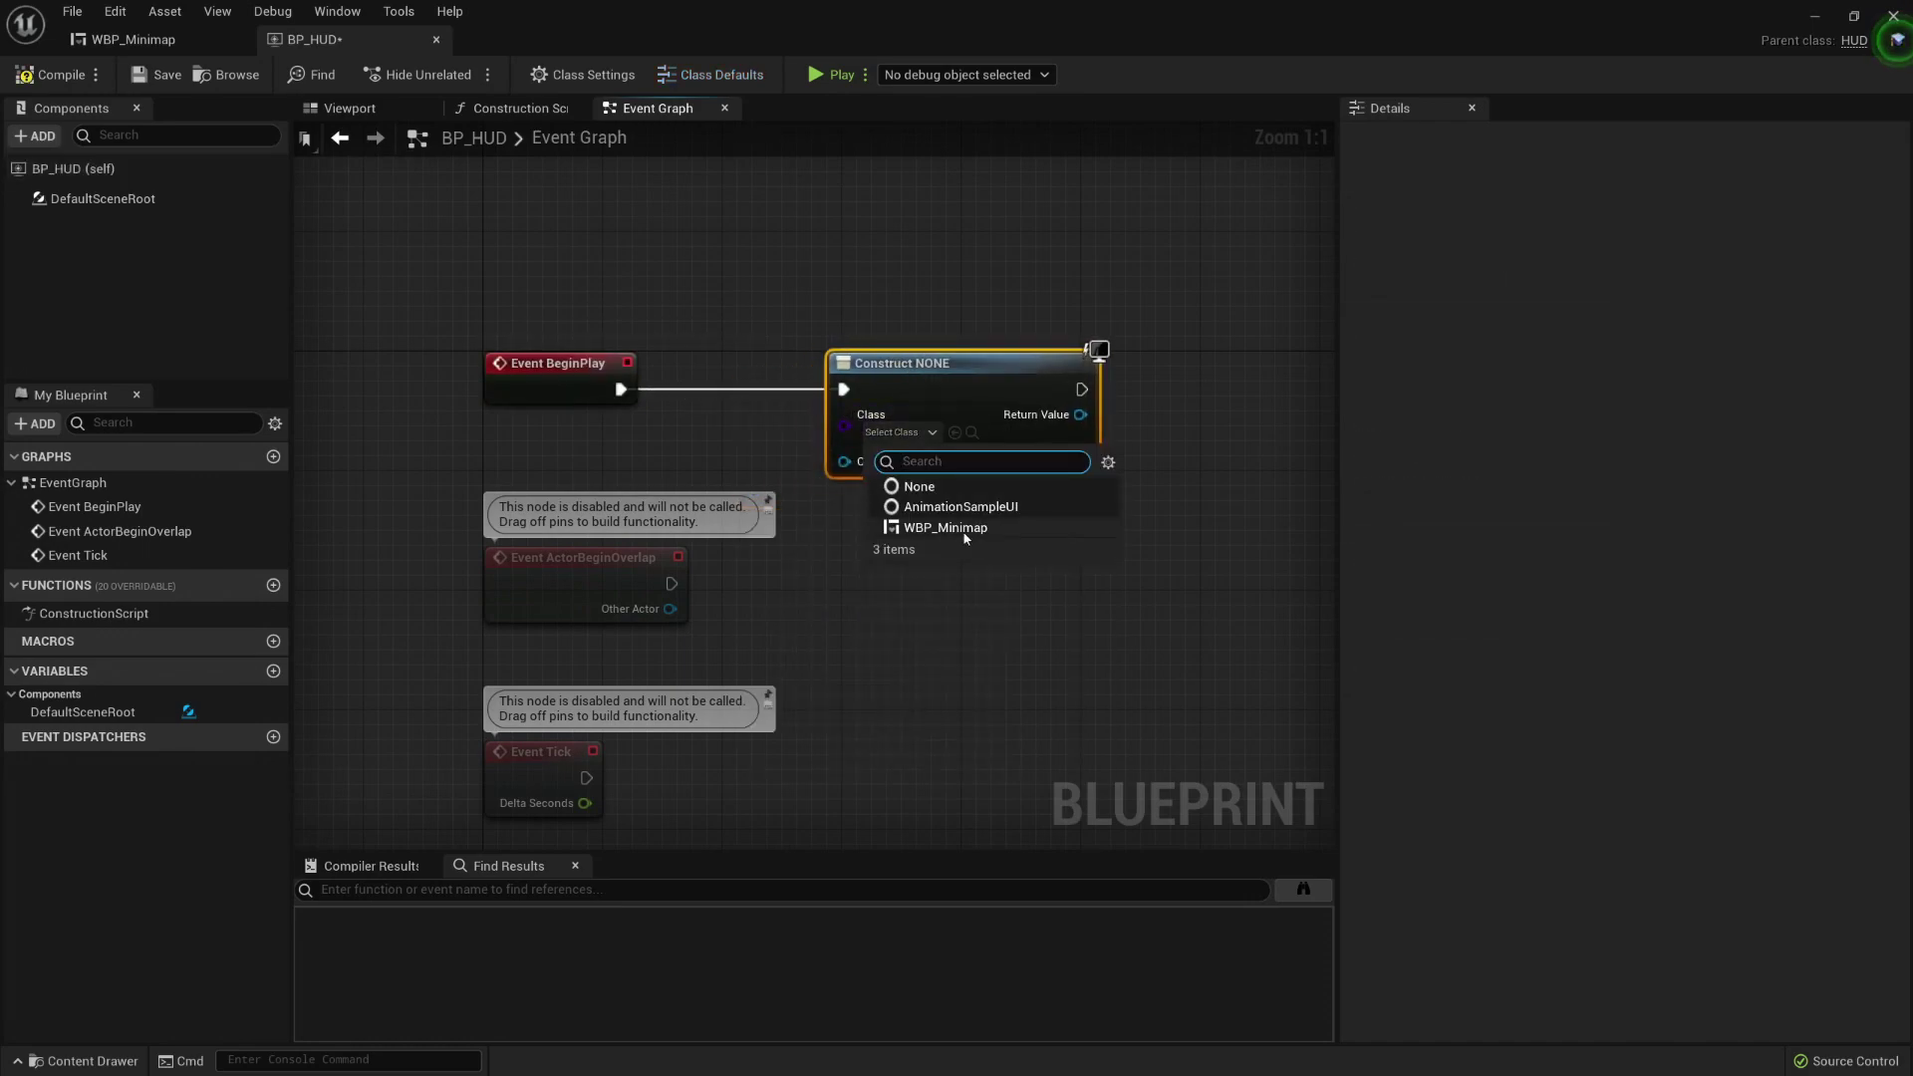
{"action": "left_click", "coordinate": [964, 533]}
{"action": "right_click_drag", "start_coordinate": [999, 623], "coordinate": [817, 649]}
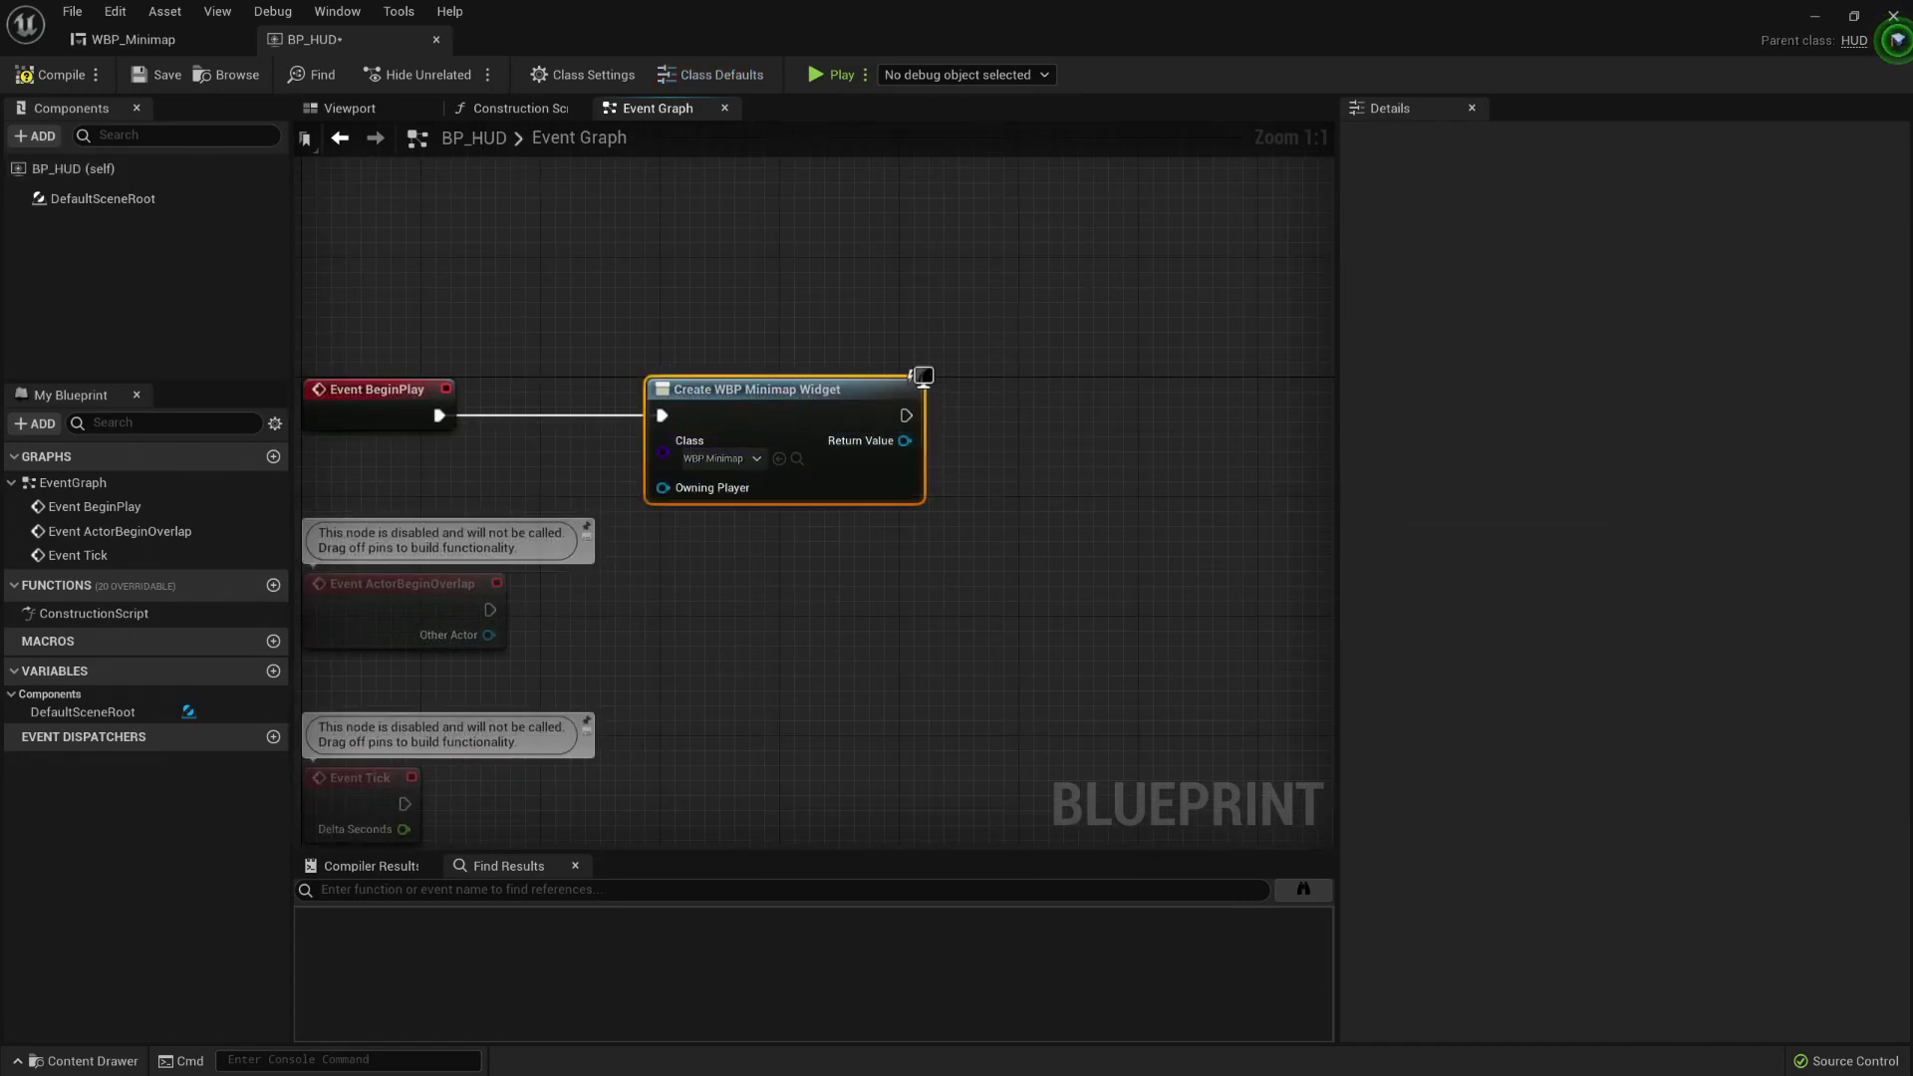
Step: Add an Add to Viewport node to the minimap widget's return value and space the two nodes away from Event BeginPlay
{"action": "right_click_drag", "start_coordinate": [923, 376], "coordinate": [737, 420]}
{"action": "left_click_drag", "start_coordinate": [719, 484], "coordinate": [803, 483]}
{"action": "type", "text": "add"}
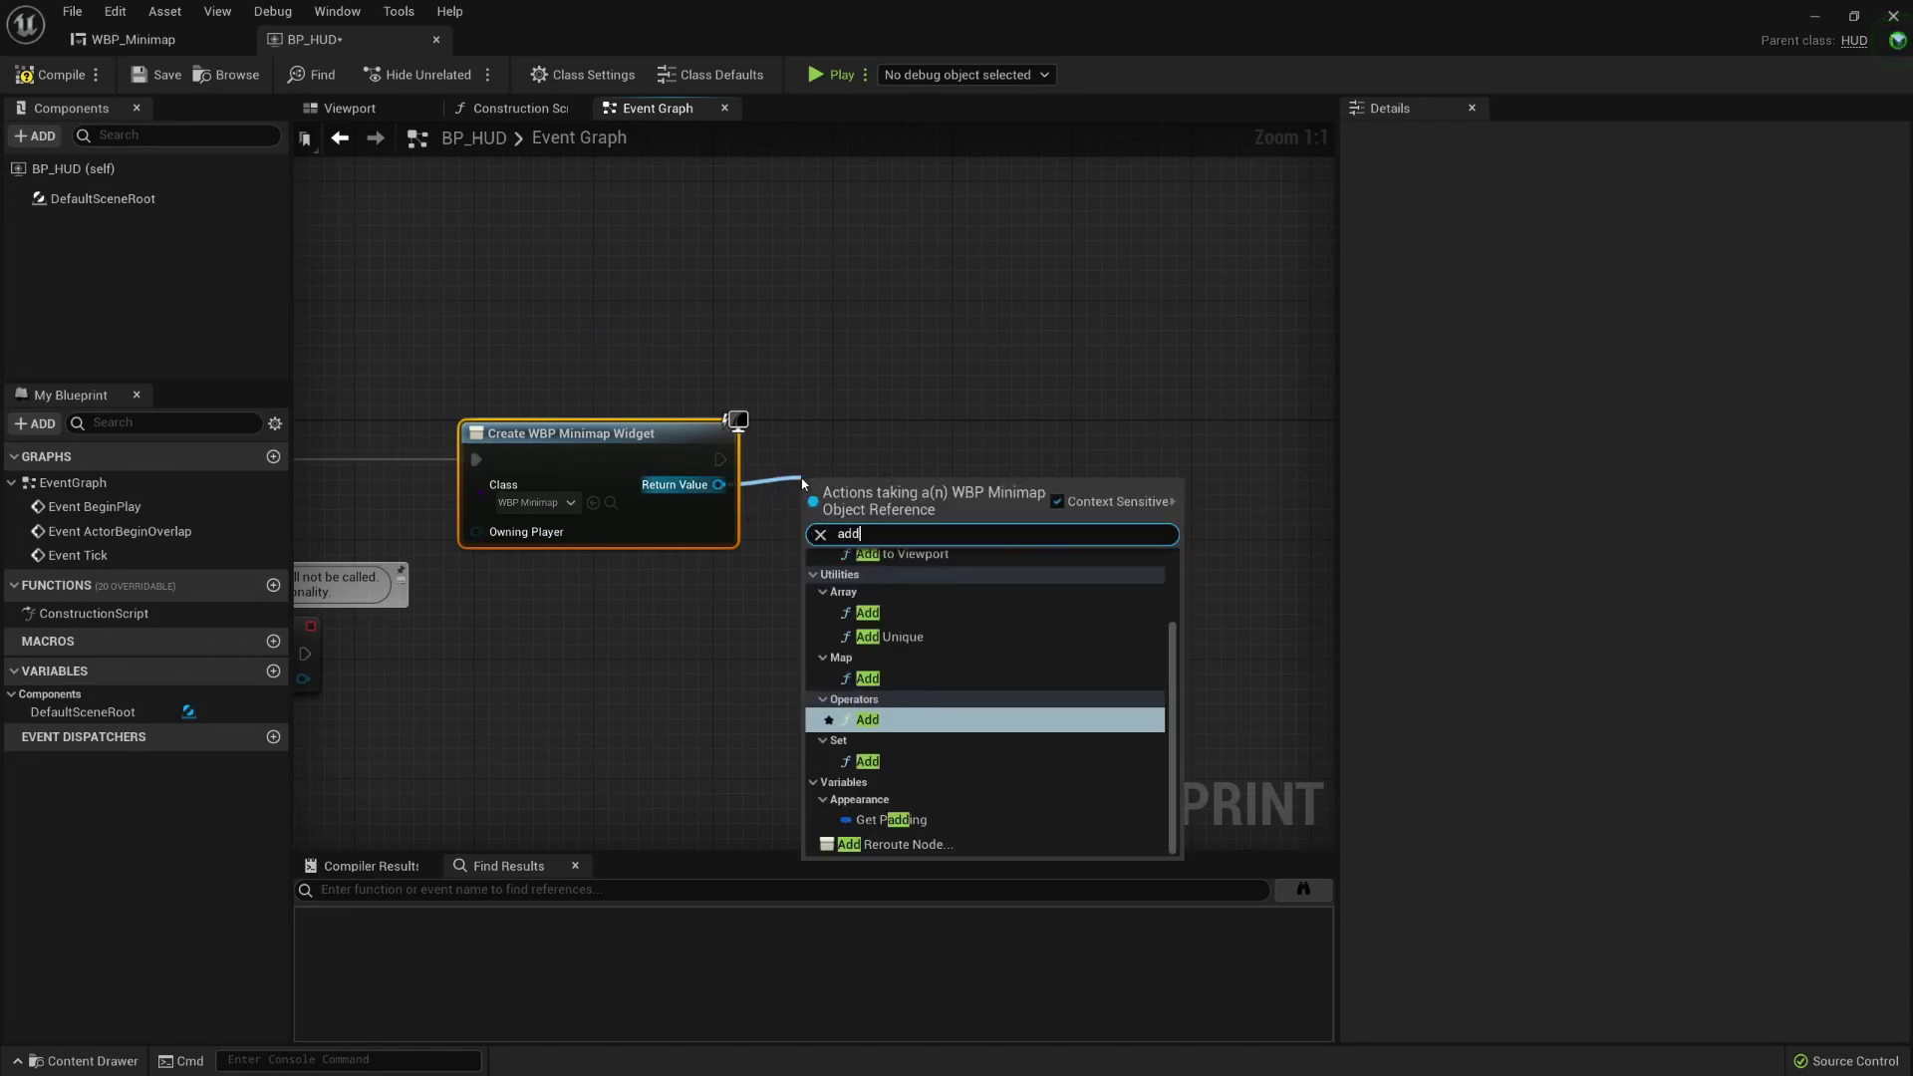
{"action": "left_click", "coordinate": [902, 554]}
{"action": "right_click_drag", "start_coordinate": [676, 601], "coordinate": [804, 641]}
{"action": "scroll", "coordinate": [981, 624], "scroll_direction": "down", "scroll_amount": 2}
{"action": "left_click_drag", "start_coordinate": [788, 431], "coordinate": [1086, 529]}
{"action": "left_click_drag", "start_coordinate": [863, 477], "coordinate": [915, 476]}
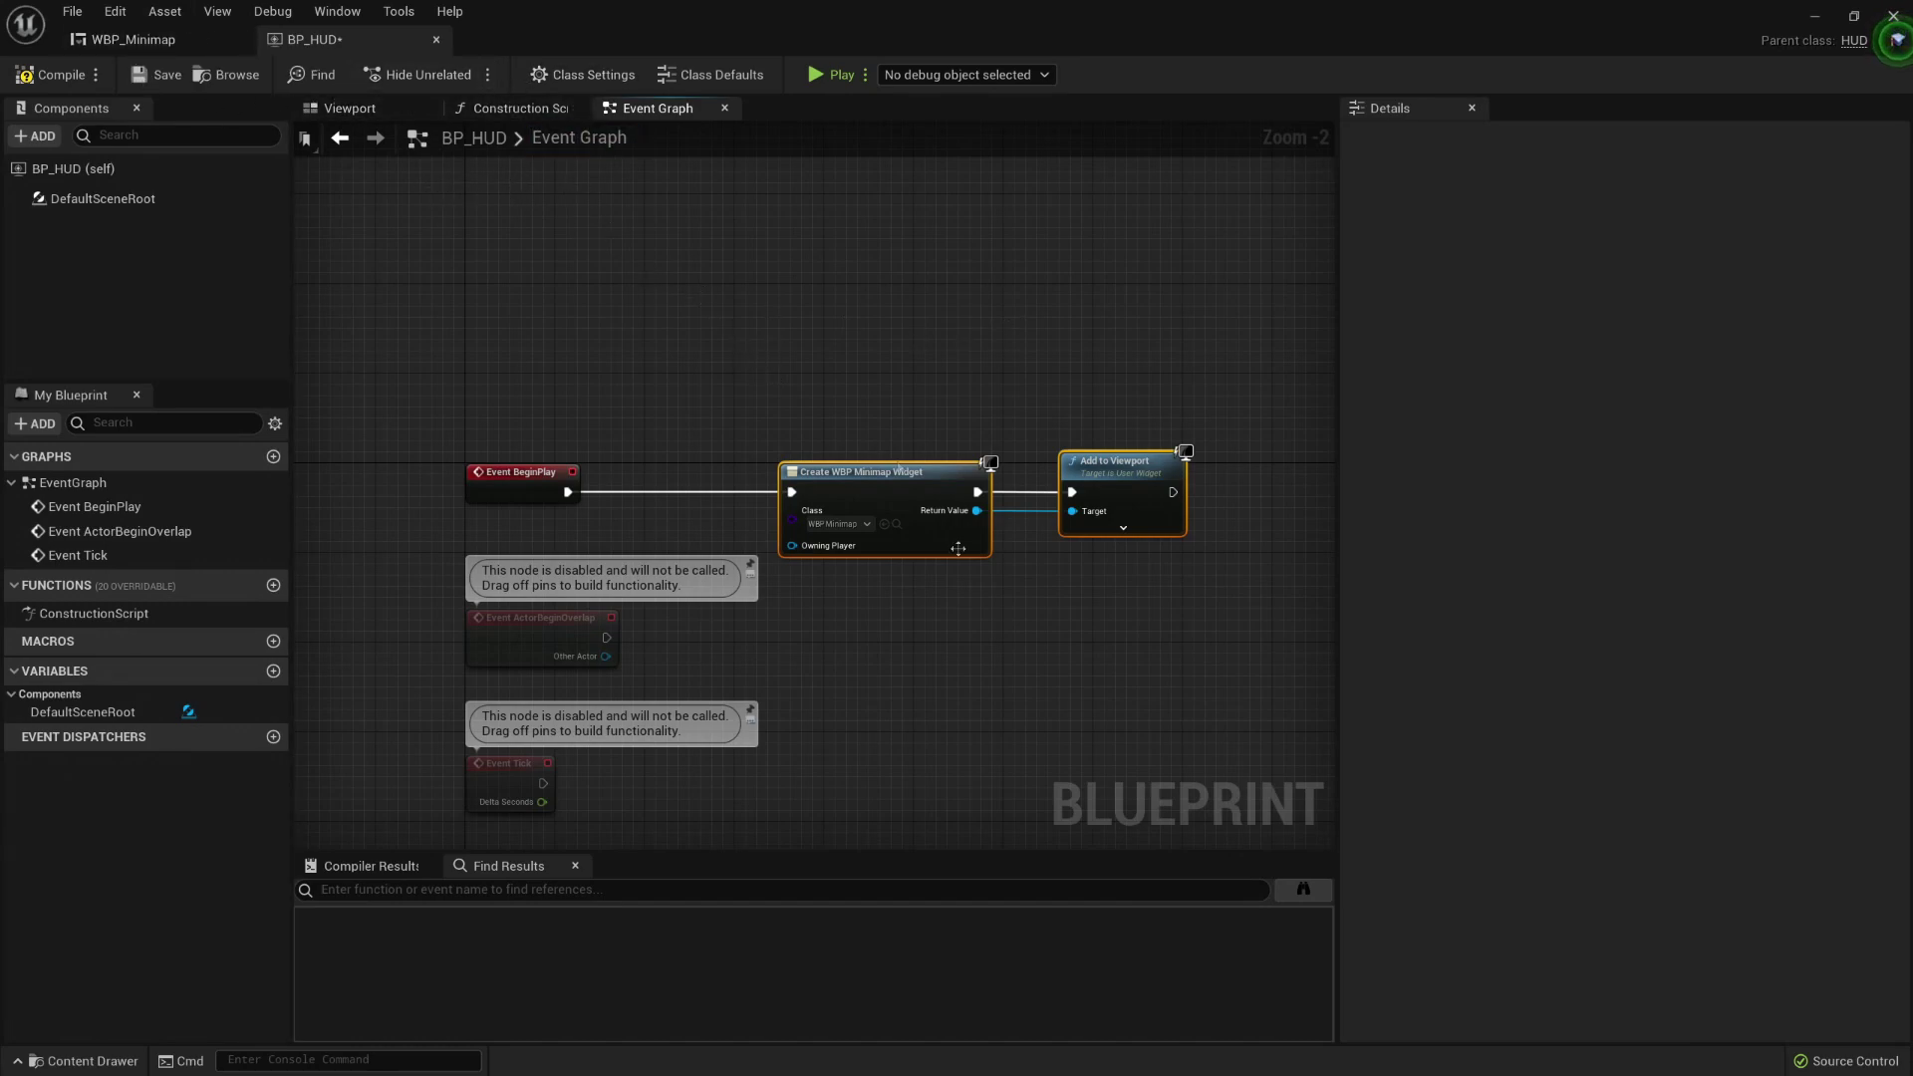
{"action": "left_click", "coordinate": [907, 495]}
{"action": "right_click_drag", "start_coordinate": [780, 265], "coordinate": [682, 244]}
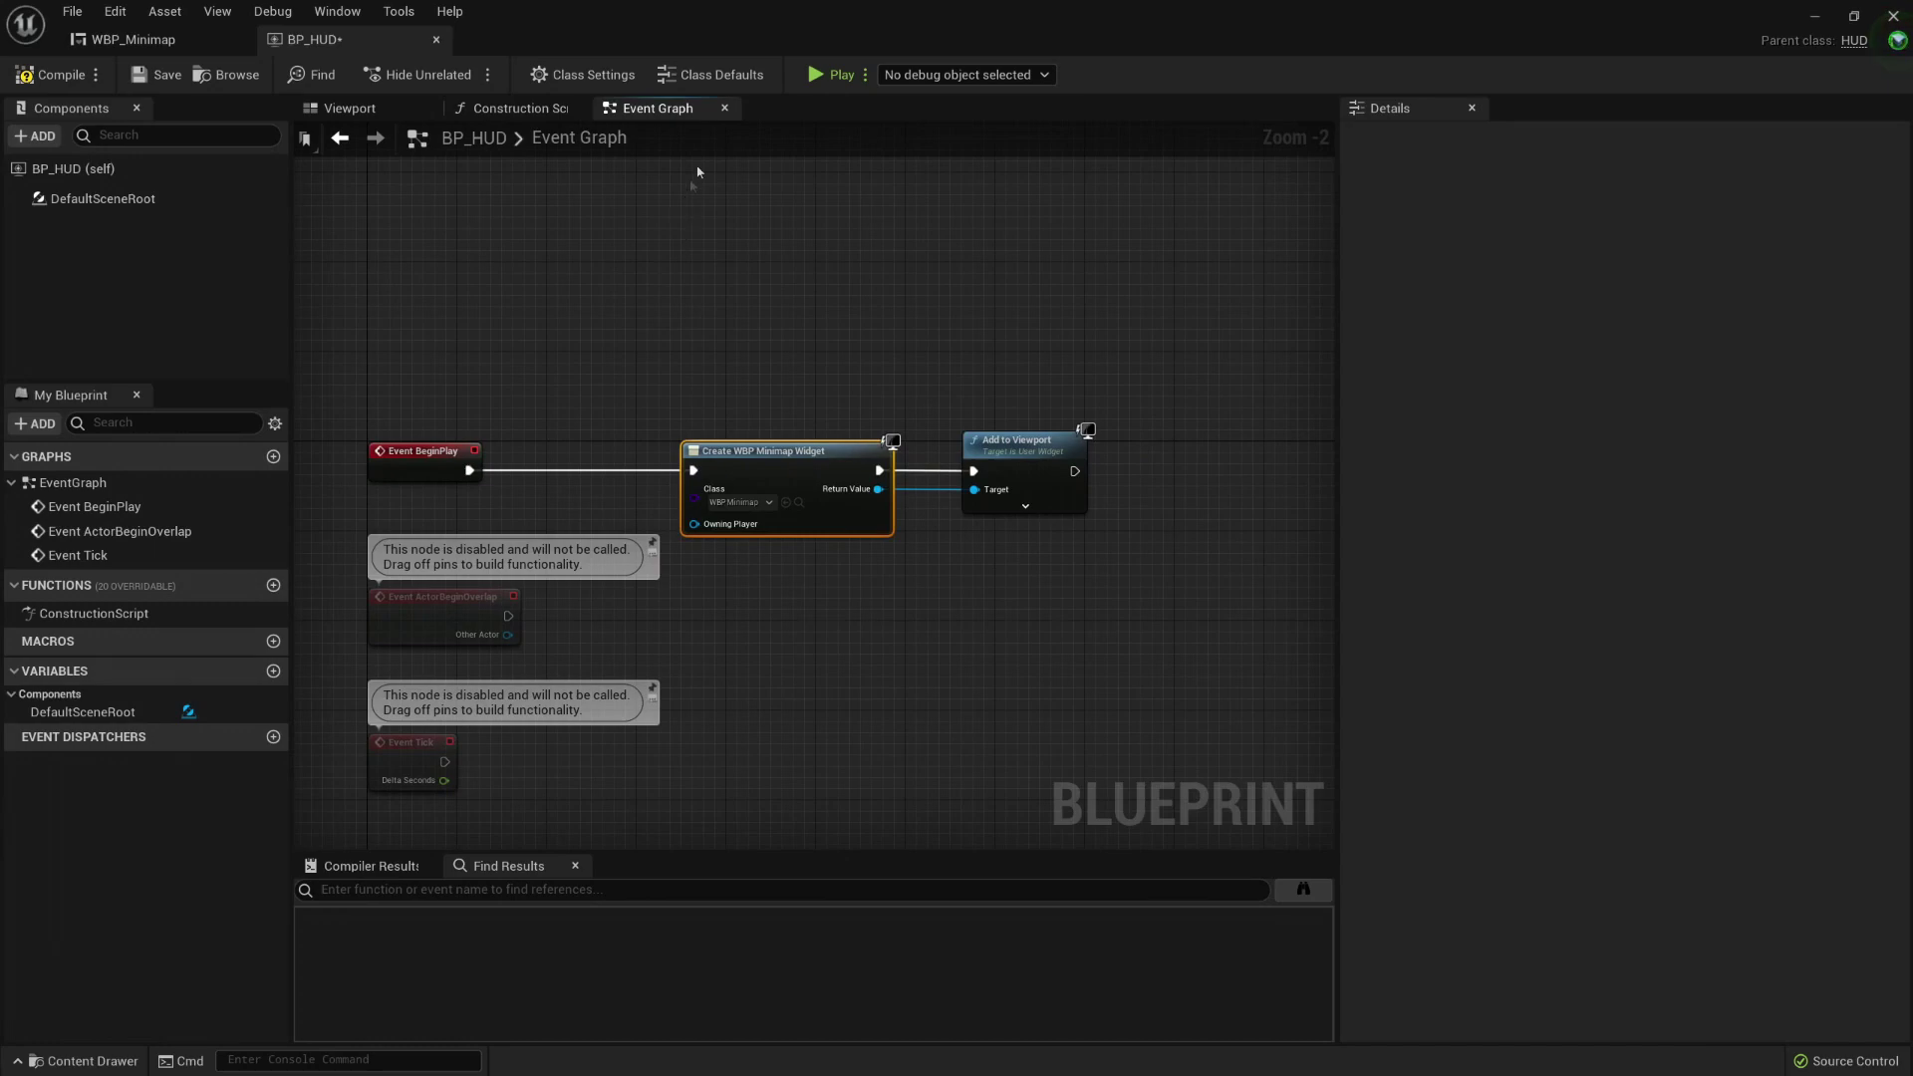
Step: Play the level in a new editor window to check the minimap widget, then stop the session
{"action": "left_click", "coordinate": [843, 77]}
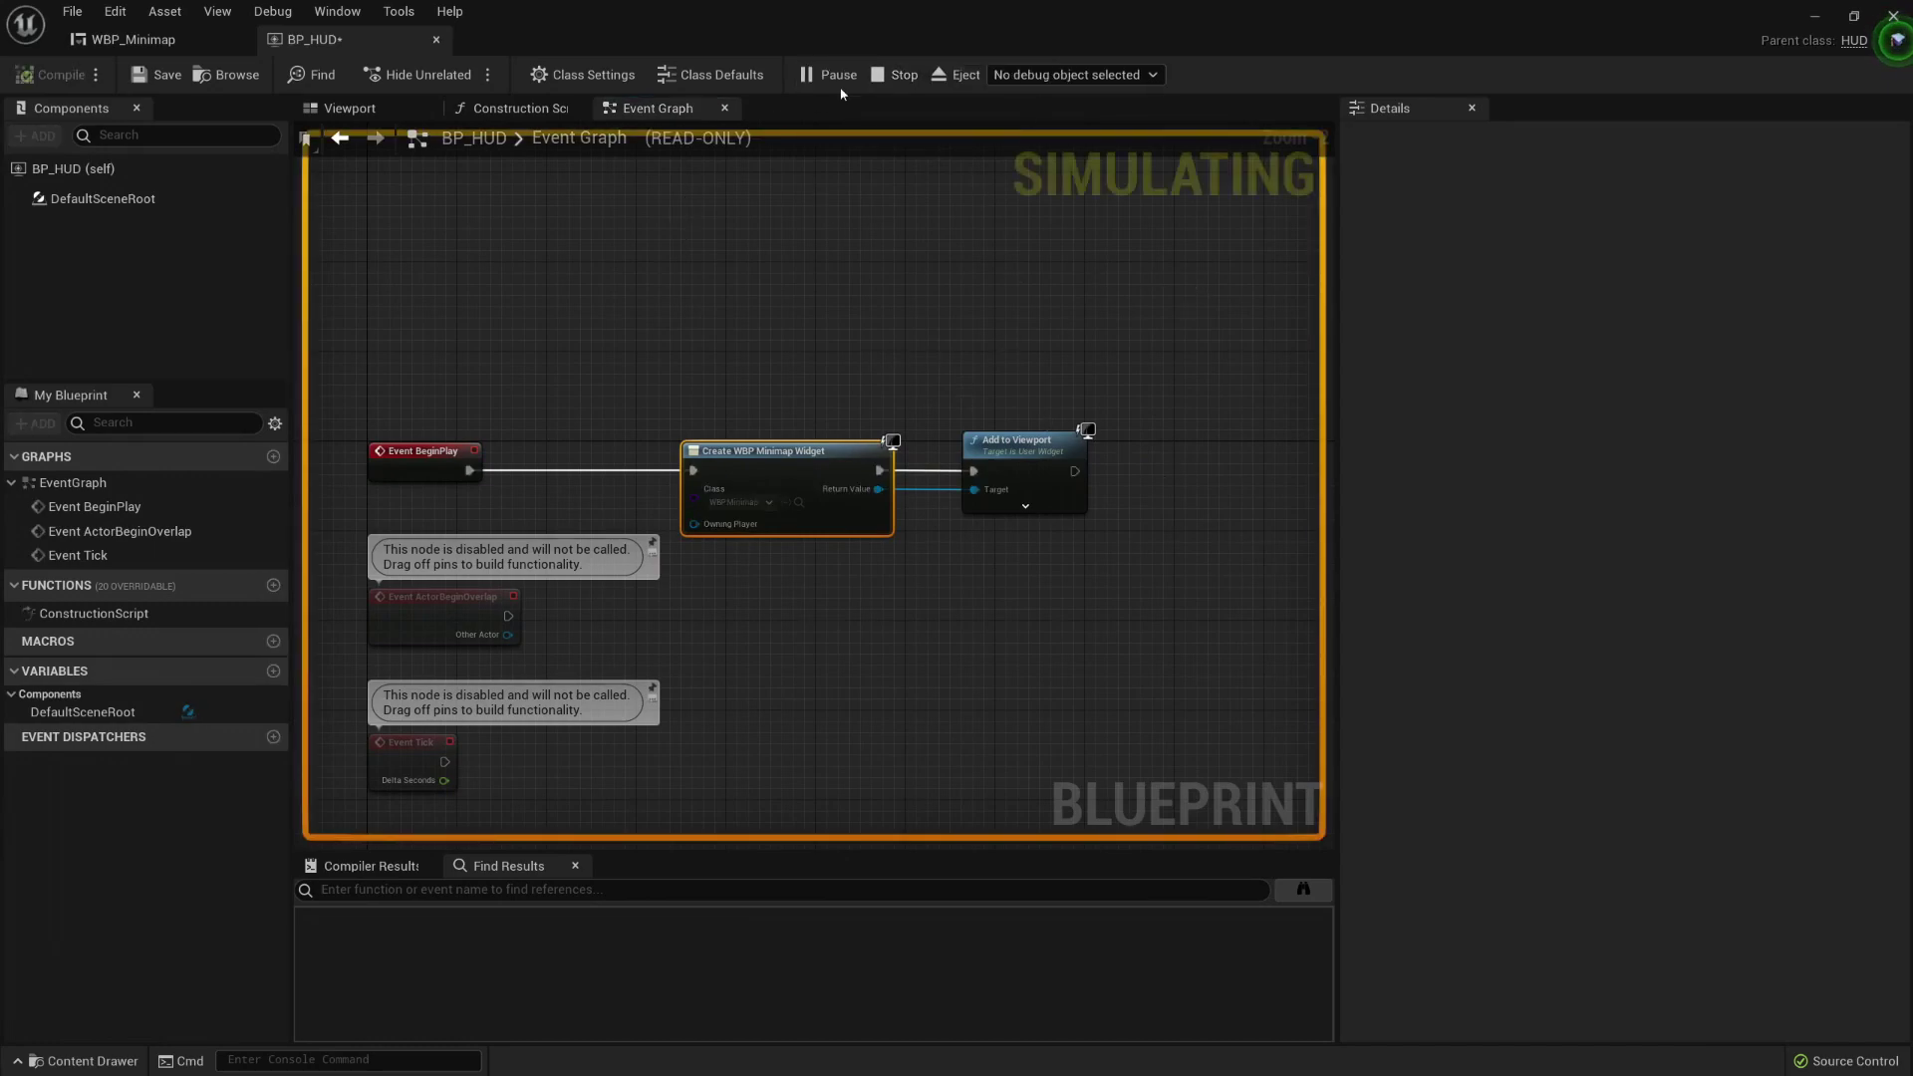
{"action": "left_click", "coordinate": [894, 80]}
{"action": "left_click", "coordinate": [866, 76]}
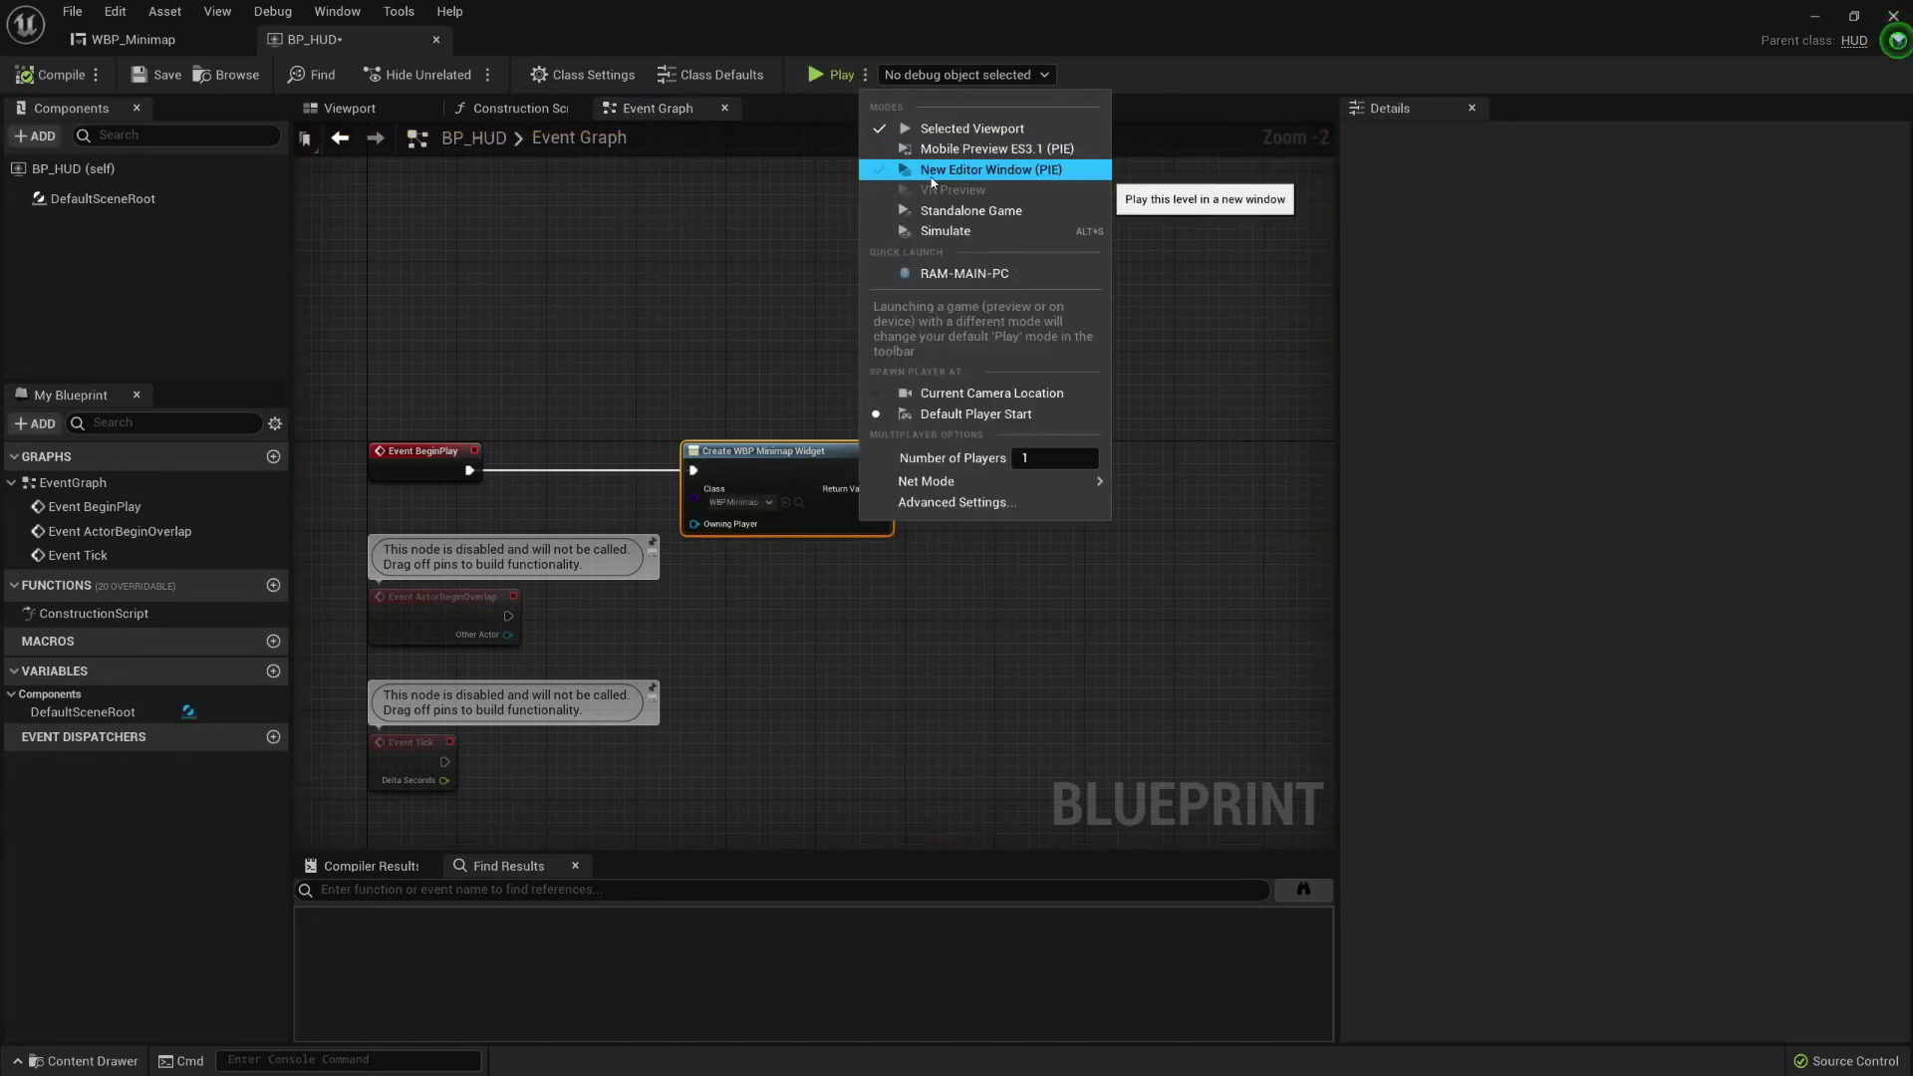
{"action": "left_click", "coordinate": [933, 172]}
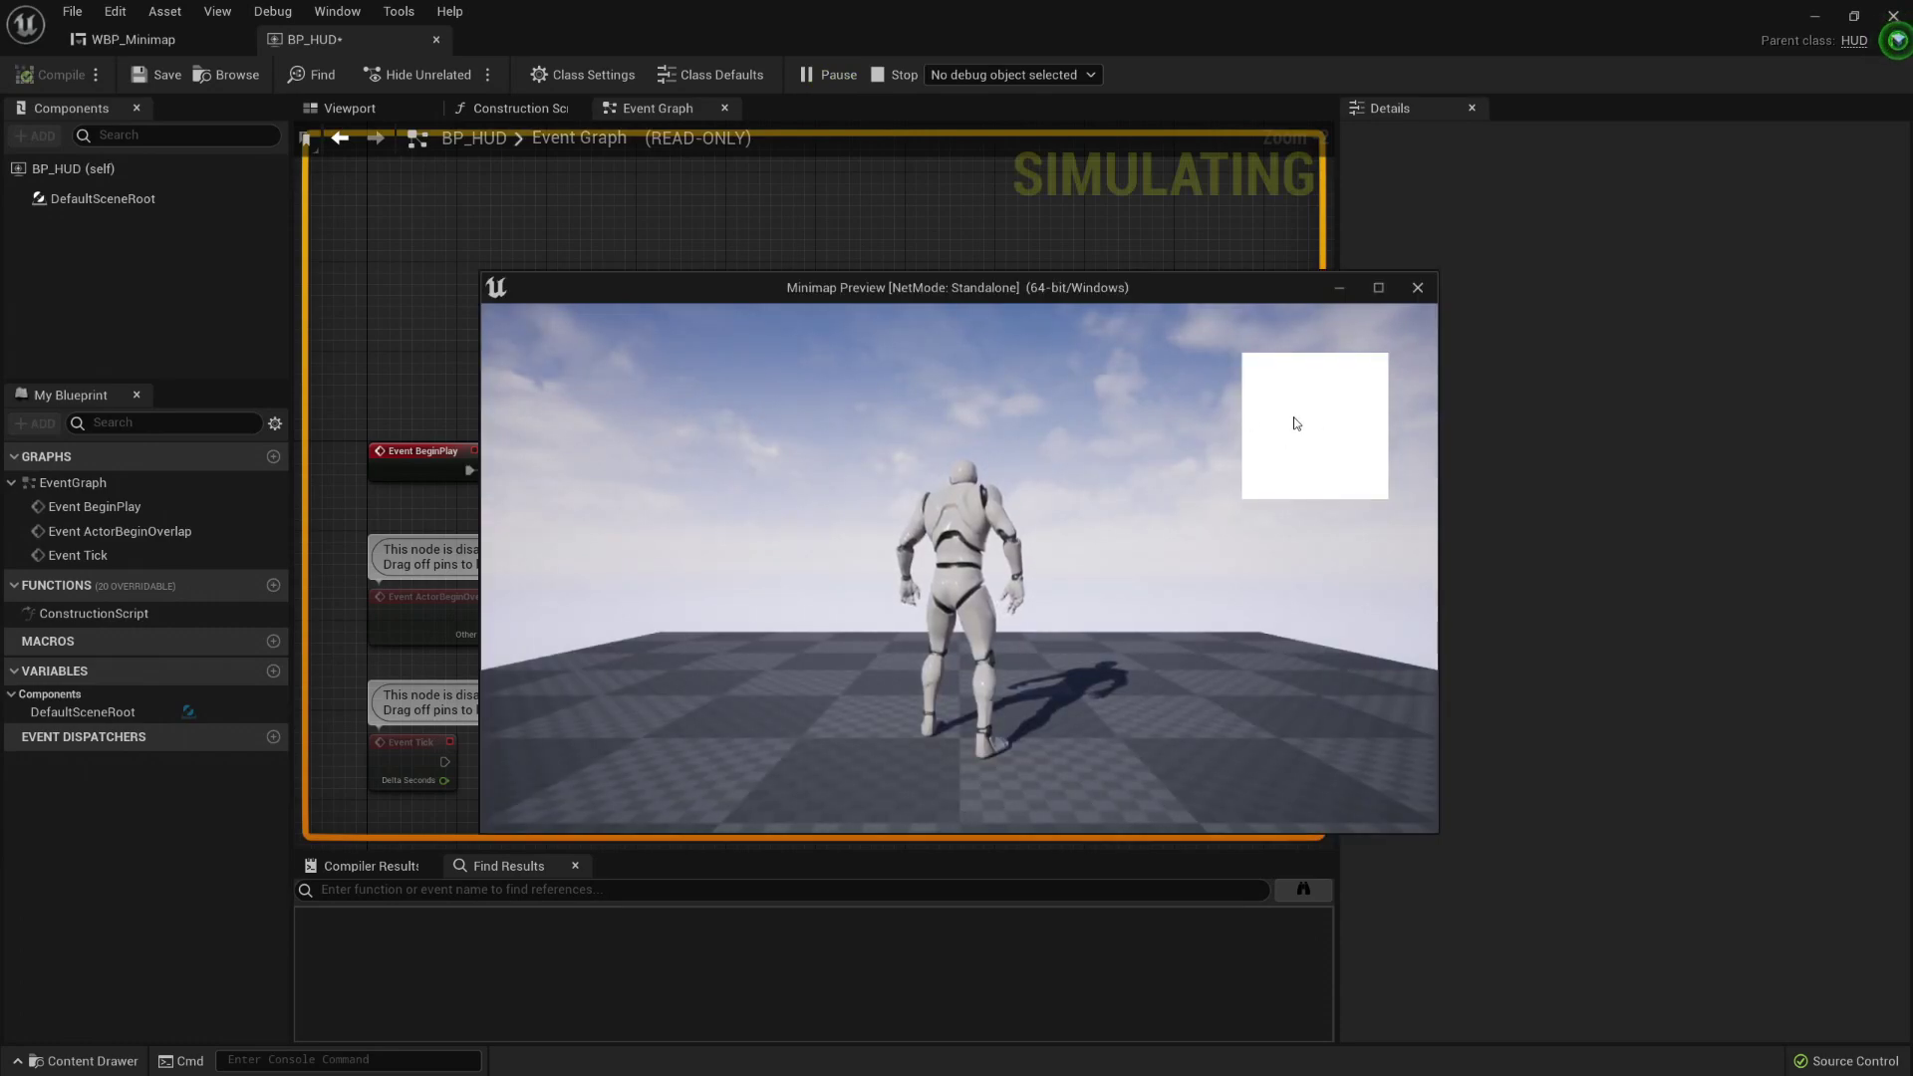
{"action": "key", "text": "Escape"}
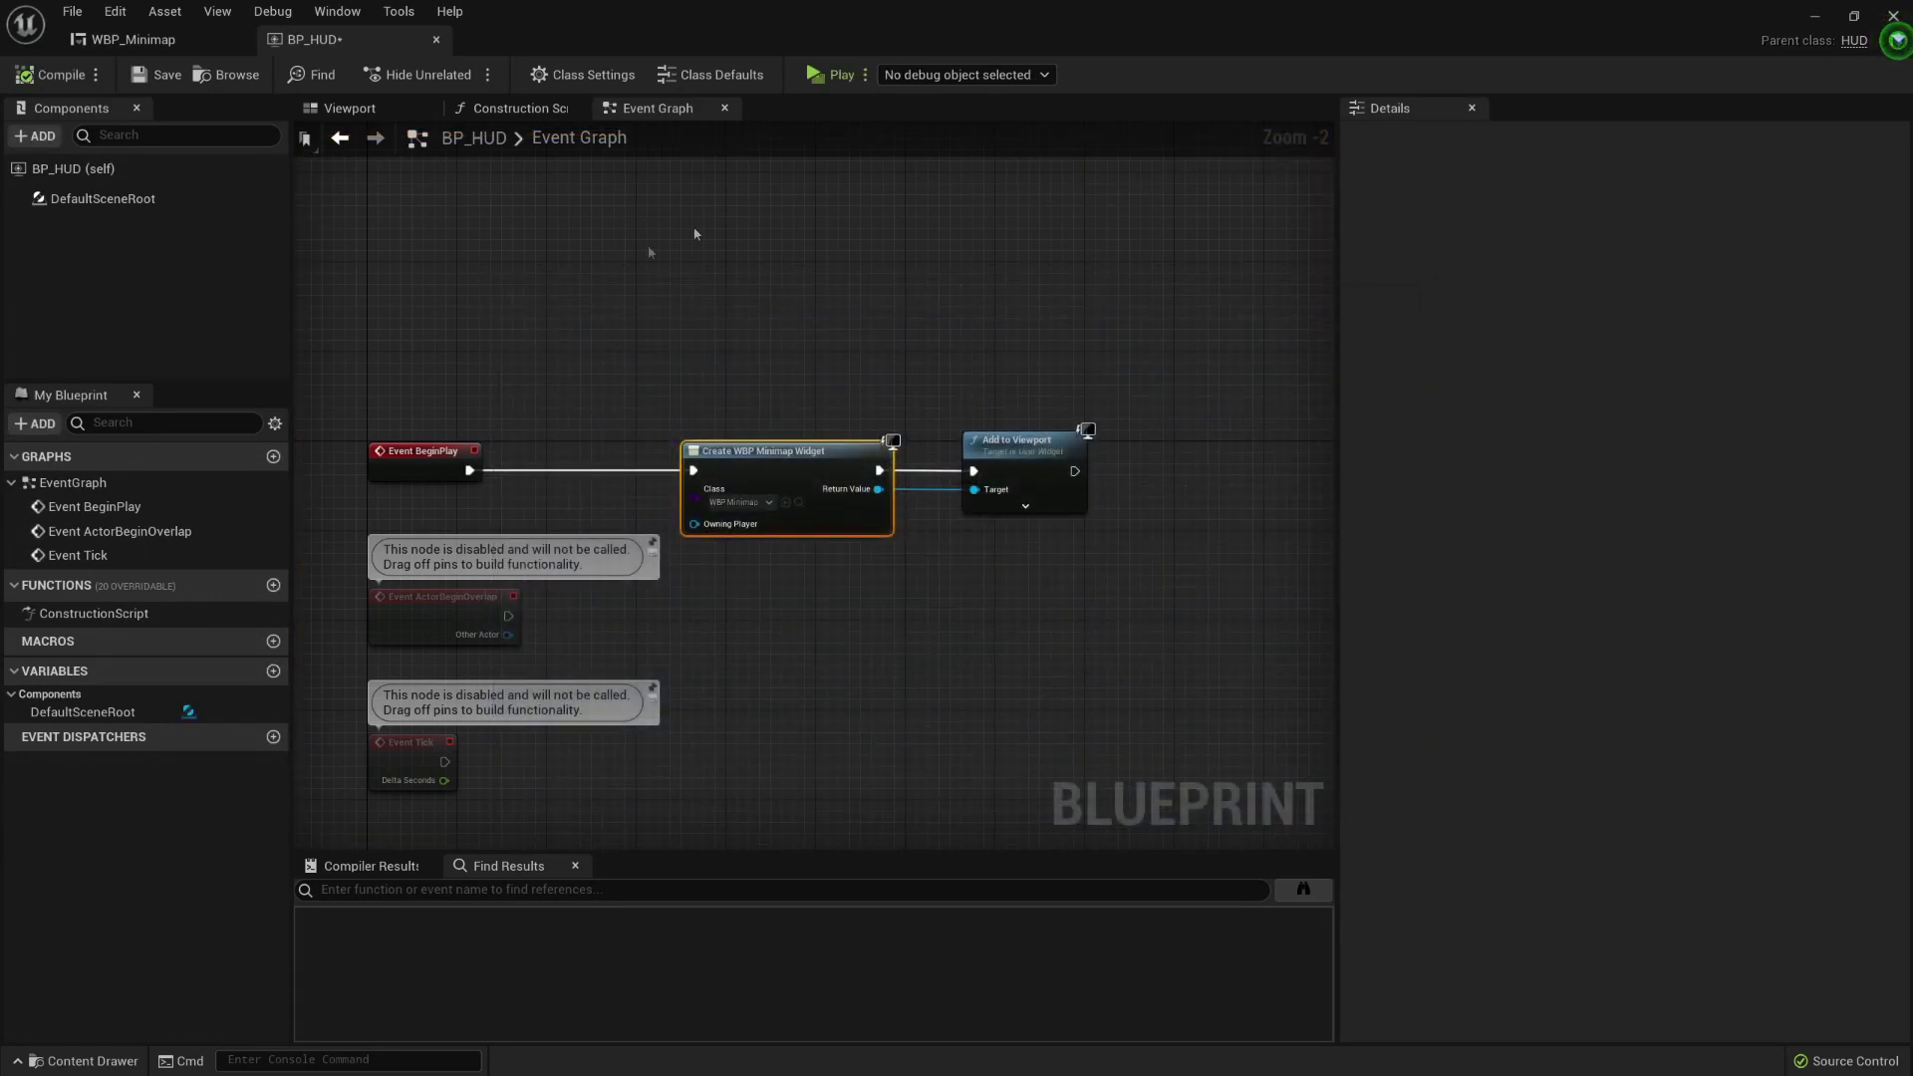
Step: Open the ThirdPersonCharacter Blueprint from the project content and bring up its viewport
{"action": "left_click", "coordinate": [1814, 16]}
{"action": "key", "text": "ctrl+space"}
{"action": "left_click", "coordinate": [122, 902]}
{"action": "left_click", "coordinate": [107, 887]}
{"action": "left_click", "coordinate": [178, 902]}
{"action": "double_click", "coordinate": [384, 807]}
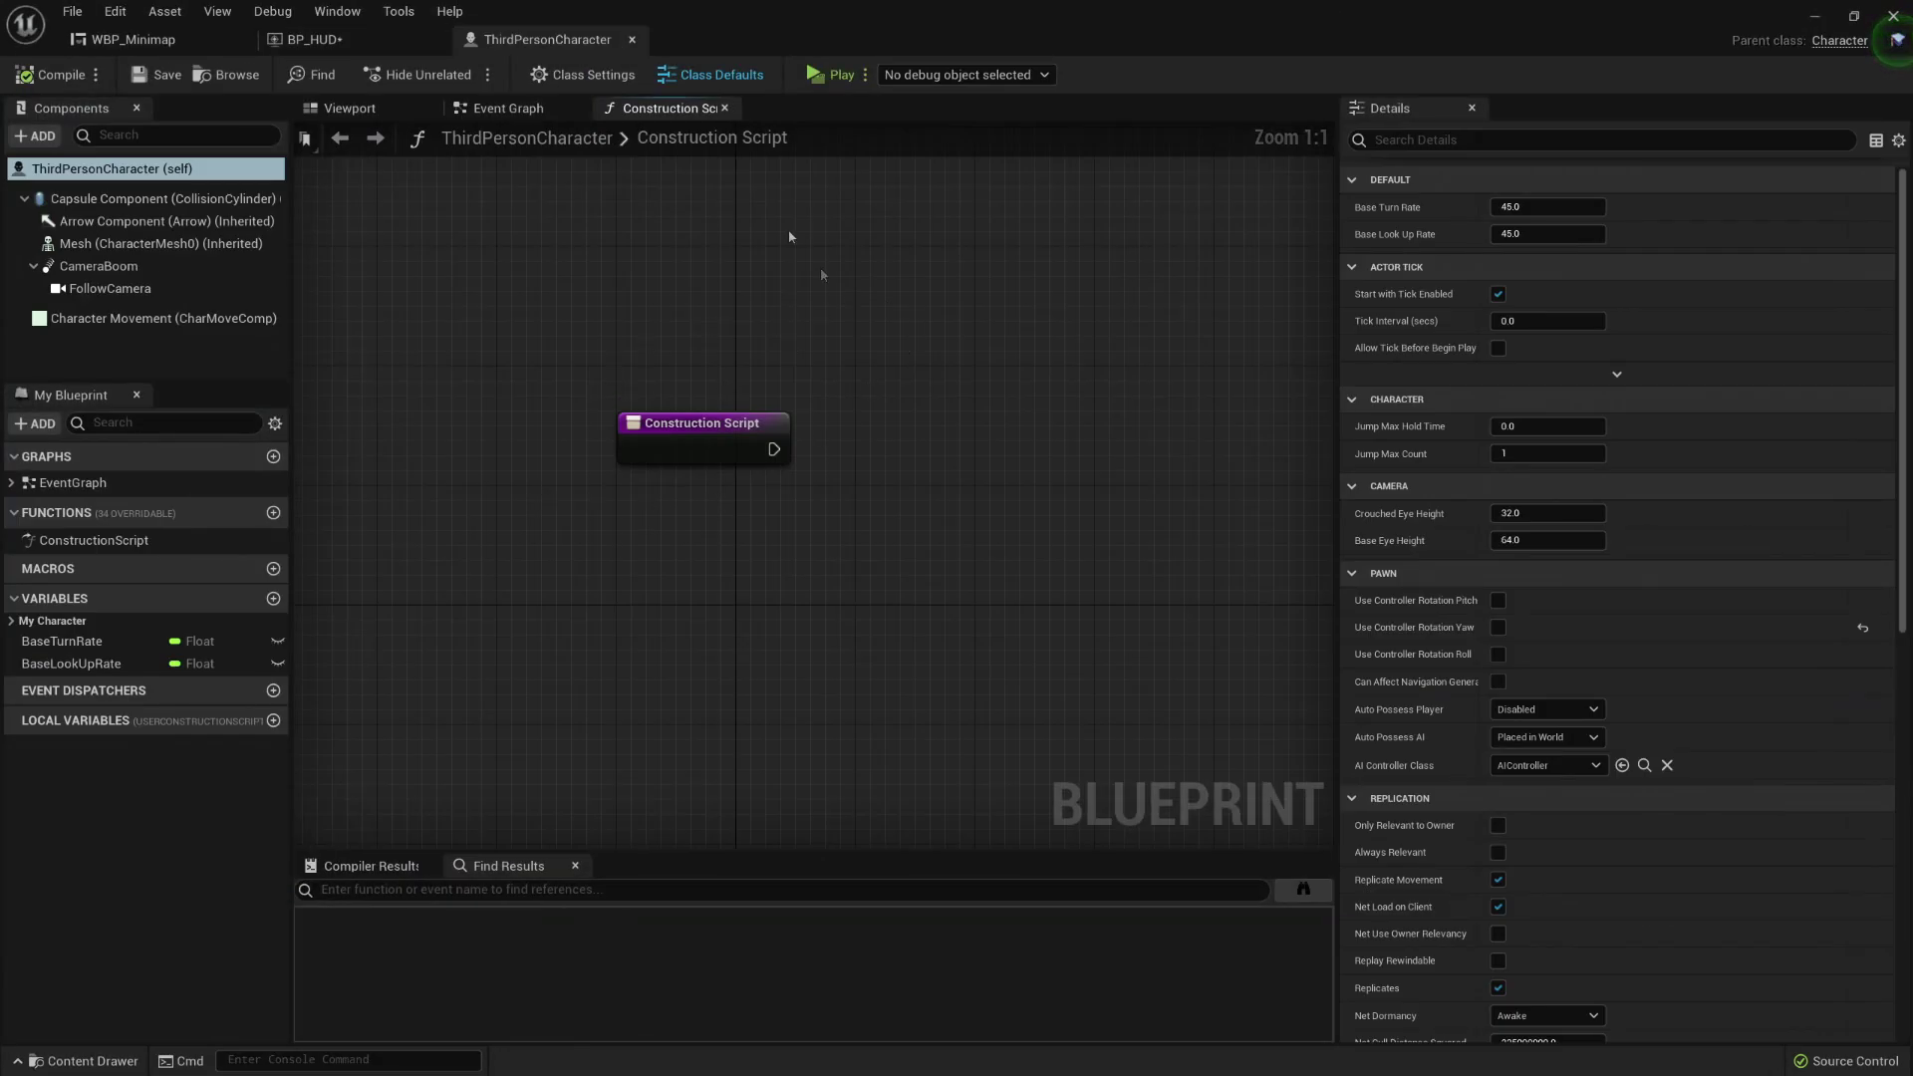
{"action": "left_click", "coordinate": [344, 107]}
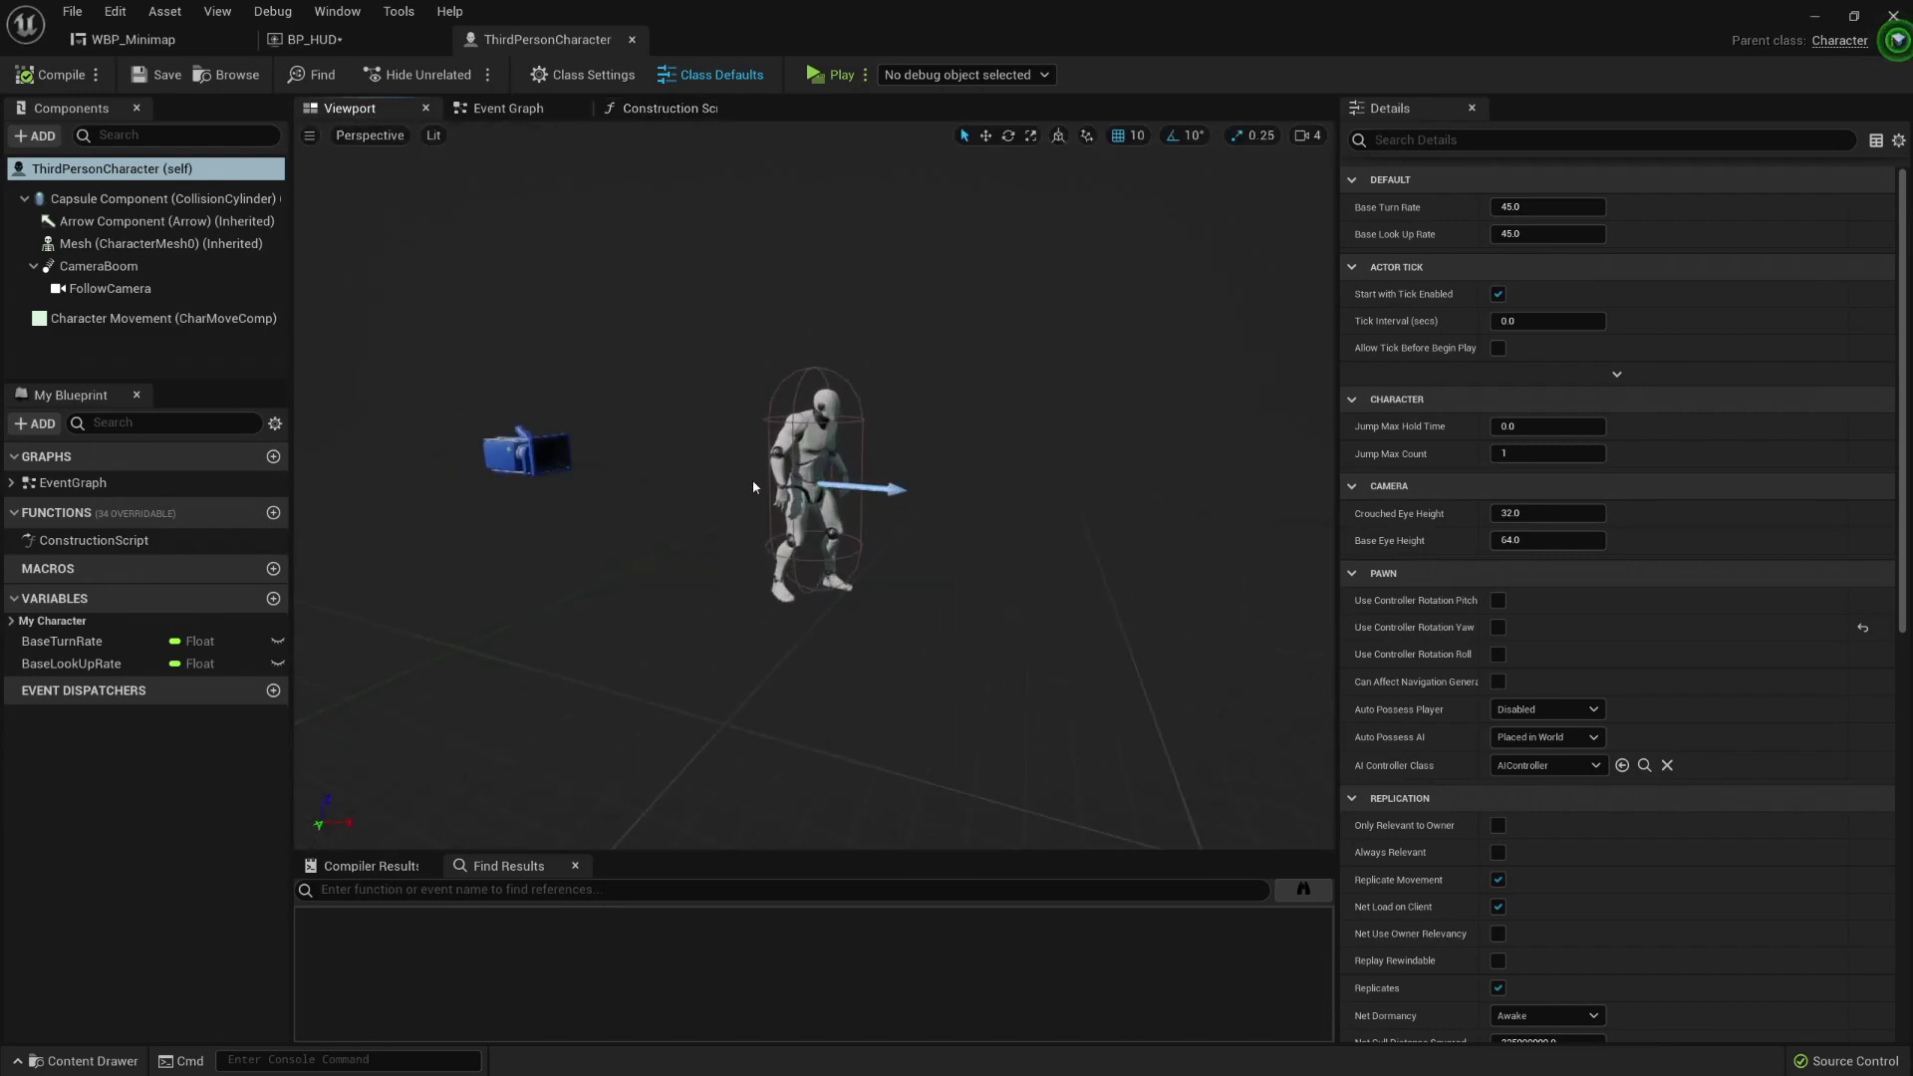
{"action": "scroll", "coordinate": [751, 480], "scroll_direction": "down", "scroll_amount": 3}
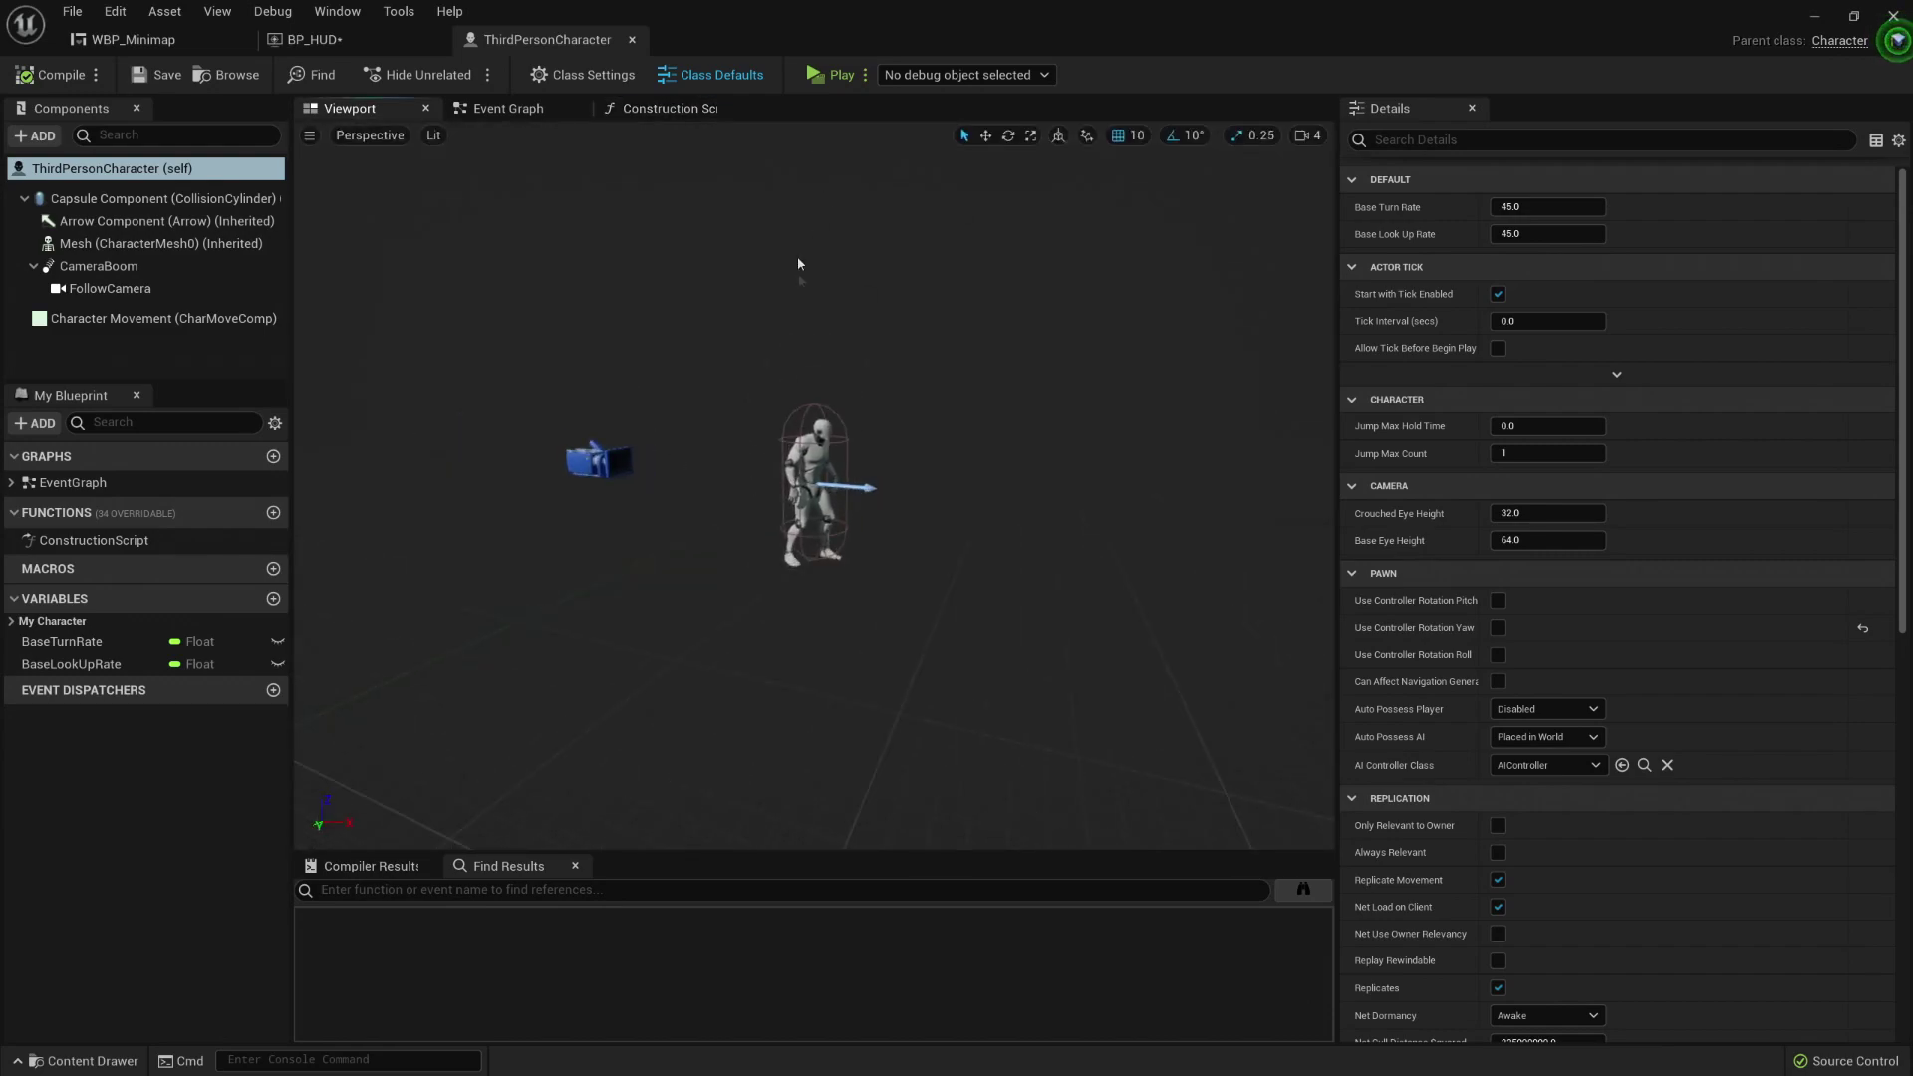
{"action": "mouse_move", "coordinate": [900, 487]}
{"action": "right_mouse_down"}
{"action": "mouse_move", "coordinate": [937, 520]}
{"action": "mouse_move", "coordinate": [887, 471]}
{"action": "mouse_move", "coordinate": [915, 502]}
{"action": "right_mouse_up"}
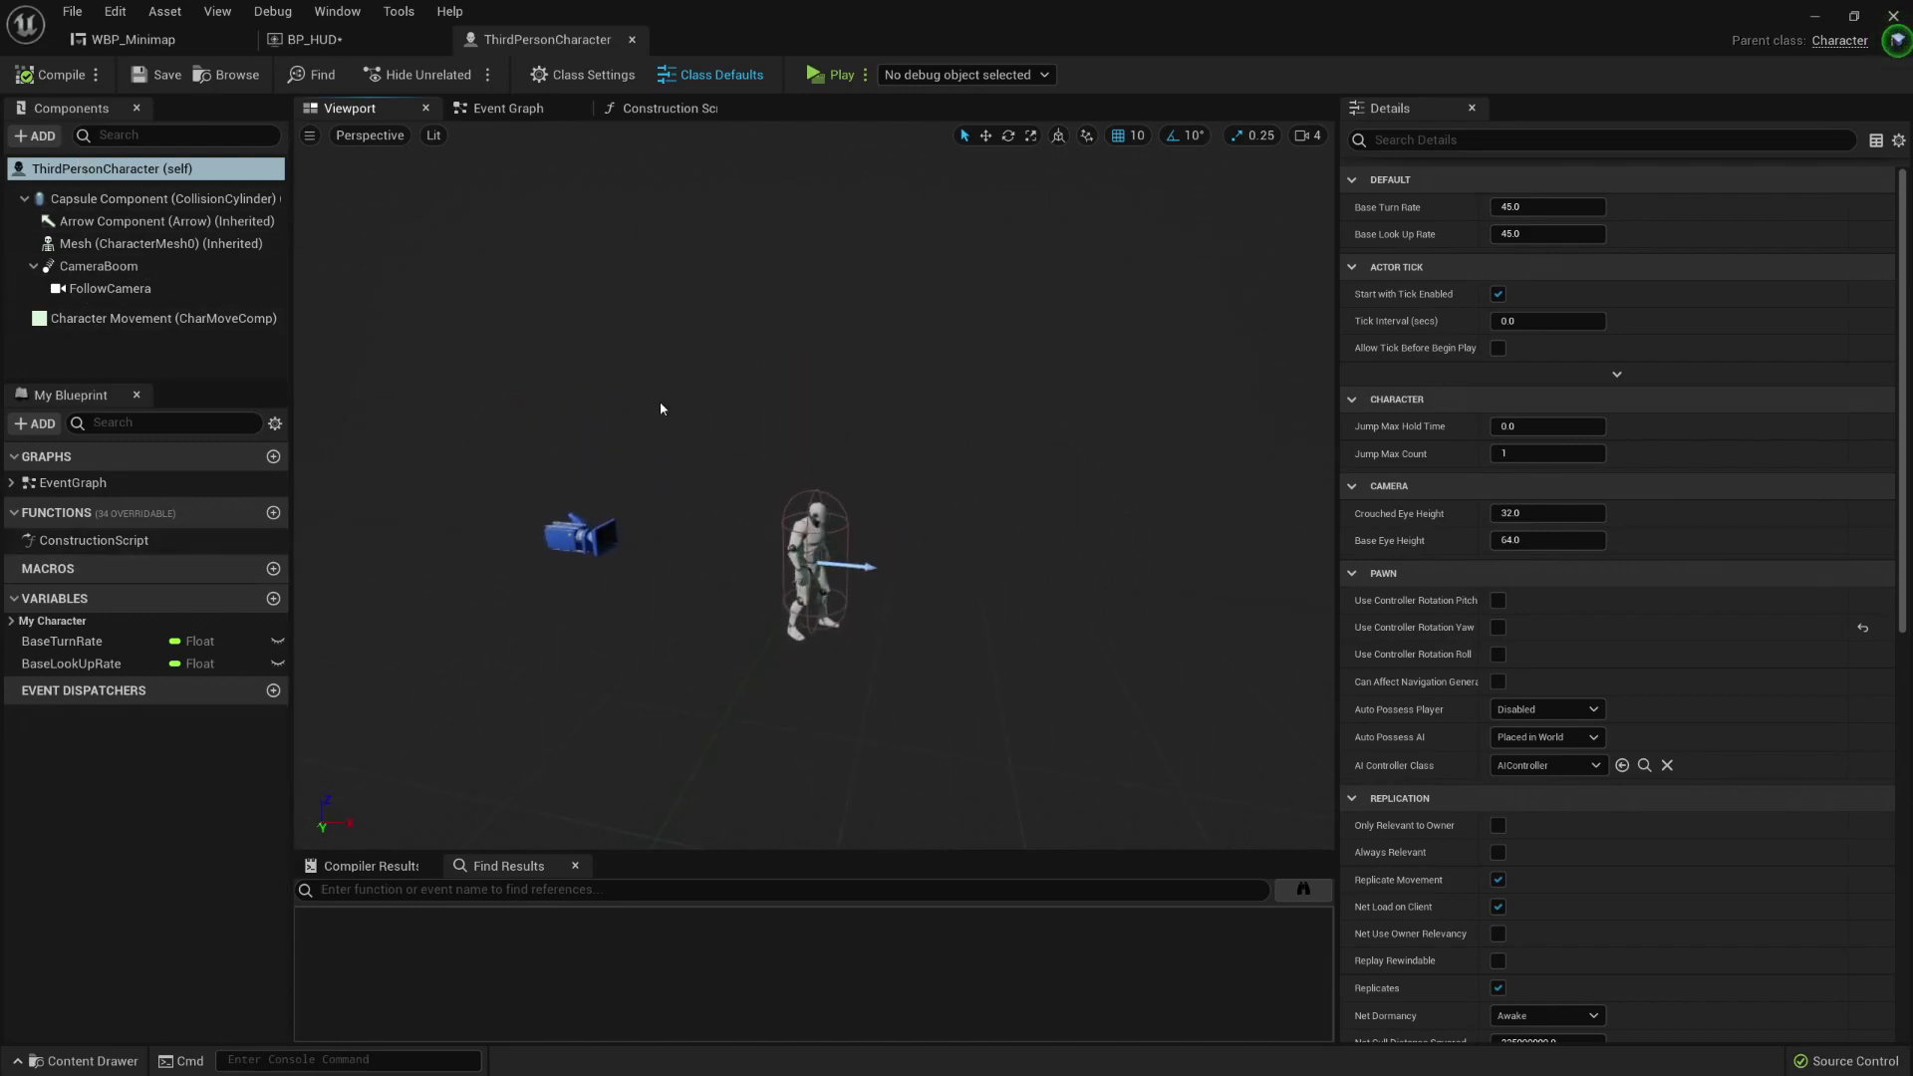
Step: Add a Scene Capture Component 2D to the character
{"action": "left_click", "coordinate": [36, 136]}
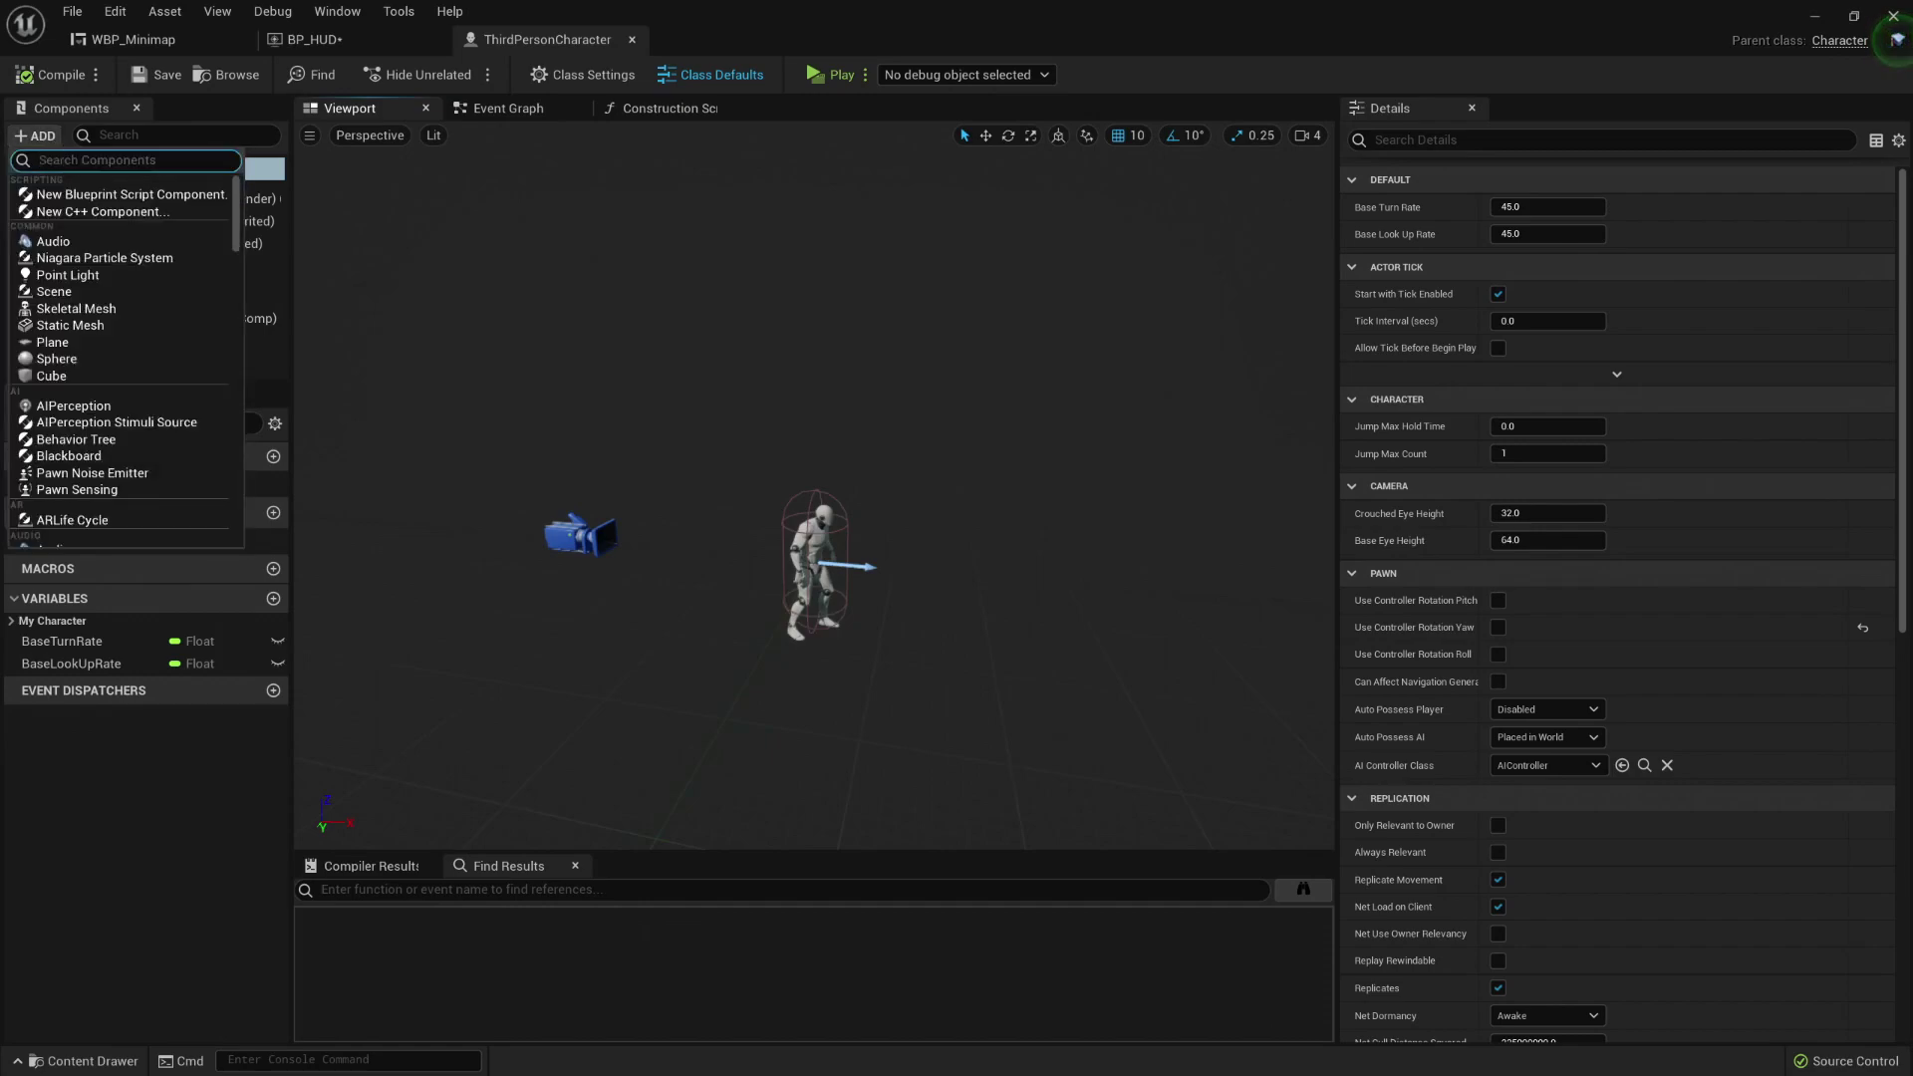
{"action": "type", "text": "scen"}
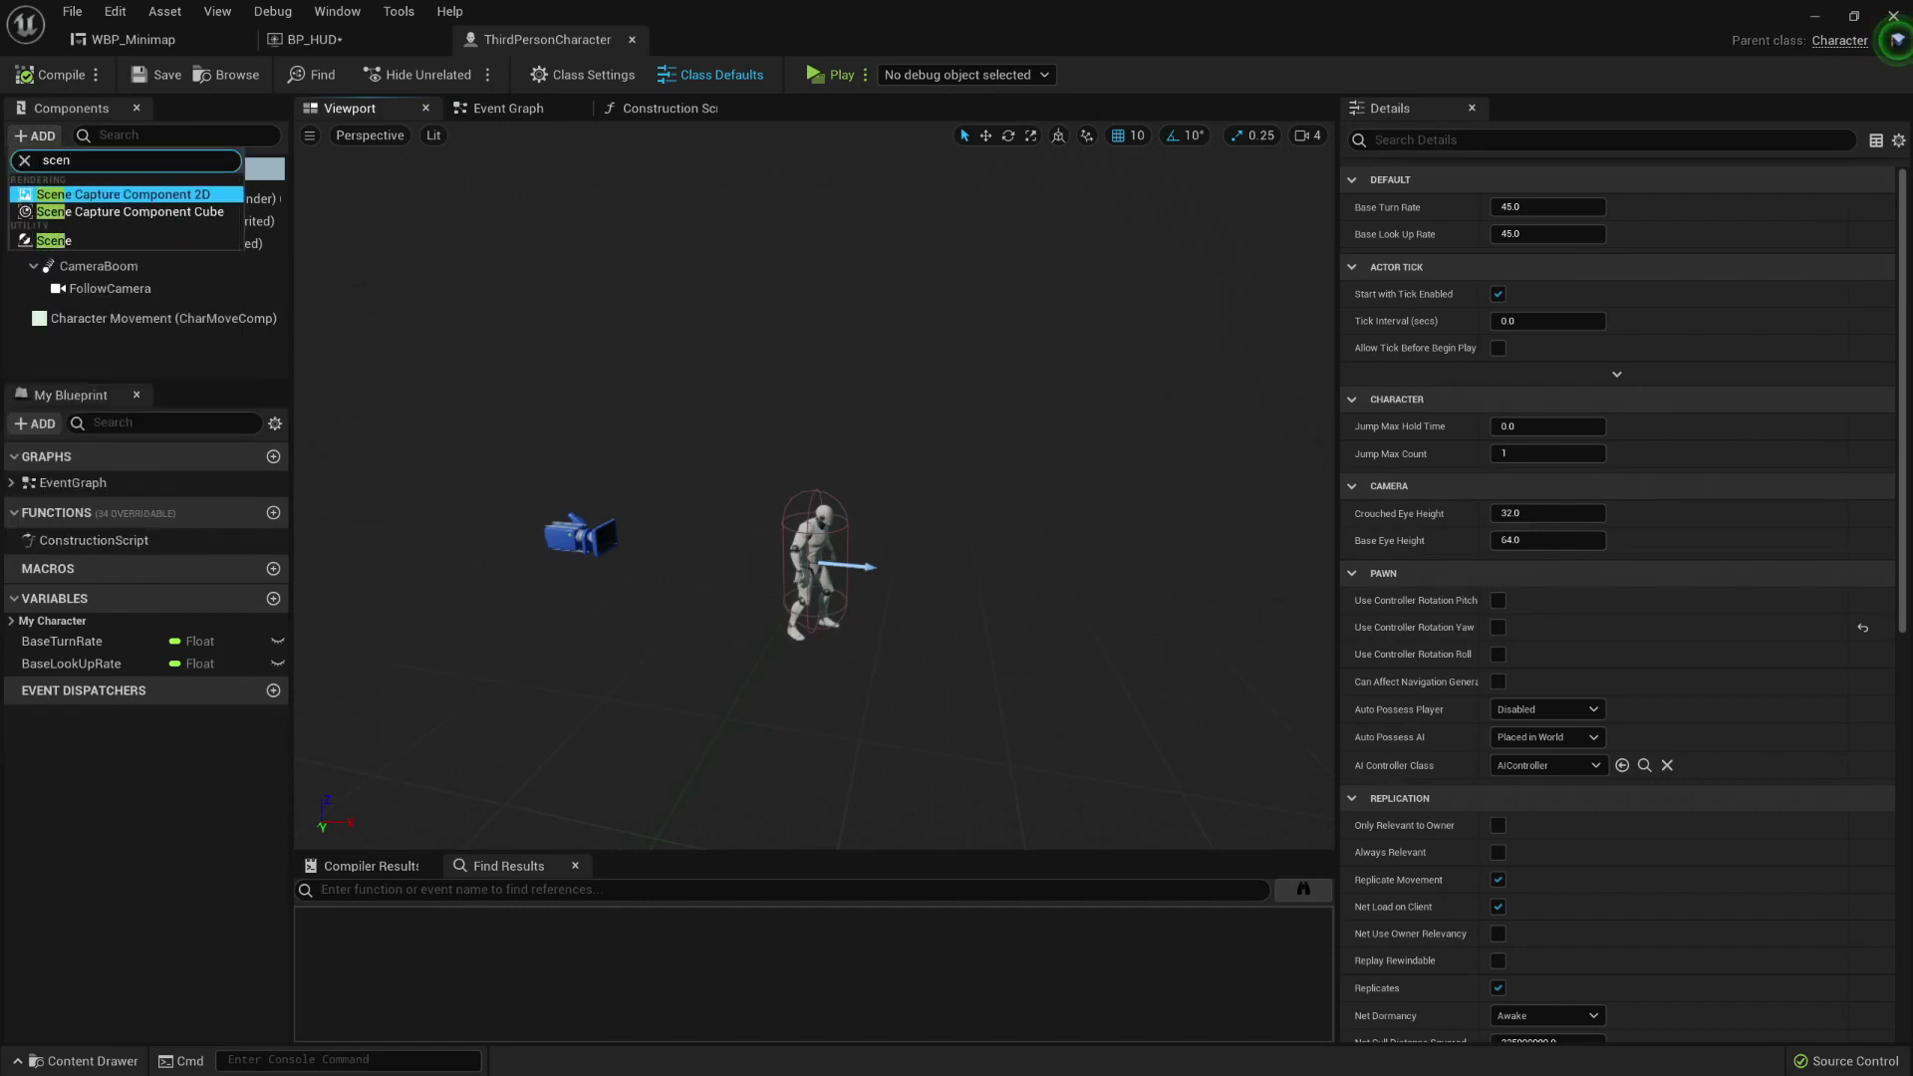
{"action": "left_click", "coordinate": [119, 194]}
Step: Compare the scene capture component with the FollowCamera and CameraBoom, trying and undoing a move of the capture to 80 in Z
{"action": "left_click", "coordinate": [109, 289]}
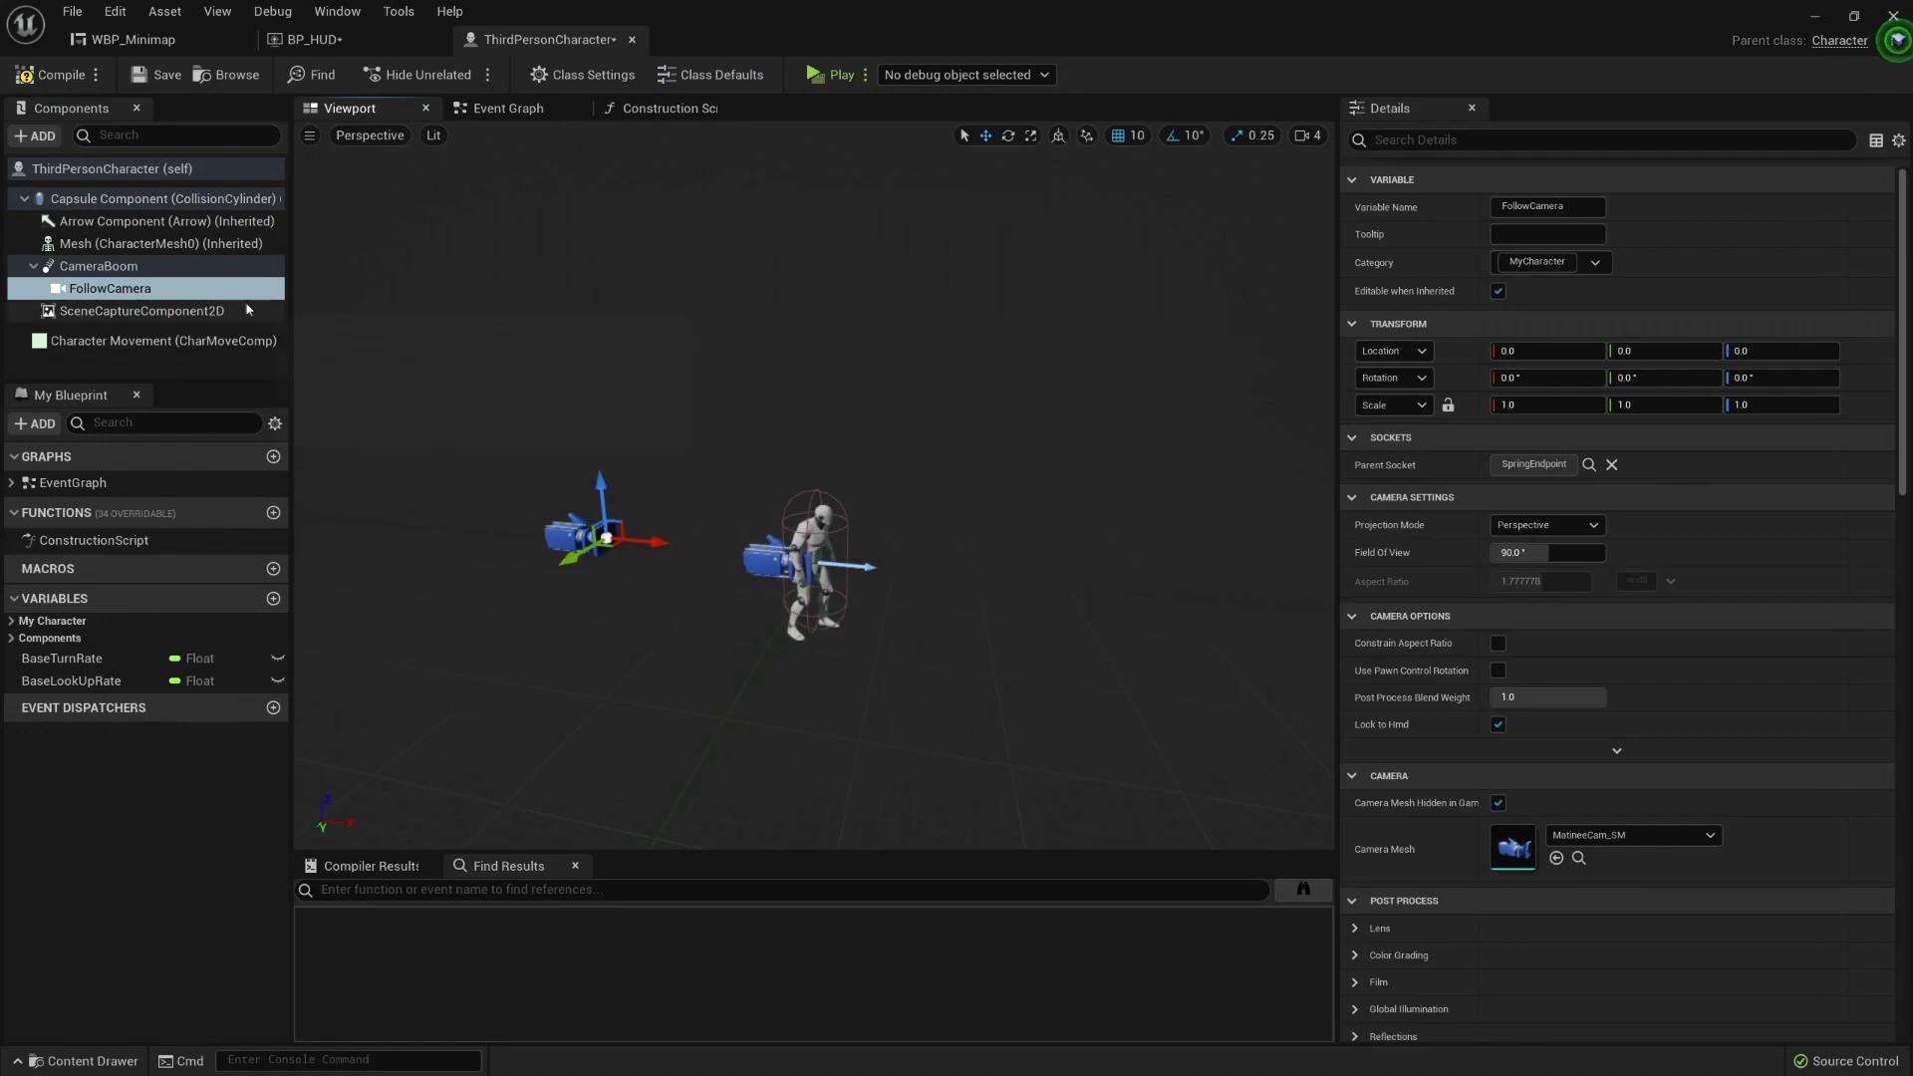
{"action": "left_click", "coordinate": [114, 311]}
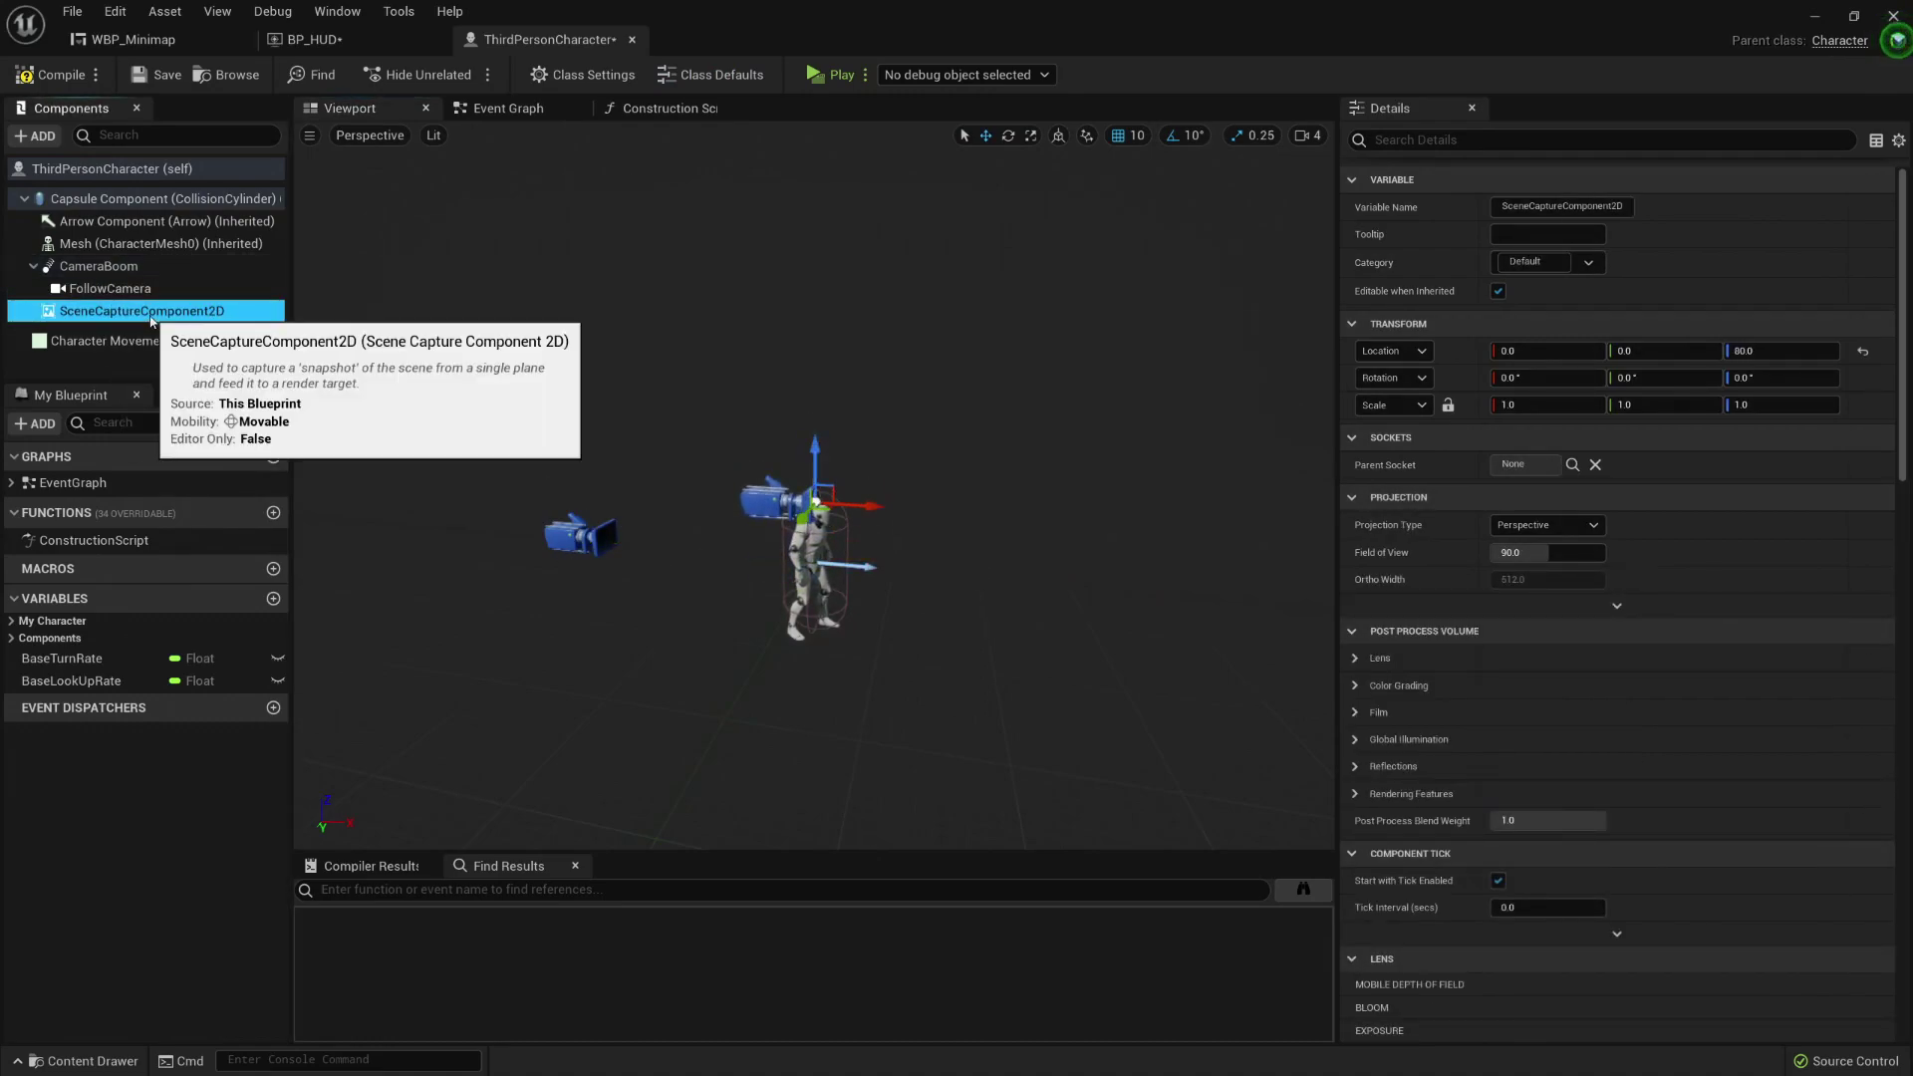
{"action": "key", "text": "ctrl+z"}
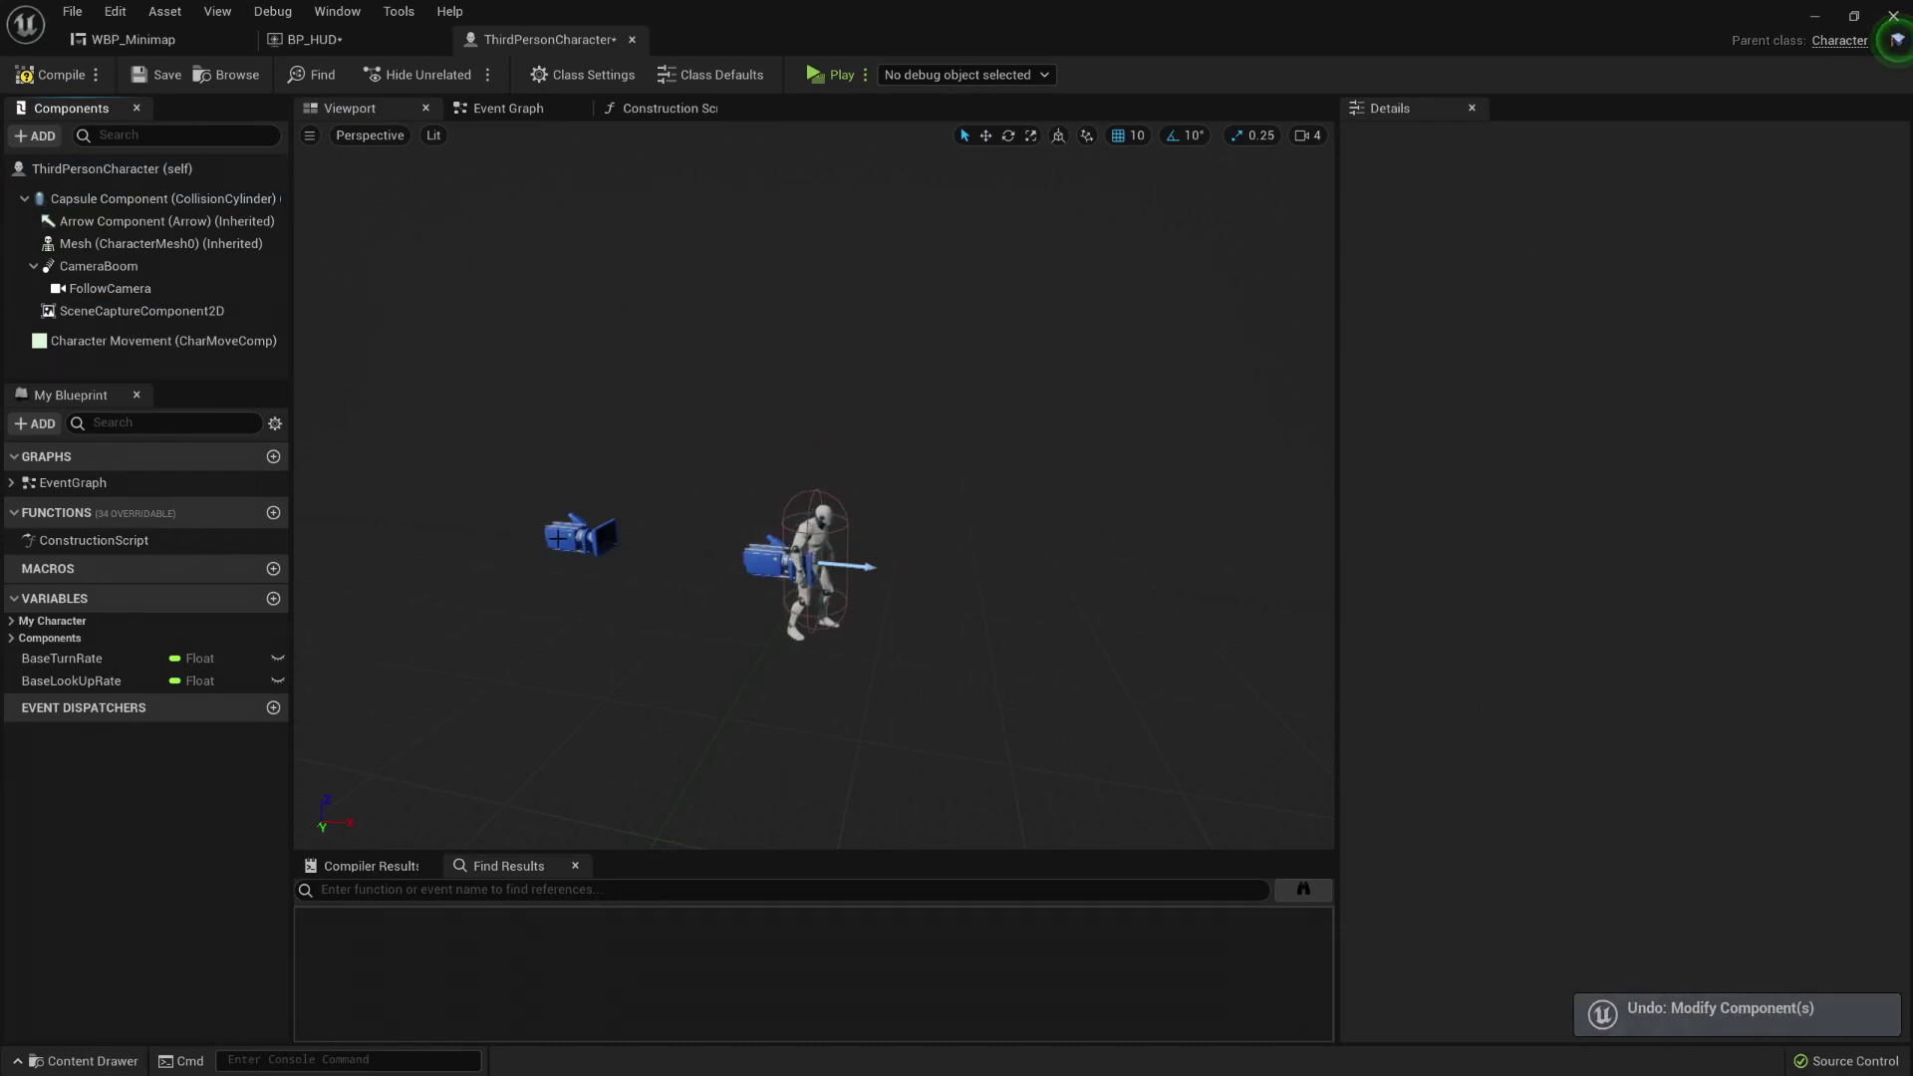
{"action": "left_click", "coordinate": [558, 539]}
{"action": "left_click", "coordinate": [129, 266]}
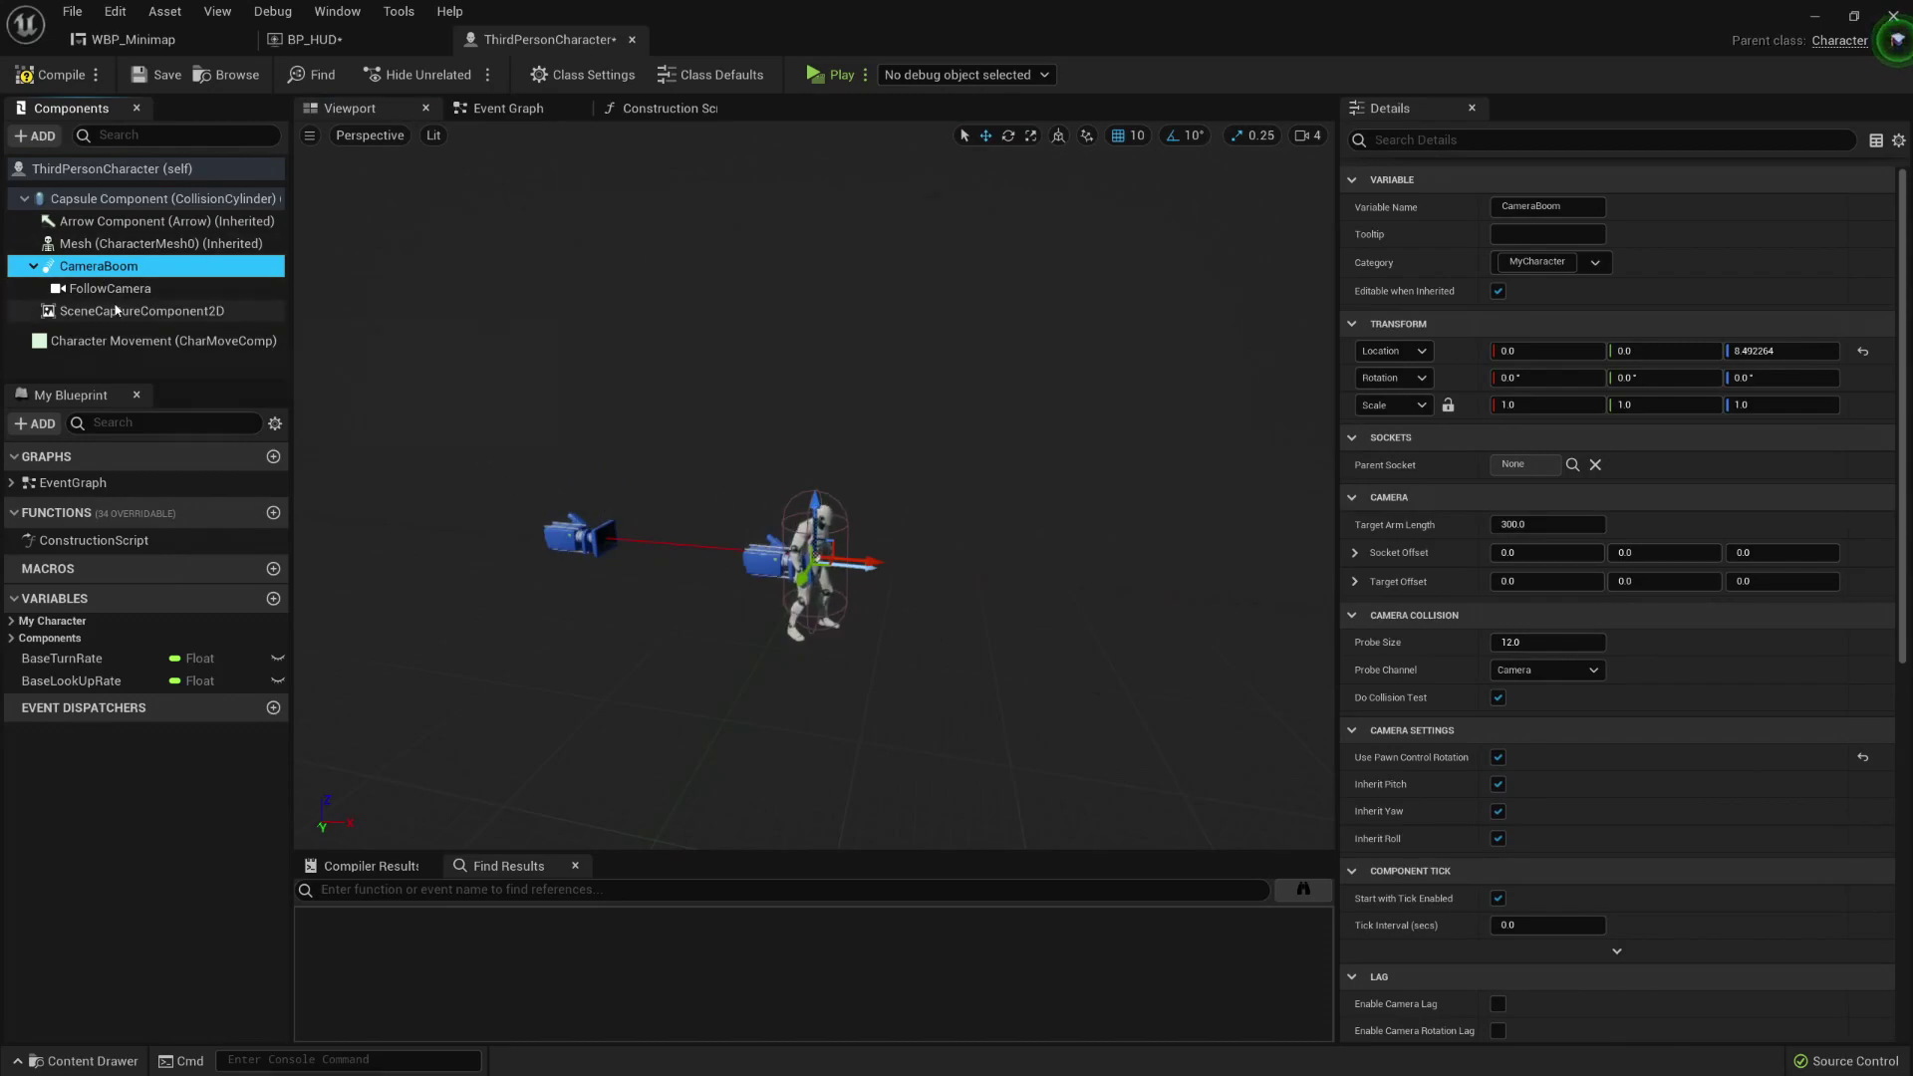
{"action": "left_click", "coordinate": [139, 311]}
Step: Add a Spring Arm component with its location reset to the origin and attach SceneCaptureComponent2D to it as a child
{"action": "left_click", "coordinate": [36, 135]}
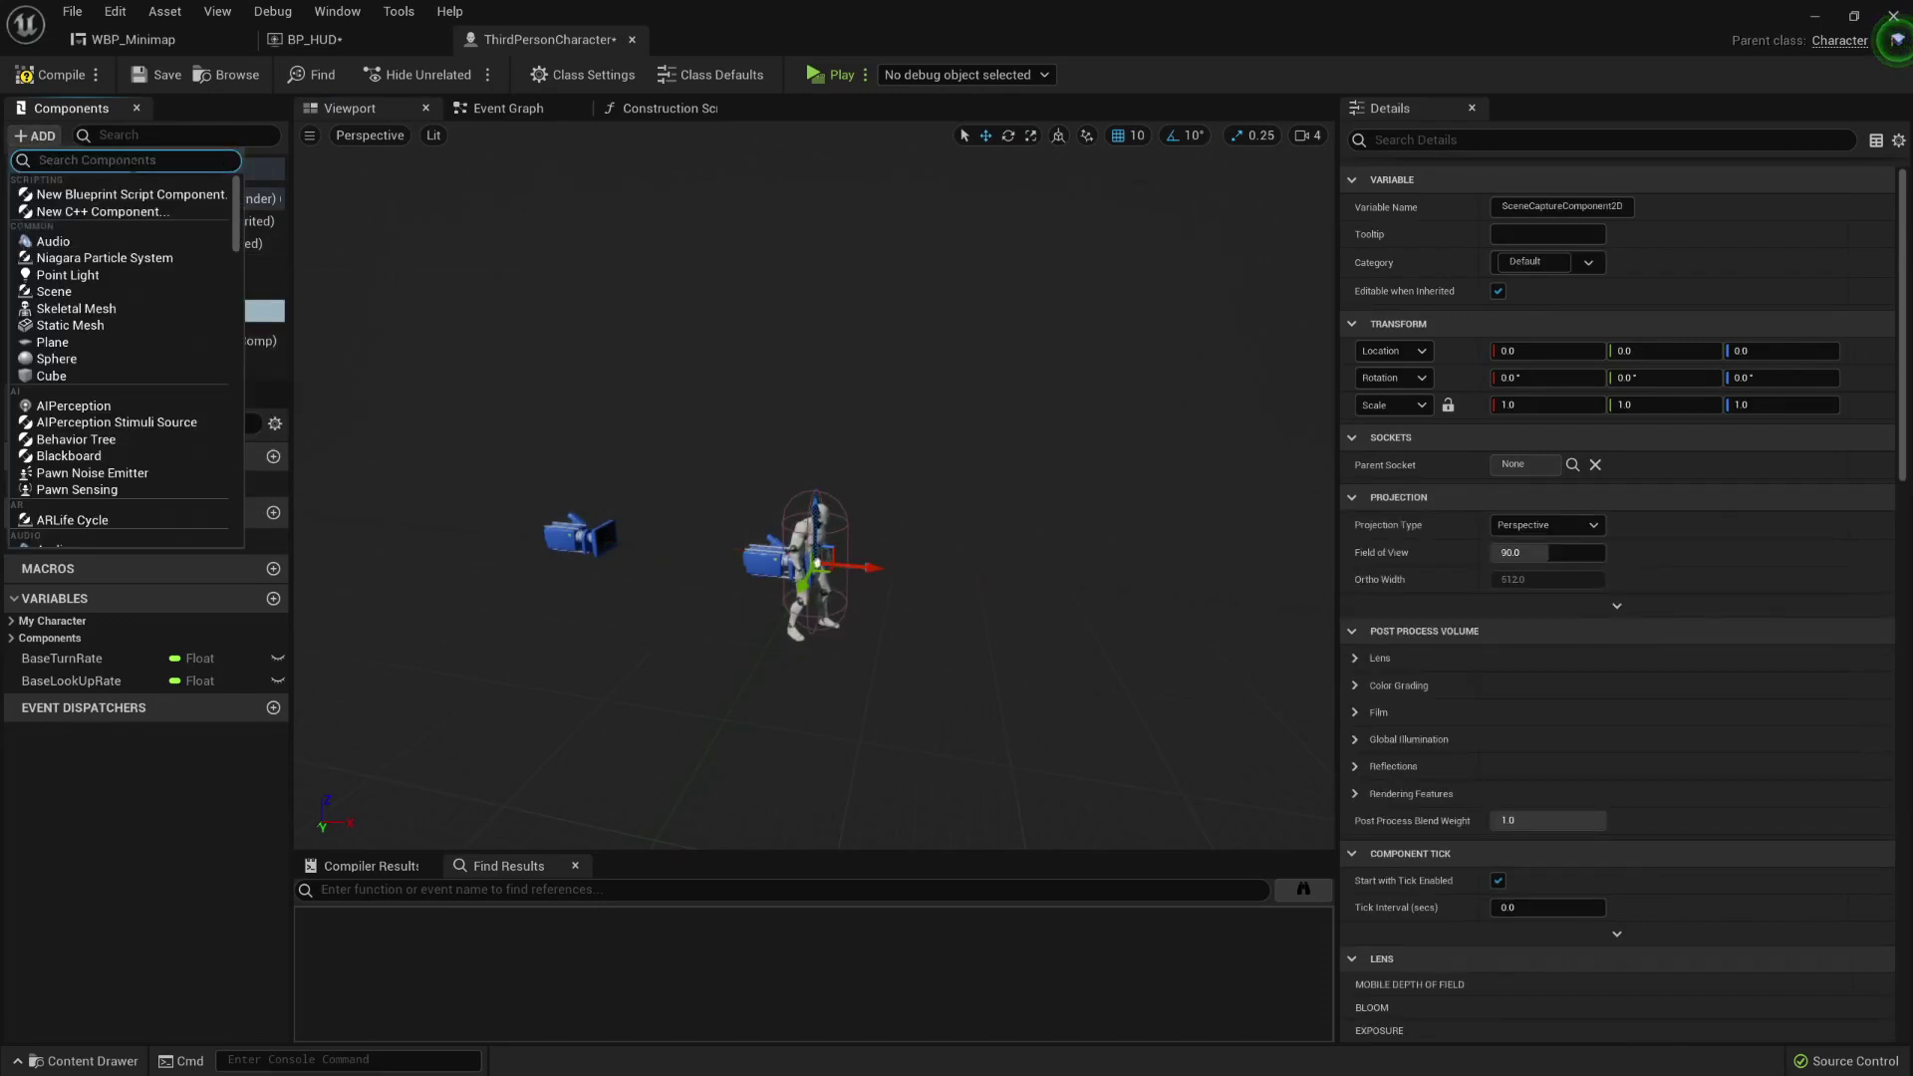
{"action": "type", "text": "spring"}
{"action": "key", "text": "Return"}
{"action": "key", "text": "Return"}
{"action": "left_click_drag", "start_coordinate": [100, 336], "coordinate": [62, 321]}
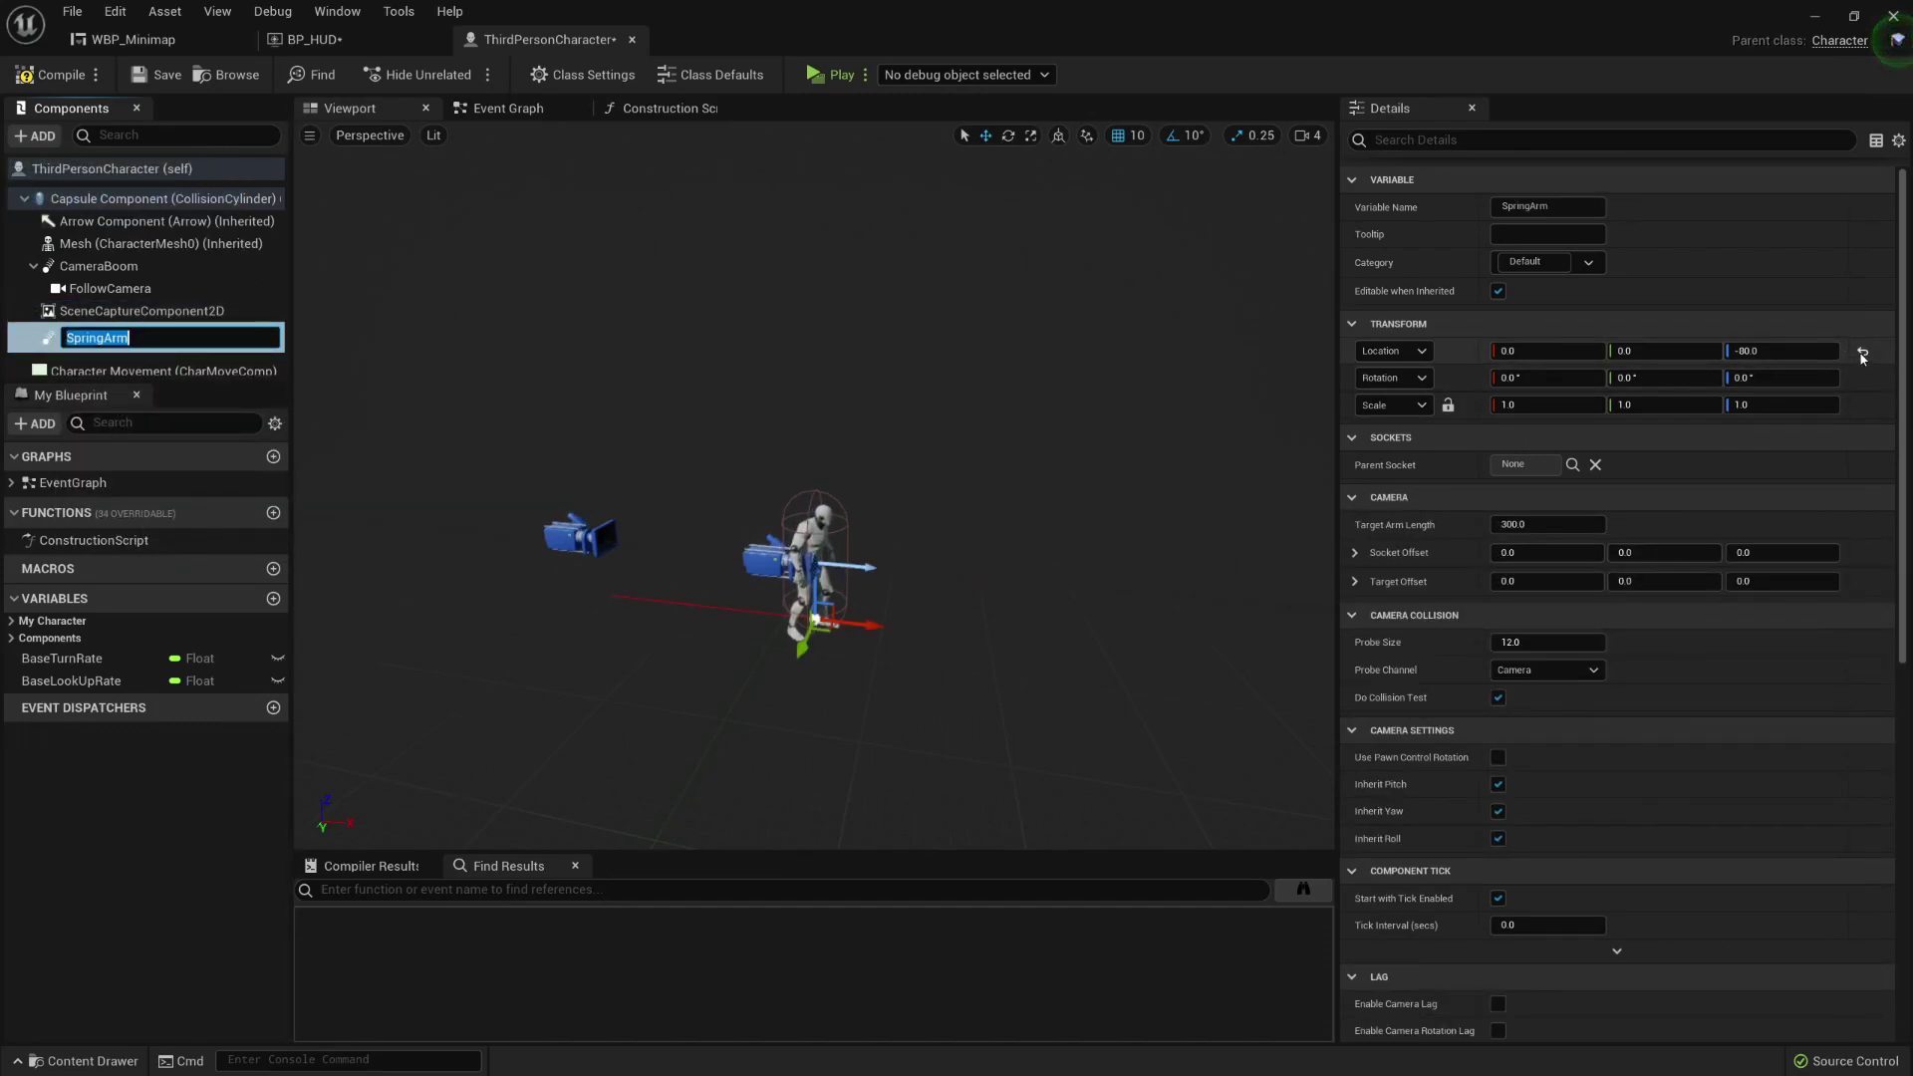
{"action": "left_click", "coordinate": [1863, 353]}
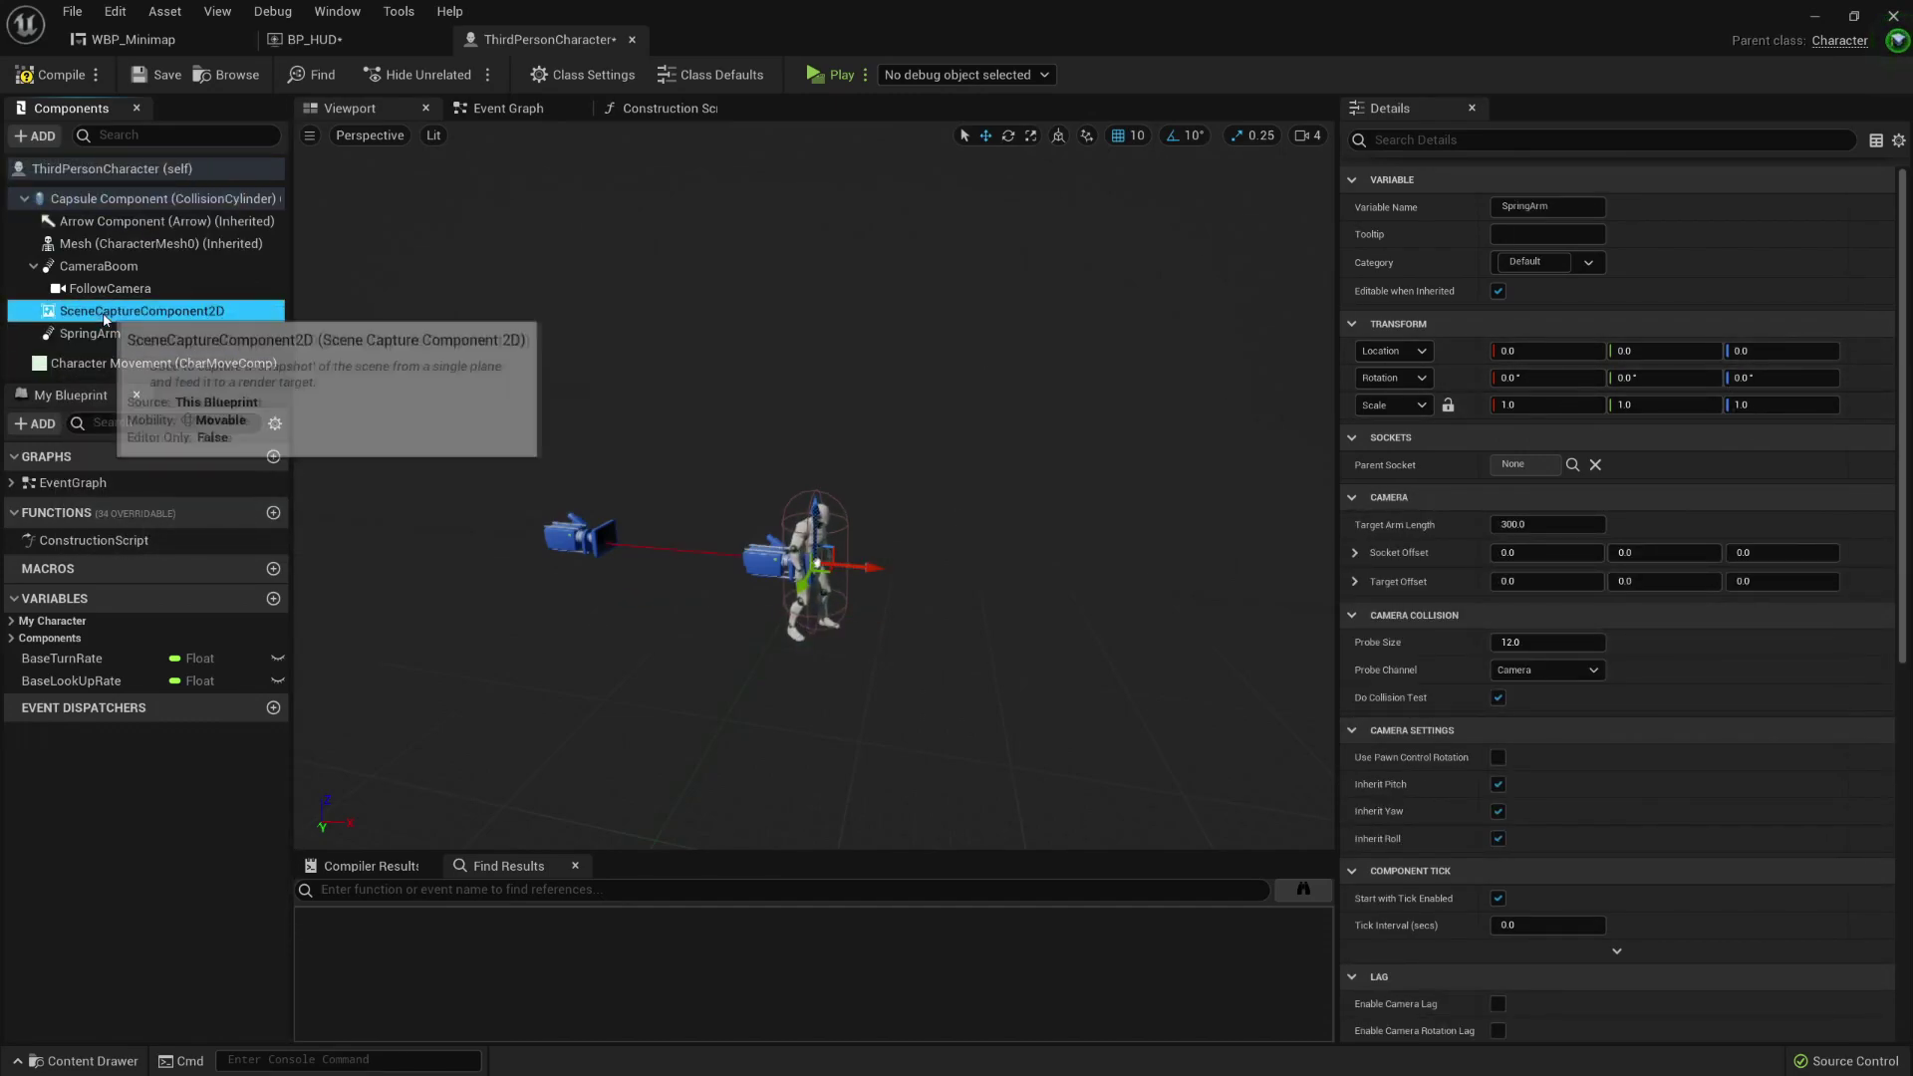
{"action": "left_click", "coordinate": [110, 310]}
{"action": "left_click_drag", "start_coordinate": [110, 310], "coordinate": [99, 335]}
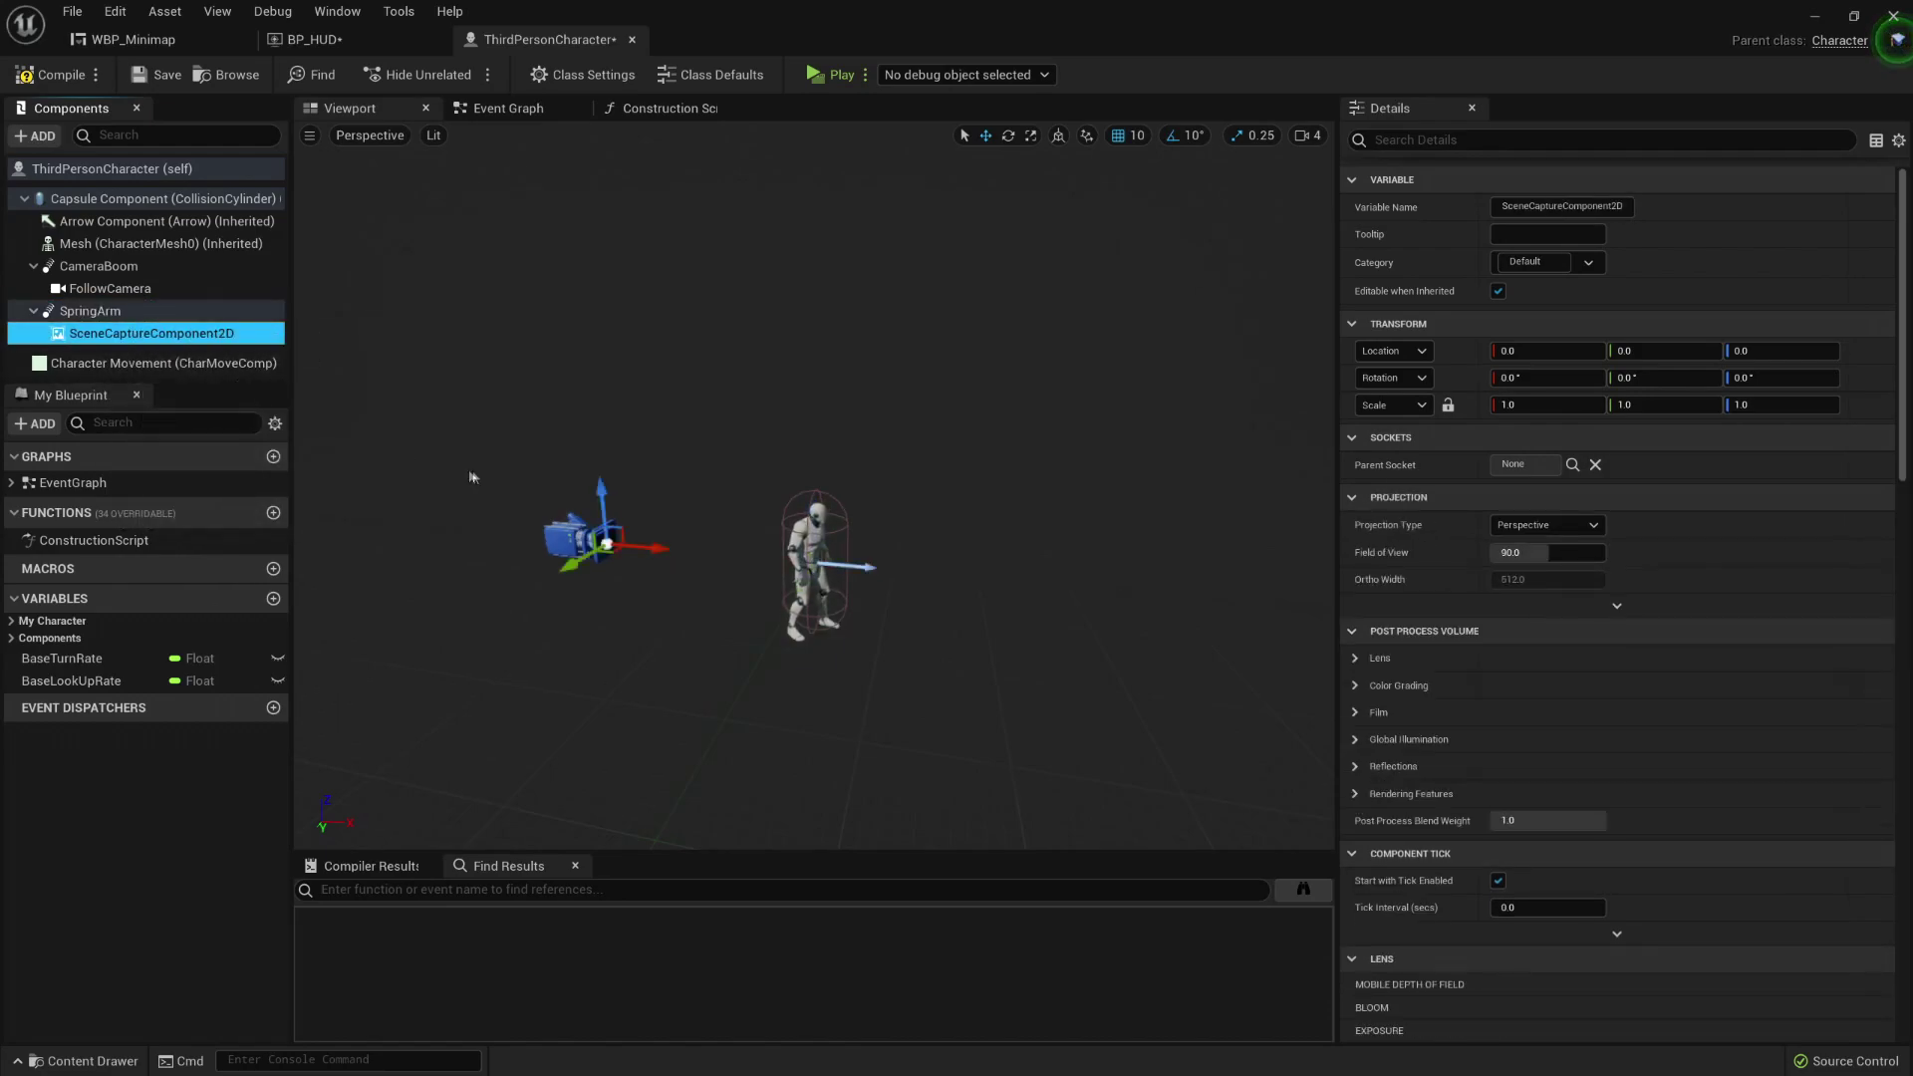
Step: Rotate the spring arm to -90° in pitch so the scene capture looks straight down on the character, and compile the Blueprint
{"action": "left_click", "coordinate": [179, 313]}
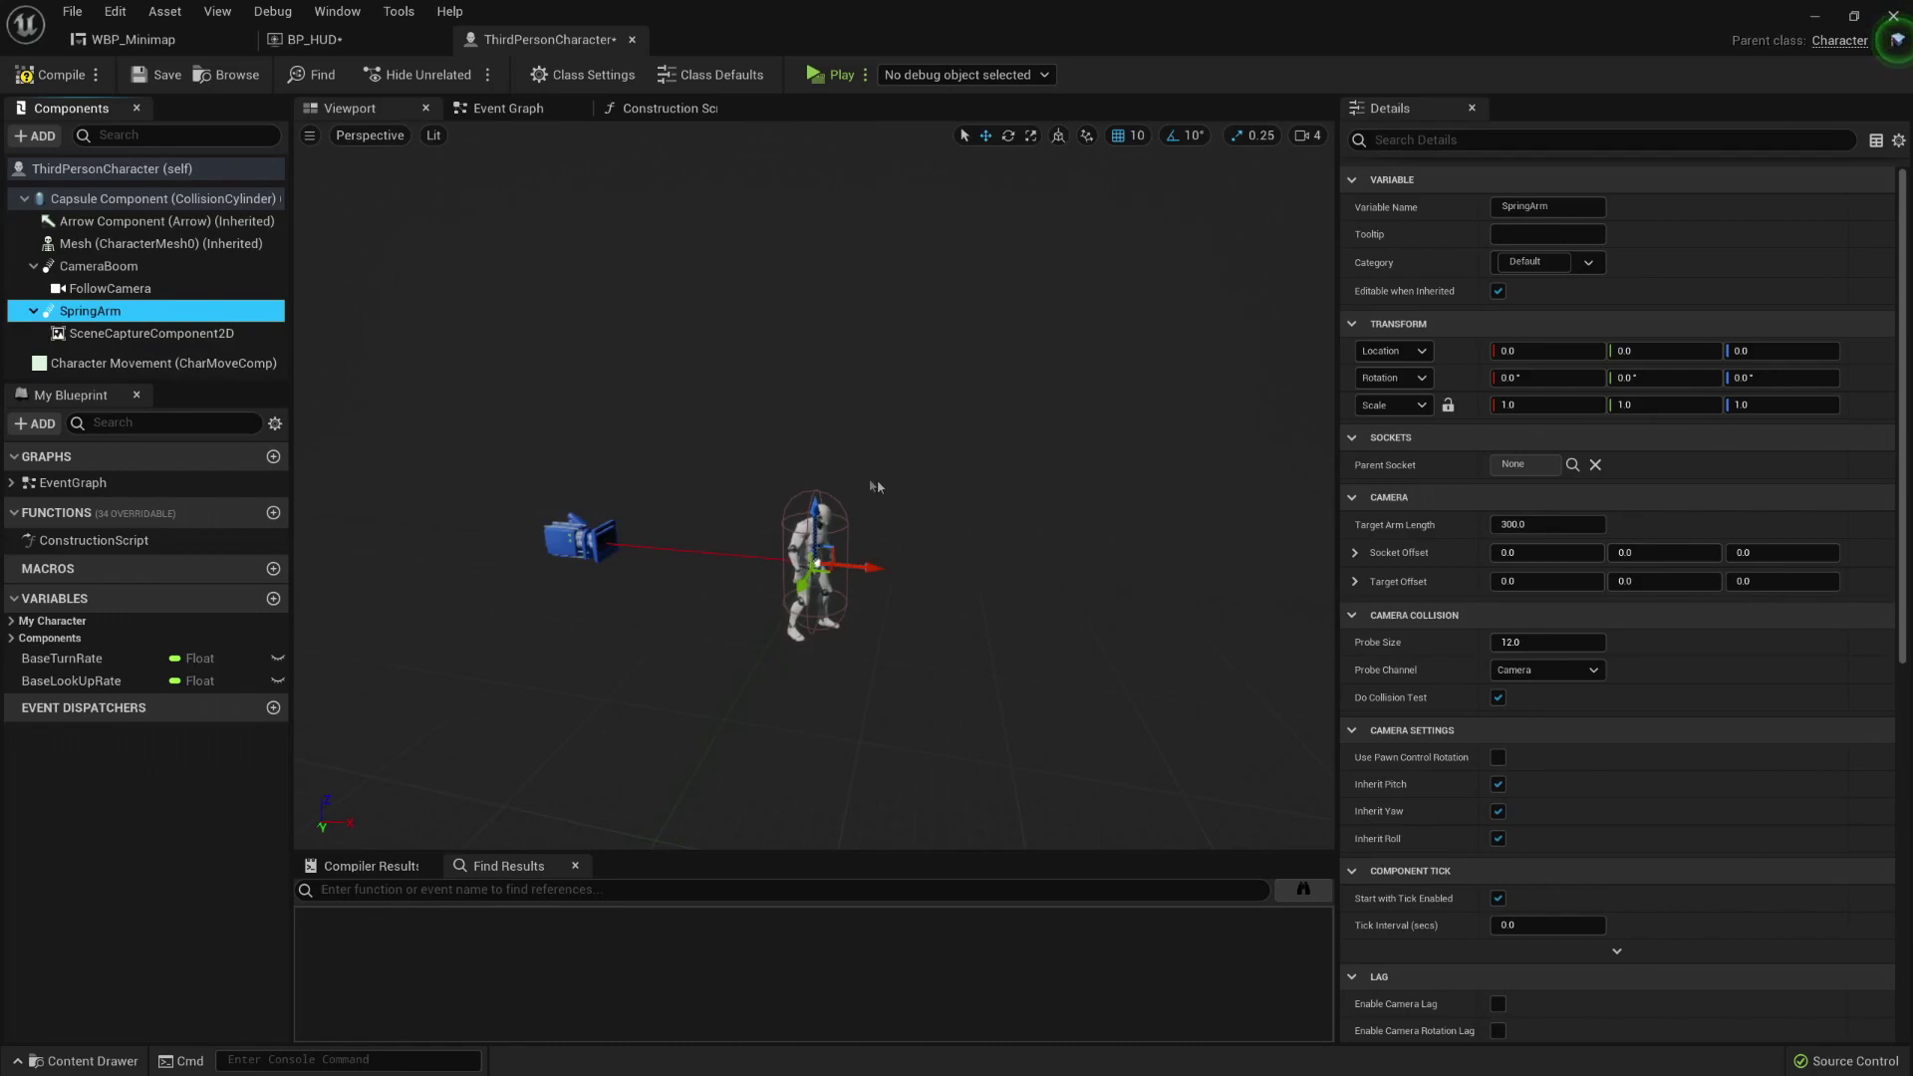
{"action": "right_click_drag", "start_coordinate": [869, 487], "coordinate": [927, 485]}
{"action": "key", "text": "e"}
{"action": "left_click_drag", "start_coordinate": [763, 501], "coordinate": [792, 465]}
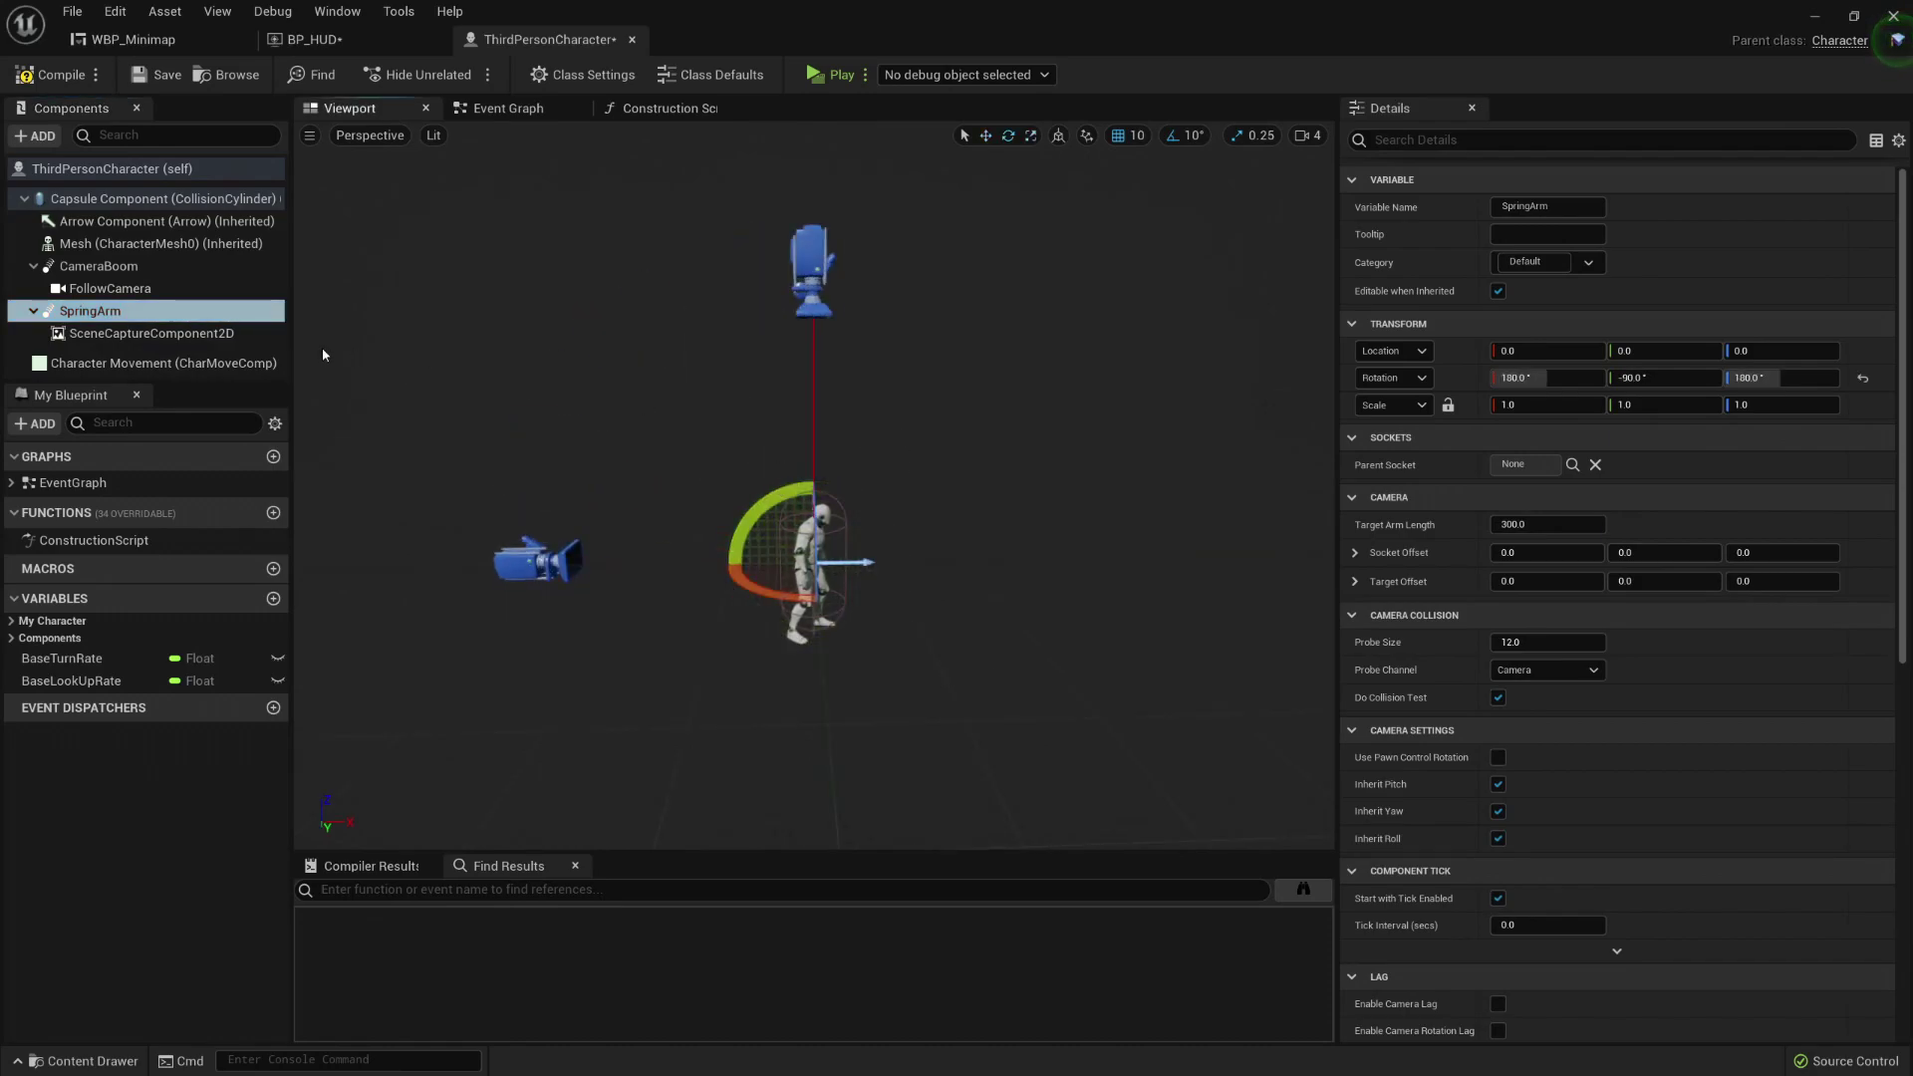
{"action": "left_click", "coordinate": [54, 75]}
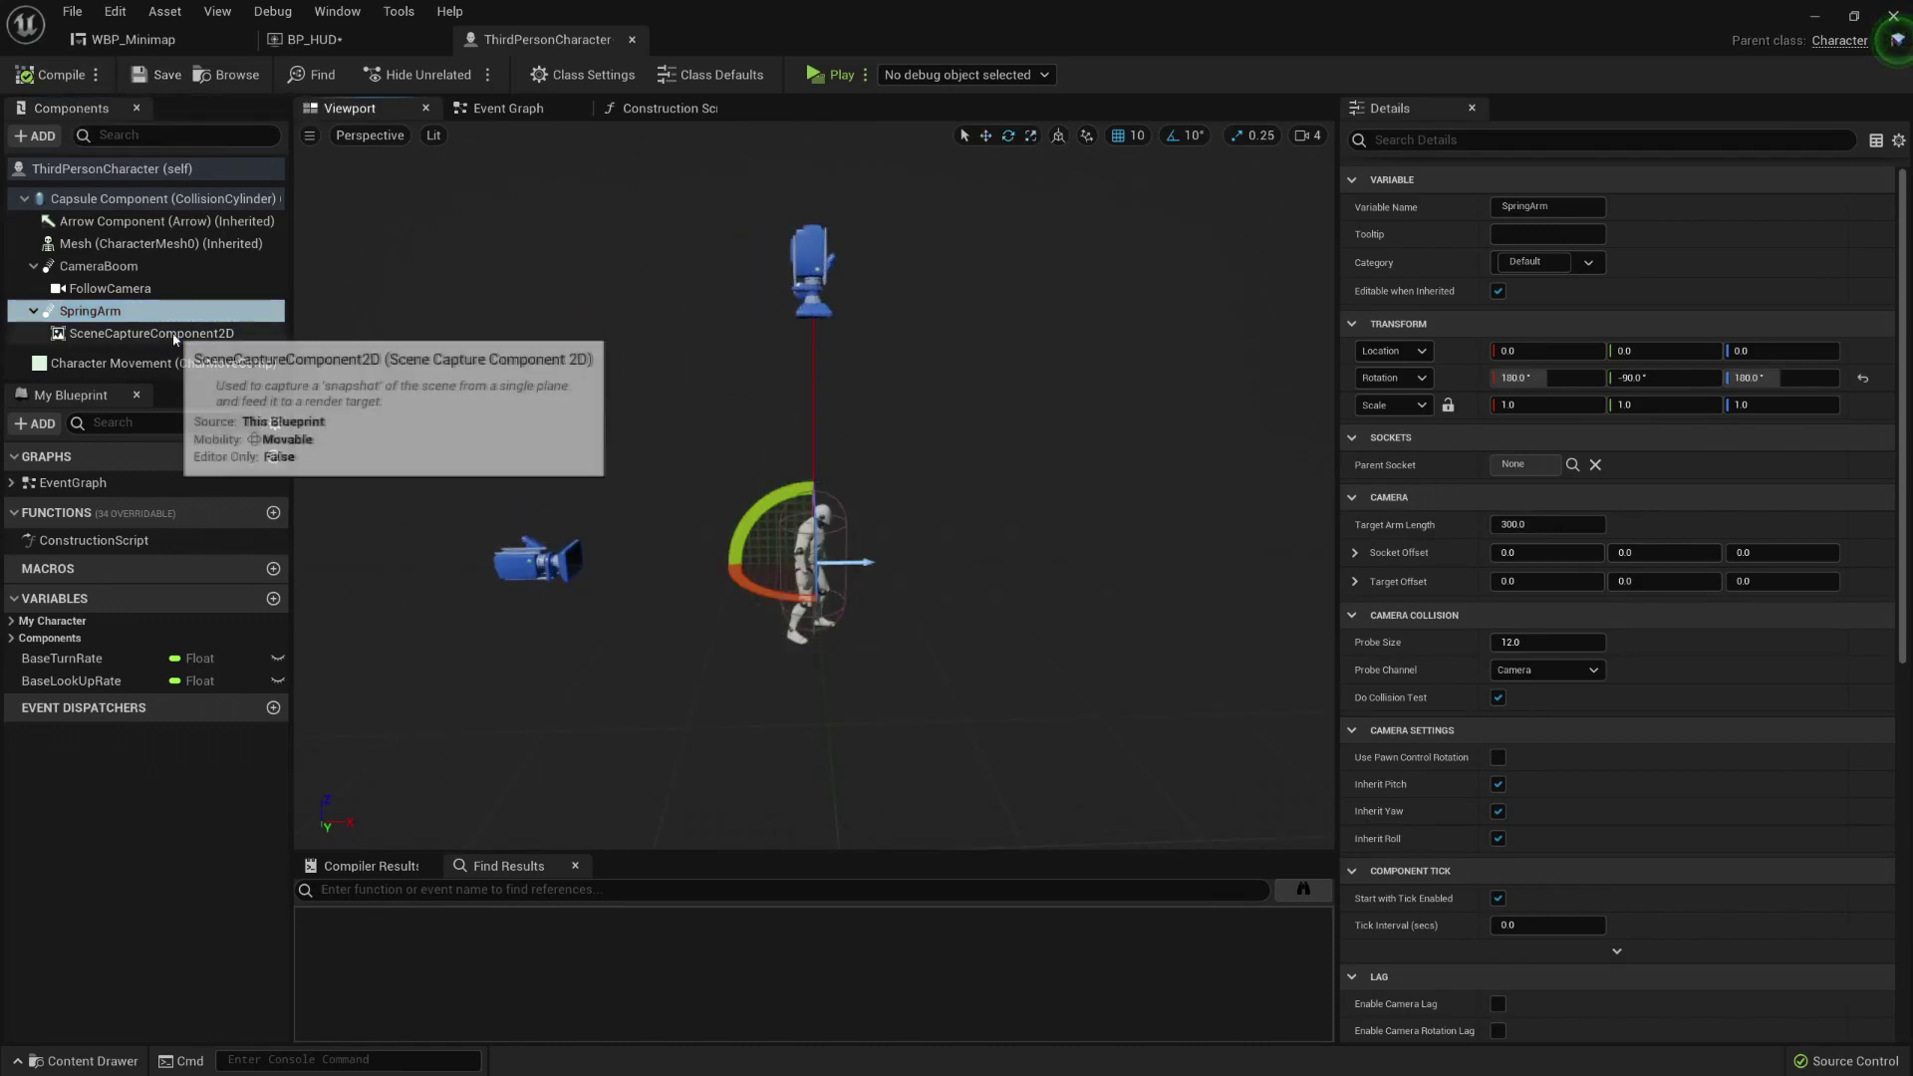
Step: Start creating a new Render Target asset for SceneCaptureComponent2D's Texture Target
{"action": "left_click", "coordinate": [167, 335]}
{"action": "scroll", "coordinate": [1465, 667], "scroll_direction": "down", "scroll_amount": 15}
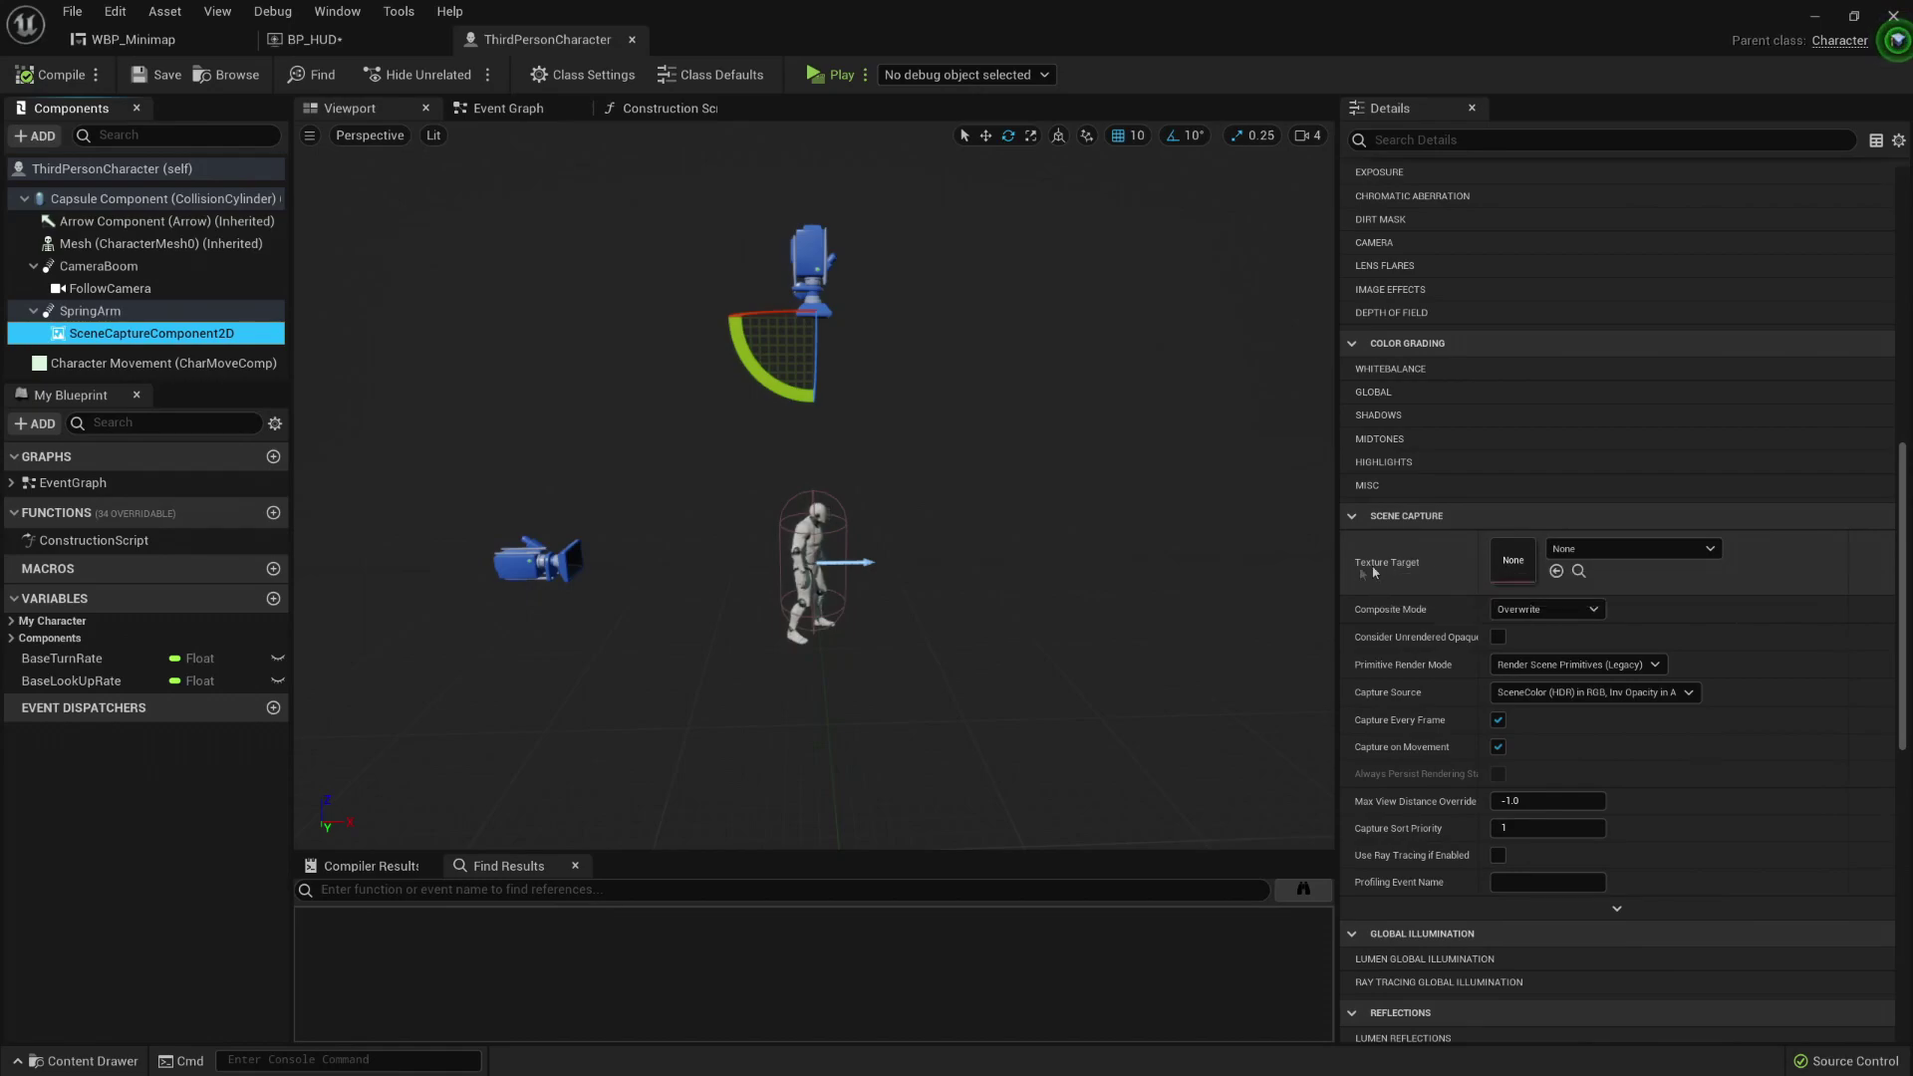
{"action": "left_click", "coordinate": [1655, 550]}
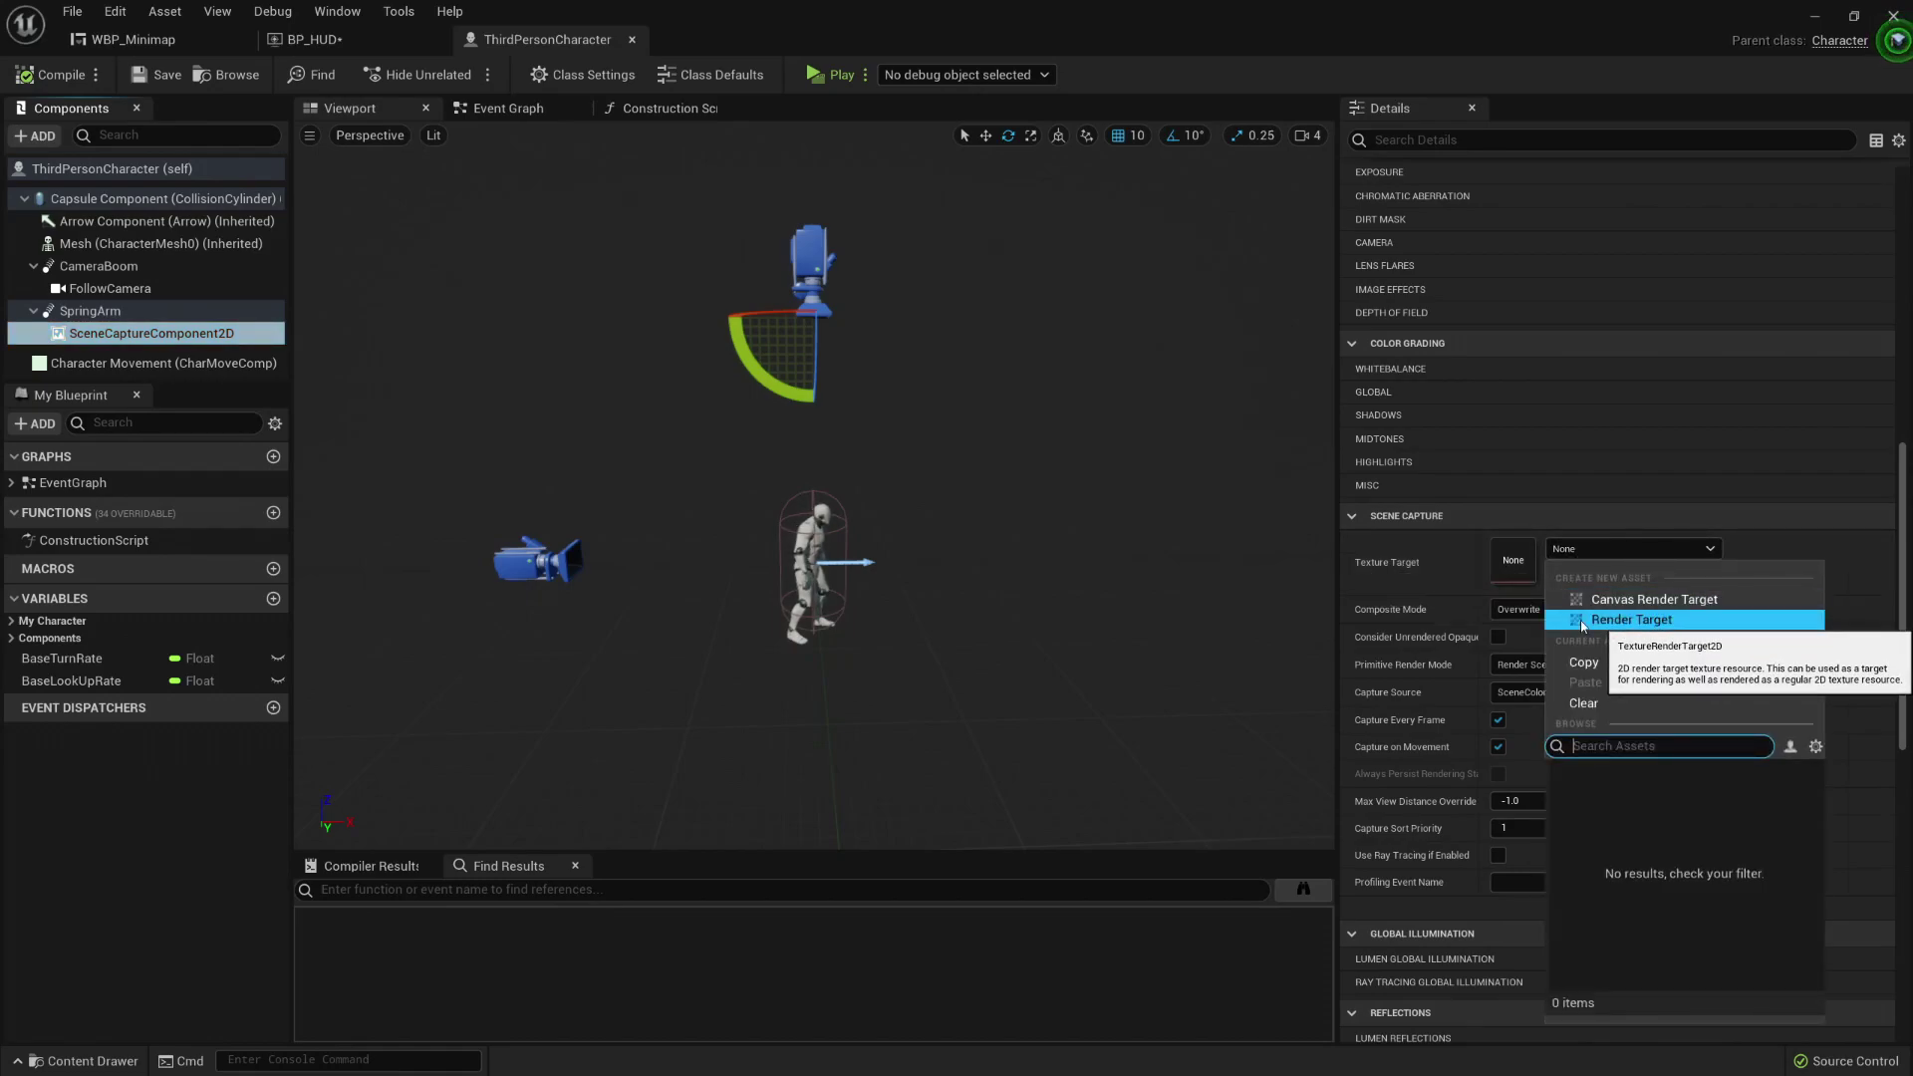
{"action": "left_click", "coordinate": [1629, 620]}
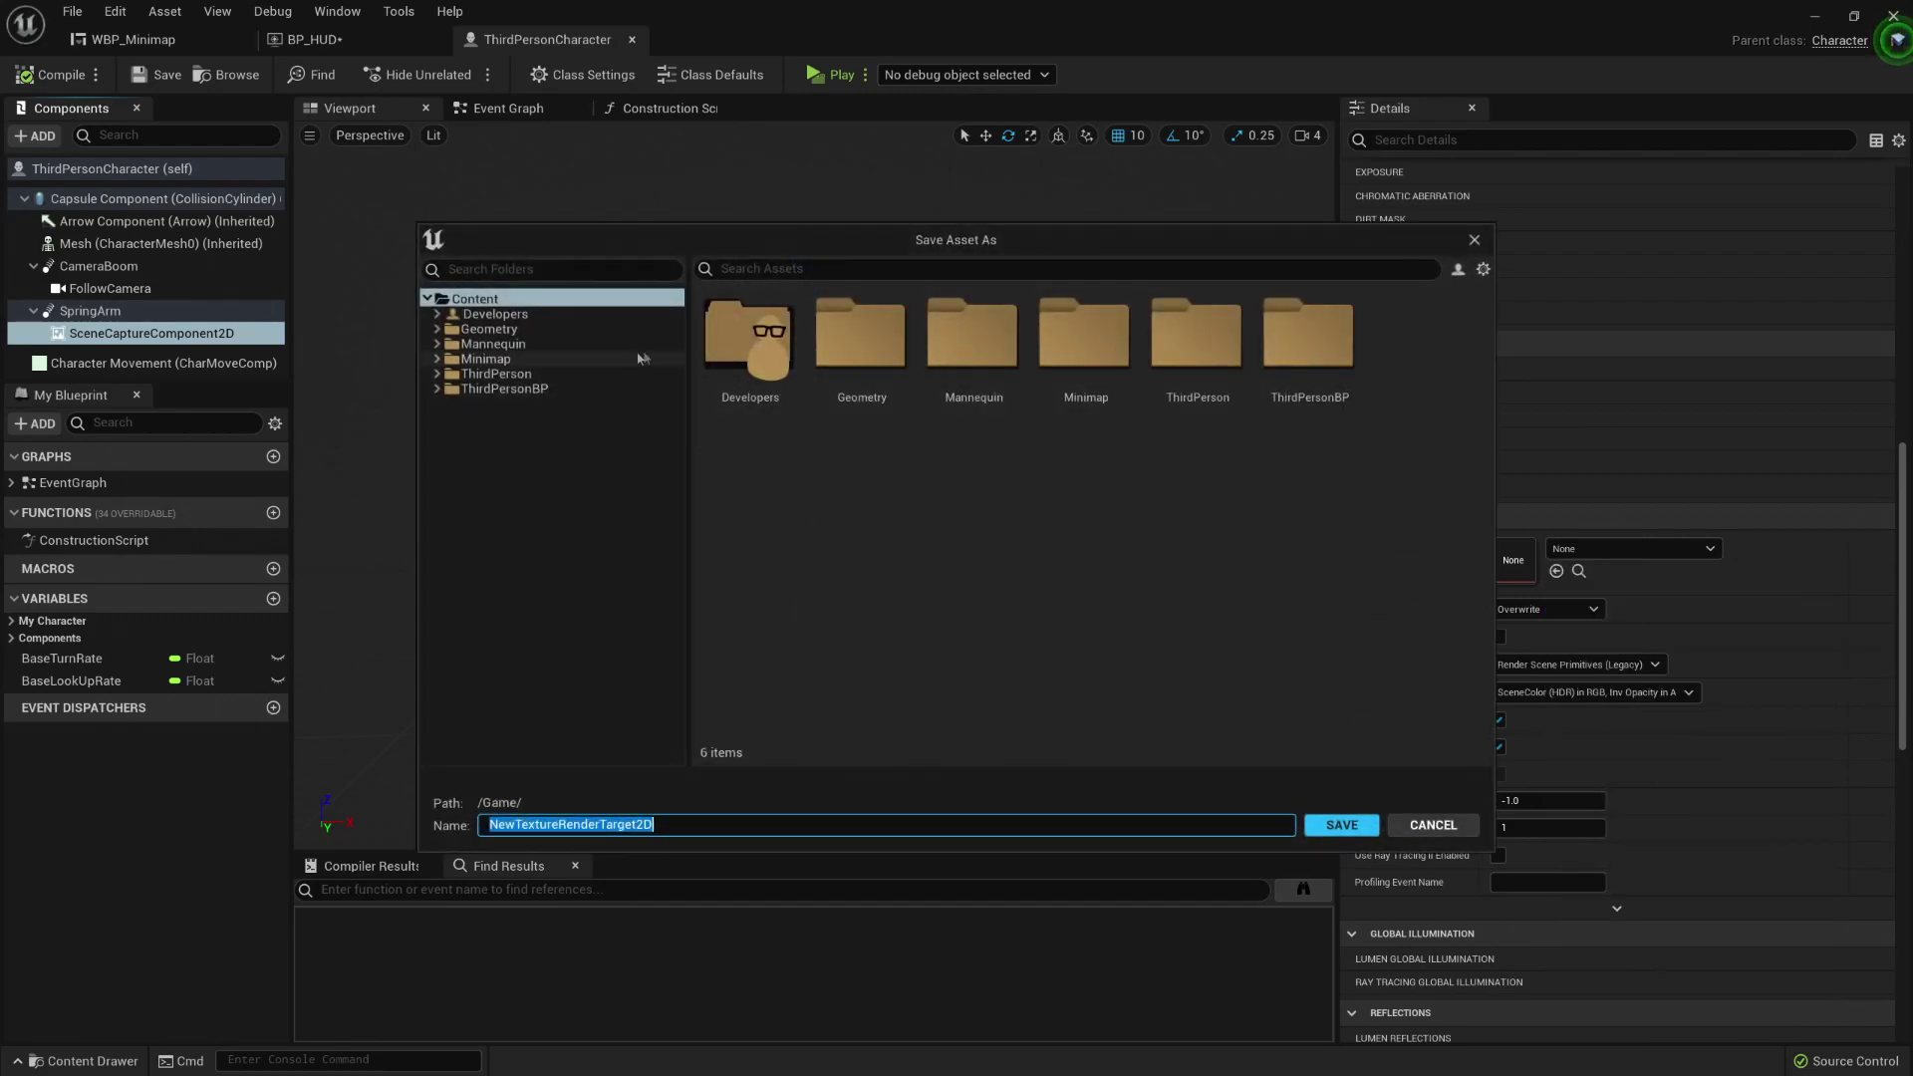
Step: Create a MinimapFeature folder inside the Minimap folder and open it as the save location for the render target
{"action": "left_click", "coordinate": [469, 359]}
{"action": "right_click", "coordinate": [979, 368]}
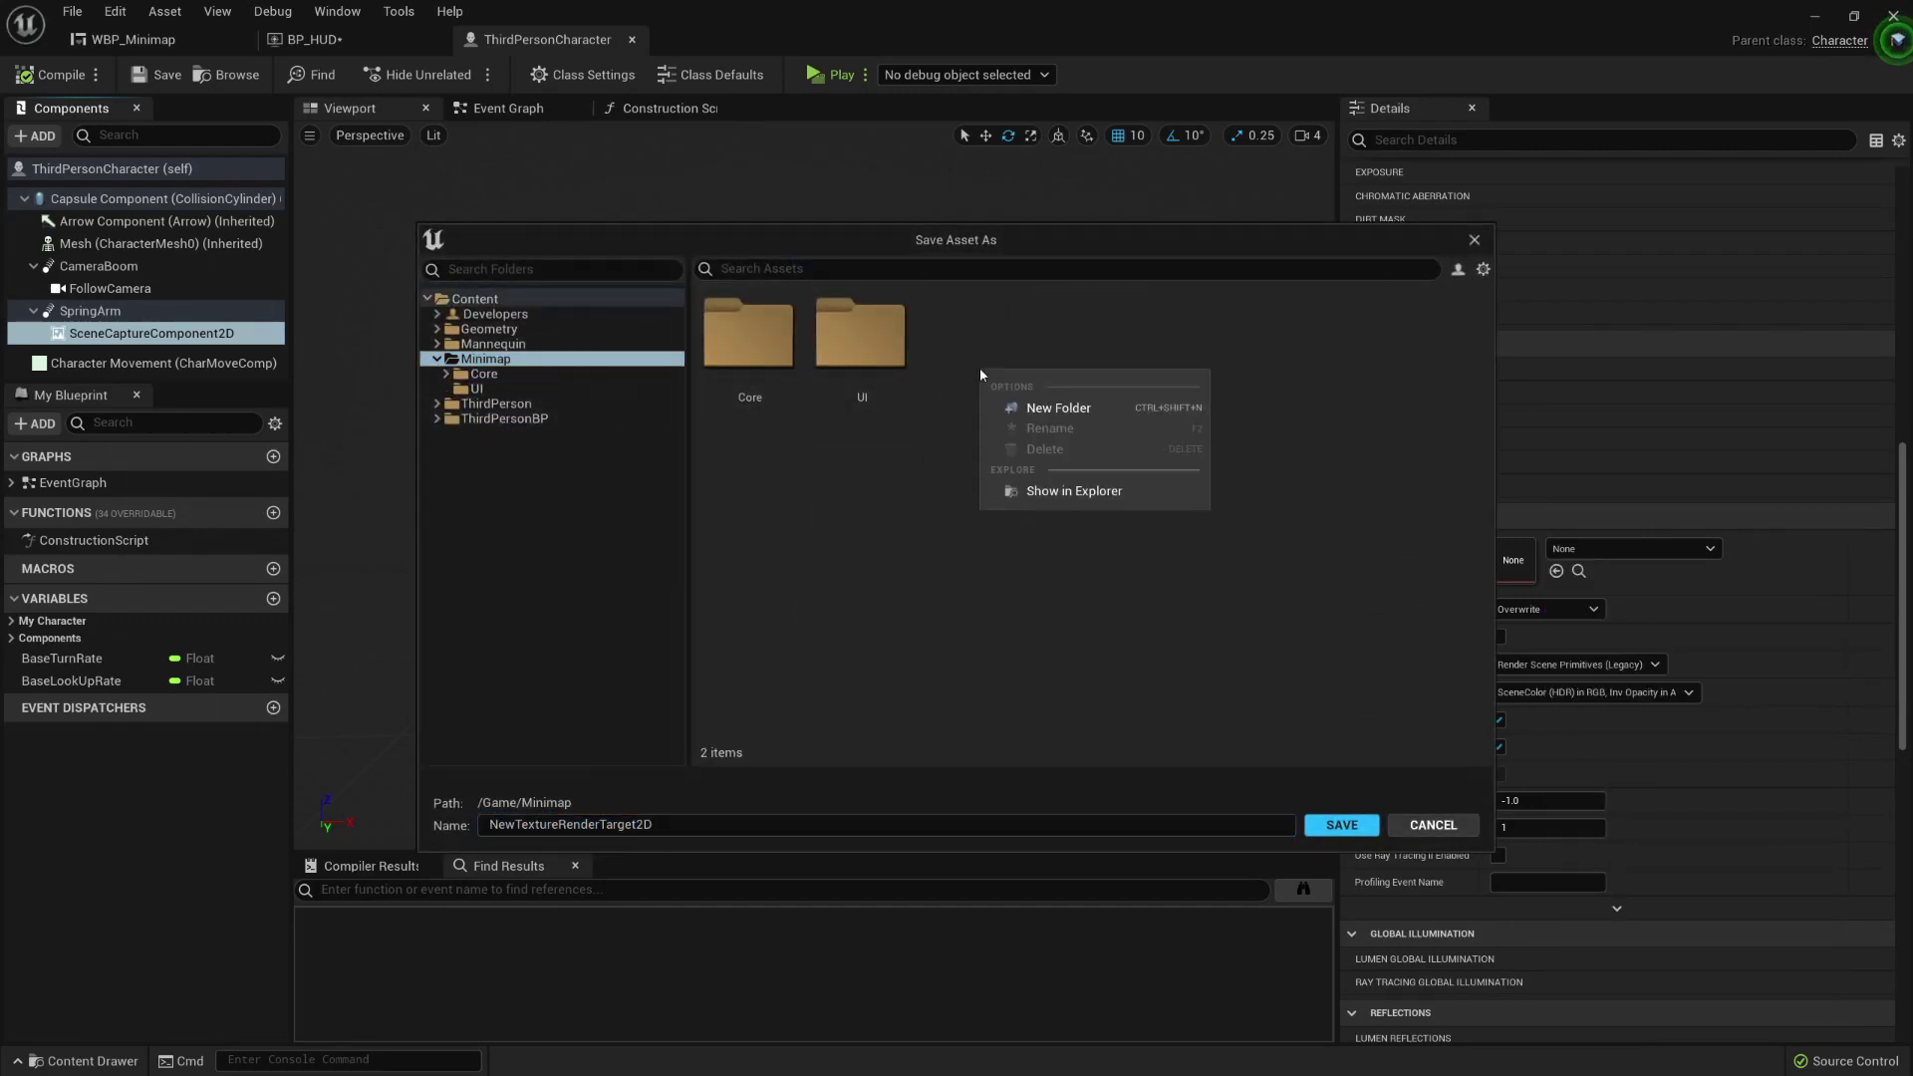
{"action": "left_click", "coordinate": [1033, 413]}
{"action": "type", "text": "Minimap"}
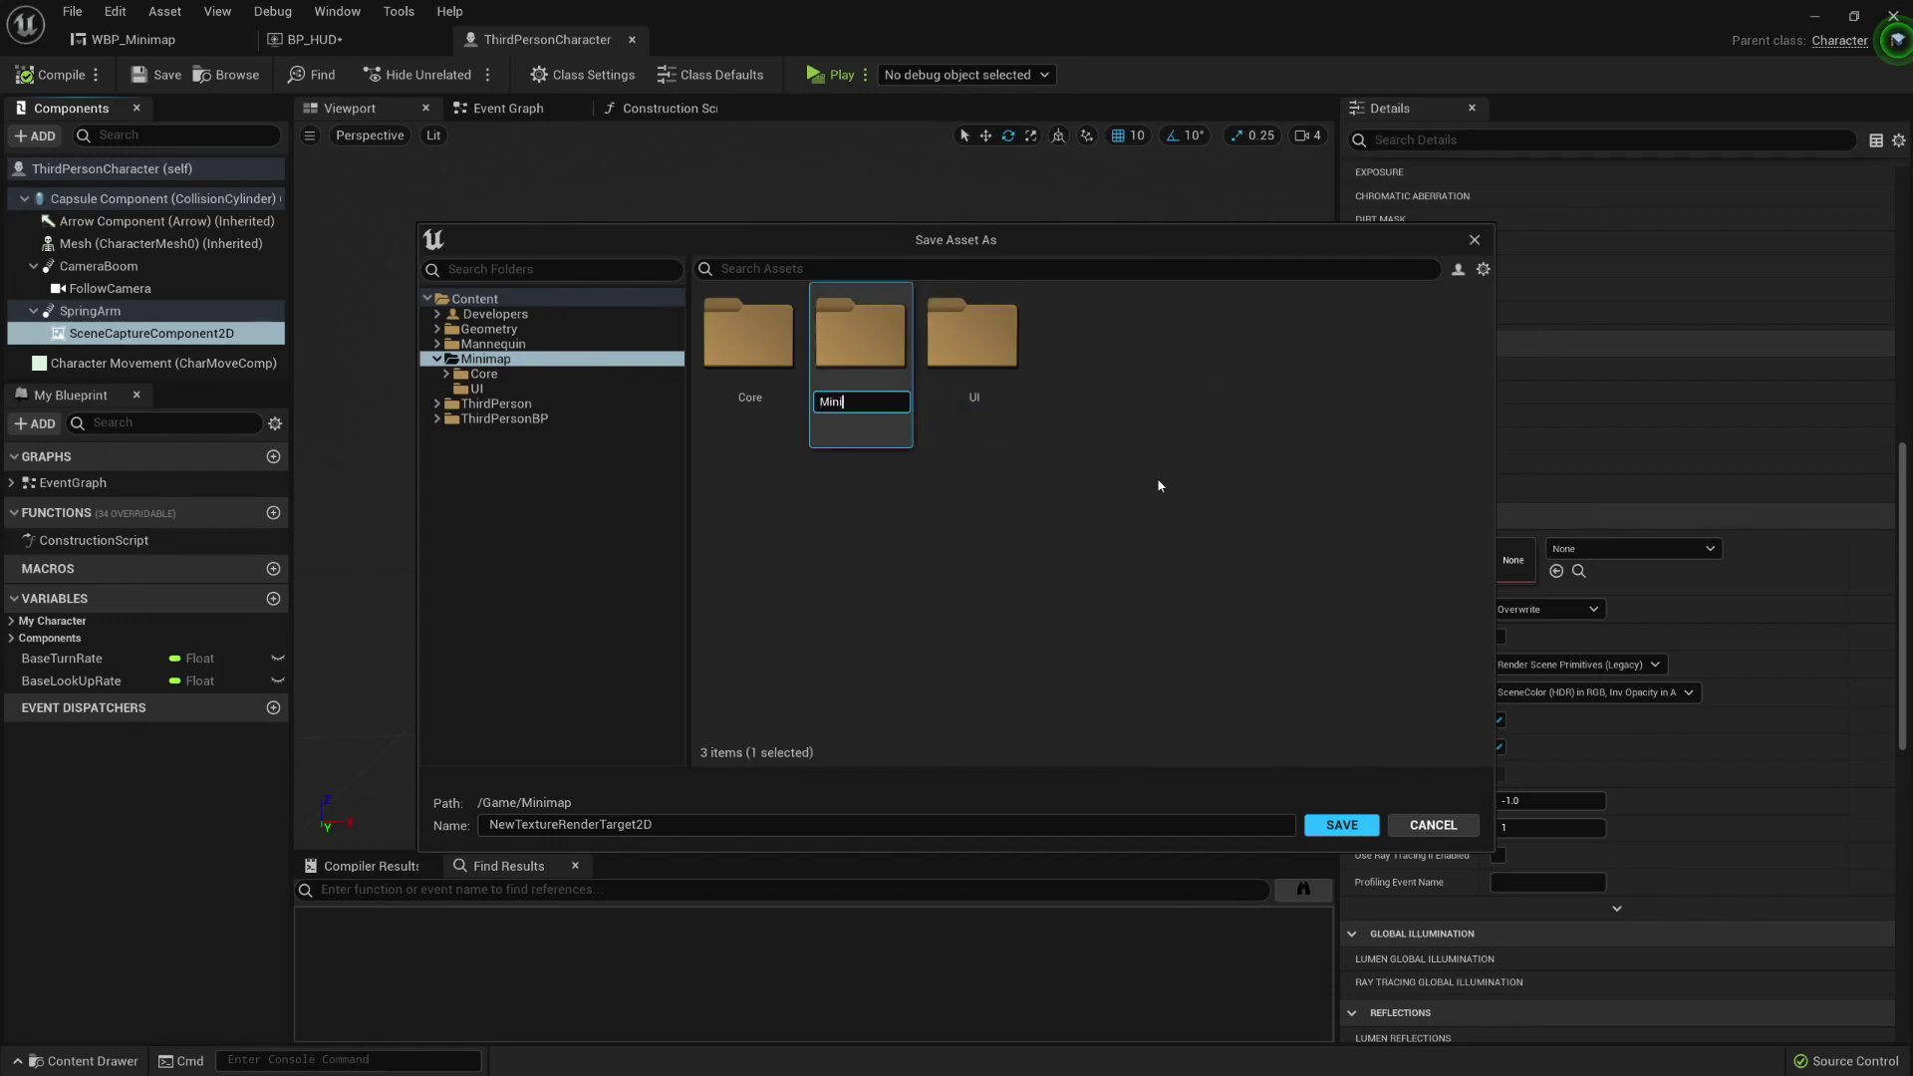
{"action": "key", "text": "Return"}
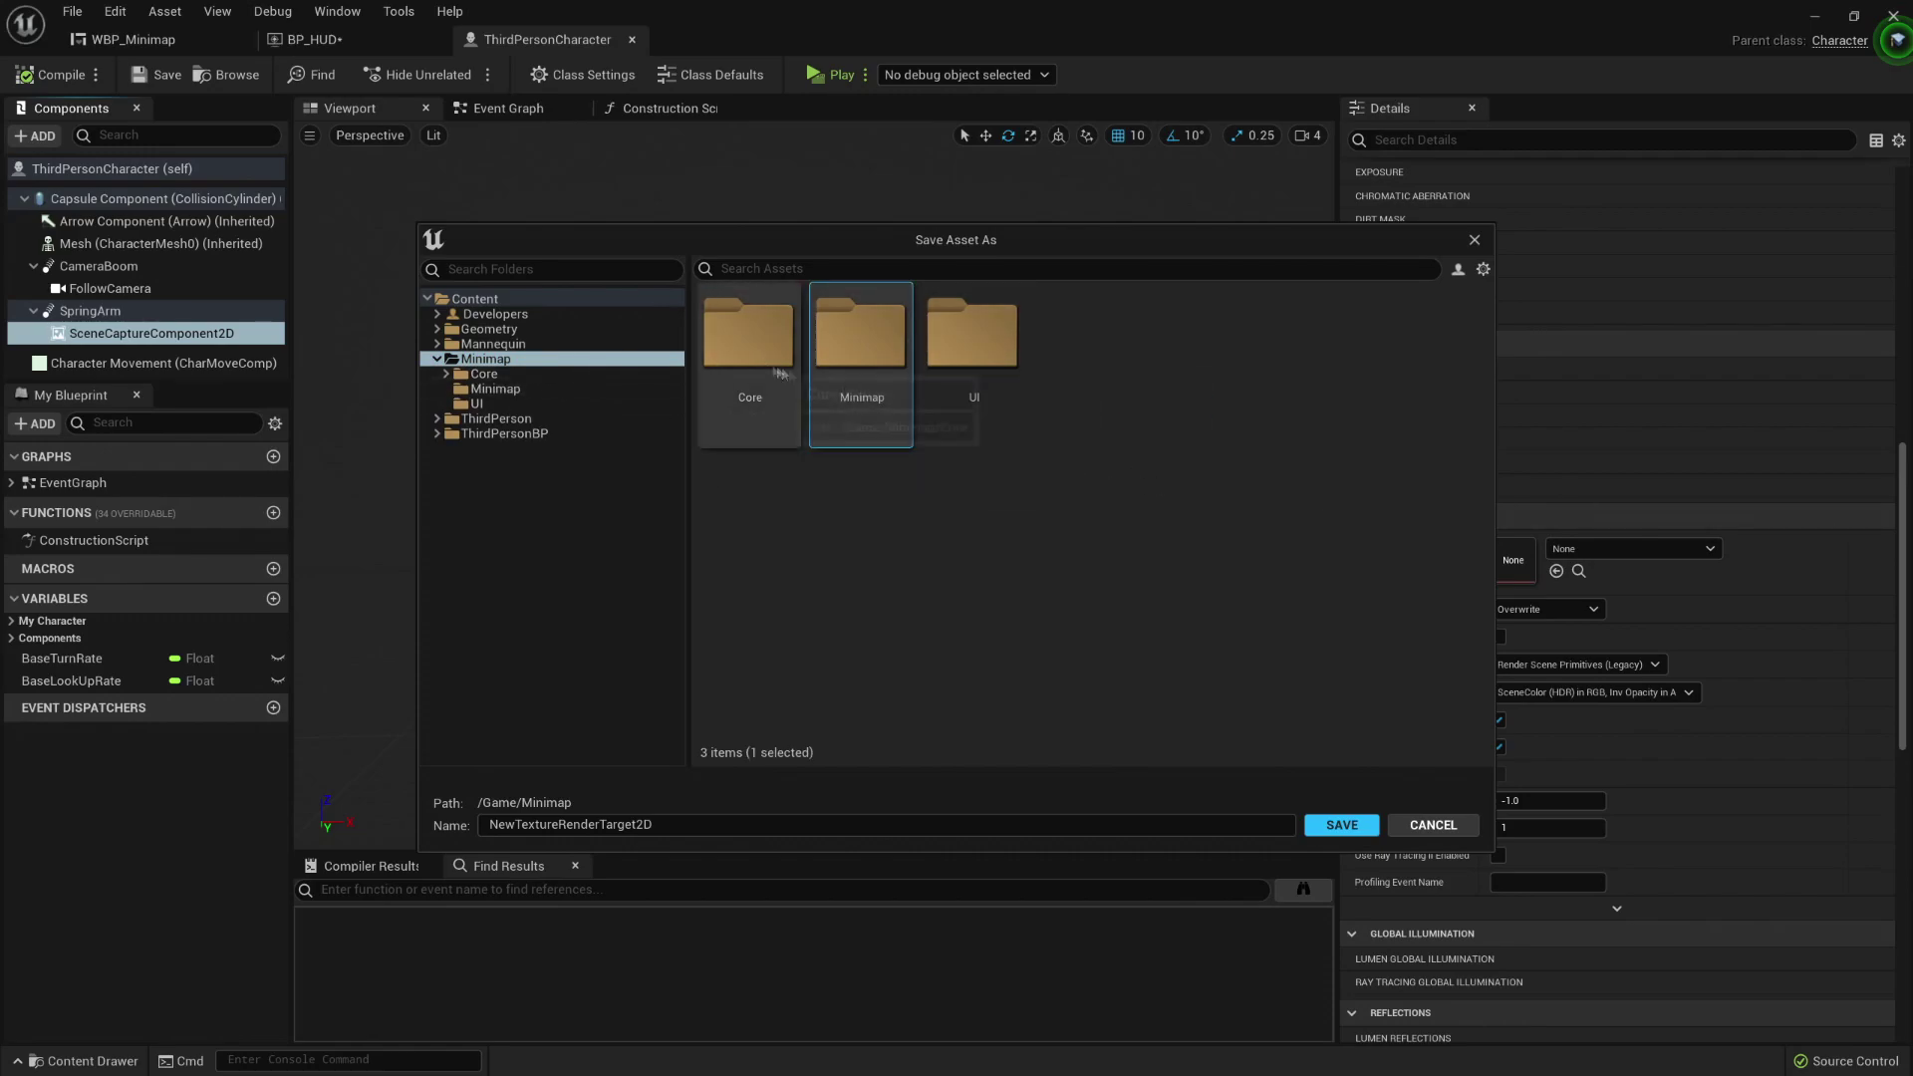
{"action": "key", "text": "F2"}
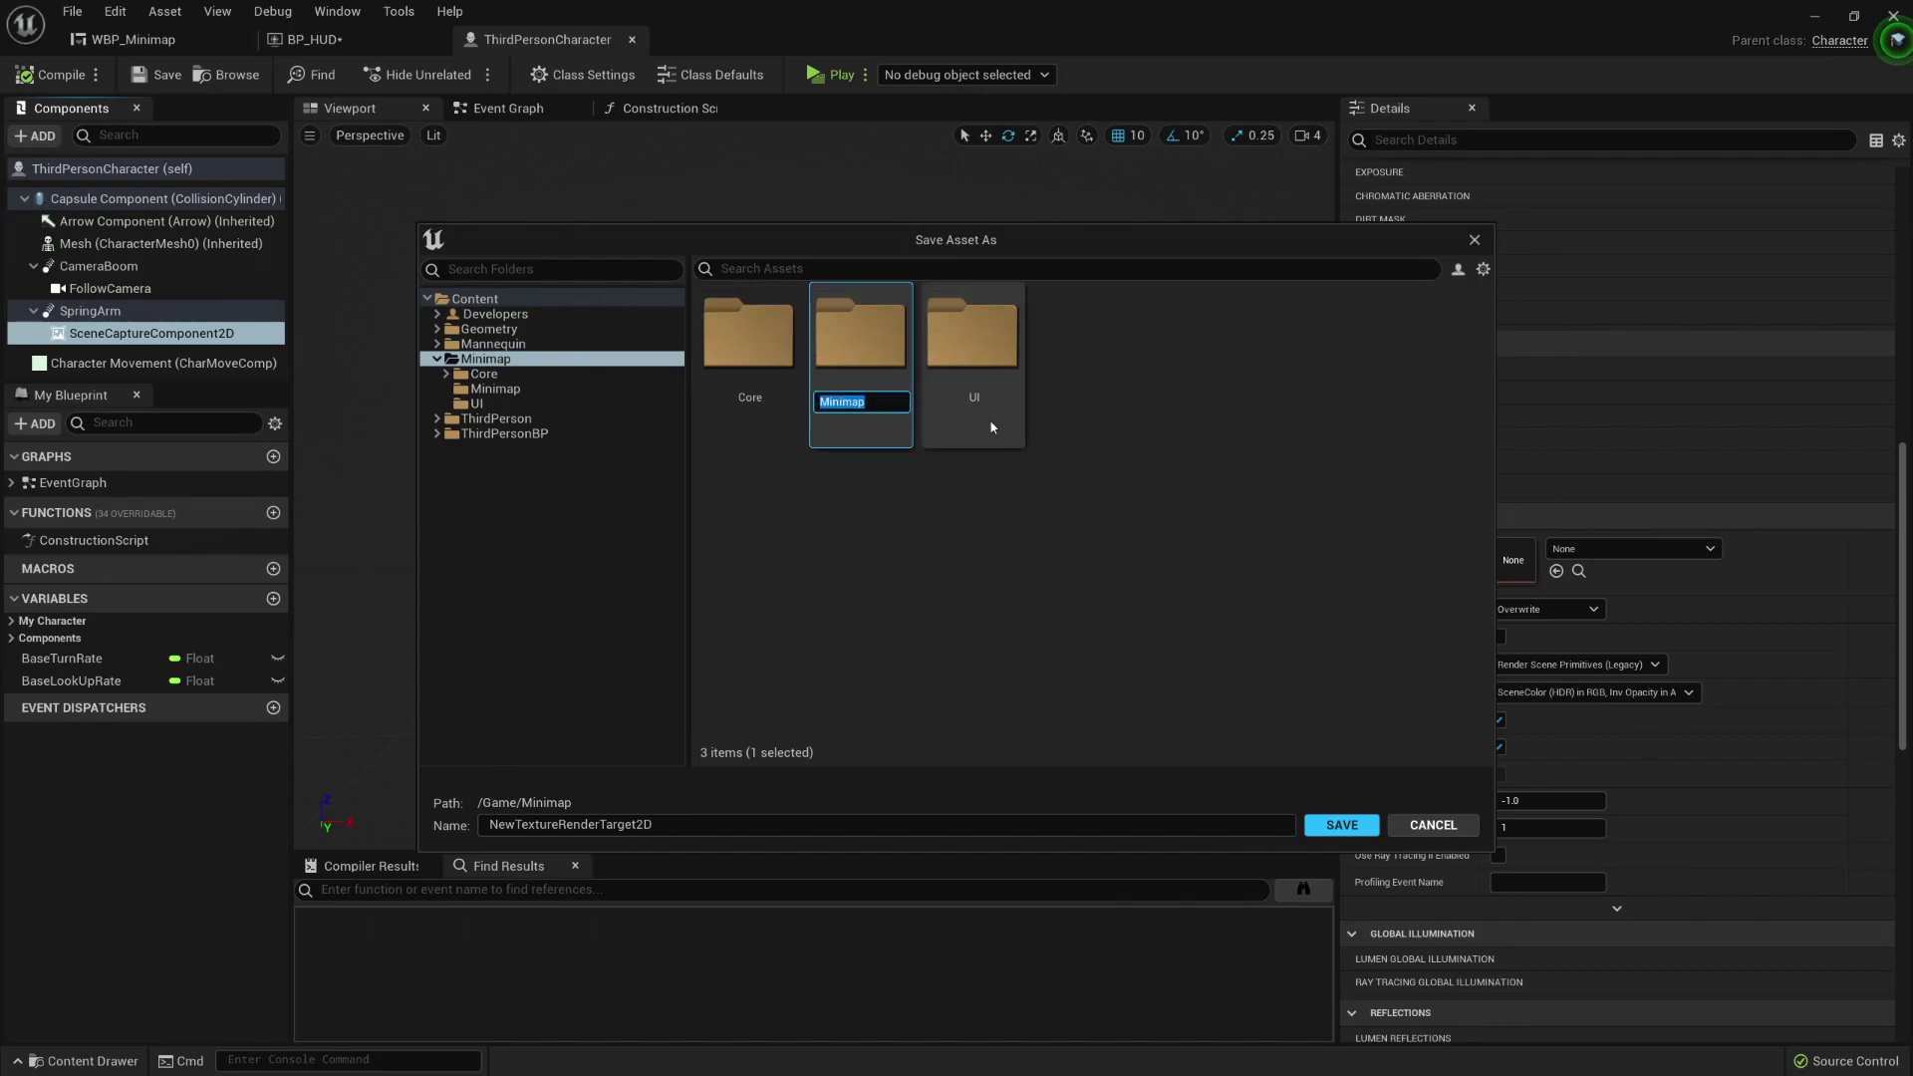
{"action": "key", "text": "Right"}
{"action": "key", "text": "Return"}
{"action": "double_click", "coordinate": [840, 359]}
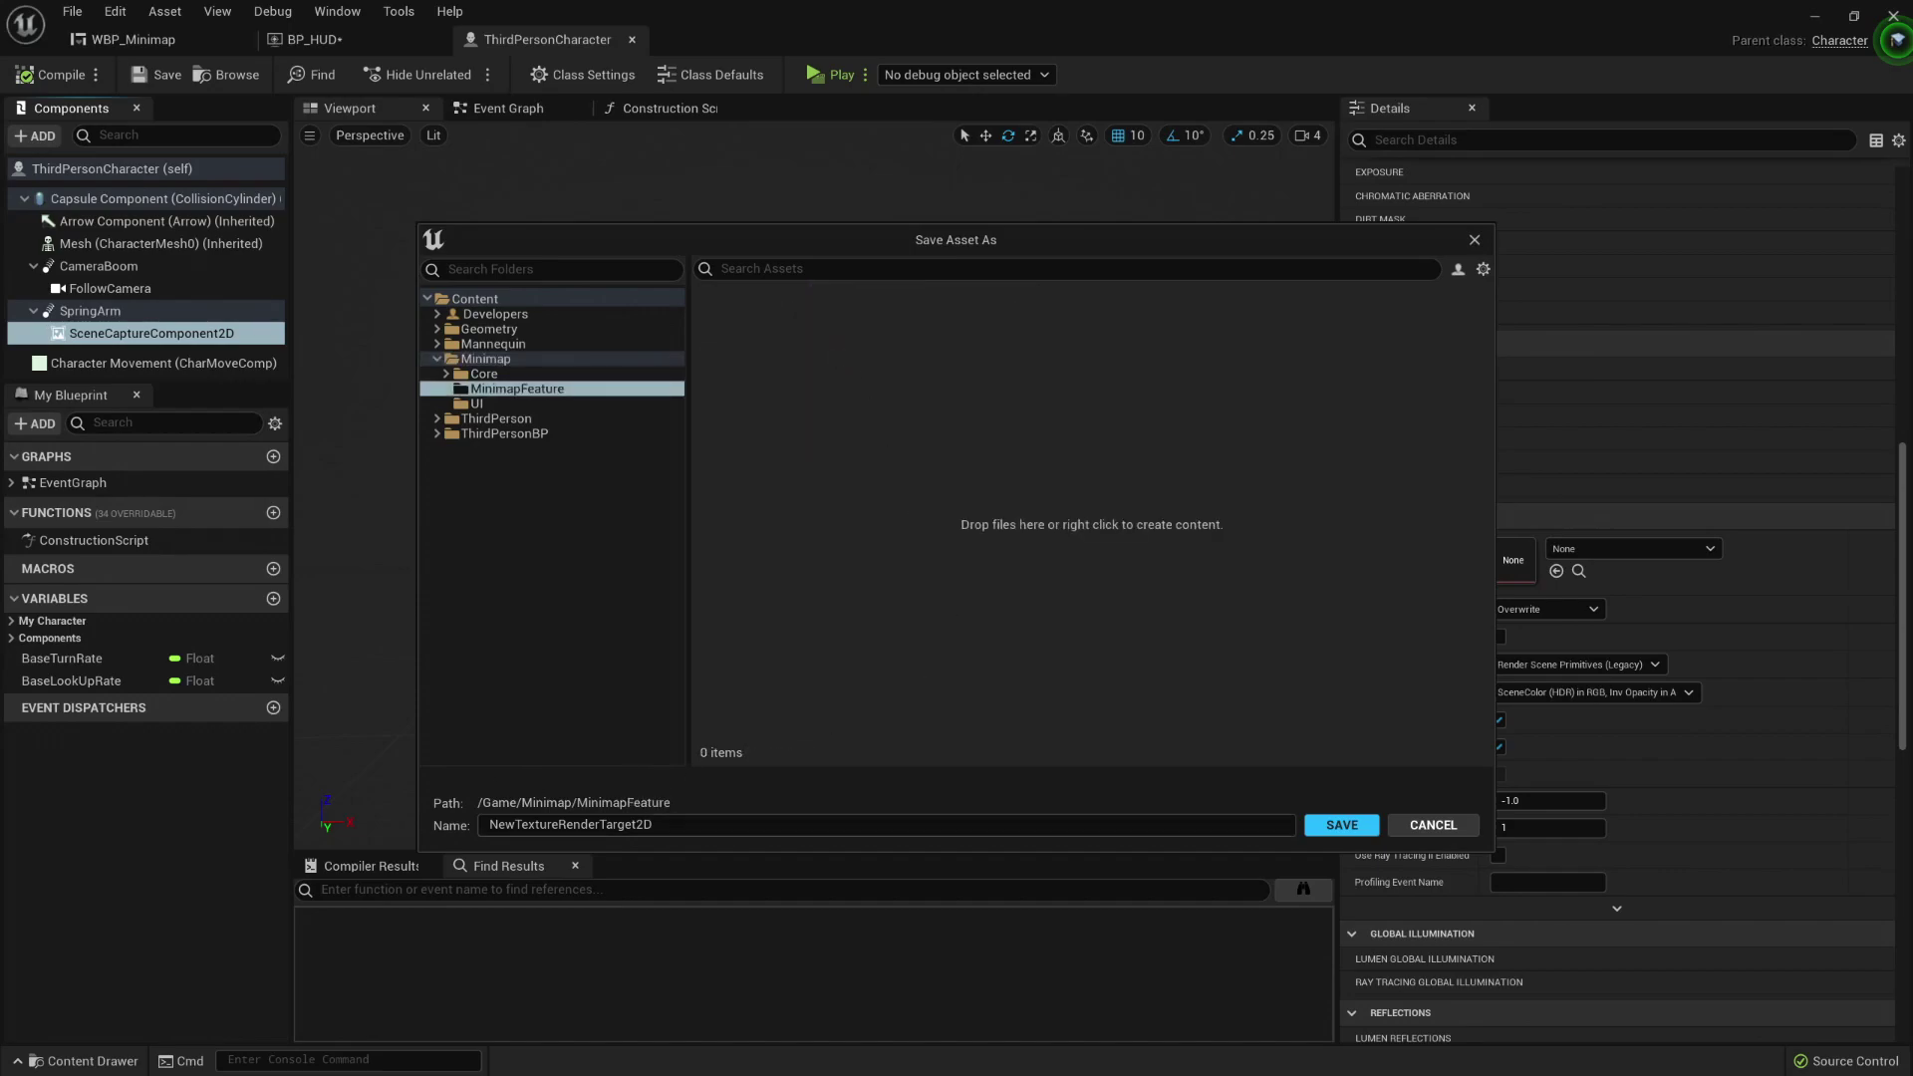
Step: Save the render target as RT_Minimap and locate it in the content browser
{"action": "type", "text": "RT_"}
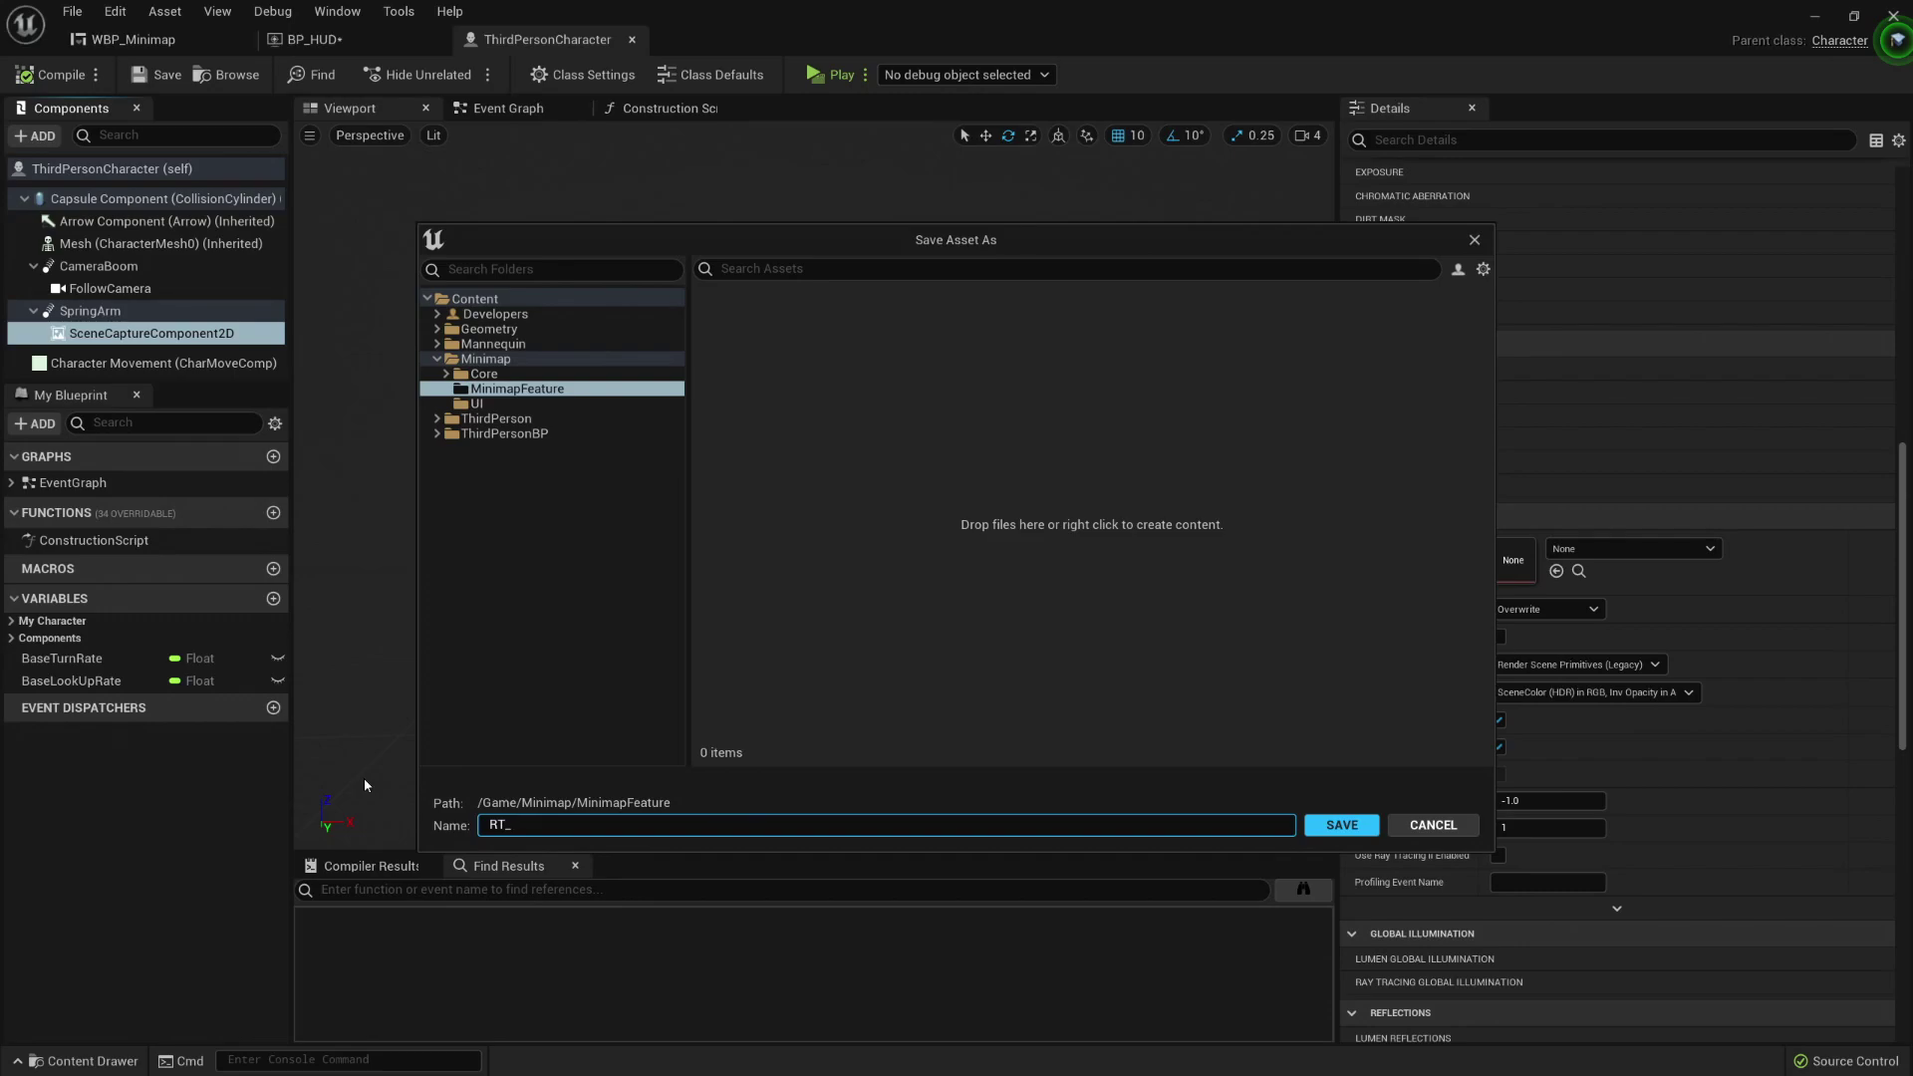
{"action": "type", "text": "Minimap"}
{"action": "key", "text": "Return"}
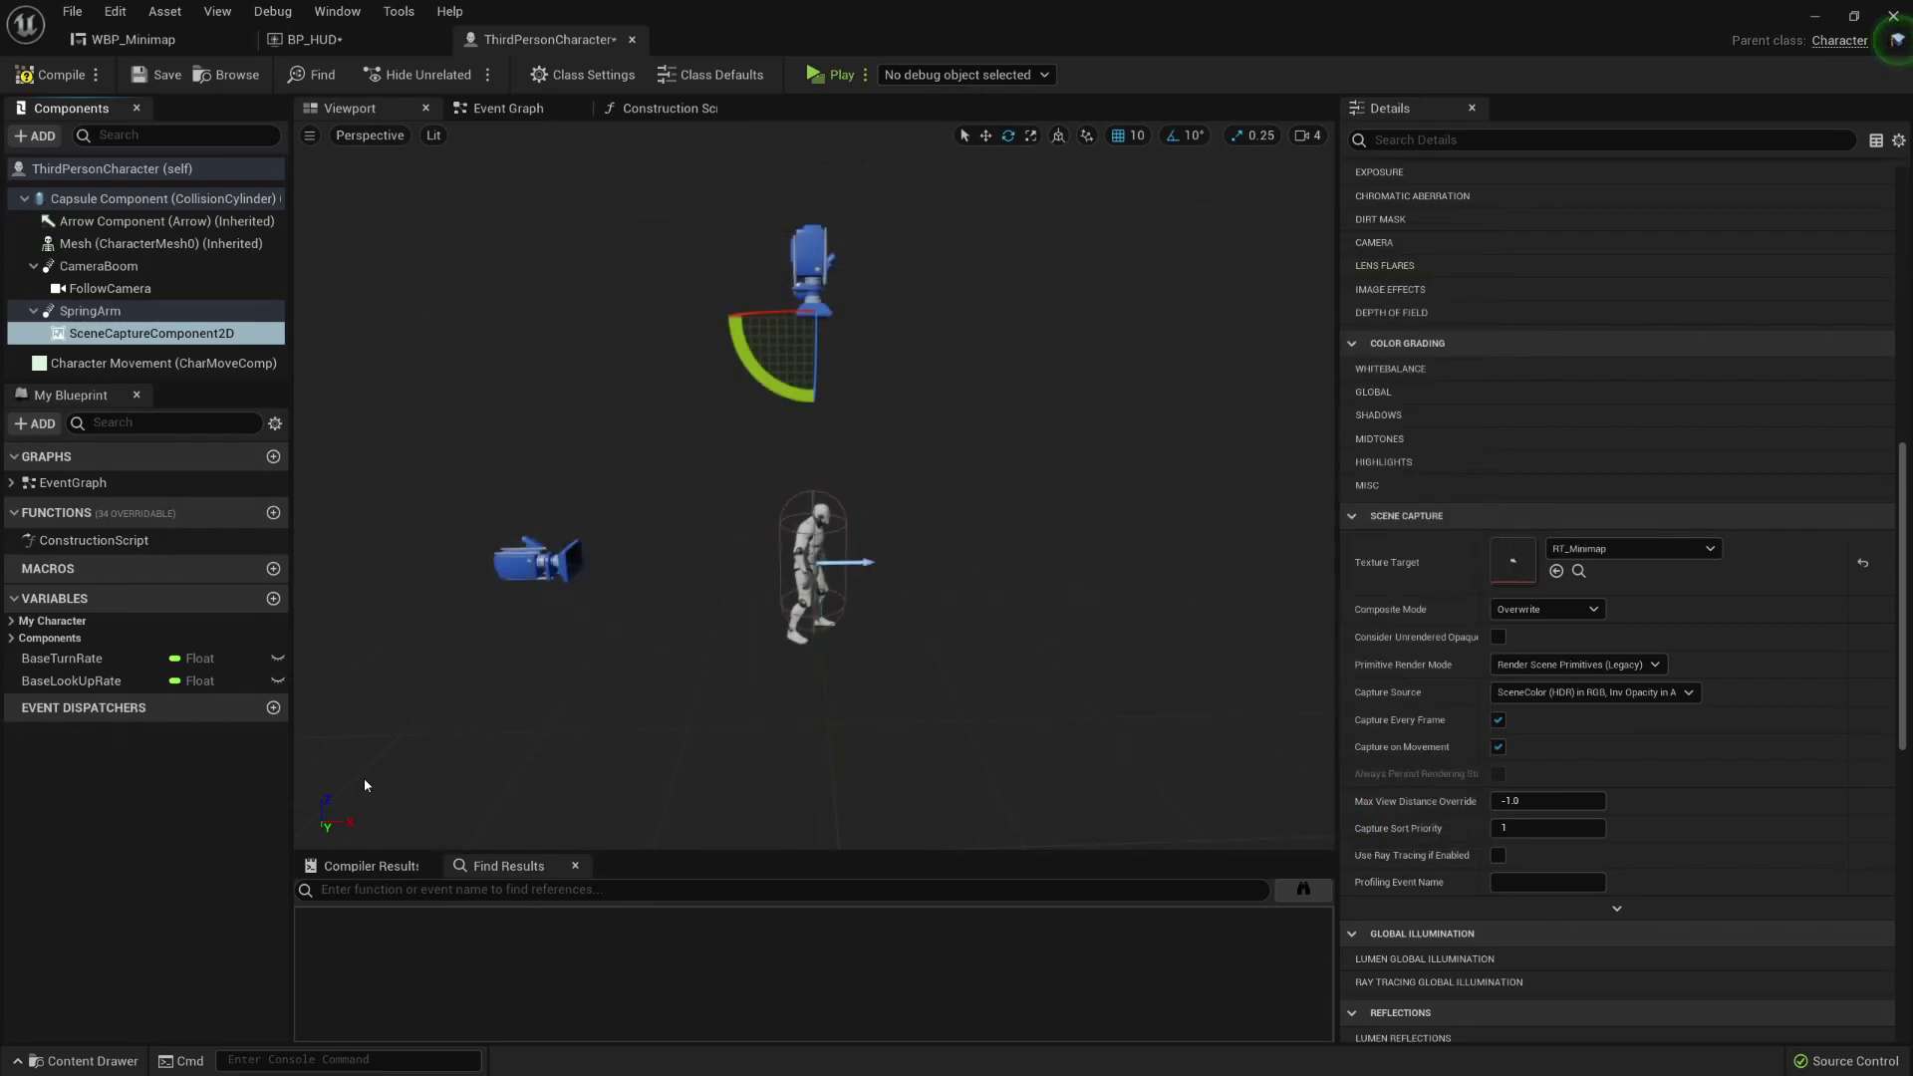
{"action": "left_click", "coordinate": [1579, 572]}
{"action": "mouse_move", "coordinate": [404, 839]}
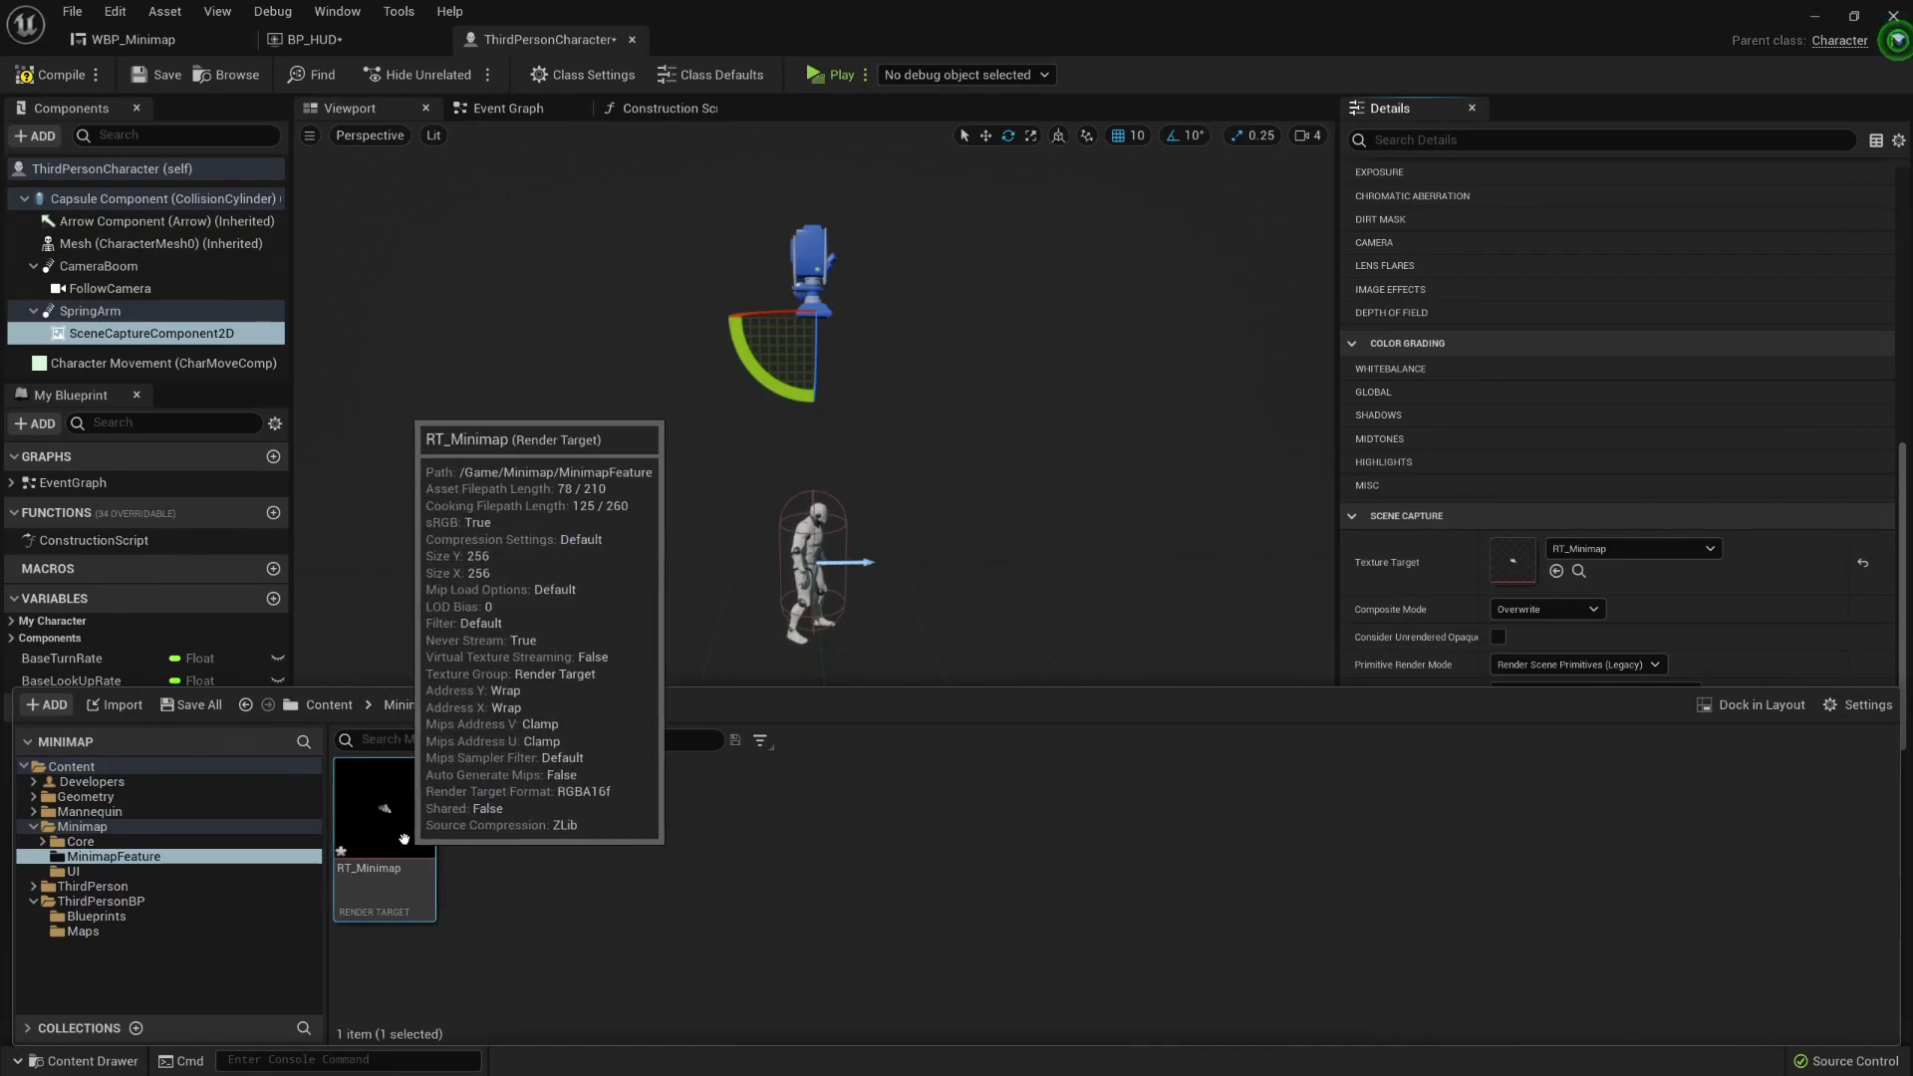
Step: Examine the assets available for Image_0's brush image in WBP_Minimap
{"action": "left_click", "coordinate": [311, 39]}
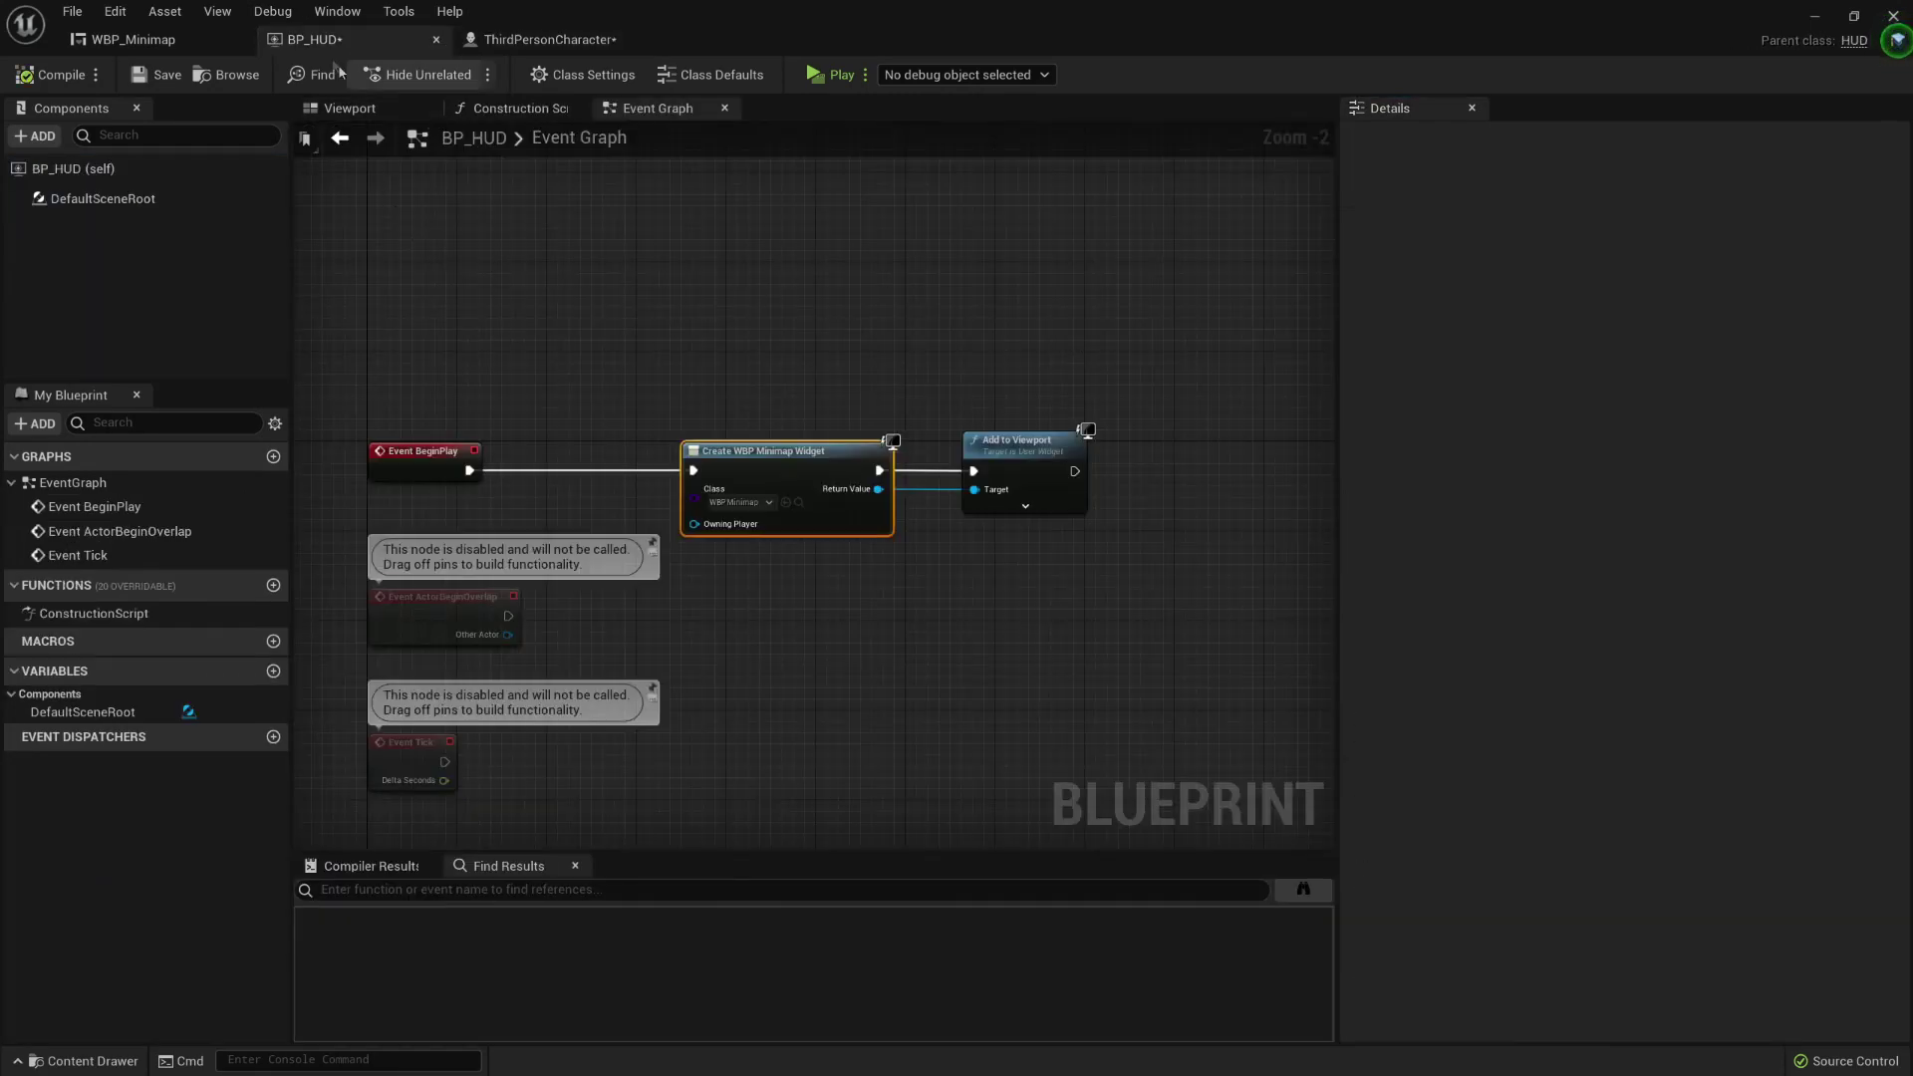
{"action": "left_click", "coordinate": [800, 505]}
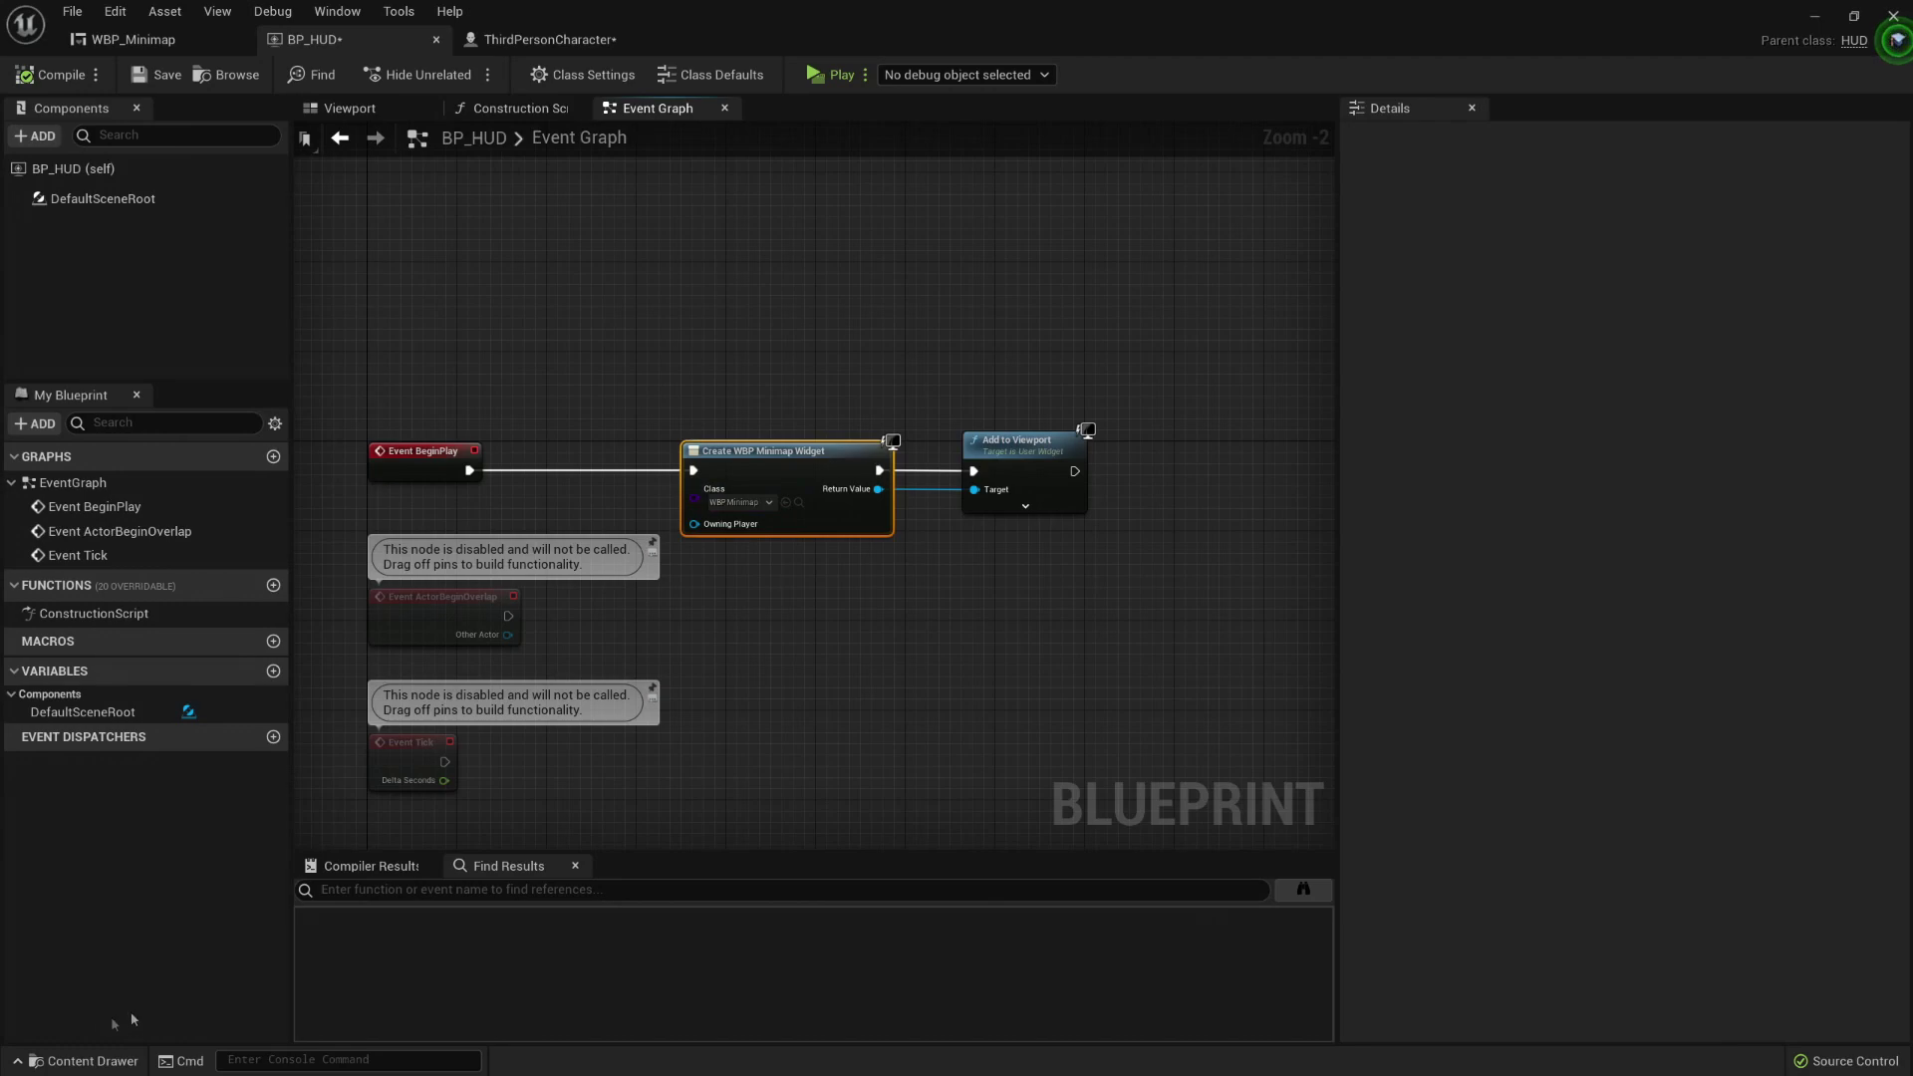
{"action": "left_click", "coordinate": [82, 1063]}
{"action": "double_click", "coordinate": [385, 815]}
{"action": "scroll", "coordinate": [1405, 169], "scroll_direction": "up", "scroll_amount": 2}
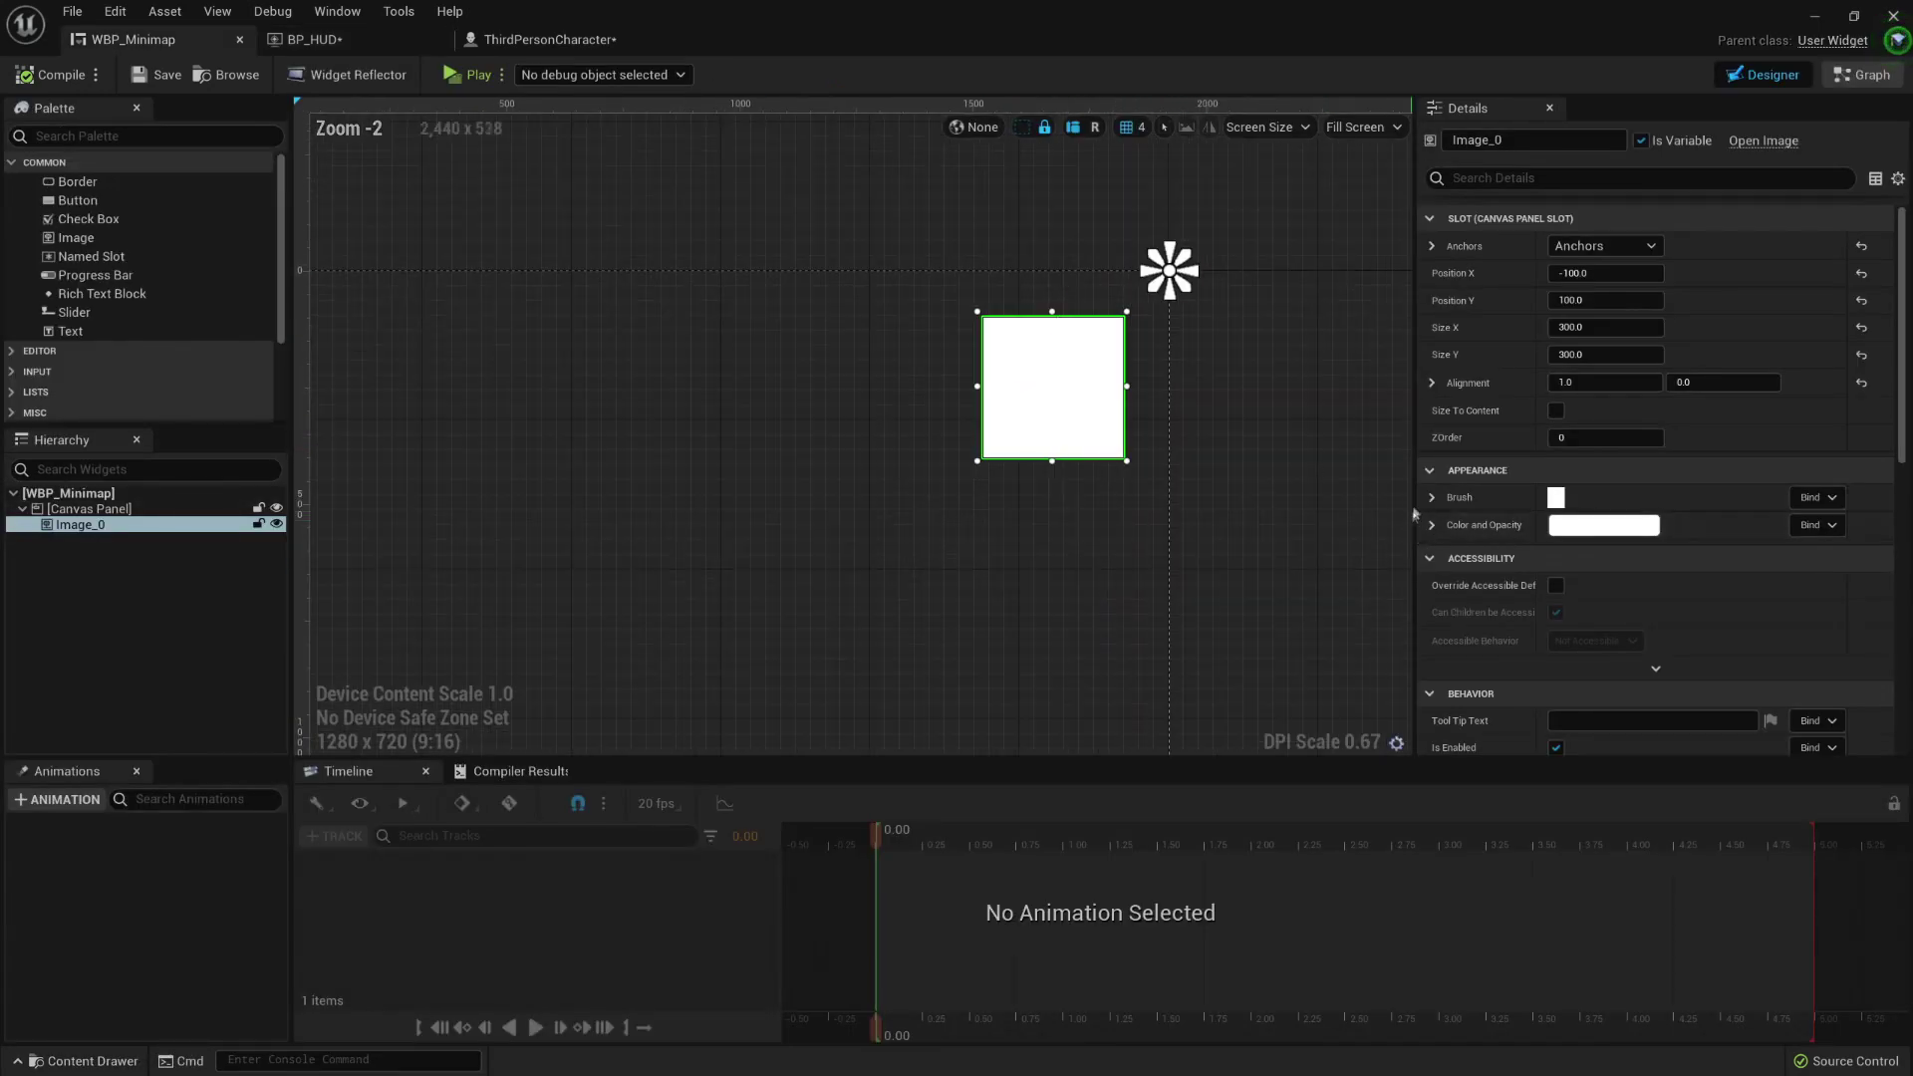
{"action": "left_click", "coordinate": [1432, 498]}
{"action": "left_click", "coordinate": [1684, 530]}
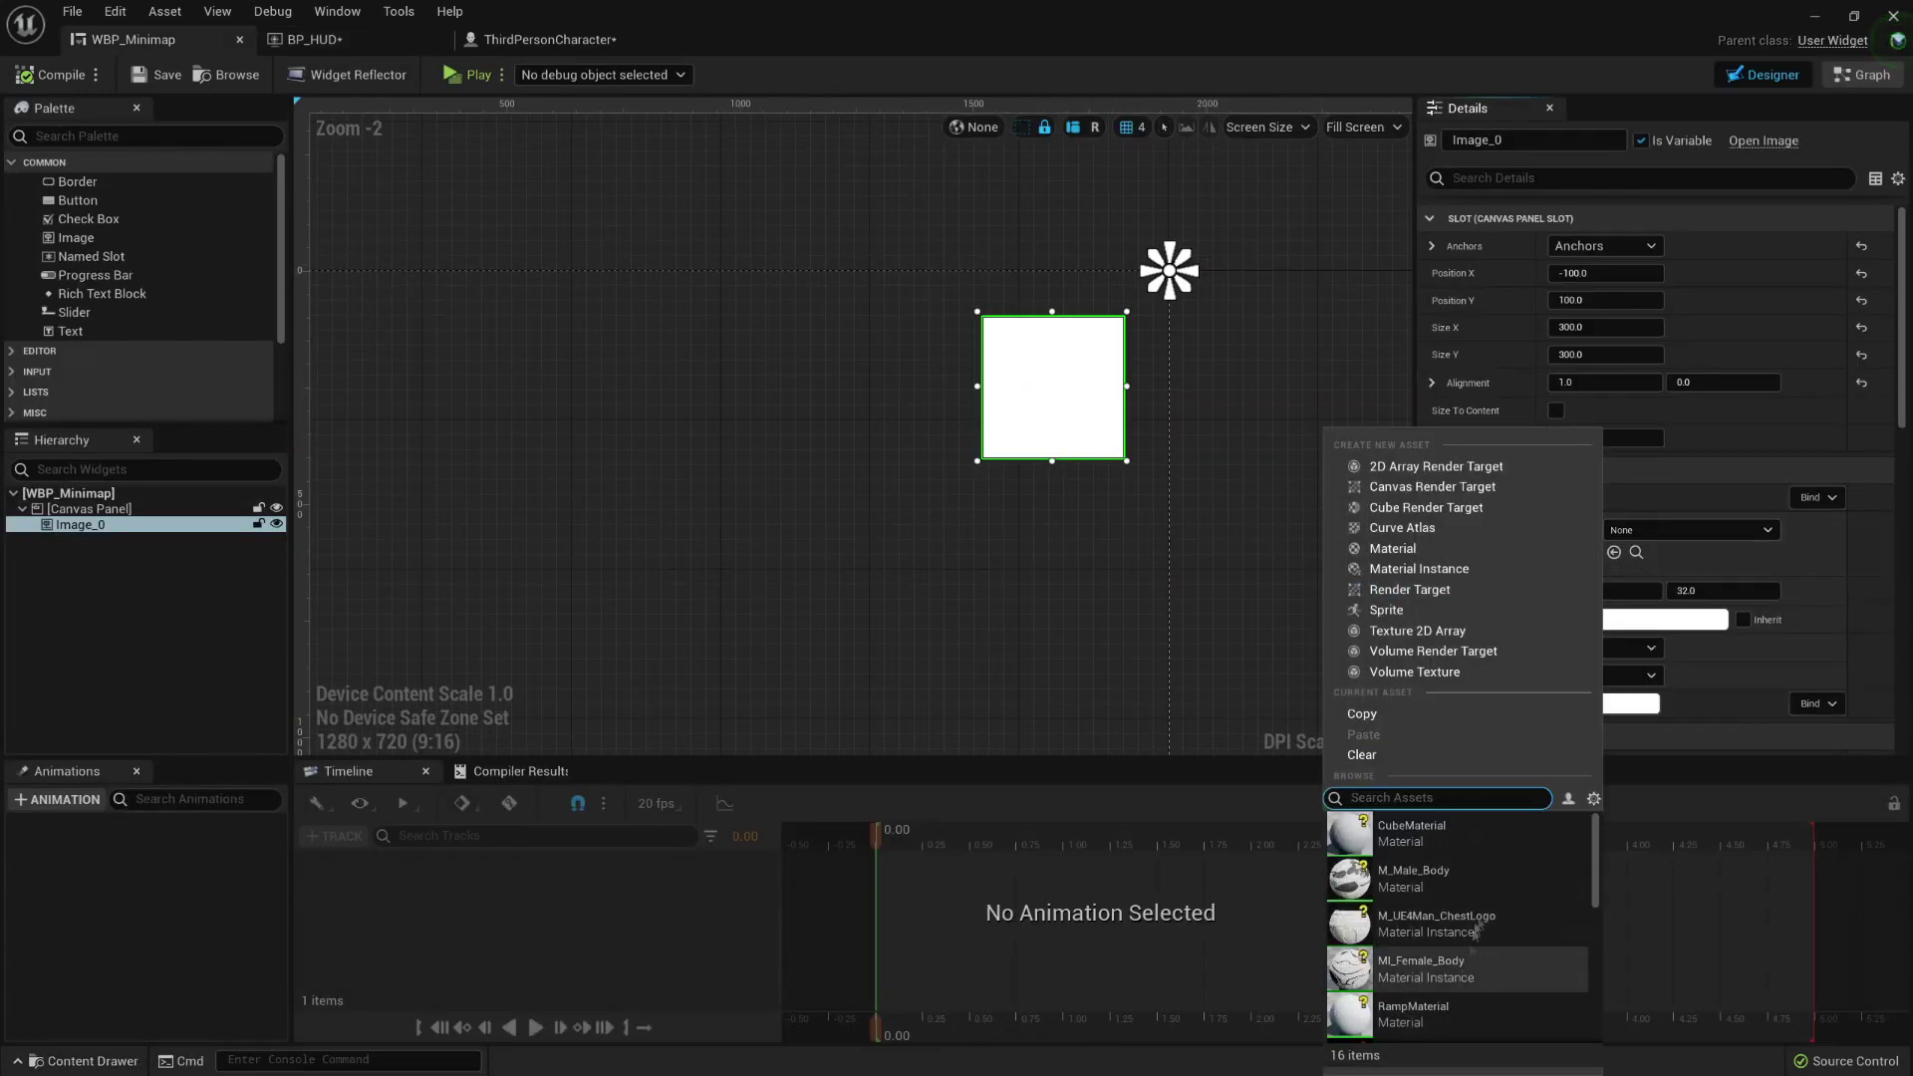
{"action": "scroll", "coordinate": [1508, 903], "scroll_direction": "down", "scroll_amount": 5}
{"action": "scroll", "coordinate": [1525, 905], "scroll_direction": "up", "scroll_amount": 5}
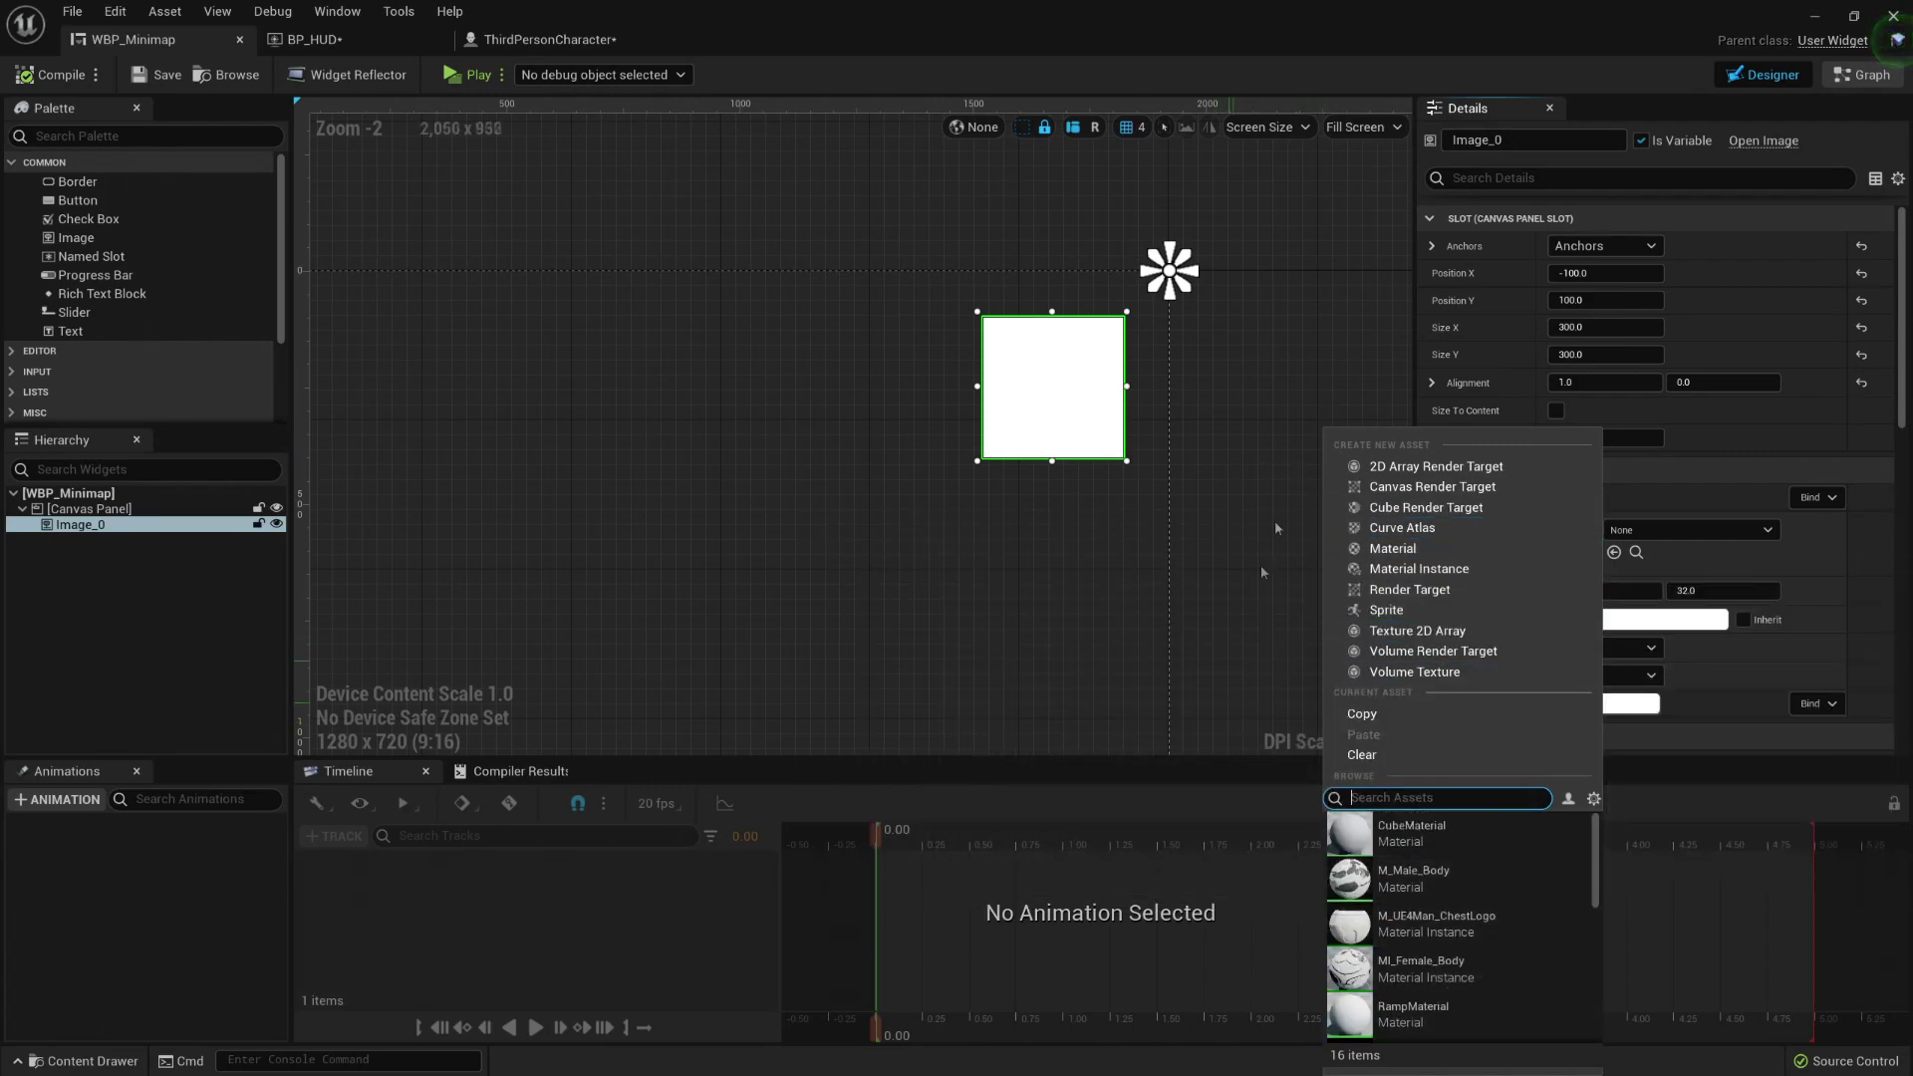
{"action": "left_click", "coordinate": [1249, 389]}
Step: Create a material from the RT_Minimap render target and name it M_Minimap
{"action": "left_click", "coordinate": [549, 38]}
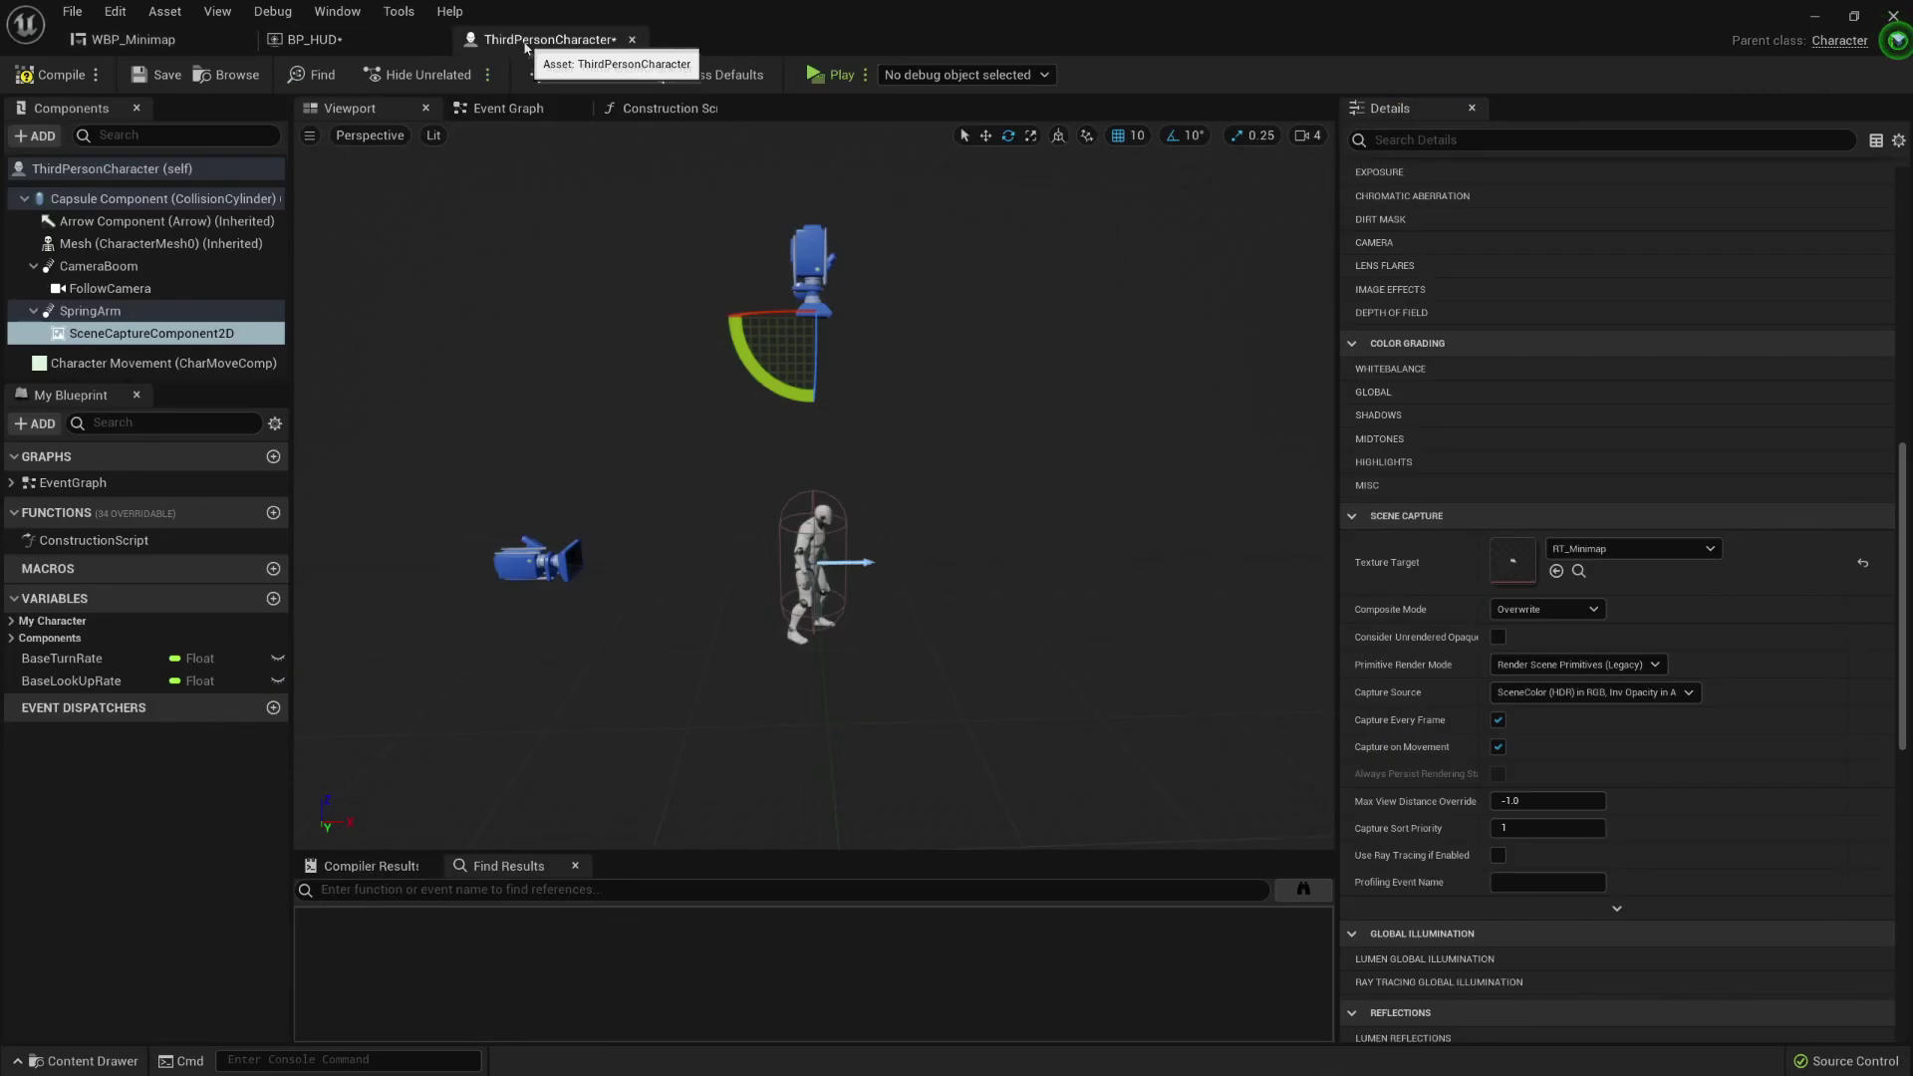
{"action": "left_click", "coordinate": [1579, 571]}
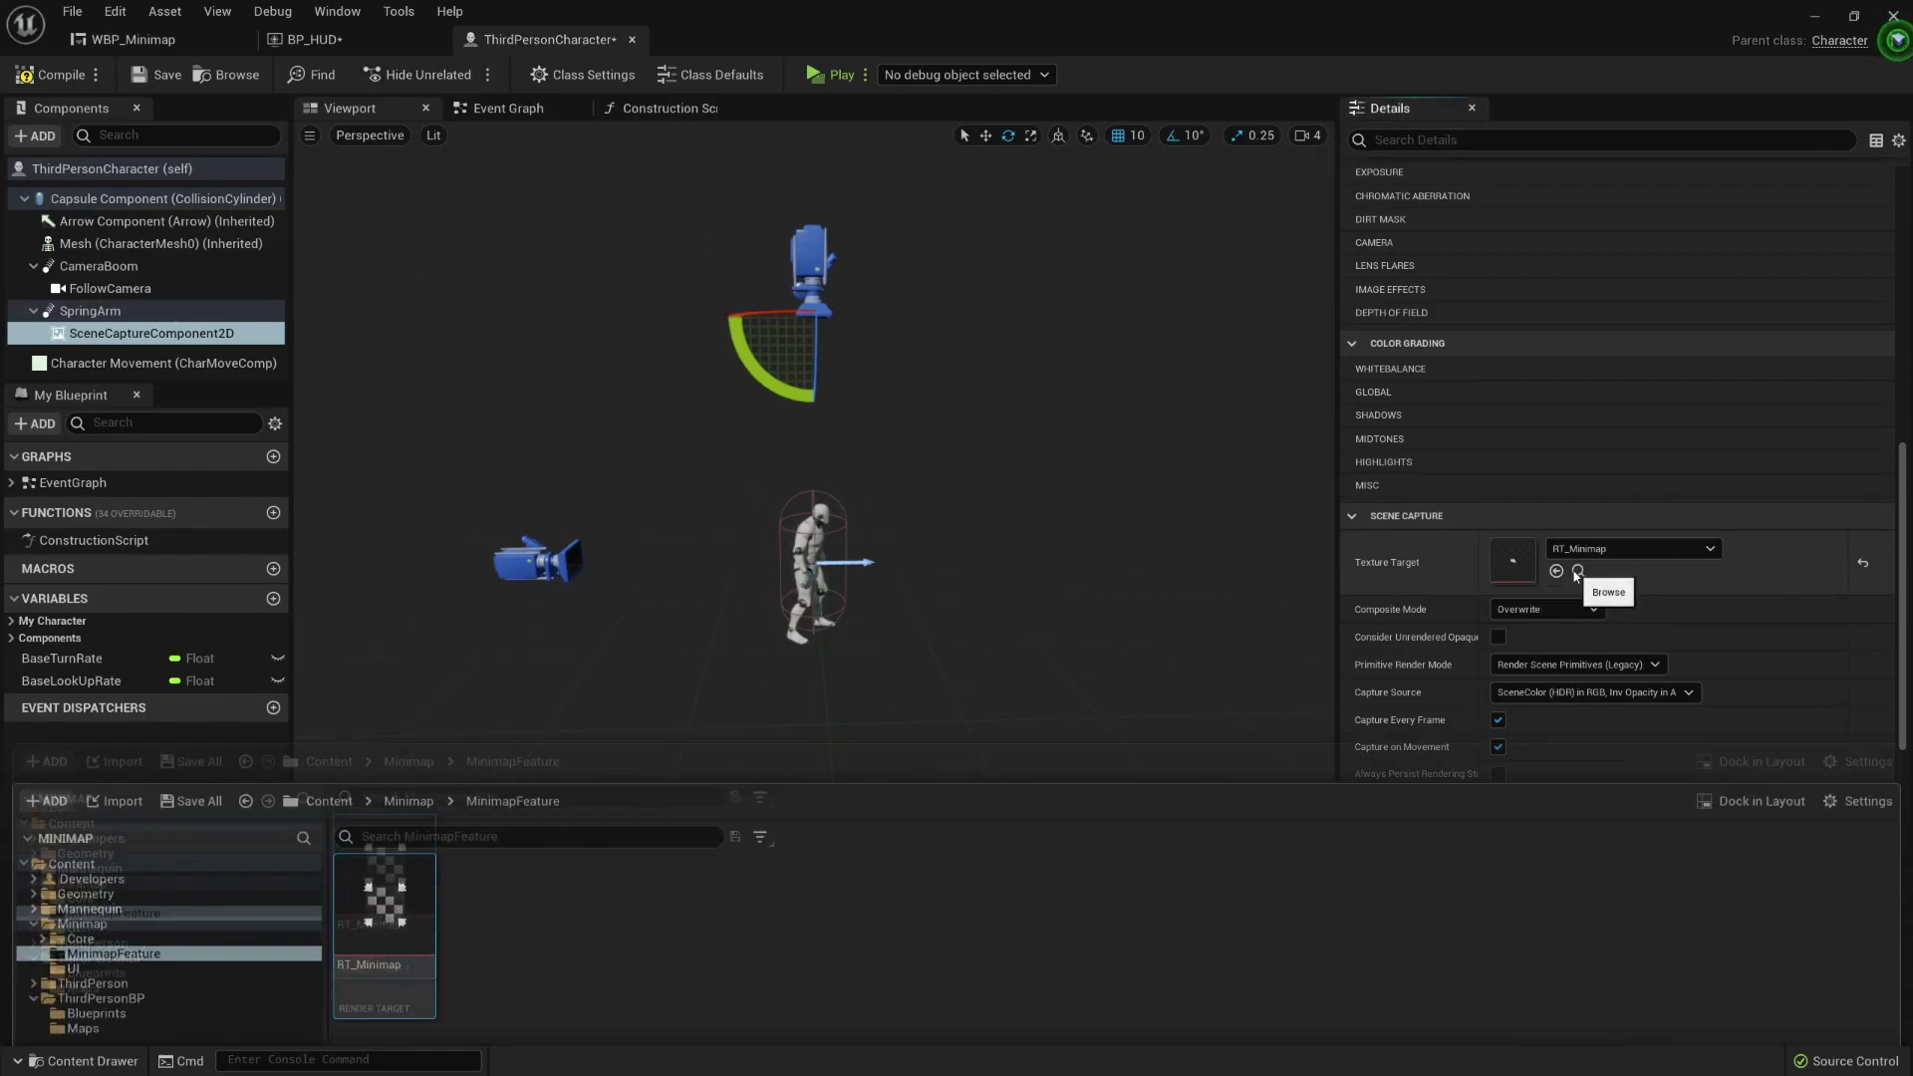
{"action": "right_click", "coordinate": [384, 828]}
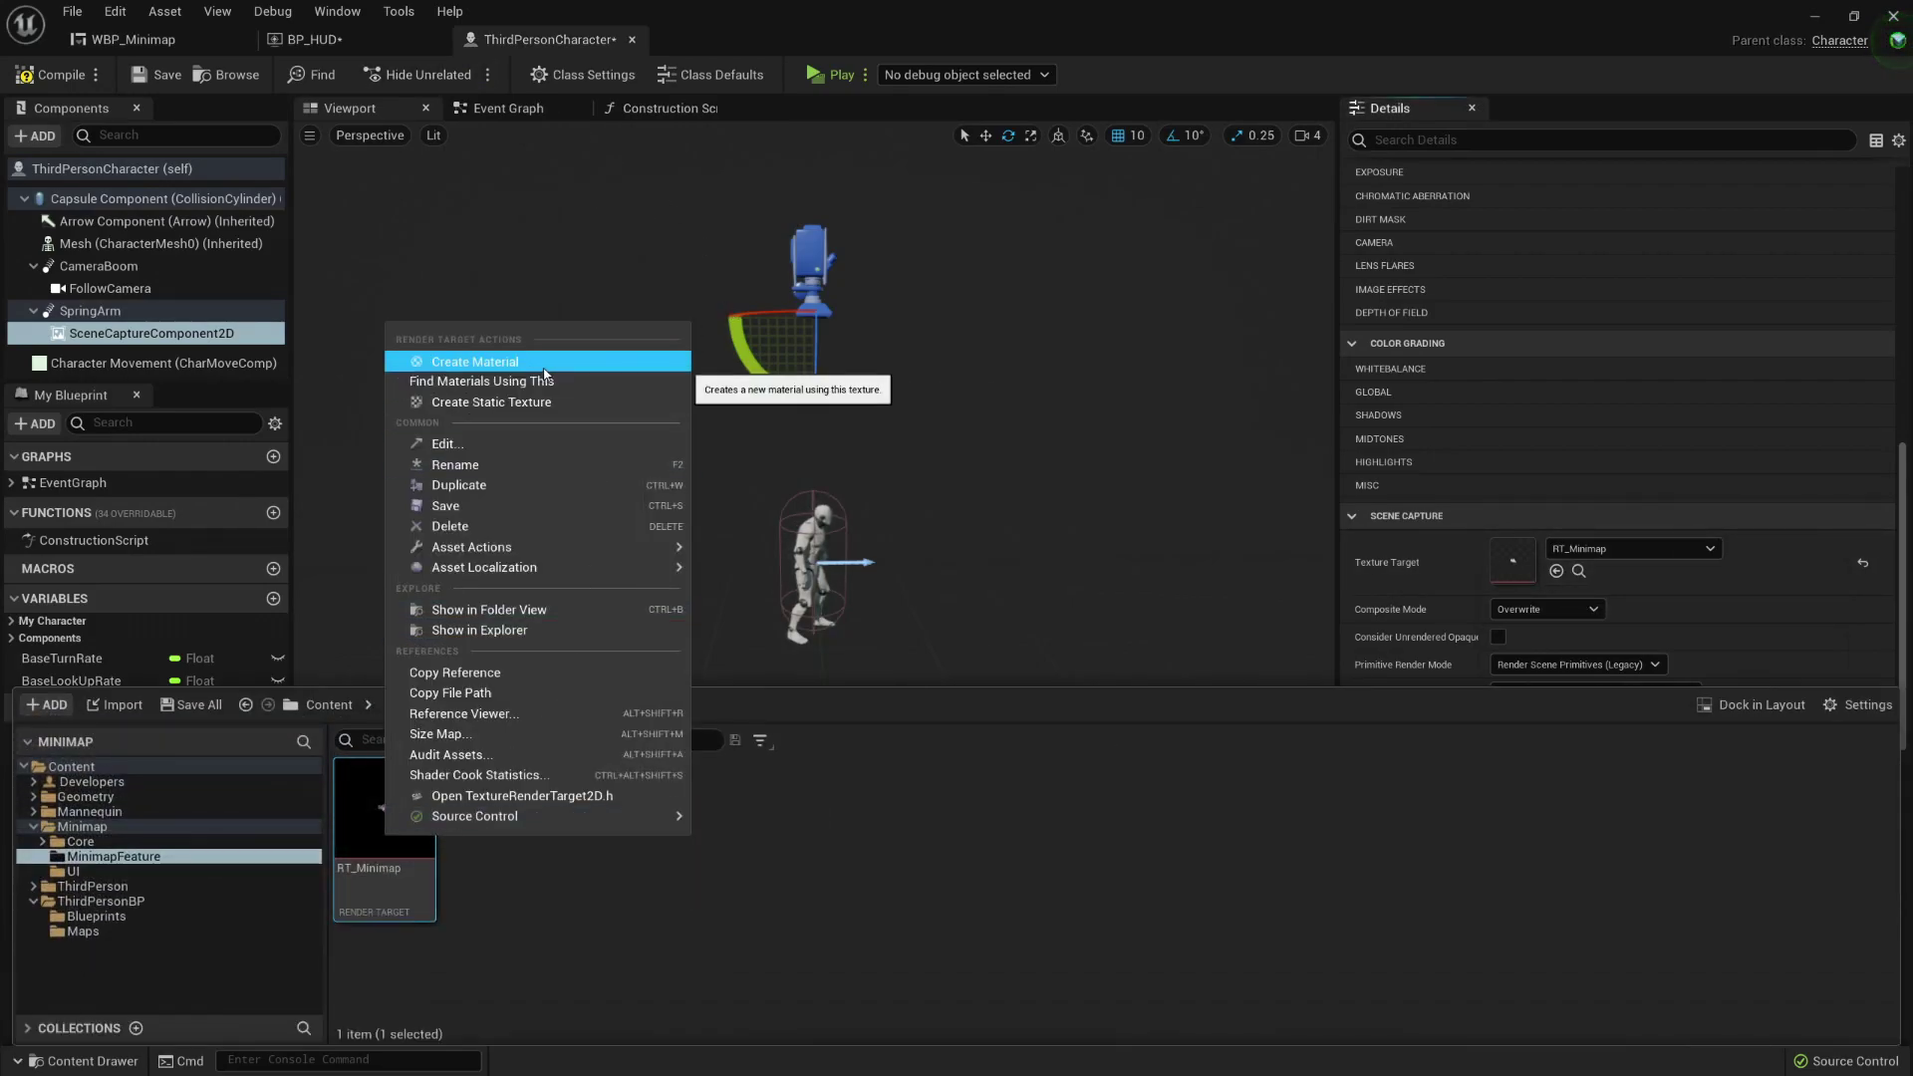
{"action": "left_click", "coordinate": [475, 361]}
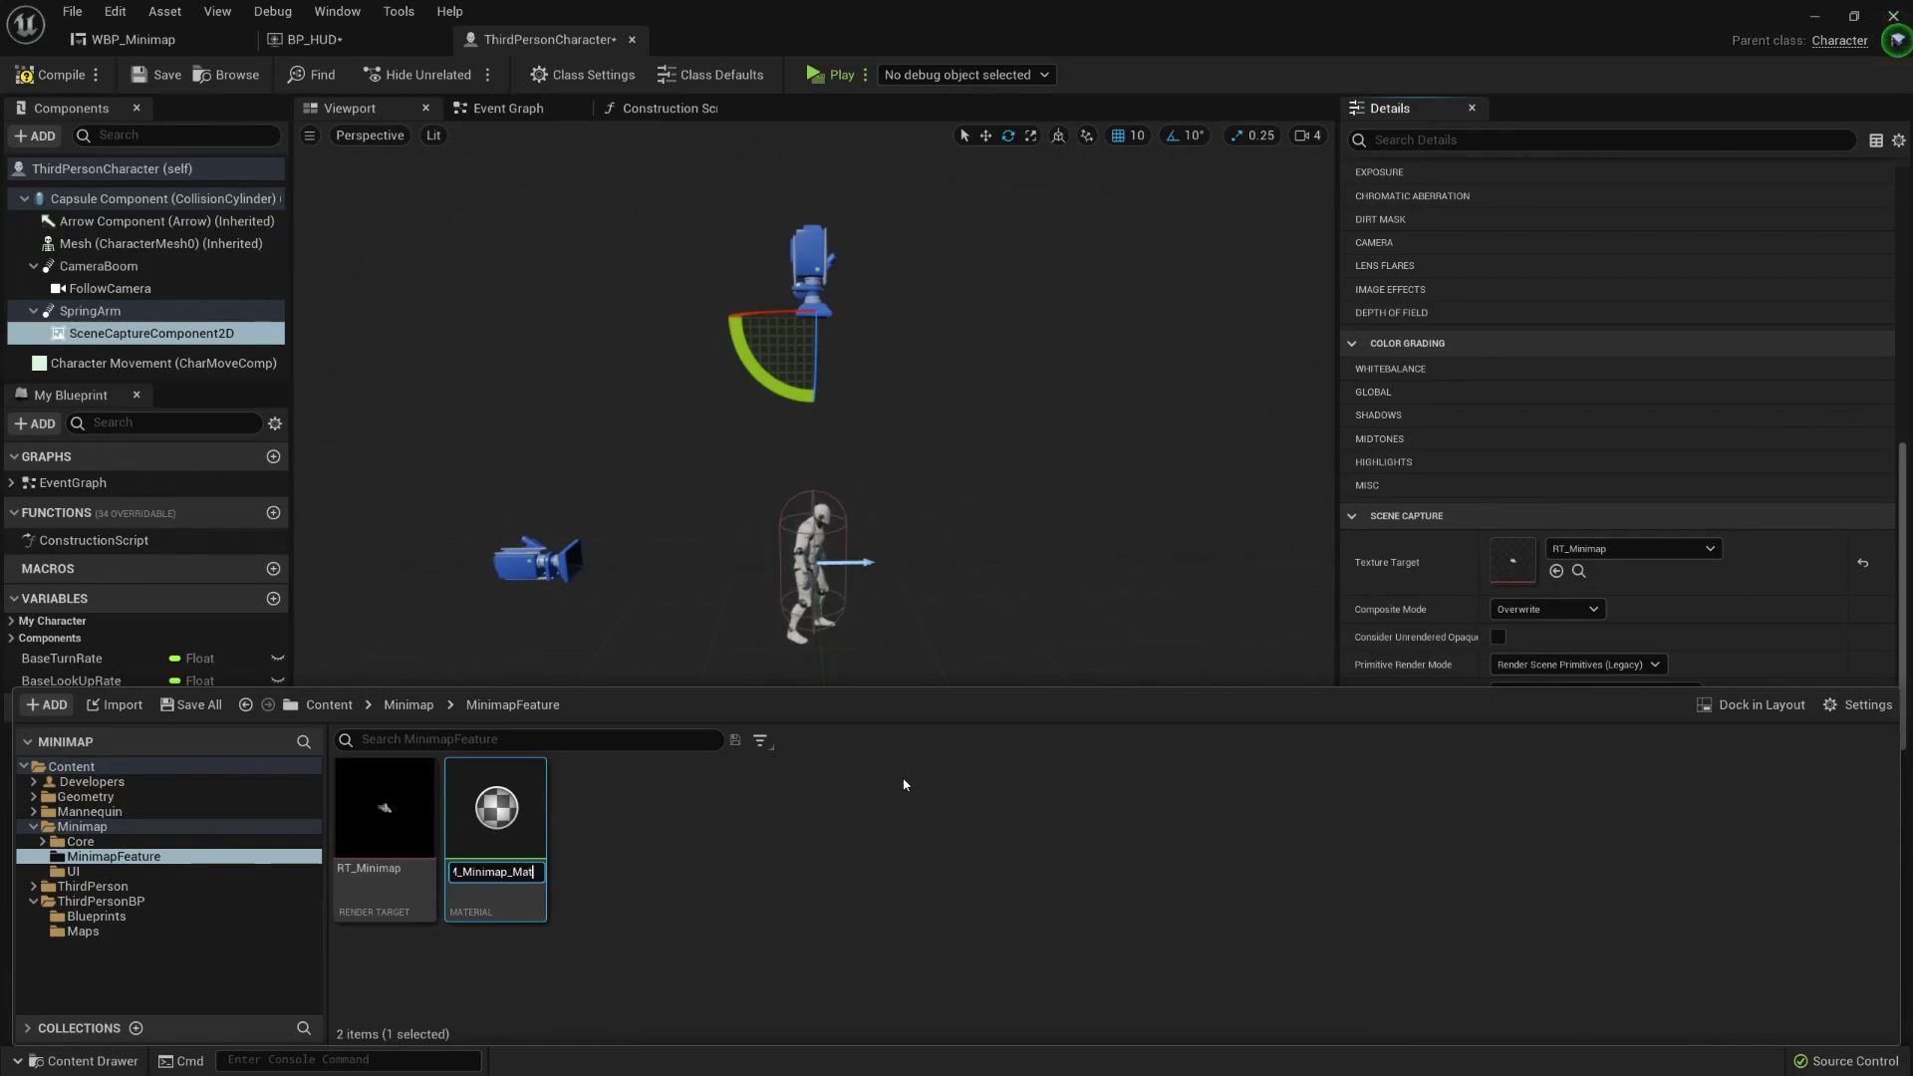
{"action": "key", "text": "Return"}
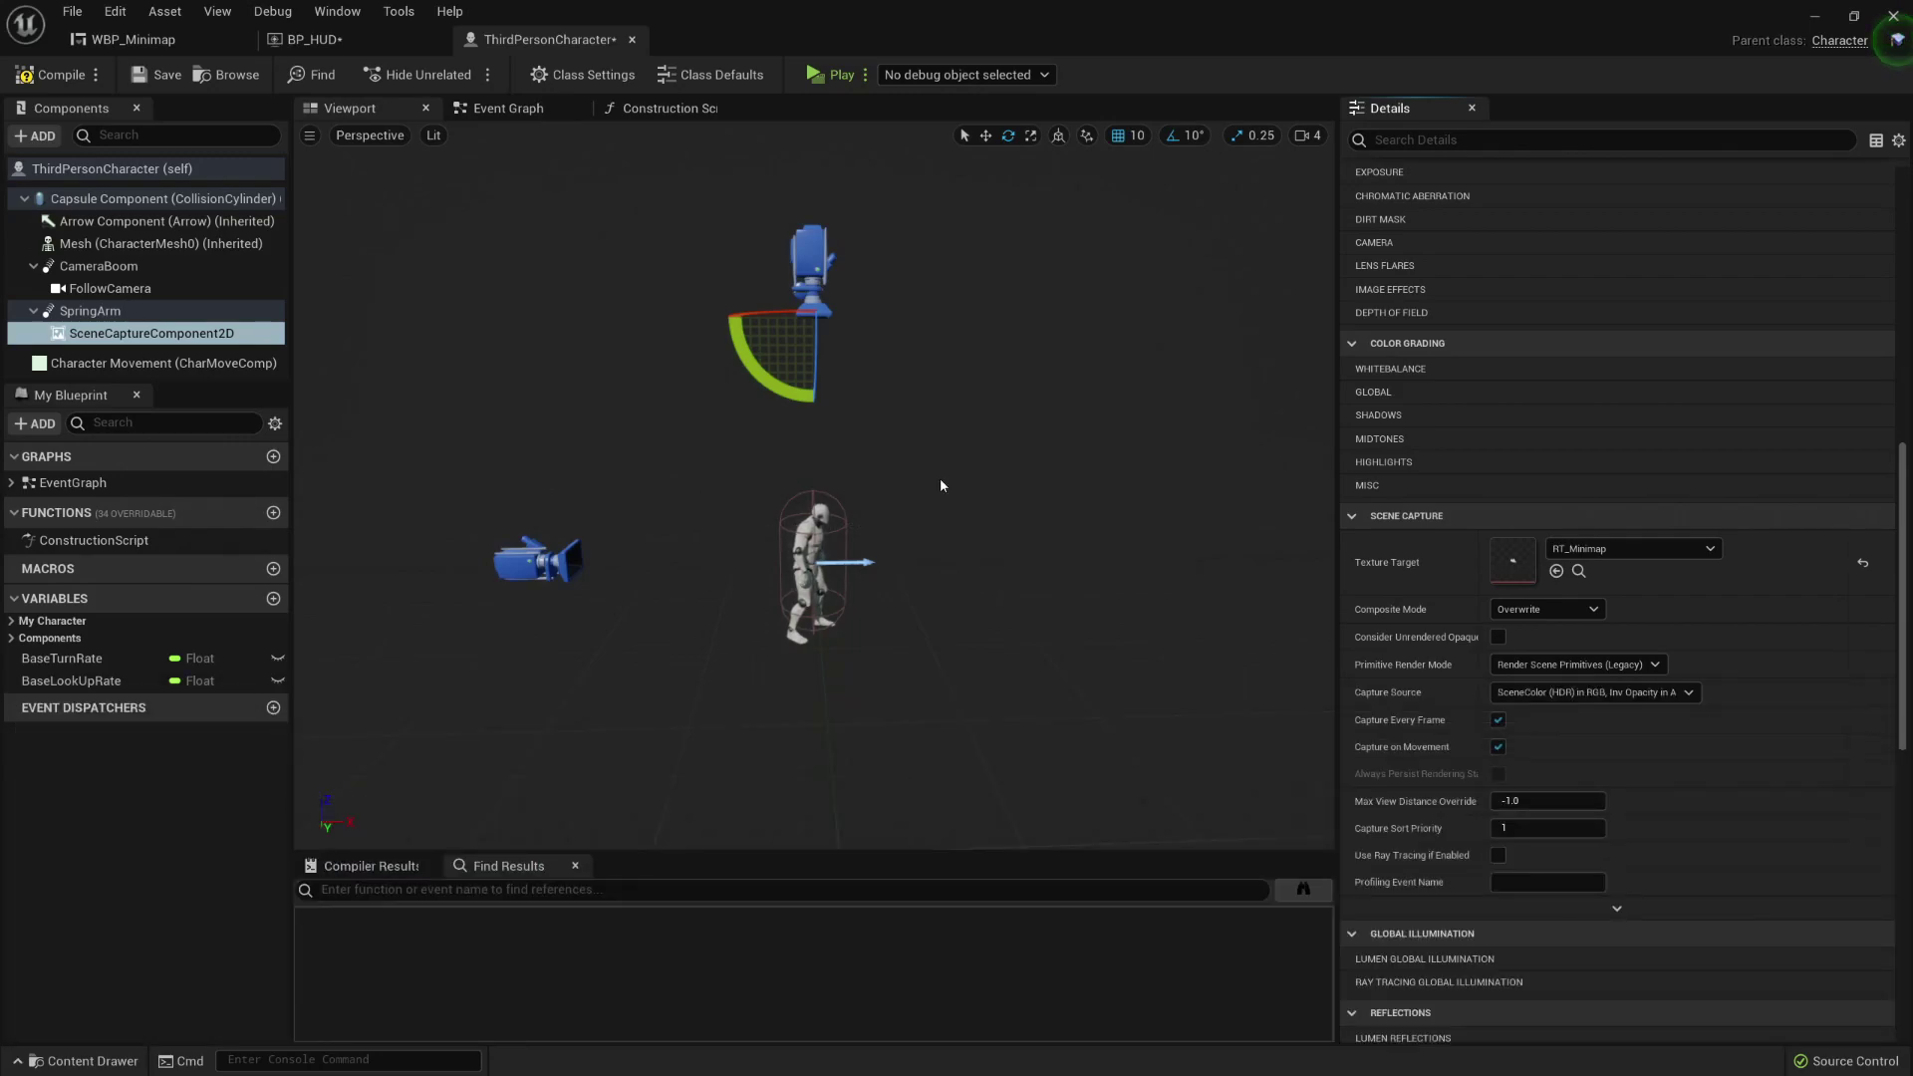
Step: Assign M_Minimap as Image_0's brush image in WBP_Minimap and change the material to the UI material domain
{"action": "key", "text": "ctrl+space"}
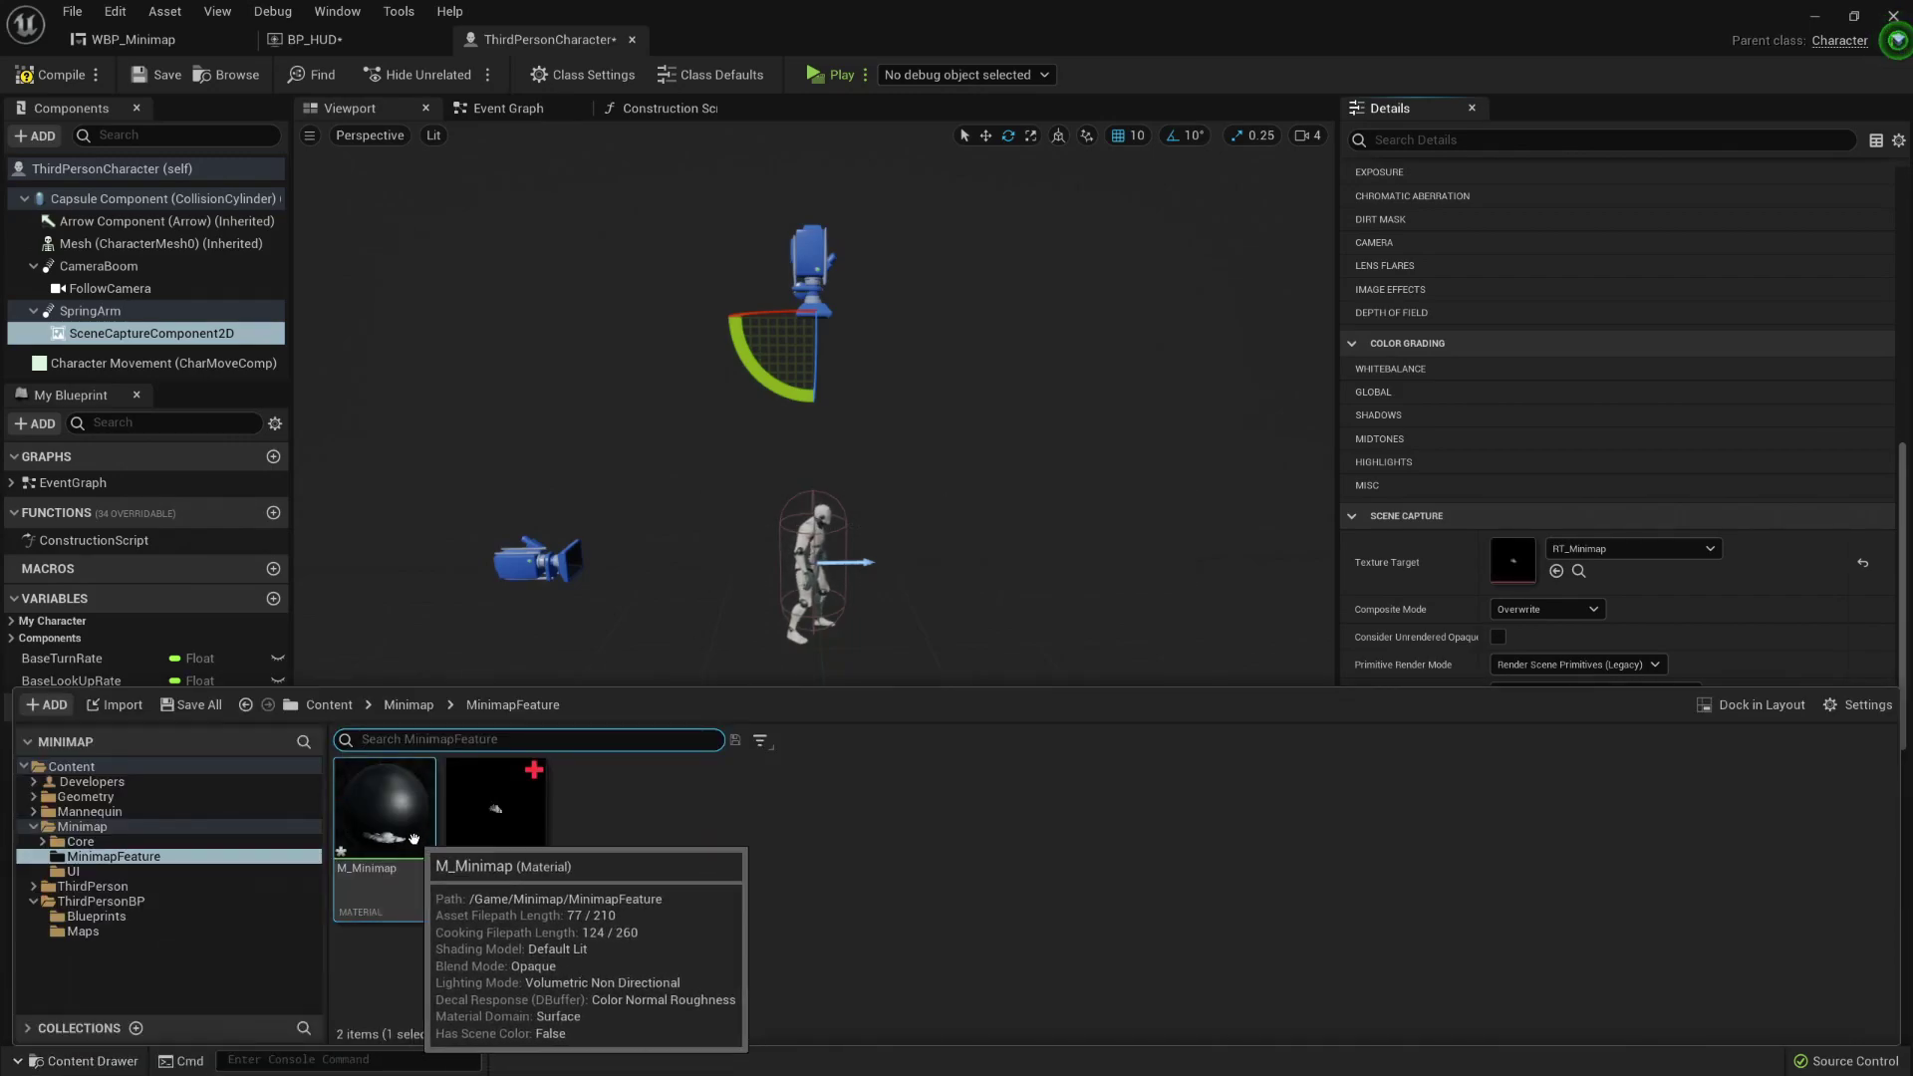
{"action": "left_click", "coordinate": [309, 39]}
{"action": "left_click", "coordinate": [129, 39]}
{"action": "left_click", "coordinate": [1102, 387]}
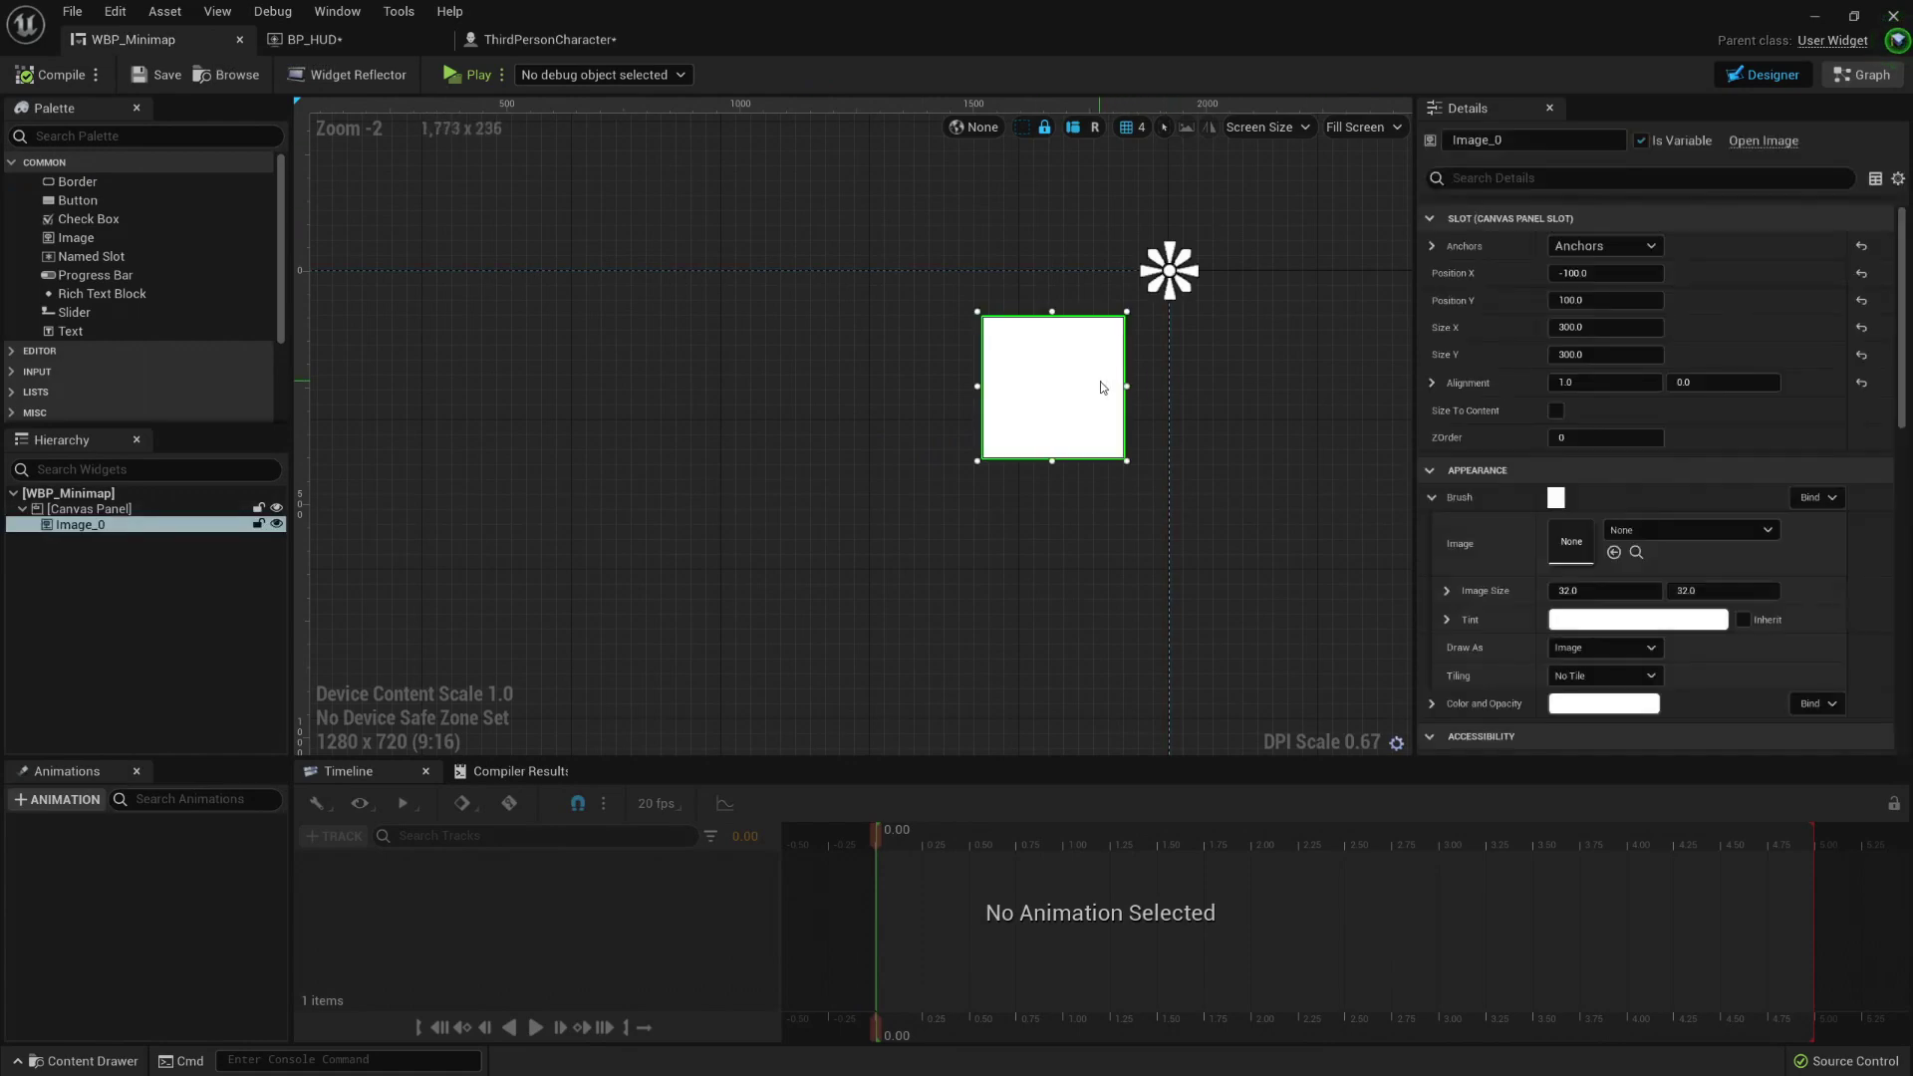
{"action": "left_click", "coordinate": [1615, 554]}
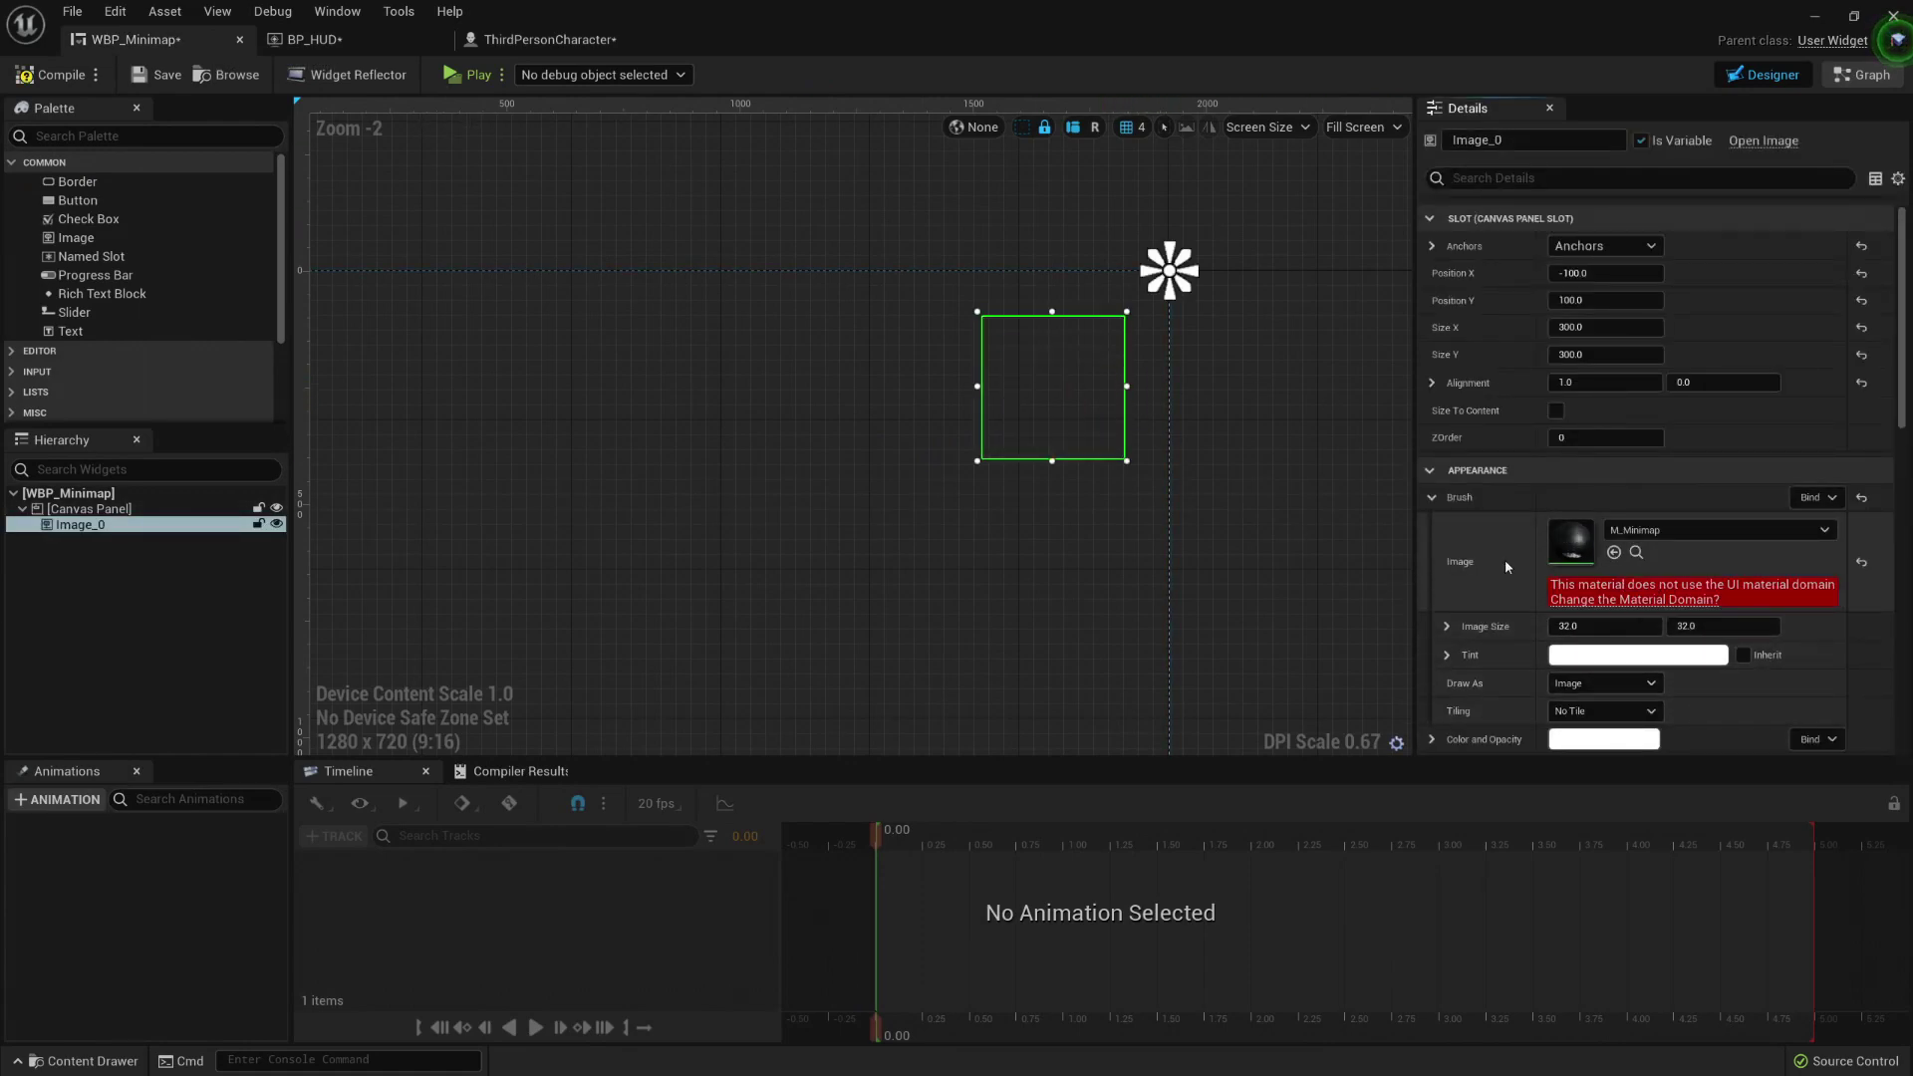
{"action": "left_click", "coordinate": [1619, 601]}
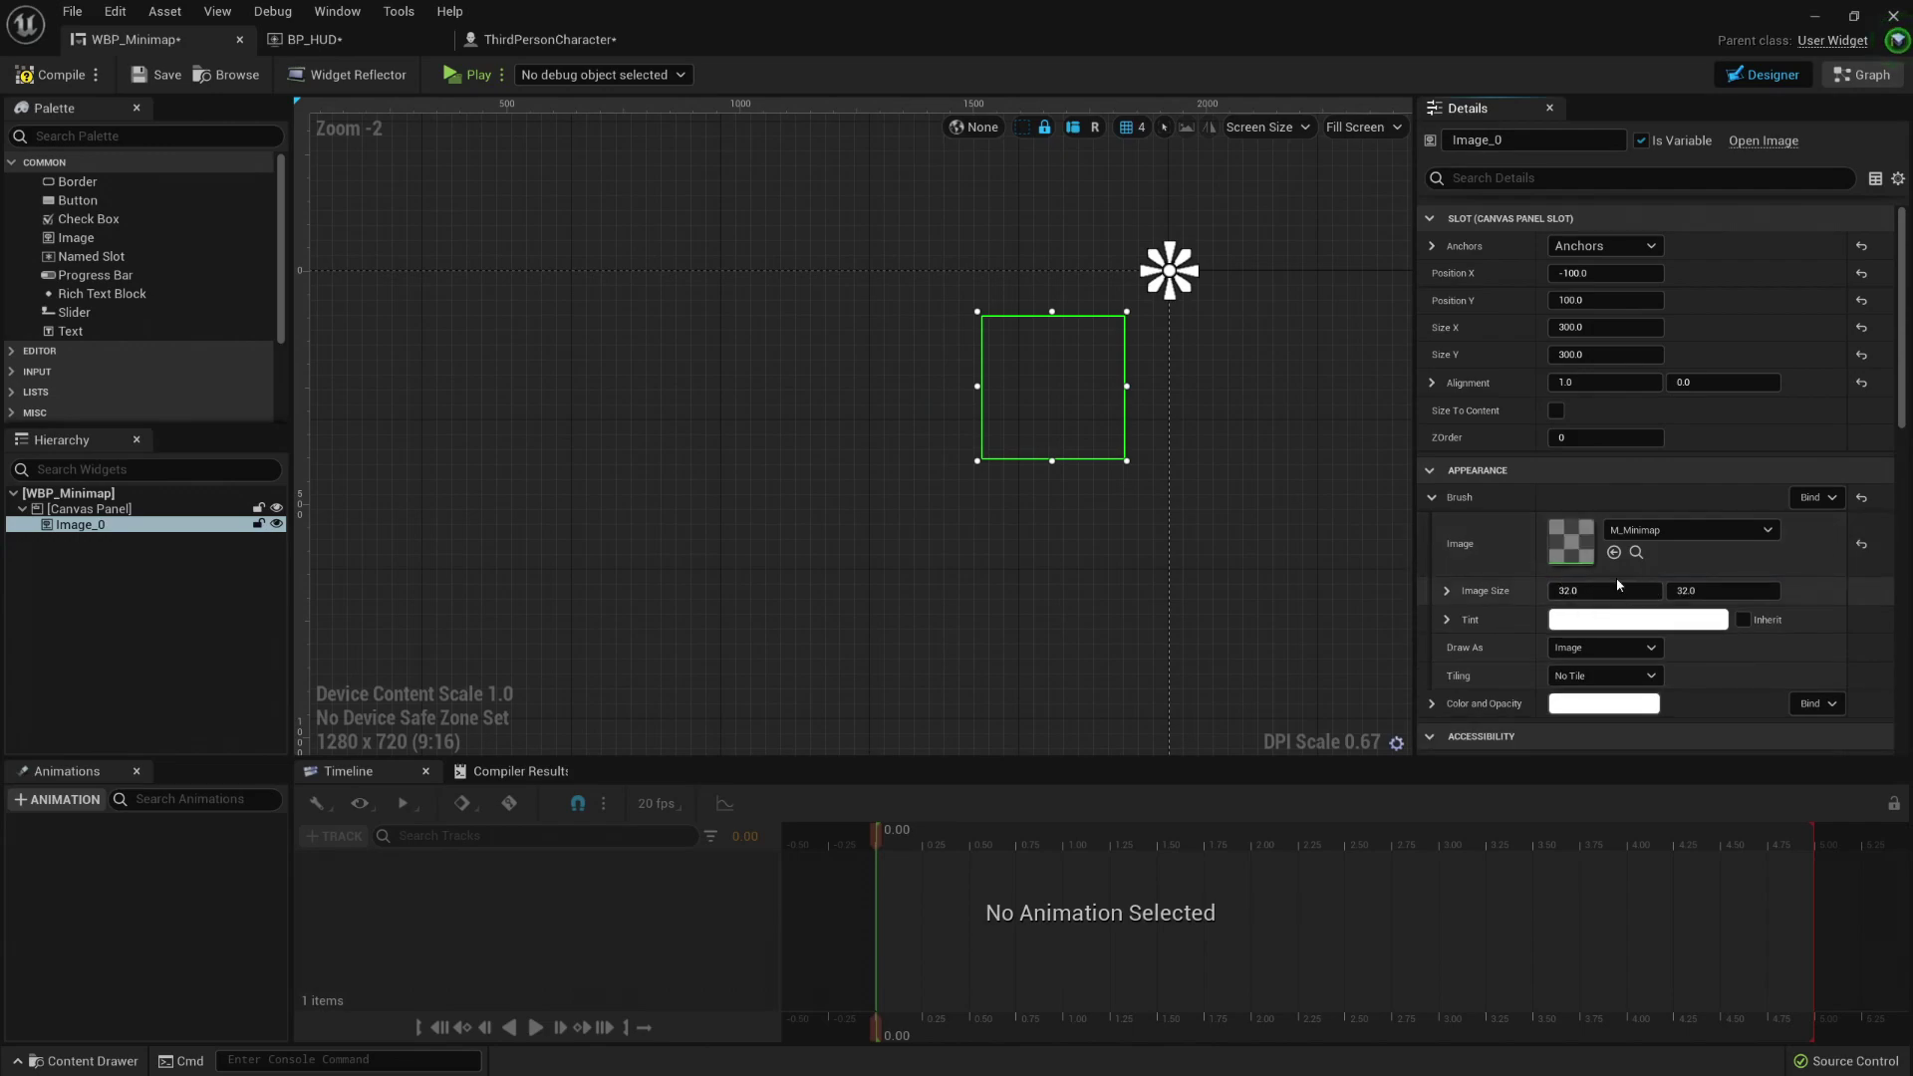
{"action": "left_click", "coordinate": [166, 76]}
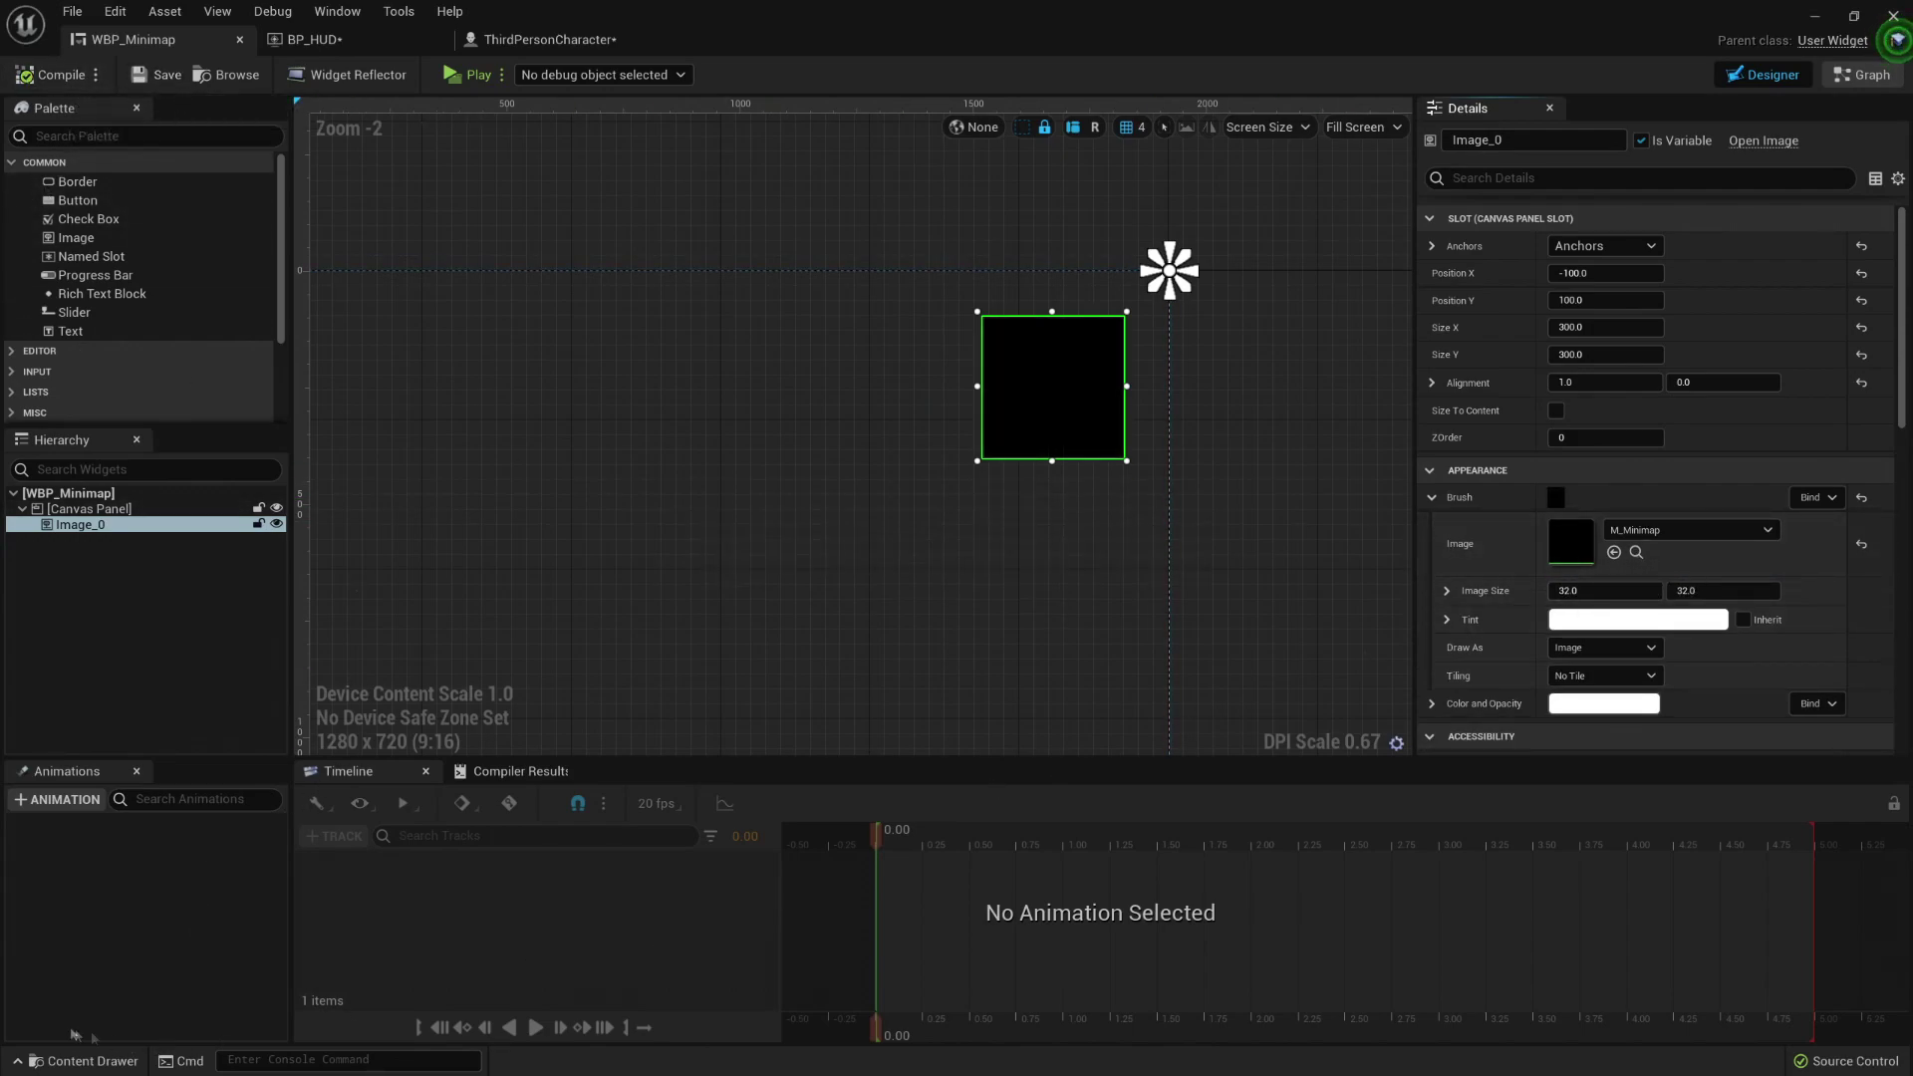
Step: Connect the Texture Sample's RGB output to Final Color in the M_Minimap material and apply the change
{"action": "left_click", "coordinate": [84, 1060]}
{"action": "double_click", "coordinate": [420, 831]}
{"action": "right_click_drag", "start_coordinate": [995, 475], "coordinate": [880, 429]}
{"action": "left_click_drag", "start_coordinate": [853, 478], "coordinate": [992, 506]}
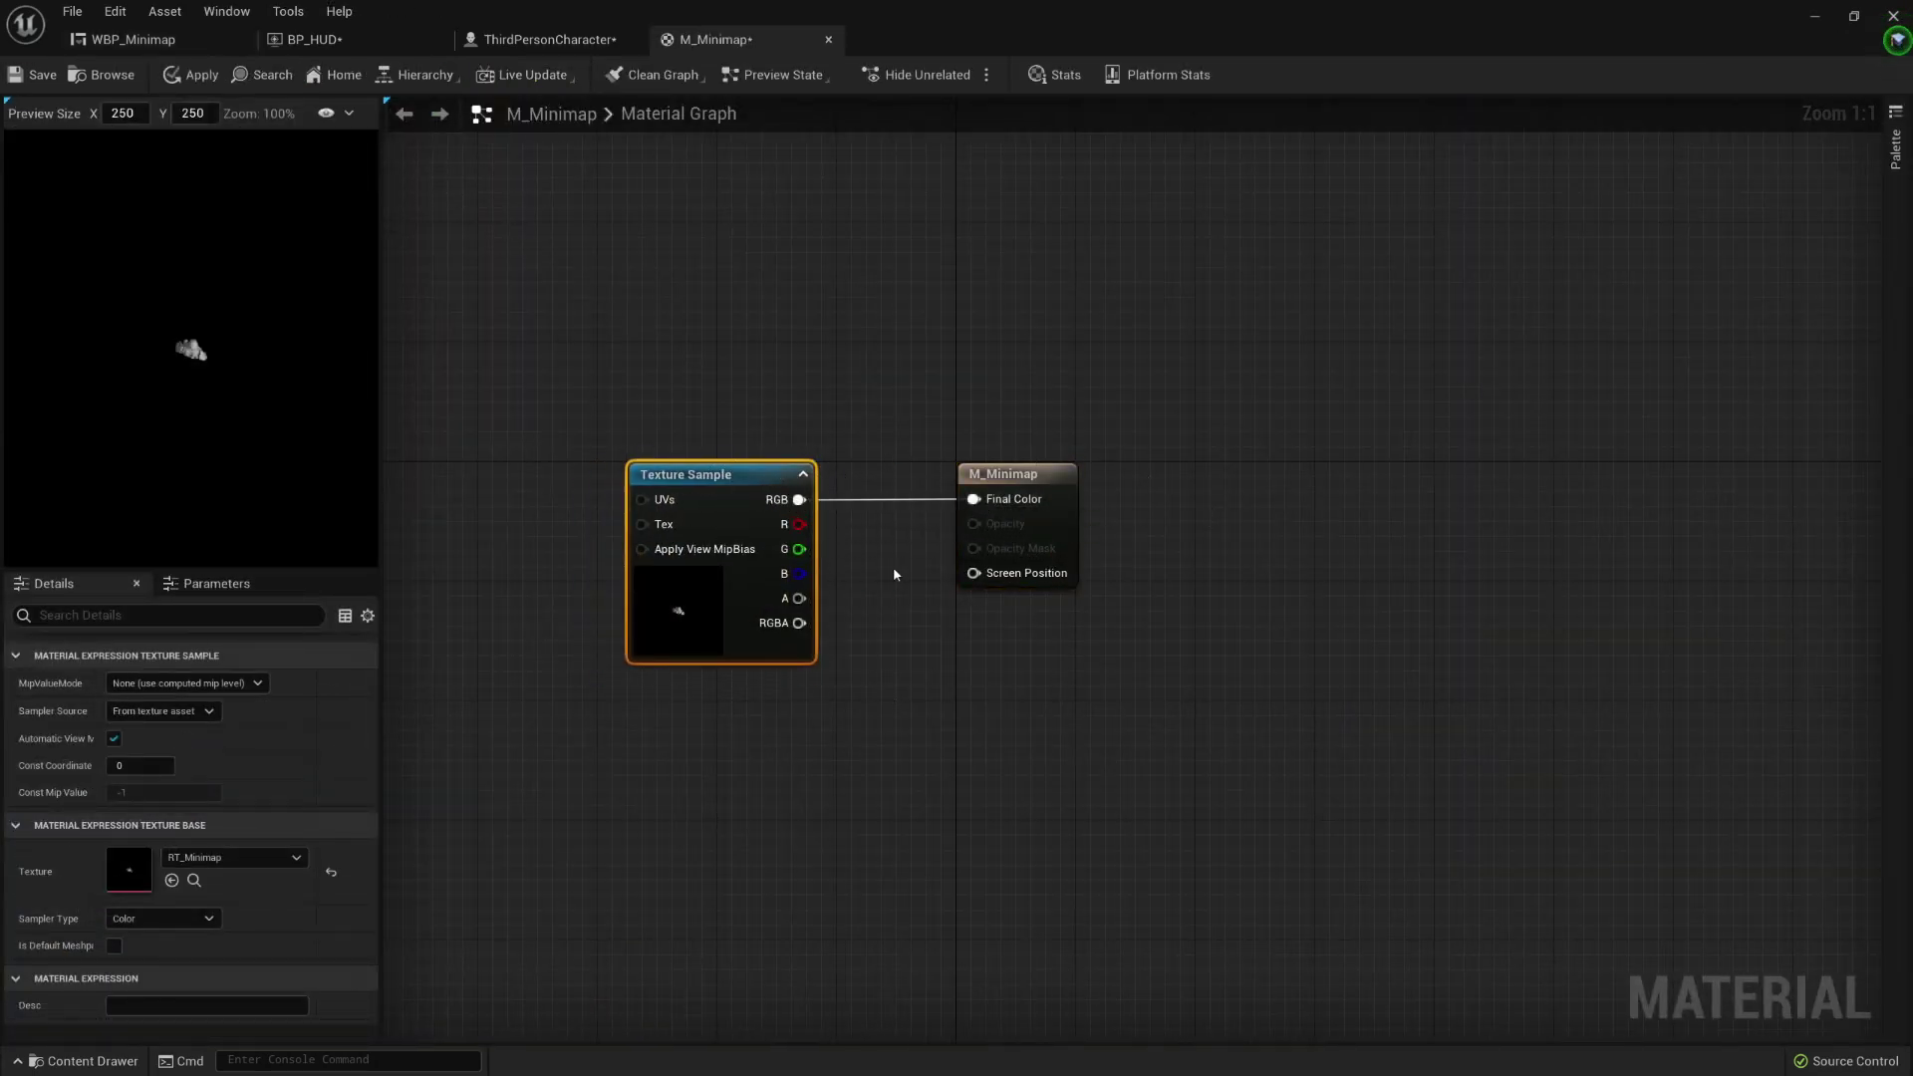
{"action": "left_click", "coordinate": [187, 77]}
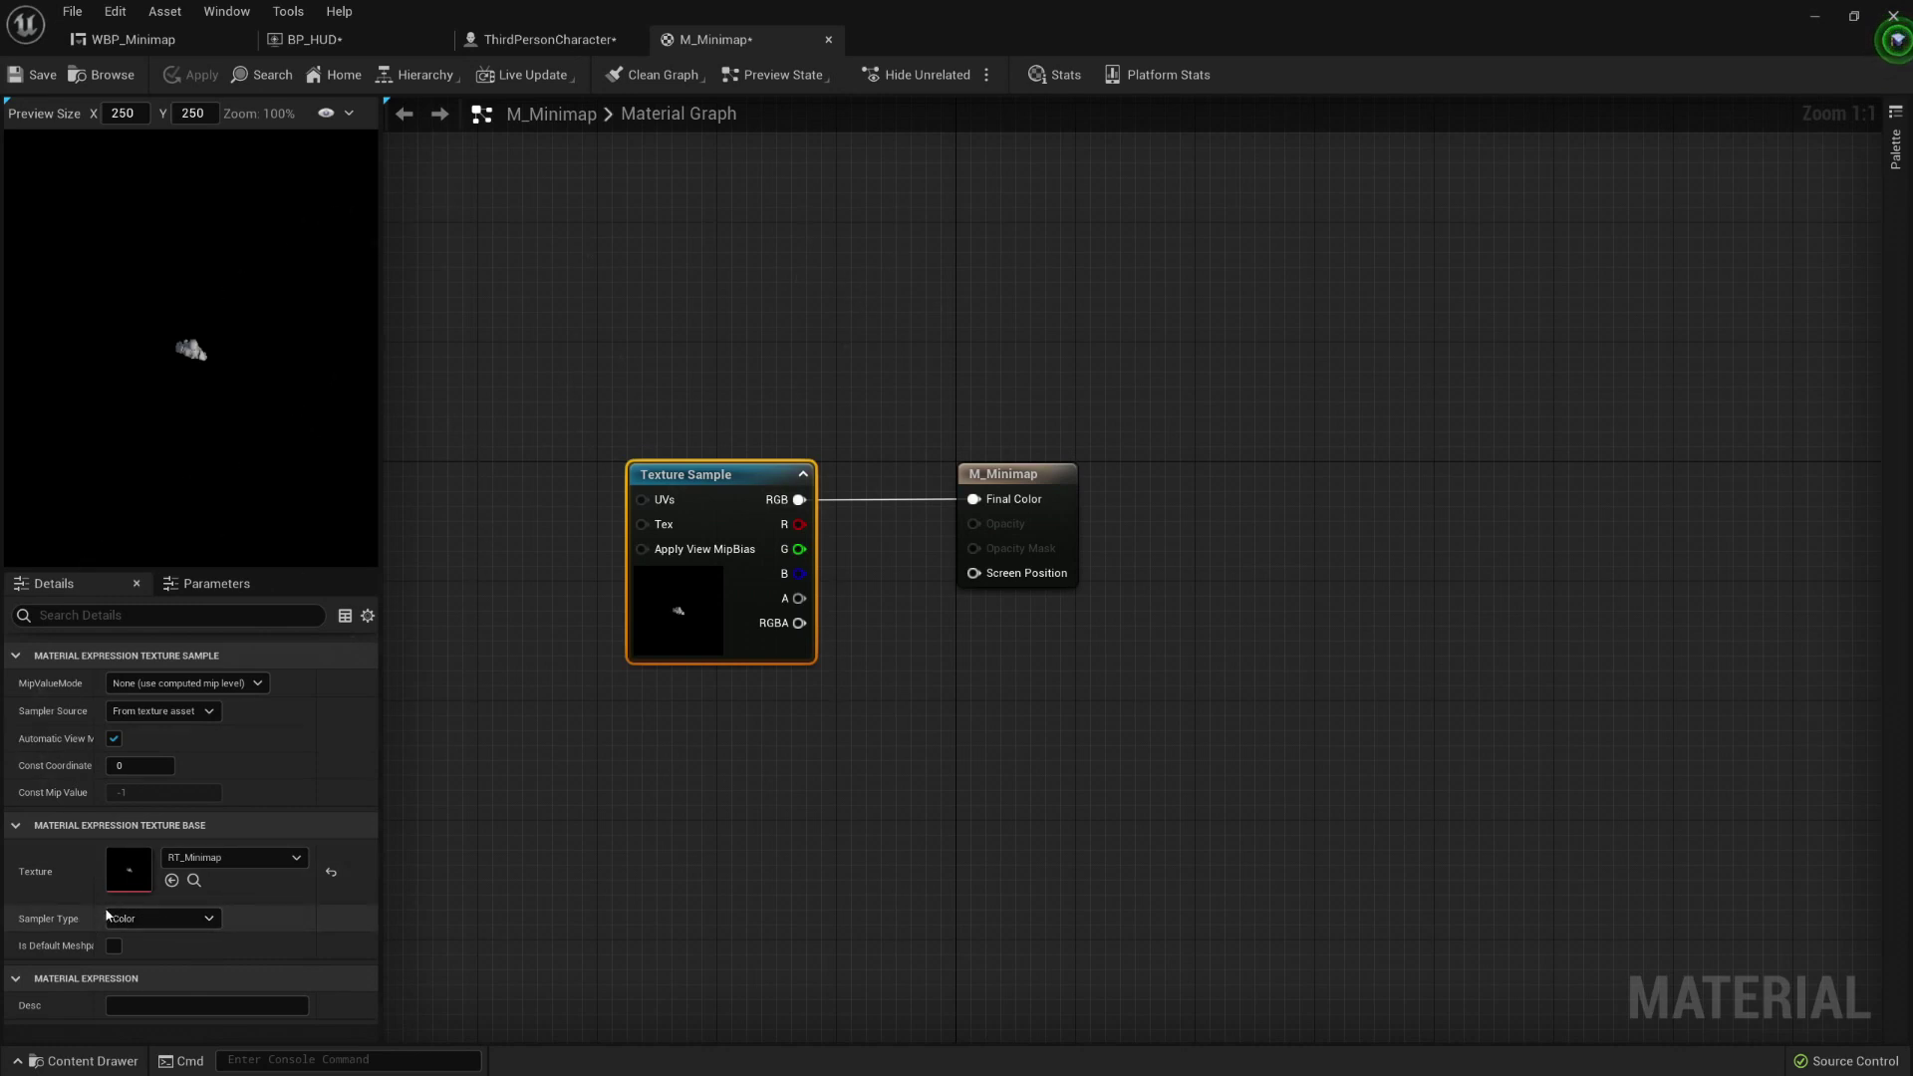
Step: Try the Linear Color sampler type on the Texture Sample node and set it back to Color
{"action": "left_click", "coordinate": [128, 925]}
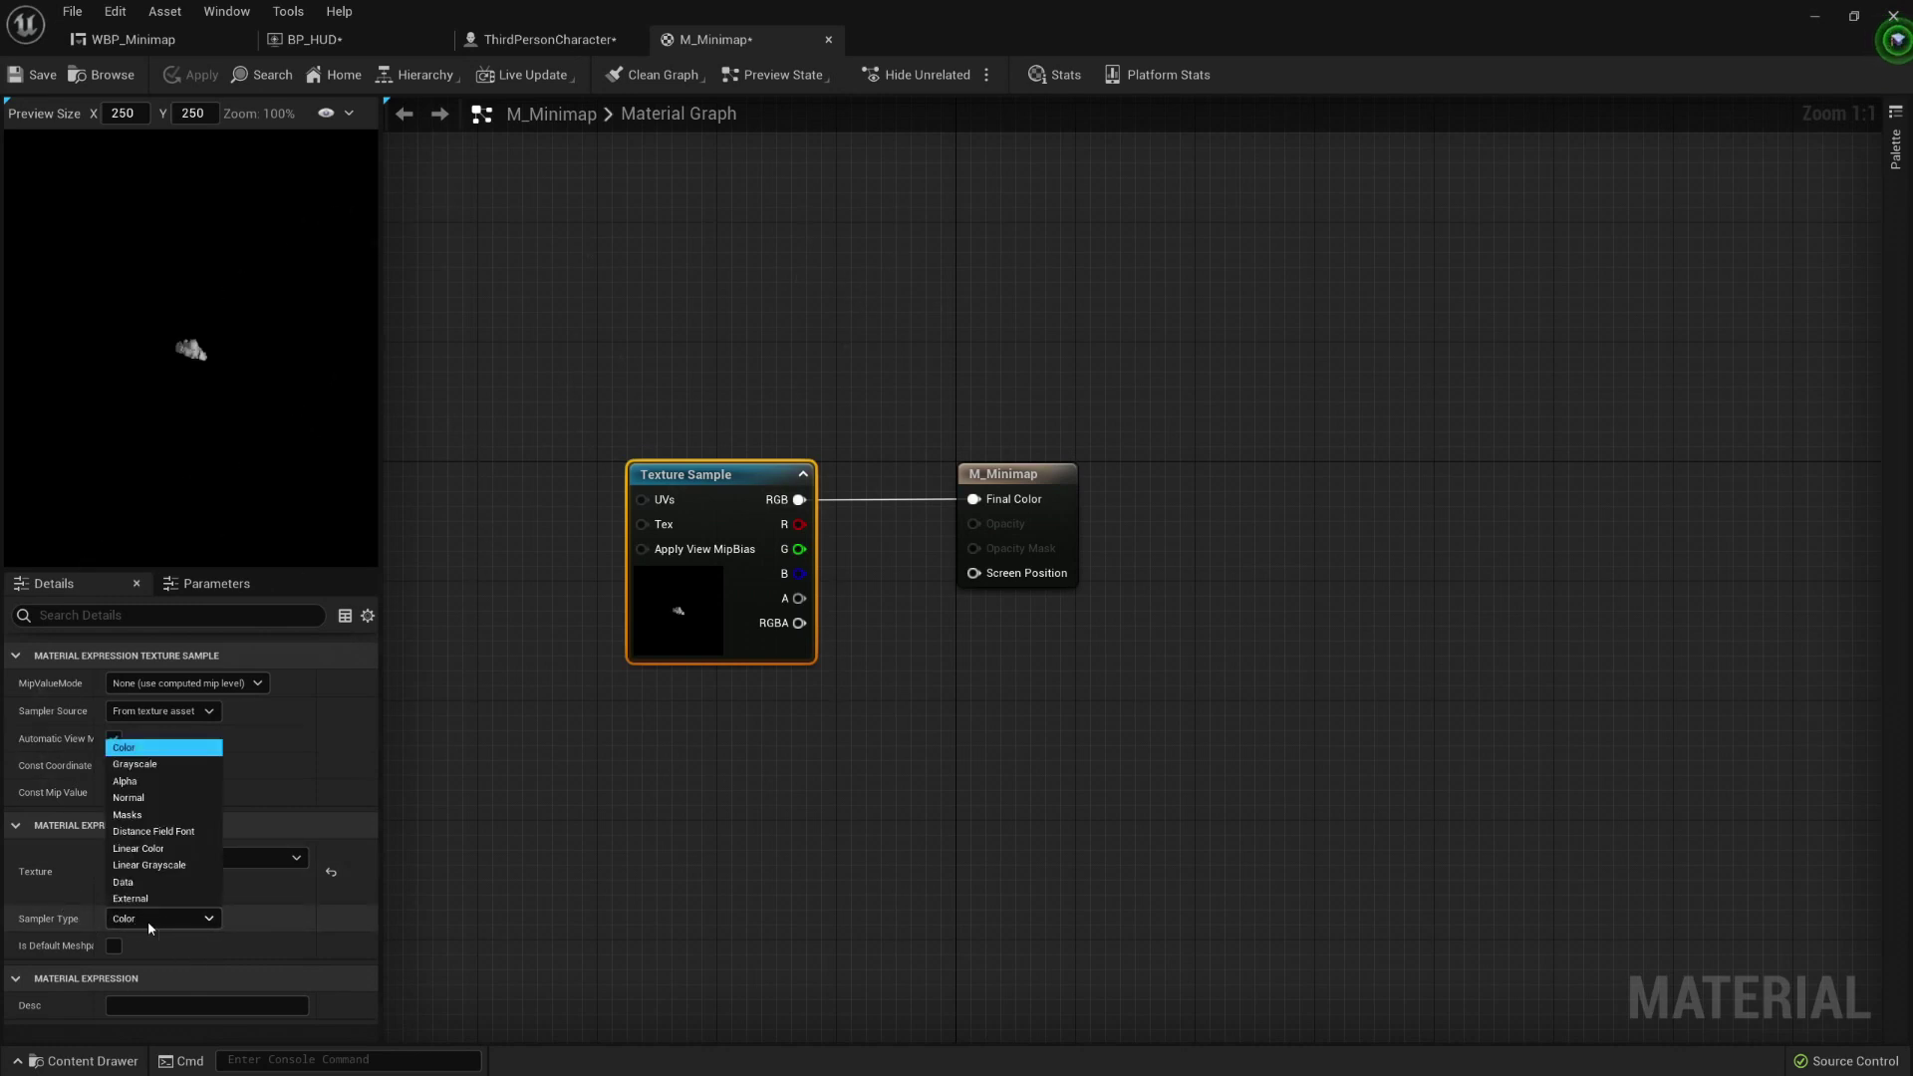
{"action": "left_click", "coordinate": [159, 849]}
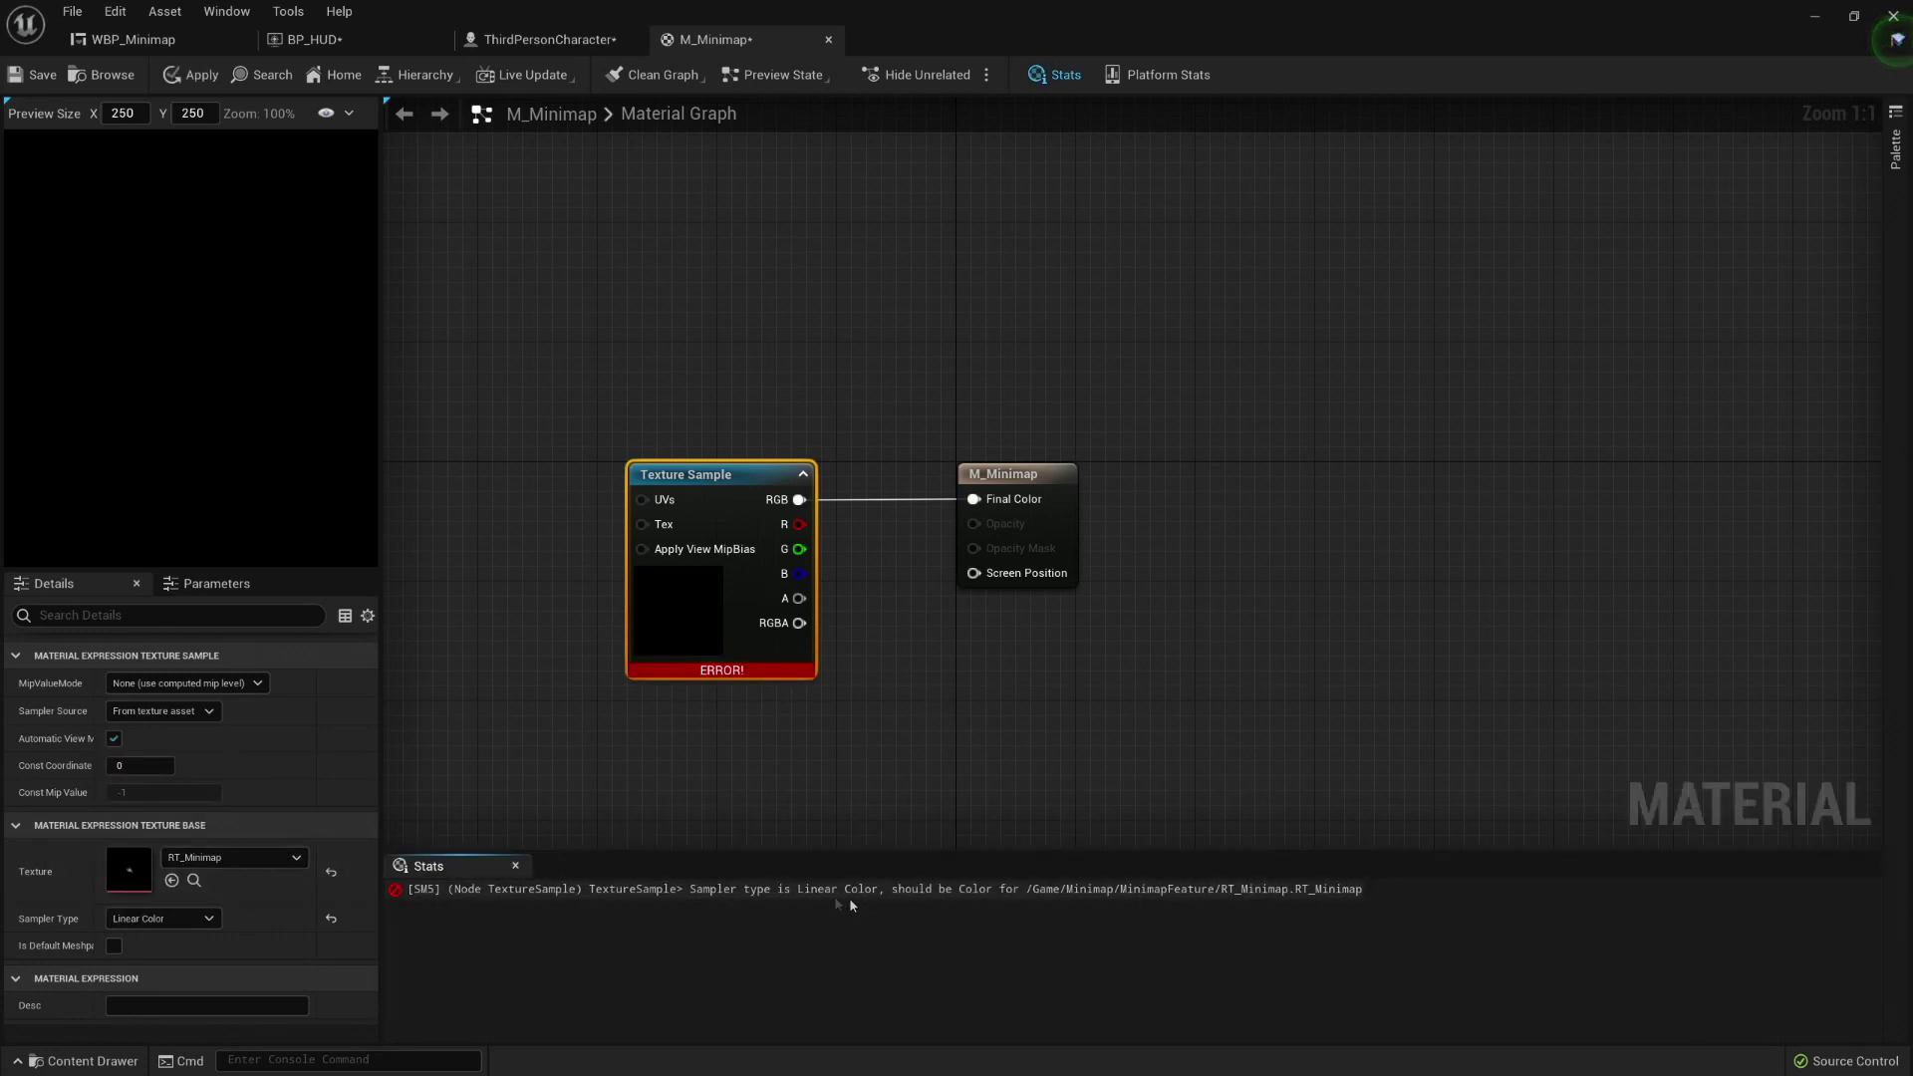
{"action": "left_click", "coordinate": [160, 919]}
{"action": "left_click", "coordinate": [139, 749]}
Step: Save the M_Minimap material
{"action": "left_click", "coordinate": [37, 77]}
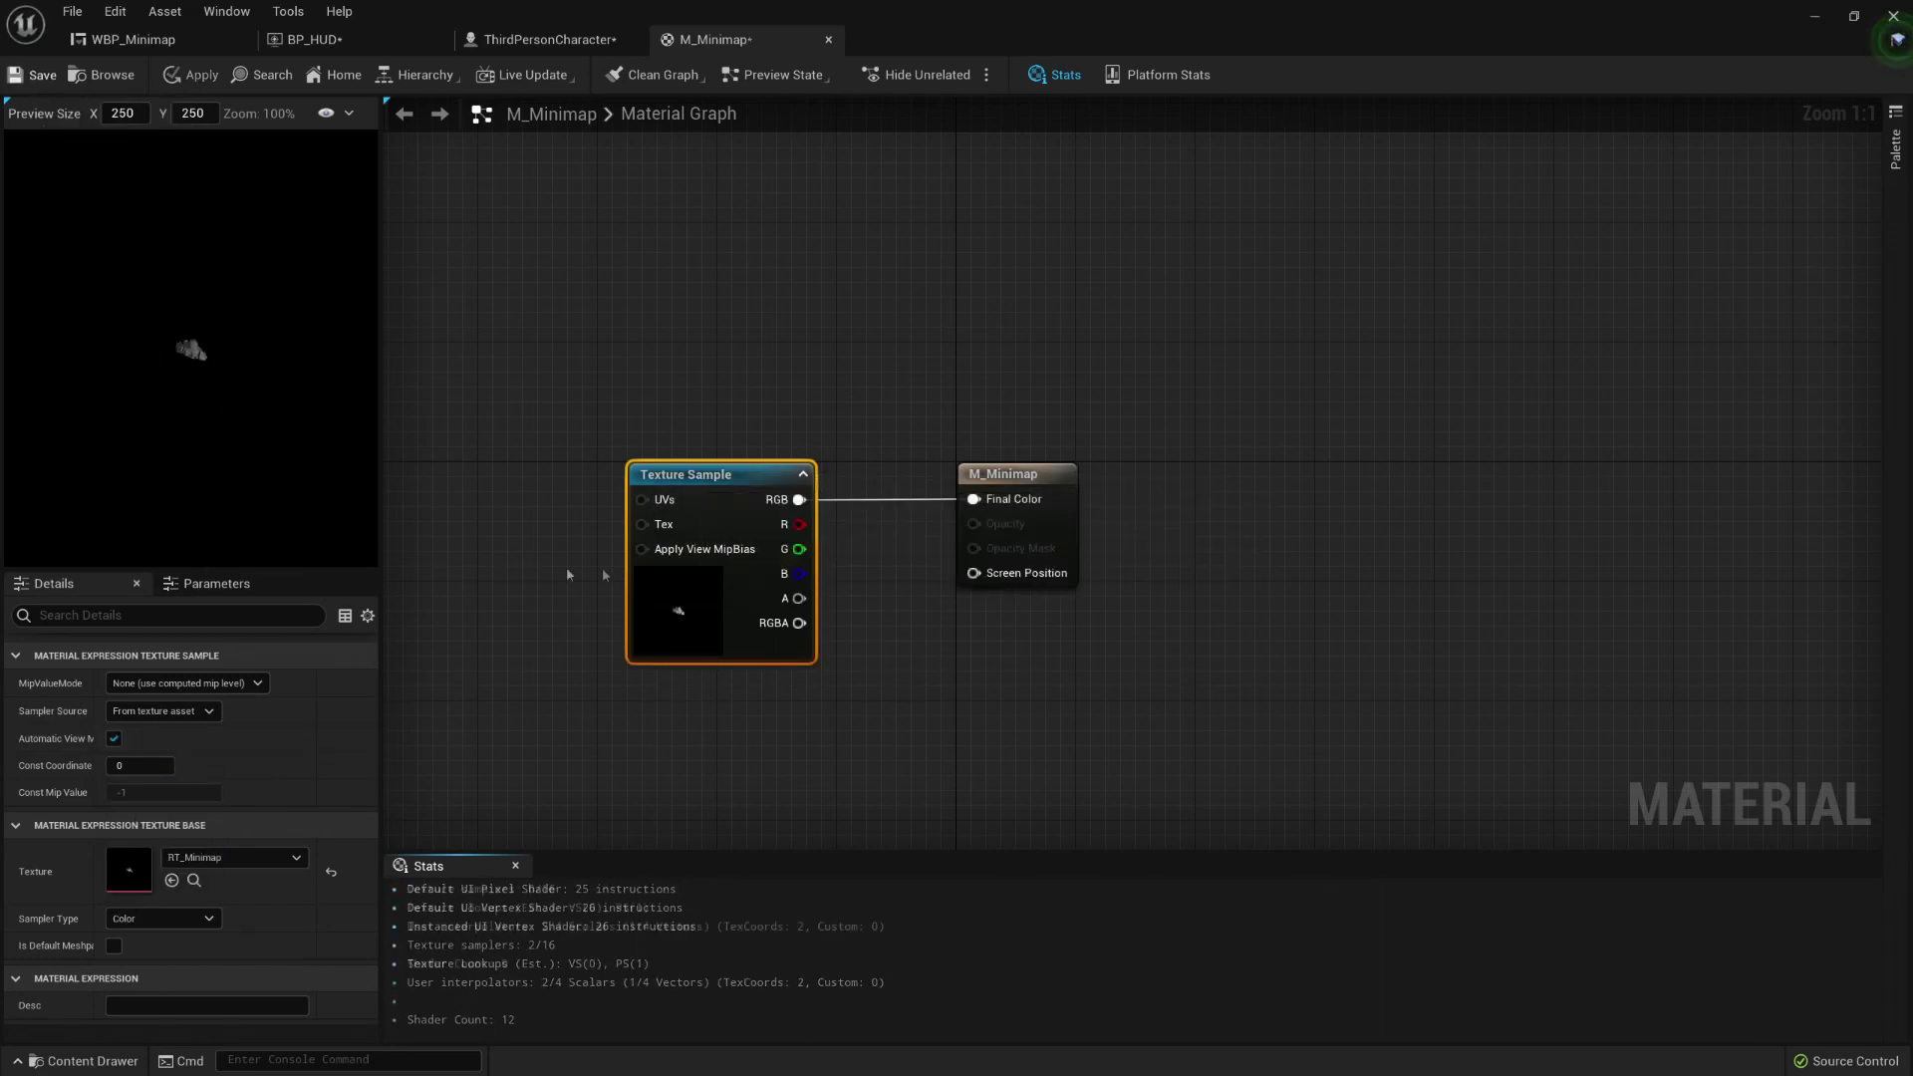
{"action": "left_click_drag", "start_coordinate": [606, 302], "coordinate": [1075, 749]}
{"action": "left_click_drag", "start_coordinate": [579, 335], "coordinate": [974, 732]}
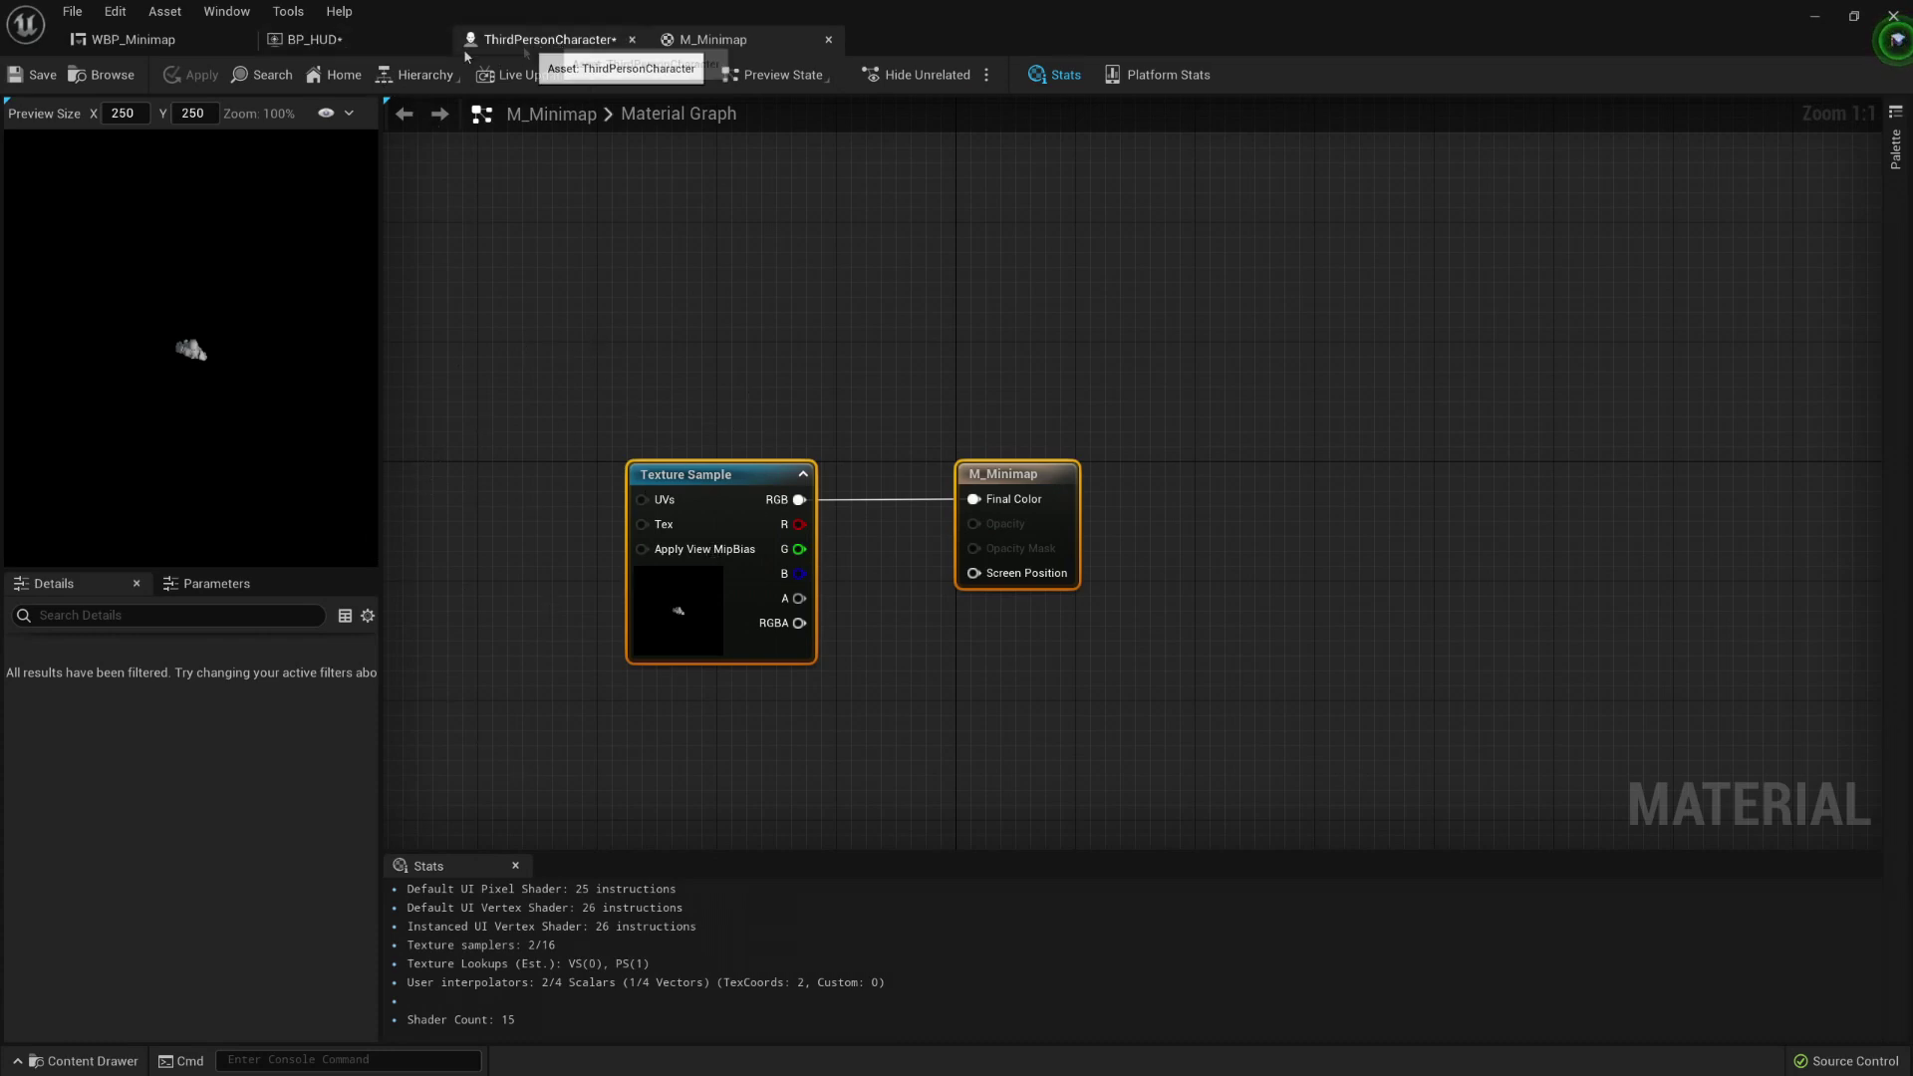
Step: Play the level and run the character around to check the live minimap image
{"action": "left_click", "coordinate": [548, 39]}
{"action": "left_click", "coordinate": [396, 45]}
{"action": "left_click", "coordinate": [172, 42]}
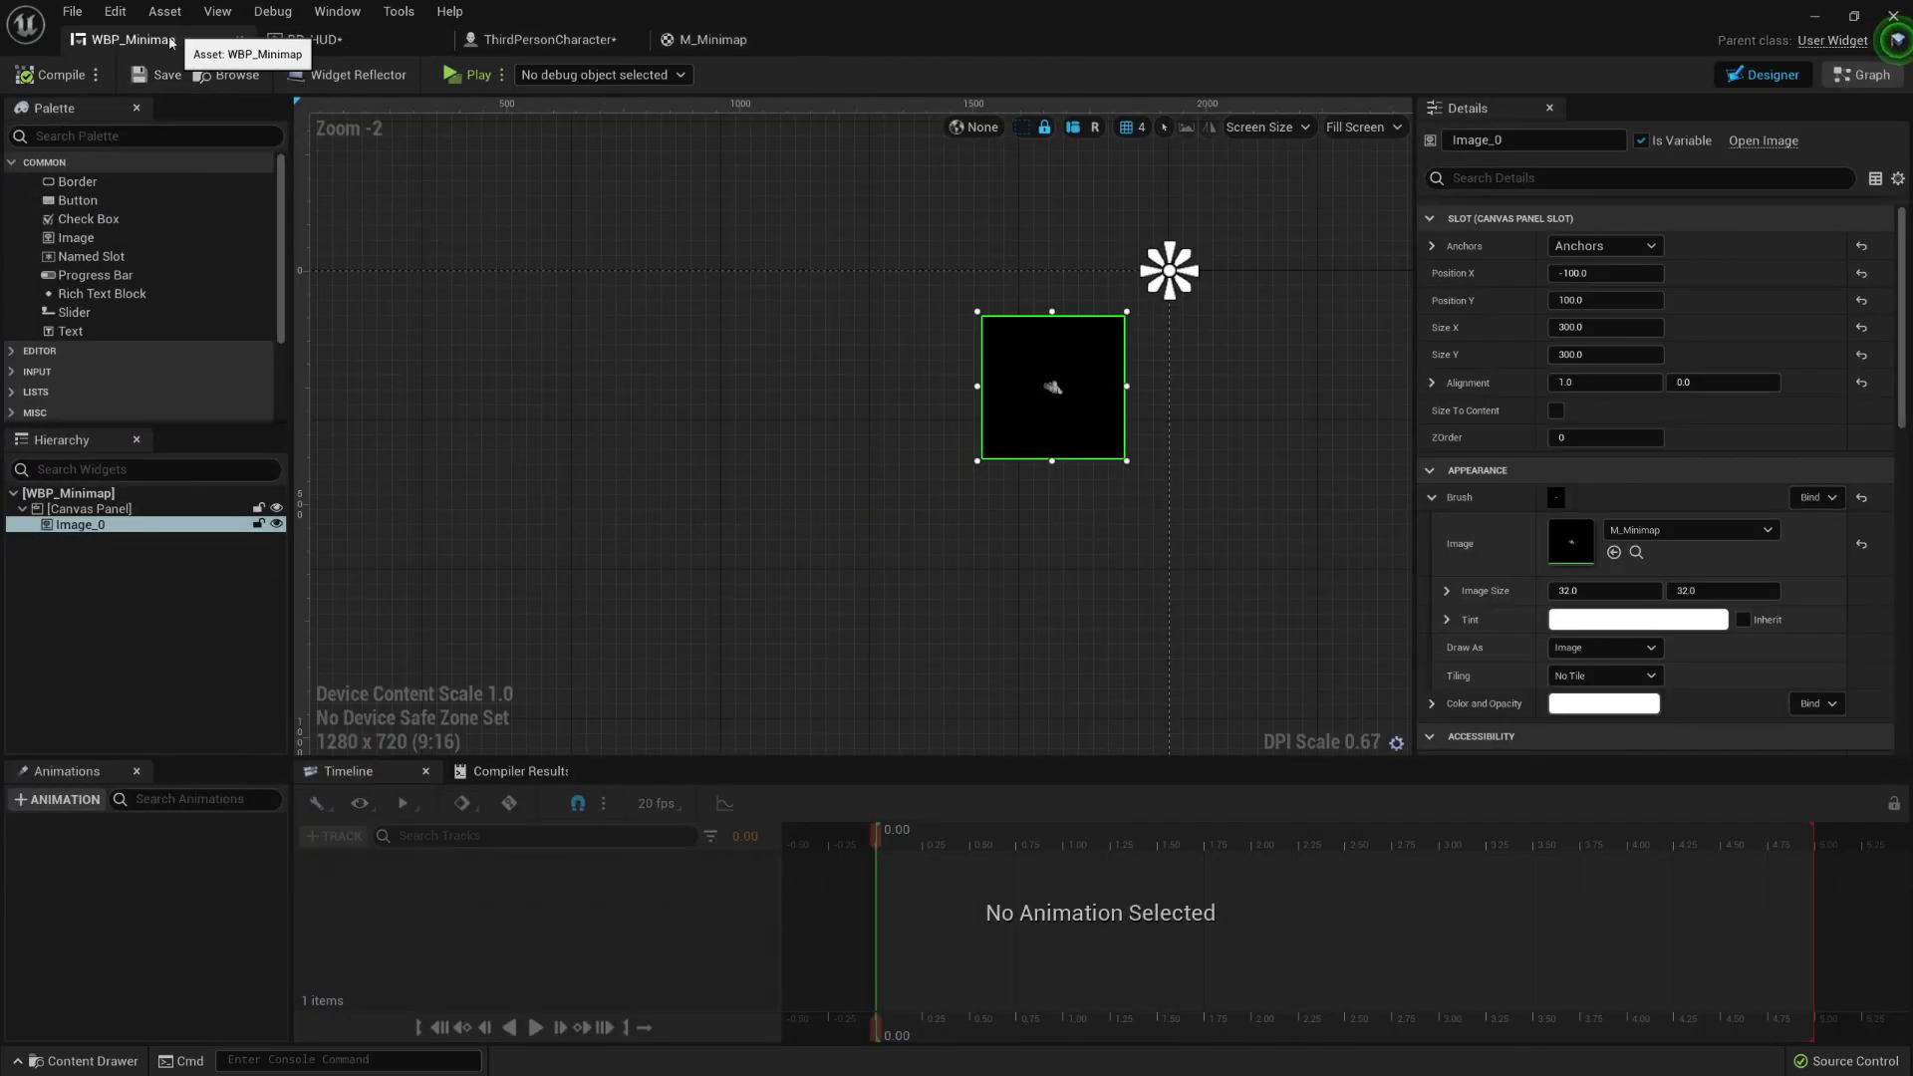
{"action": "left_click", "coordinate": [469, 75]}
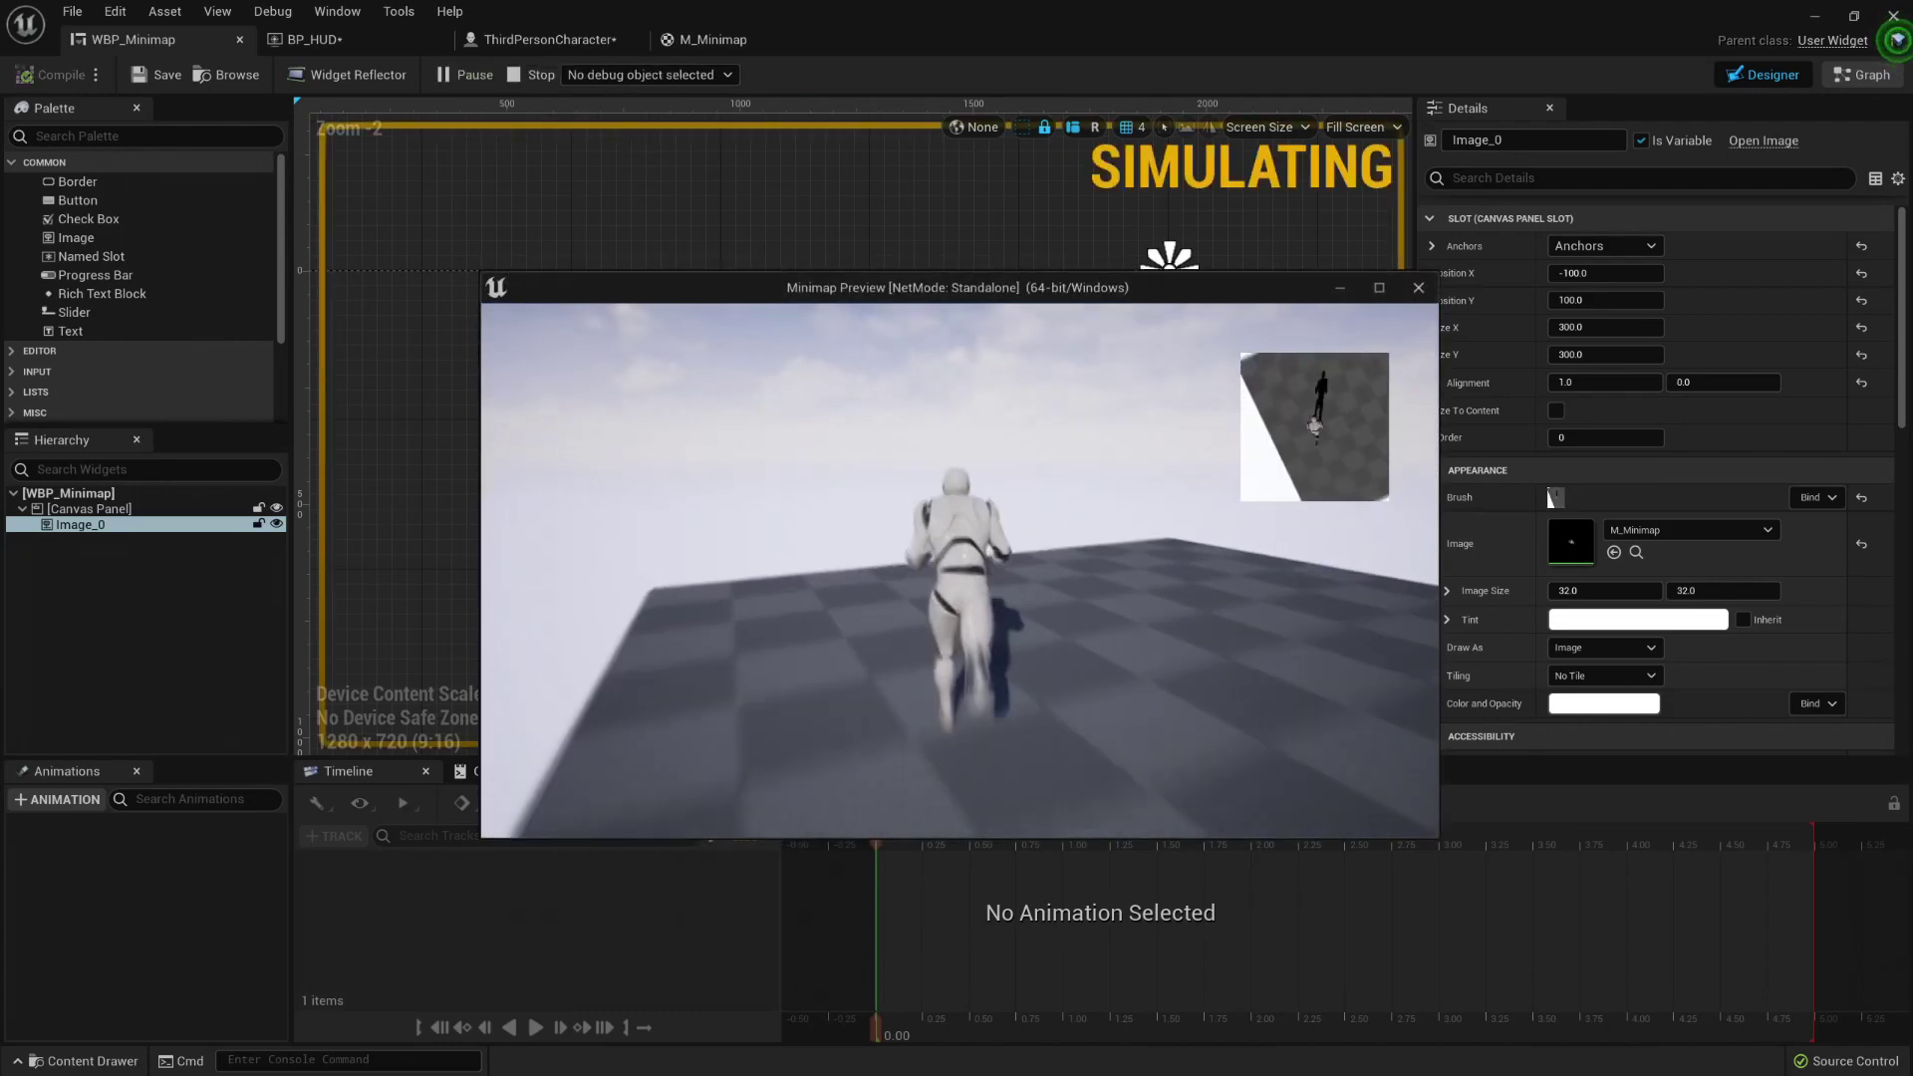
{"action": "key", "text": "a"}
{"action": "key", "text": "w"}
{"action": "key", "text": "a"}
{"action": "key", "text": "Escape"}
Step: Disable Inherit Pitch, Inherit Yaw and Inherit Roll on the SpringArm holding the scene capture in ThirdPersonCharacter
{"action": "left_click", "coordinate": [309, 39]}
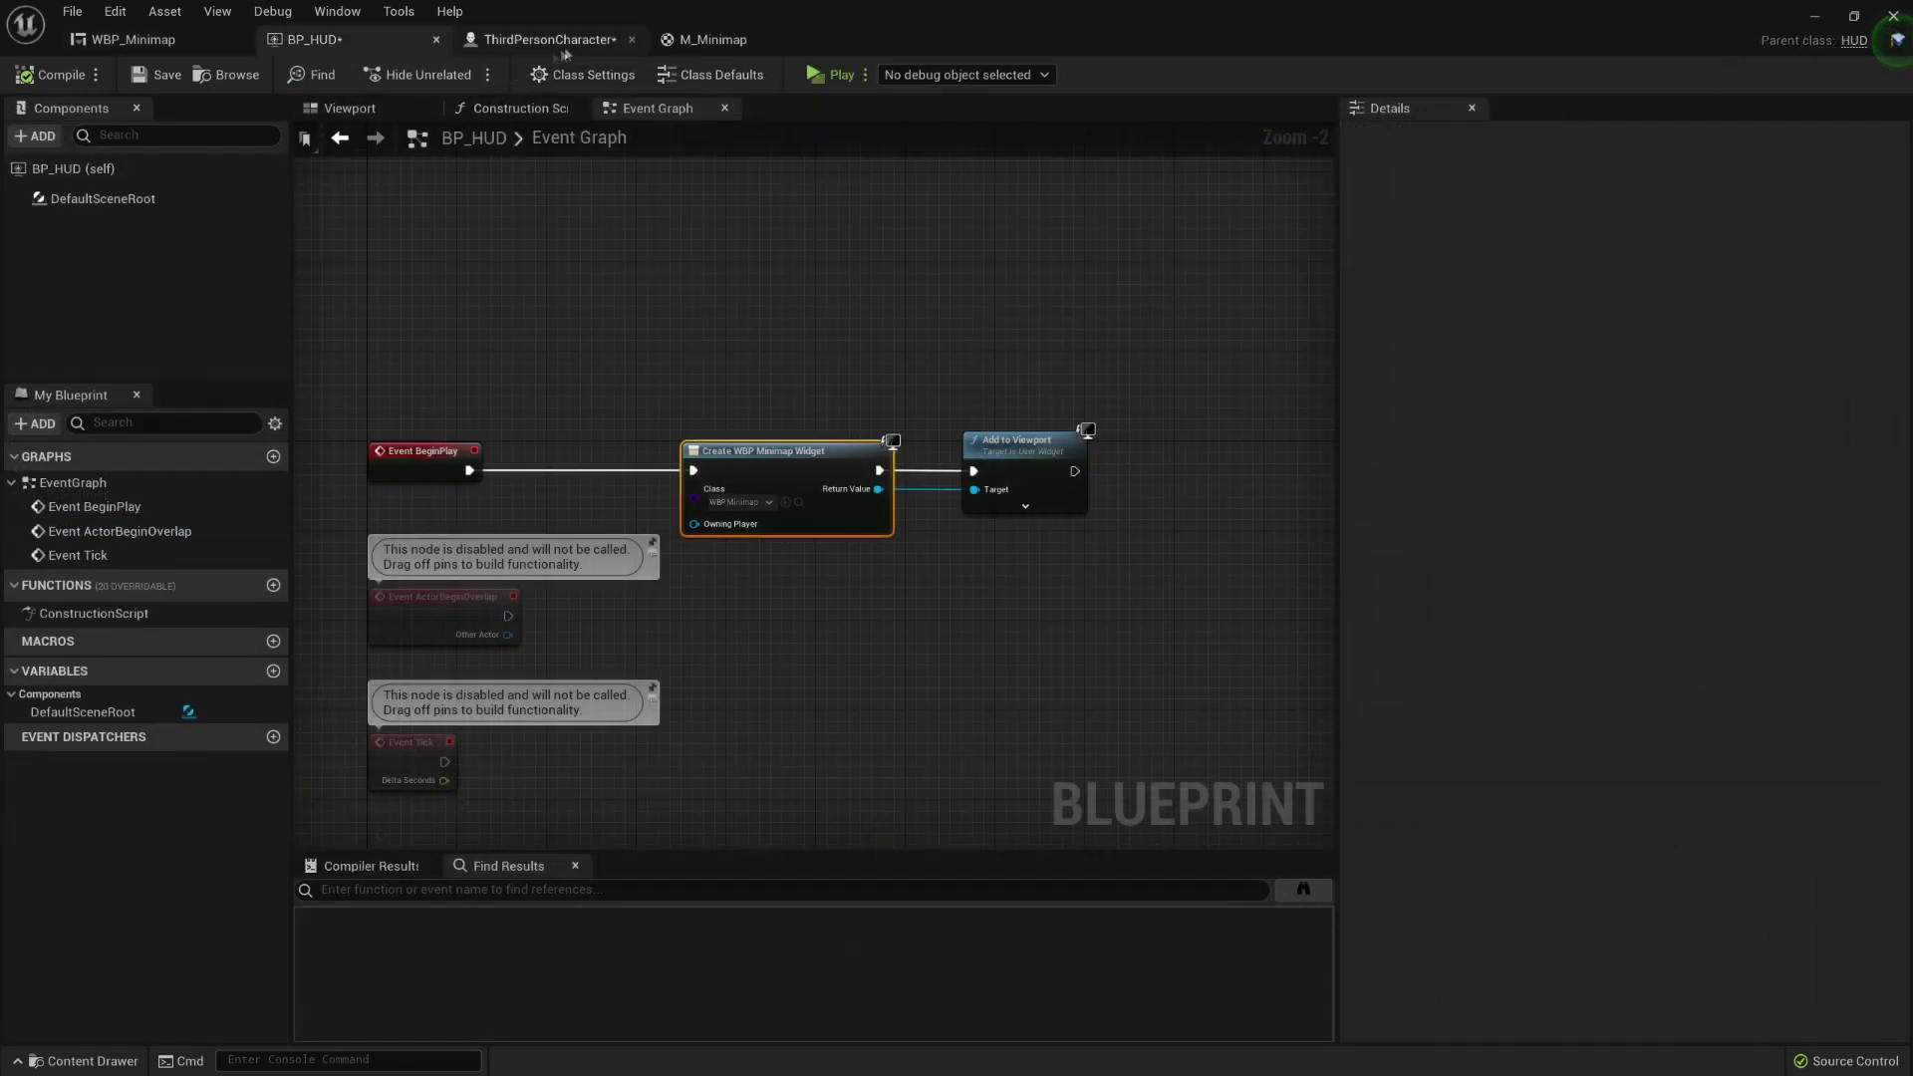
{"action": "left_click", "coordinate": [708, 39]}
{"action": "left_click", "coordinate": [543, 39]}
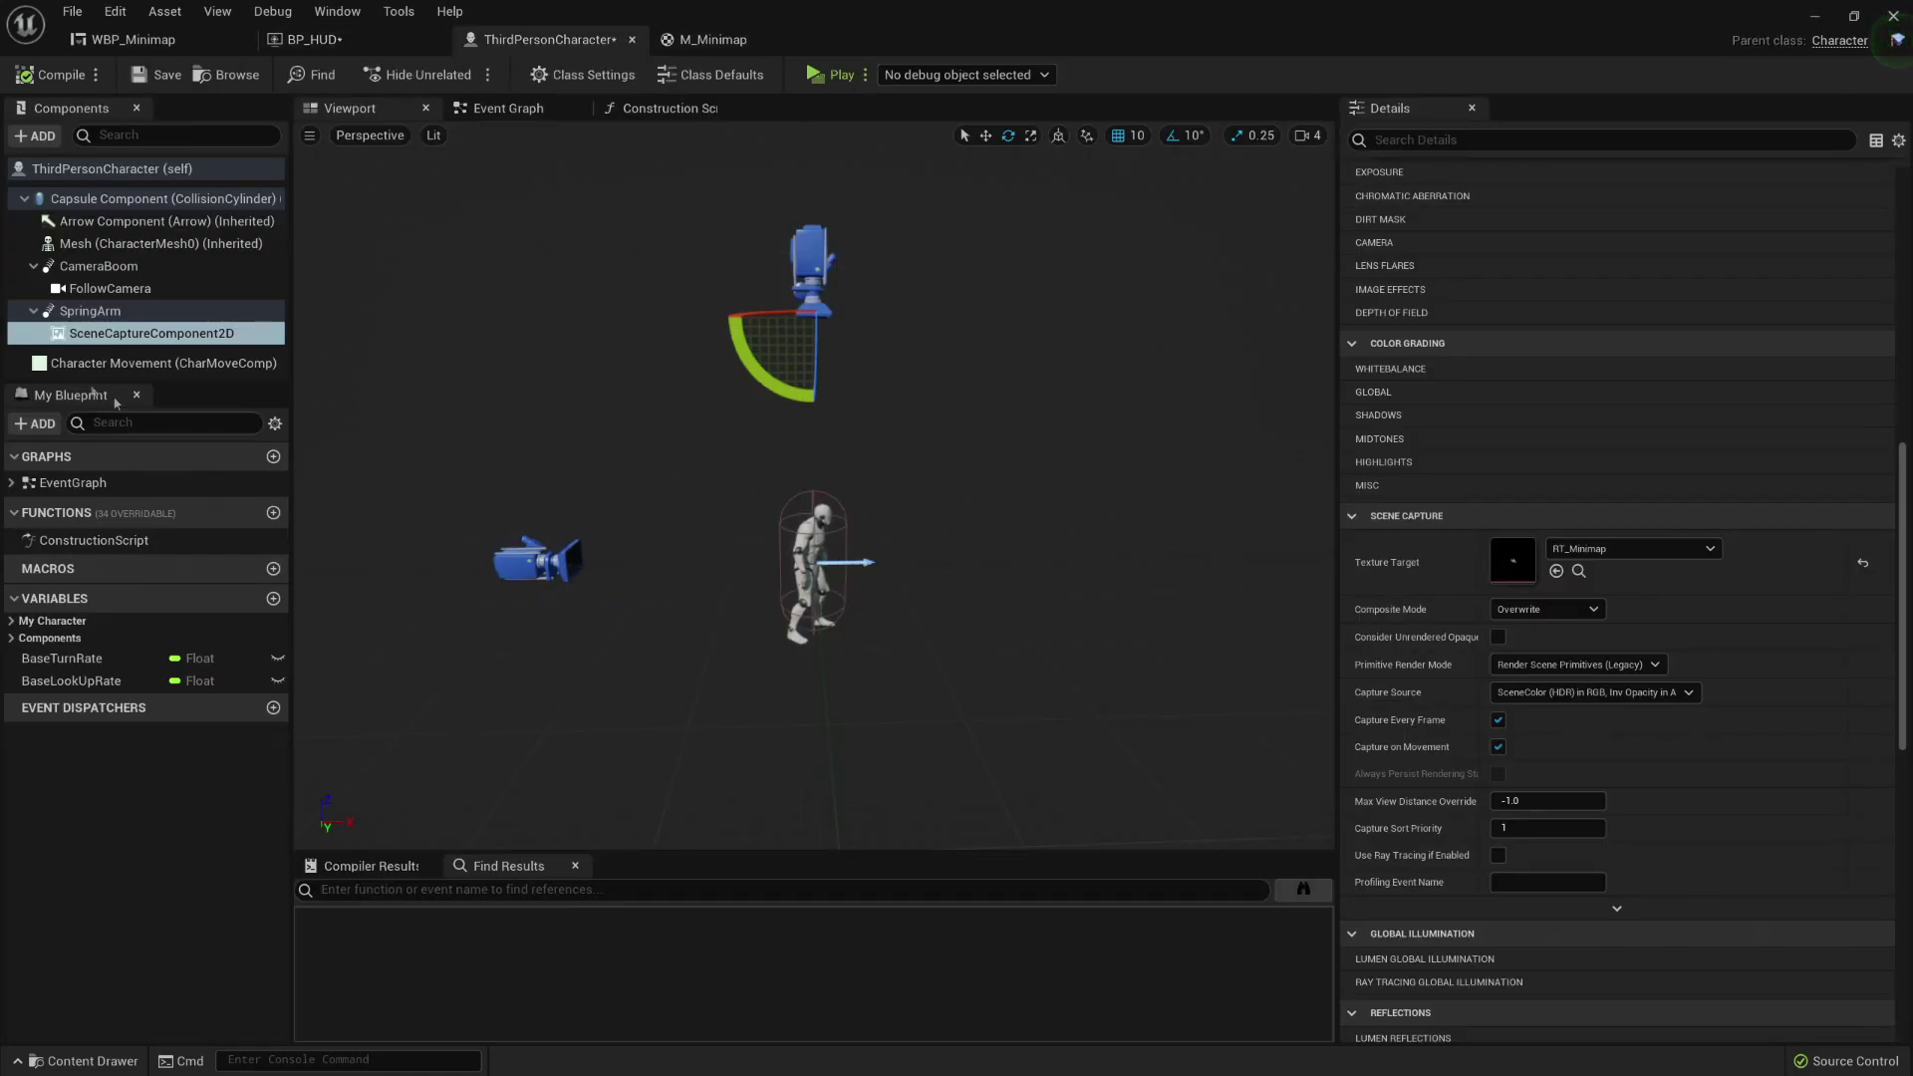
{"action": "left_click", "coordinate": [62, 317]}
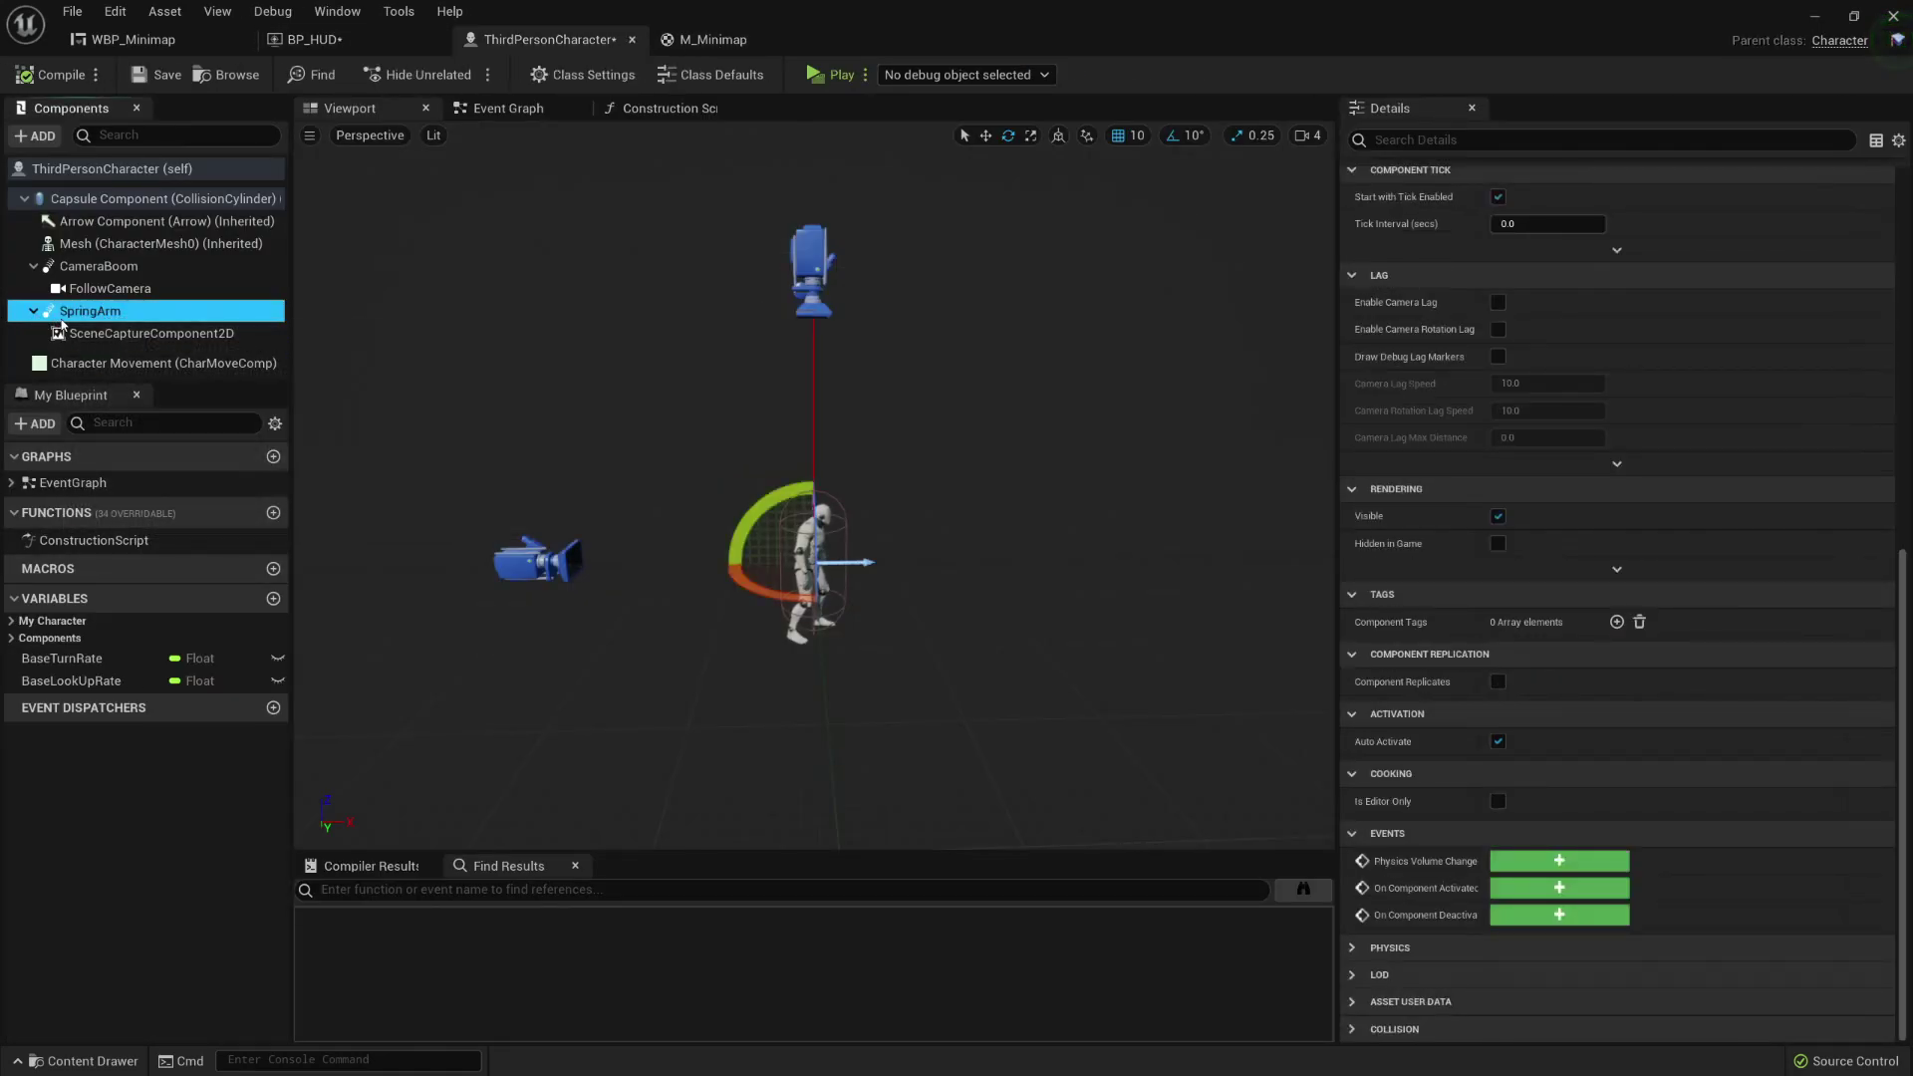
{"action": "scroll", "coordinate": [1450, 643], "scroll_direction": "up", "scroll_amount": 5}
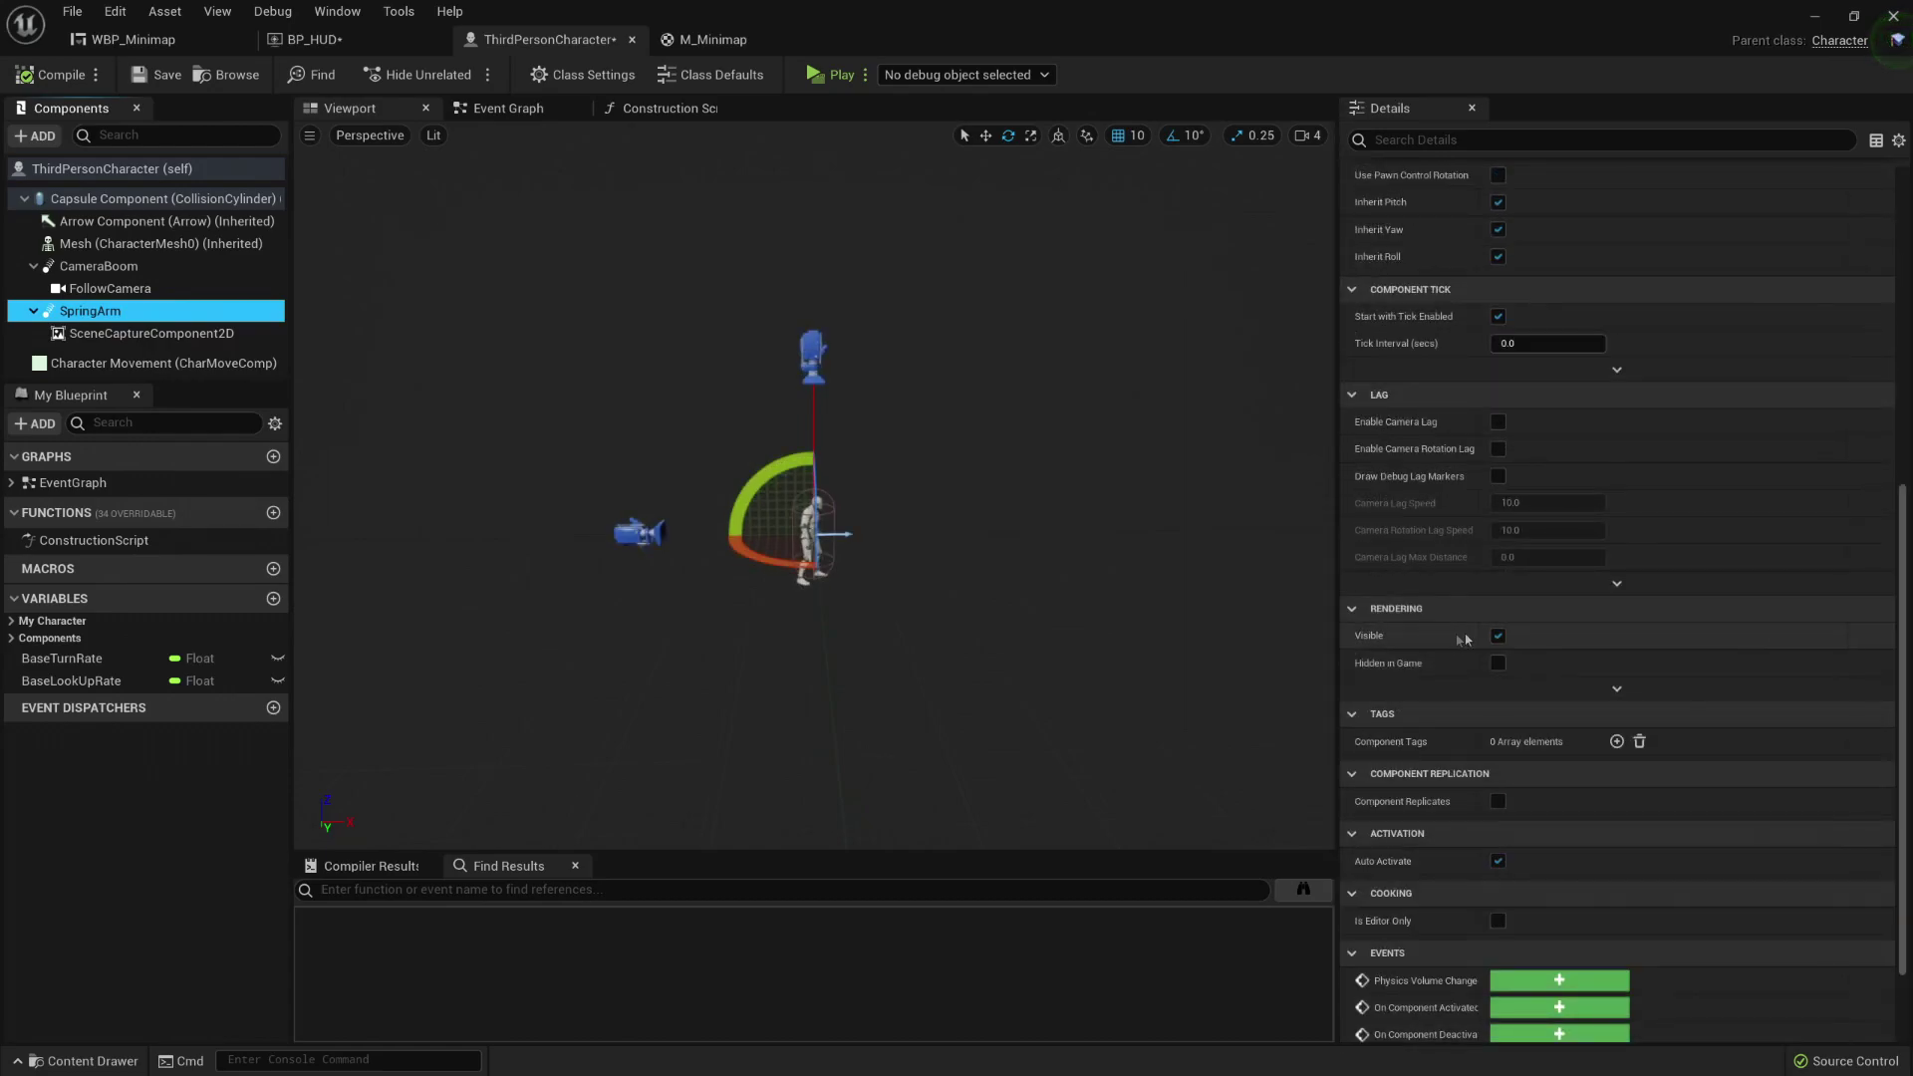
{"action": "scroll", "coordinate": [1502, 544], "scroll_direction": "up", "scroll_amount": 2}
{"action": "left_click", "coordinate": [1497, 441]}
{"action": "left_click", "coordinate": [1498, 469]}
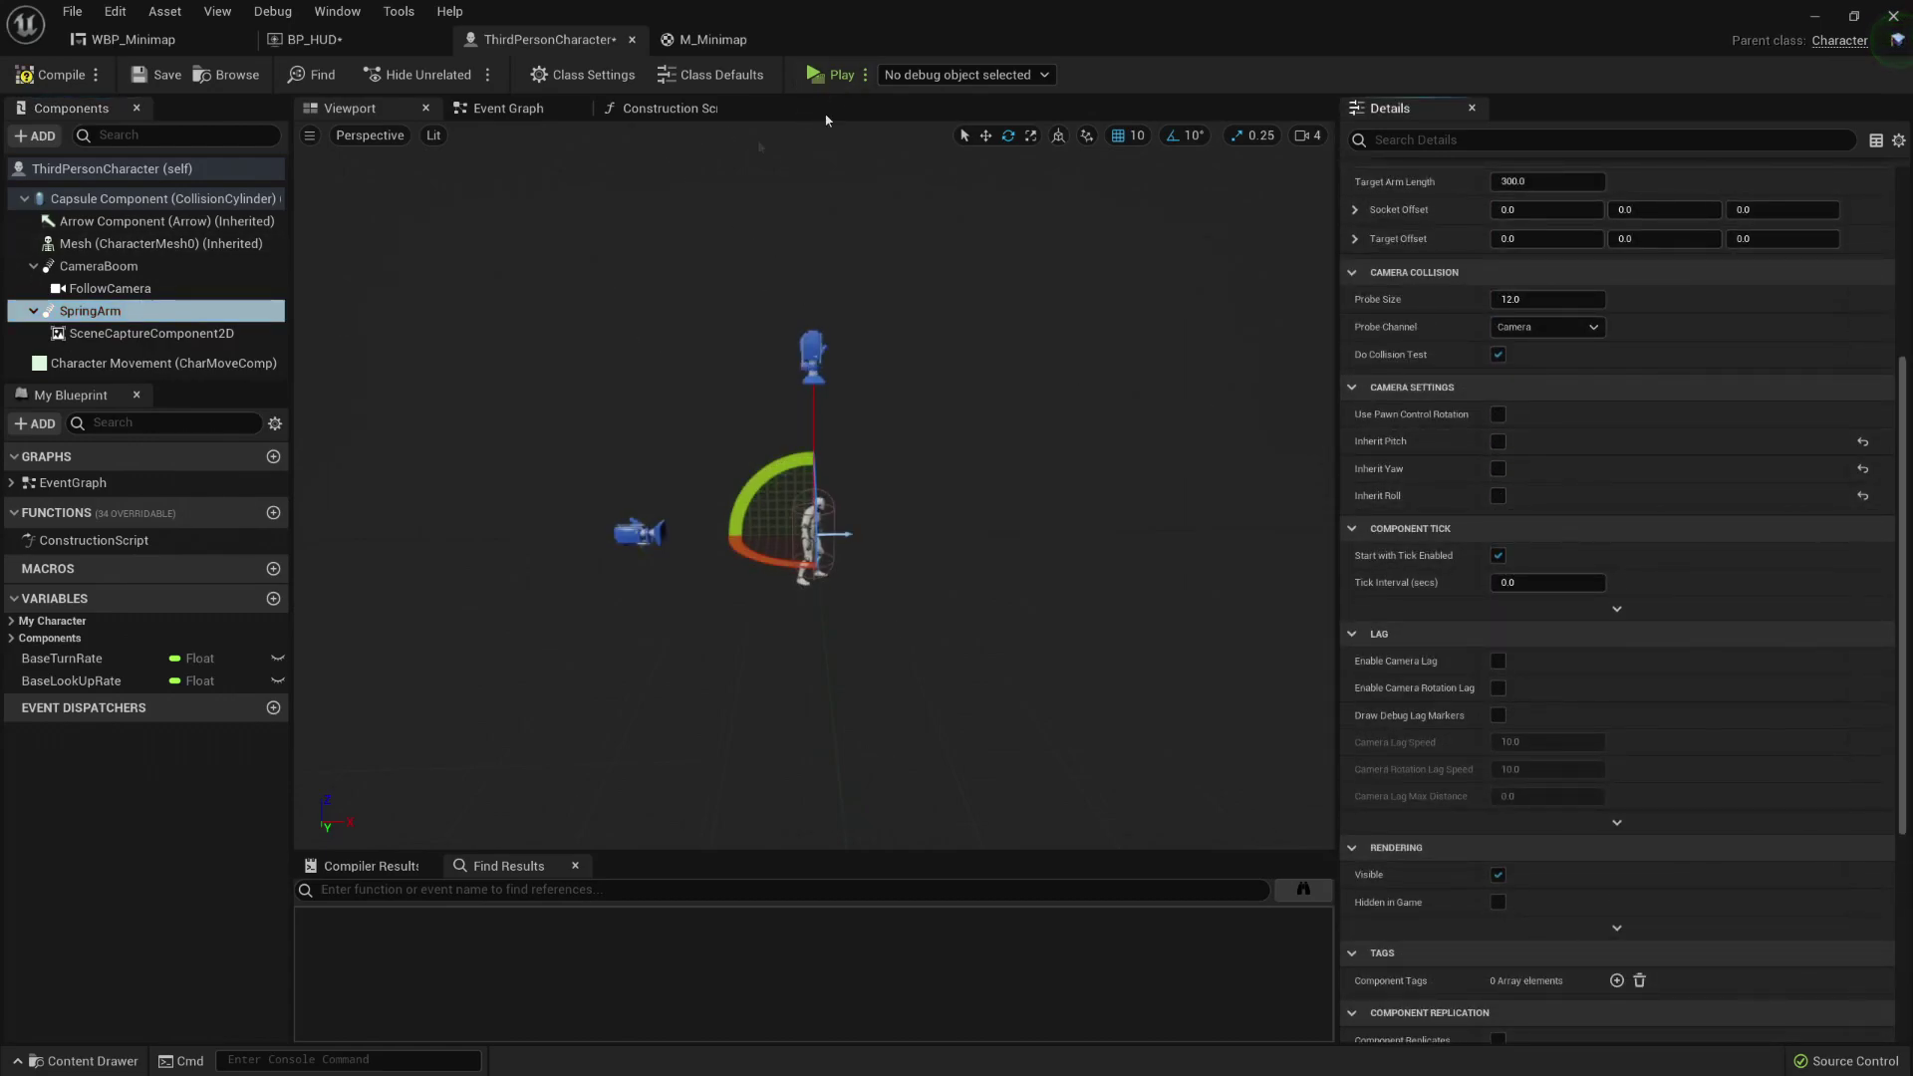
Step: Play the level and run the character in all directions to check the minimap's orientation
{"action": "left_click", "coordinate": [840, 74]}
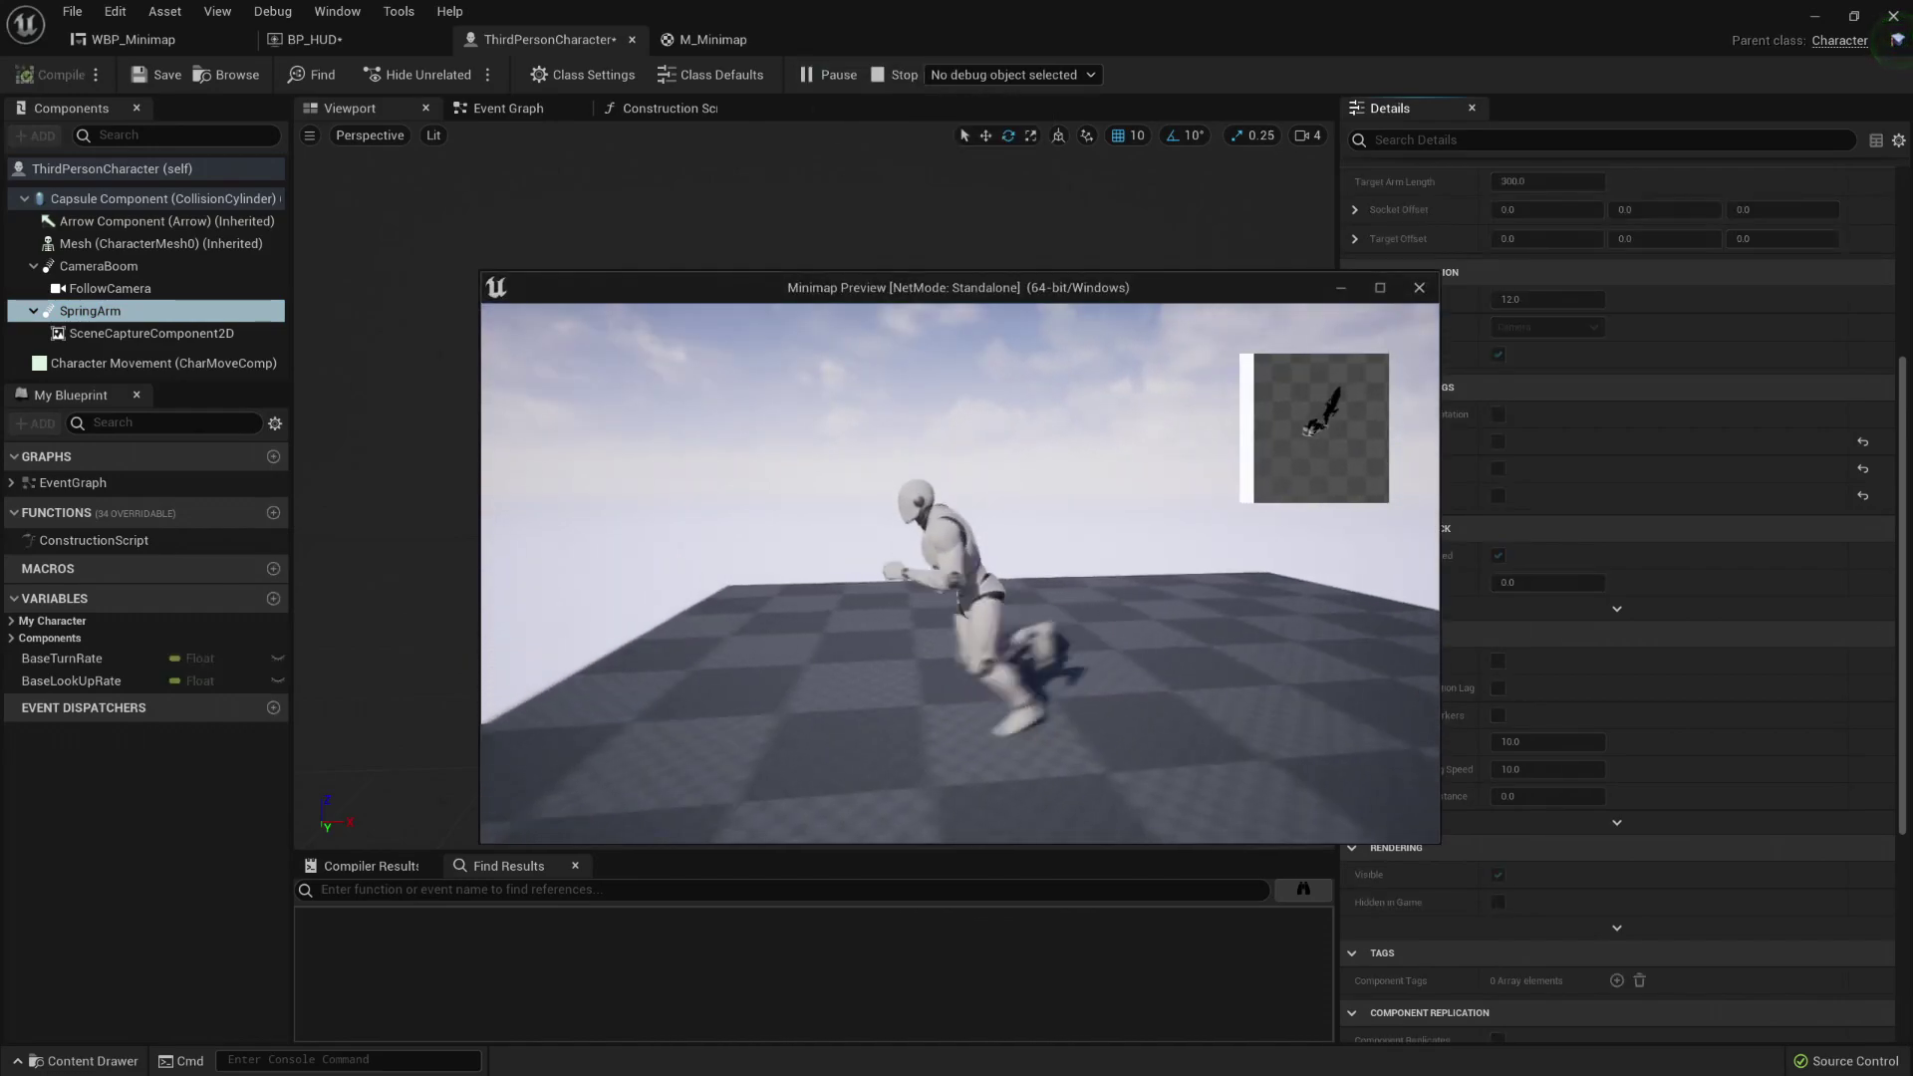
{"action": "key", "text": "d"}
{"action": "key", "text": "w"}
{"action": "key", "text": "a"}
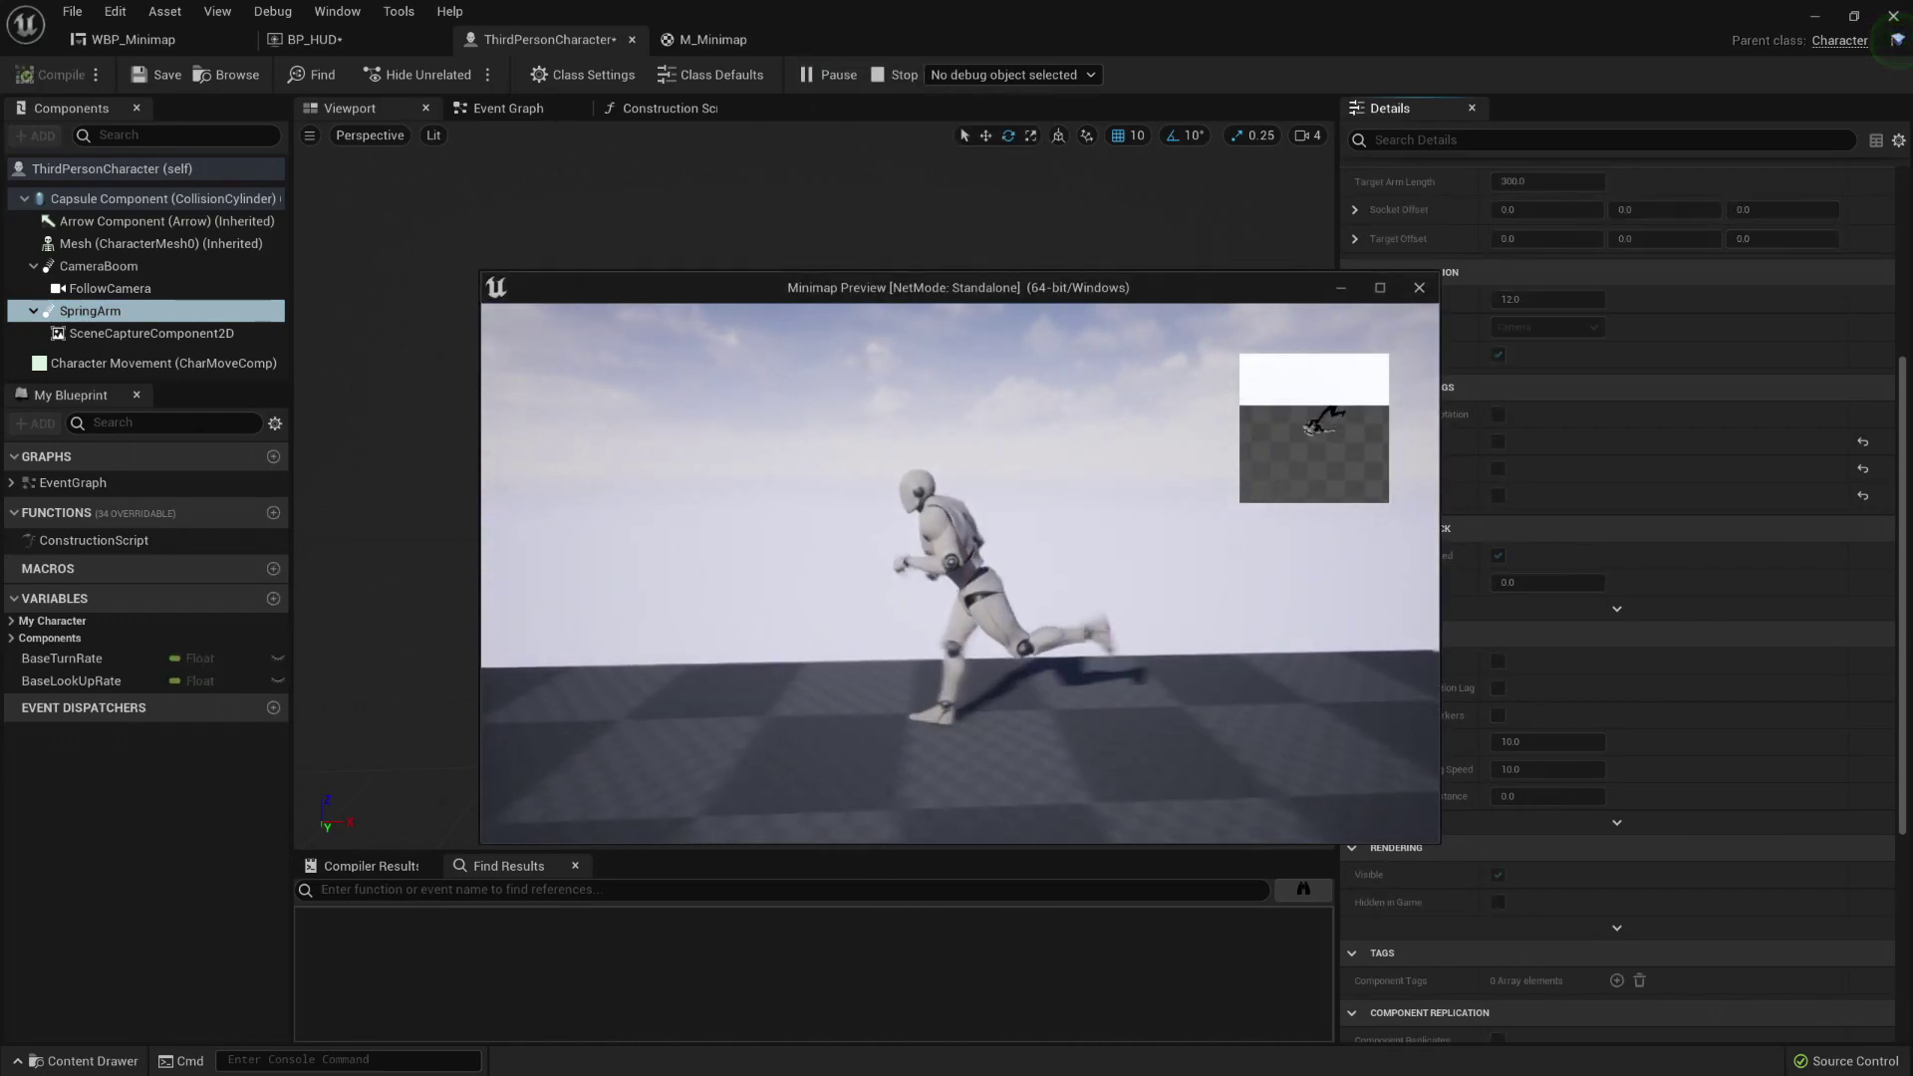
{"action": "key", "text": "s"}
{"action": "key", "text": "a"}
{"action": "key", "text": "w"}
{"action": "key", "text": "d"}
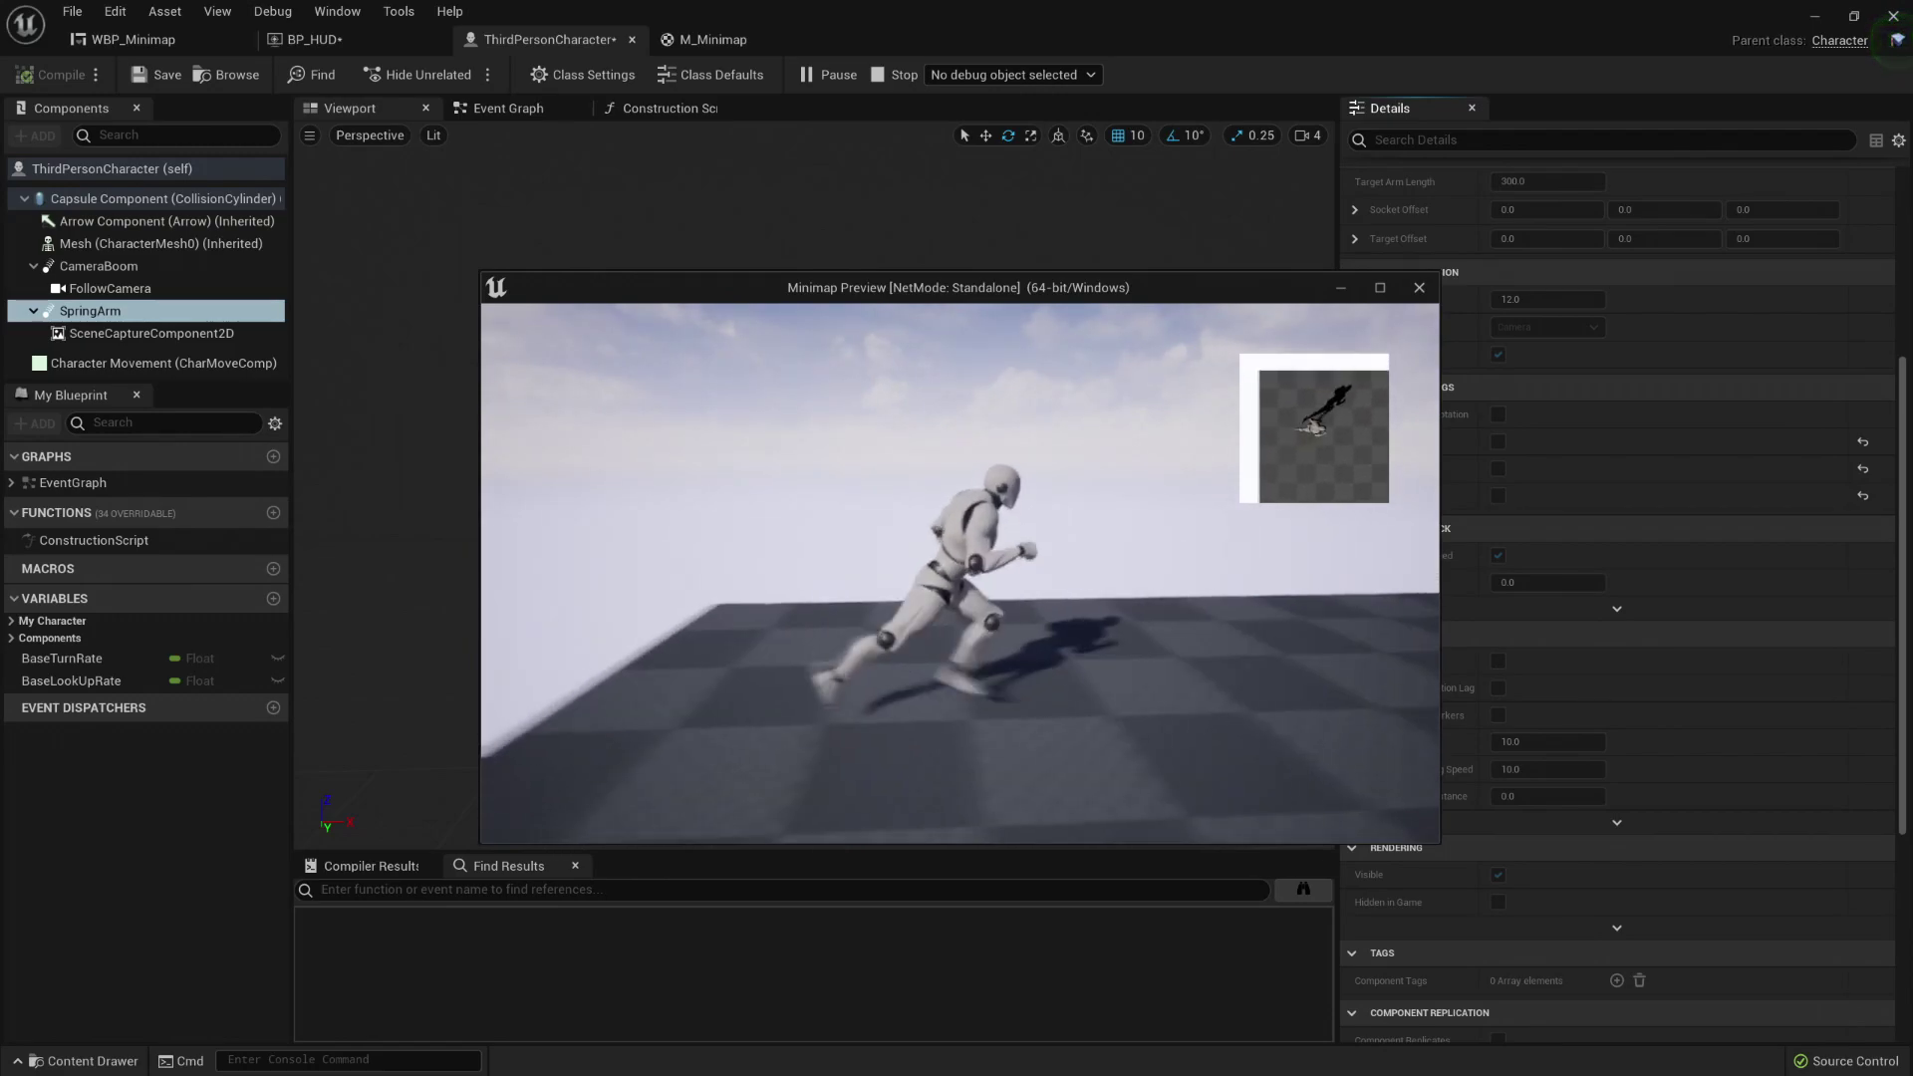
{"action": "key", "text": "s"}
{"action": "key", "text": "a"}
{"action": "key", "text": "d"}
{"action": "key", "text": "w"}
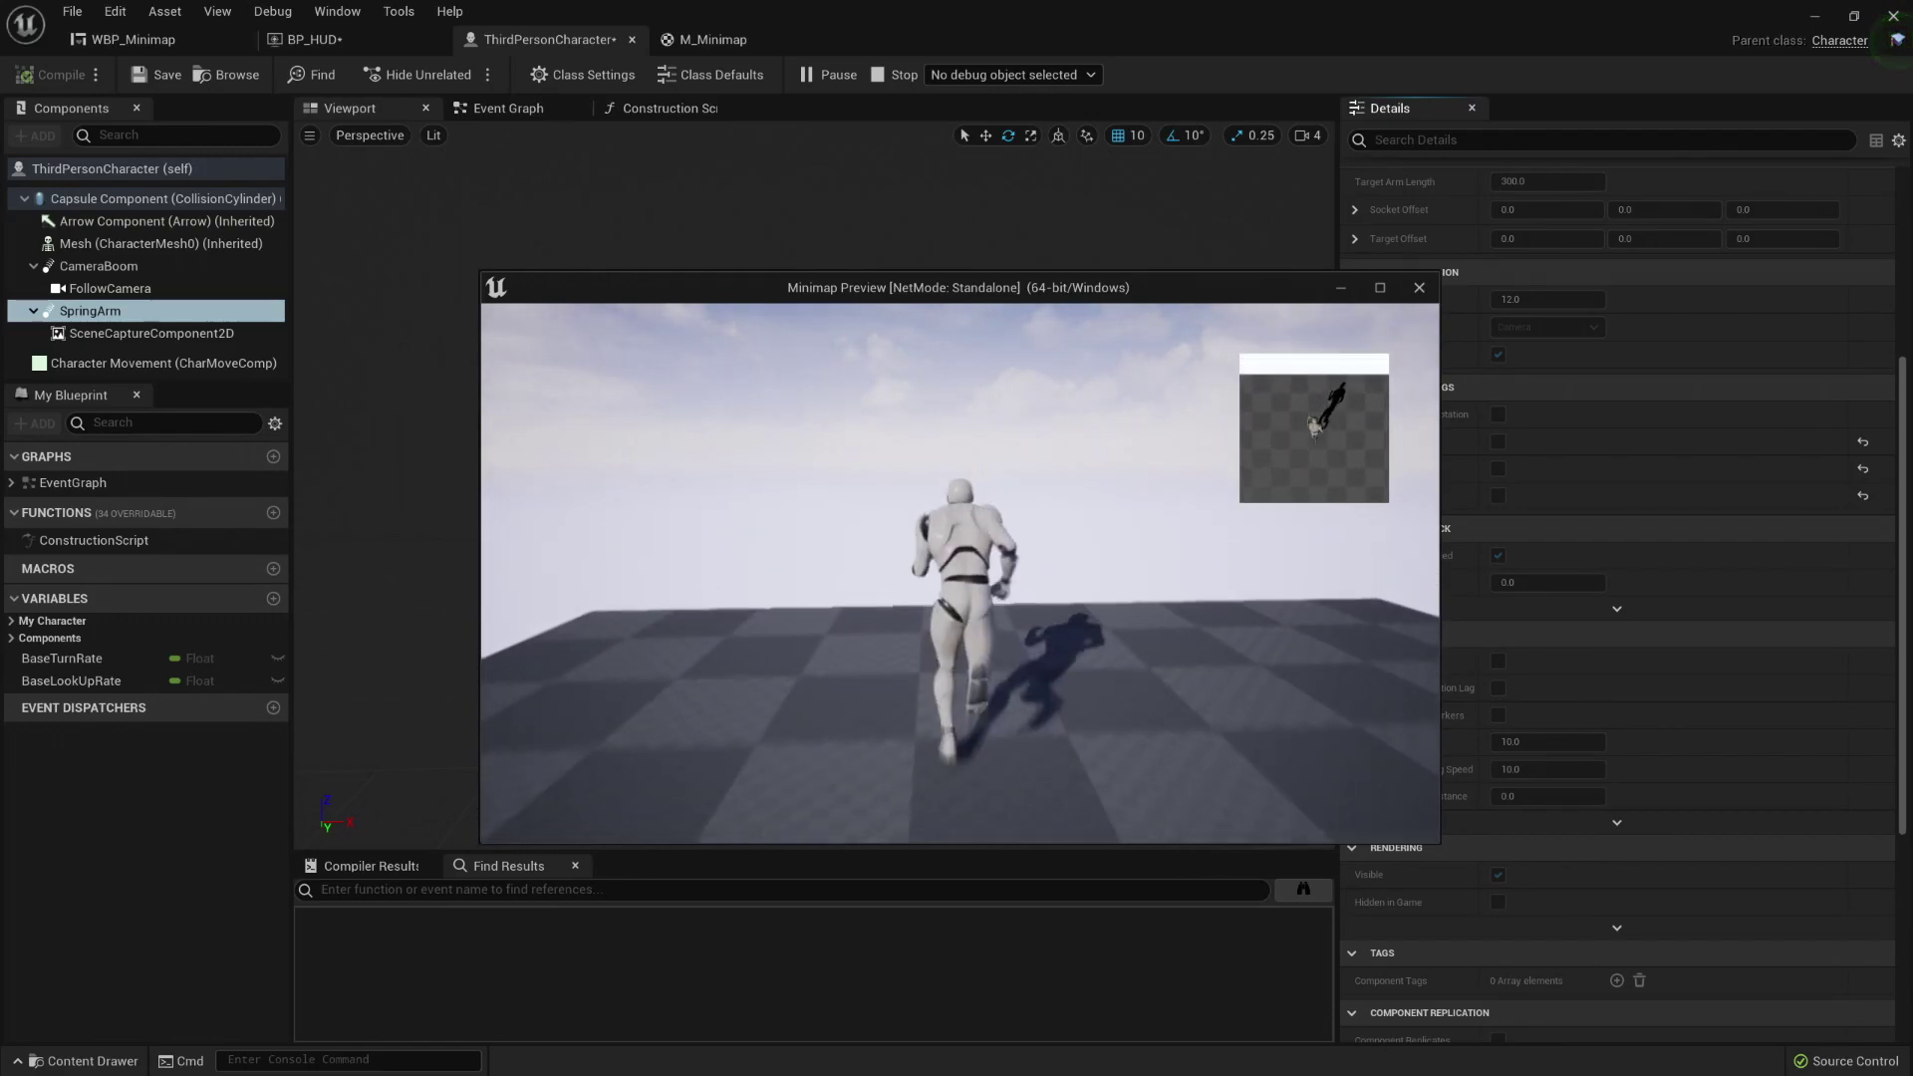
{"action": "key", "text": "Escape"}
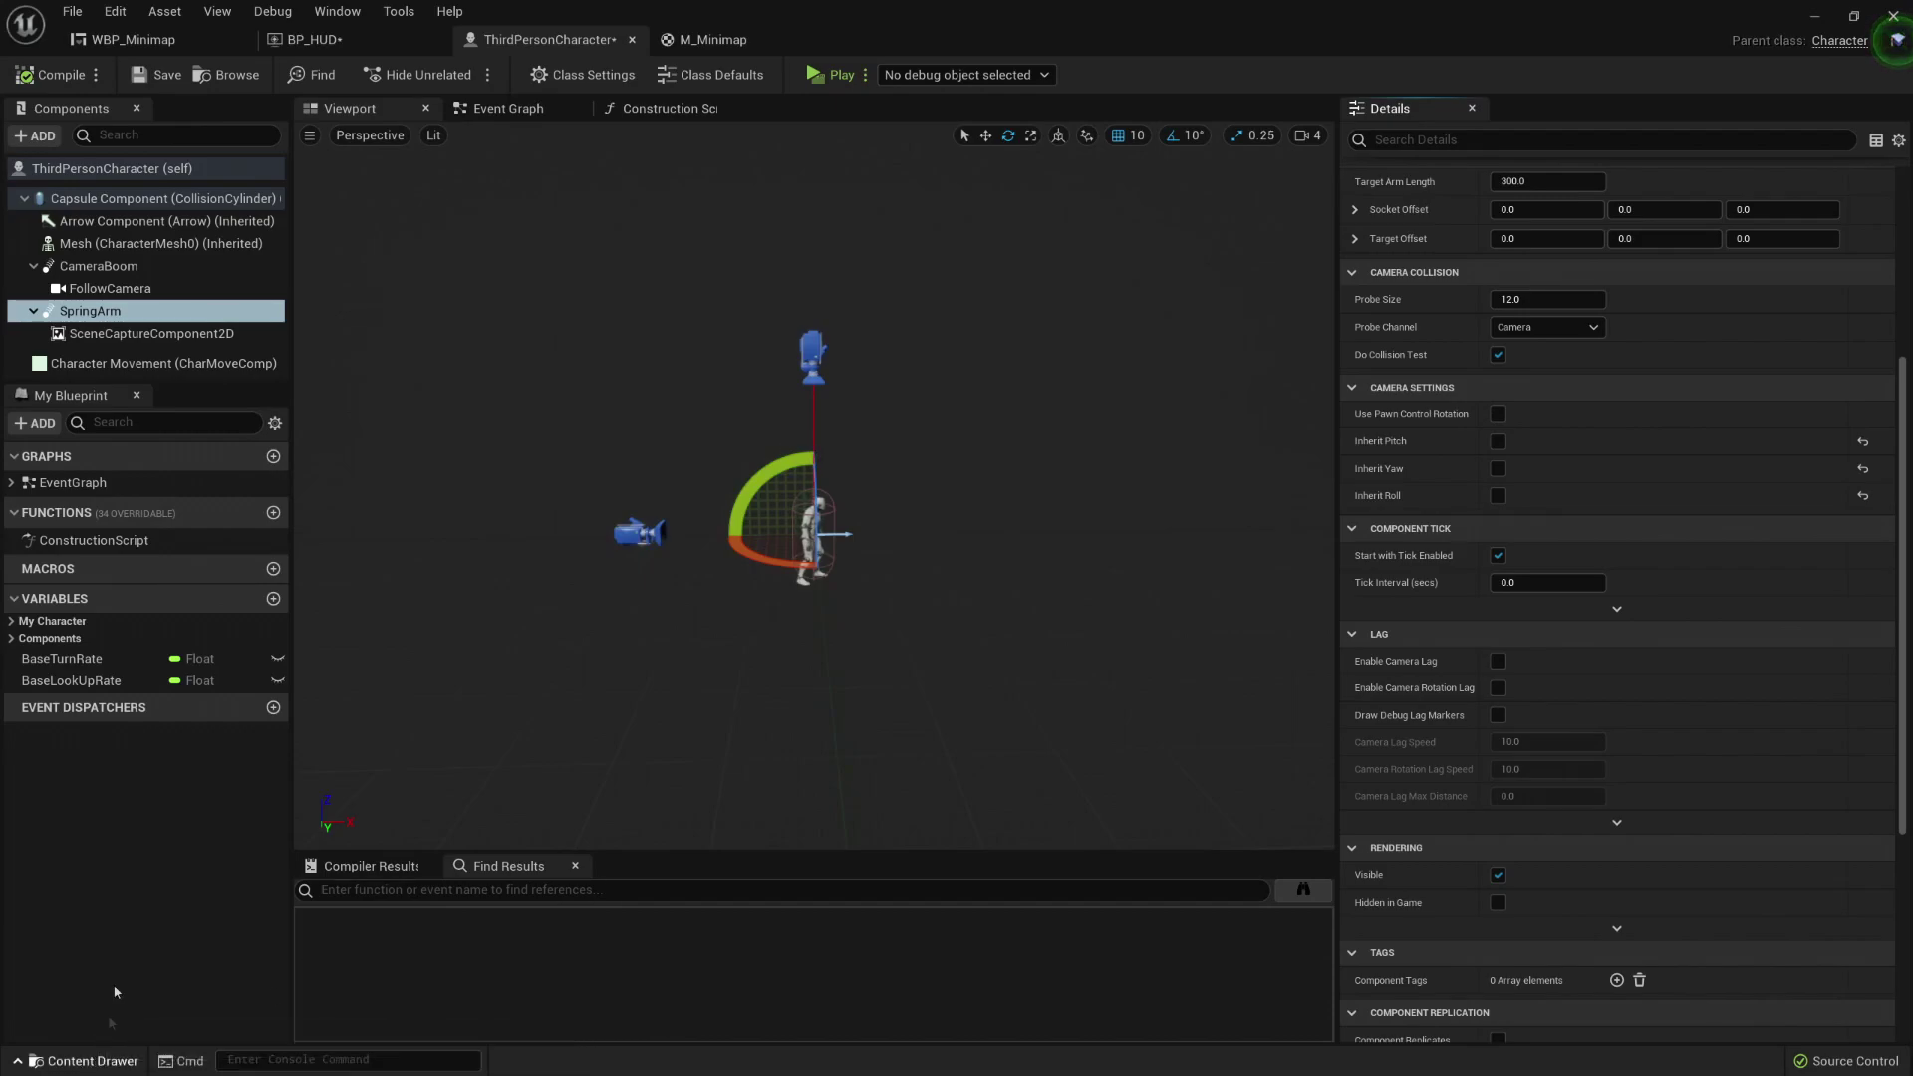
Step: Import the arrow icon texture 4510651_arrow_direction_pointer_up_icon__1_ into the Minimap/MinimapFeature folder
{"action": "left_click", "coordinate": [139, 1062]}
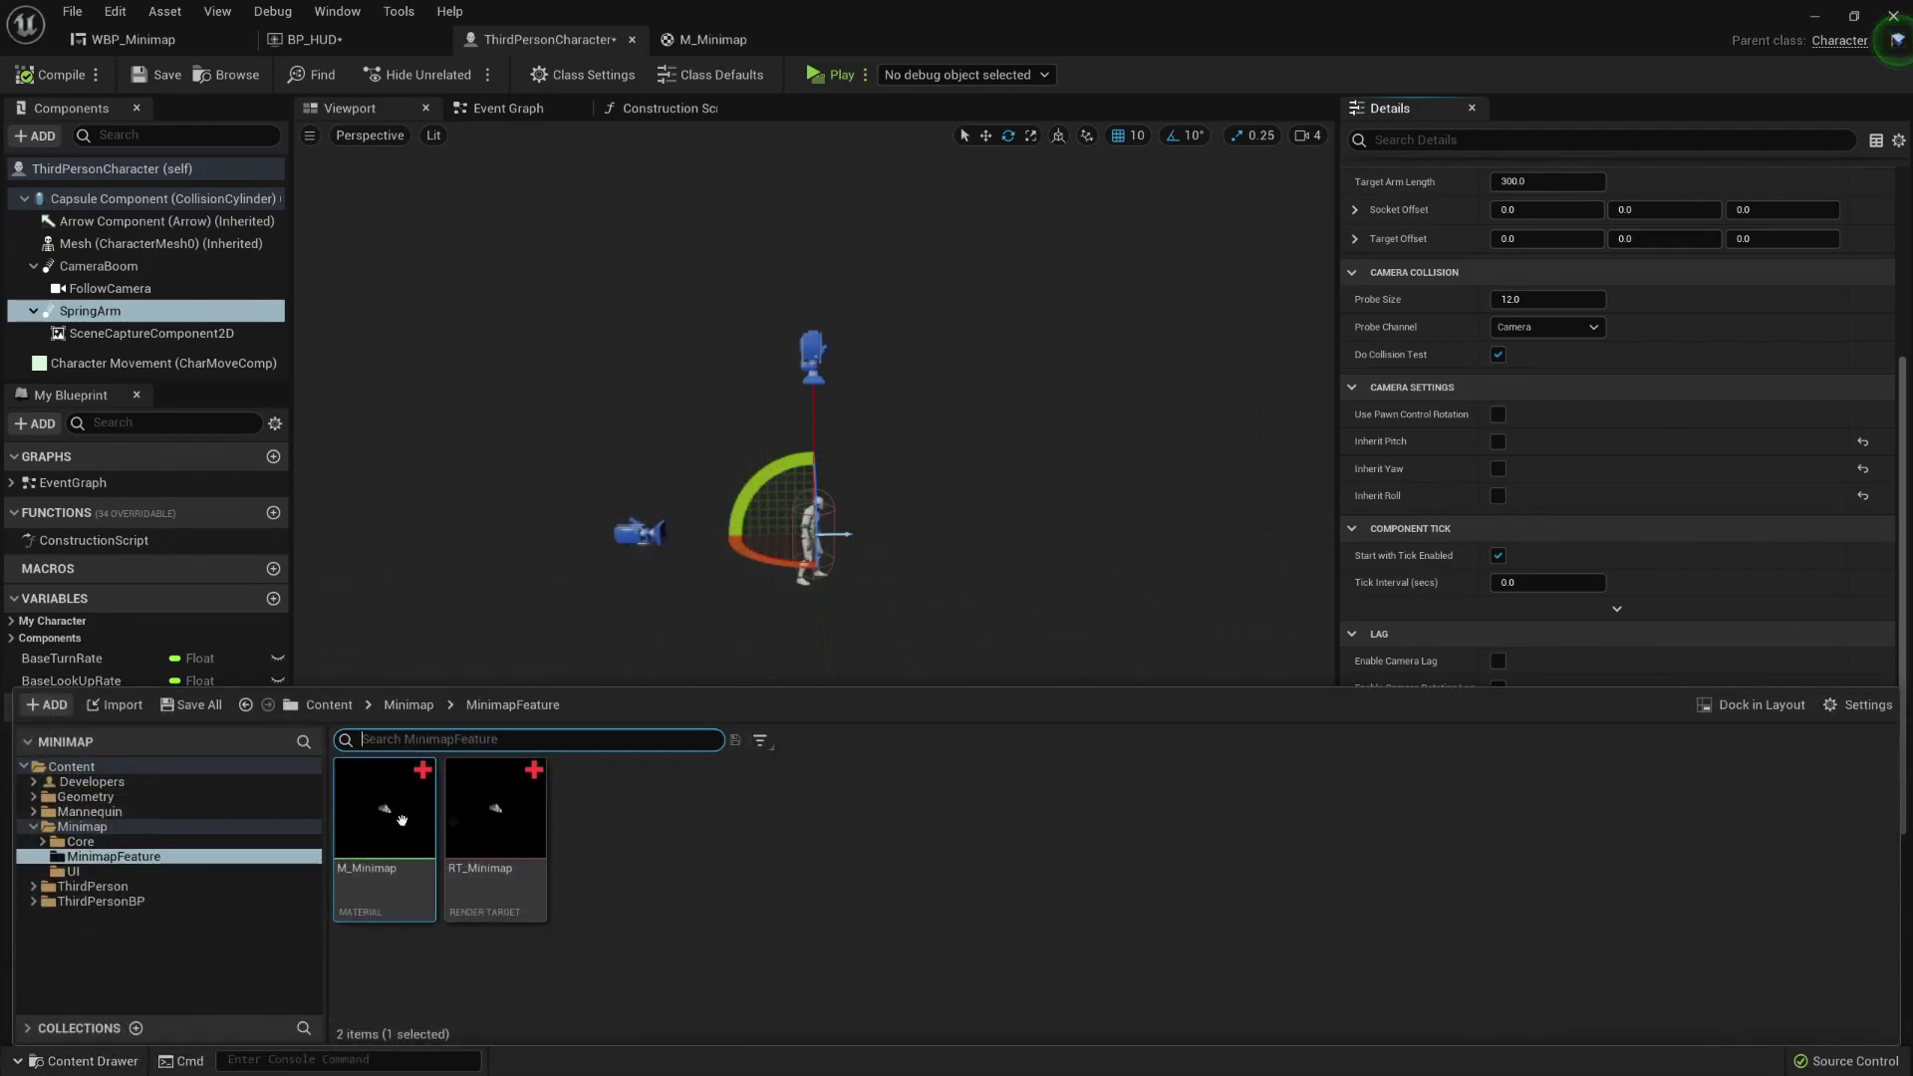
{"action": "left_click", "coordinate": [671, 867]}
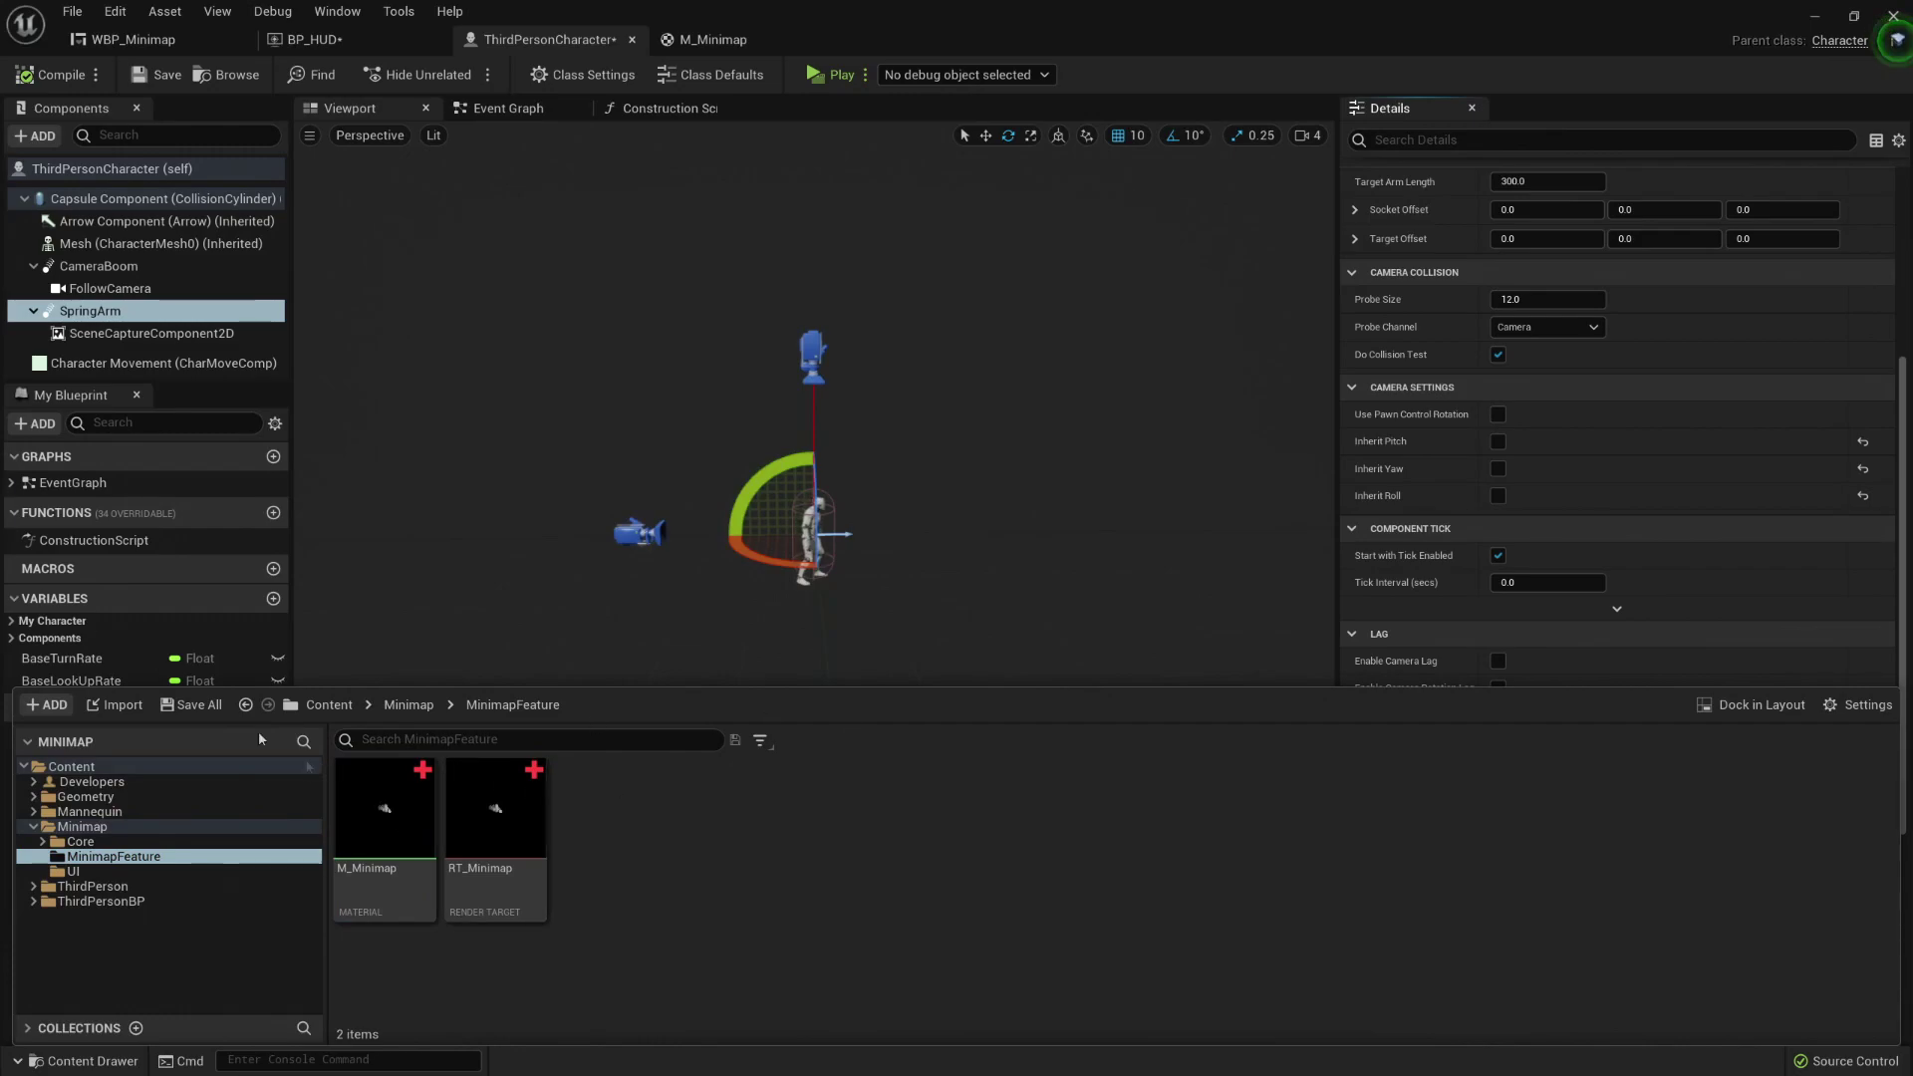
{"action": "left_click_drag", "start_coordinate": [658, 910], "coordinate": [634, 828]}
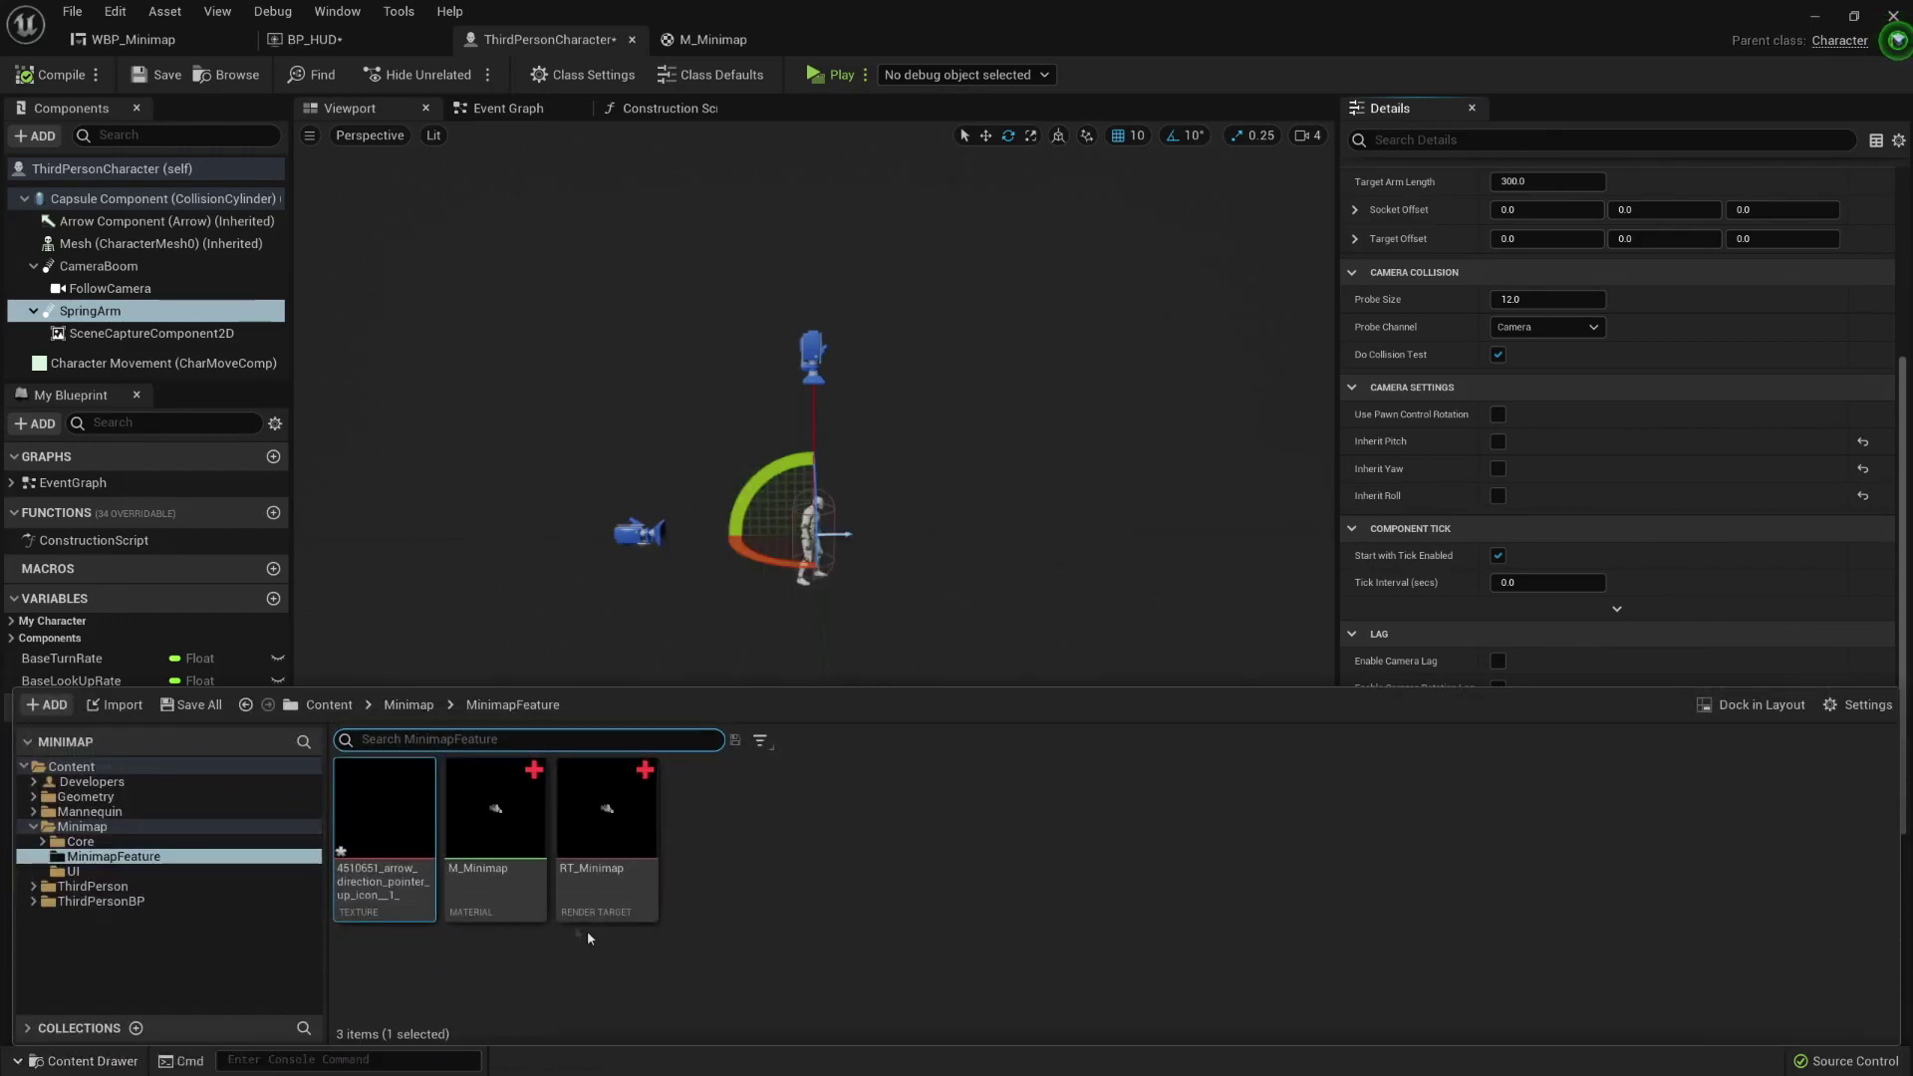
Step: Open the imported arrow texture and inspect its color and alpha channels
{"action": "double_click", "coordinate": [394, 812]}
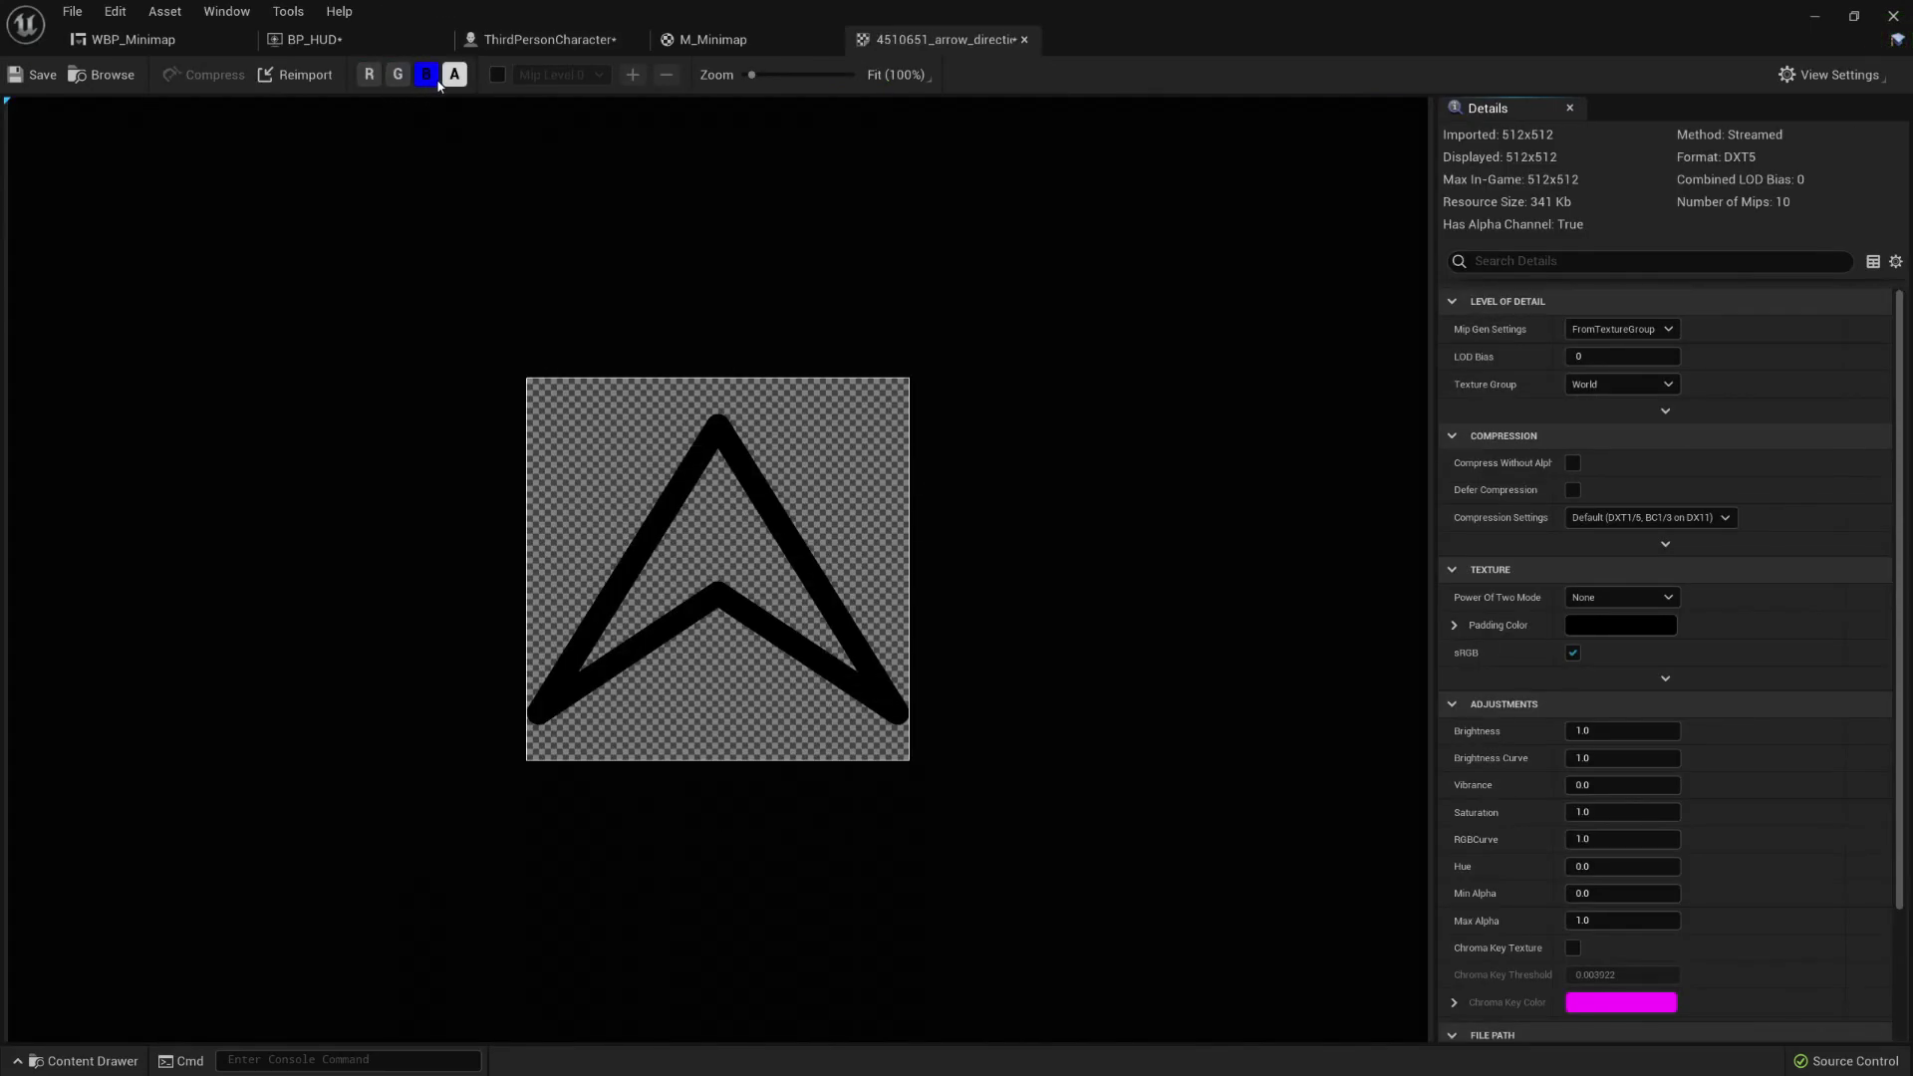
{"action": "left_click", "coordinate": [435, 79]}
{"action": "left_click", "coordinate": [456, 76]}
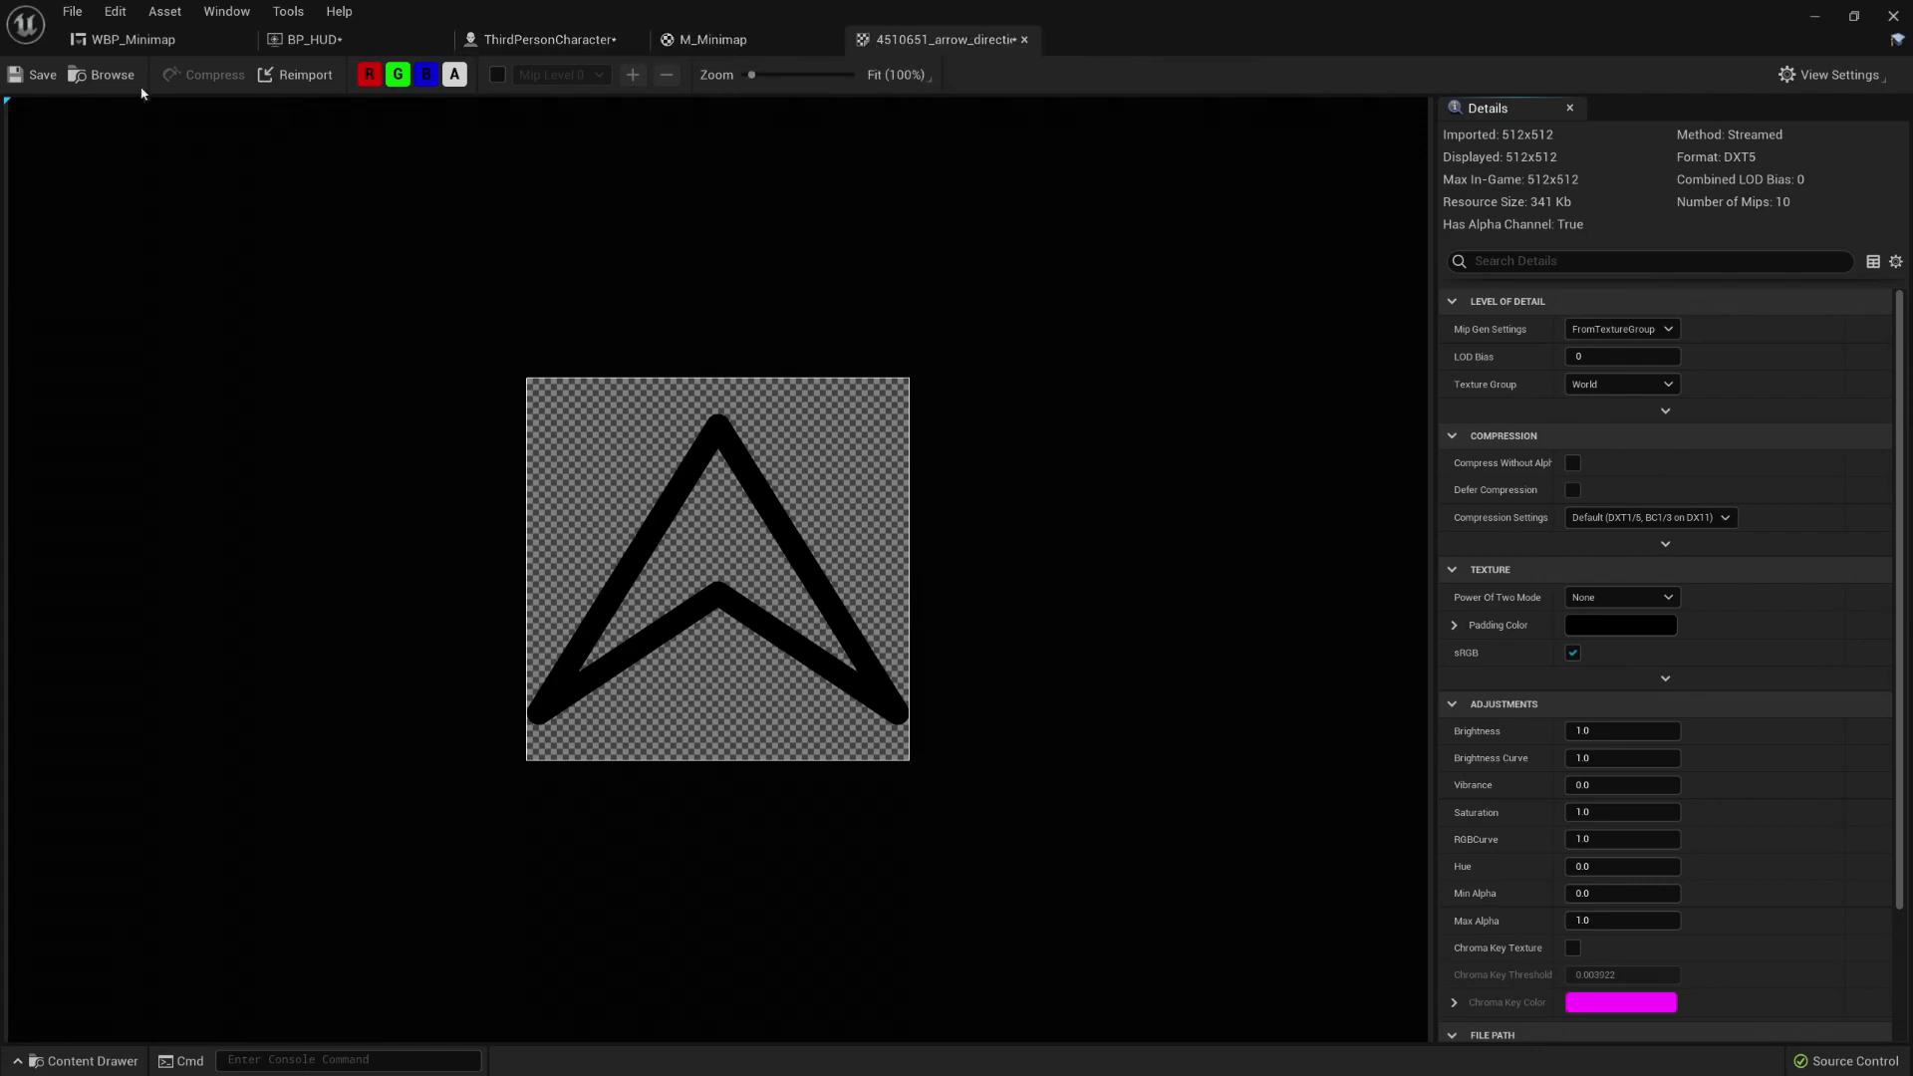
Step: Add a Plane component under the Capsule Component of ThirdPersonCharacter
{"action": "left_click", "coordinate": [543, 39]}
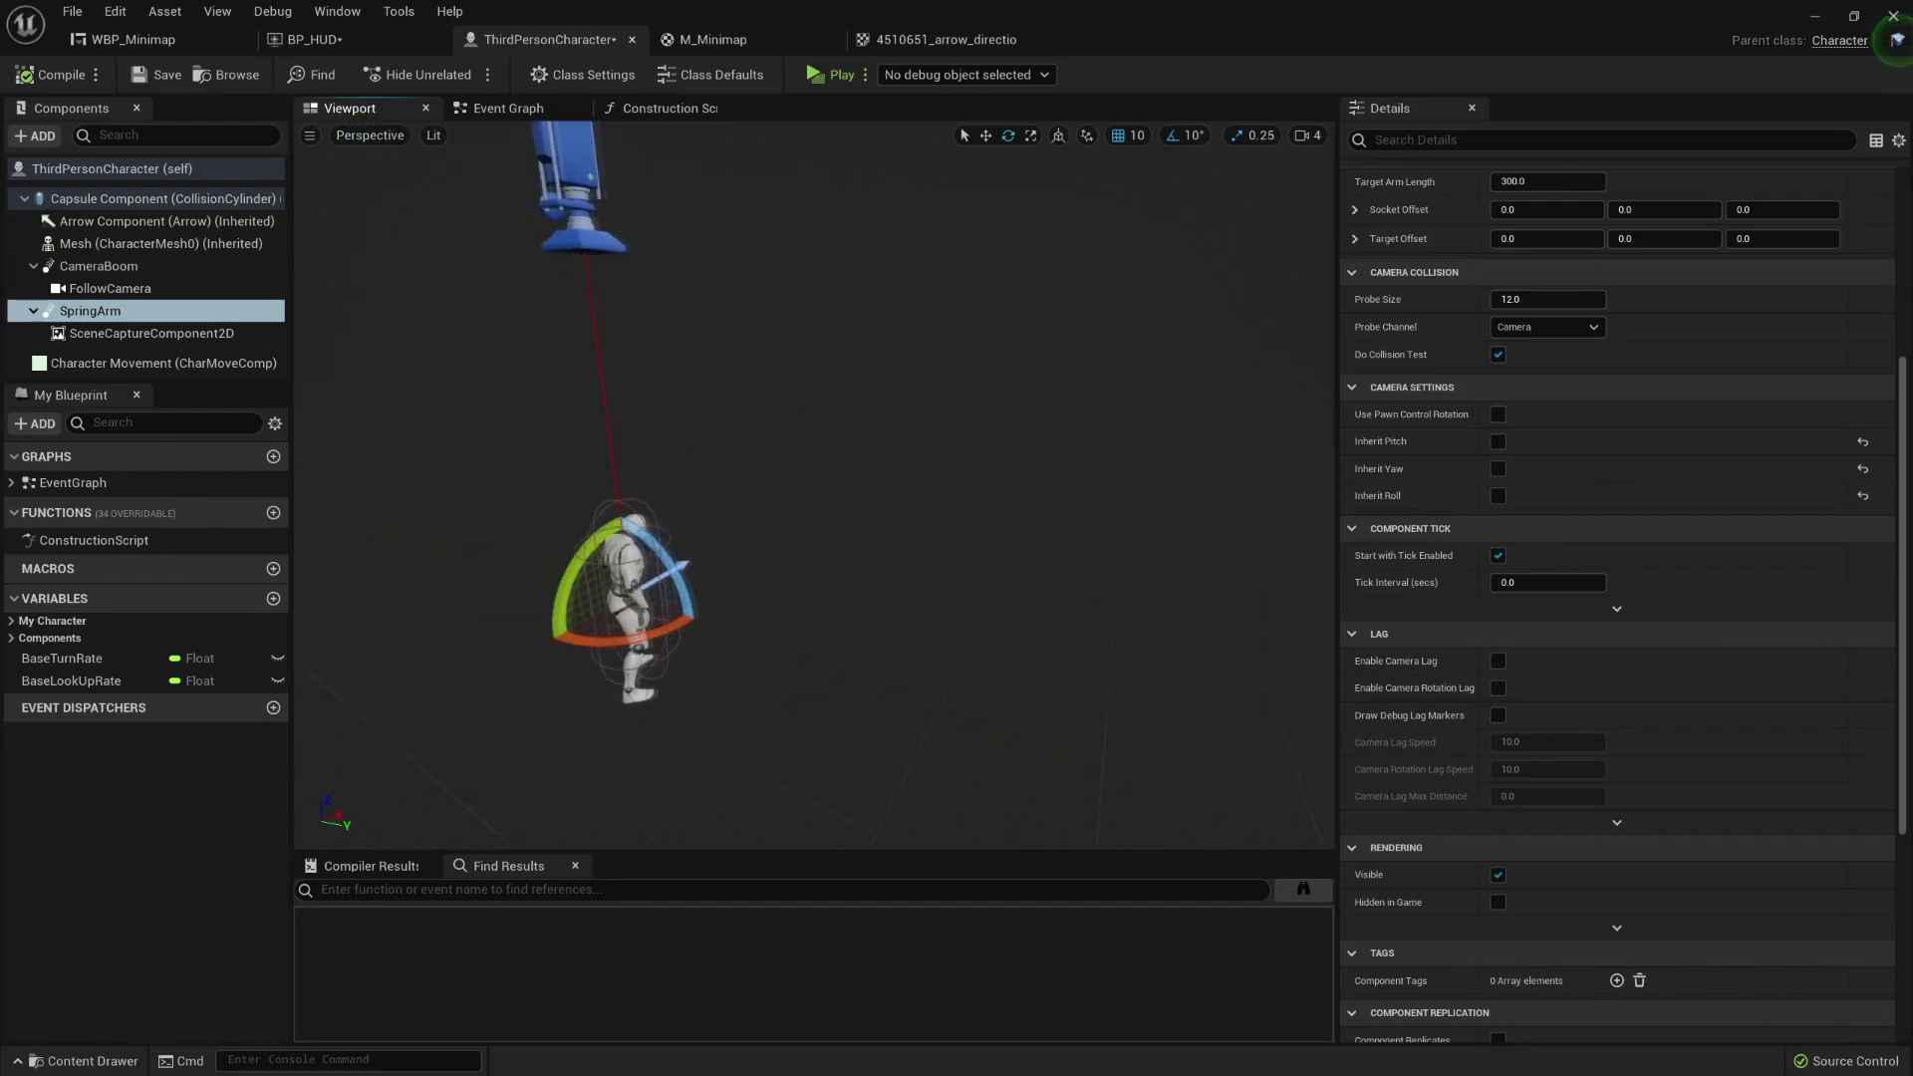
{"action": "left_click", "coordinate": [36, 136]}
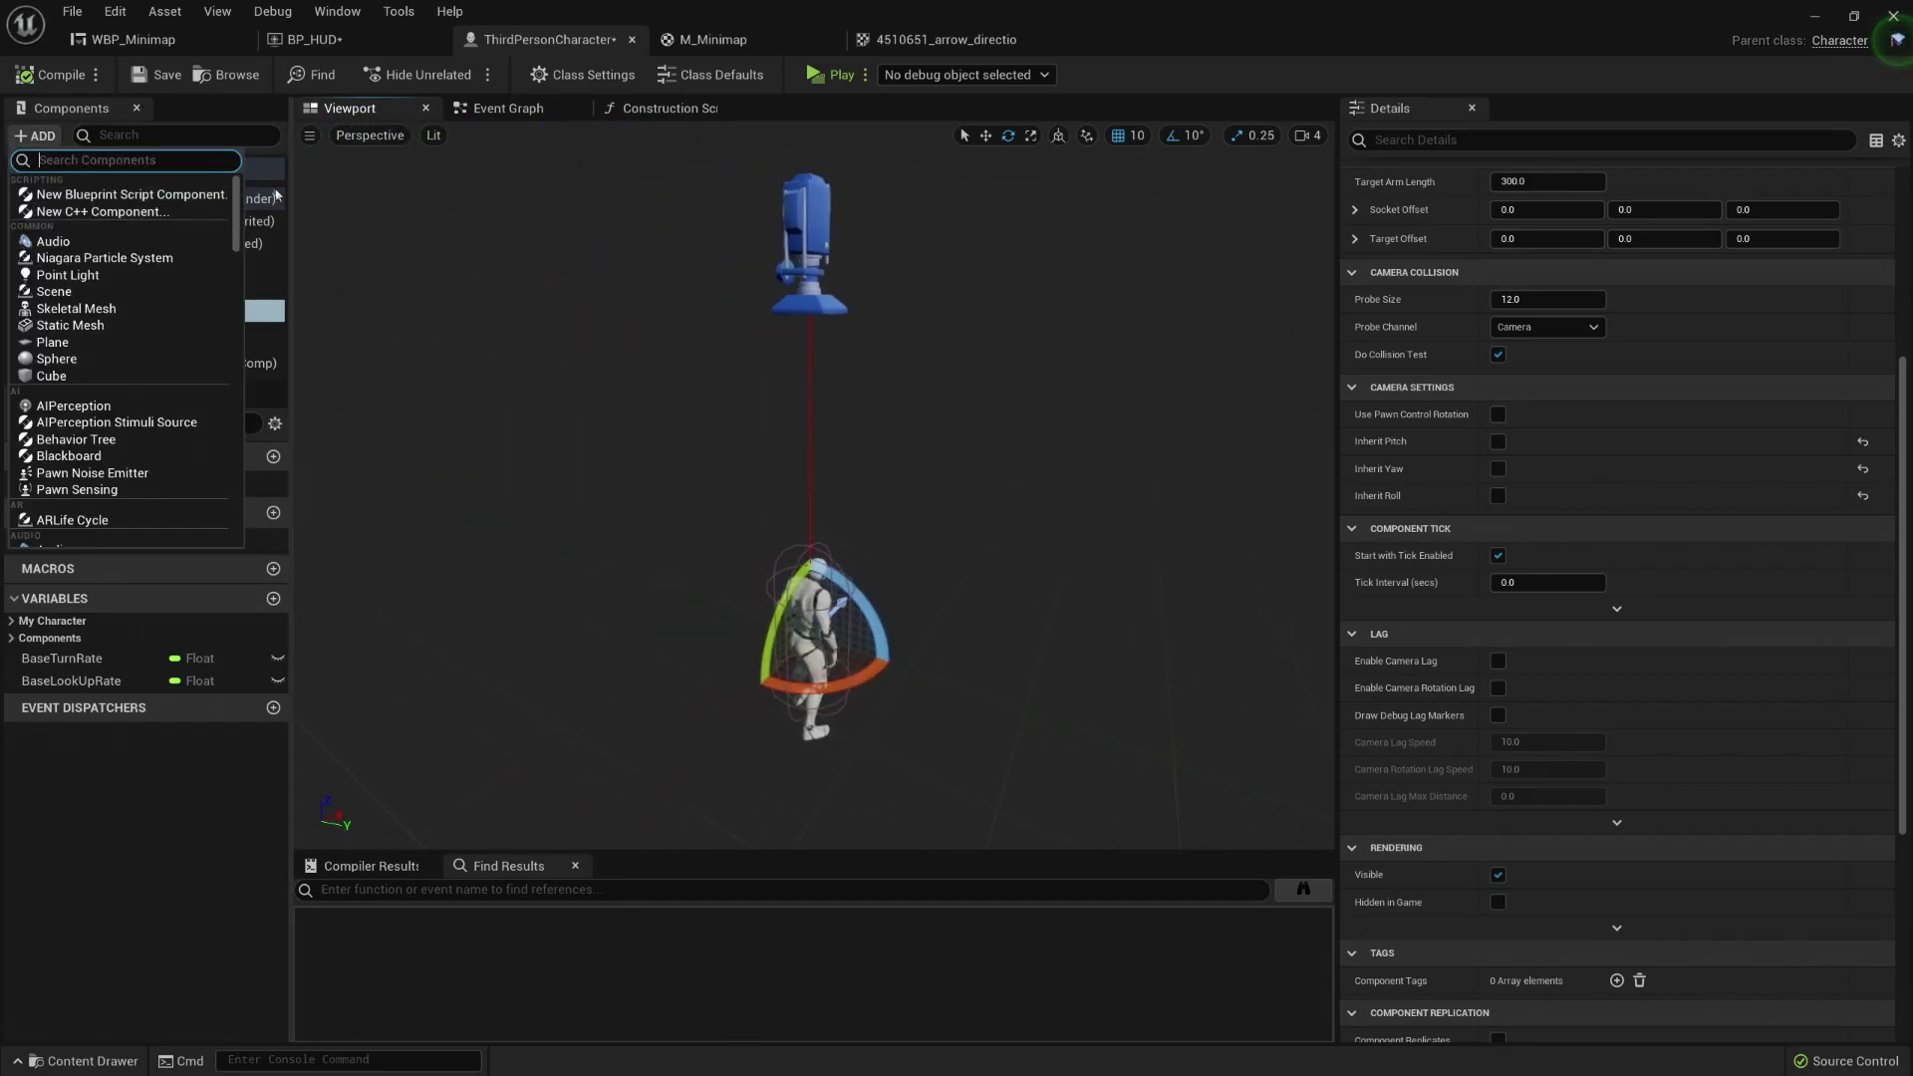
{"action": "left_click", "coordinate": [115, 199]}
{"action": "left_click", "coordinate": [36, 135]}
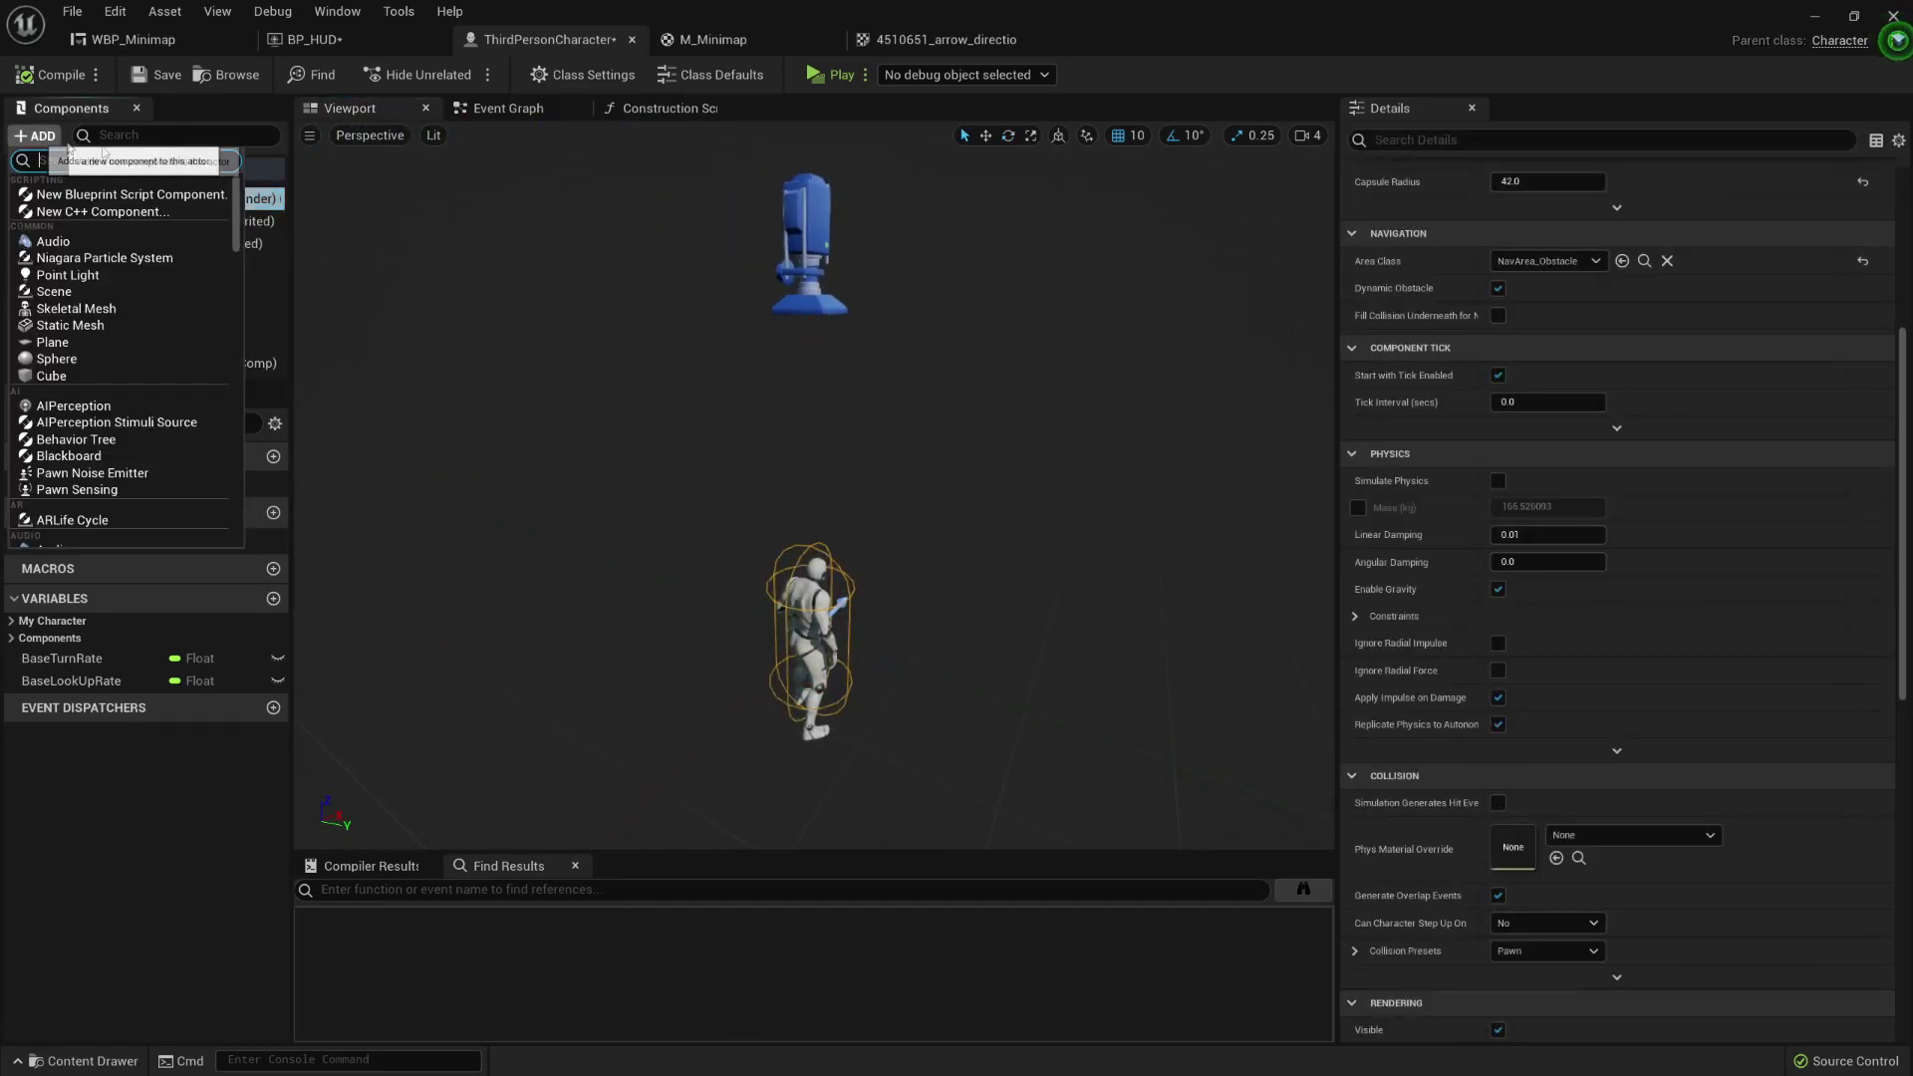
{"action": "type", "text": "pla"}
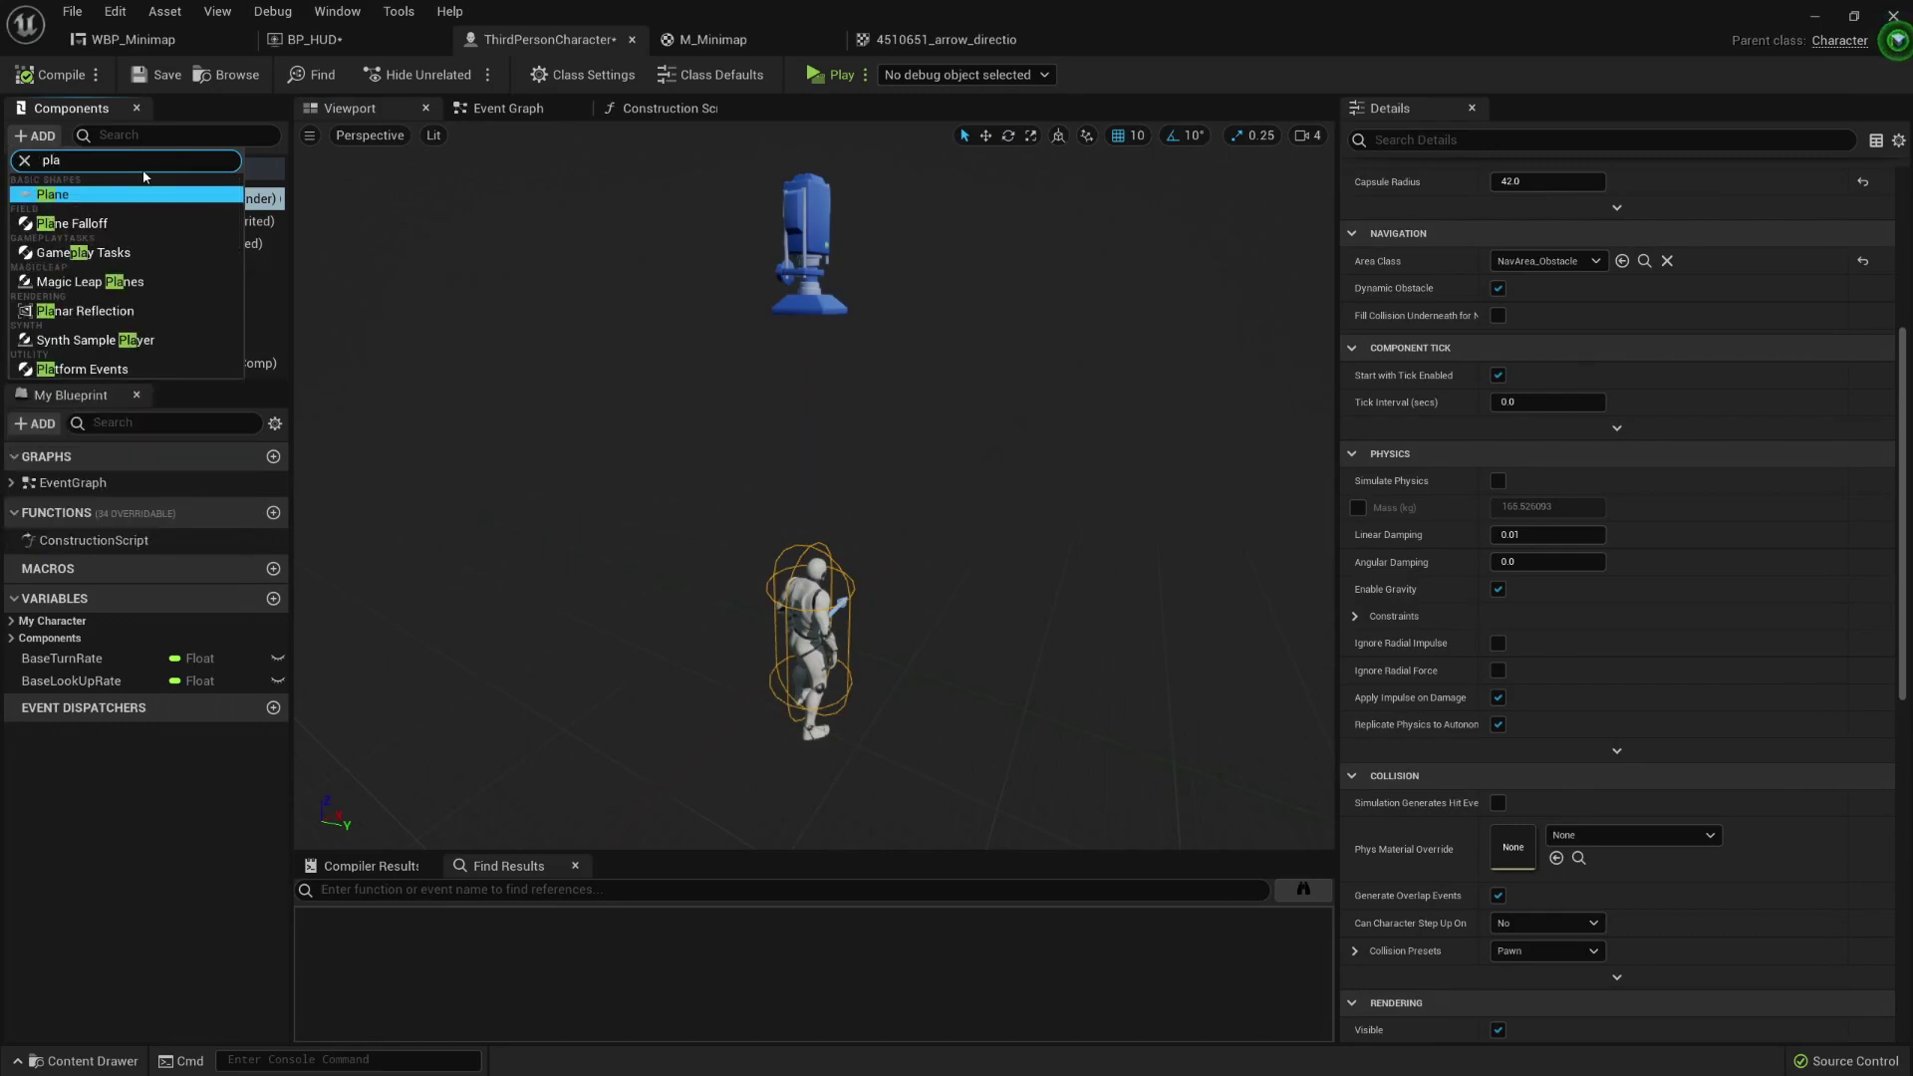
{"action": "key", "text": "Return"}
{"action": "type", "text": "w"}
{"action": "key", "text": "Escape"}
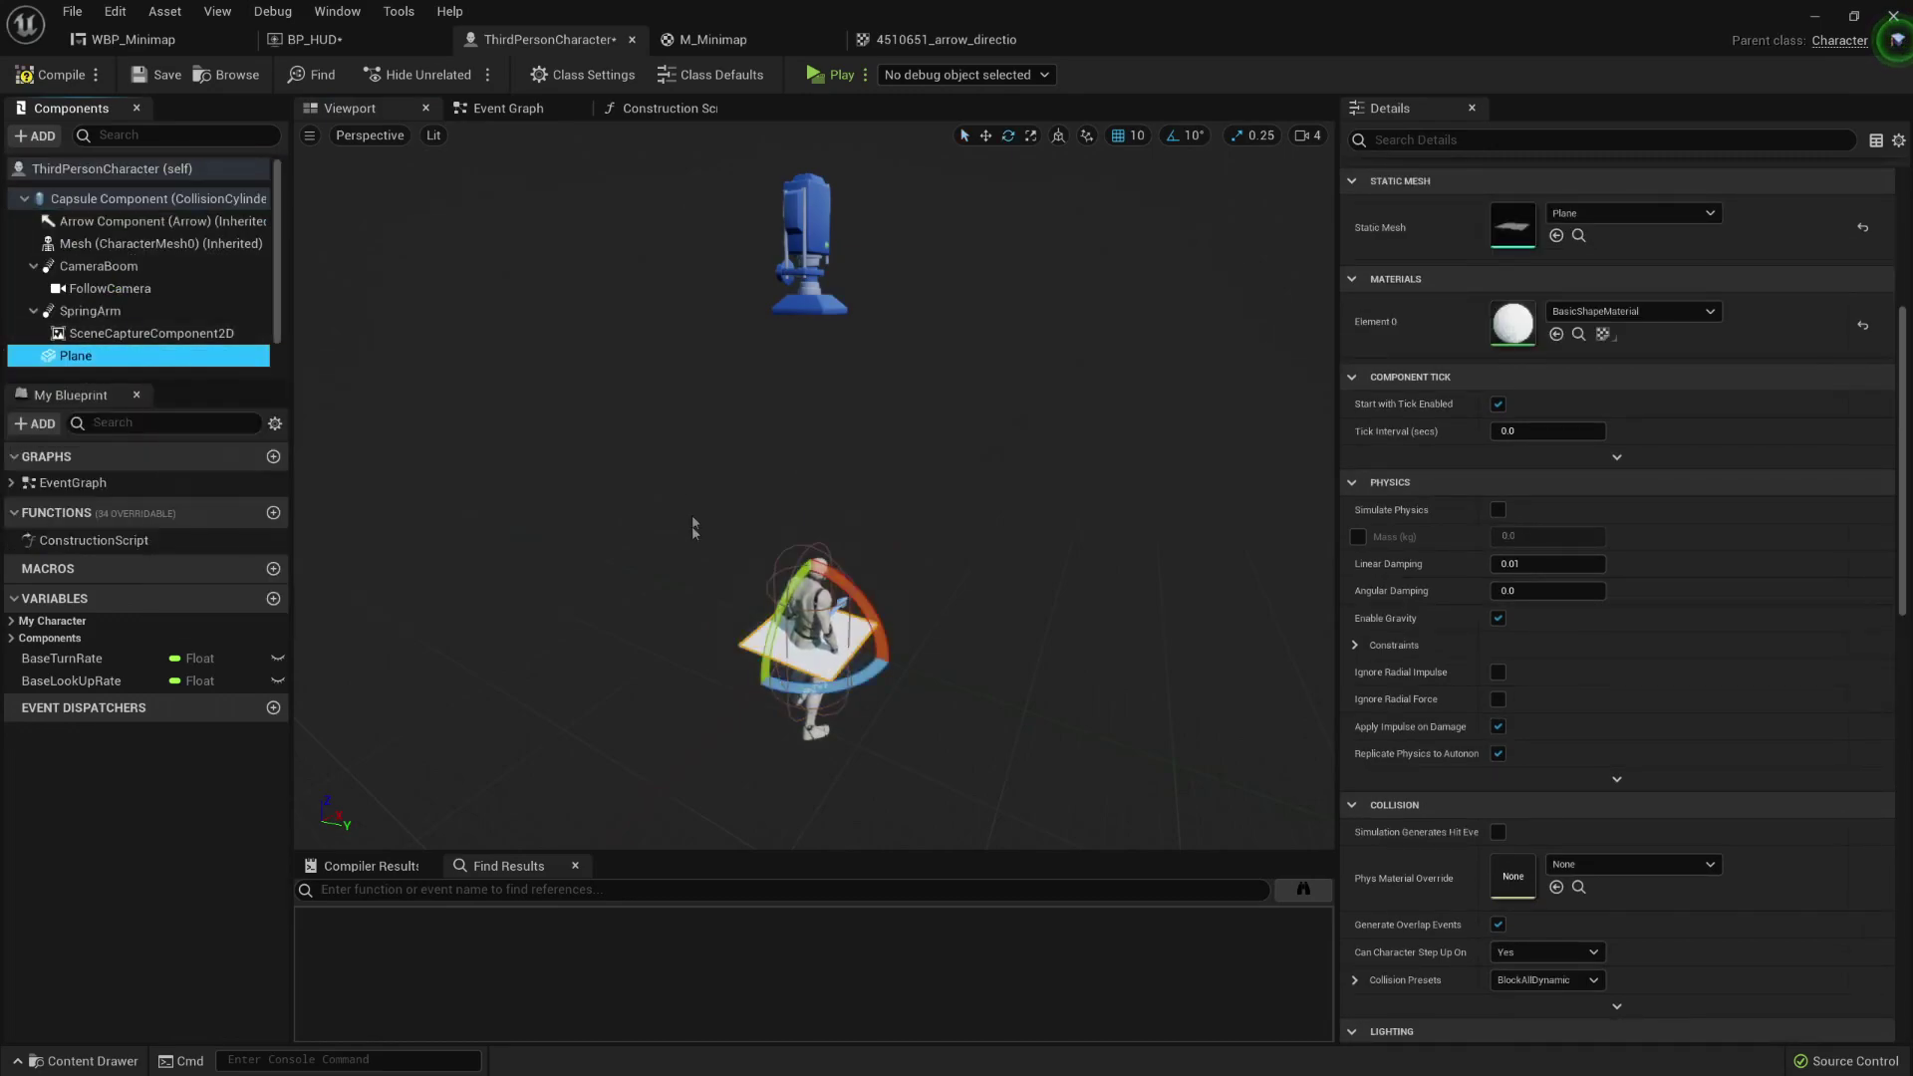
Step: Raise the plane above the character's head to just below the overhead scene capture camera
{"action": "left_click_drag", "start_coordinate": [793, 497], "coordinate": [846, 499], "text": "alt"}
{"action": "key", "text": "w"}
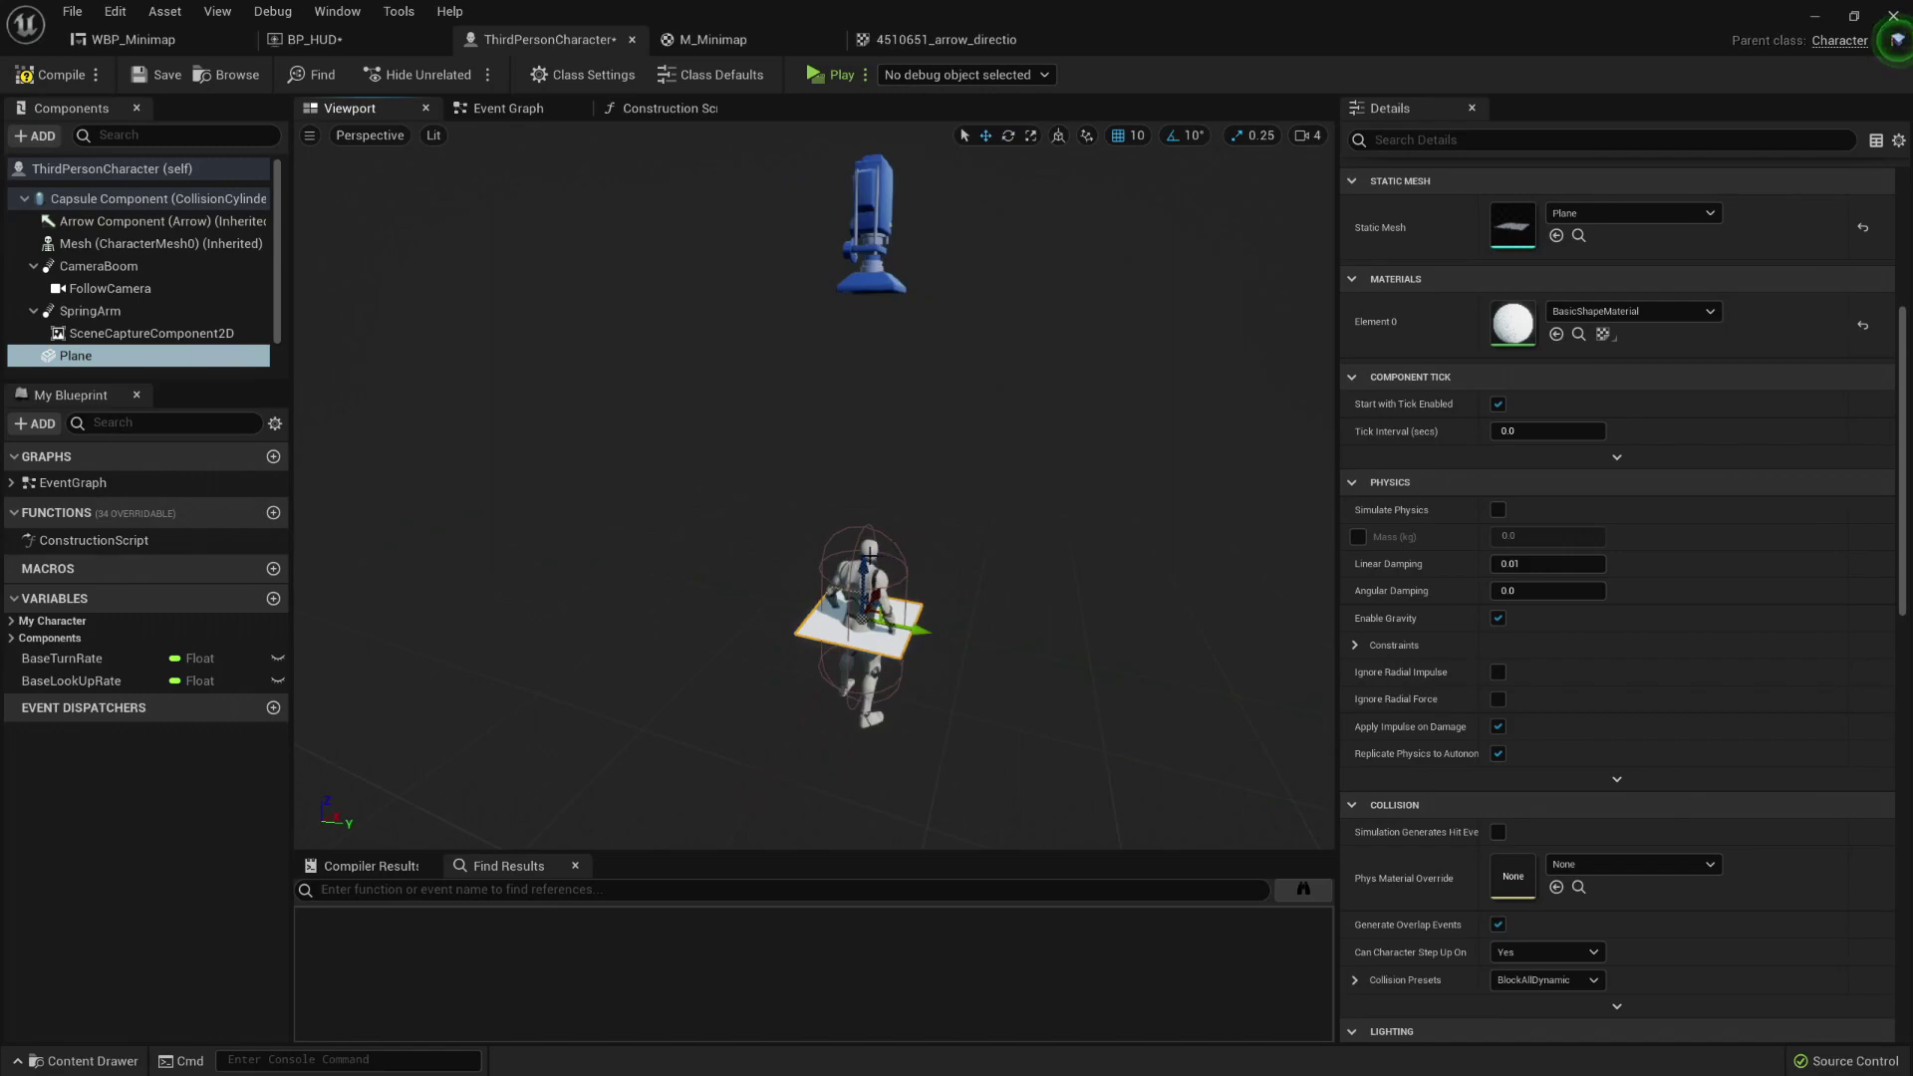
{"action": "left_click_drag", "start_coordinate": [863, 569], "coordinate": [863, 307]}
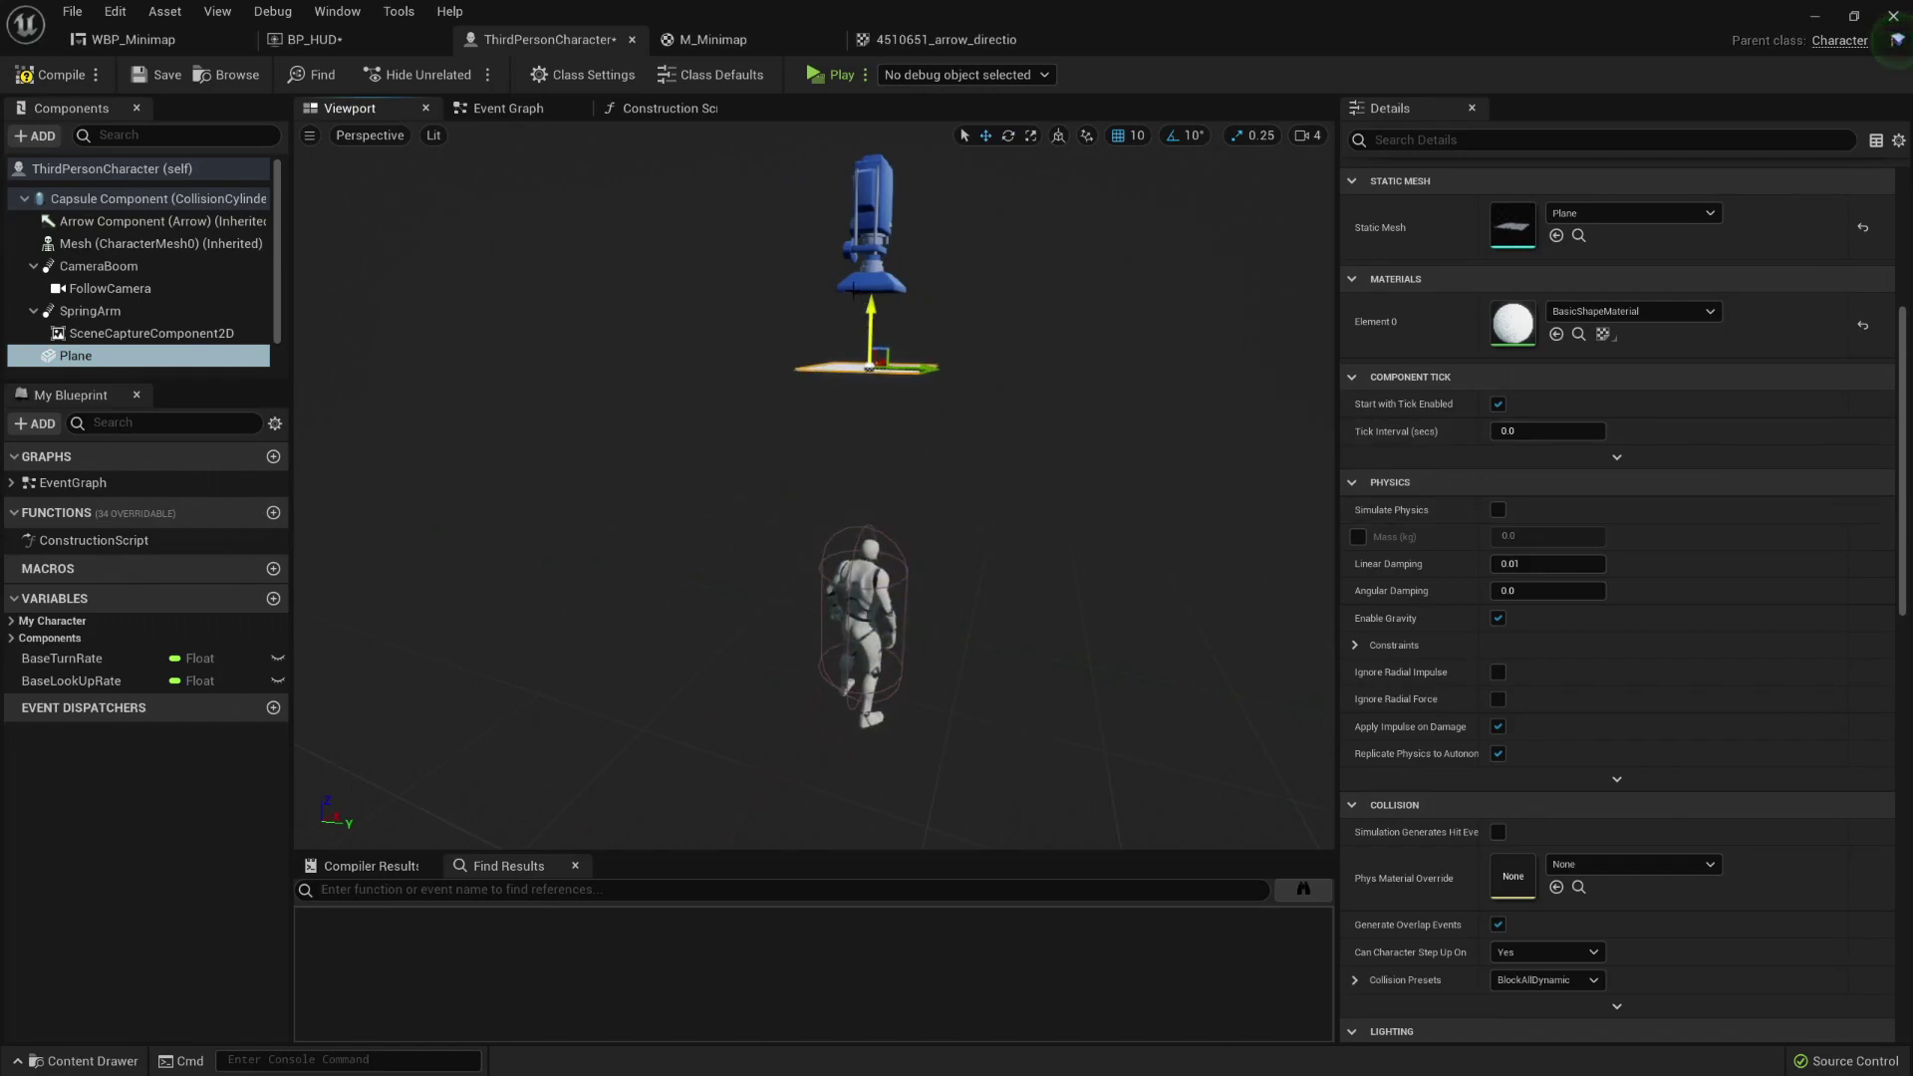
Step: Play the level briefly to check how the plane appears in the minimap
{"action": "left_click", "coordinate": [815, 76]}
{"action": "key", "text": "w"}
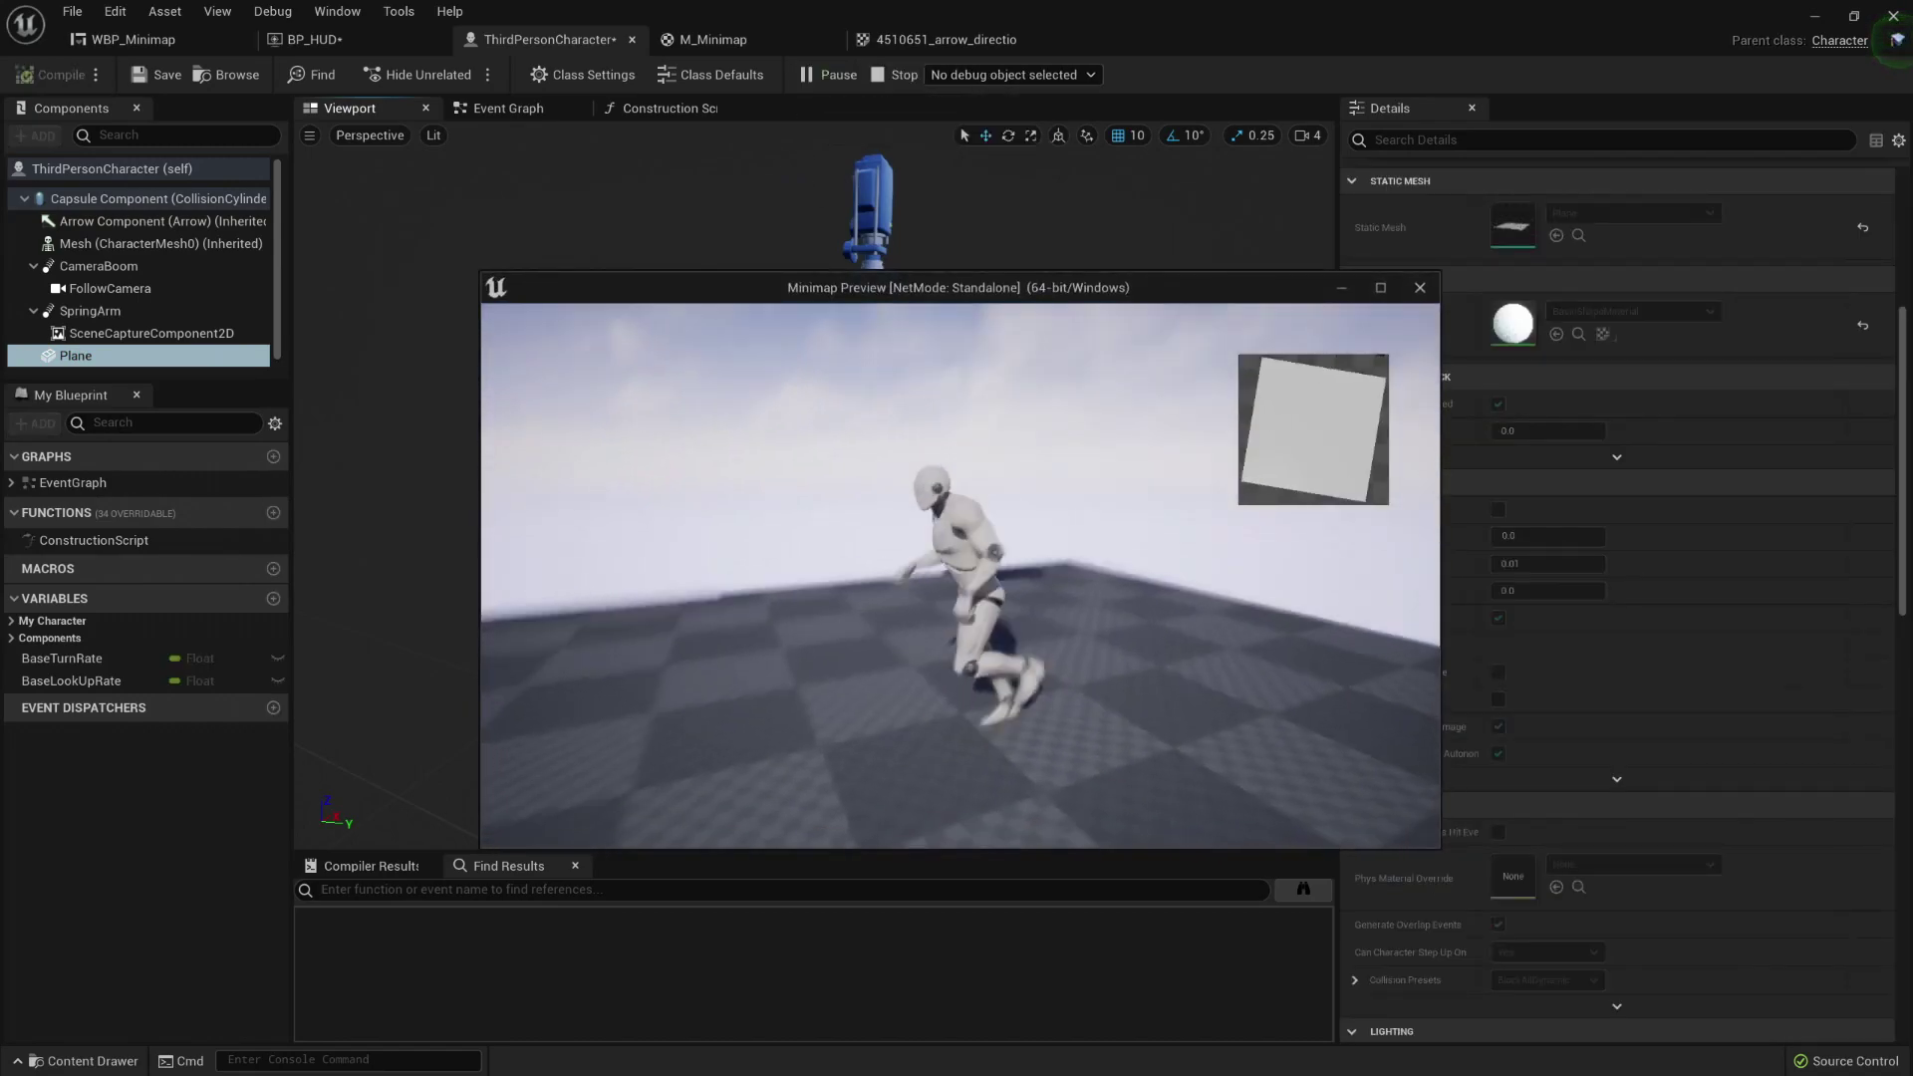
{"action": "key", "text": "Escape"}
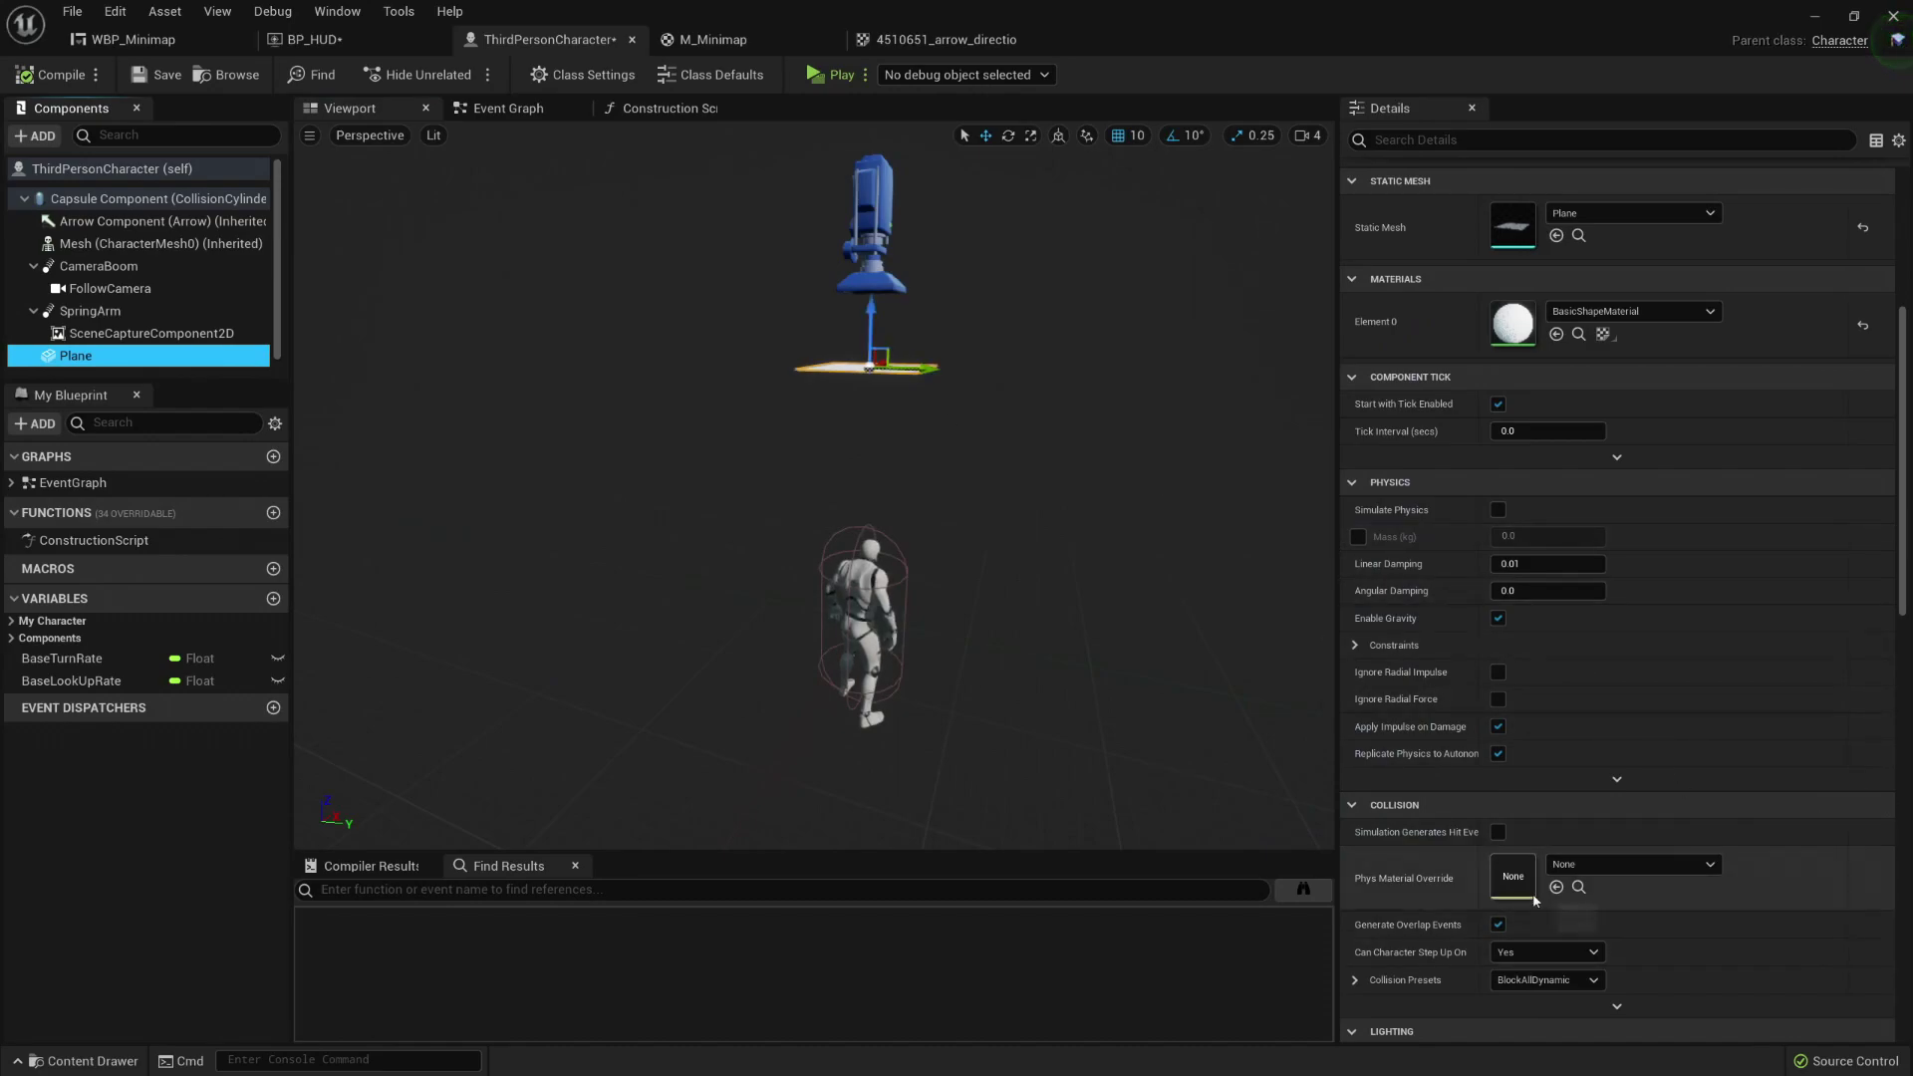
Step: Create a new material named M_Arrow in Minimap/MinimapFeature as the plane's Element 0 material
{"action": "scroll", "coordinate": [1659, 394], "scroll_direction": "up", "scroll_amount": 2}
{"action": "left_click", "coordinate": [1659, 372]}
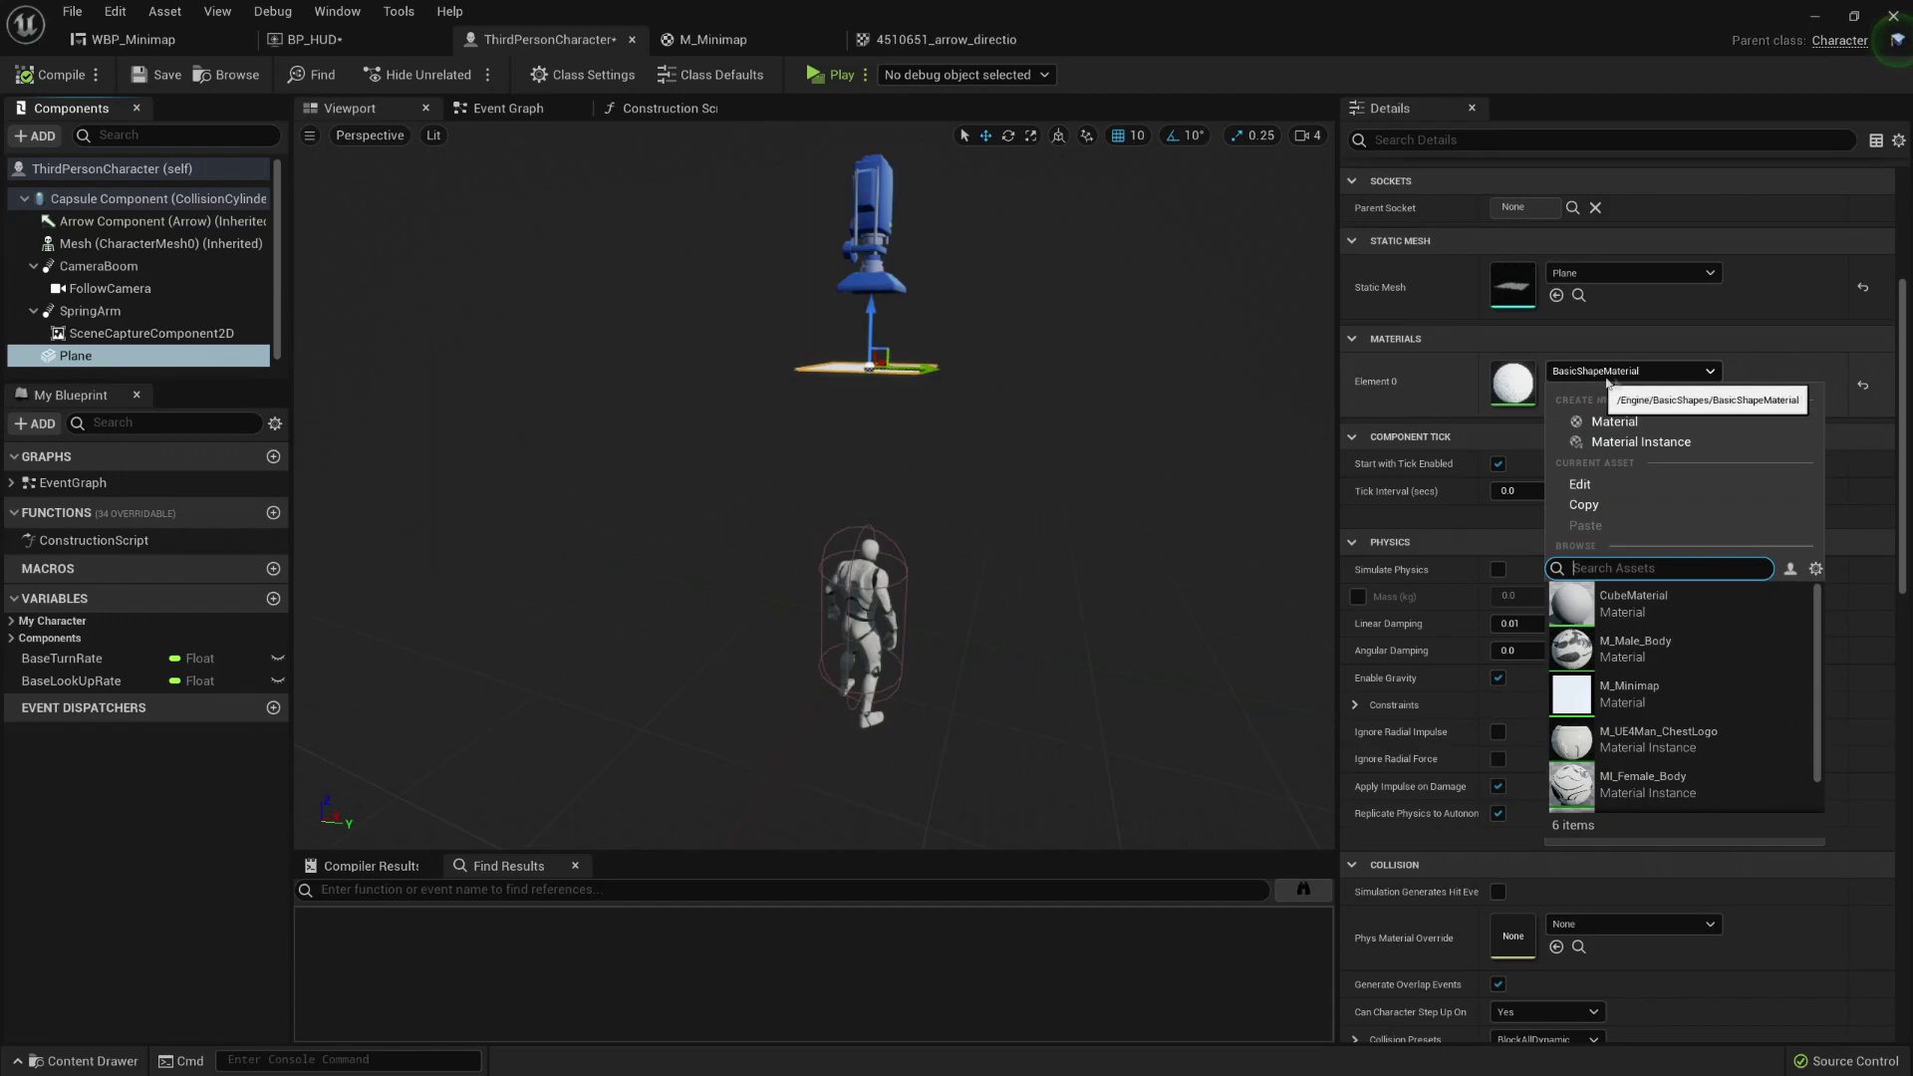
{"action": "left_click", "coordinate": [1614, 421]}
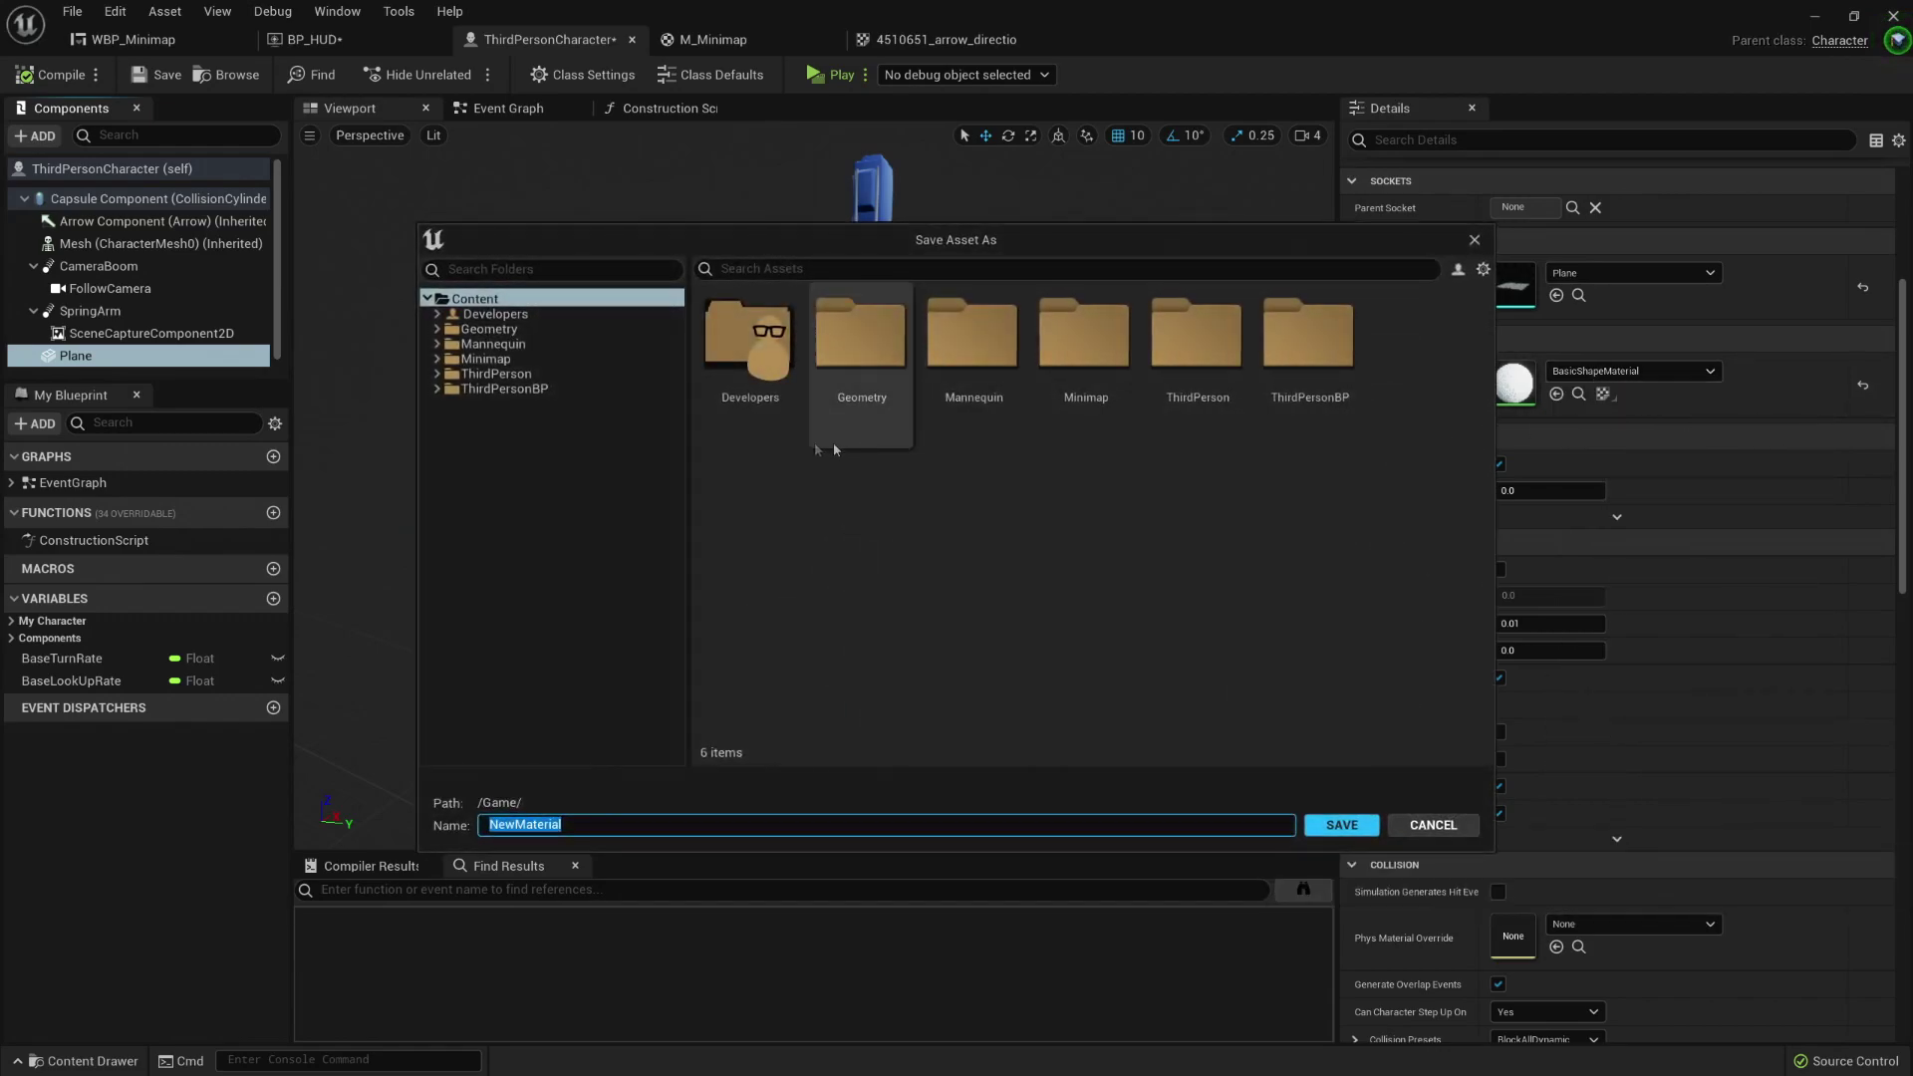
{"action": "left_click", "coordinate": [488, 361]}
{"action": "double_click", "coordinate": [875, 365]}
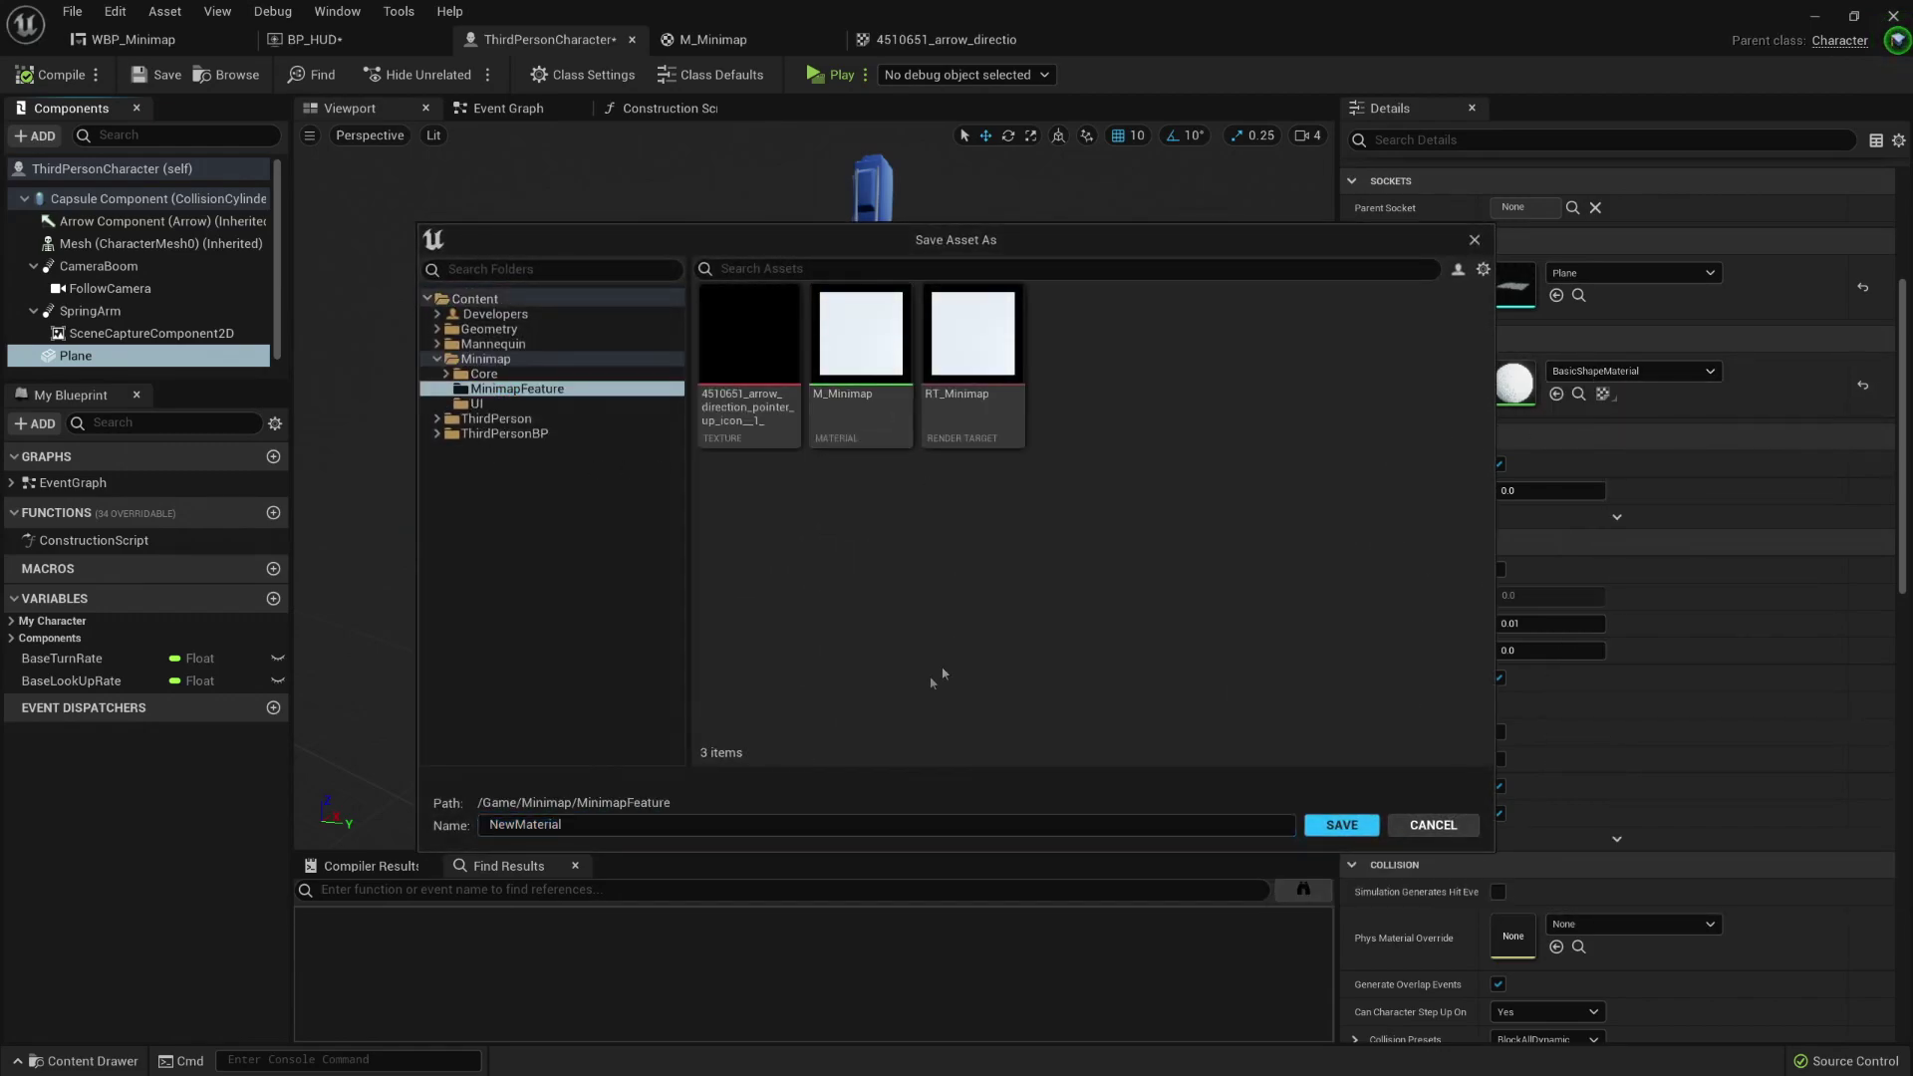
{"action": "type", "text": "M"}
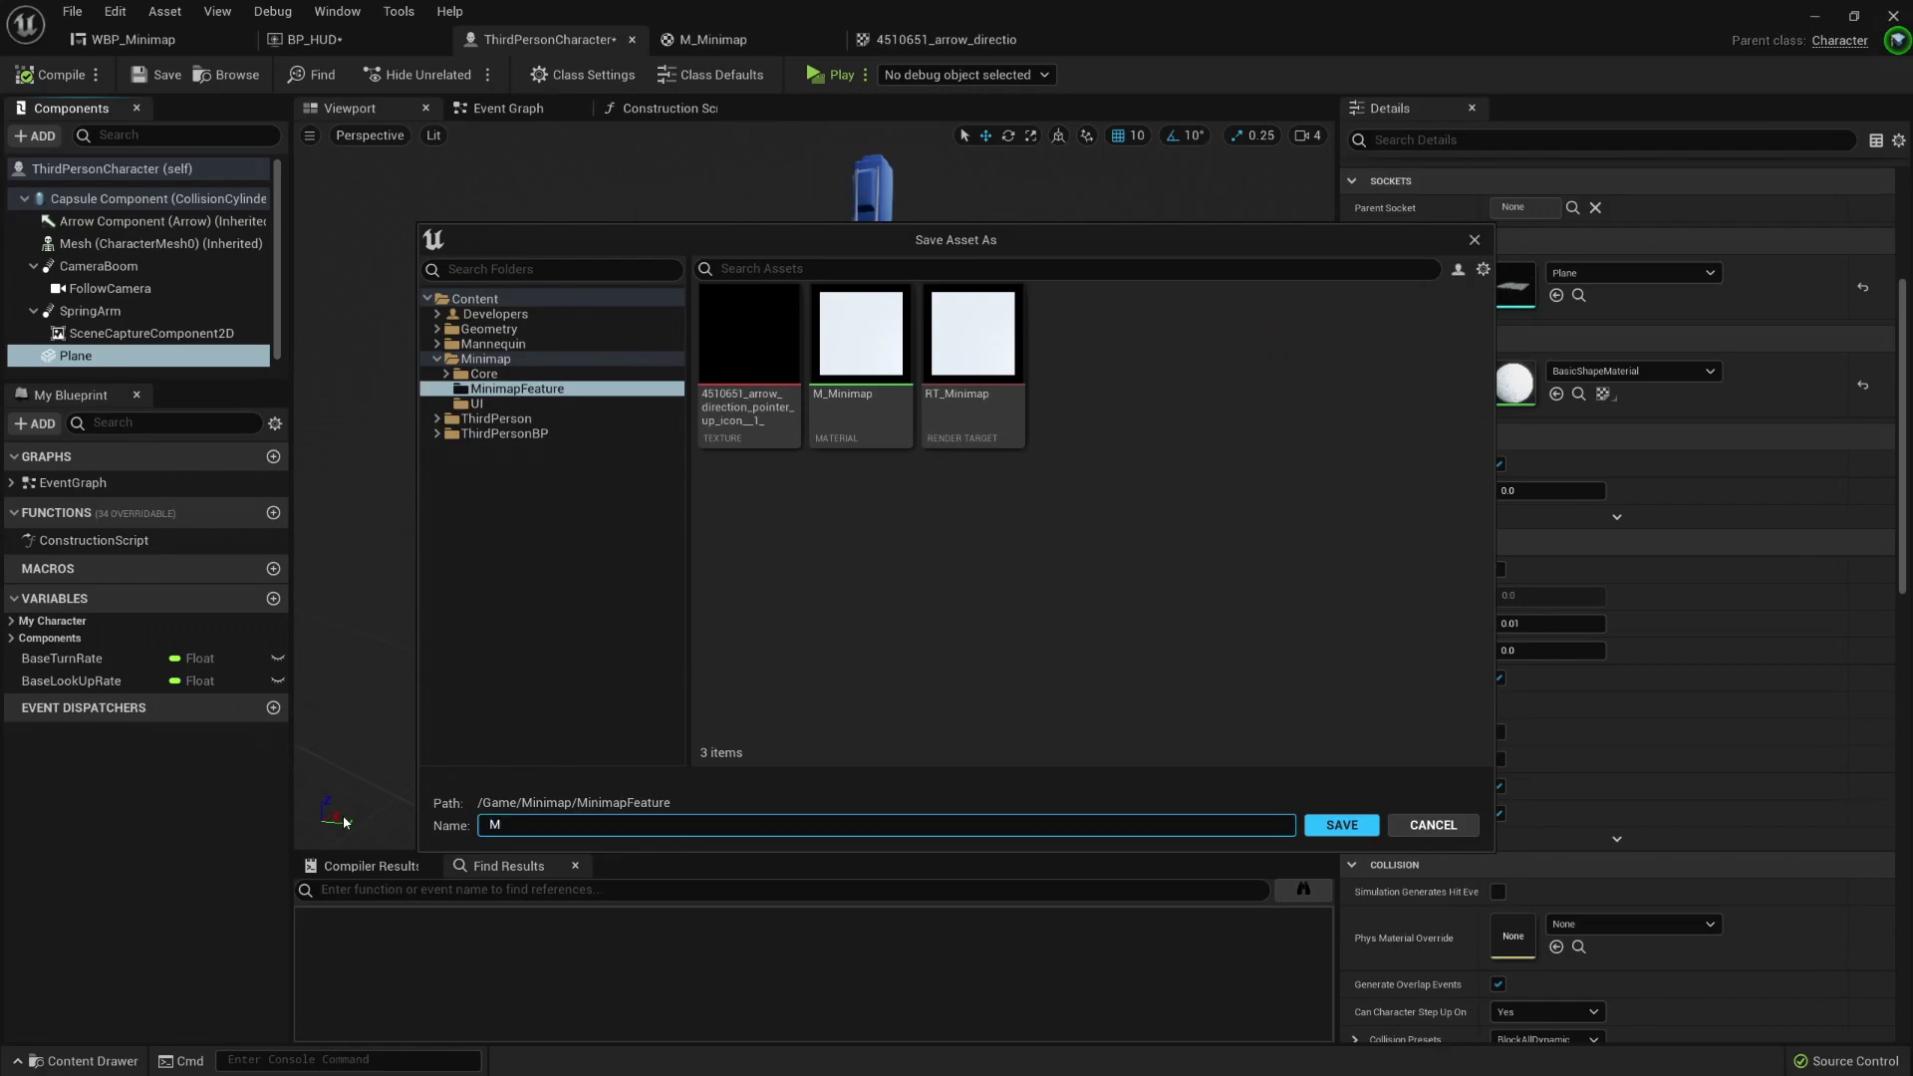
{"action": "type", "text": "_Arrow"}
{"action": "key", "text": "Return"}
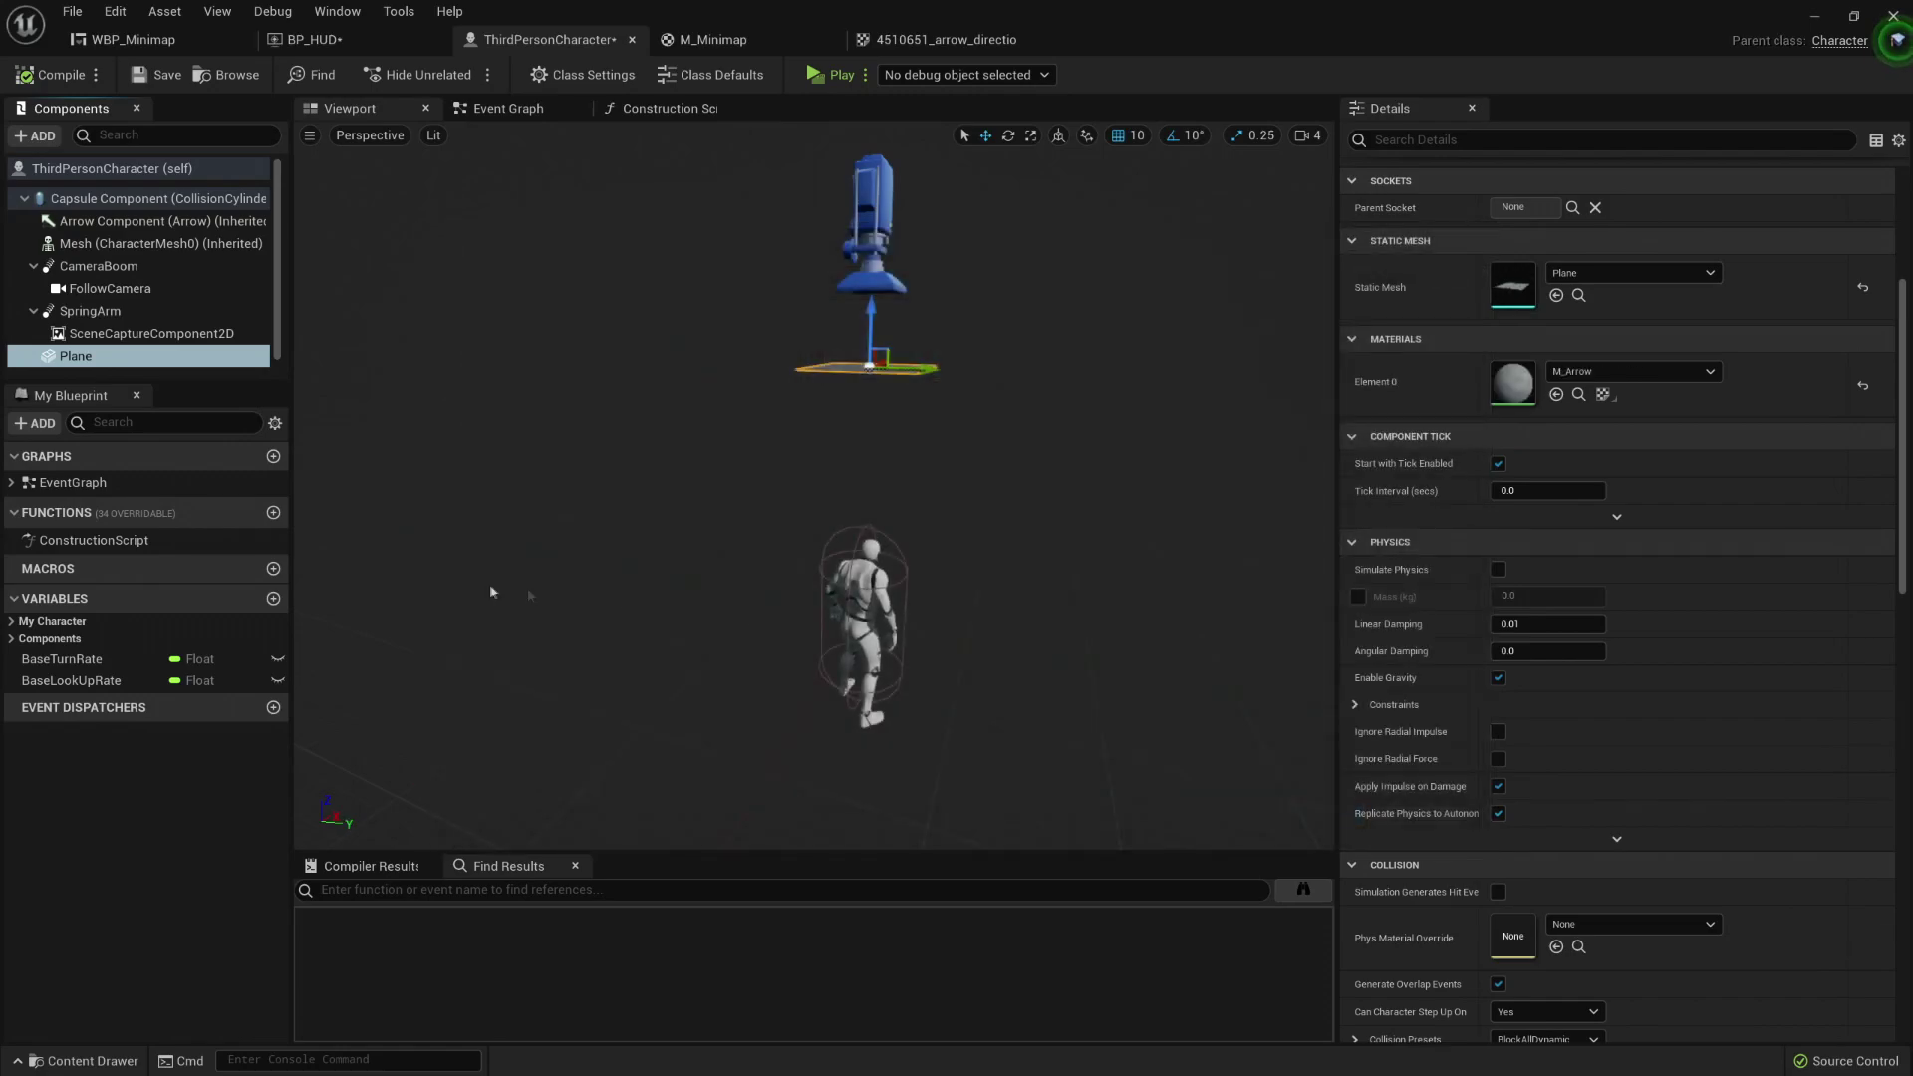
Step: Add the arrow texture to the M_Arrow material graph as a Texture Sample and connect its RGB output to Base Color
{"action": "left_click", "coordinate": [112, 1060]}
{"action": "double_click", "coordinate": [485, 815]}
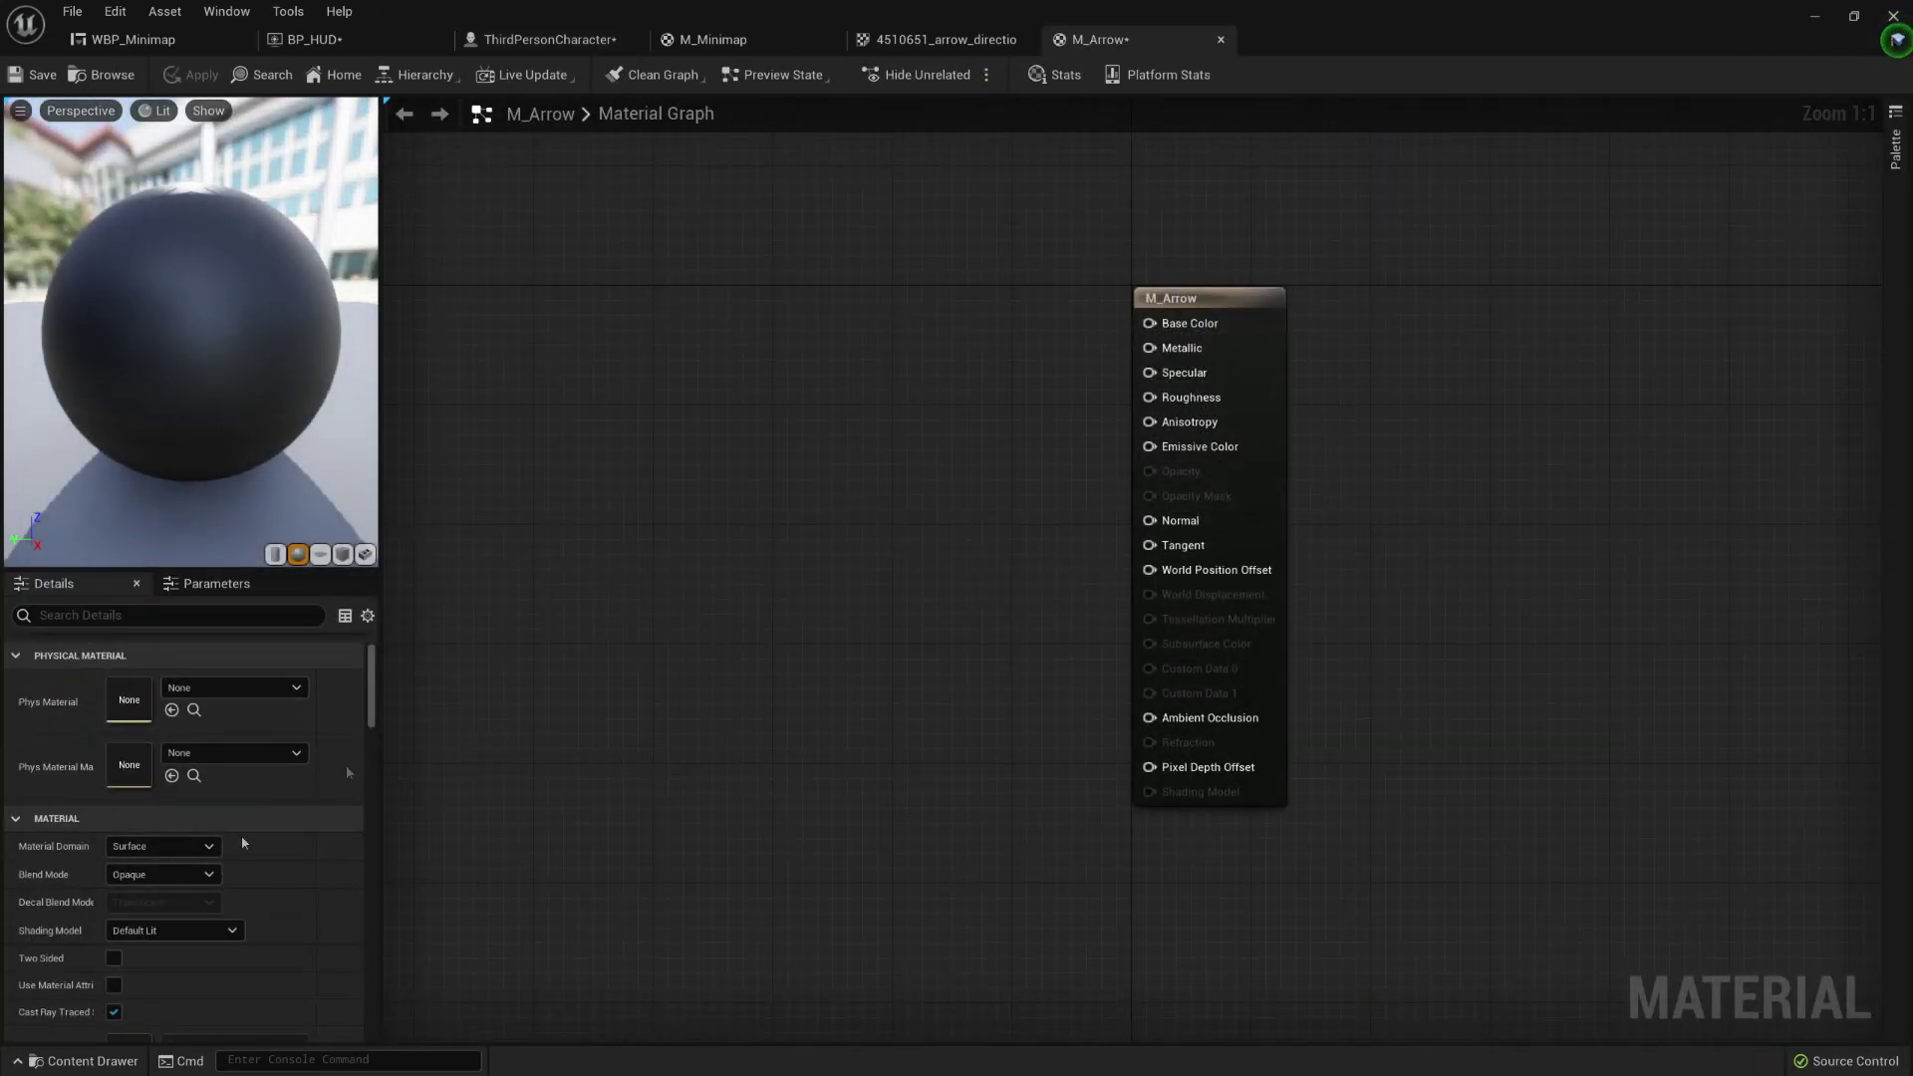
{"action": "left_click", "coordinate": [91, 1062]}
{"action": "left_click_drag", "start_coordinate": [379, 823], "coordinate": [583, 347]}
{"action": "scroll", "coordinate": [800, 415], "scroll_direction": "down", "scroll_amount": 1}
{"action": "right_click_drag", "start_coordinate": [799, 415], "coordinate": [745, 517]}
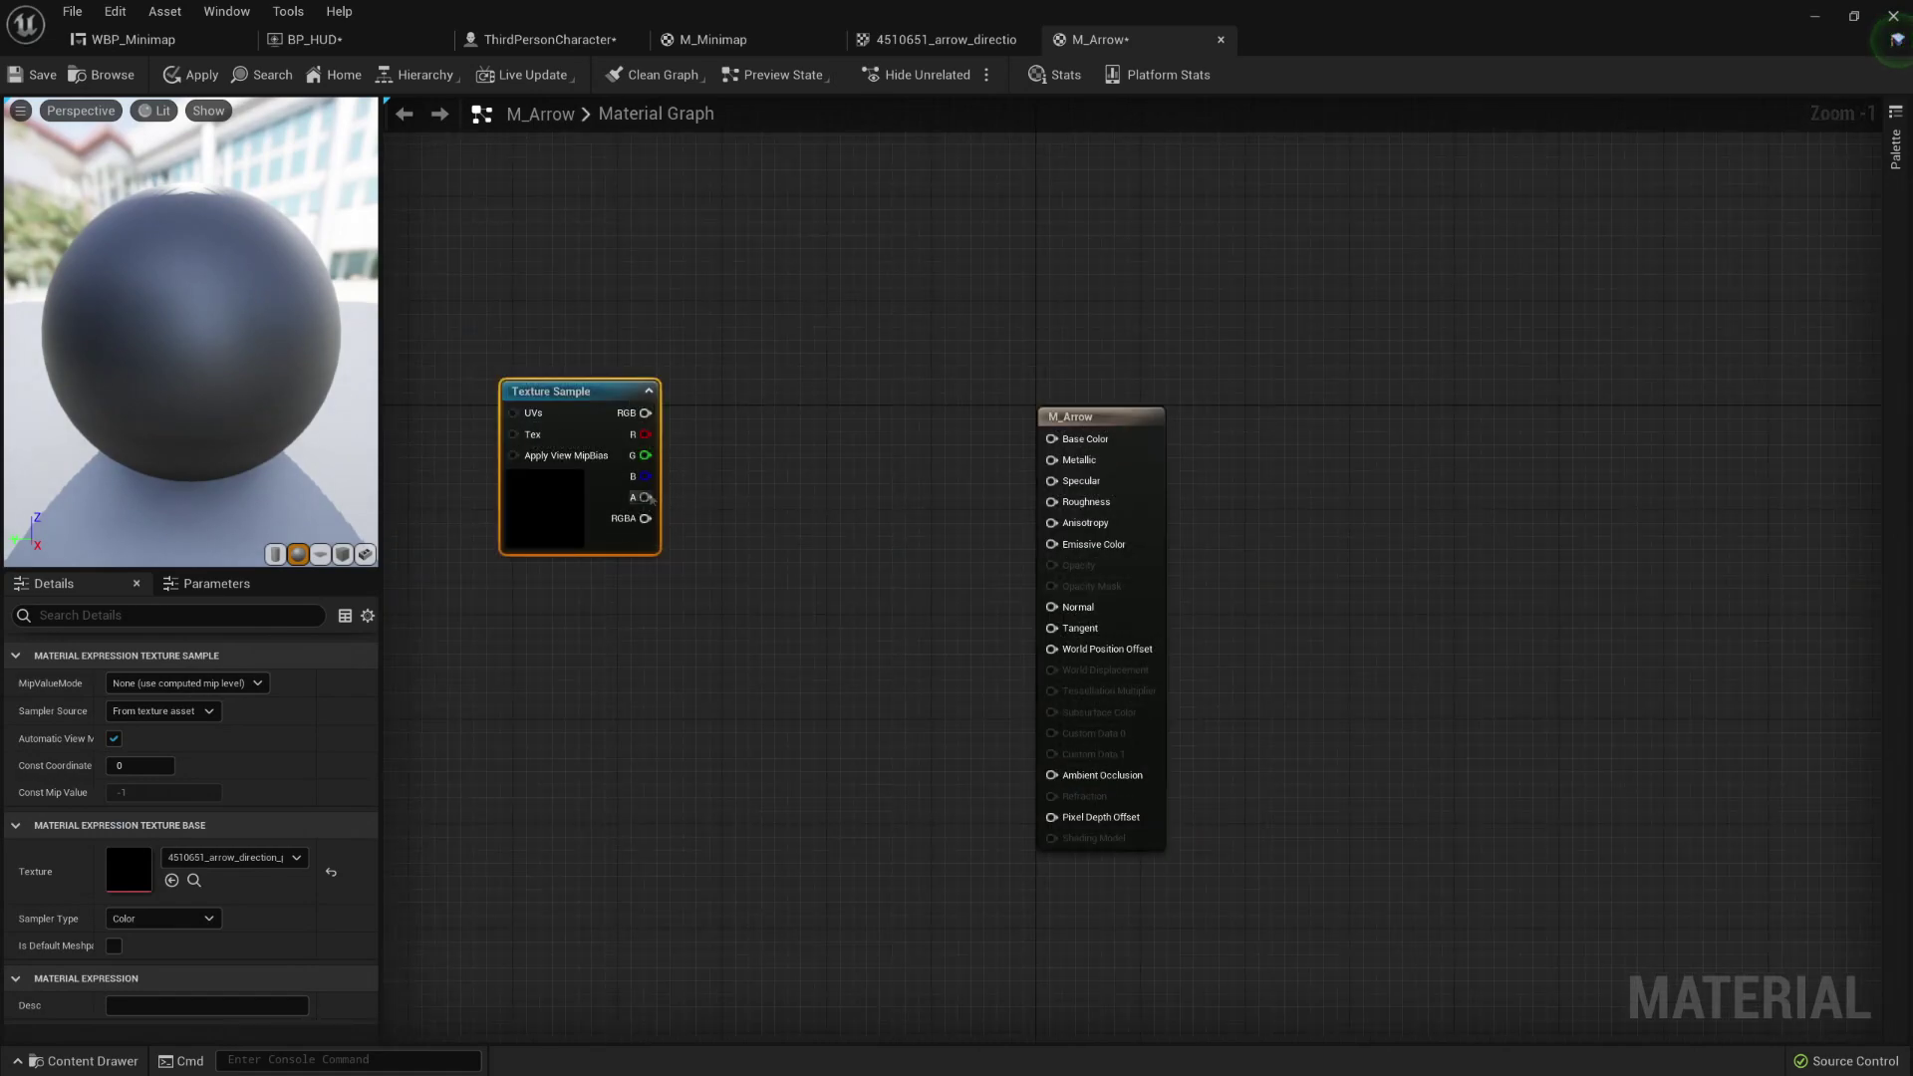
{"action": "left_click_drag", "start_coordinate": [646, 413], "coordinate": [1051, 438]}
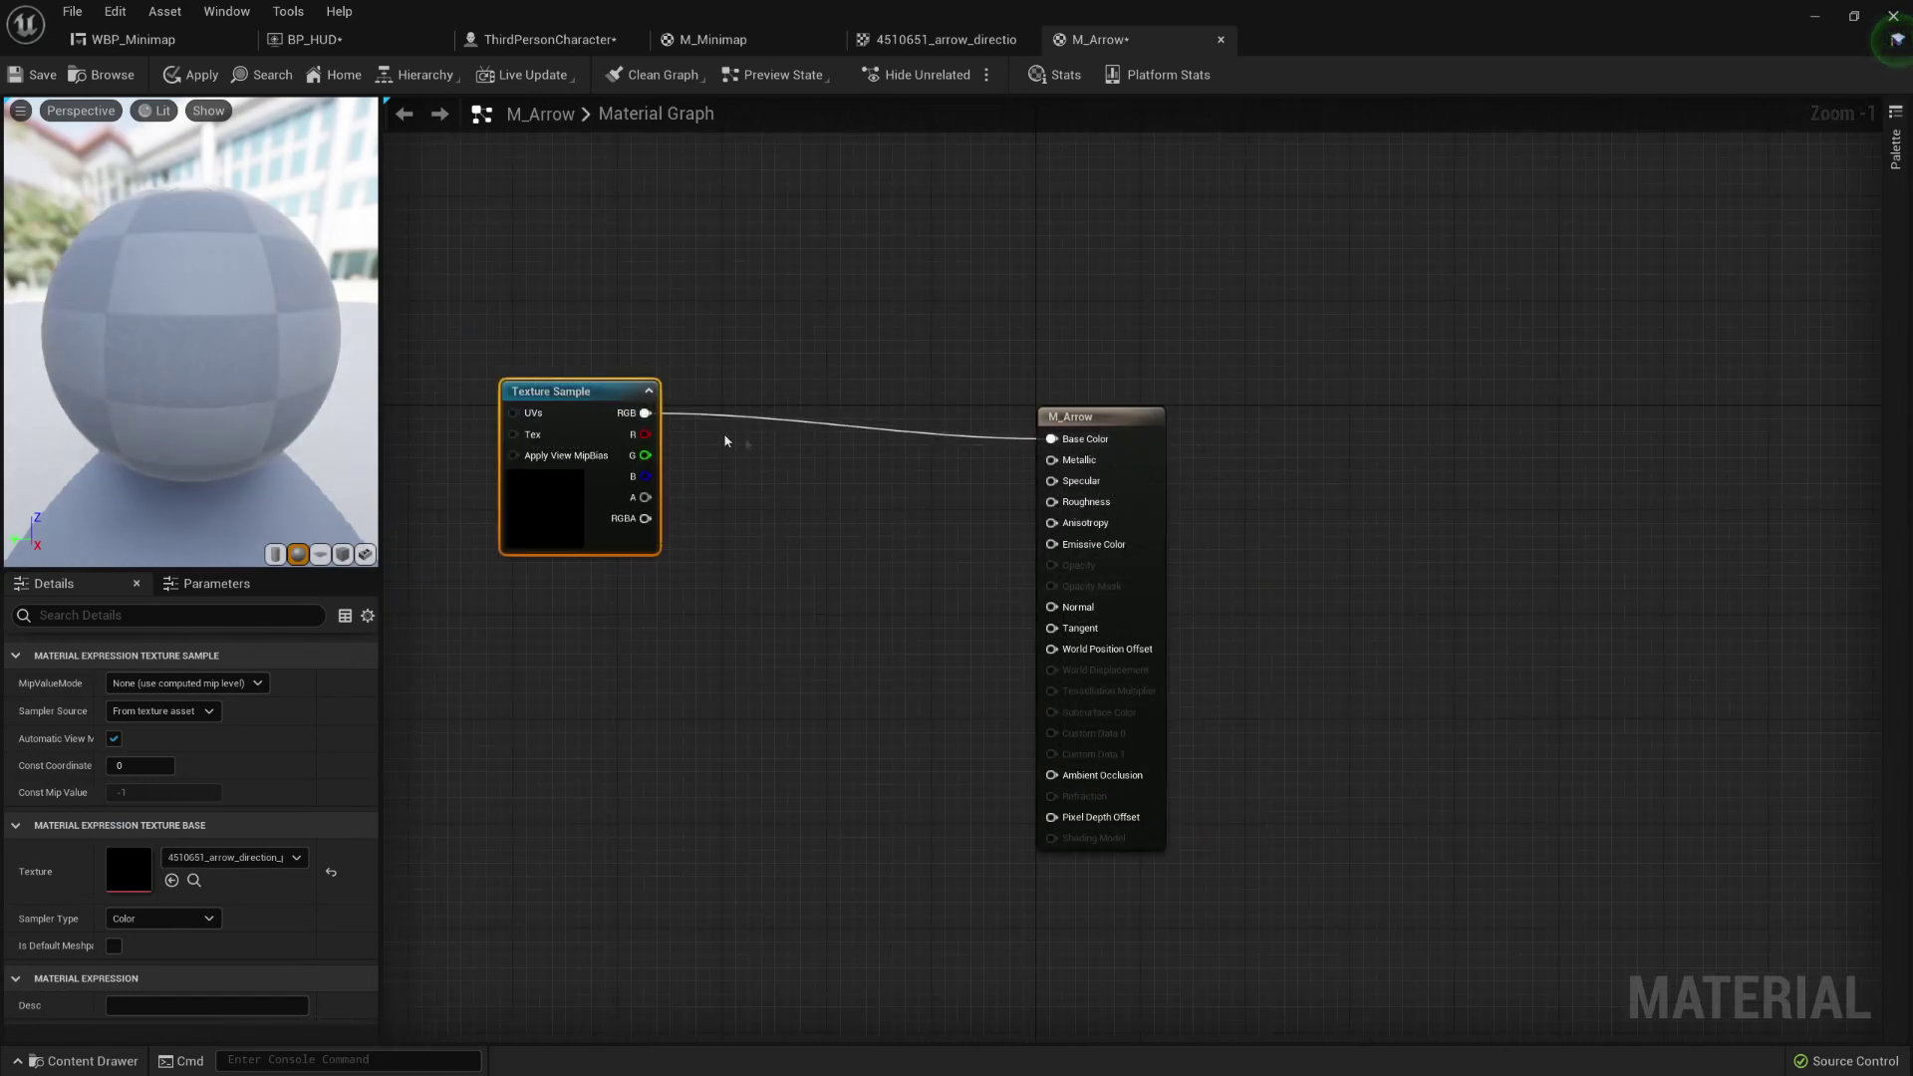
{"action": "left_click_drag", "start_coordinate": [568, 410], "coordinate": [581, 451]}
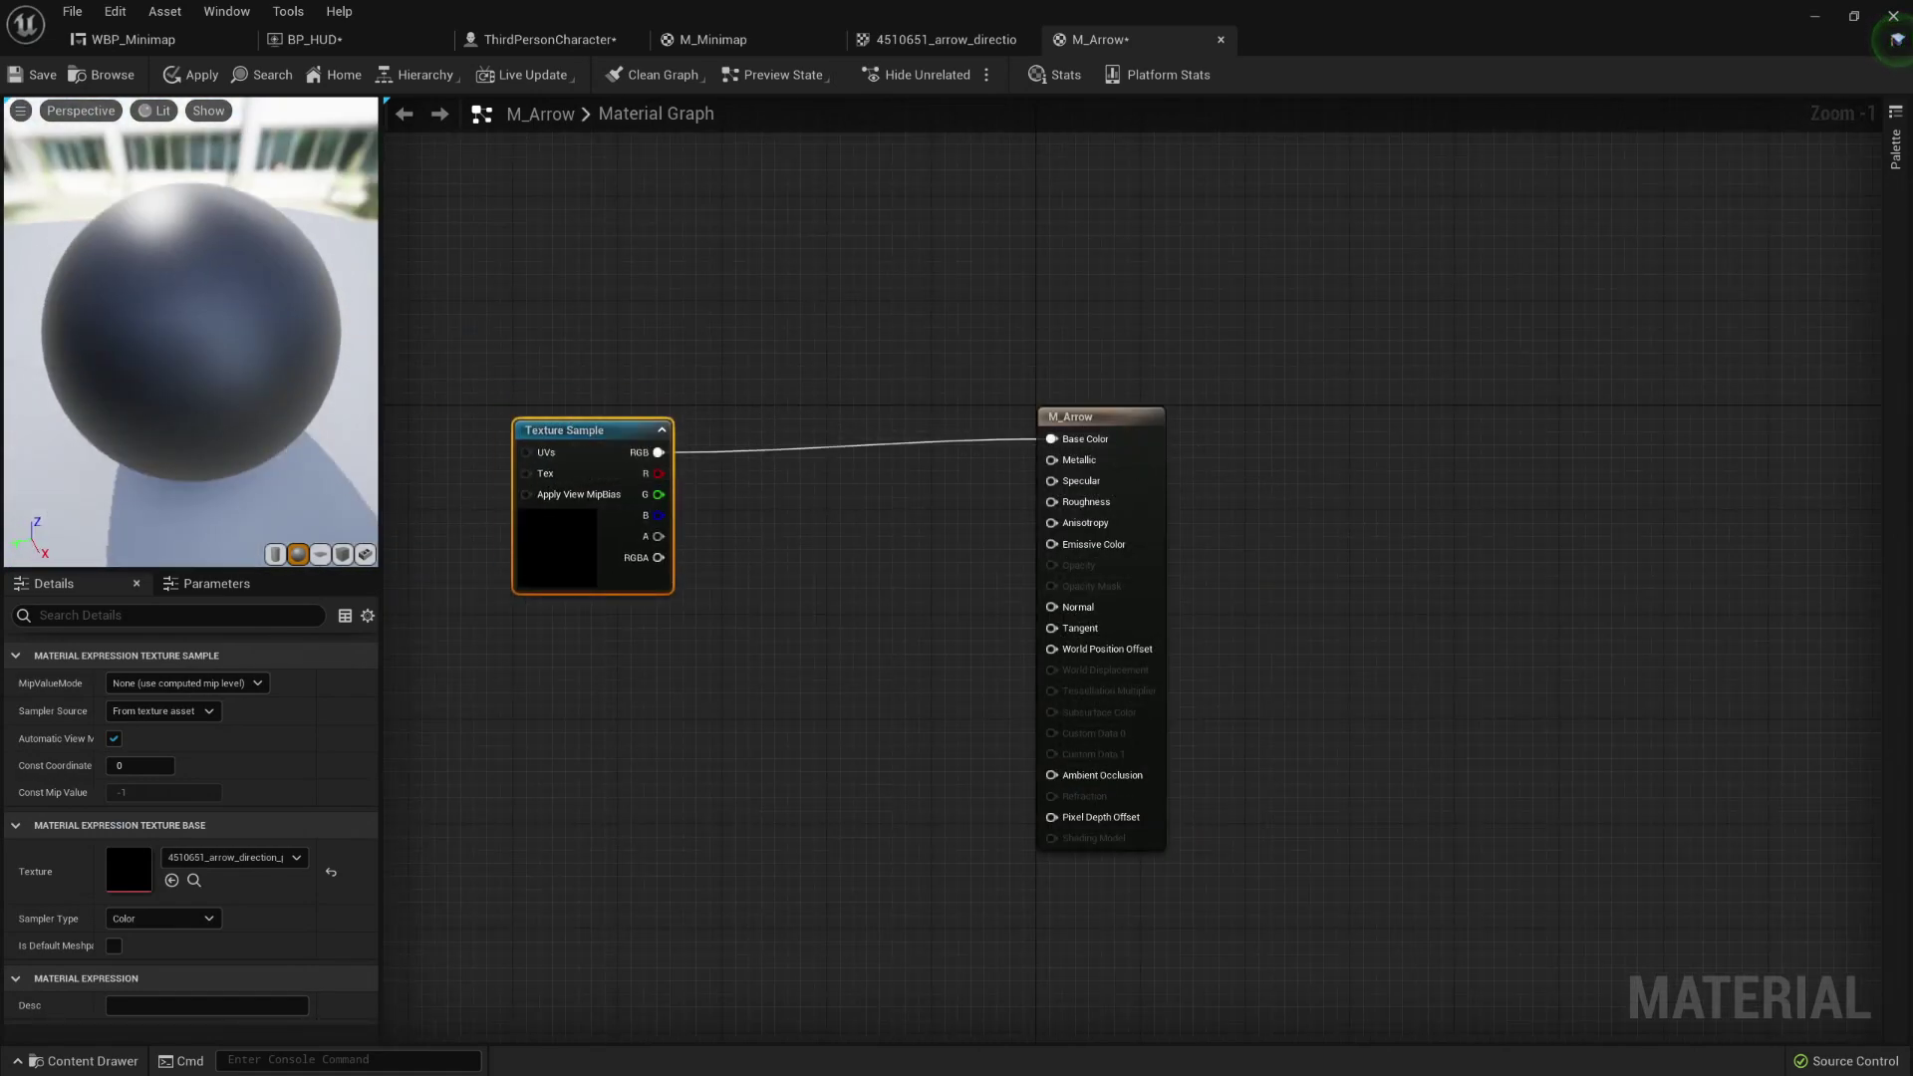
Step: Preview M_Arrow on a plane and connect the Texture Sample's alpha output to Base Color instead
{"action": "left_click", "coordinate": [320, 554]}
{"action": "left_click_drag", "start_coordinate": [266, 345], "coordinate": [239, 269]}
{"action": "left_click", "coordinate": [458, 439]}
{"action": "left_click_drag", "start_coordinate": [657, 536], "coordinate": [1085, 441]}
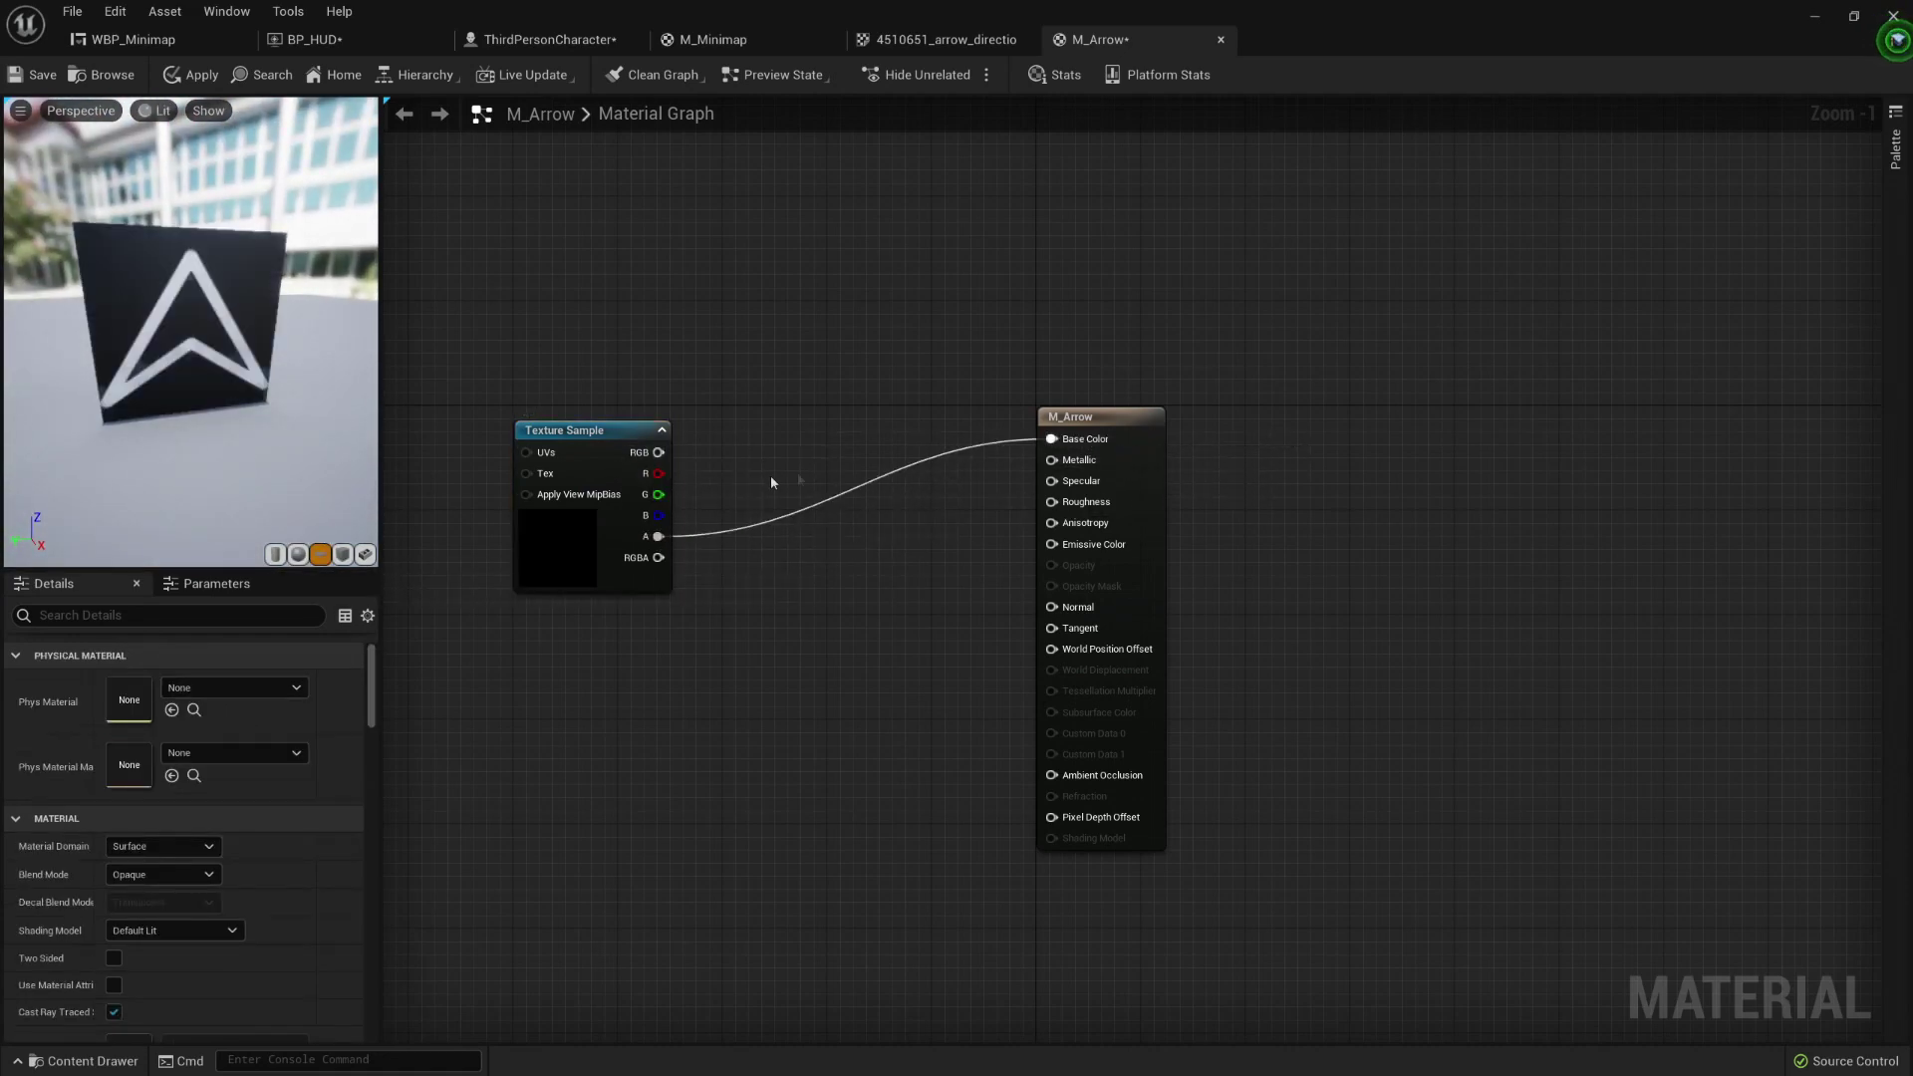
Step: Set M_Arrow's Blend Mode to Masked and connect the Texture Sample's alpha output to Opacity Mask
{"action": "left_click", "coordinate": [159, 874]}
{"action": "left_click", "coordinate": [129, 910]}
{"action": "left_click_drag", "start_coordinate": [659, 537], "coordinate": [1058, 586]}
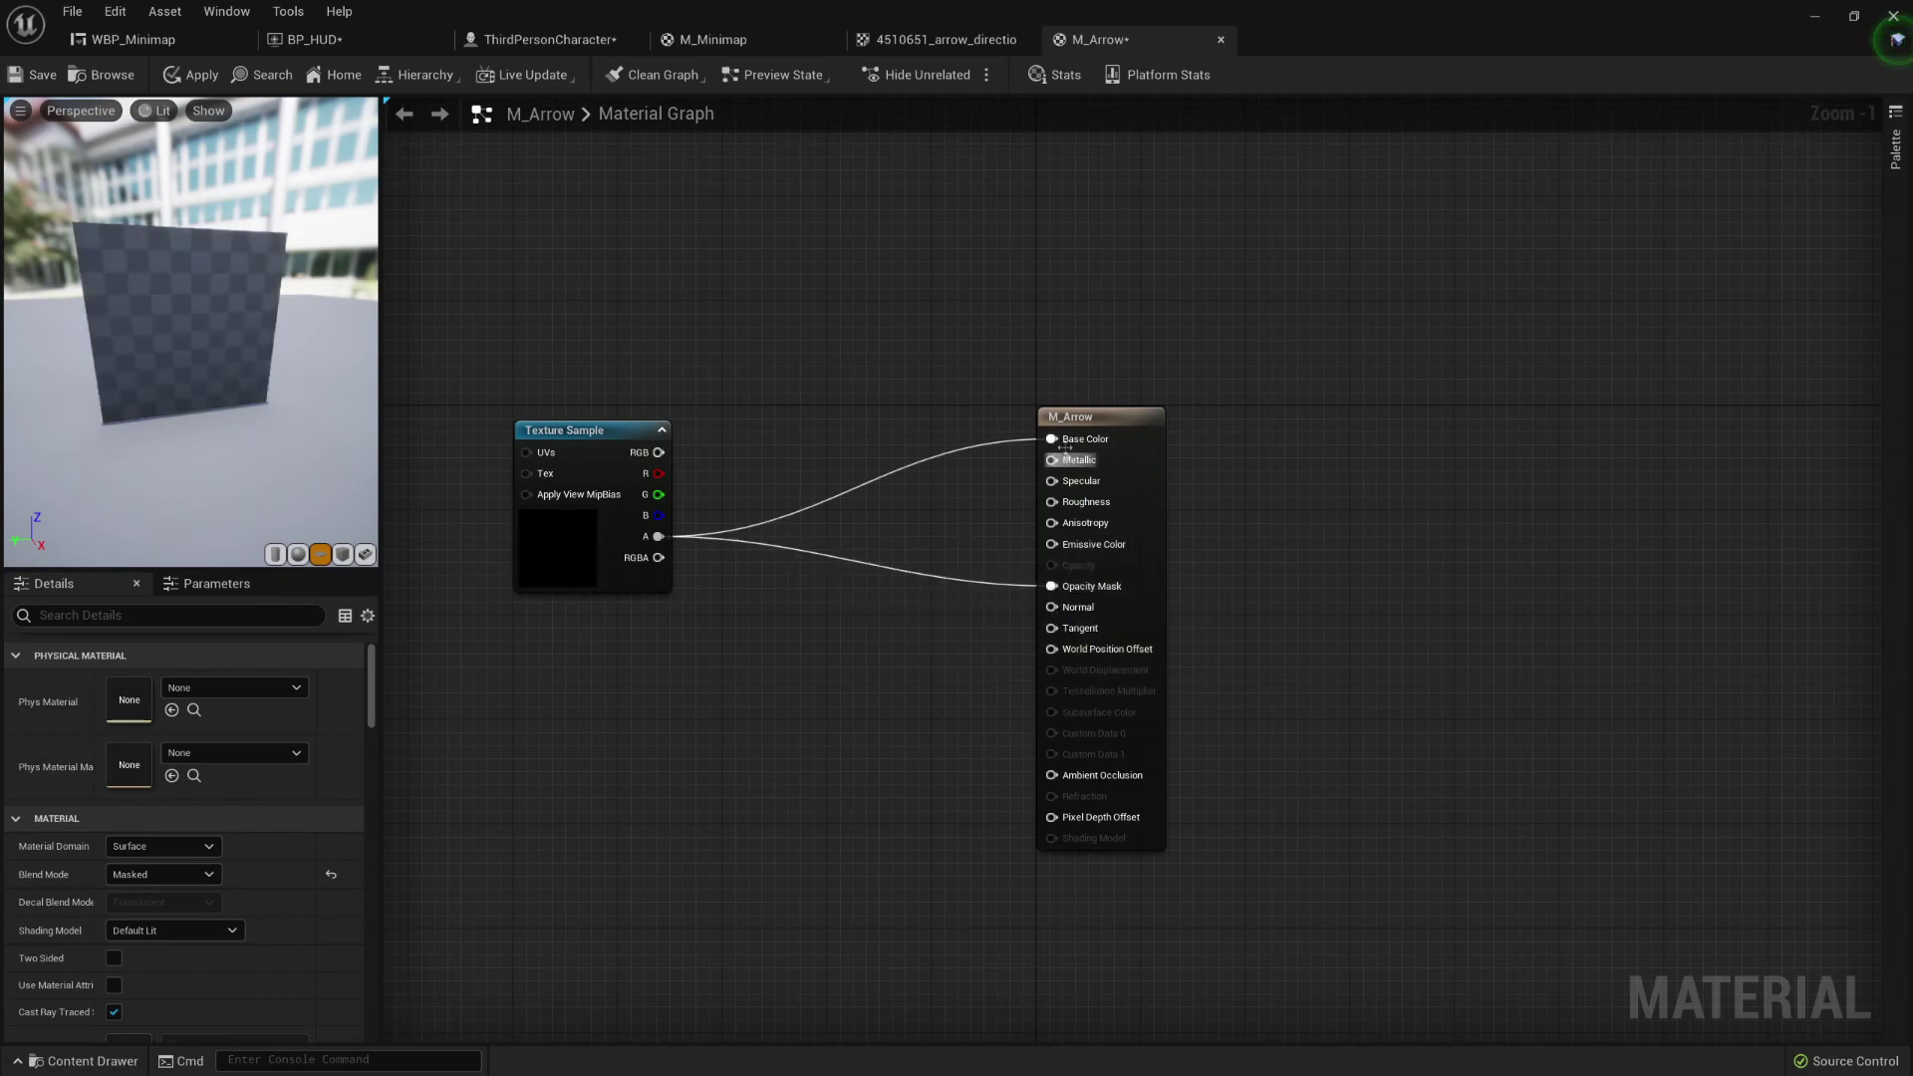
Step: Disconnect the Texture Sample from Base Color and connect a new Constant3Vector node to M_Arrow's Base Color instead
{"action": "right_click_drag", "start_coordinate": [689, 449], "coordinate": [683, 430]}
{"action": "scroll", "coordinate": [674, 426], "scroll_direction": "up", "scroll_amount": 1}
{"action": "right_click_drag", "start_coordinate": [896, 322], "coordinate": [887, 317]}
{"action": "scroll", "coordinate": [892, 339], "scroll_direction": "down", "scroll_amount": 1}
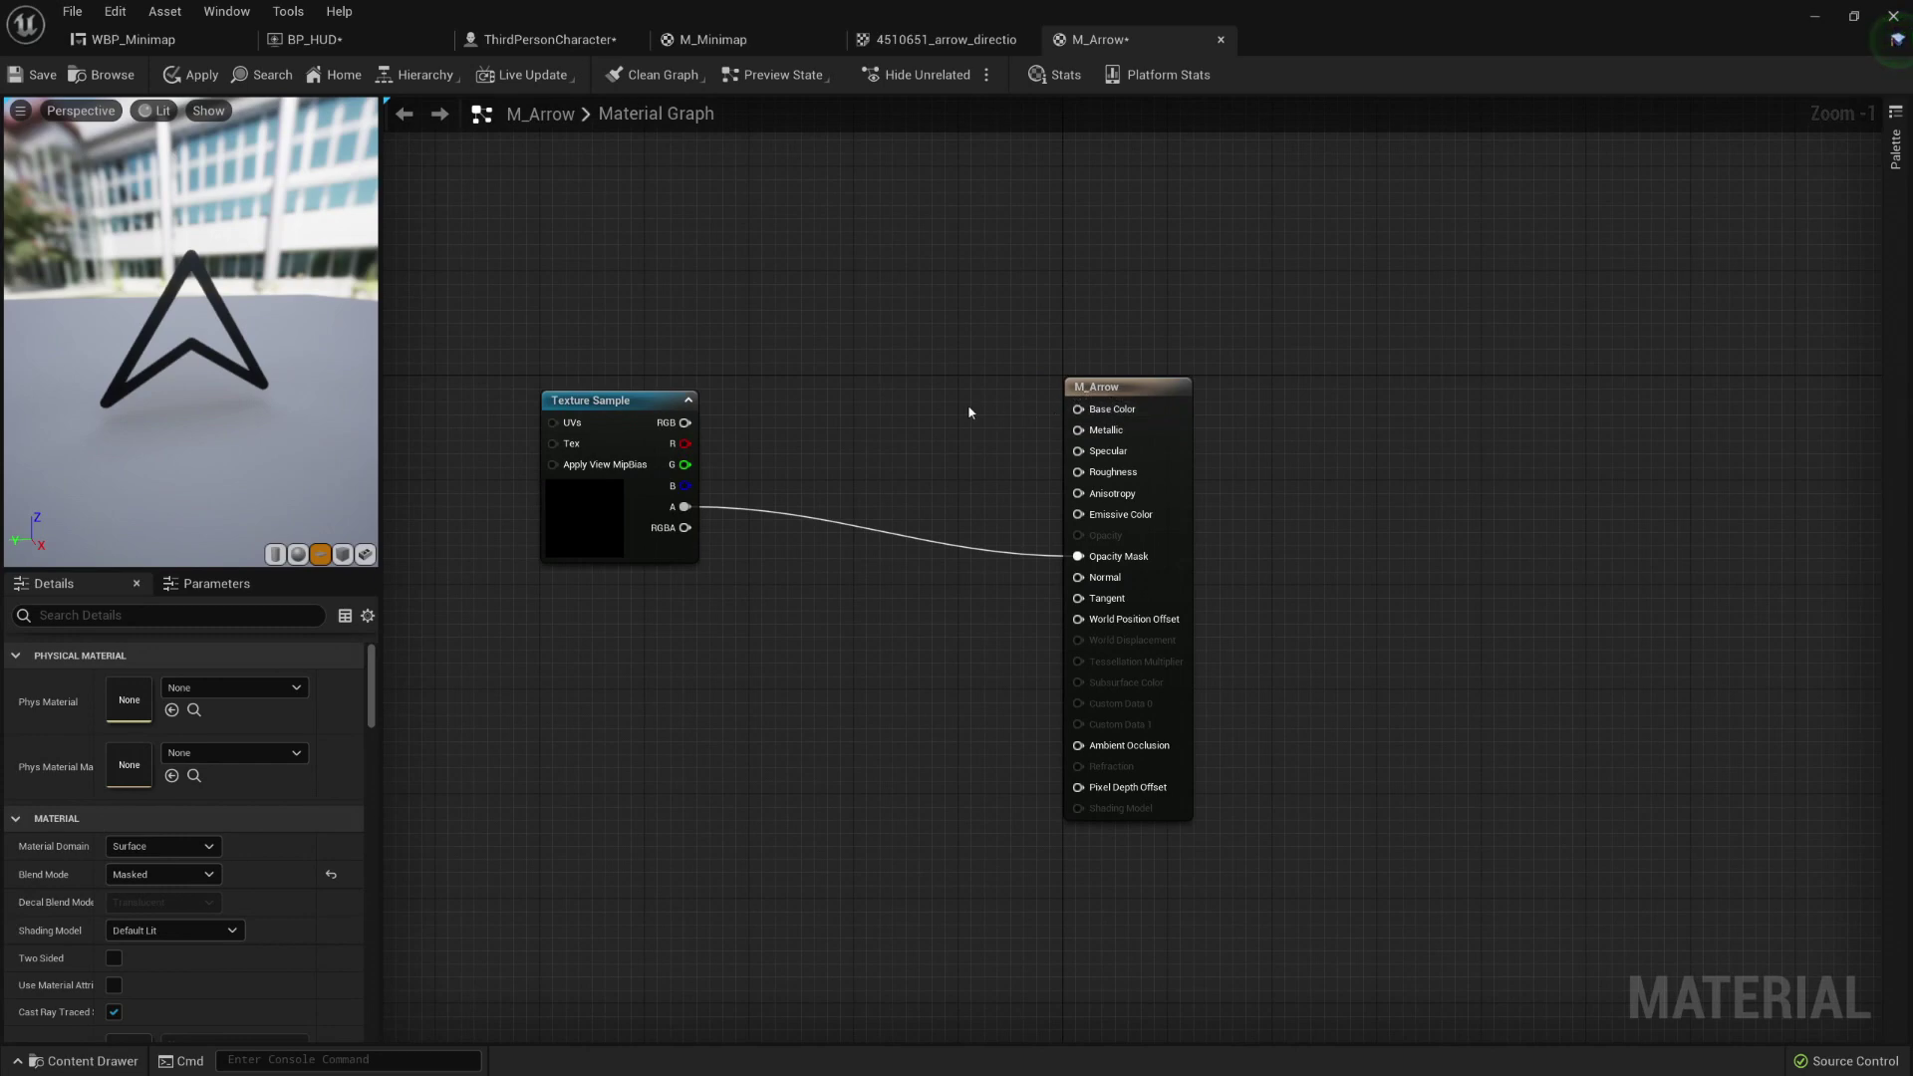
{"action": "key", "text": "3"}
{"action": "left_click", "coordinate": [854, 391]}
{"action": "left_click_drag", "start_coordinate": [933, 406], "coordinate": [861, 370]}
{"action": "left_click_drag", "start_coordinate": [877, 384], "coordinate": [1113, 410]}
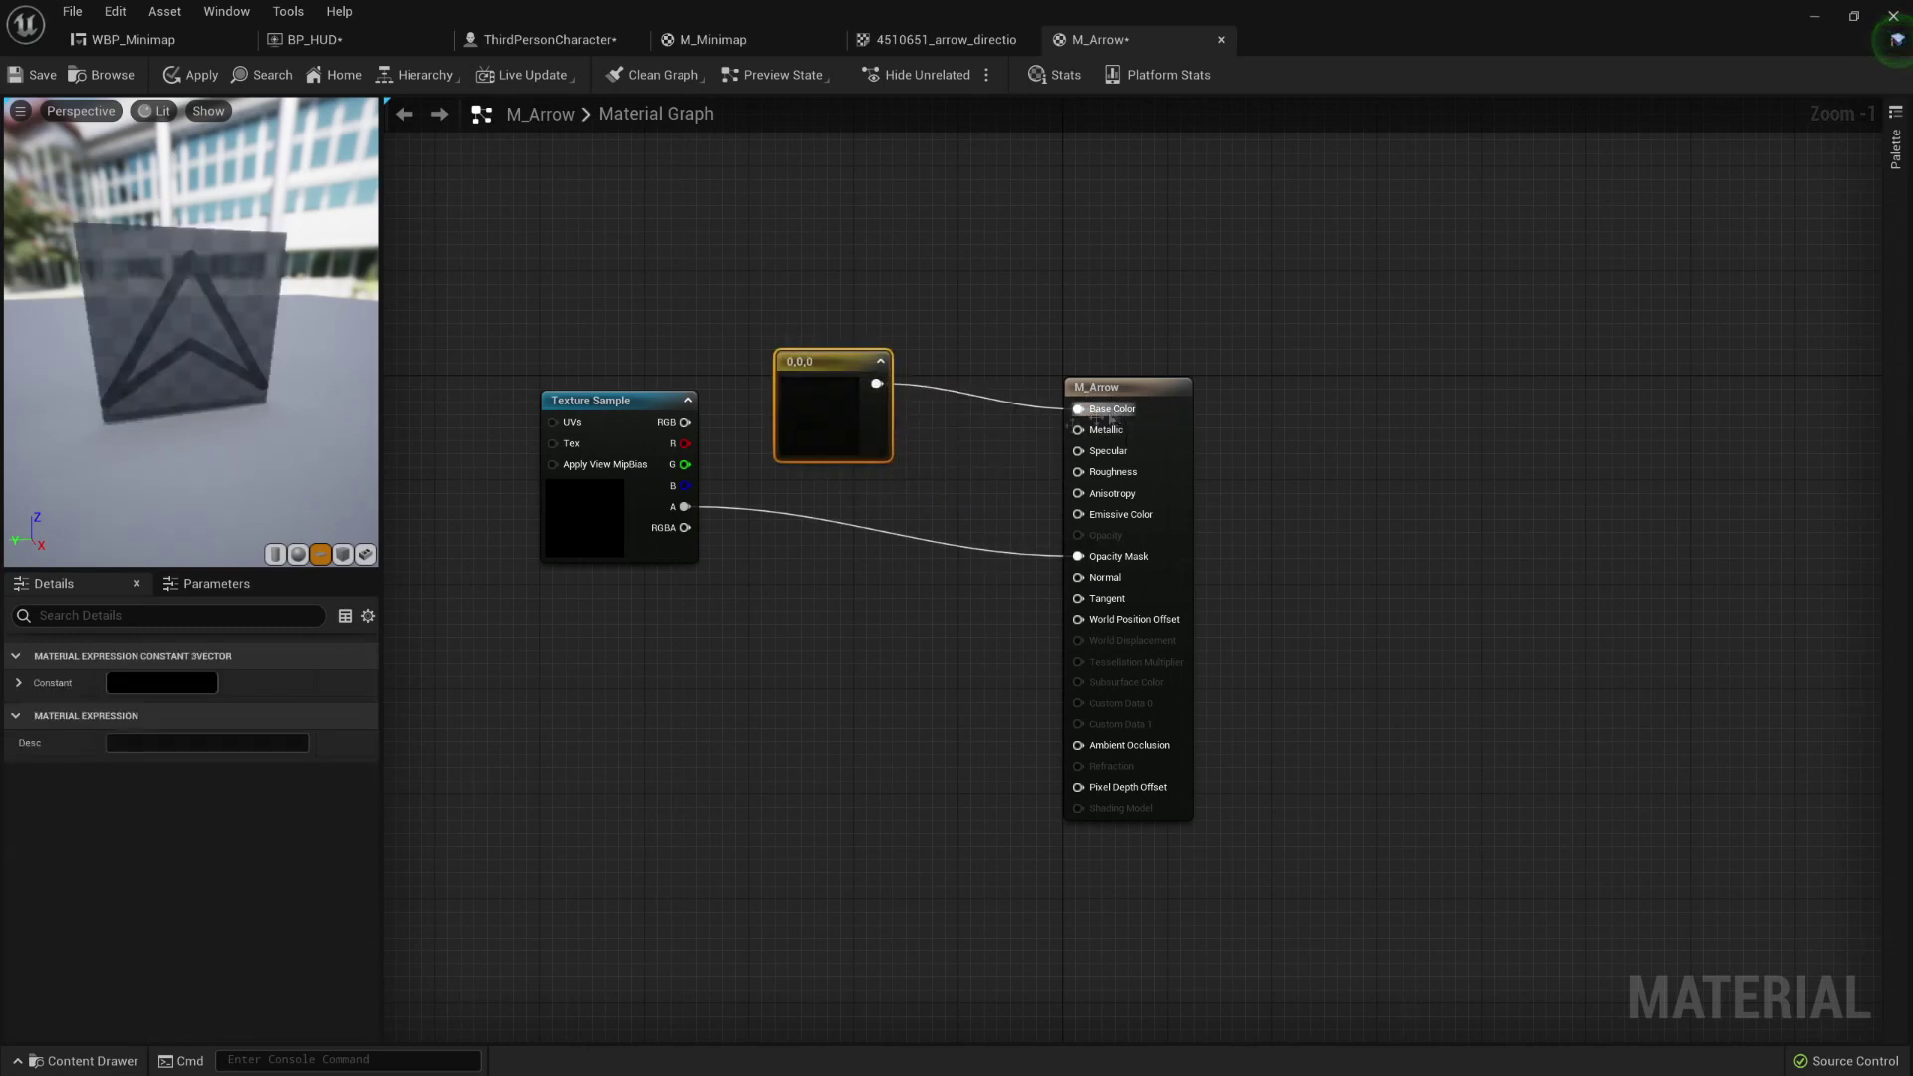
{"action": "double_click", "coordinate": [816, 404]}
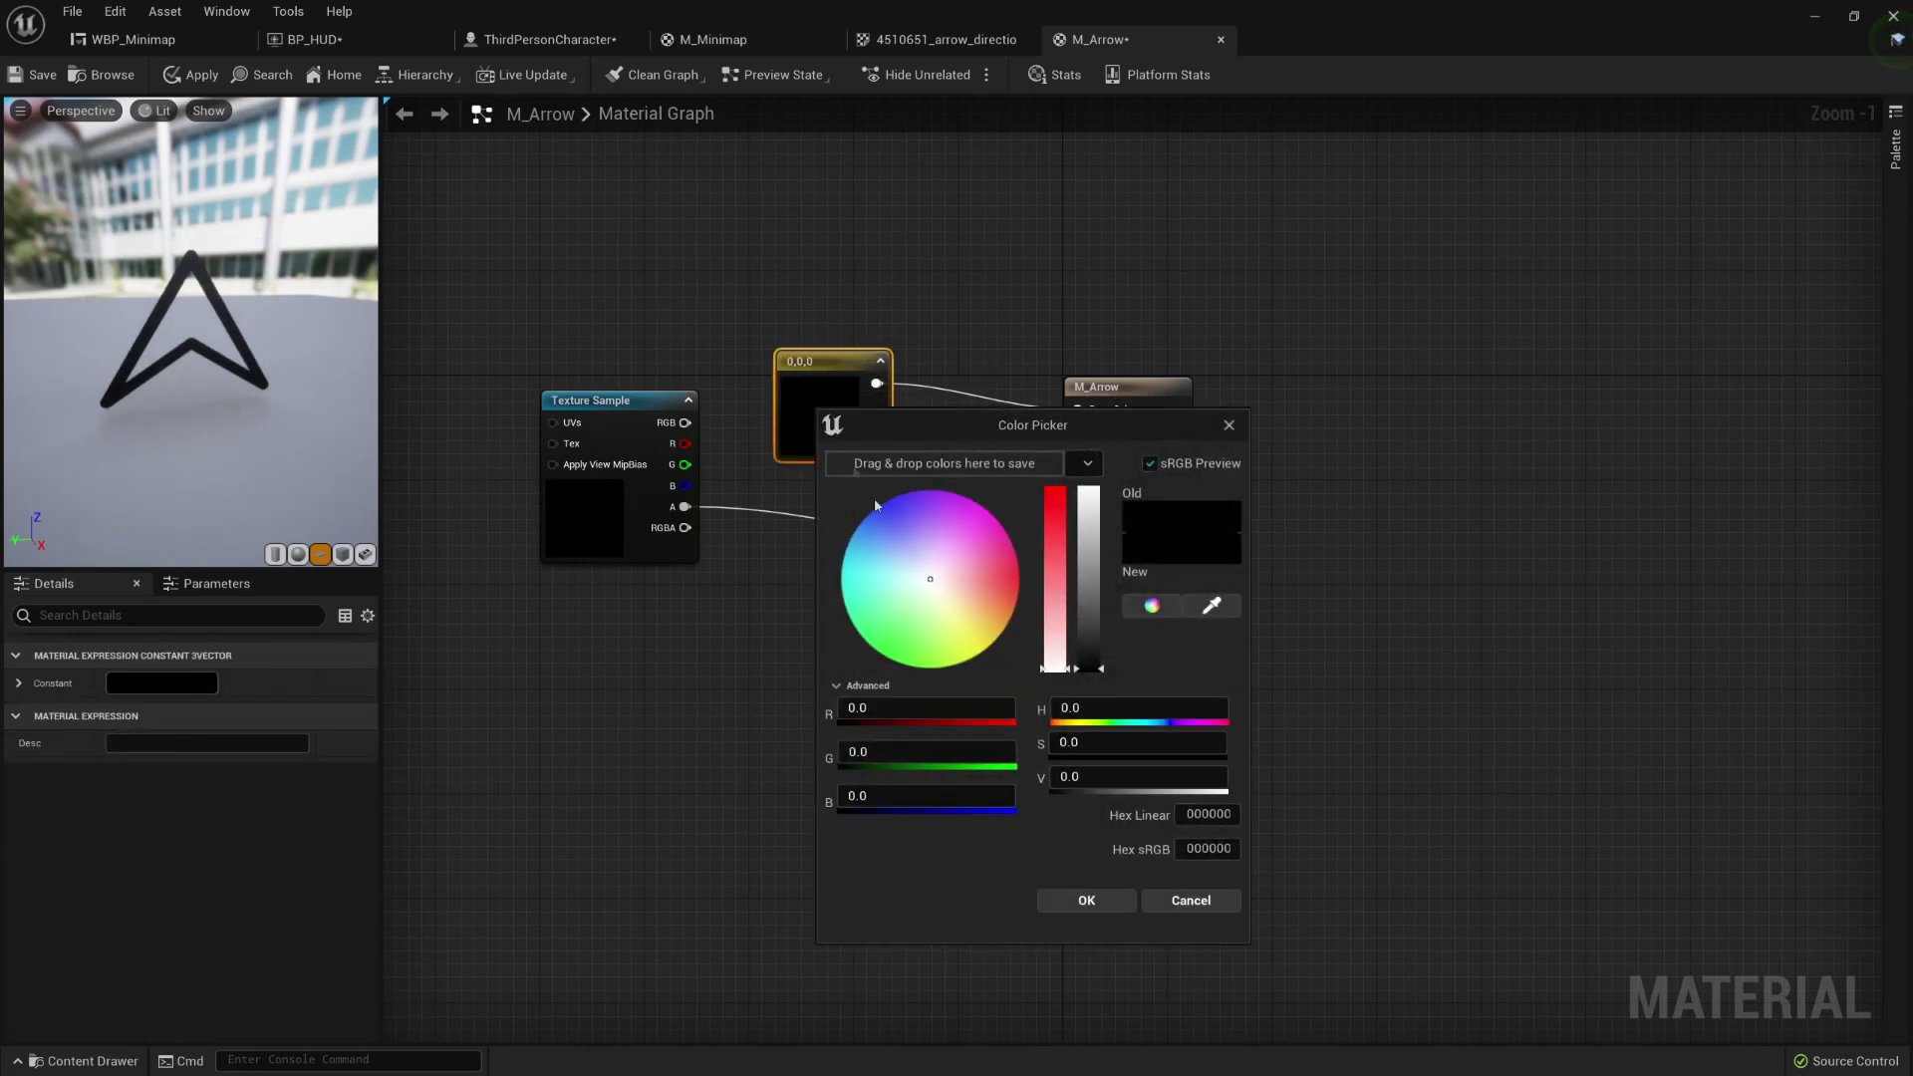
{"action": "right_click", "coordinate": [836, 404]}
{"action": "left_click", "coordinate": [1229, 425]}
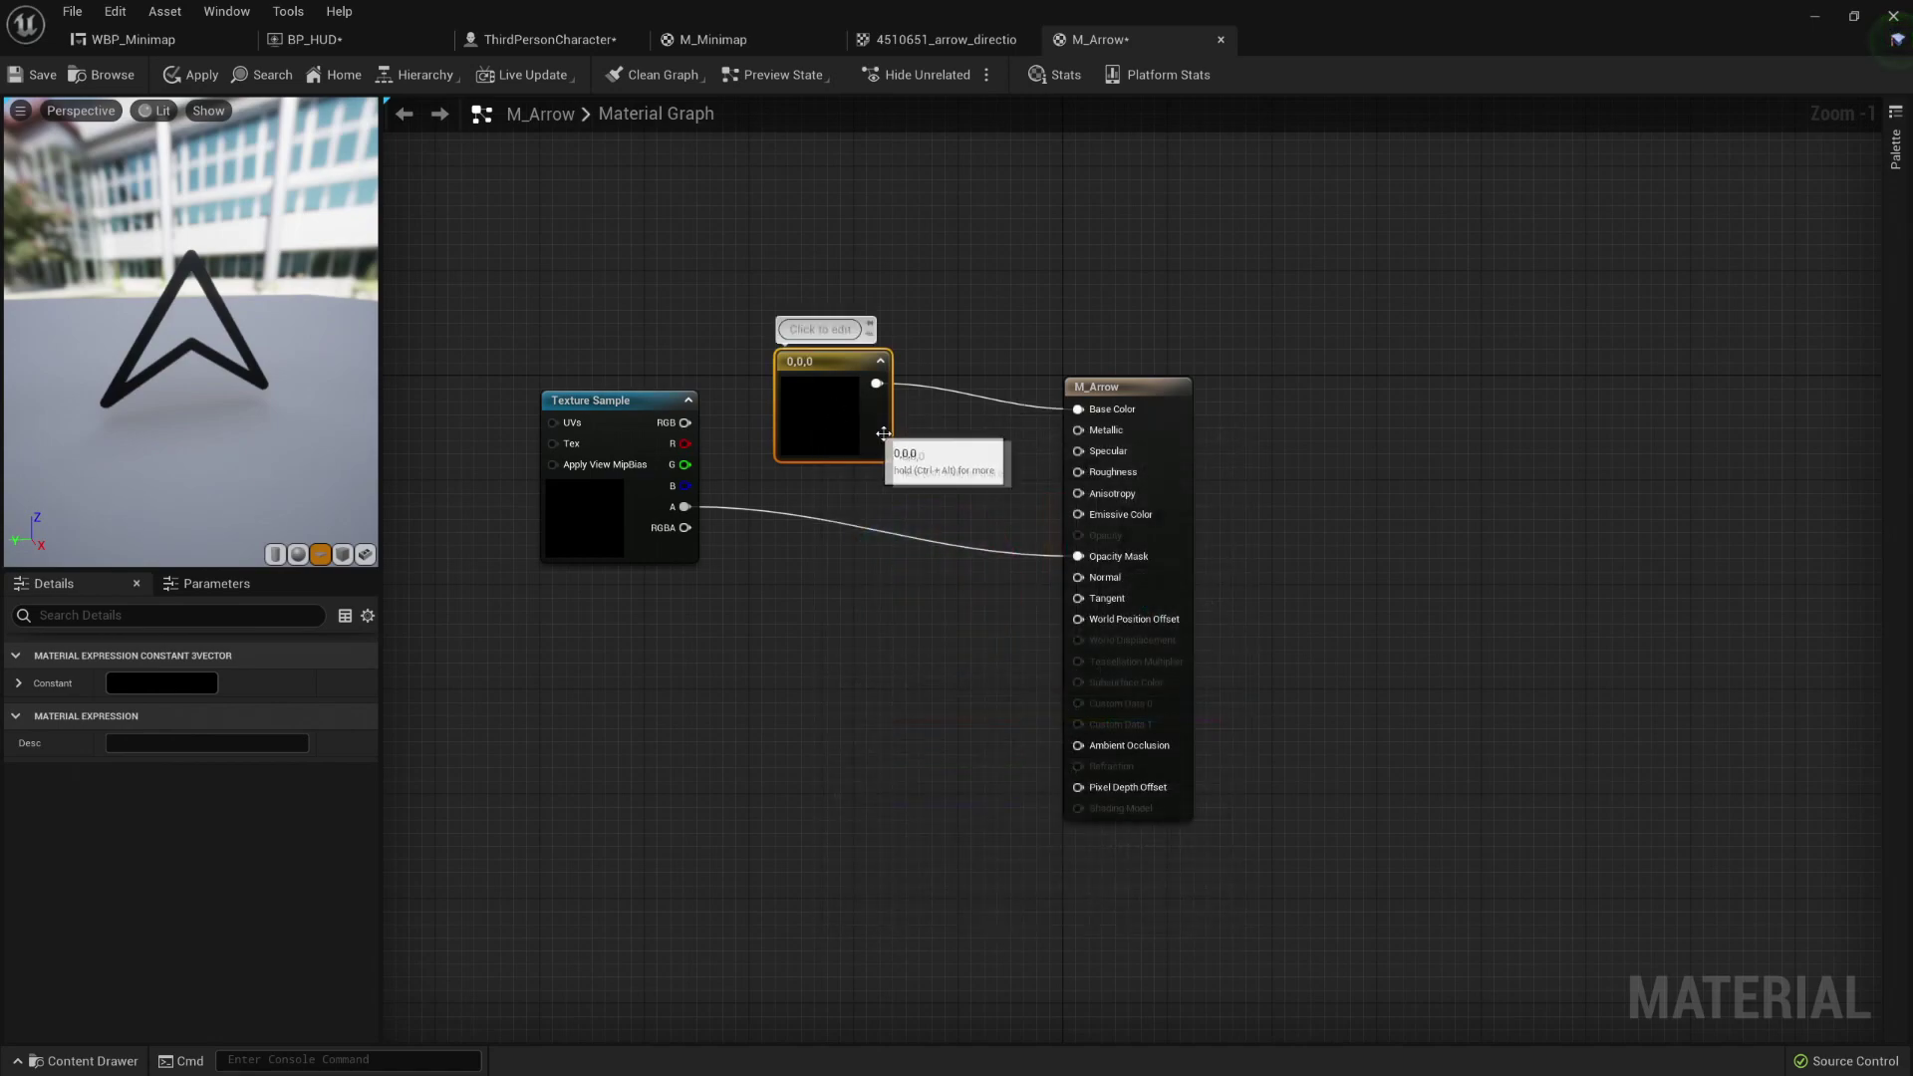
Step: Convert the Constant3Vector to a parameter named ArrowColor and place the Texture Sample node beneath it
{"action": "right_click", "coordinate": [823, 404]}
{"action": "left_click", "coordinate": [869, 445]}
{"action": "type", "text": "ArrowColor"}
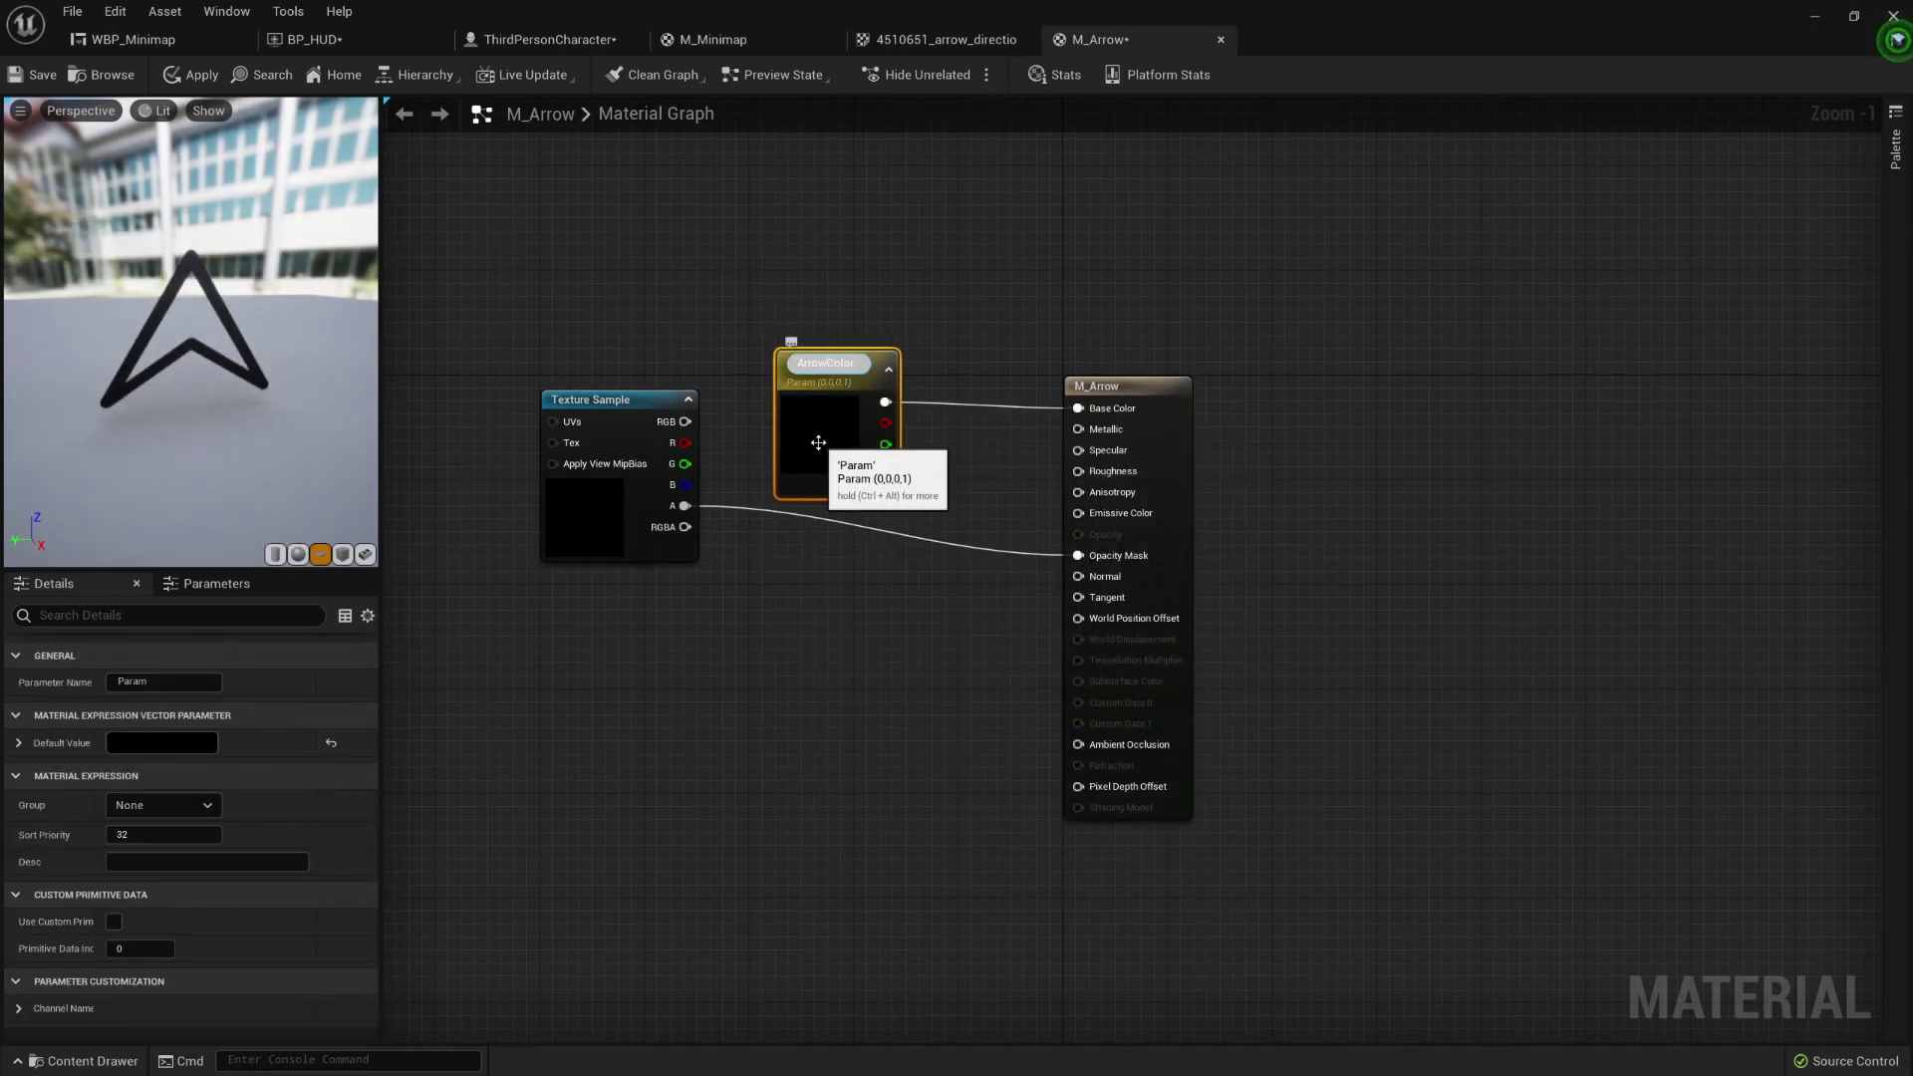
{"action": "key", "text": "Return"}
{"action": "left_click_drag", "start_coordinate": [610, 399], "coordinate": [792, 542]}
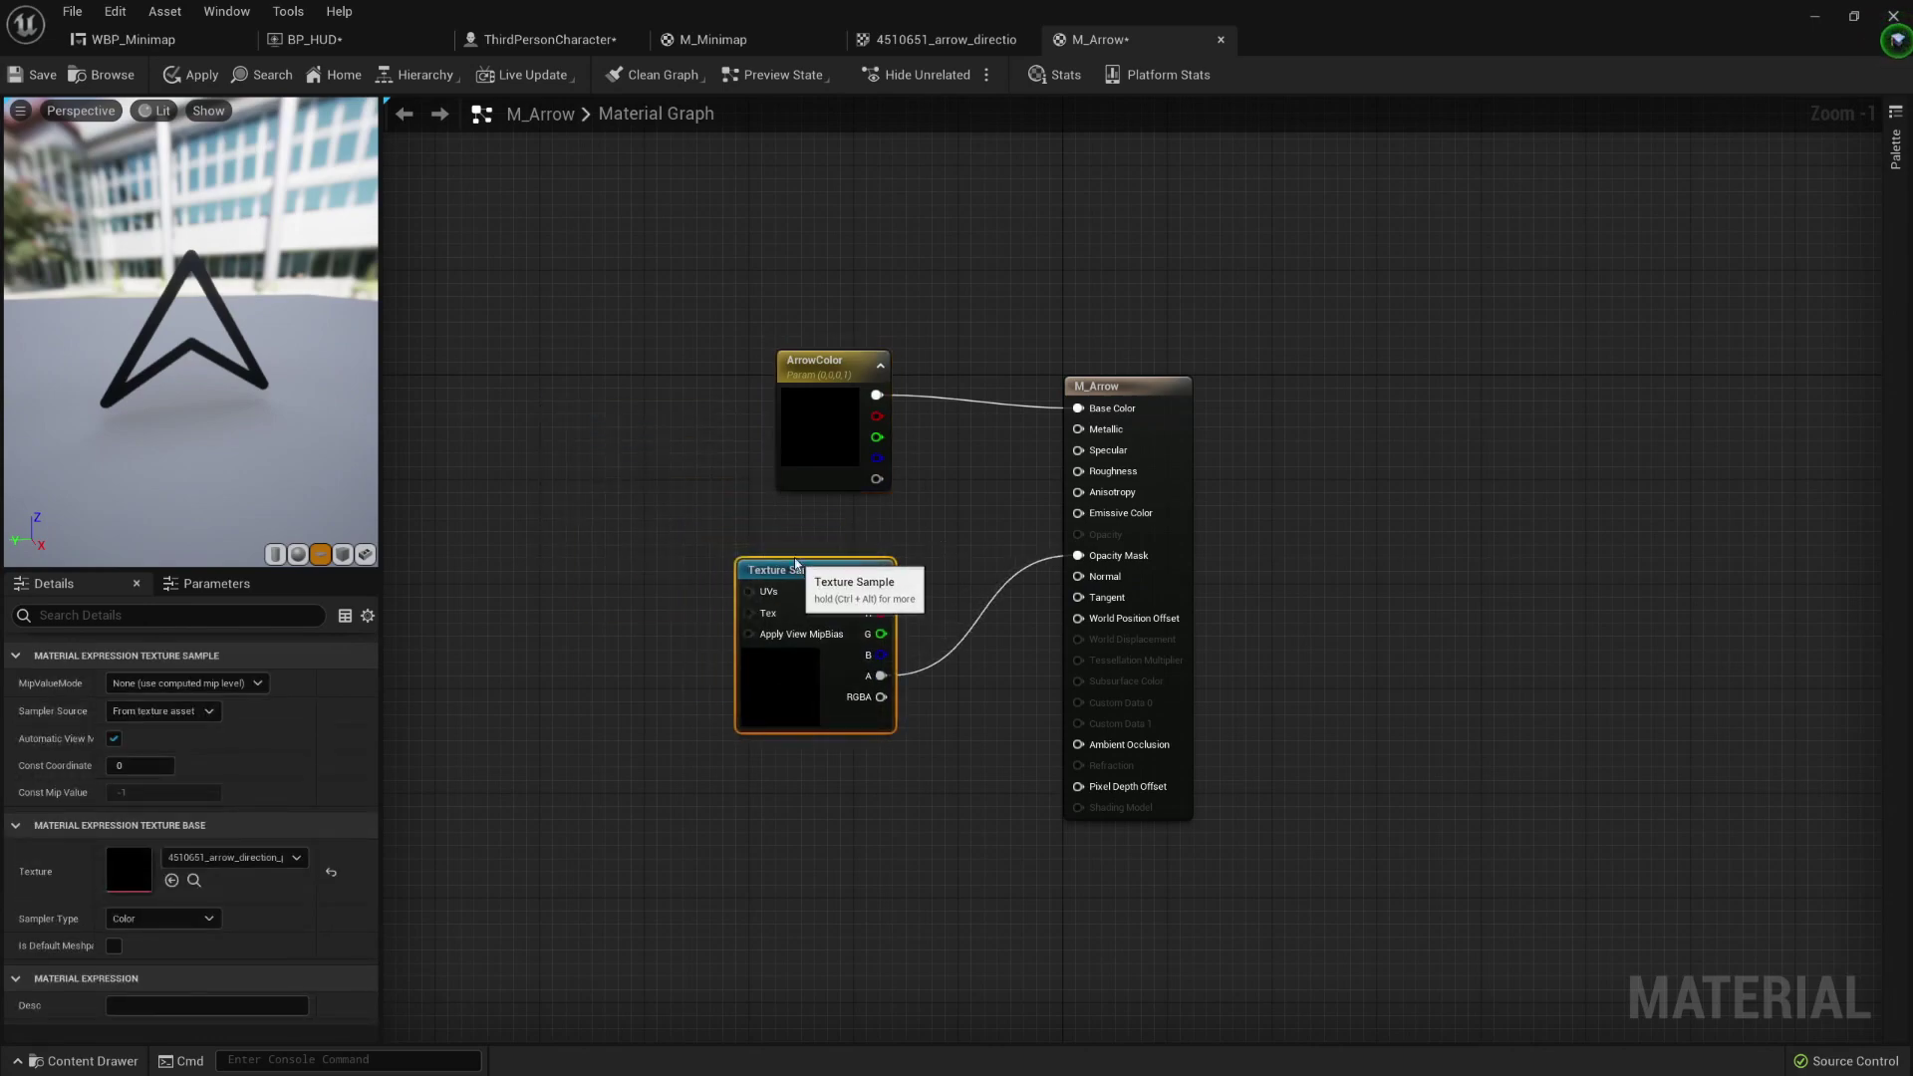
{"action": "left_click_drag", "start_coordinate": [800, 396], "coordinate": [787, 397]}
Step: Set ArrowColor's default value to a light orange, hex sRGB F9C895, and save the M_Arrow material
{"action": "double_click", "coordinate": [802, 443]}
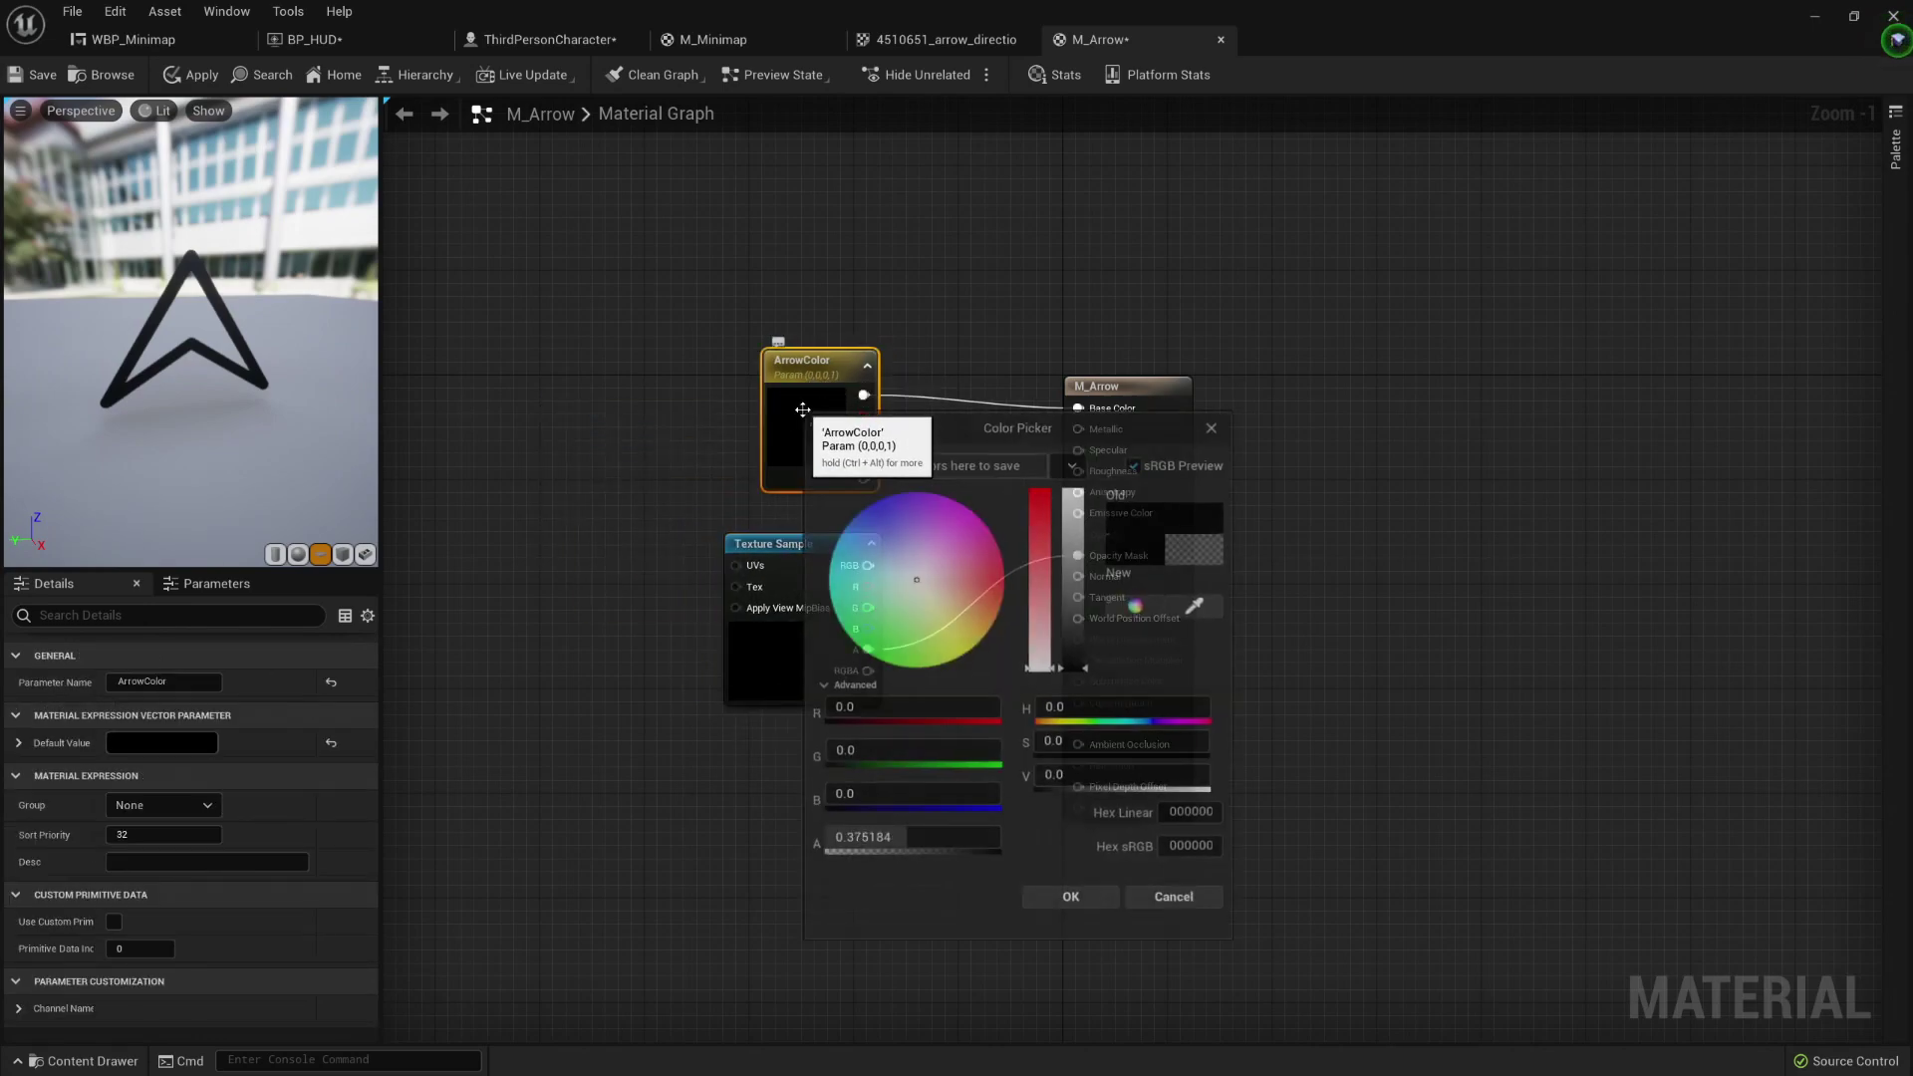
{"action": "left_click_drag", "start_coordinate": [933, 579], "coordinate": [979, 602]}
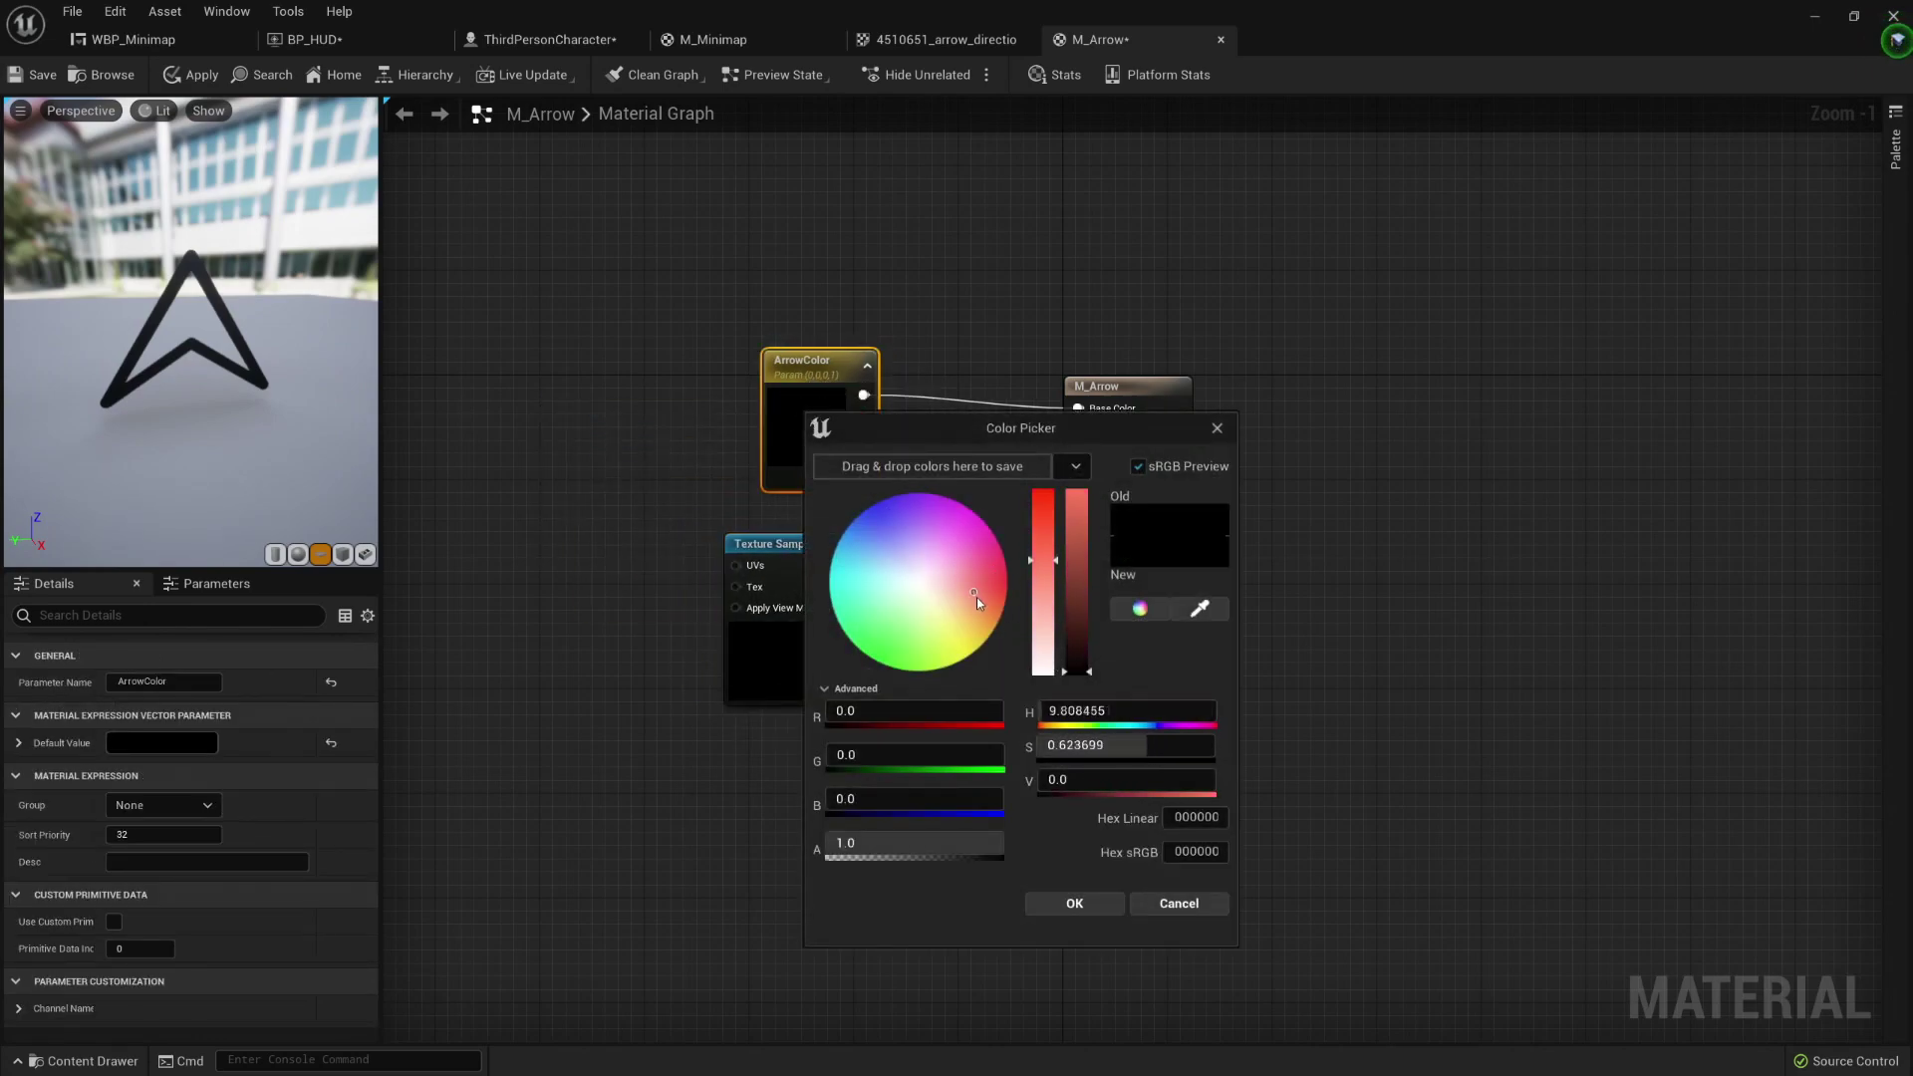
{"action": "left_click_drag", "start_coordinate": [1076, 537], "coordinate": [1079, 509]}
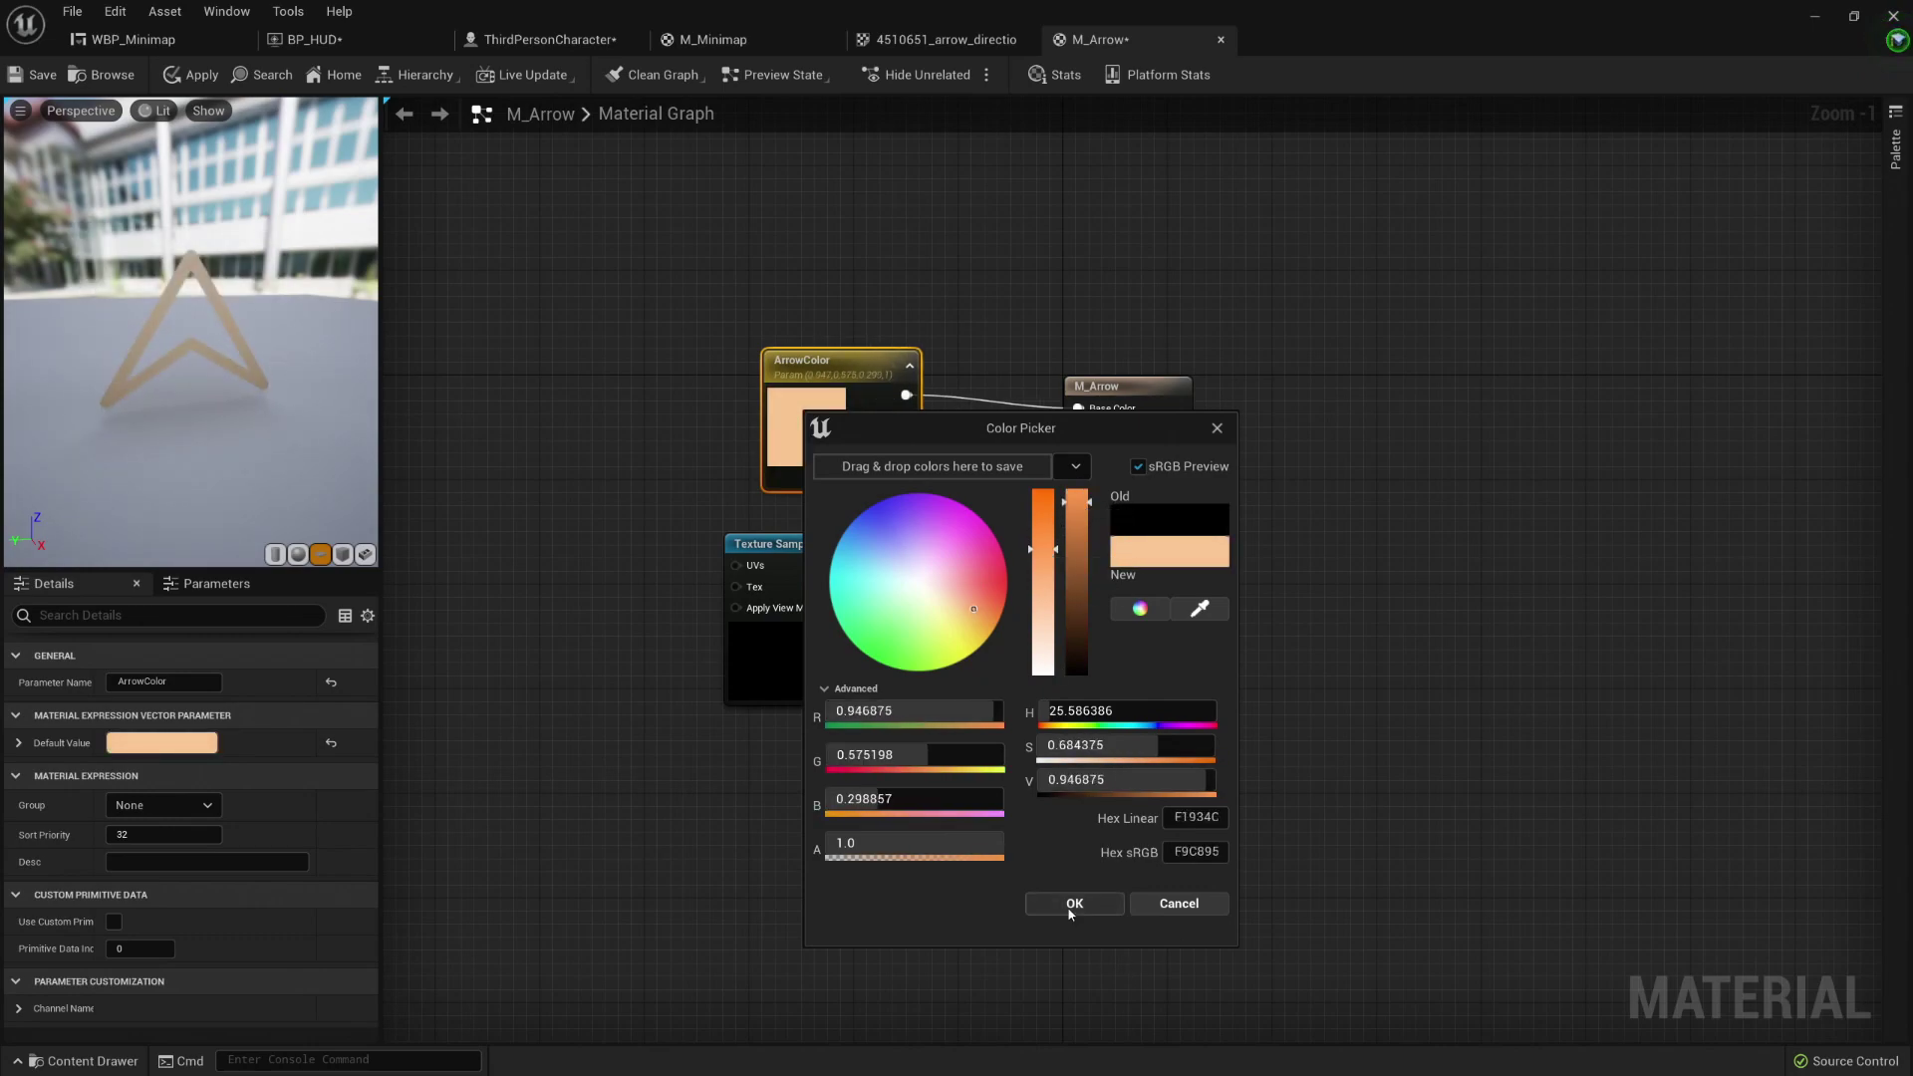
{"action": "left_click", "coordinate": [1074, 906]}
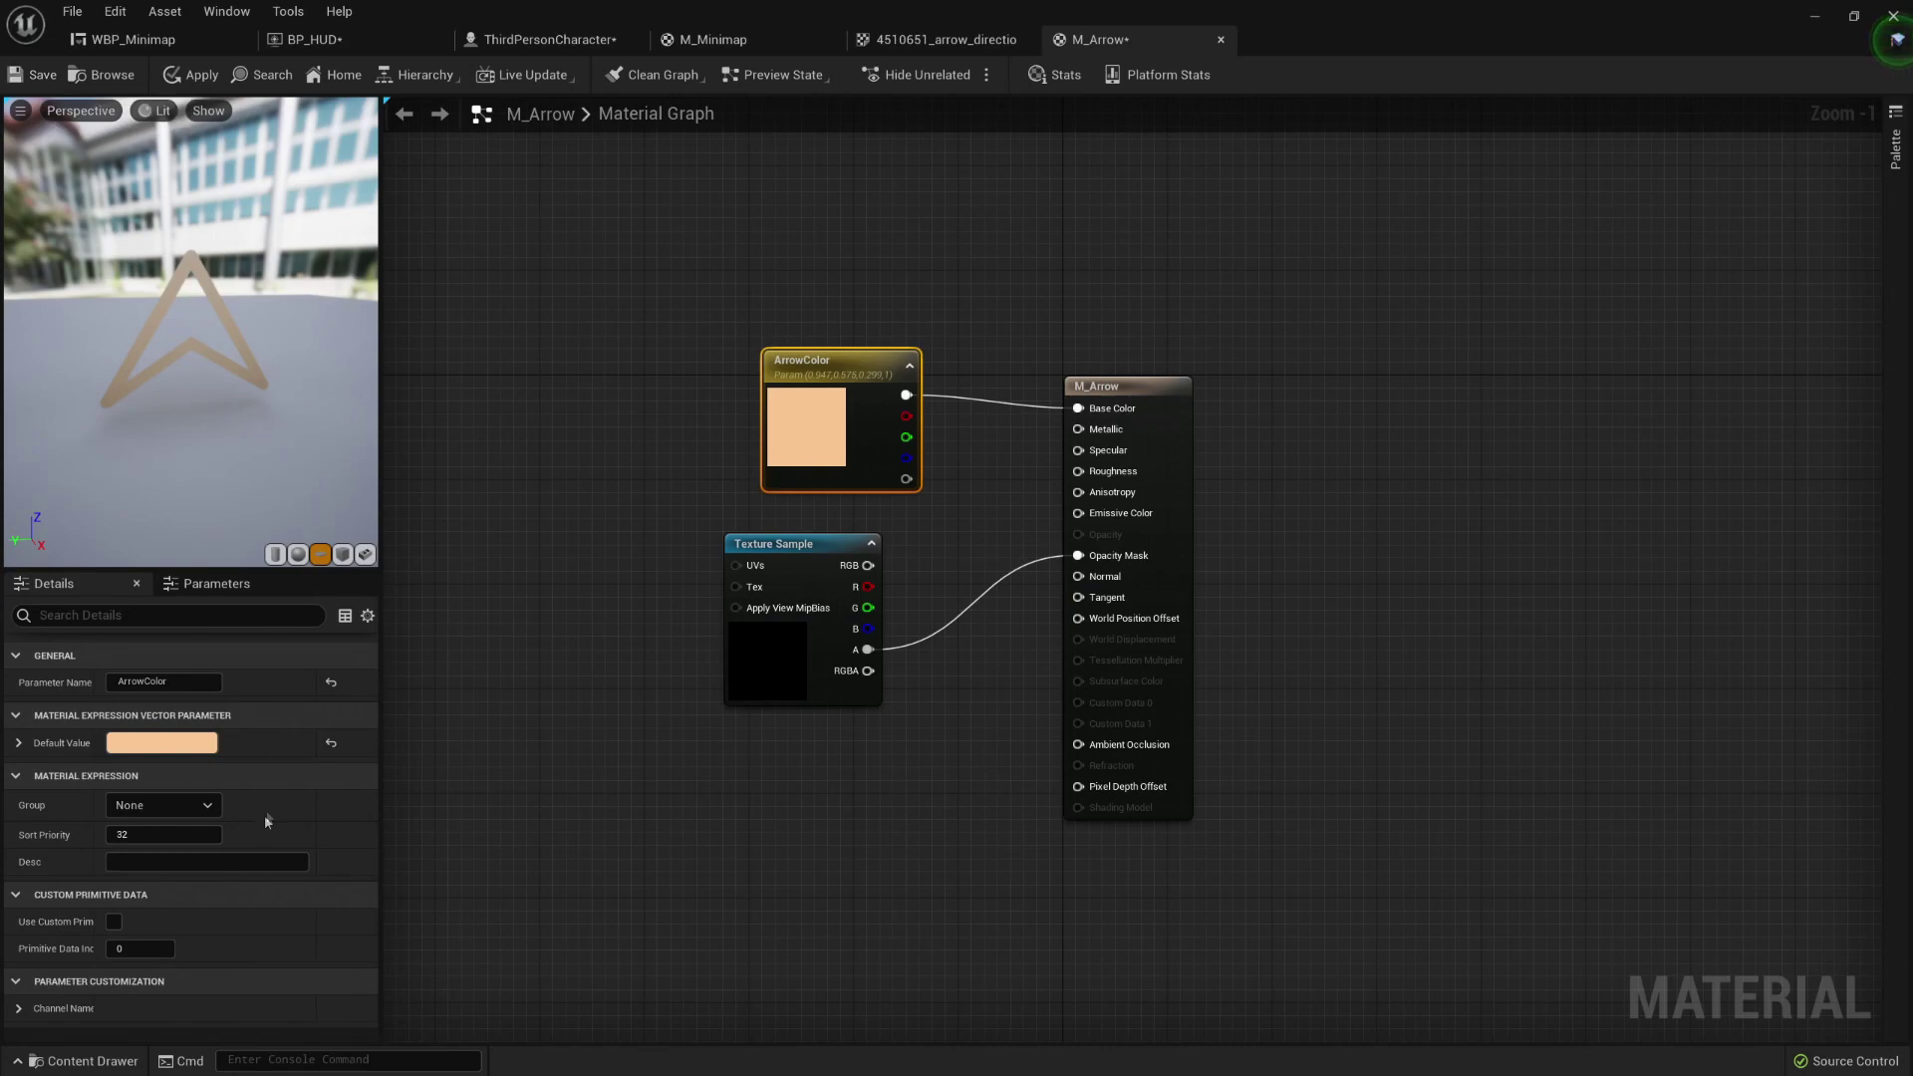
{"action": "left_click", "coordinate": [1136, 399]}
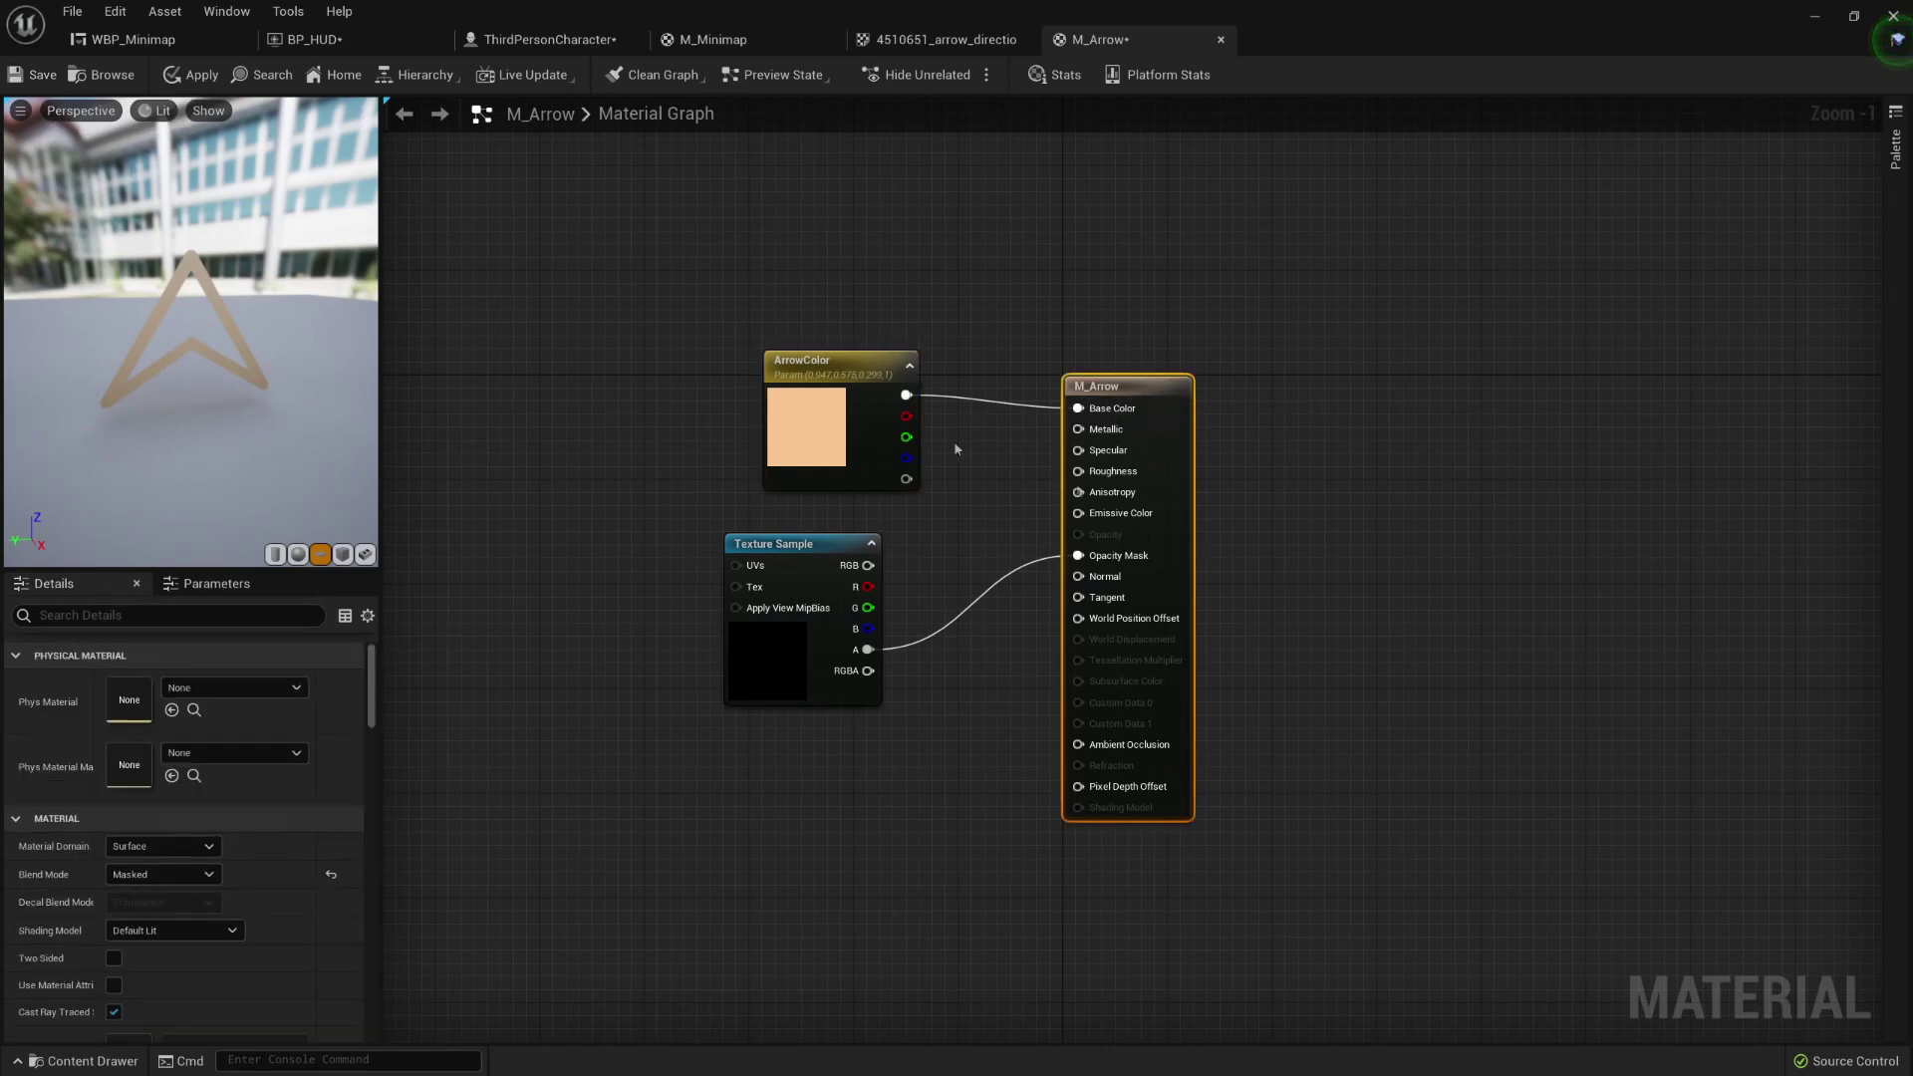
{"action": "left_click", "coordinate": [27, 80]}
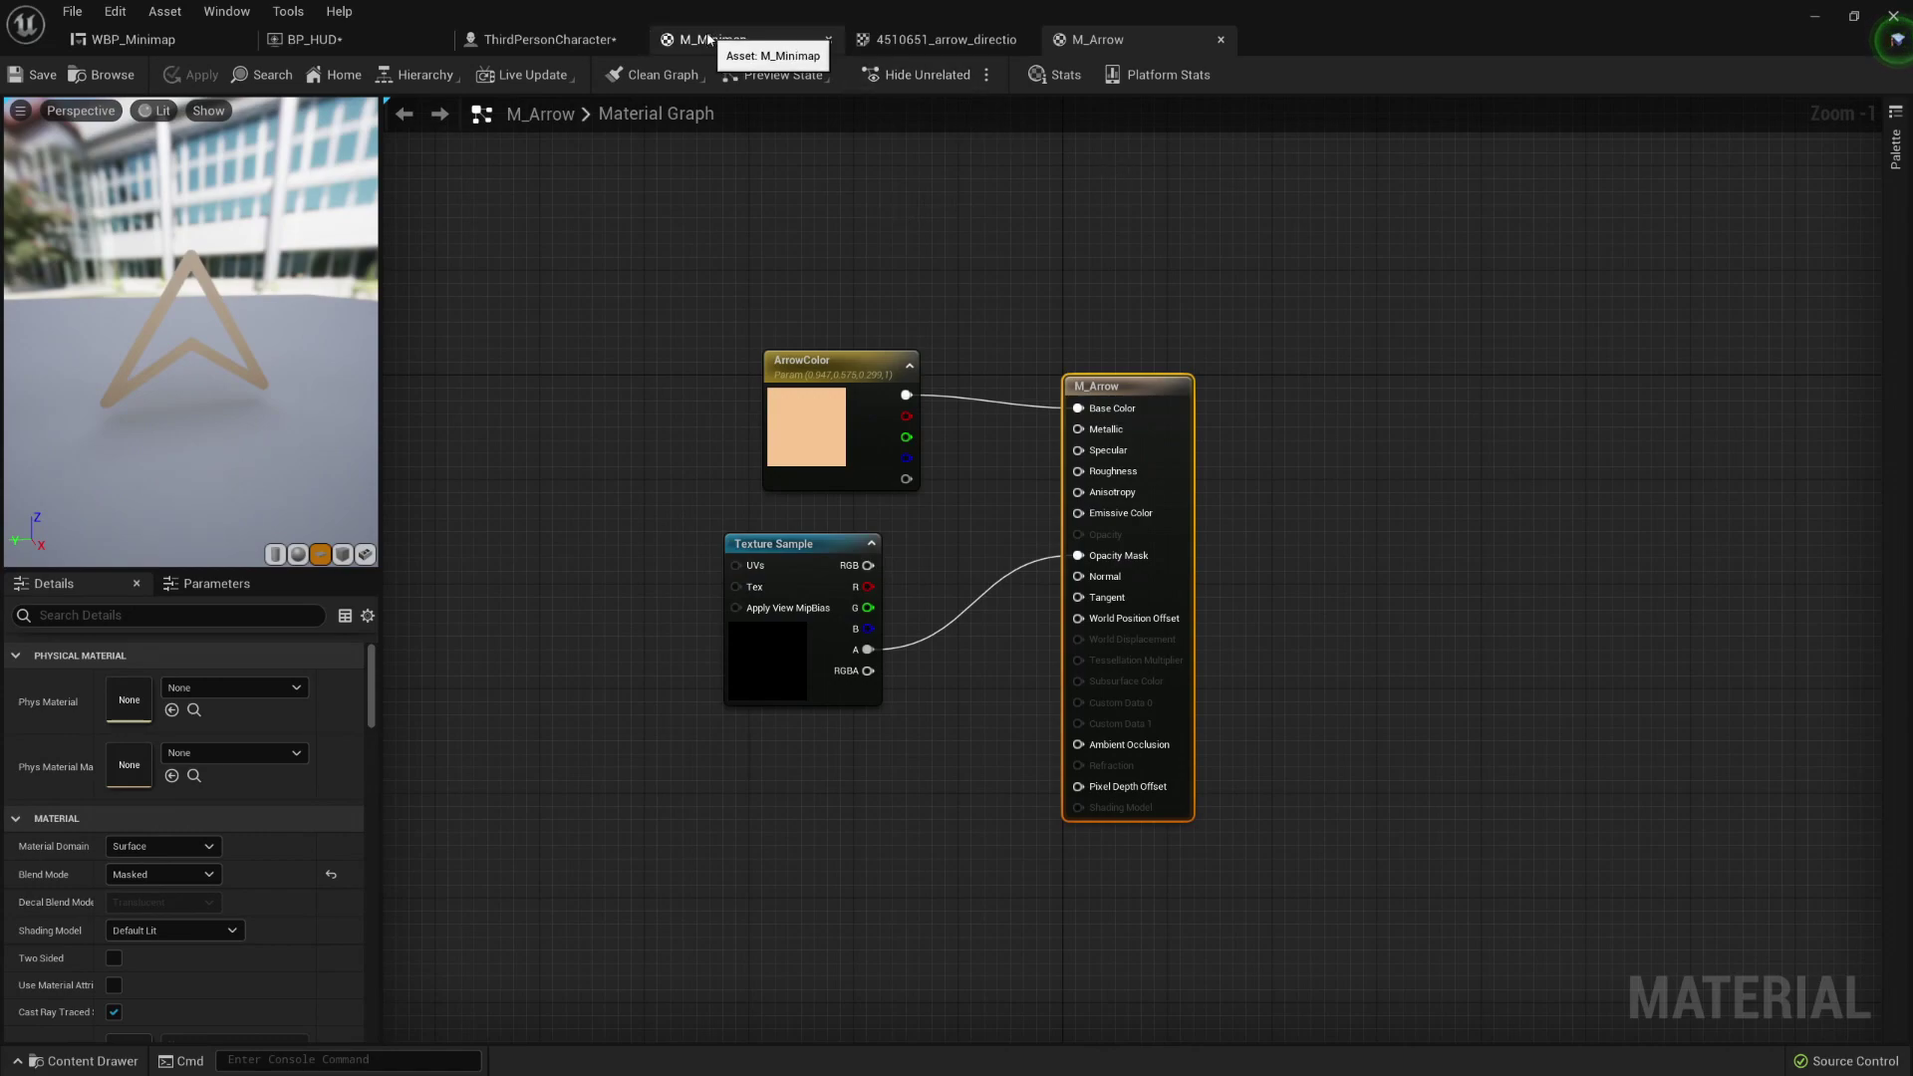
Step: In ThirdPersonCharacter, rotate the Plane about its vertical axis so the arrow points in the character's forward direction
{"action": "left_click", "coordinate": [549, 39]}
{"action": "right_click_drag", "start_coordinate": [814, 488], "coordinate": [842, 458]}
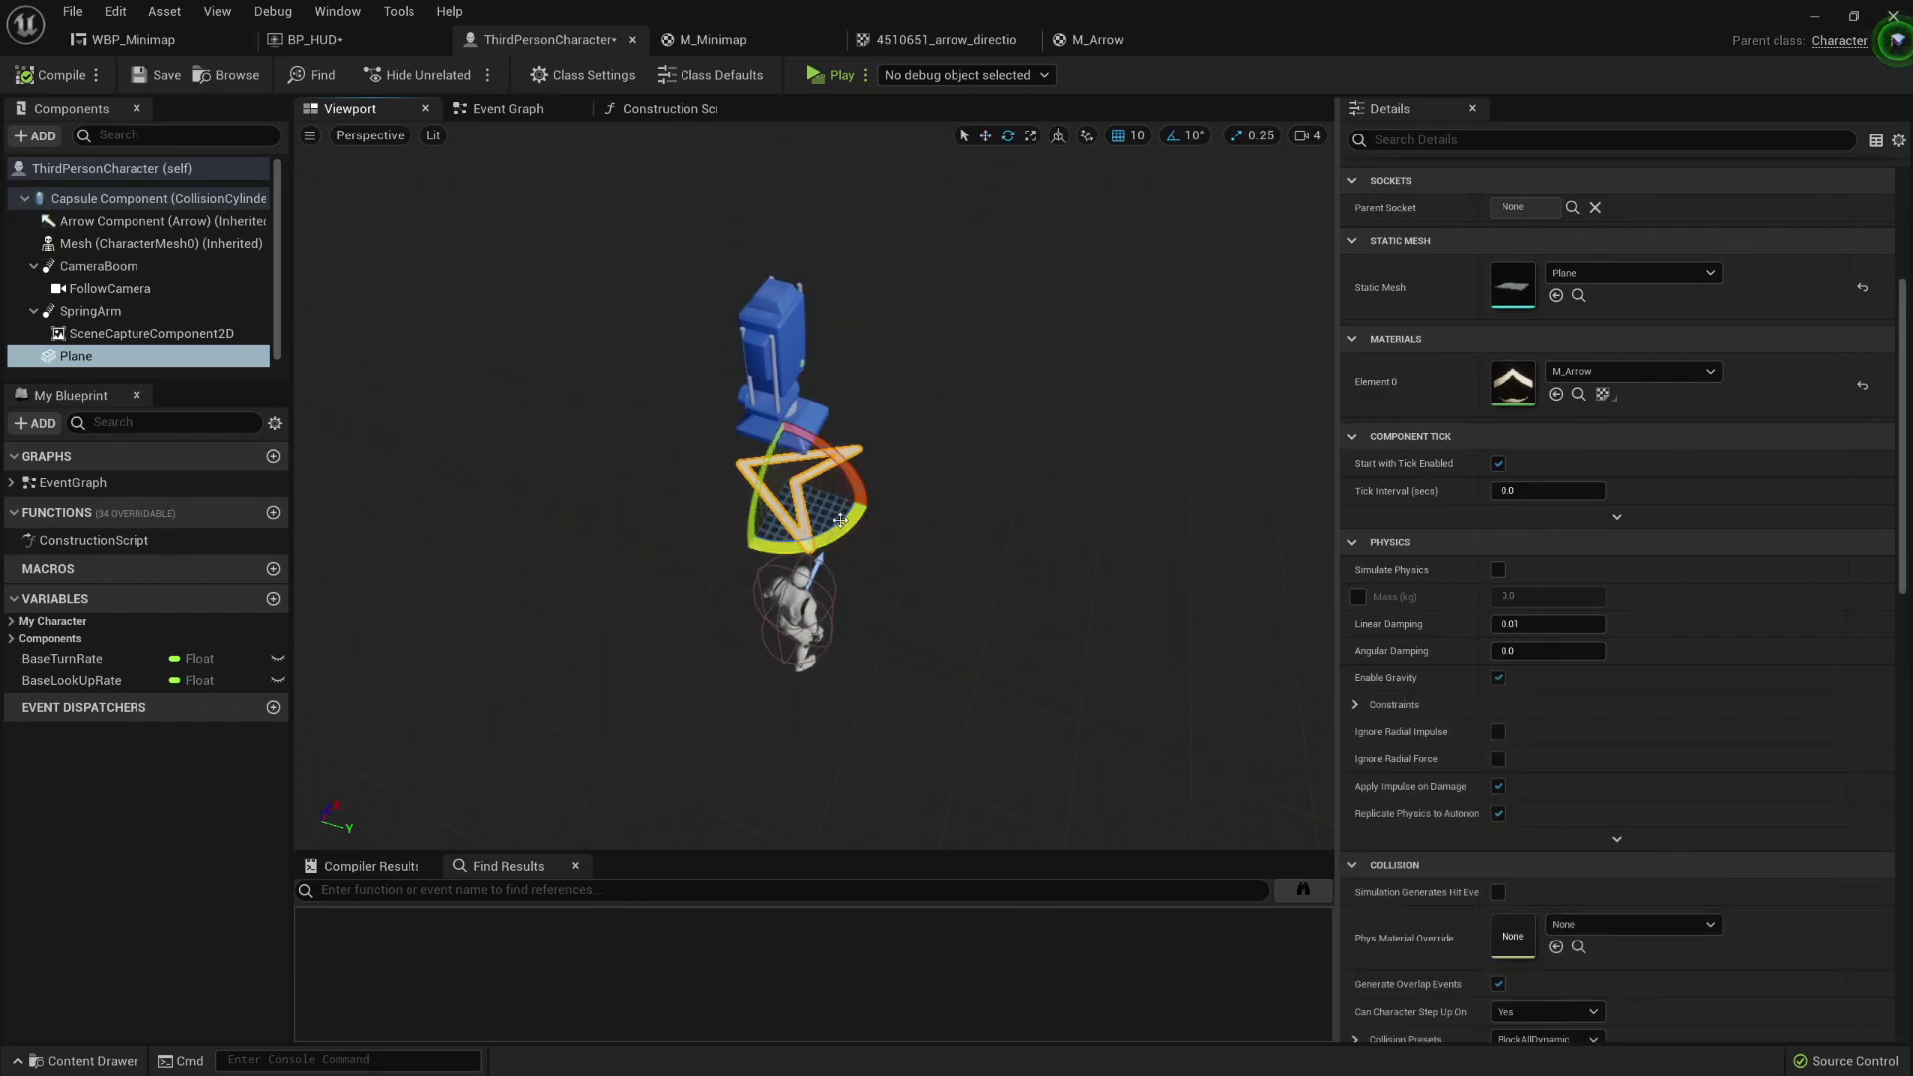
{"action": "left_click_drag", "start_coordinate": [840, 519], "coordinate": [877, 553]}
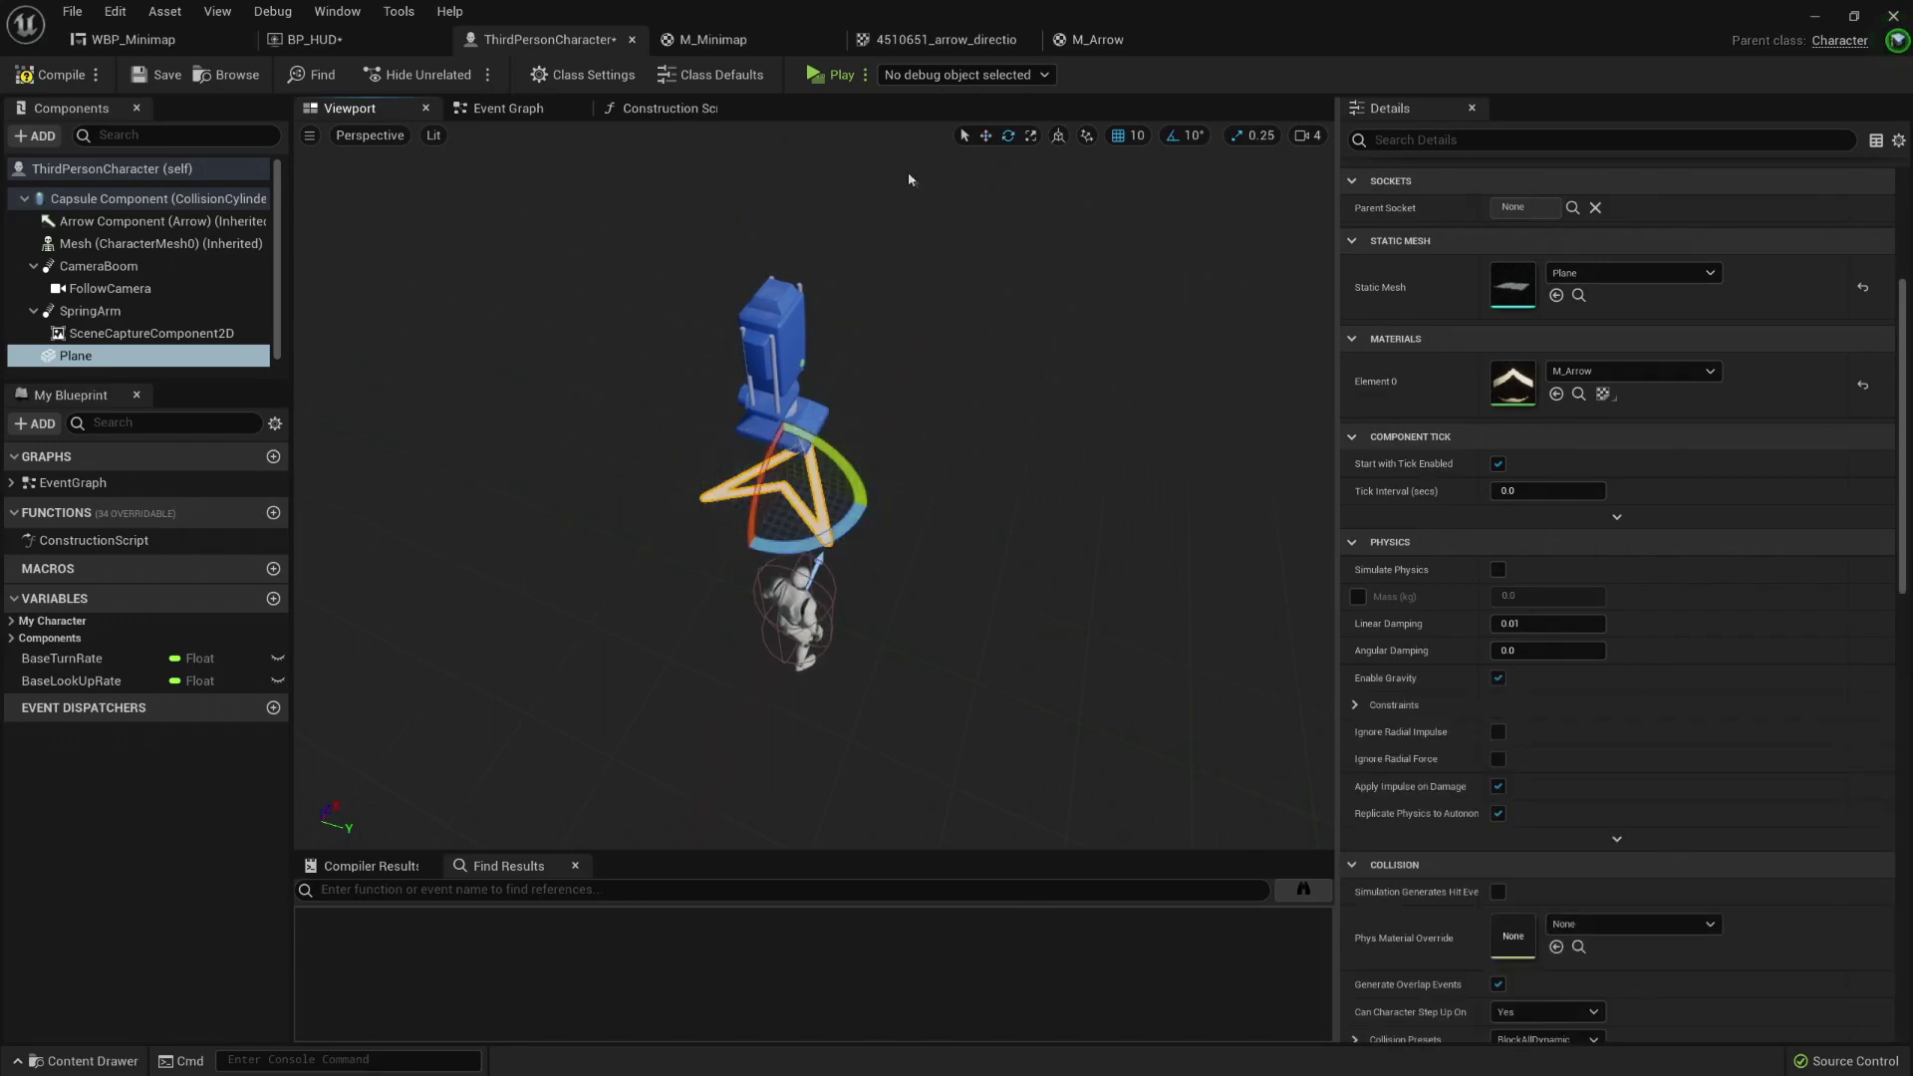
Step: Play-test the character to check the arrow's direction on the minimap, and examine the Plane's setup in the blueprint
{"action": "left_click", "coordinate": [840, 75]}
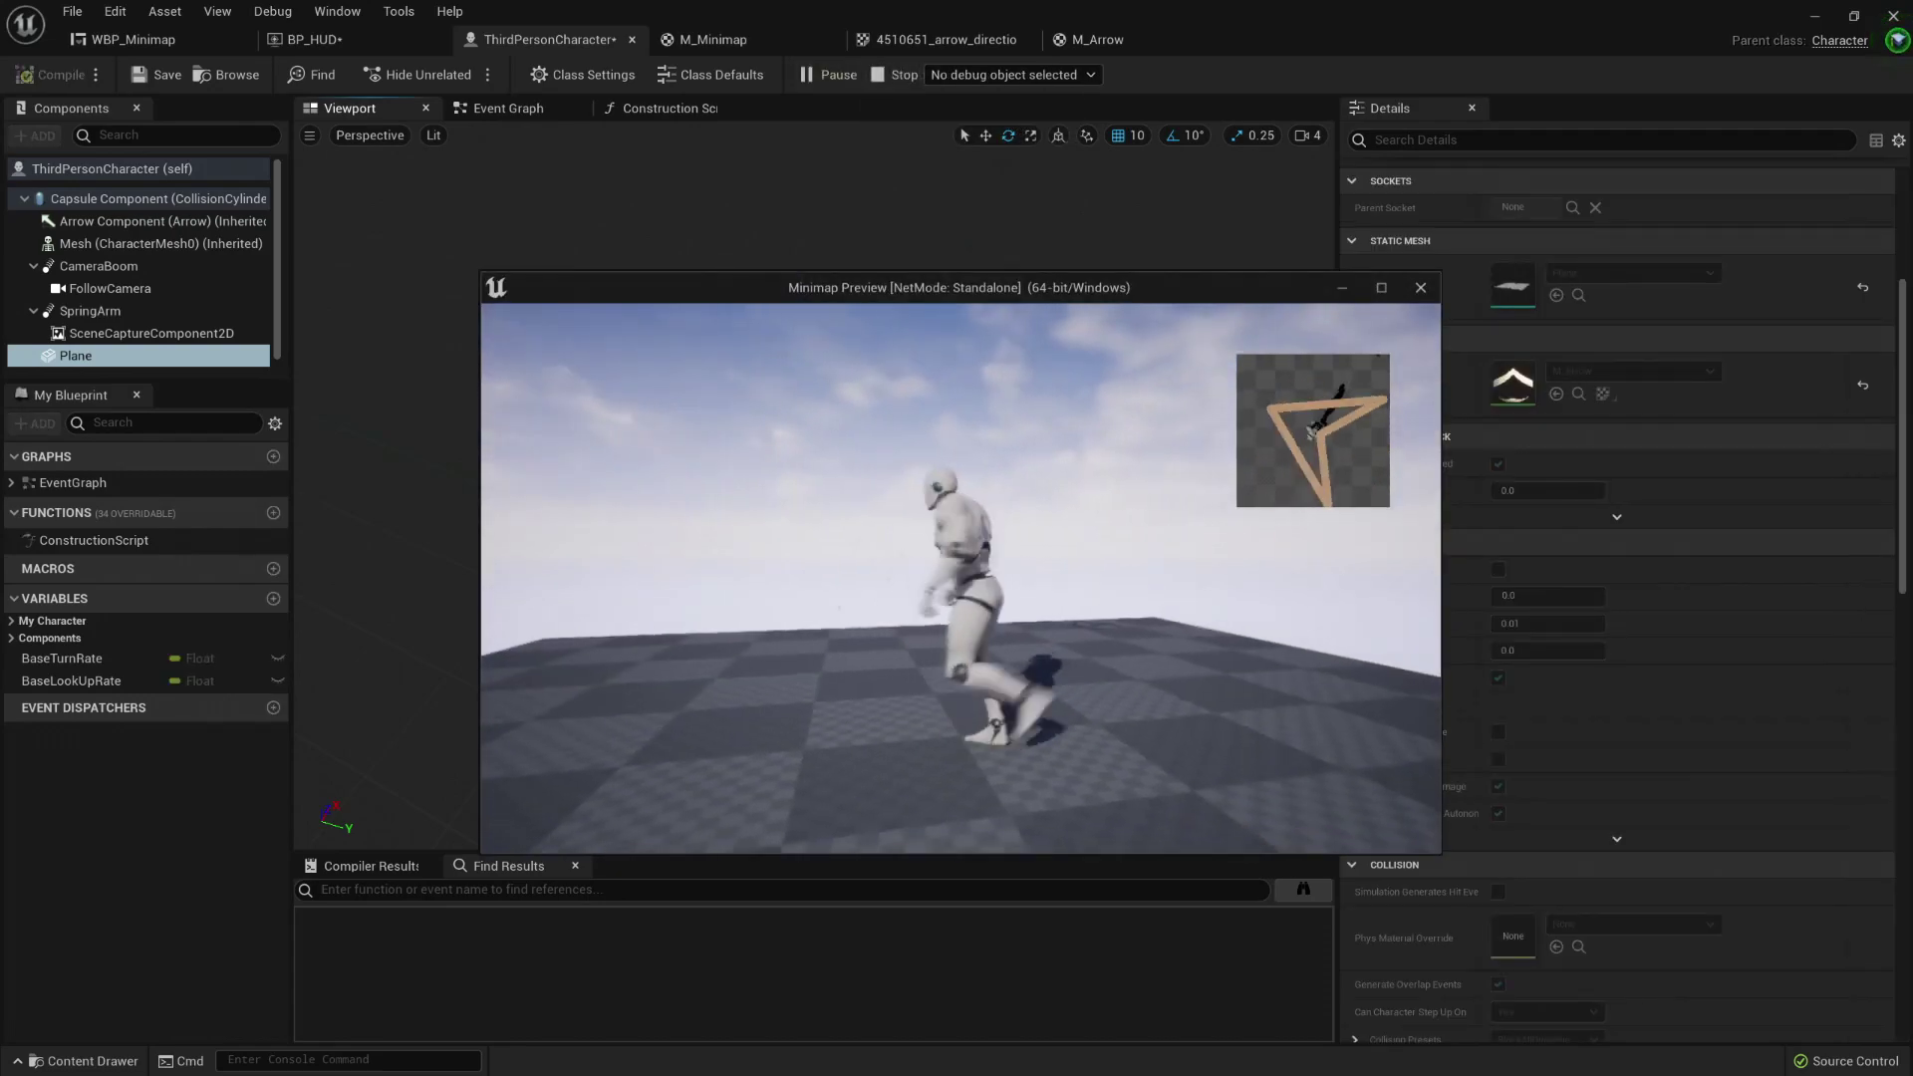
{"action": "key", "text": "a"}
{"action": "key", "text": "w"}
{"action": "key", "text": "s"}
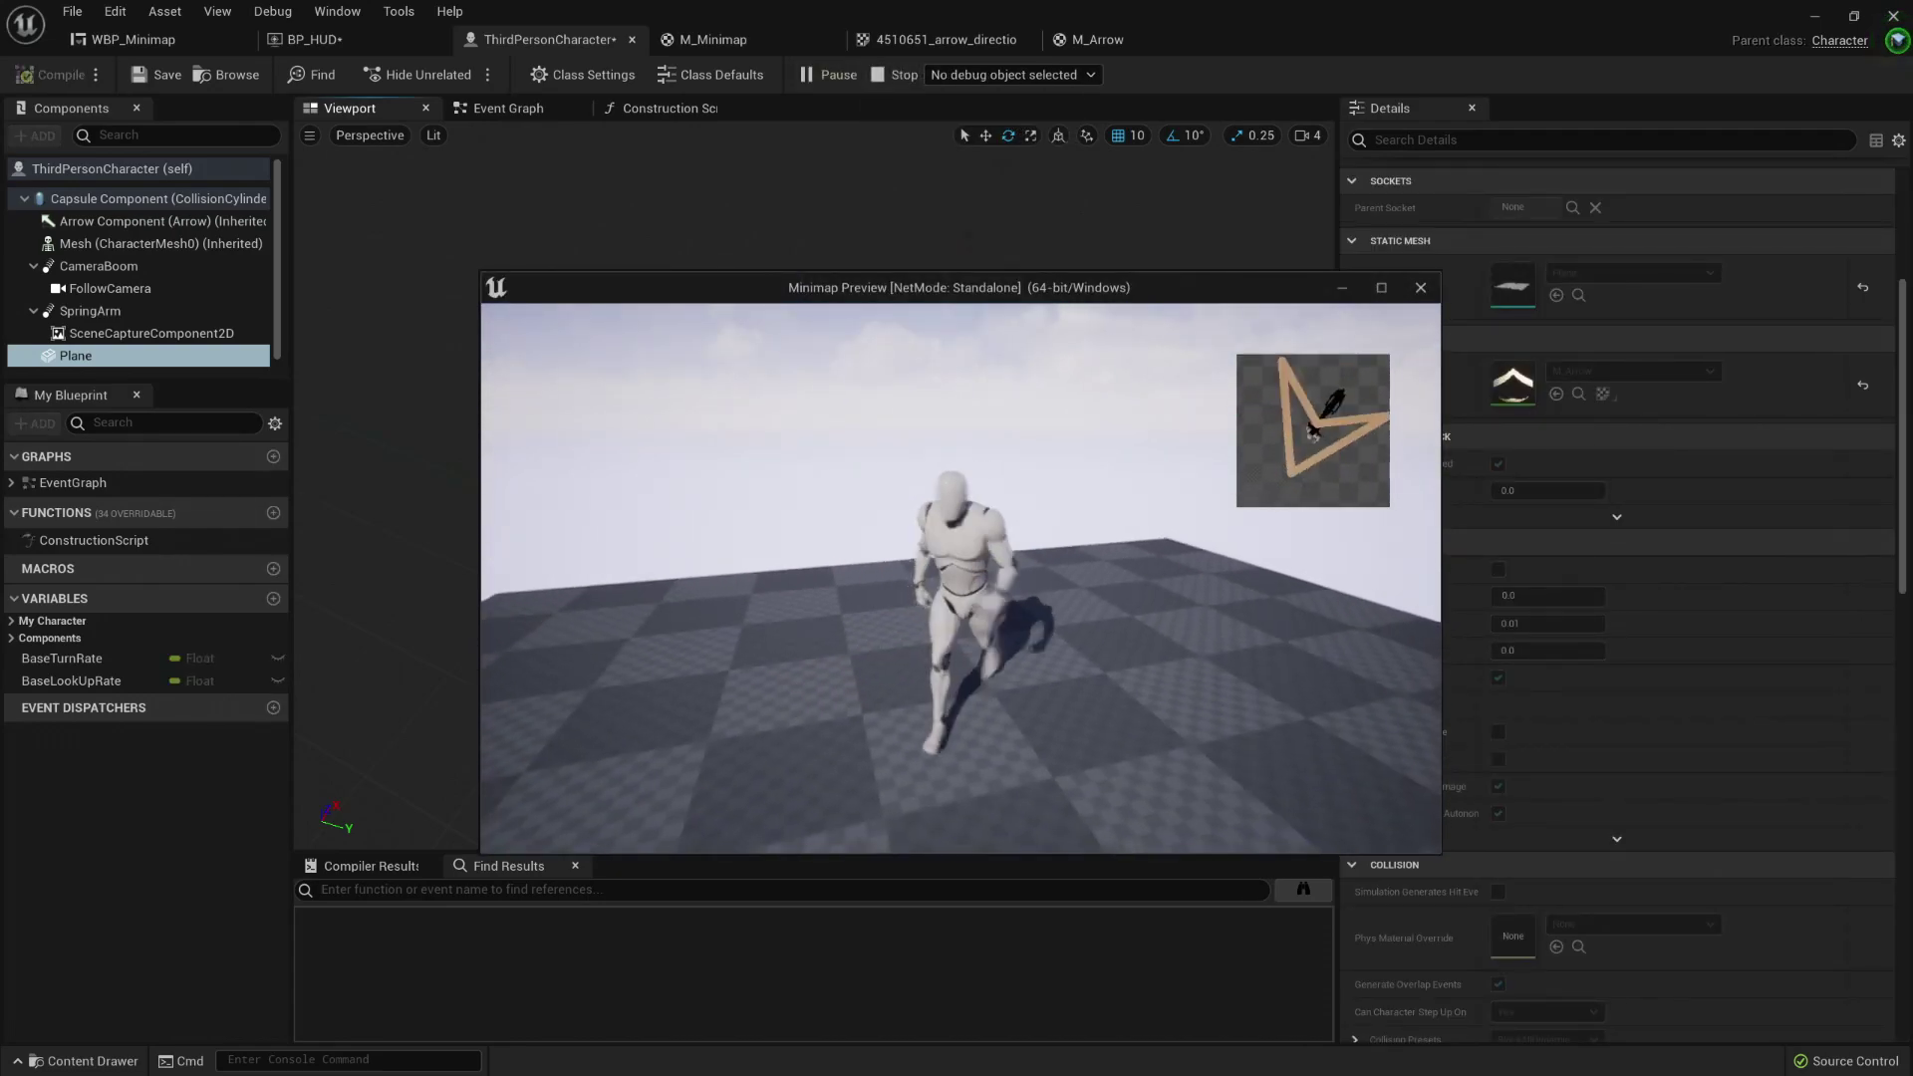
{"action": "key", "text": "Escape"}
{"action": "mouse_move", "coordinate": [489, 323]}
{"action": "right_mouse_down"}
{"action": "mouse_move", "coordinate": [493, 269]}
{"action": "mouse_move", "coordinate": [491, 295]}
{"action": "right_mouse_up"}
{"action": "scroll", "coordinate": [491, 295], "scroll_direction": "down", "scroll_amount": 5}
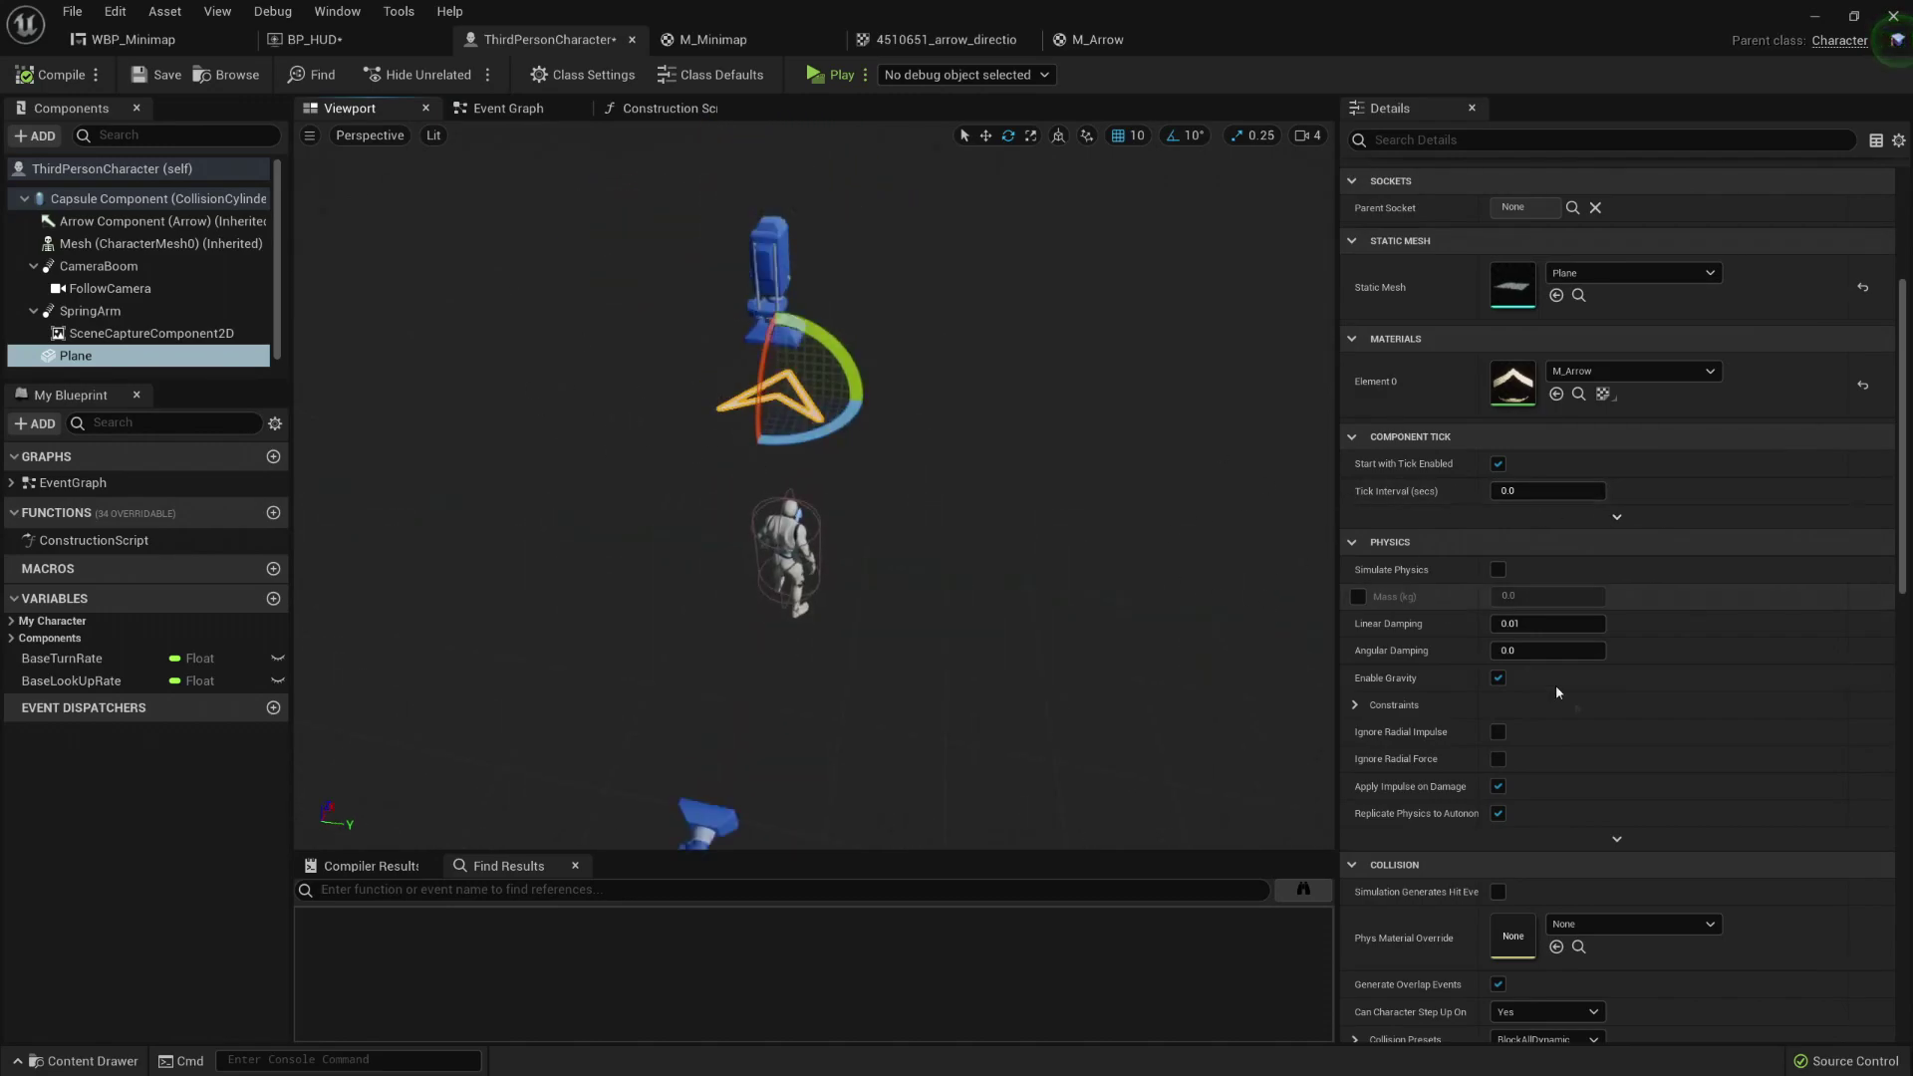
Step: Examine the SceneCaptureComponent2D's projection settings and run the character around to check how the arrow turns on the minimap
{"action": "left_click", "coordinate": [149, 333]}
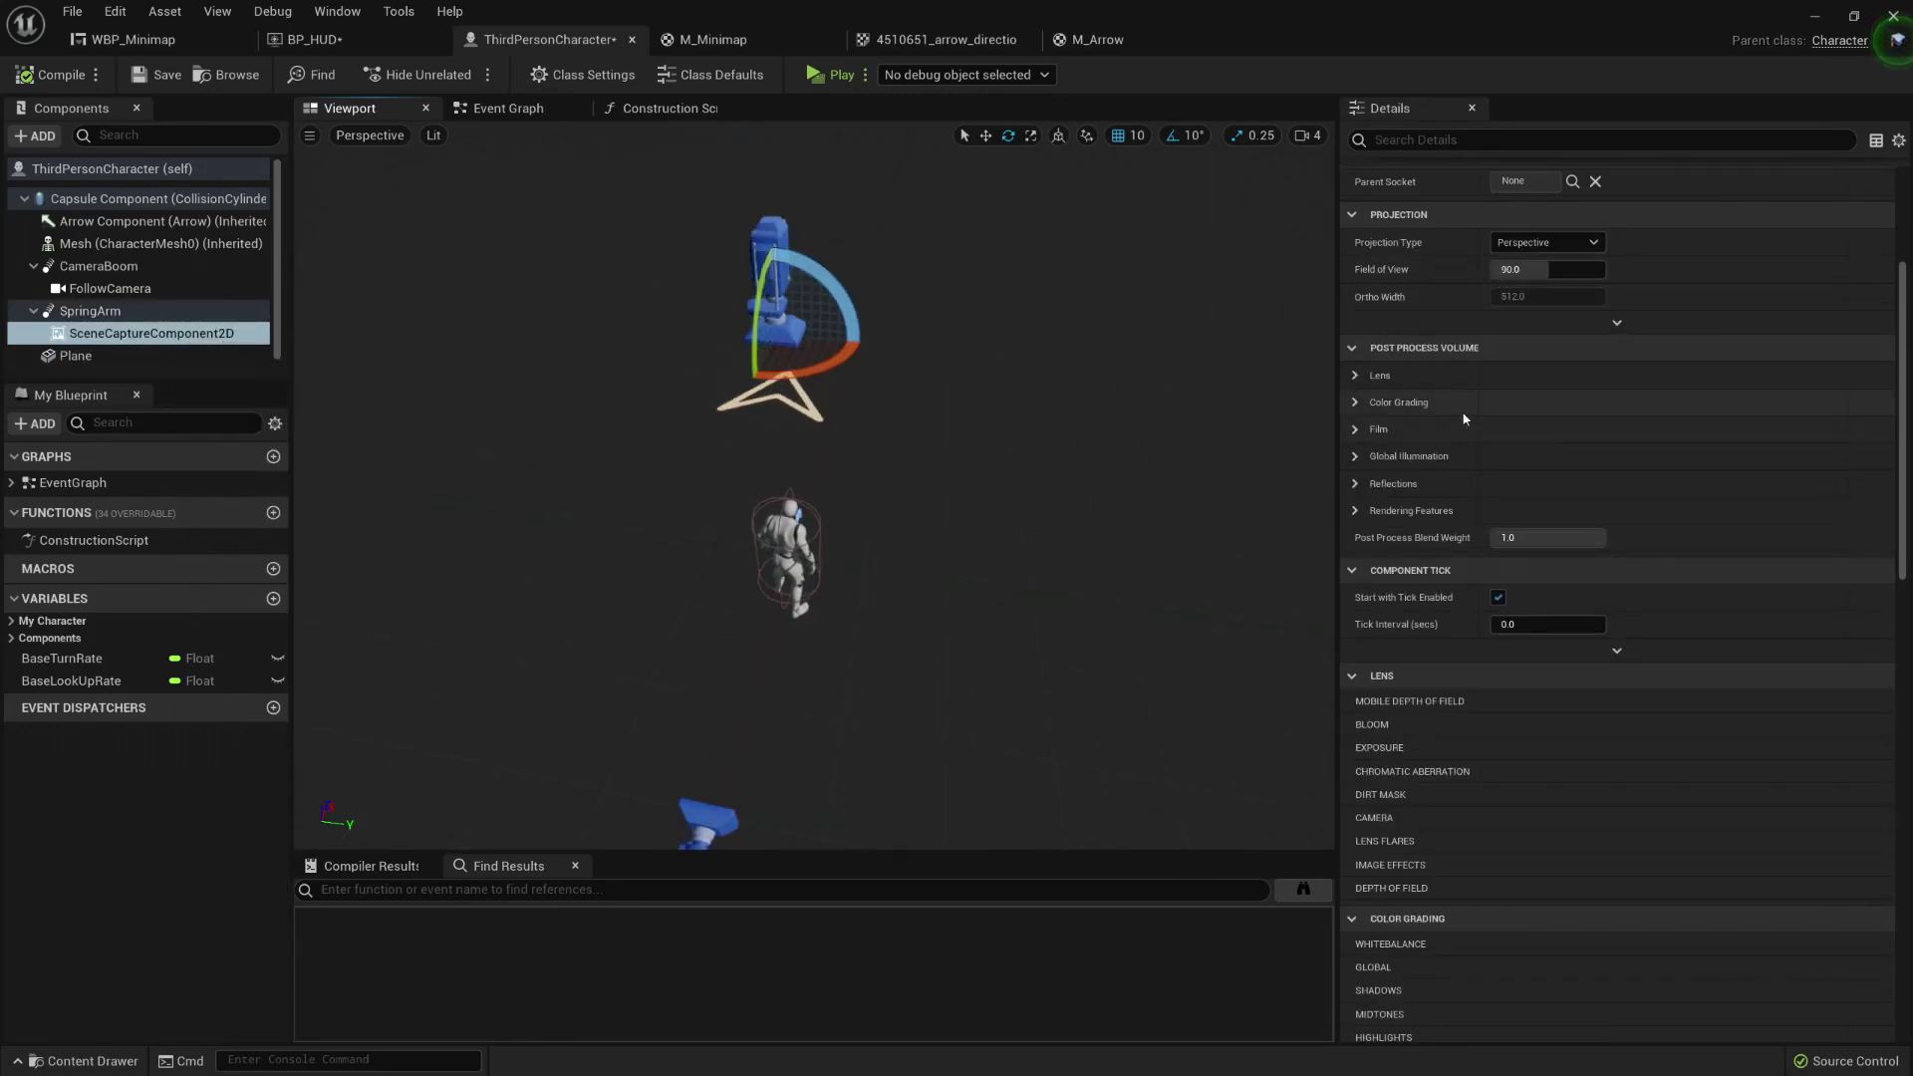
{"action": "scroll", "coordinate": [1460, 414], "scroll_direction": "up", "scroll_amount": 3}
{"action": "left_click", "coordinate": [830, 83]}
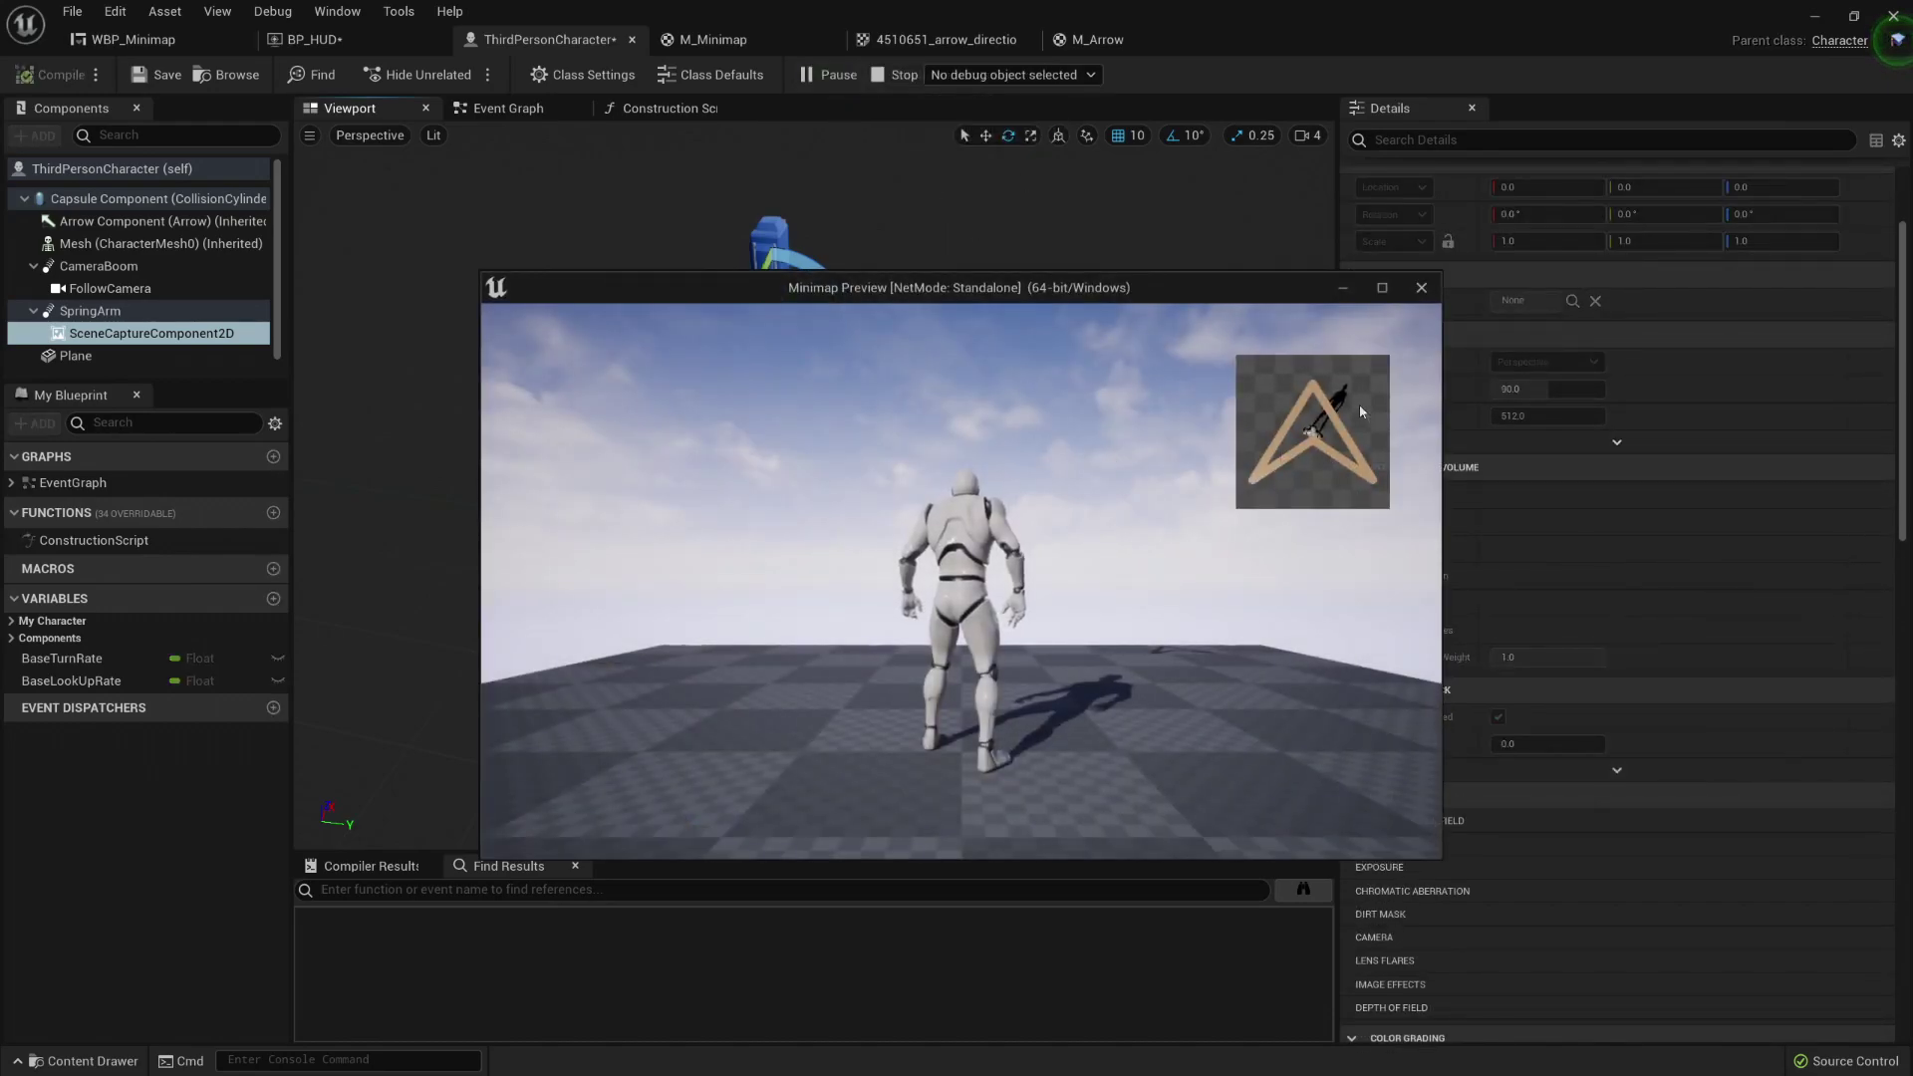
{"action": "key", "text": "a"}
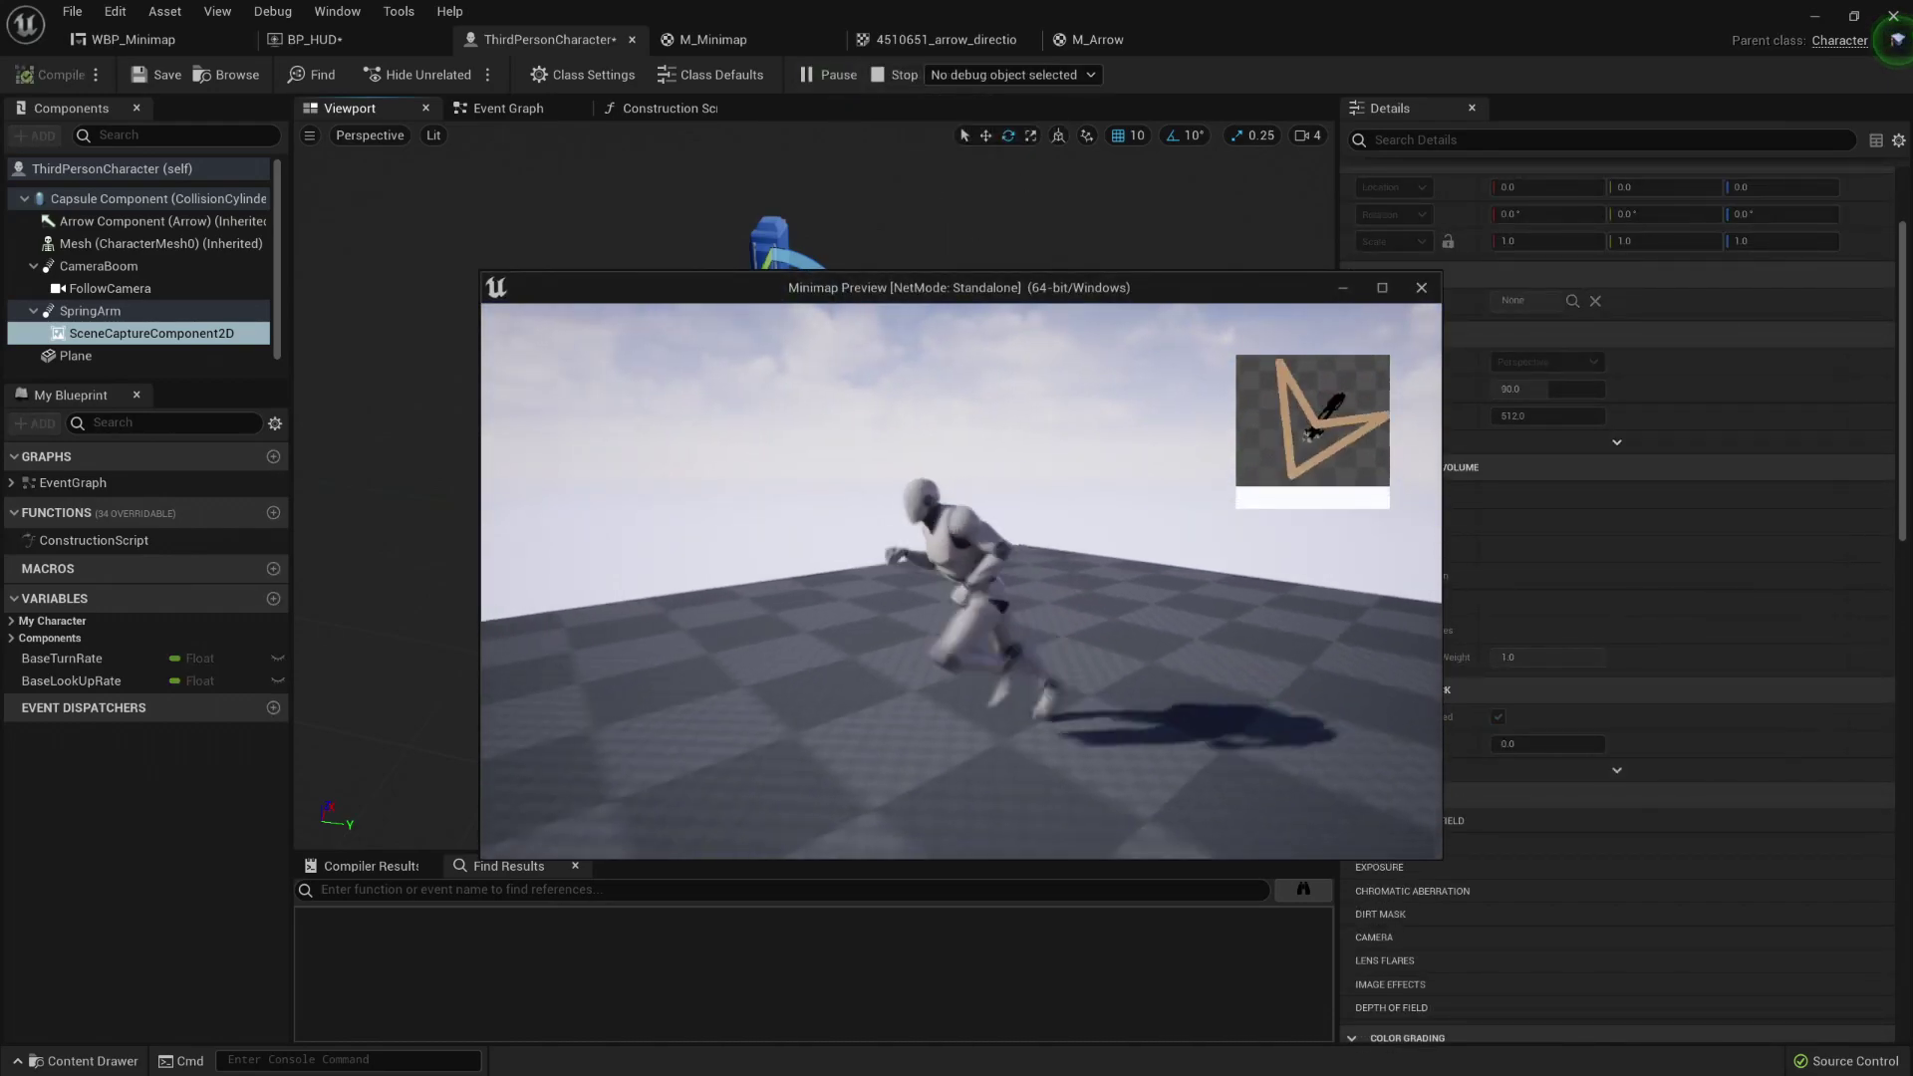
{"action": "key", "text": "s"}
{"action": "key", "text": "d"}
{"action": "key", "text": "w"}
{"action": "key", "text": "a"}
{"action": "key", "text": "Escape"}
Step: In the level, place a cube, a cone and a sphere at separate spots on the floor as landmarks
{"action": "left_click", "coordinate": [1815, 17]}
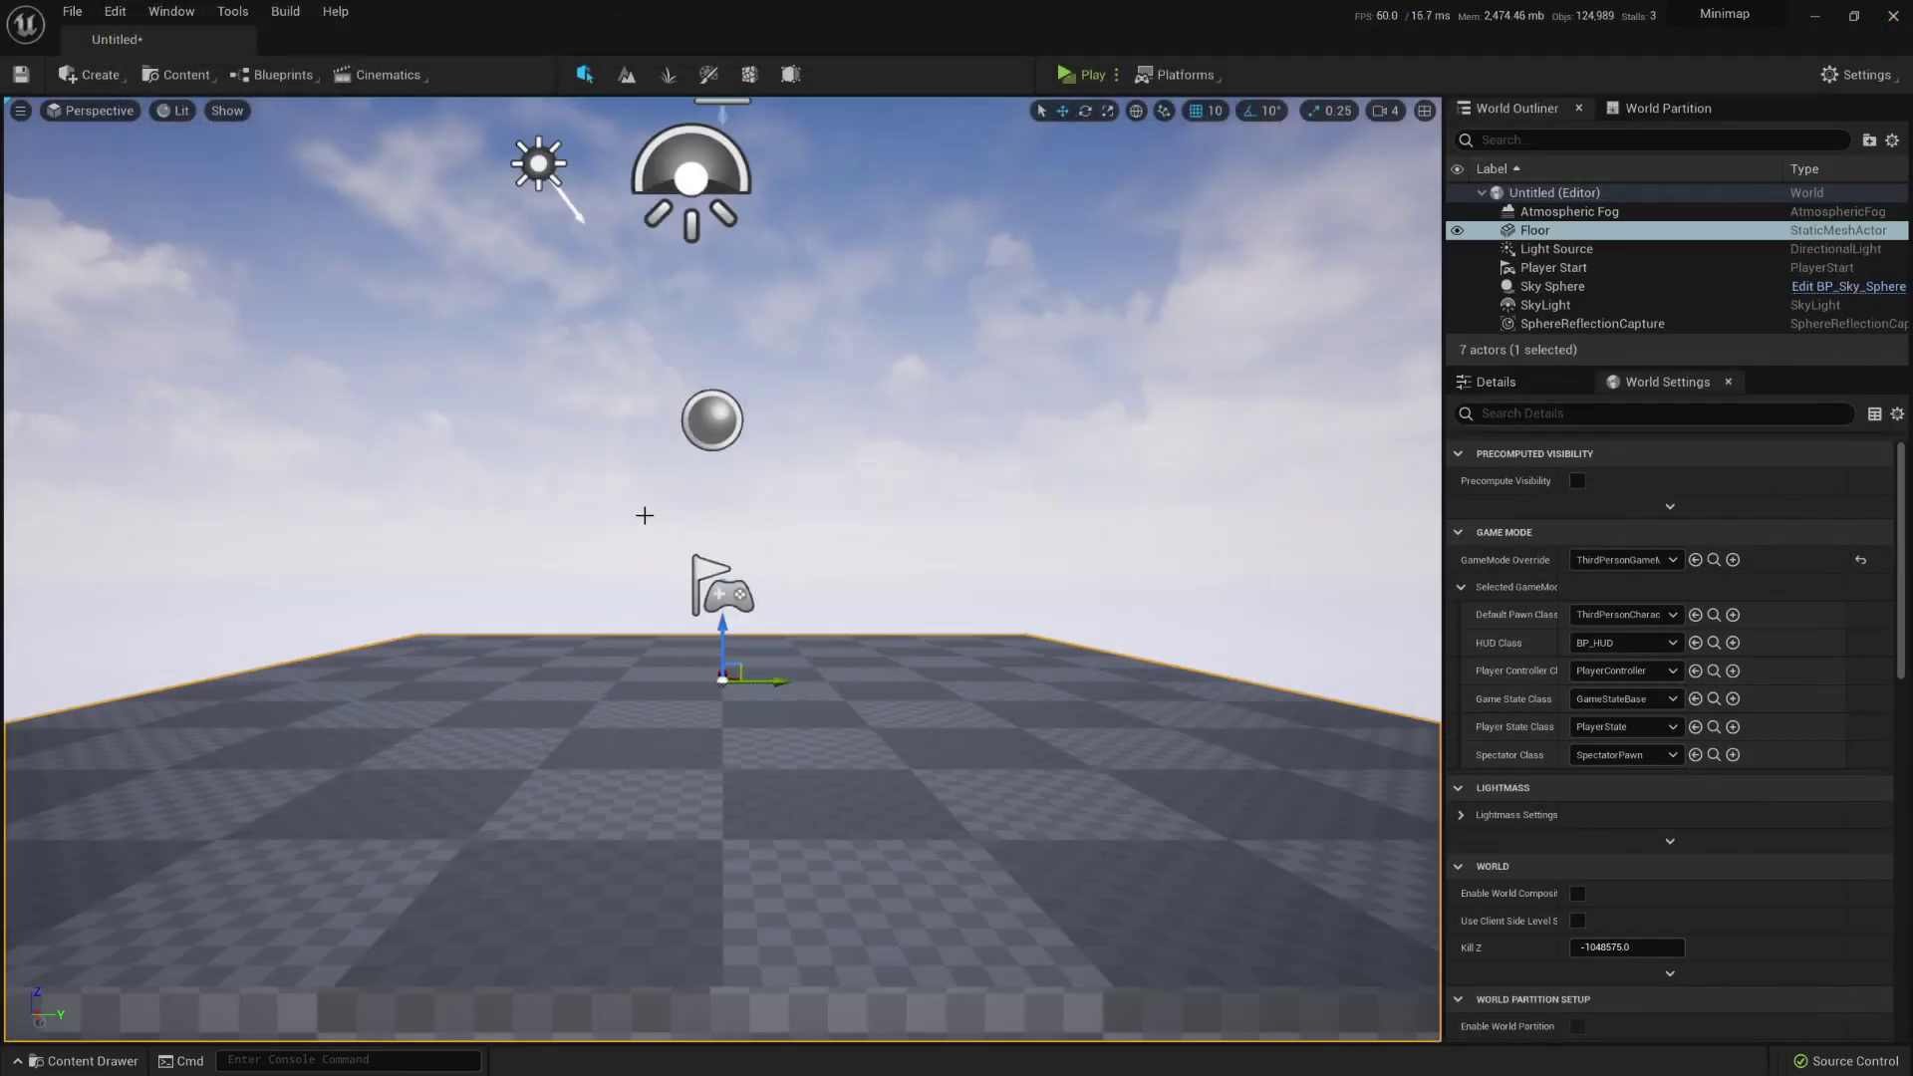
{"action": "left_click", "coordinate": [89, 76]}
{"action": "mouse_move", "coordinate": [147, 149]}
{"action": "left_click_drag", "start_coordinate": [356, 200], "coordinate": [521, 478]}
{"action": "left_click", "coordinate": [99, 73]}
{"action": "mouse_move", "coordinate": [164, 153]}
{"action": "left_click_drag", "start_coordinate": [351, 216], "coordinate": [1191, 499]}
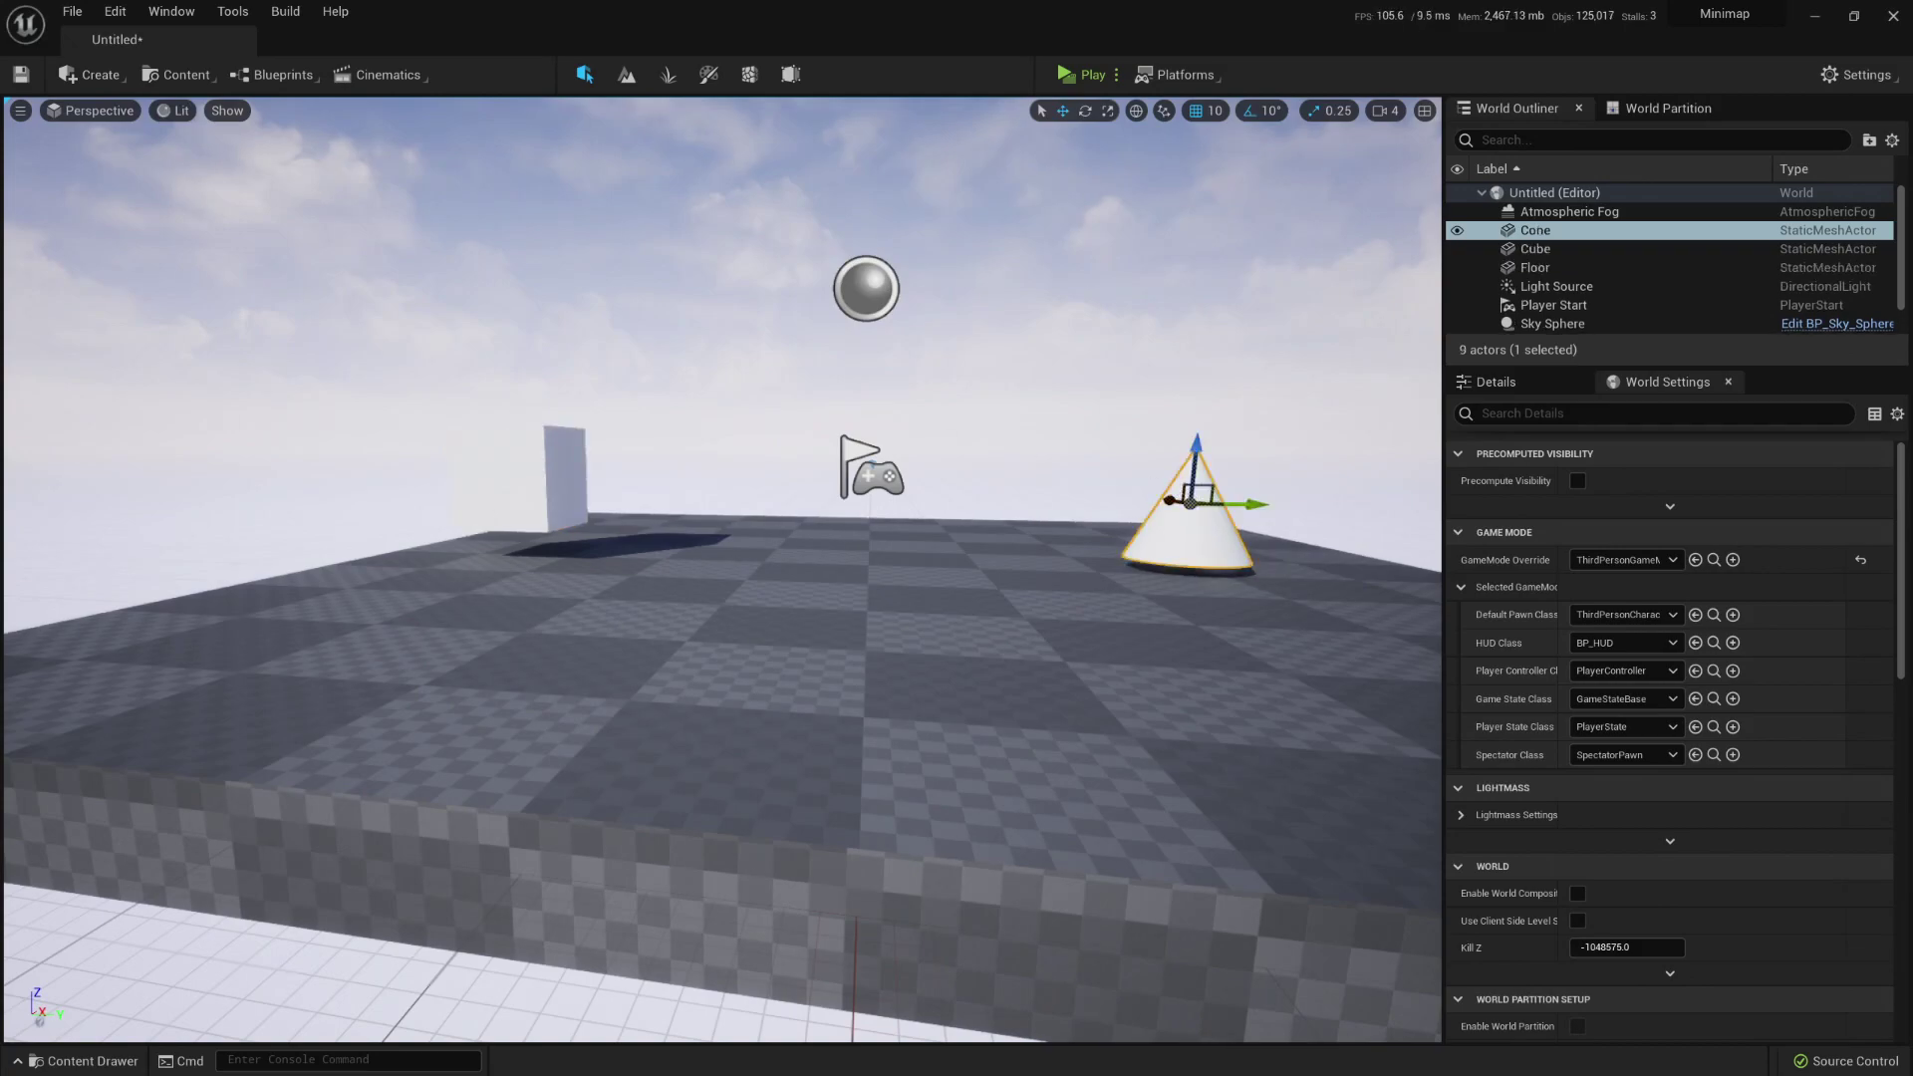
{"action": "left_click", "coordinate": [95, 74]}
{"action": "mouse_move", "coordinate": [150, 148]}
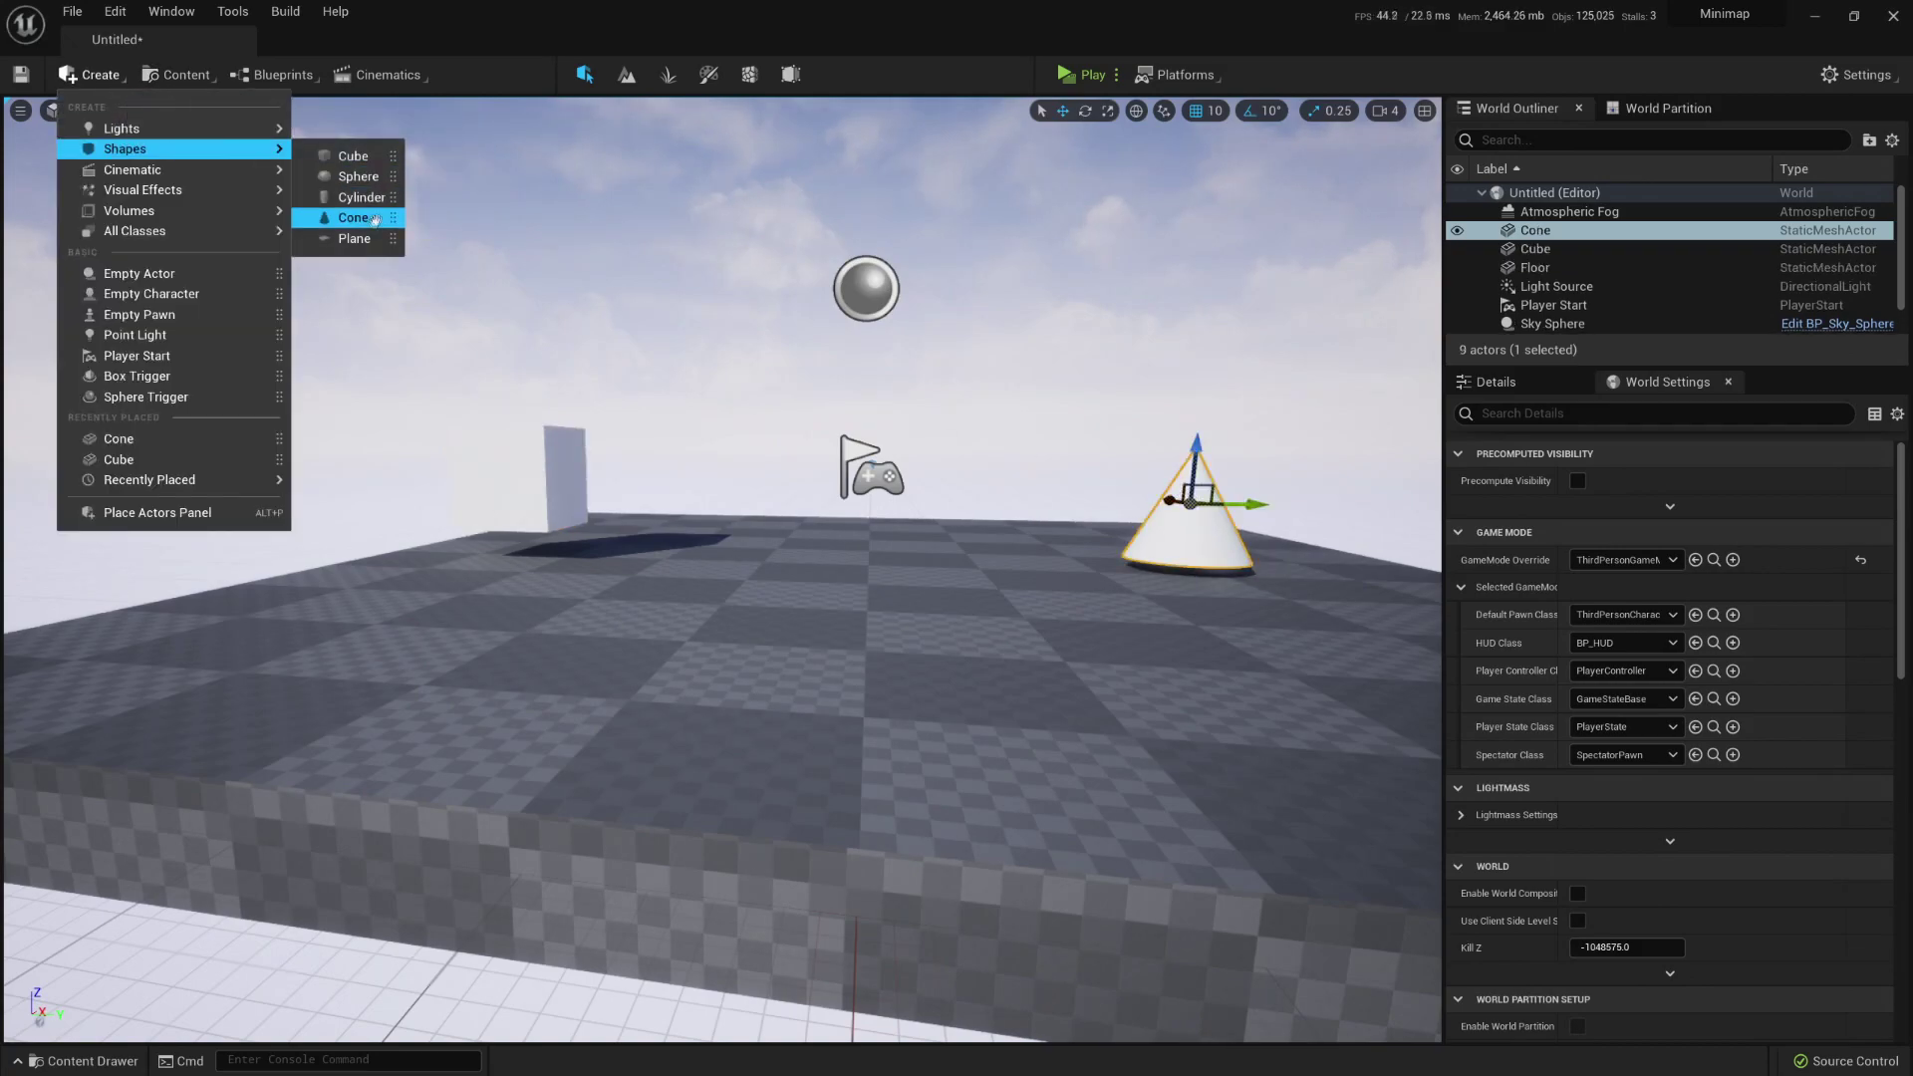
{"action": "left_click_drag", "start_coordinate": [367, 201], "coordinate": [431, 570]}
{"action": "key", "text": "s"}
{"action": "right_click_drag", "start_coordinate": [390, 151], "coordinate": [439, 149]}
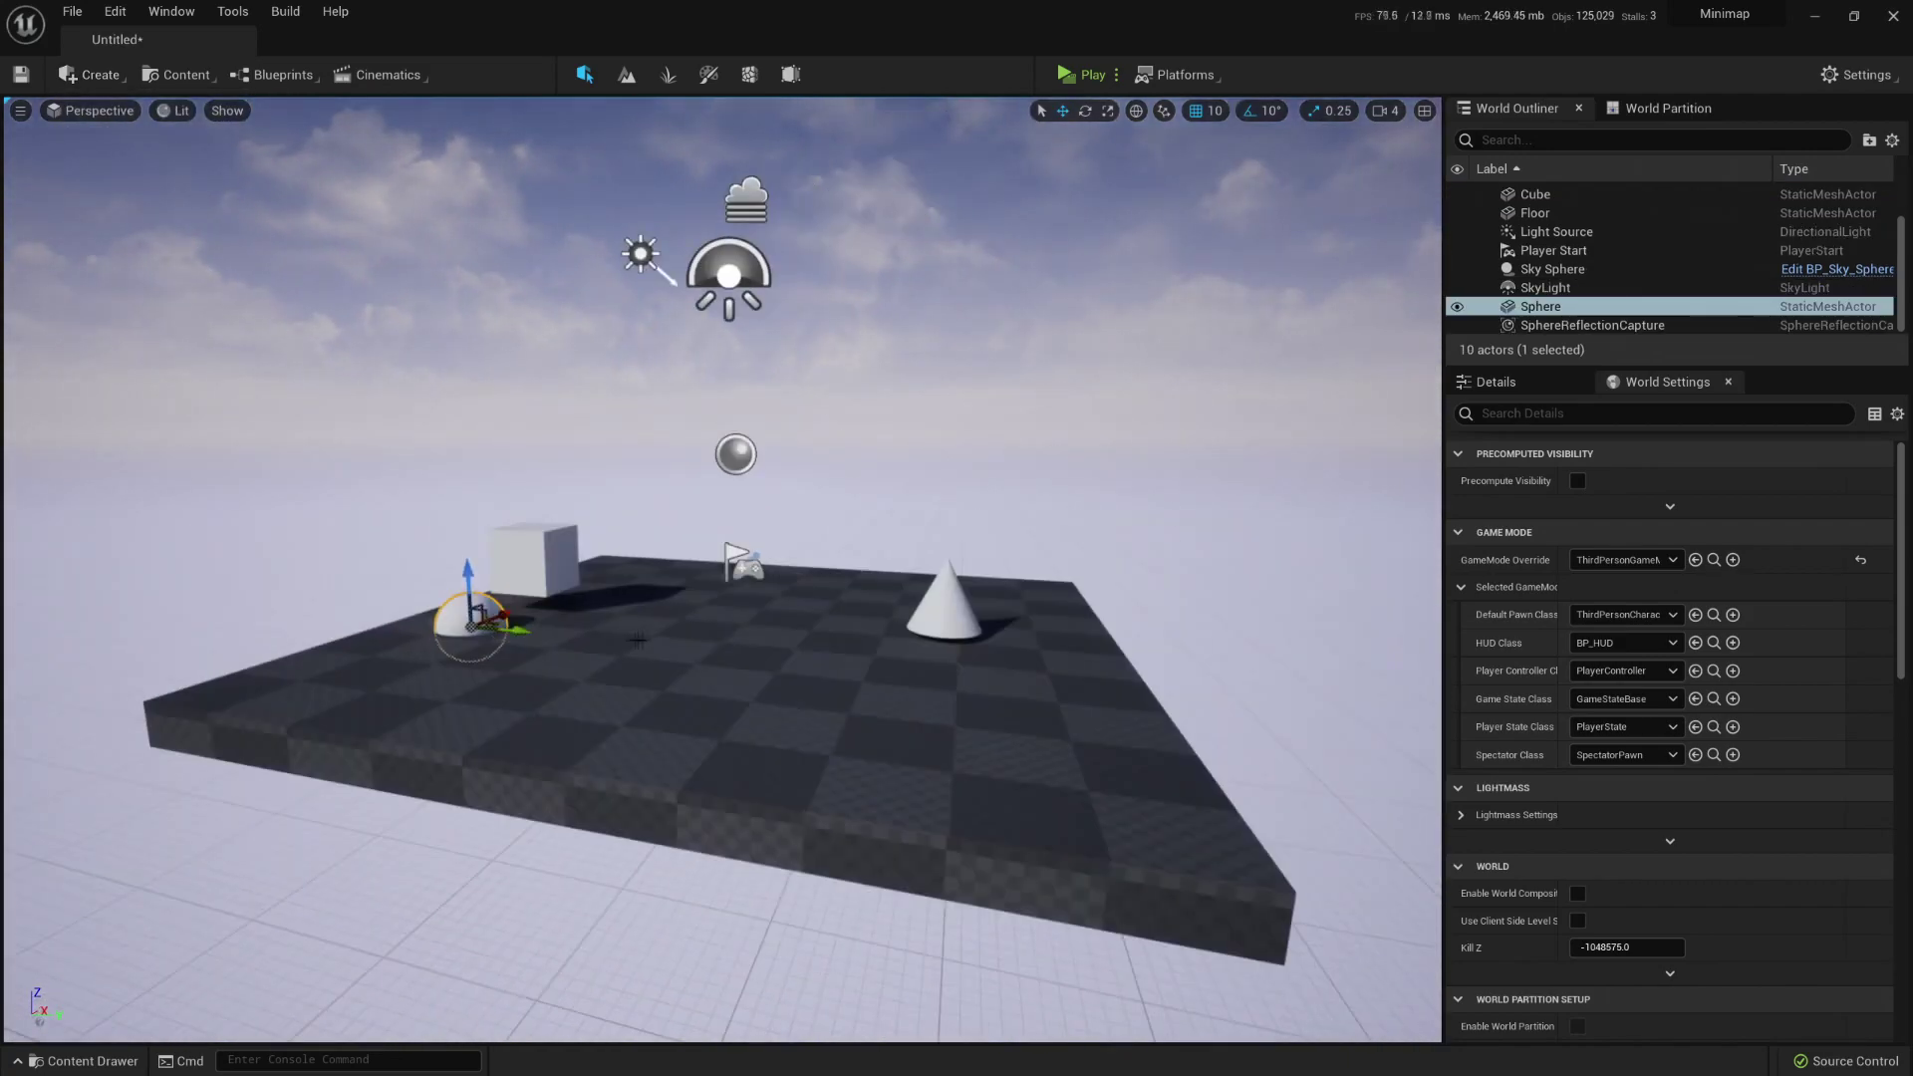
Step: Play-test the level, running among the cube, cone and sphere to examine how they look on the minimap
{"action": "left_click", "coordinate": [1080, 76]}
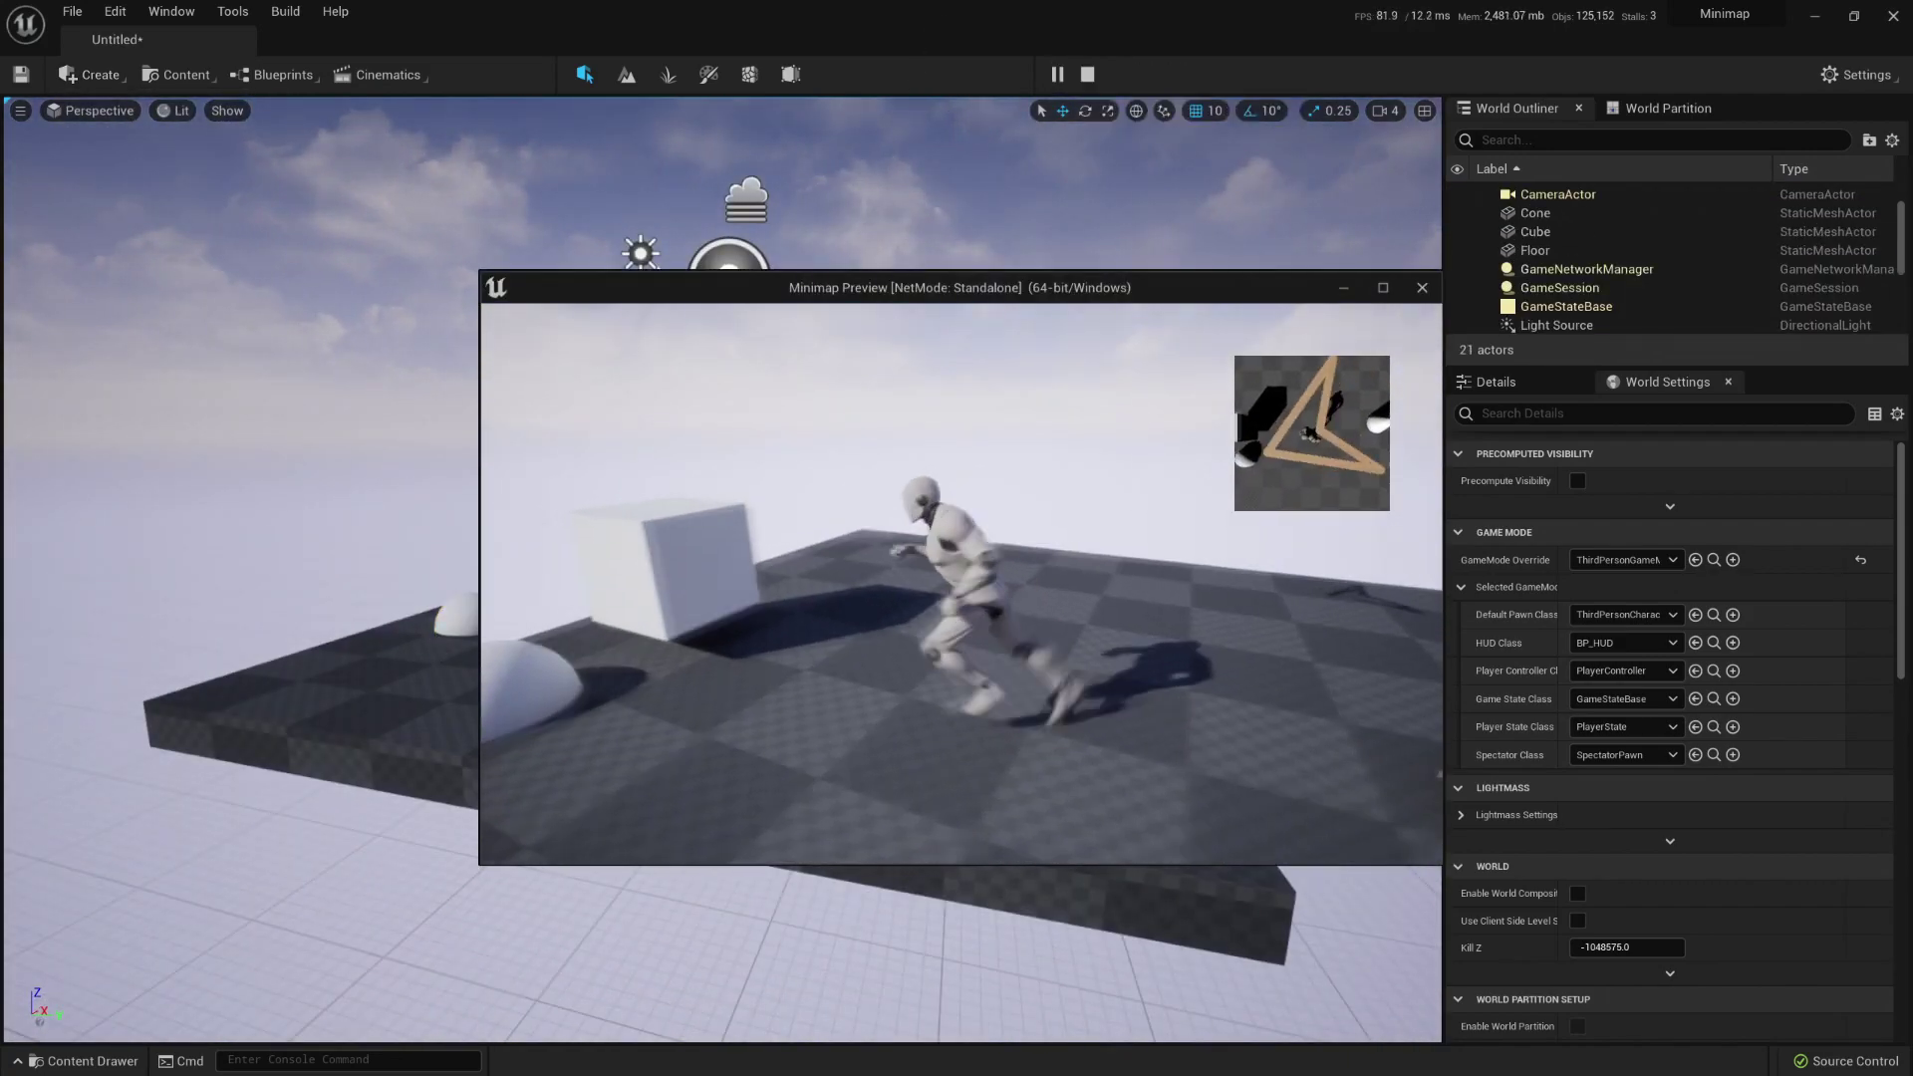
{"action": "key", "text": "a"}
{"action": "key", "text": "w"}
{"action": "key", "text": "a"}
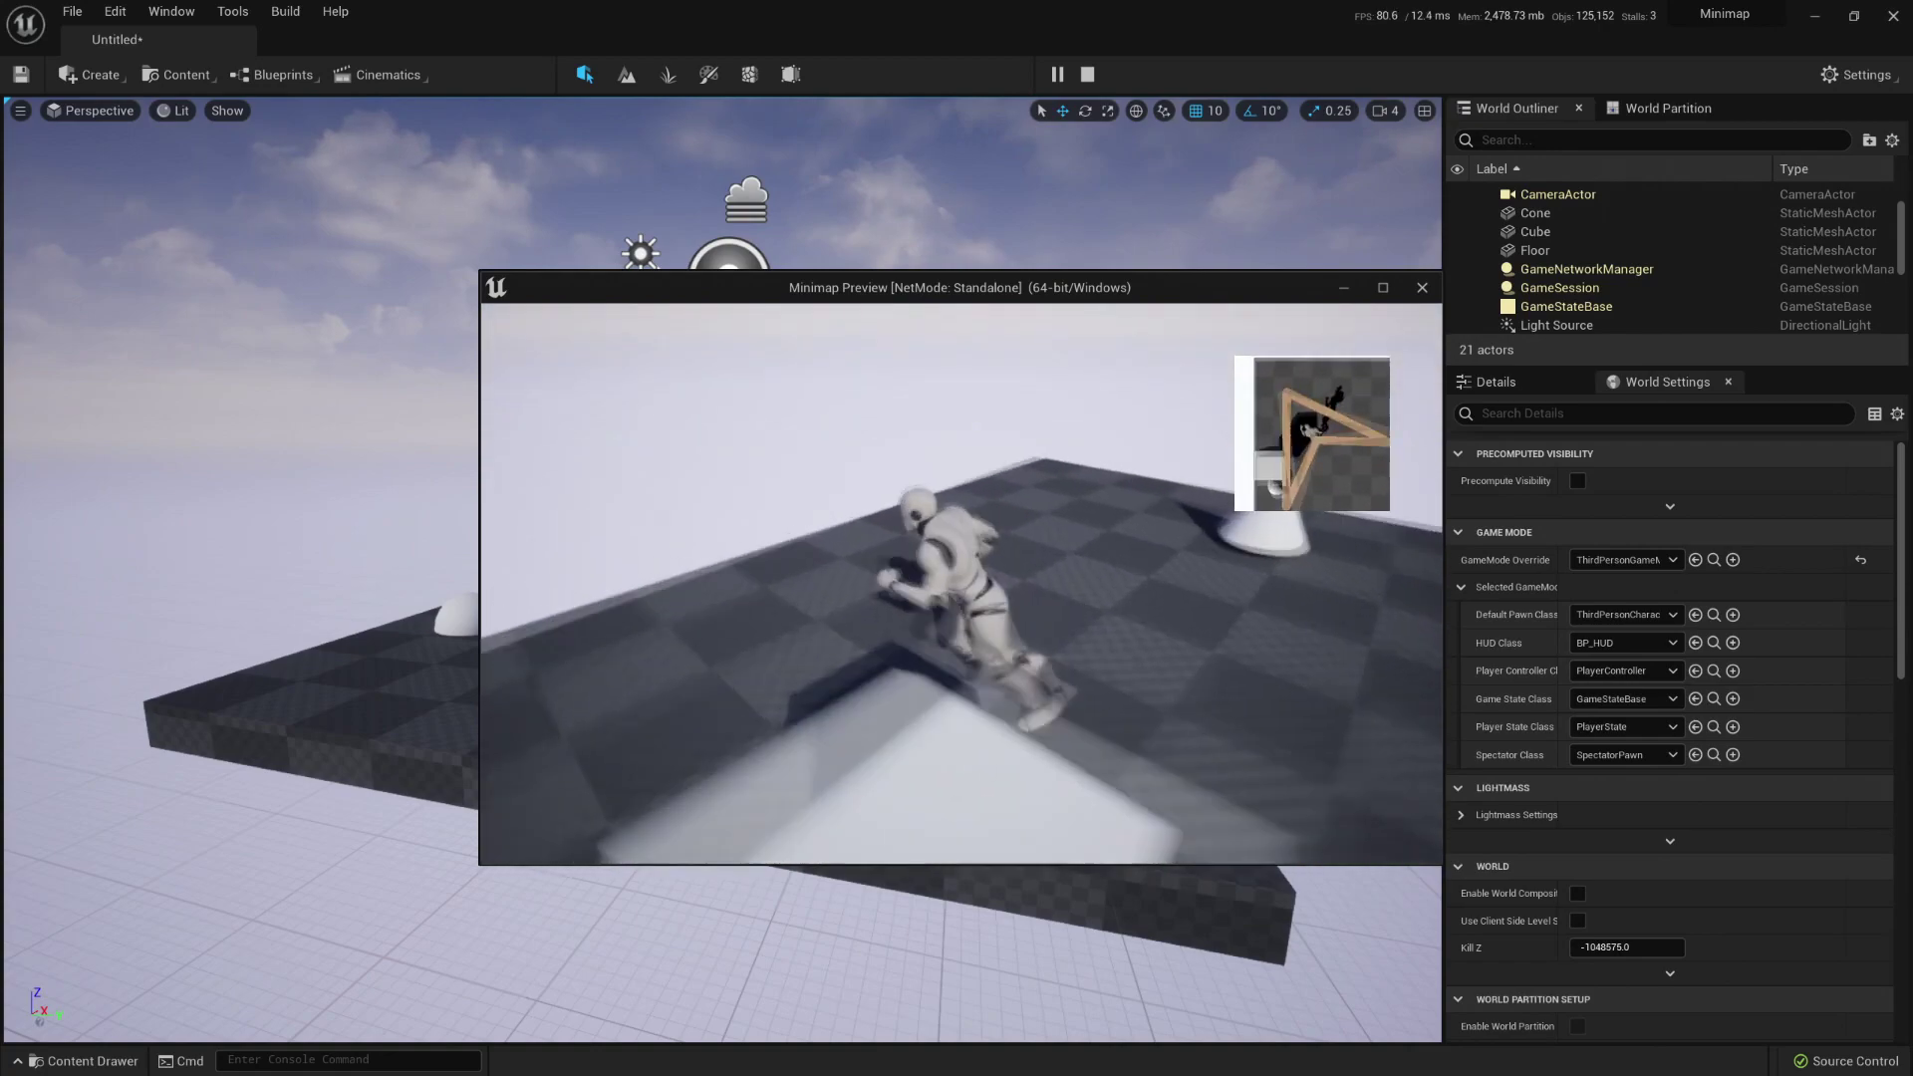
{"action": "key", "text": "w"}
{"action": "key", "text": "s"}
{"action": "key", "text": "d"}
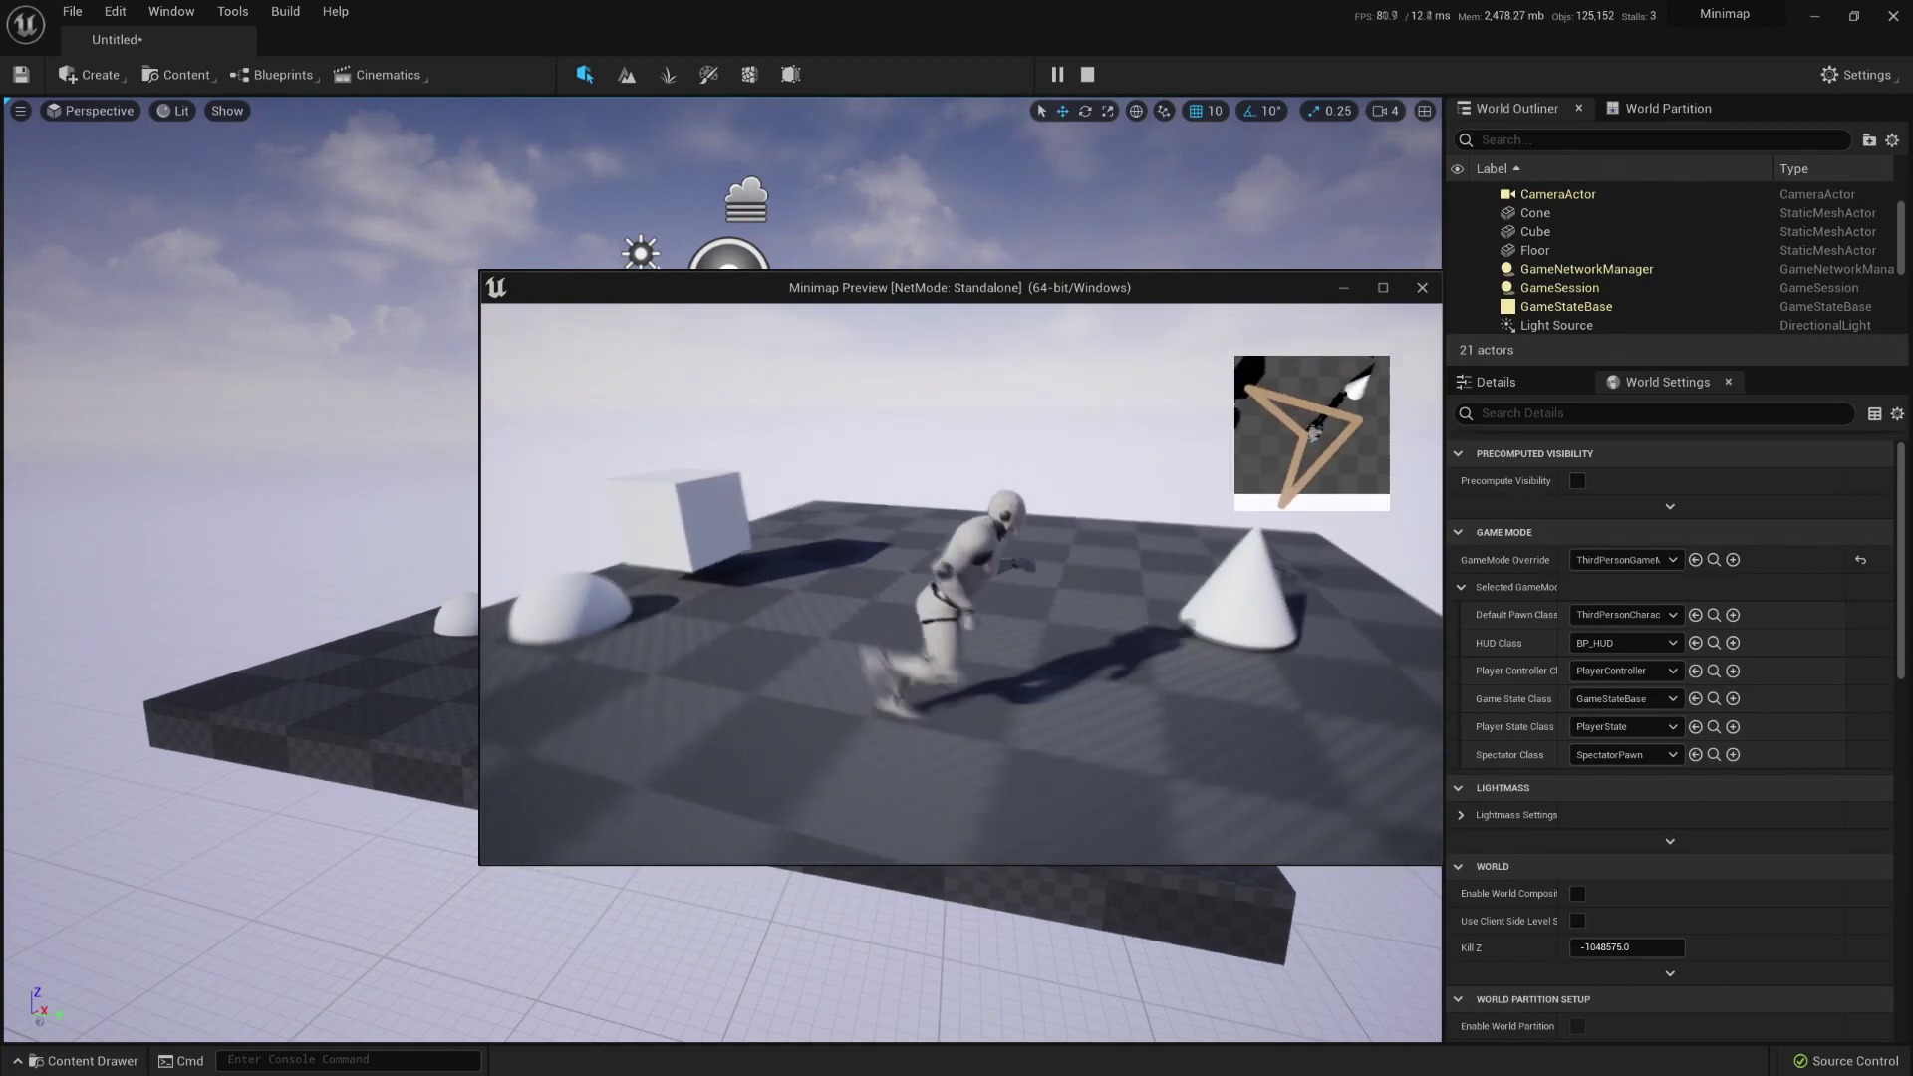
{"action": "key", "text": "w"}
{"action": "key", "text": "d"}
{"action": "key", "text": "a"}
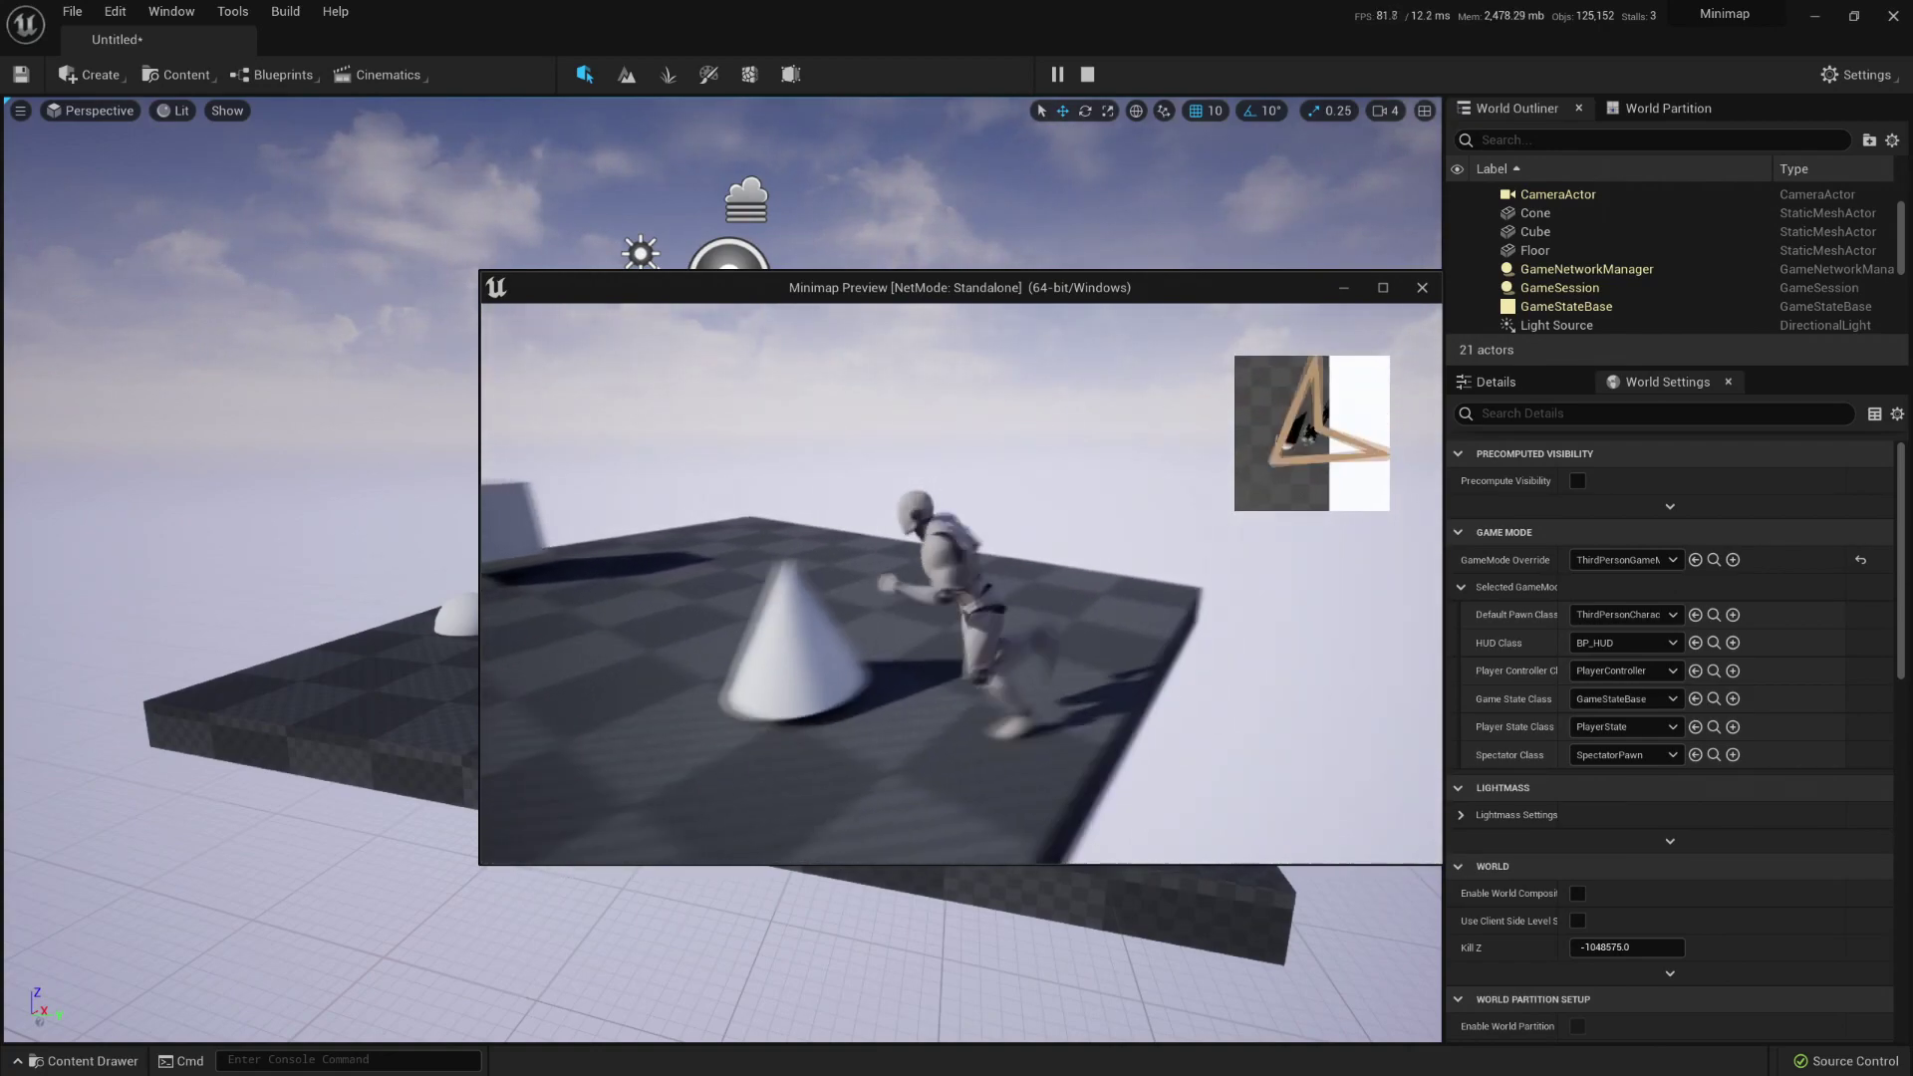
{"action": "key", "text": "w"}
{"action": "key", "text": "a"}
{"action": "key", "text": "w"}
{"action": "key", "text": "s"}
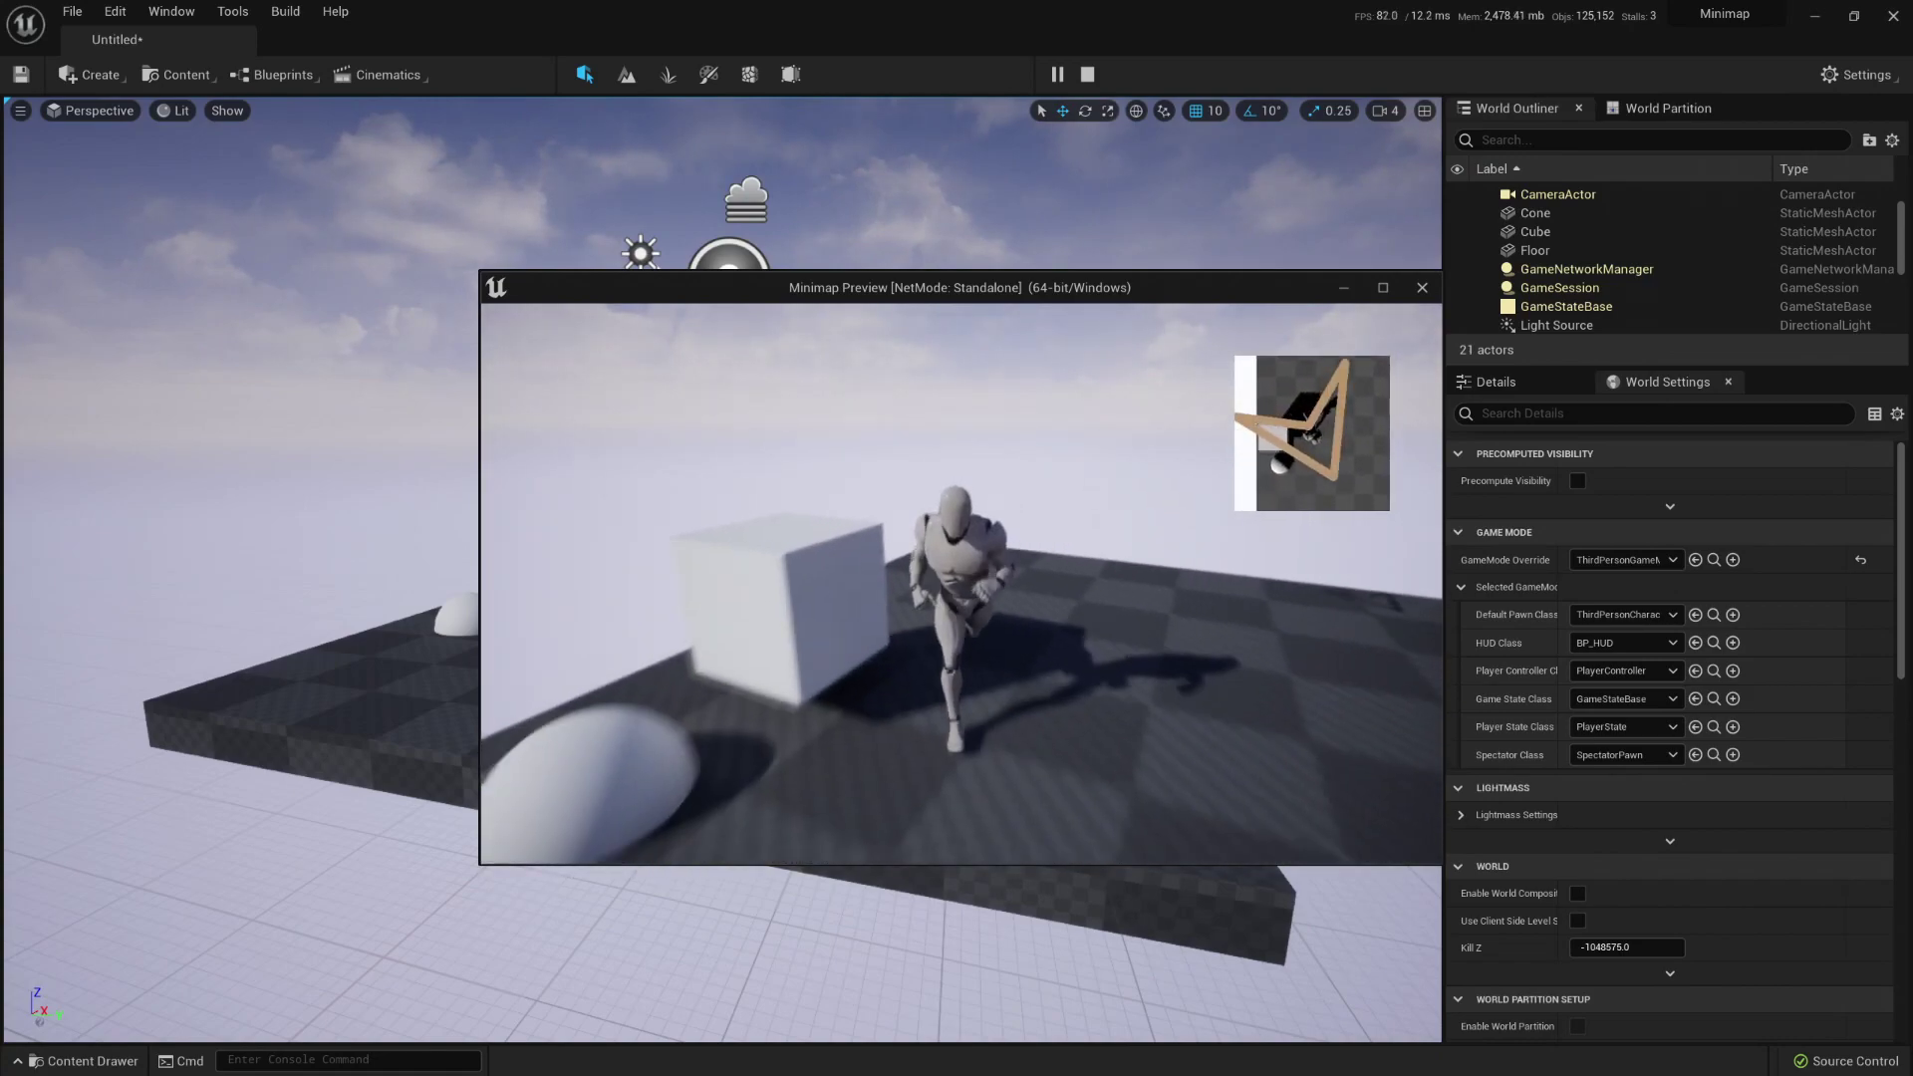
{"action": "key", "text": "a"}
{"action": "key", "text": "w"}
{"action": "key", "text": "d"}
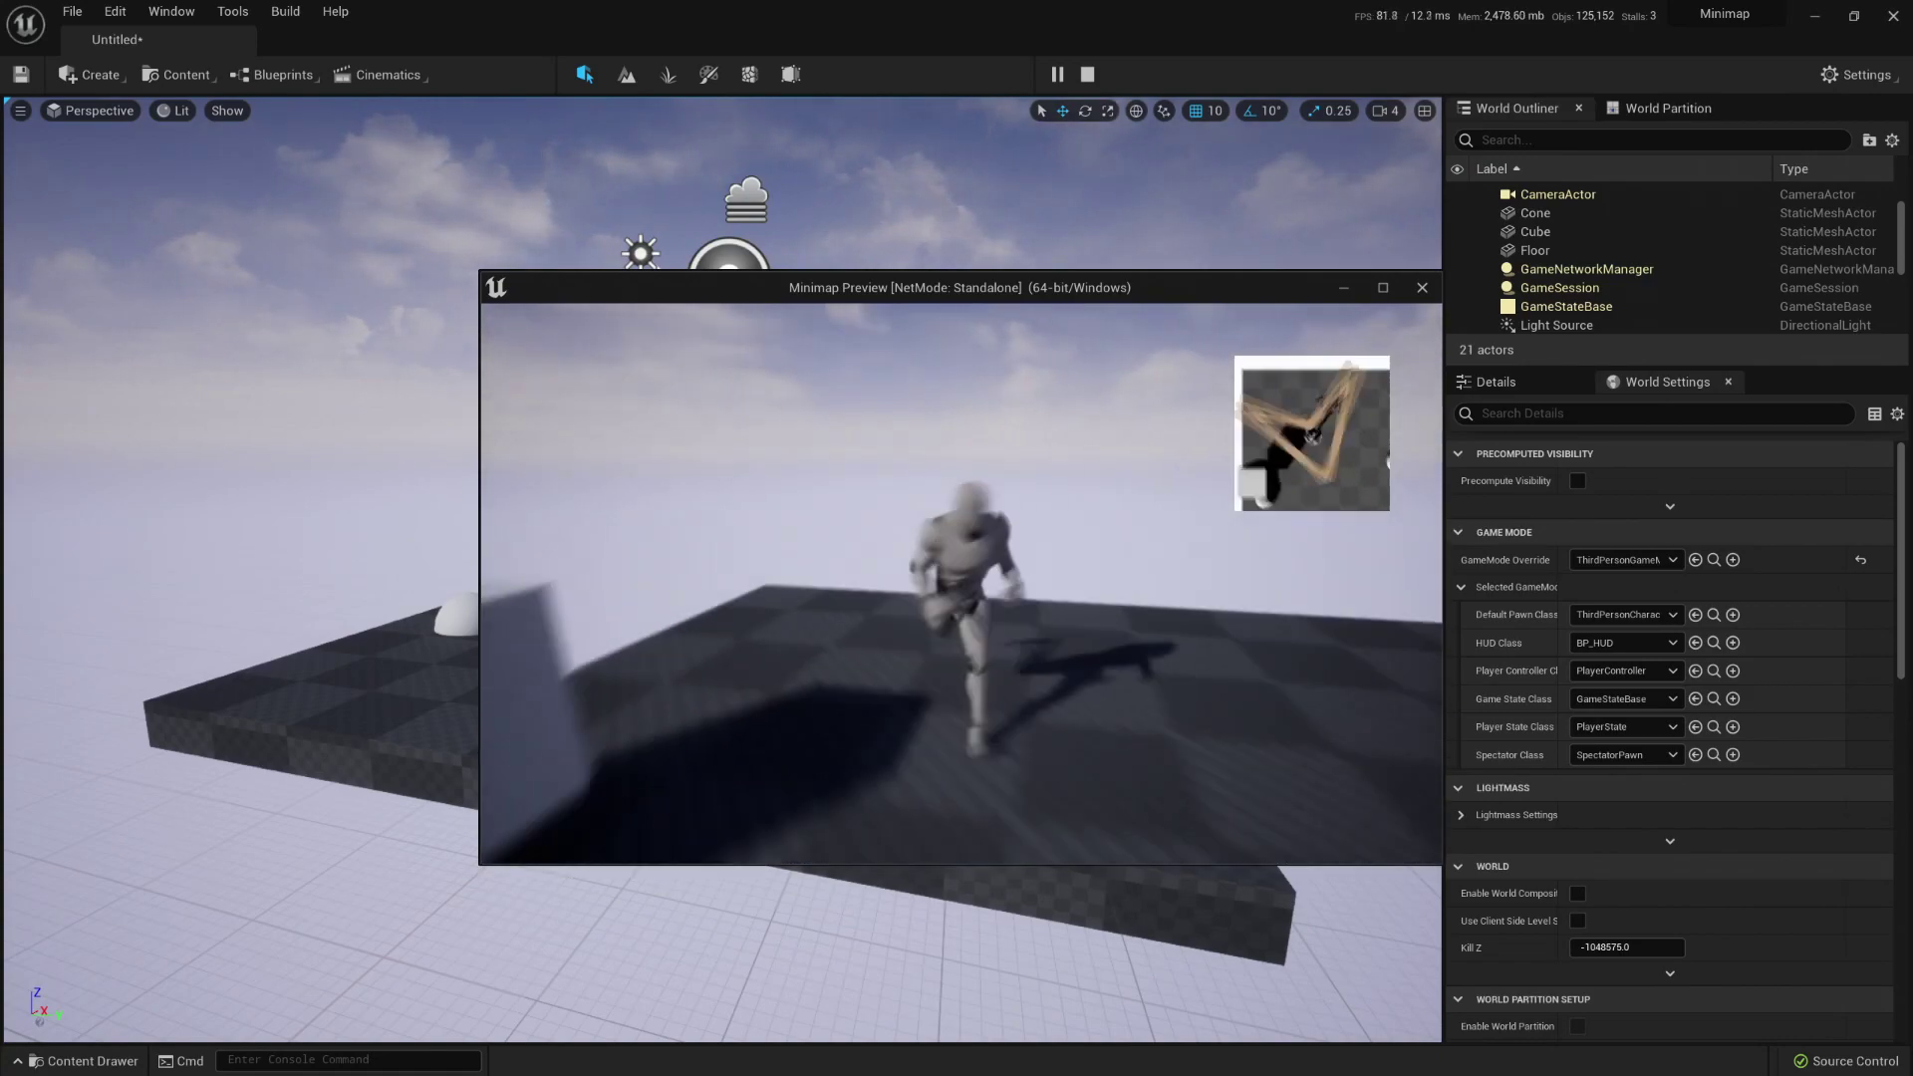
{"action": "key", "text": "a"}
{"action": "key", "text": "w"}
{"action": "key", "text": "Escape"}
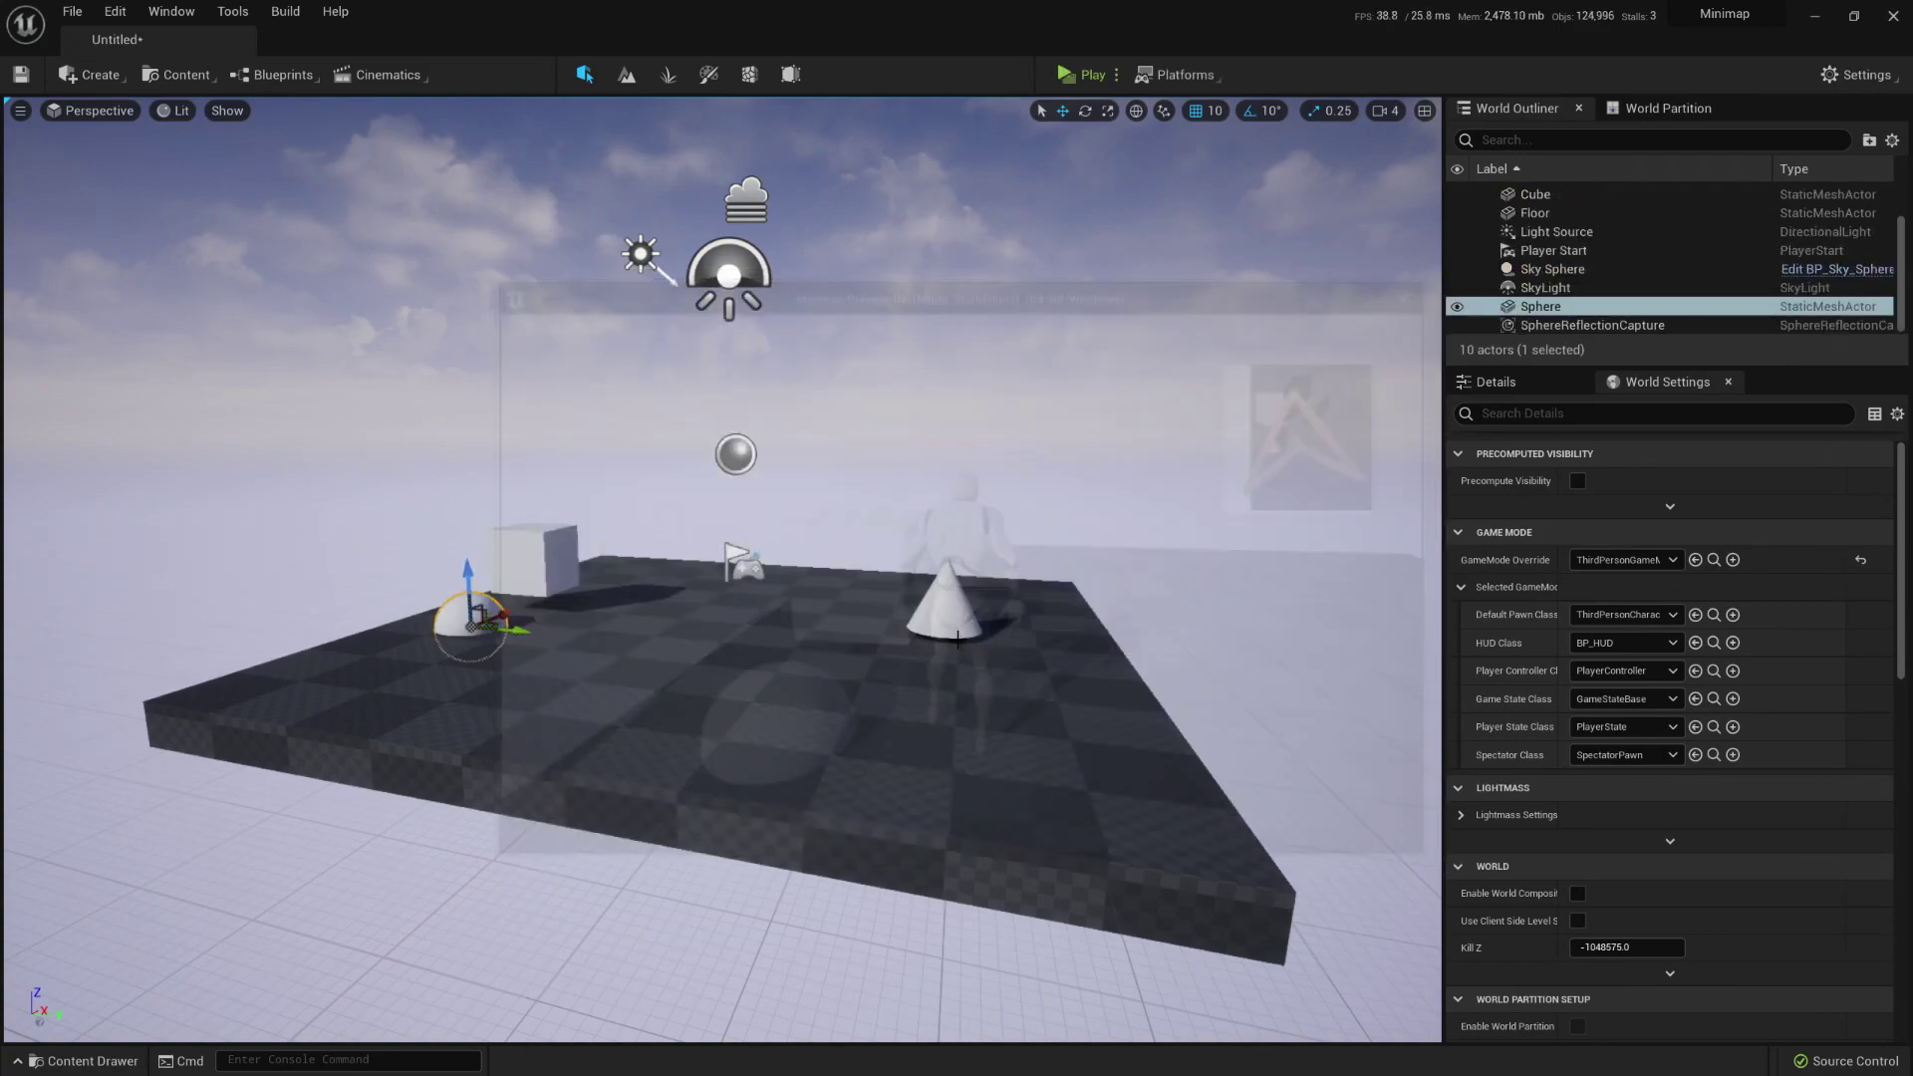
Step: Return to the ThirdPersonCharacter blueprint and set the SceneCaptureComponent2D's projection type to Orthographic
{"action": "key", "text": "alt+Tab"}
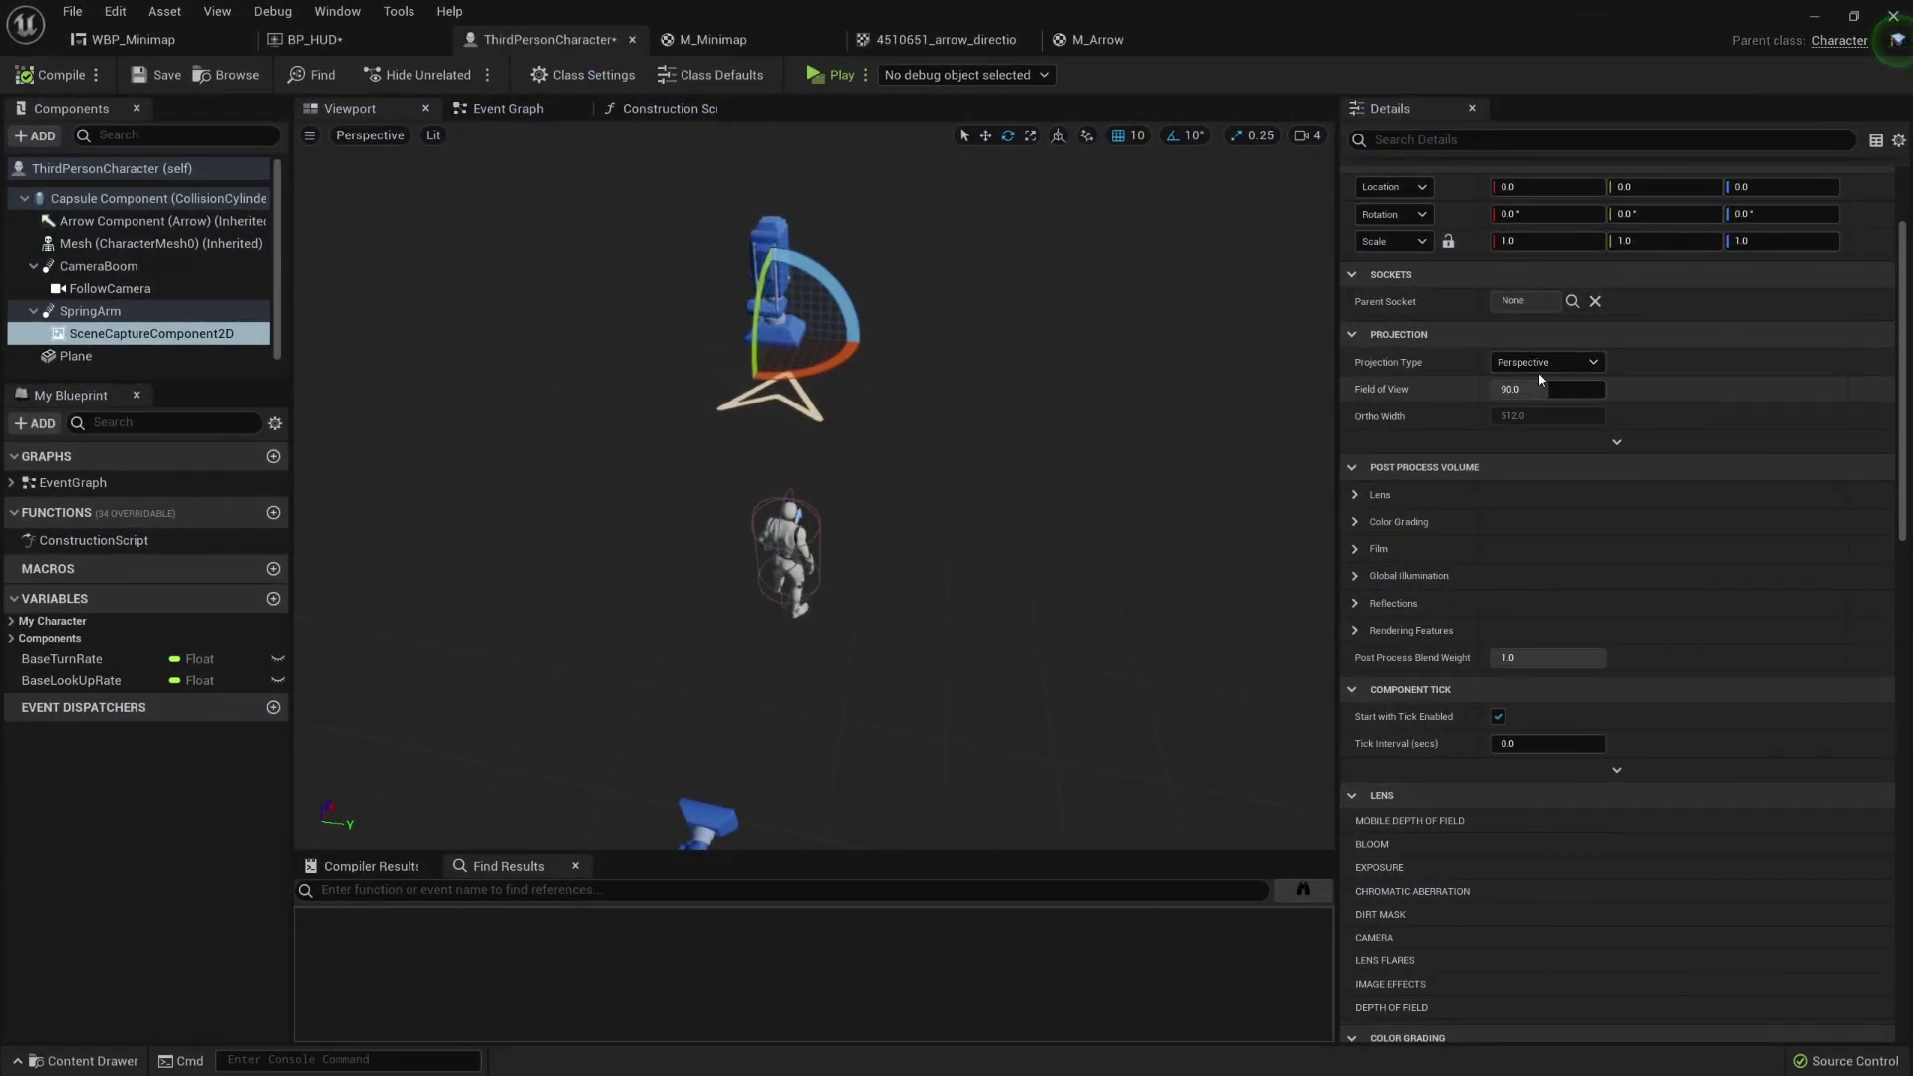
{"action": "left_click", "coordinate": [1543, 363]}
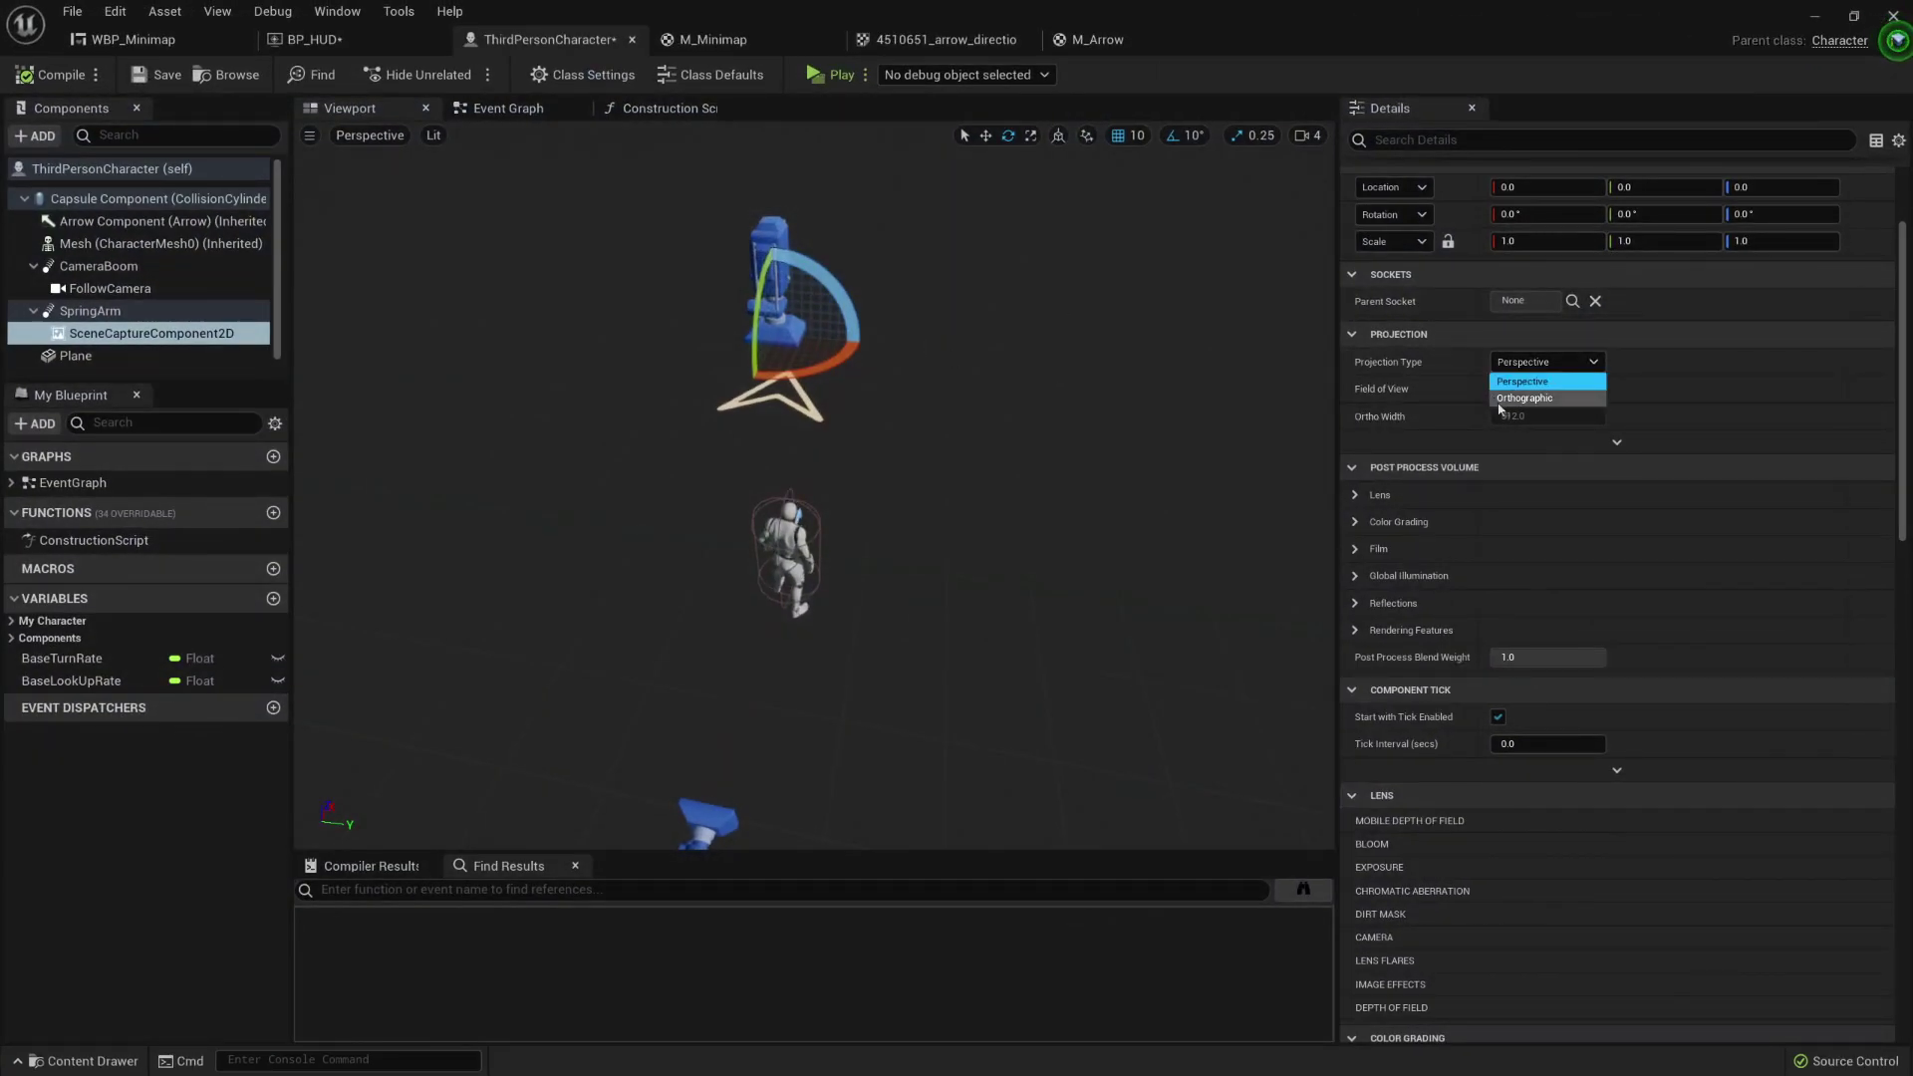
Step: Play-test the level, running around the cube, cone and sphere to examine the orthographic minimap
{"action": "left_click", "coordinate": [833, 75]}
{"action": "key", "text": "d"}
{"action": "key", "text": "s"}
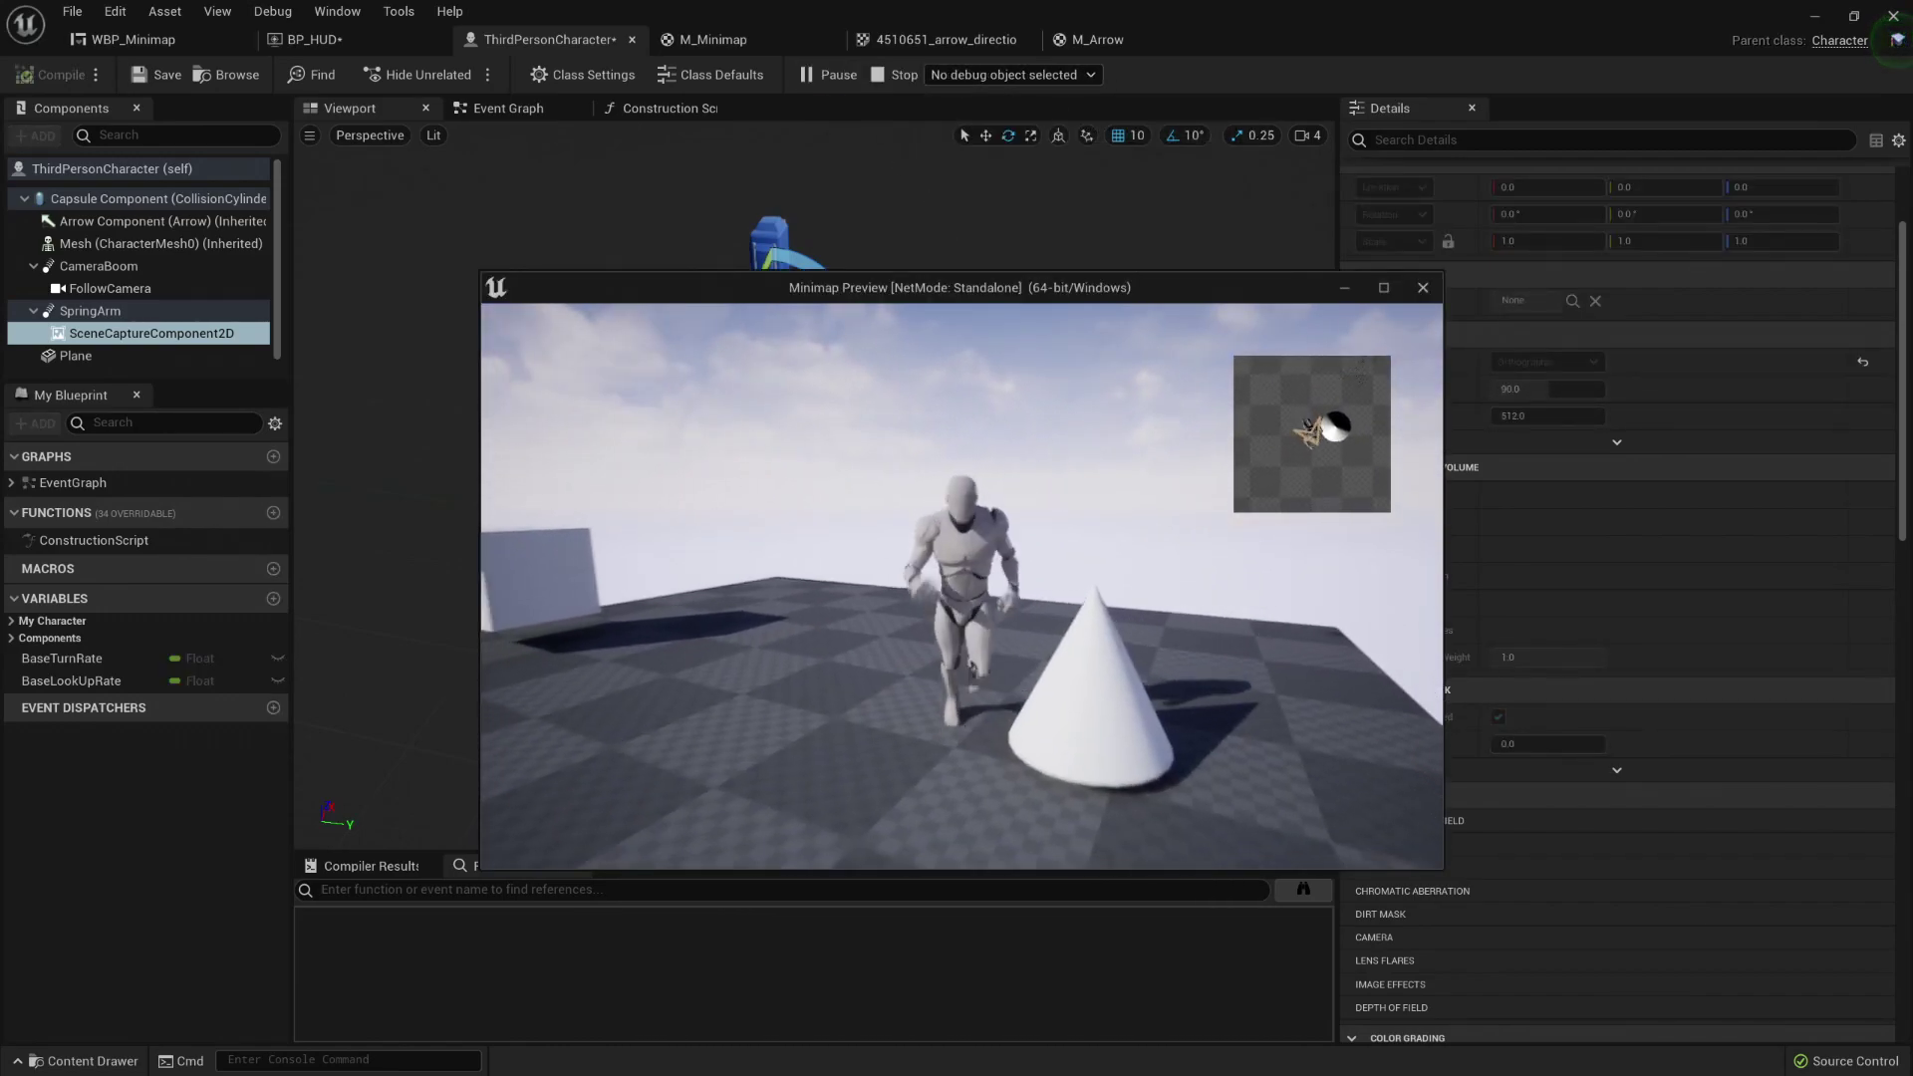
{"action": "key", "text": "a"}
{"action": "key", "text": "w"}
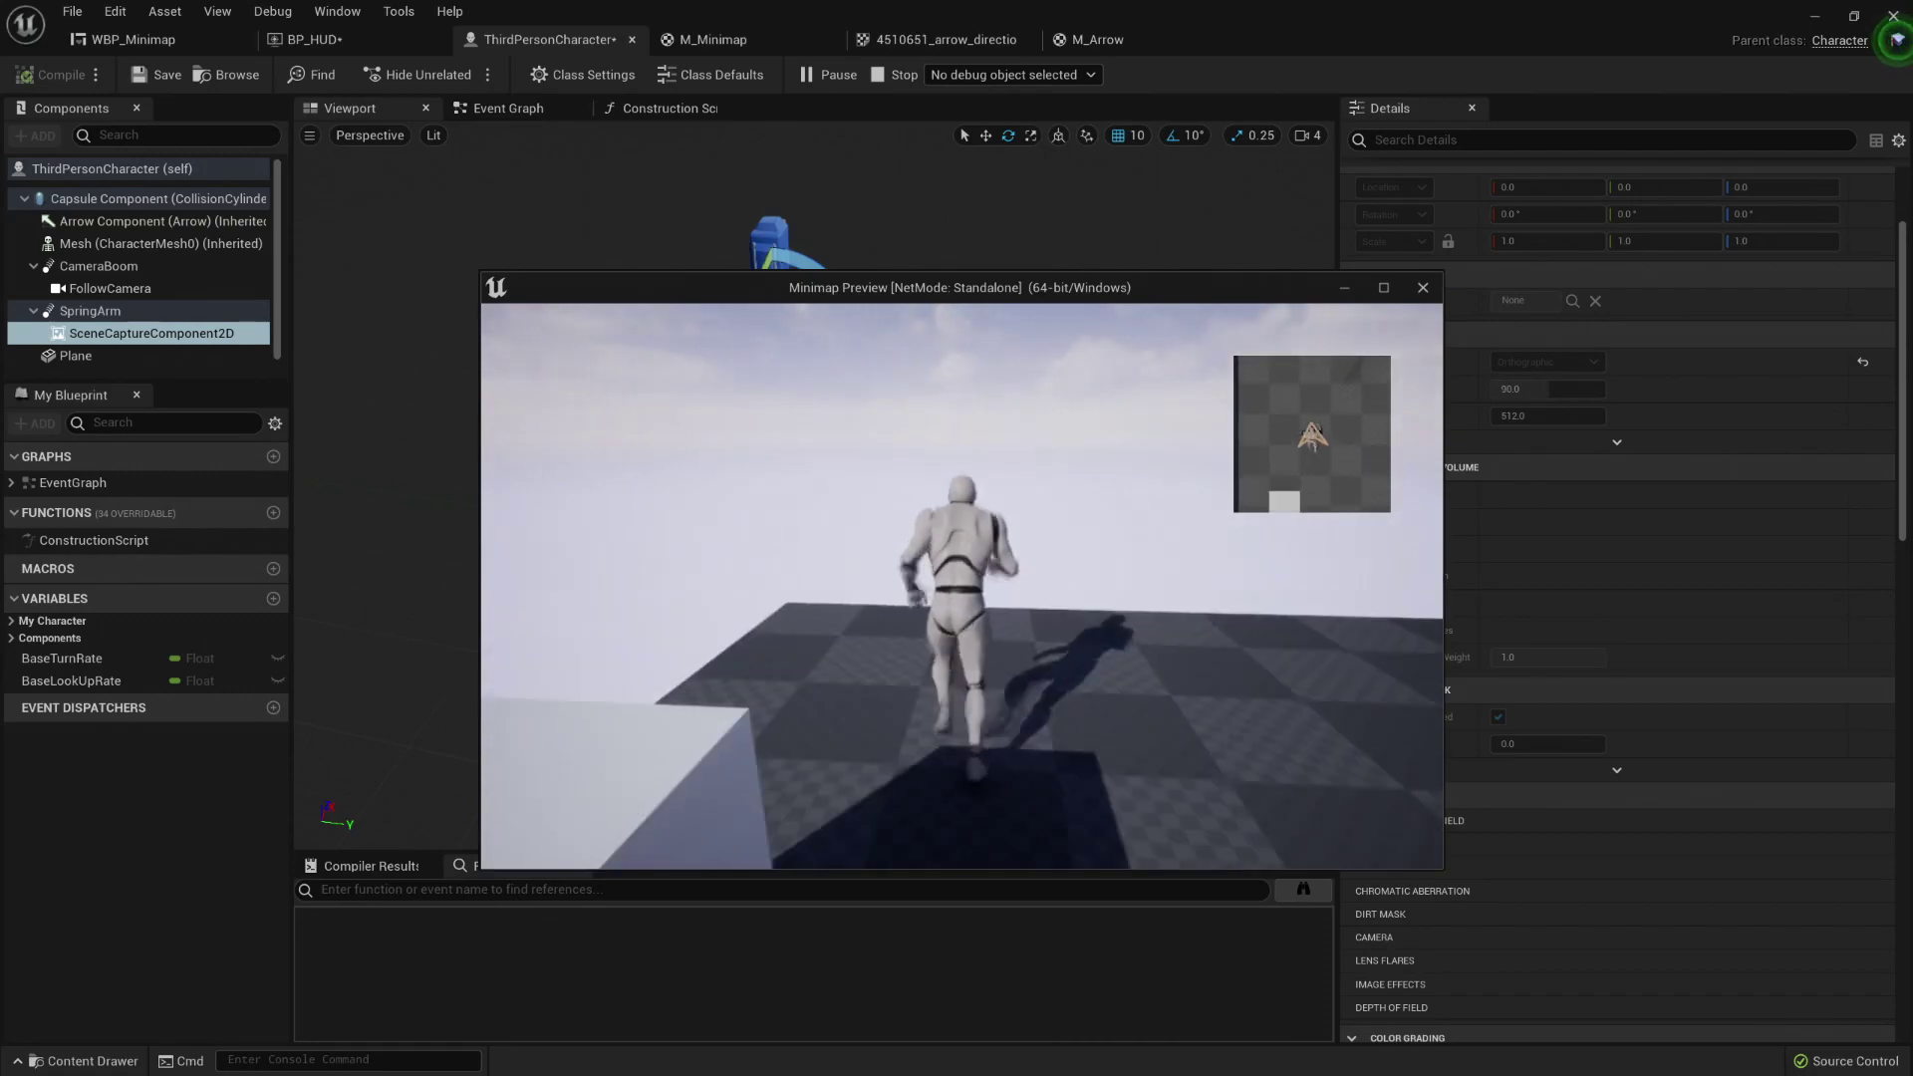
{"action": "key", "text": "d"}
{"action": "key", "text": "s"}
{"action": "key", "text": "a"}
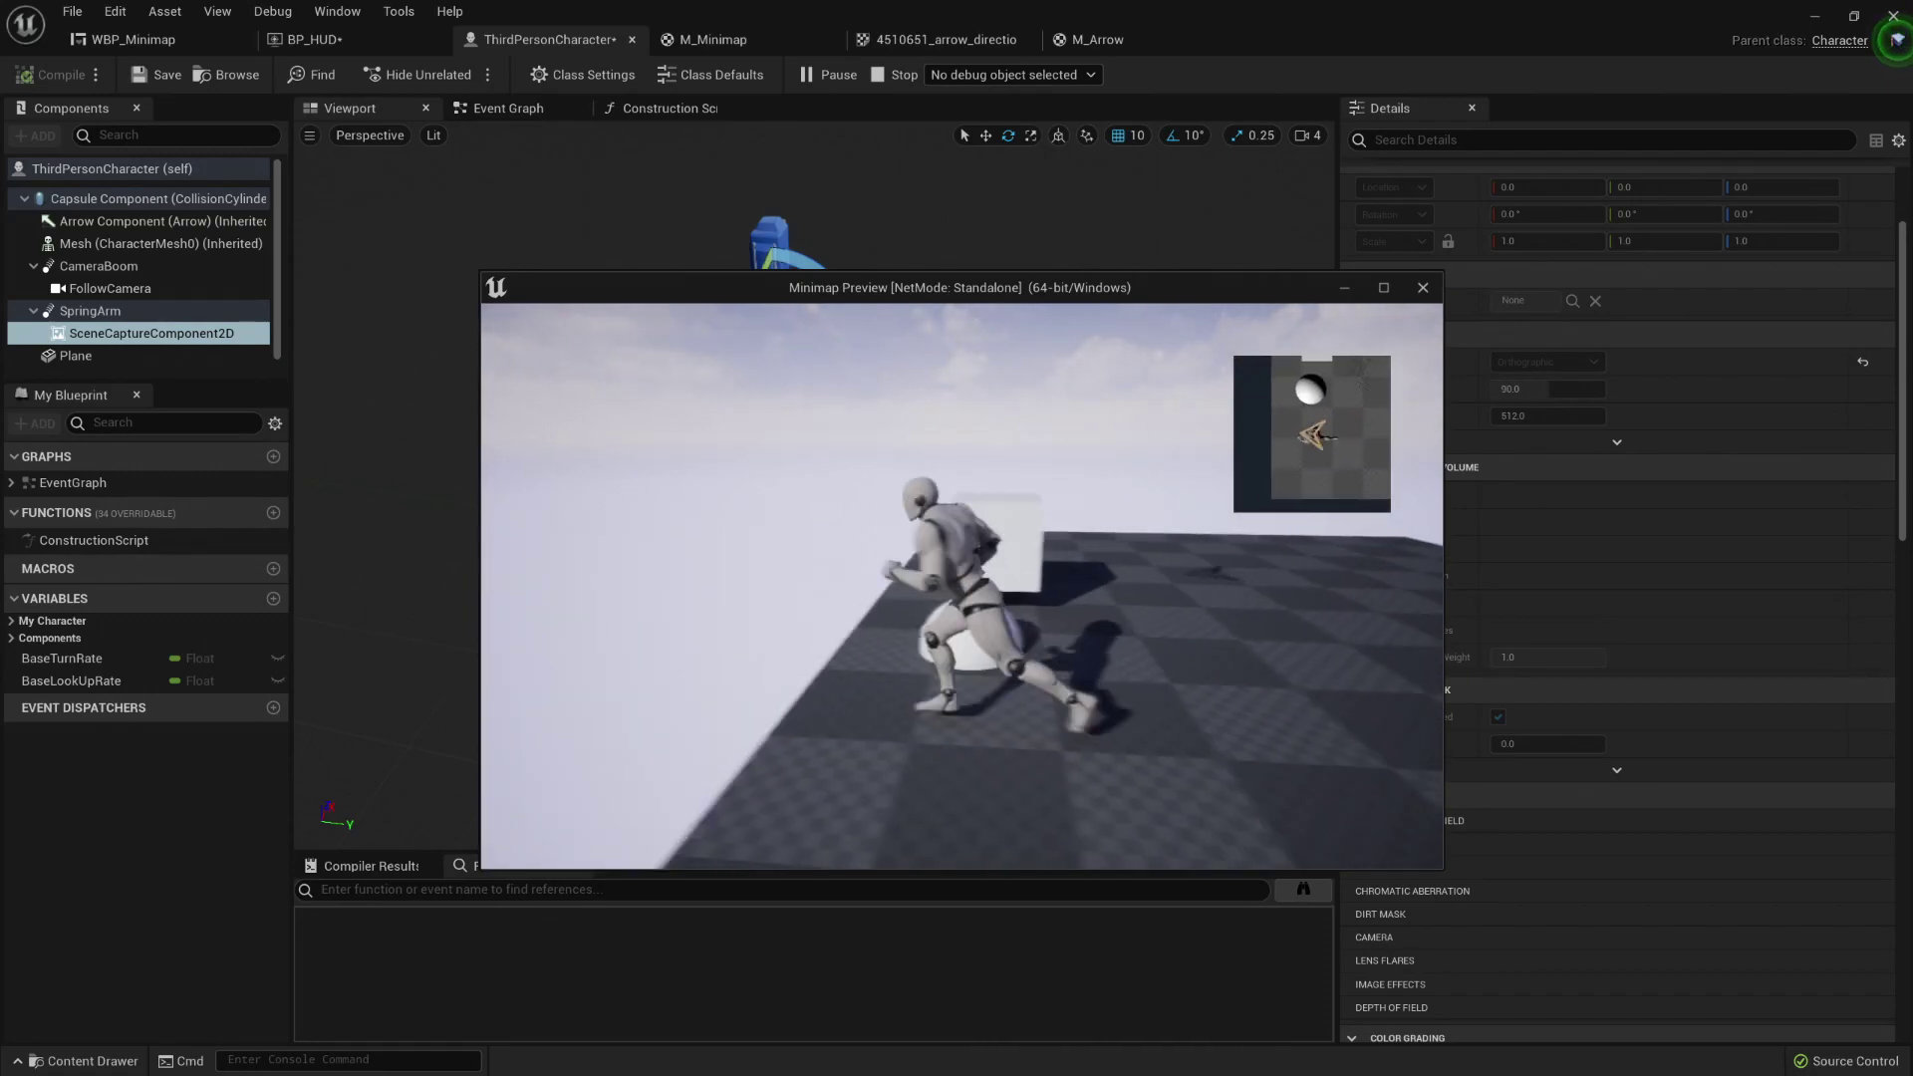
{"action": "key", "text": "w"}
{"action": "key", "text": "d"}
{"action": "key", "text": "s"}
{"action": "key", "text": "a"}
{"action": "key", "text": "d"}
{"action": "key", "text": "w"}
{"action": "key", "text": "a"}
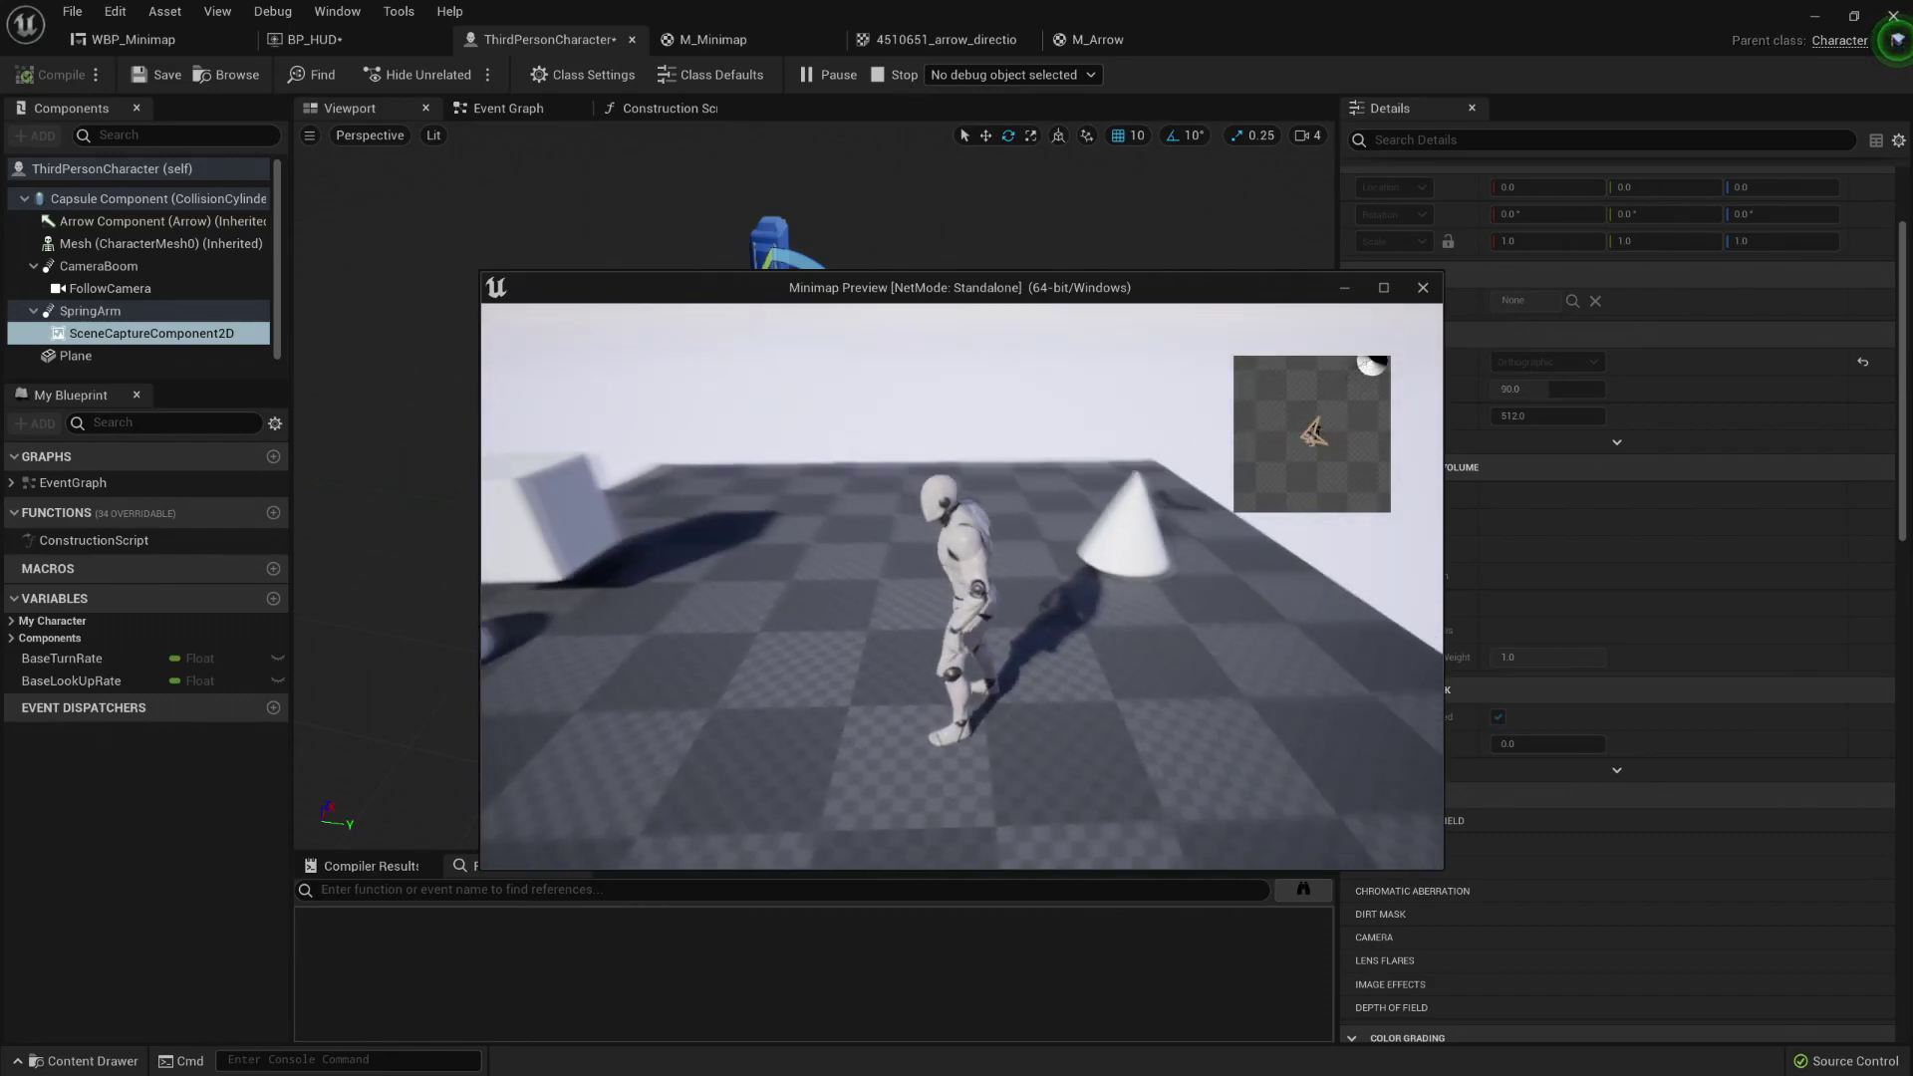
{"action": "key", "text": "a"}
{"action": "key", "text": "s"}
{"action": "key", "text": "w"}
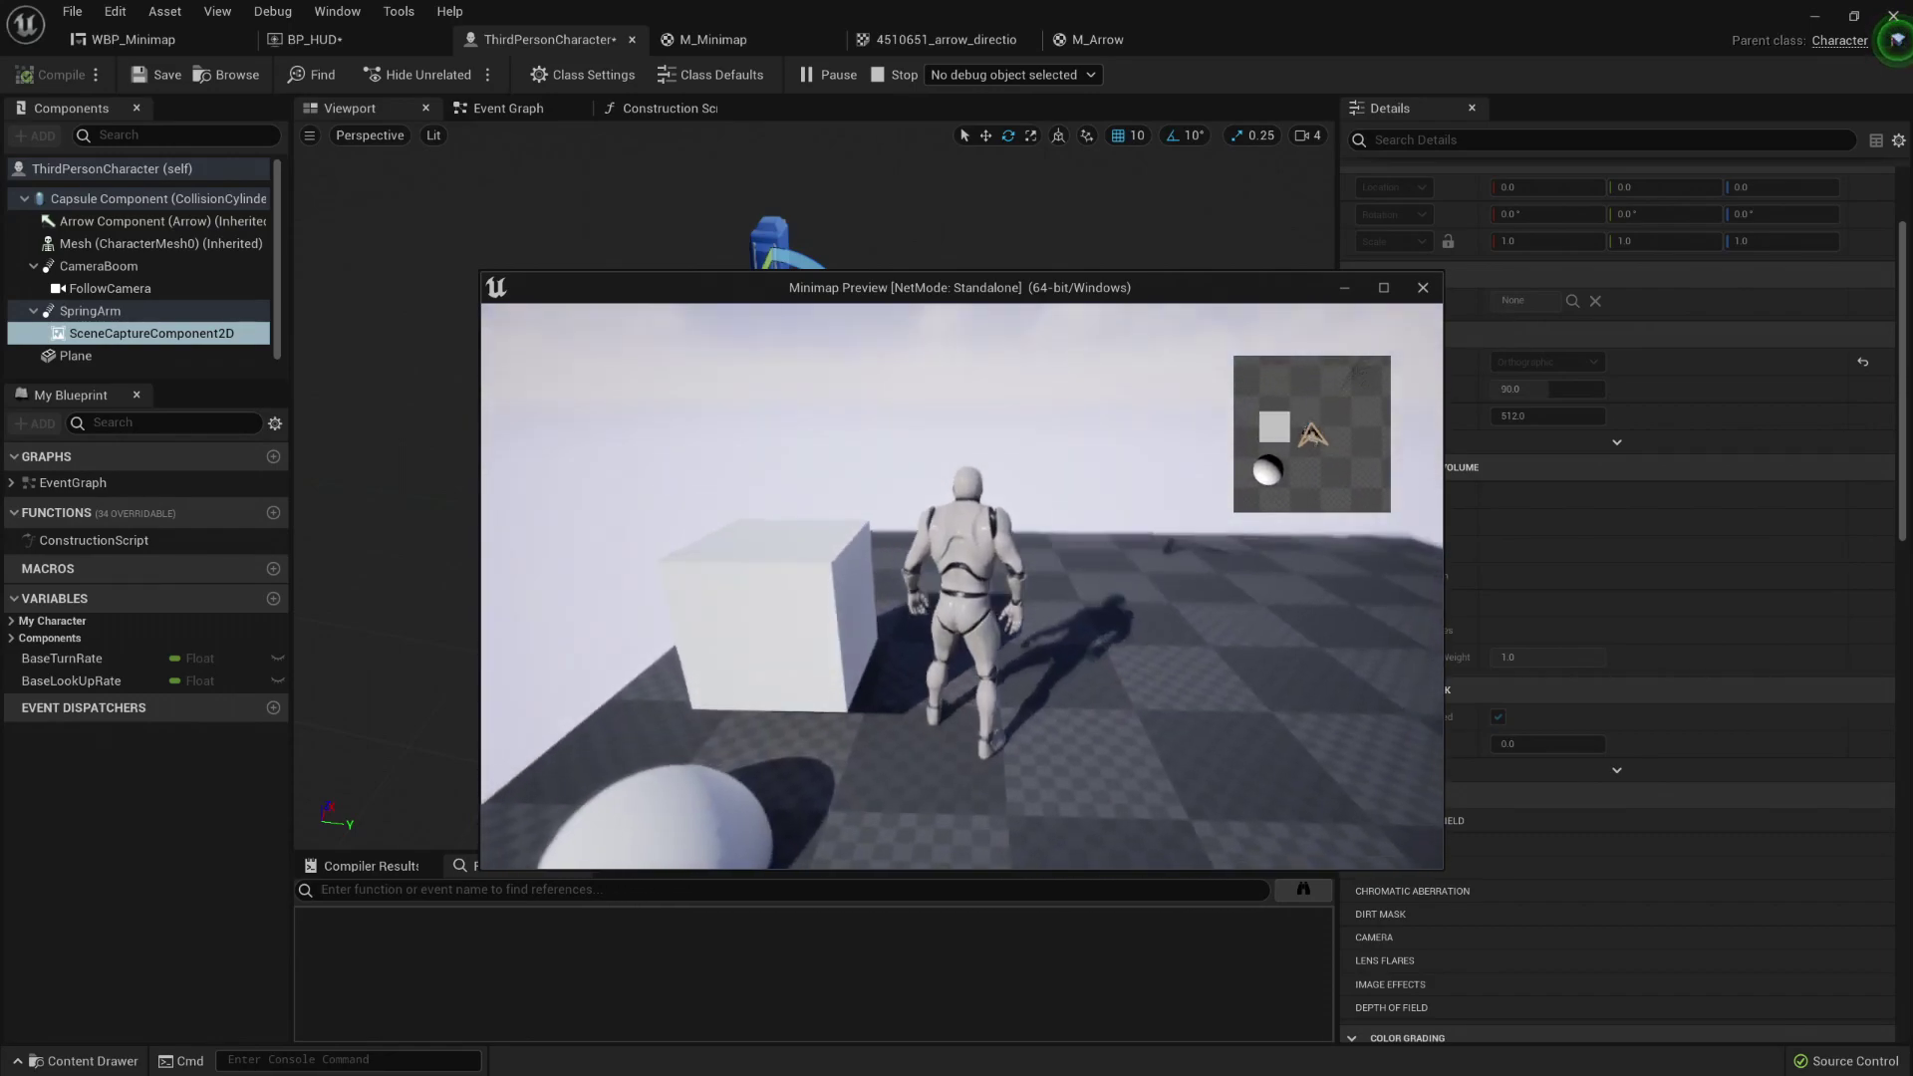
{"action": "key", "text": "d"}
{"action": "key", "text": "s"}
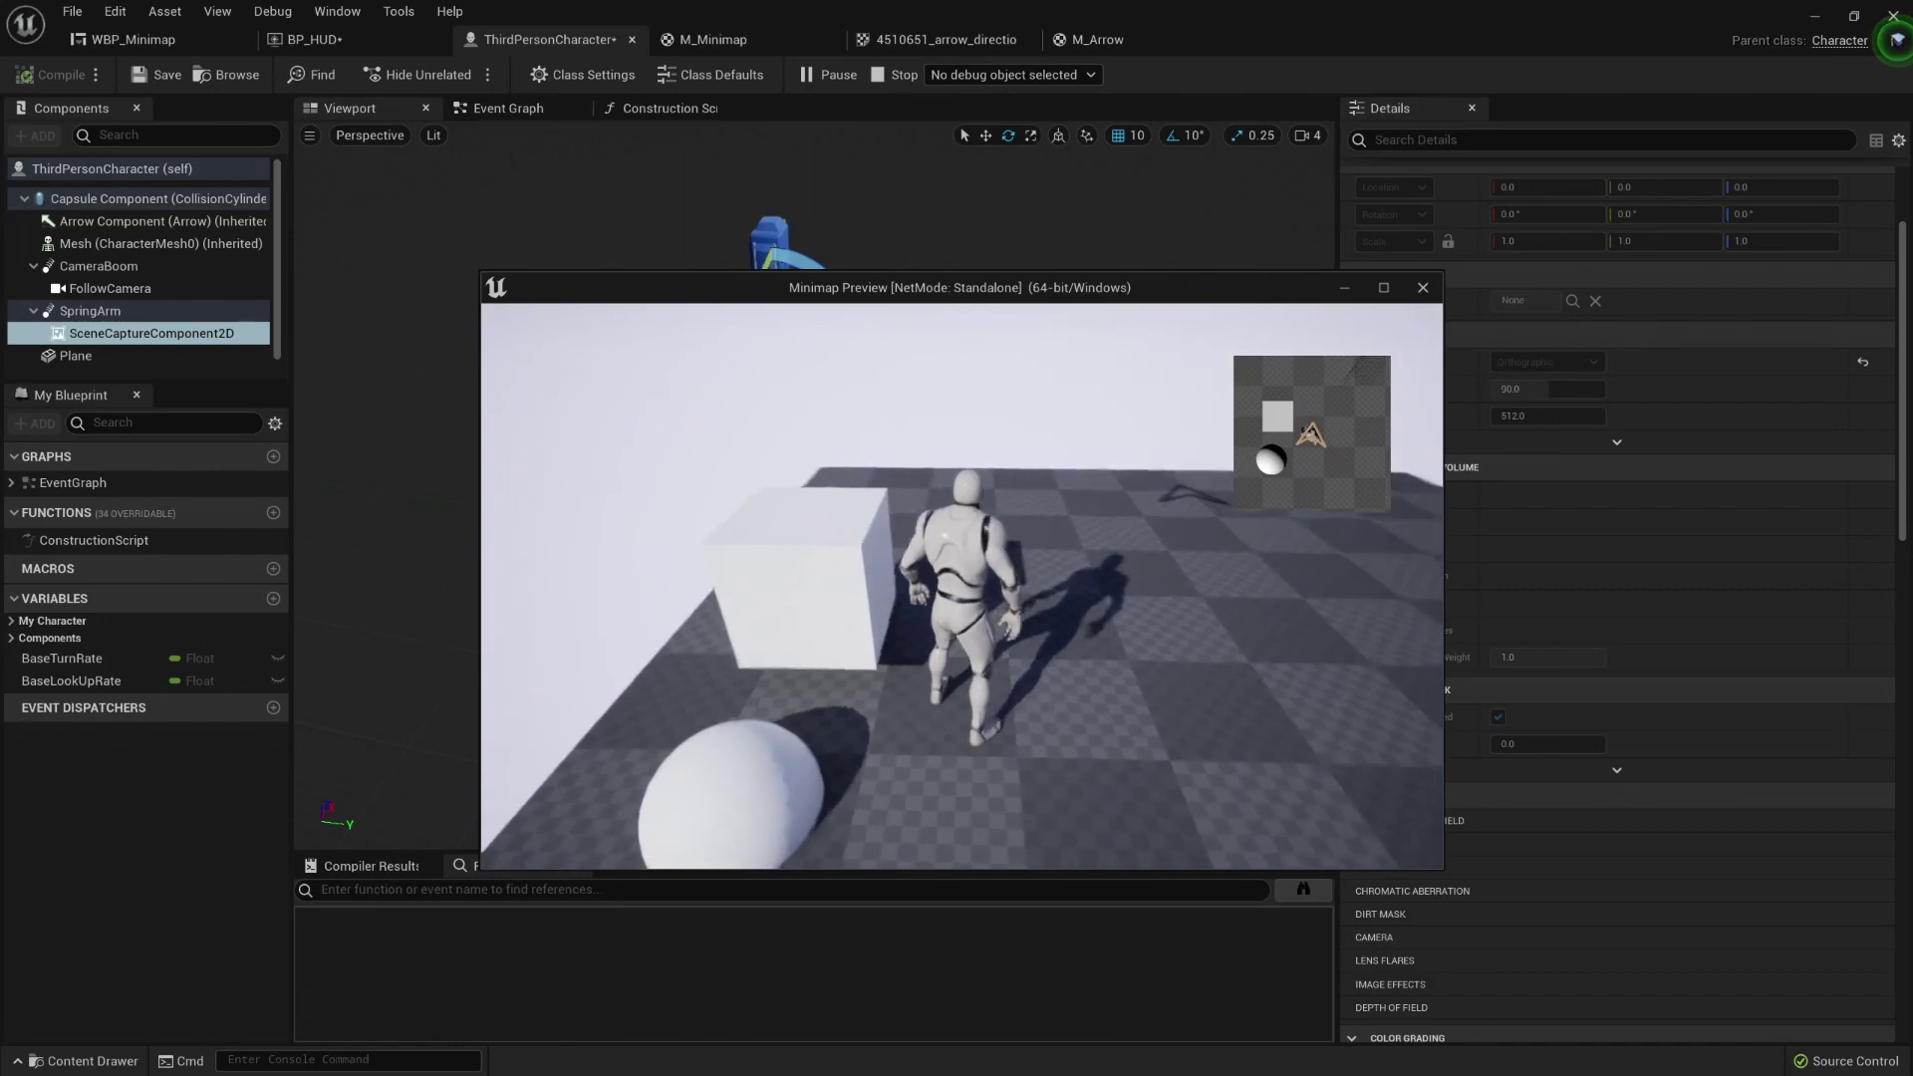
{"action": "key", "text": "w"}
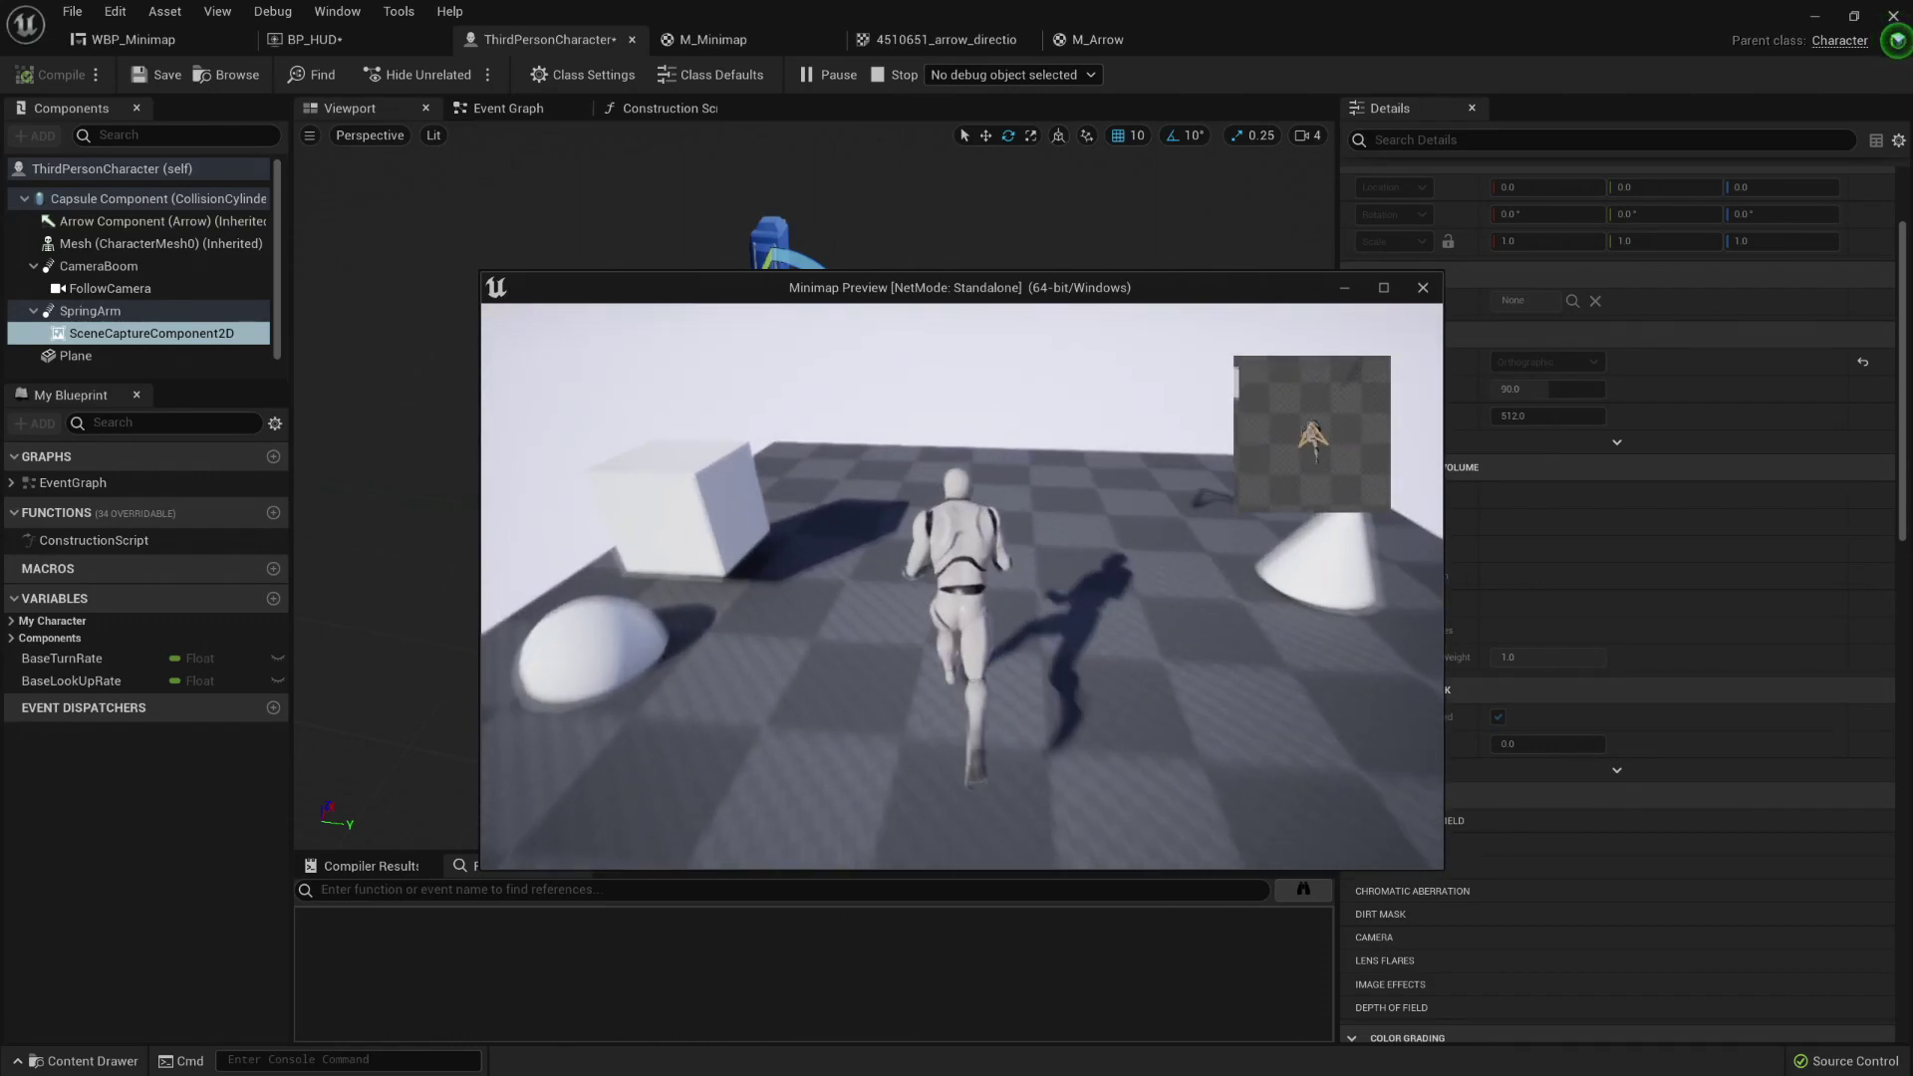
{"action": "key", "text": "Escape"}
Step: Set the scene capture's Ortho Width to 1000 and play-test how much of the floor the minimap covers
{"action": "left_click", "coordinate": [1507, 416]}
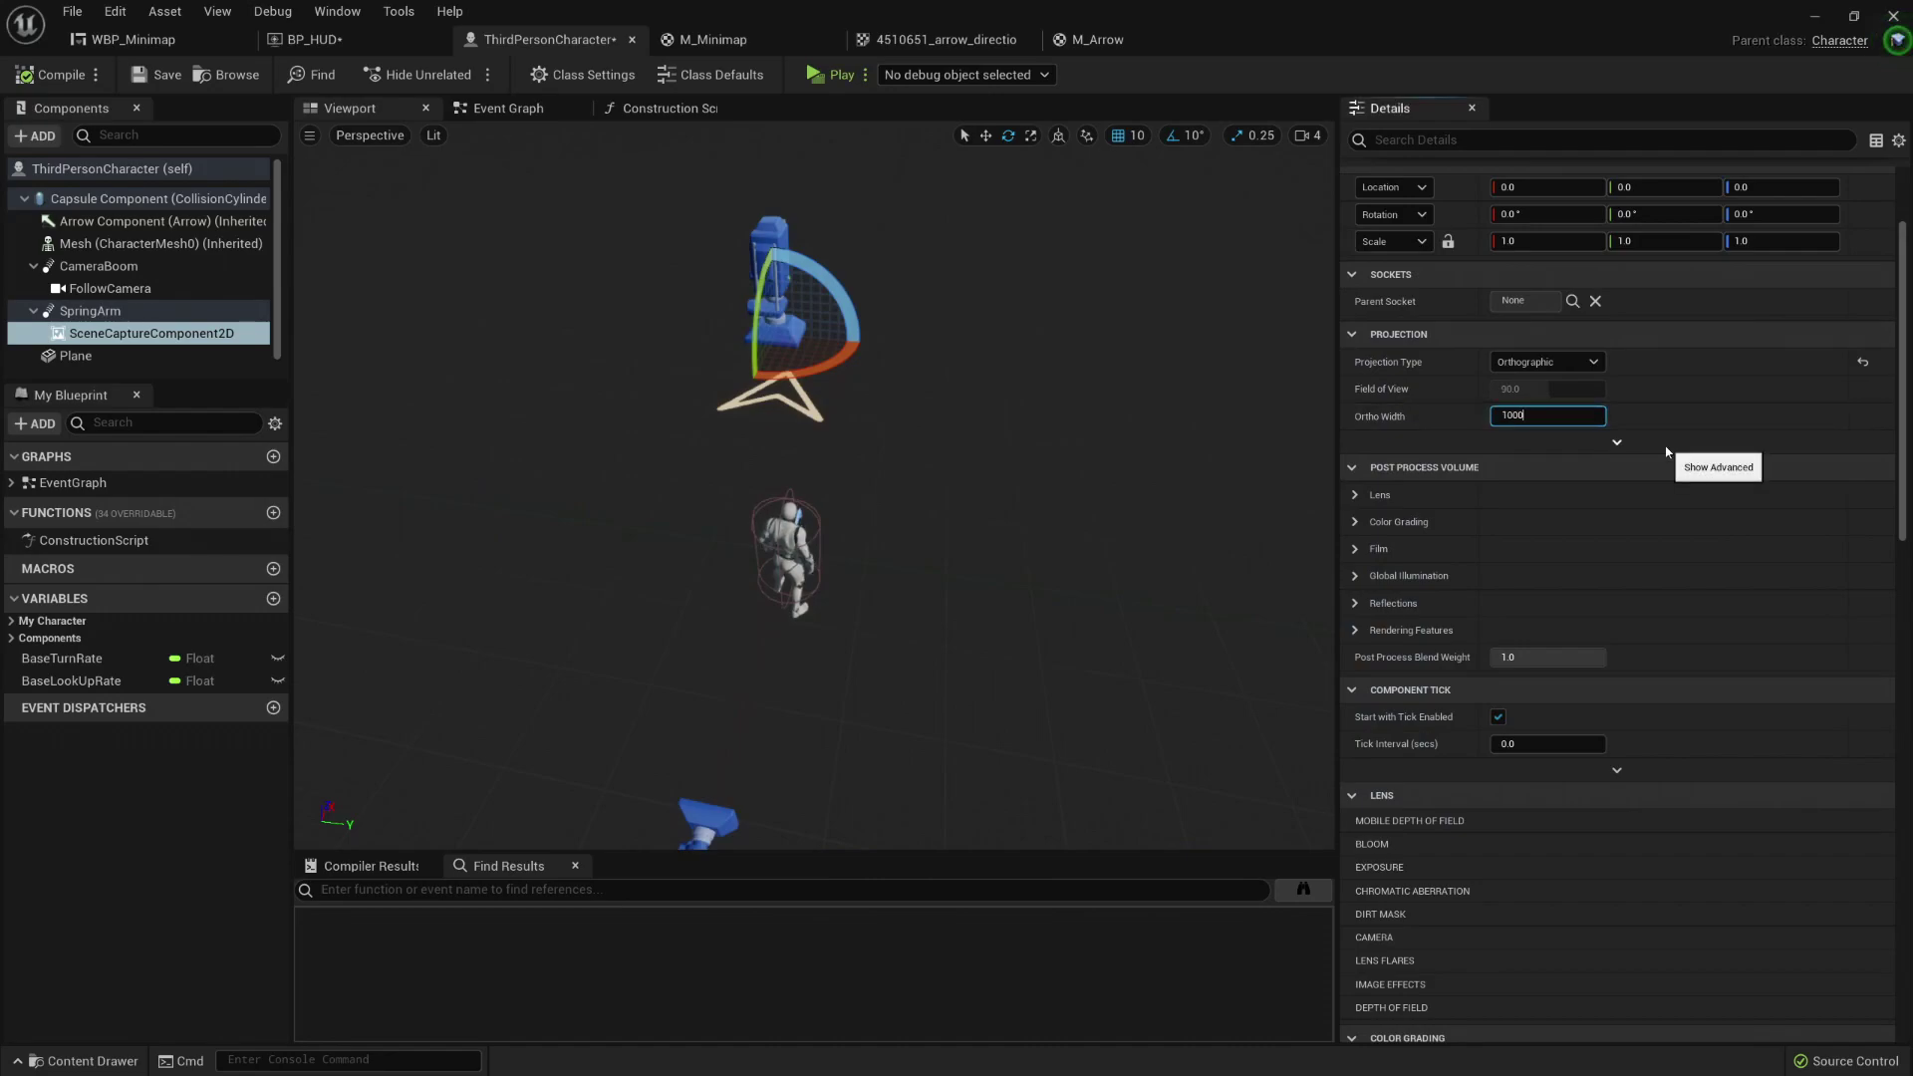
{"action": "left_click", "coordinate": [831, 80]}
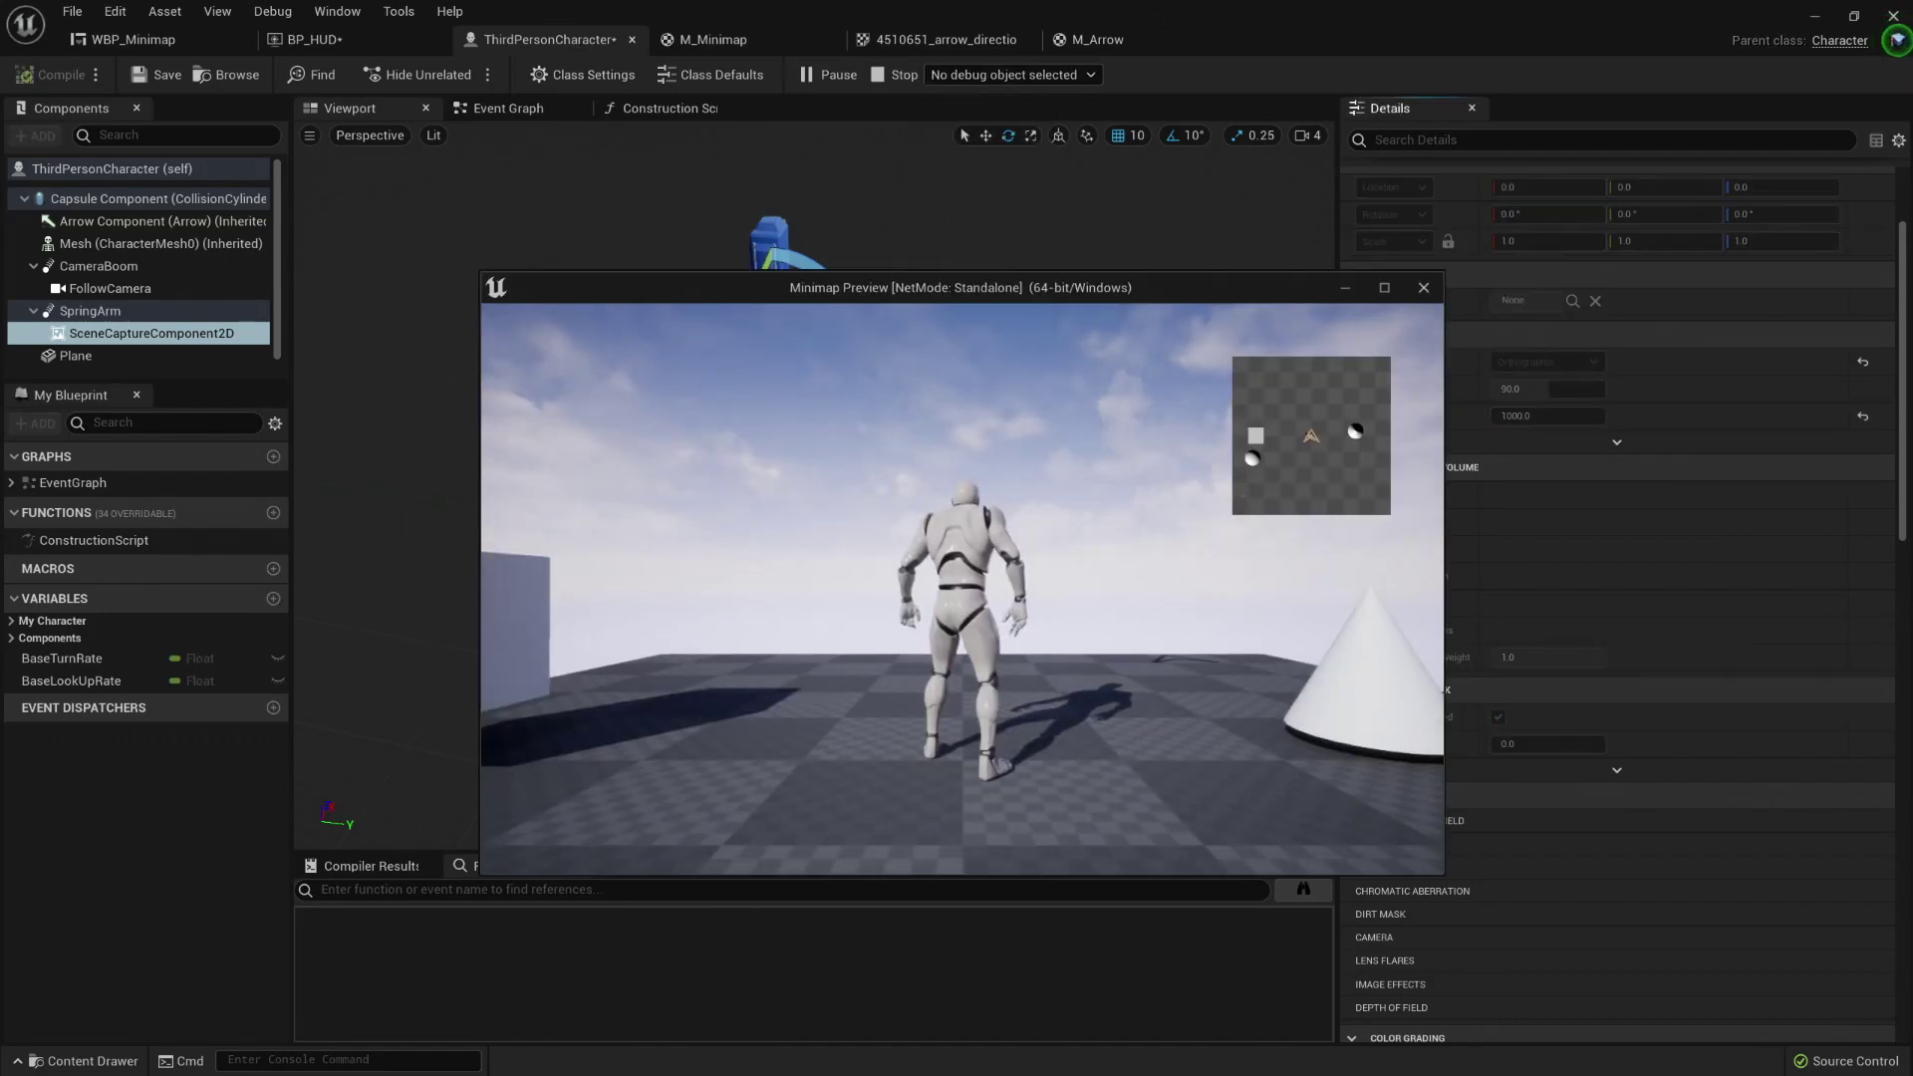
{"action": "key", "text": "s"}
{"action": "key", "text": "a"}
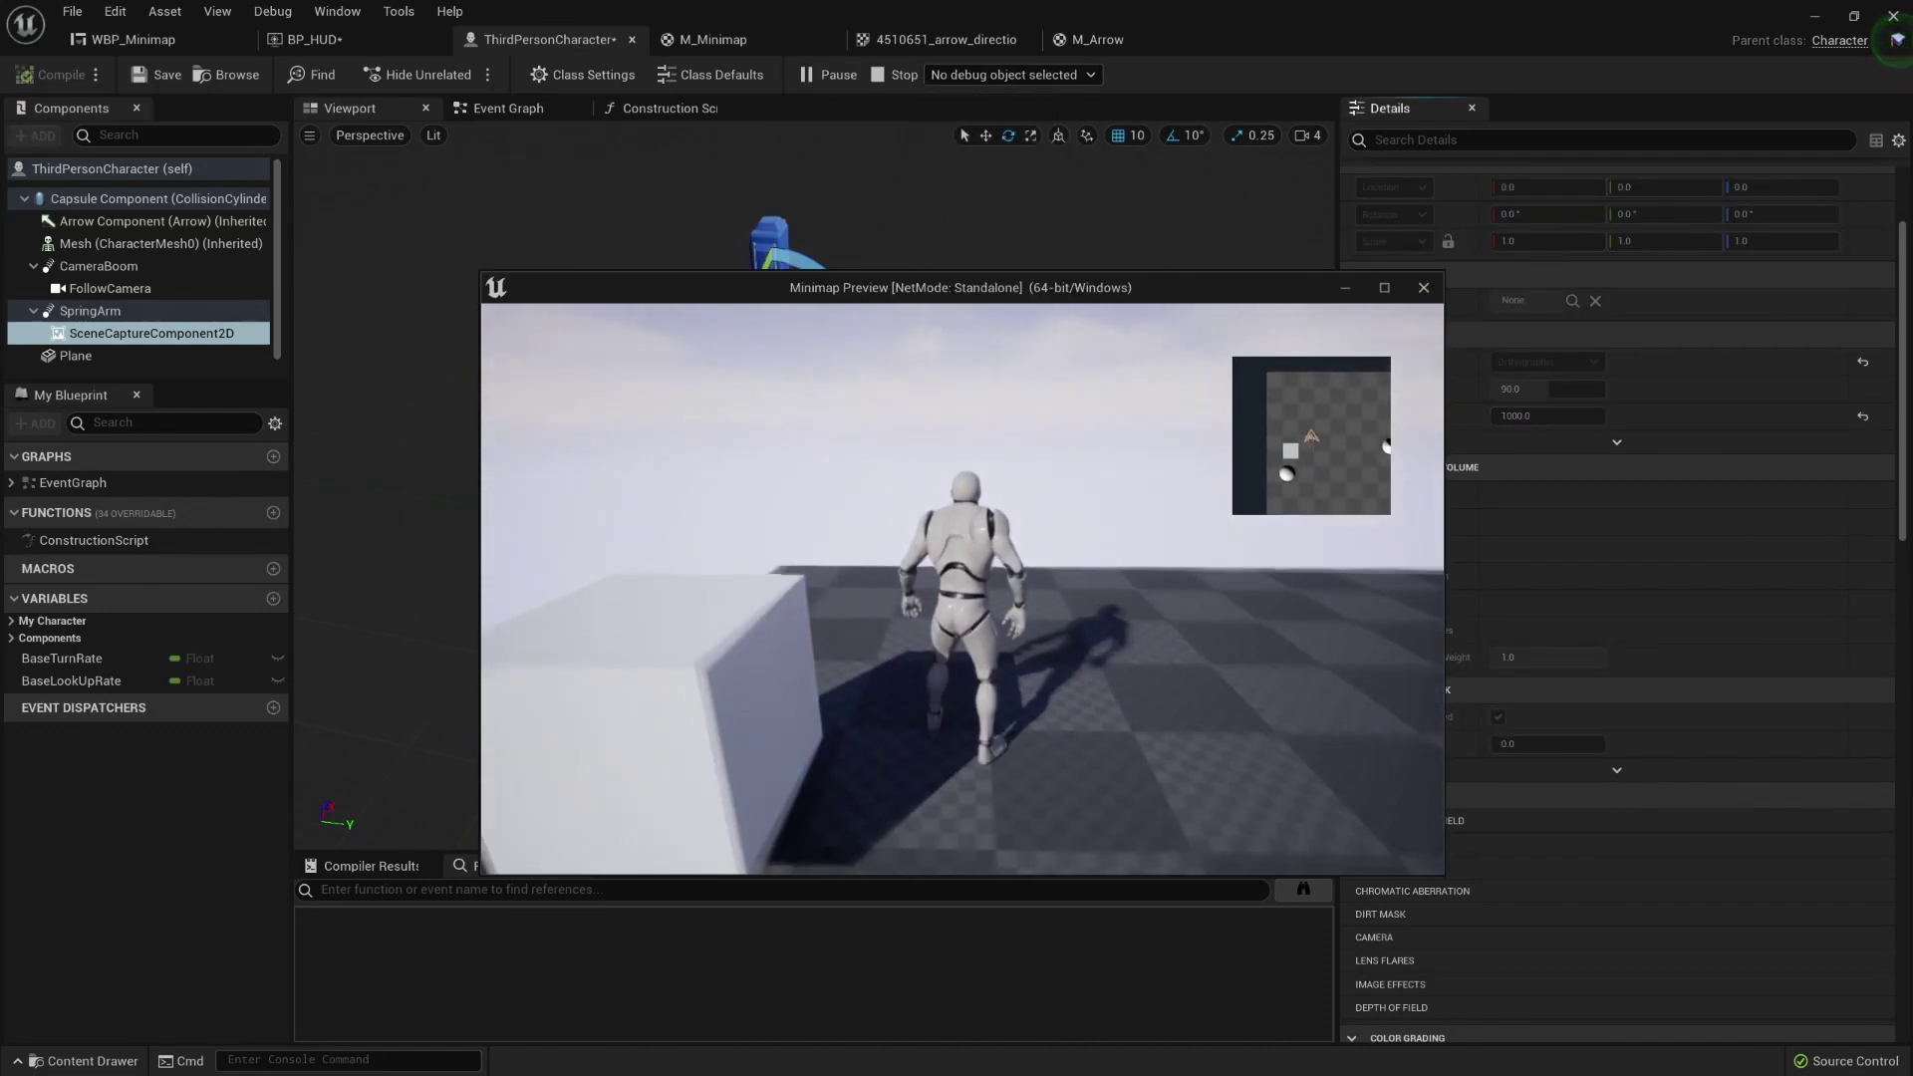
{"action": "key", "text": "s"}
{"action": "key", "text": "w"}
{"action": "key", "text": "s"}
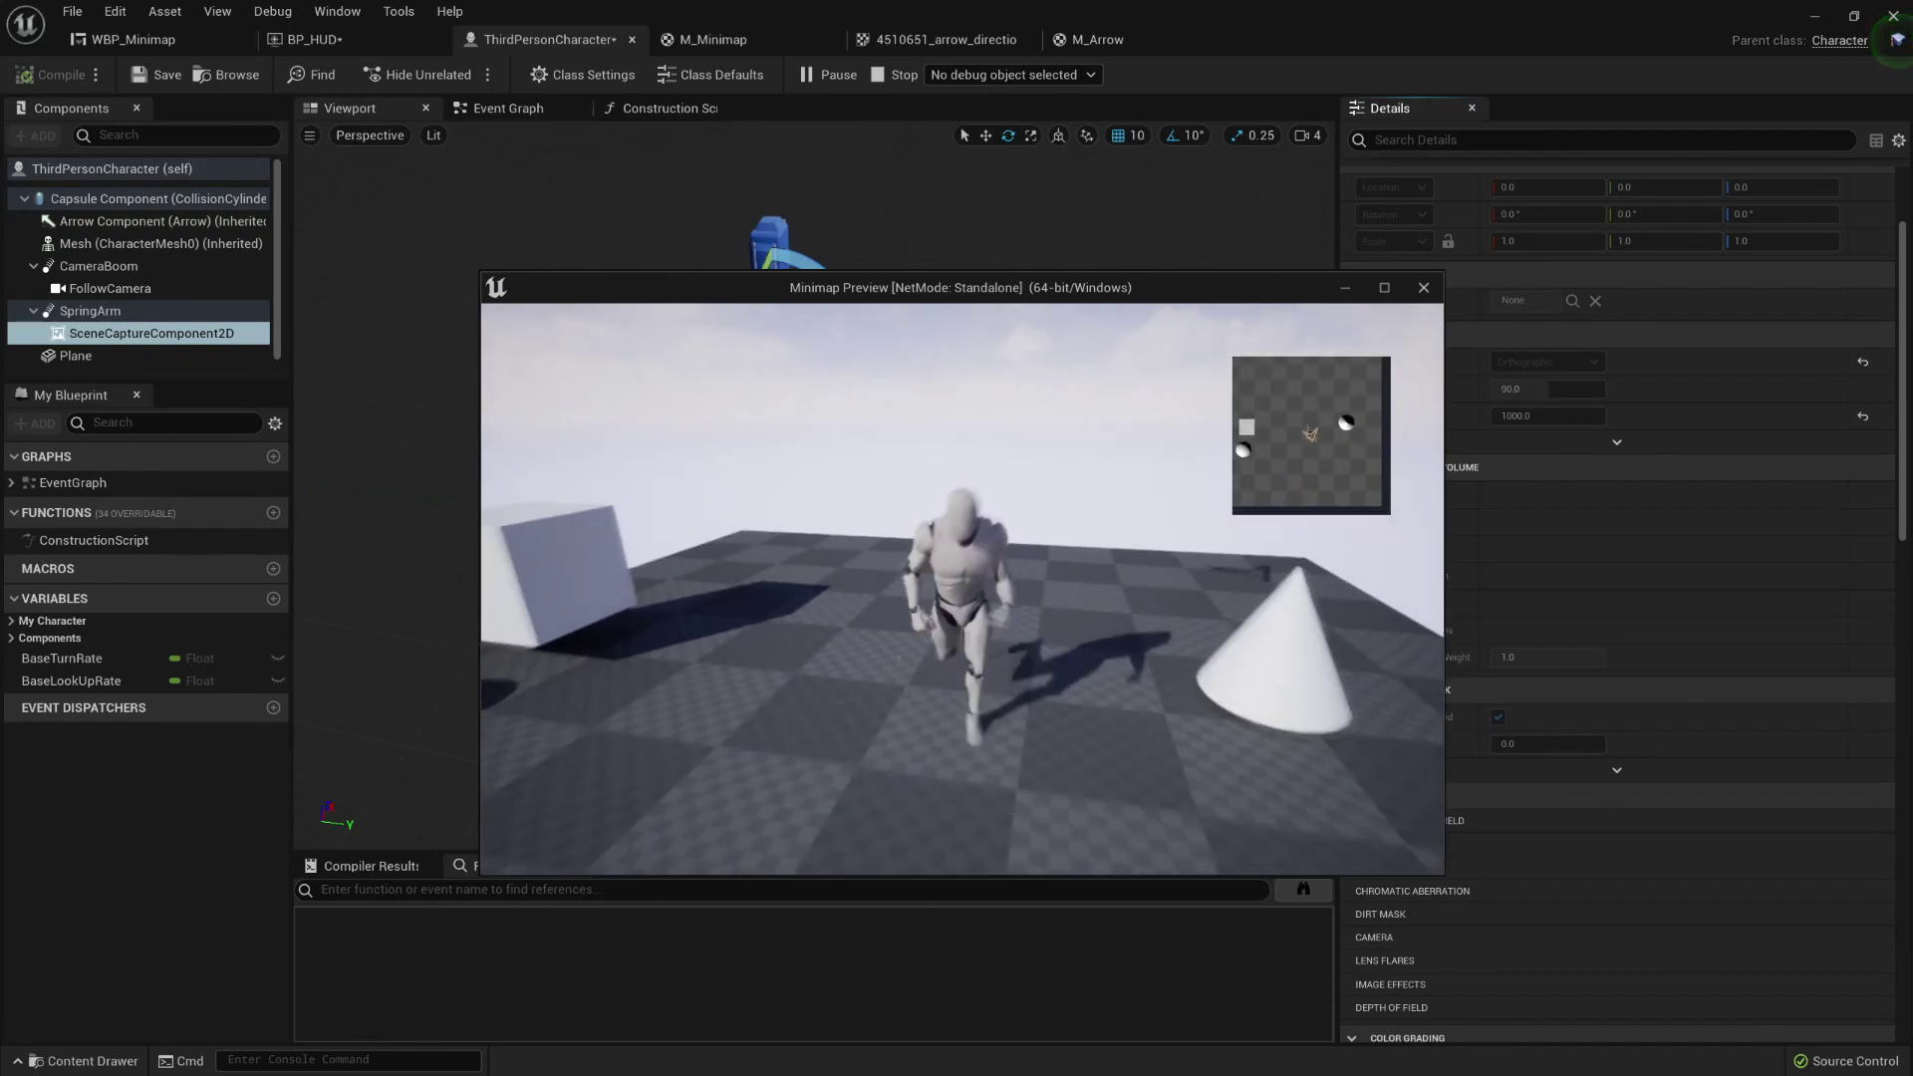
{"action": "key", "text": "a"}
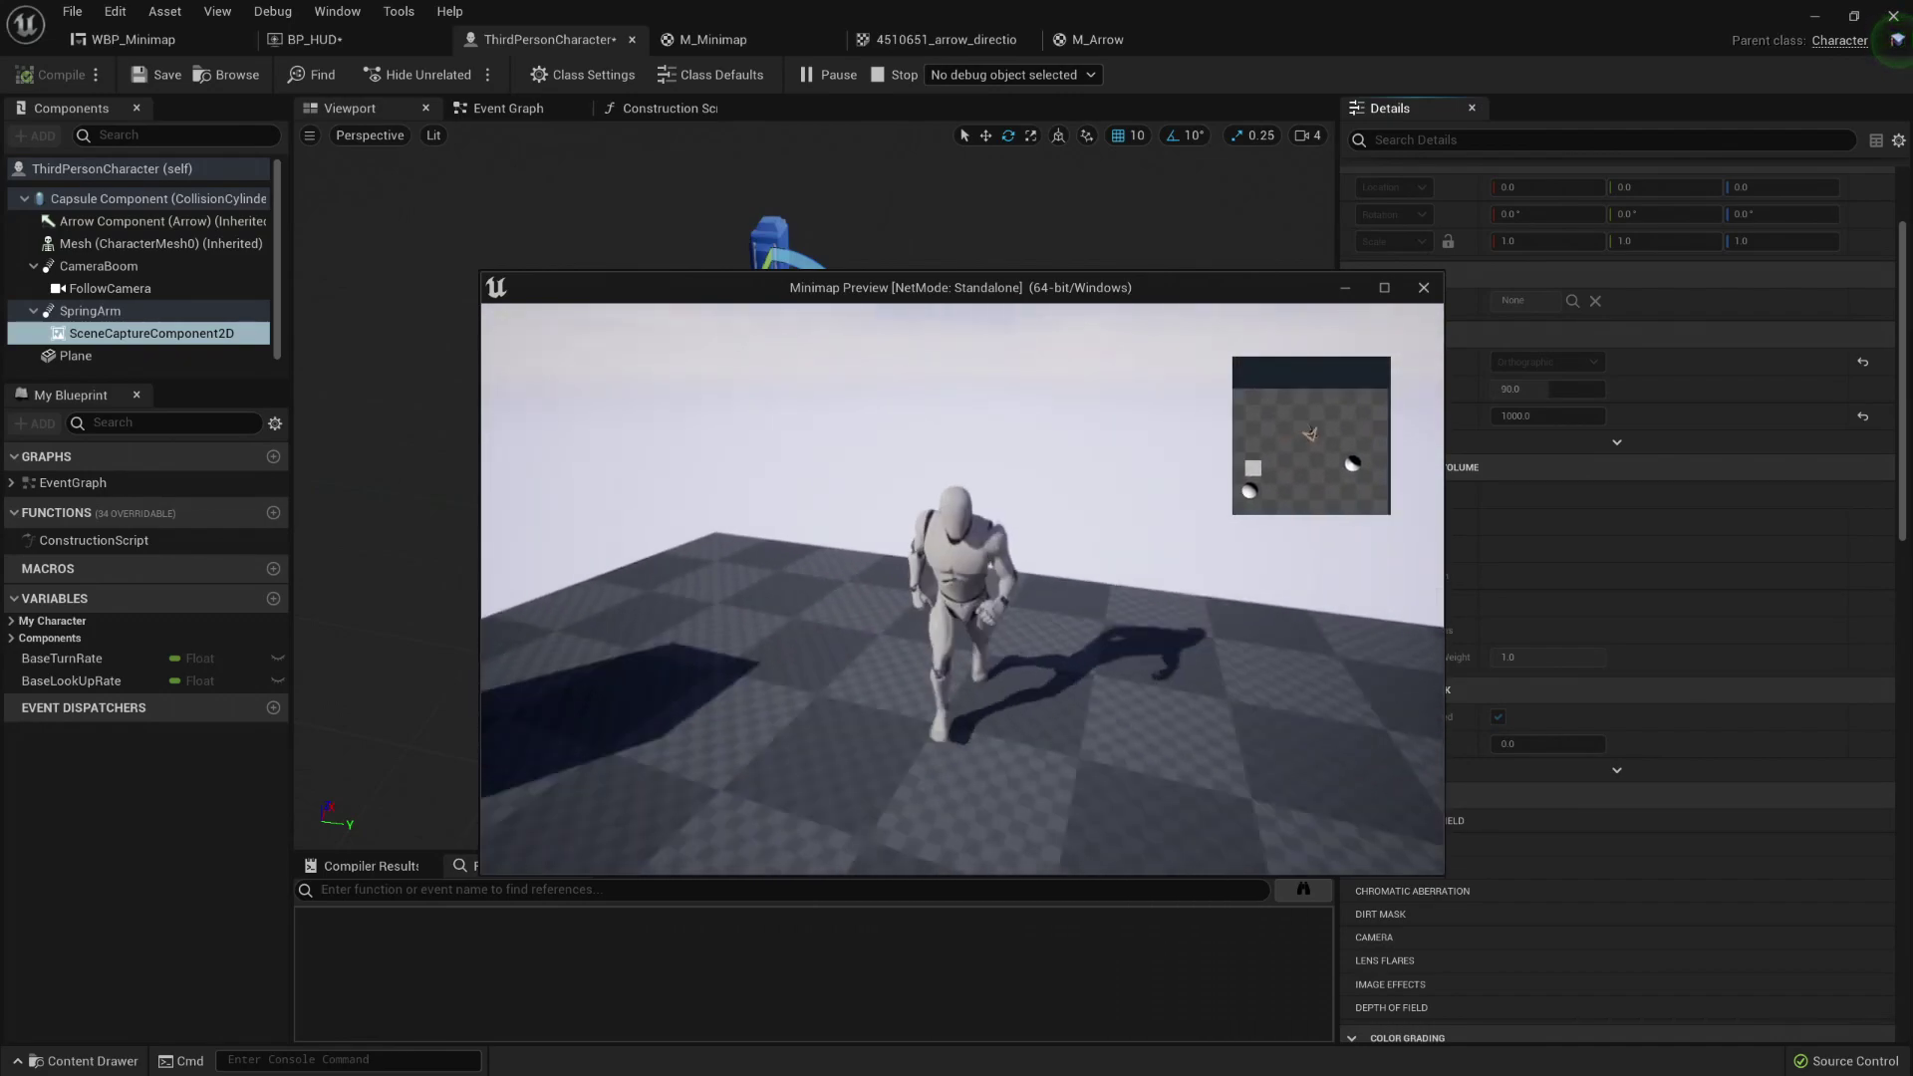
{"action": "key", "text": "Escape"}
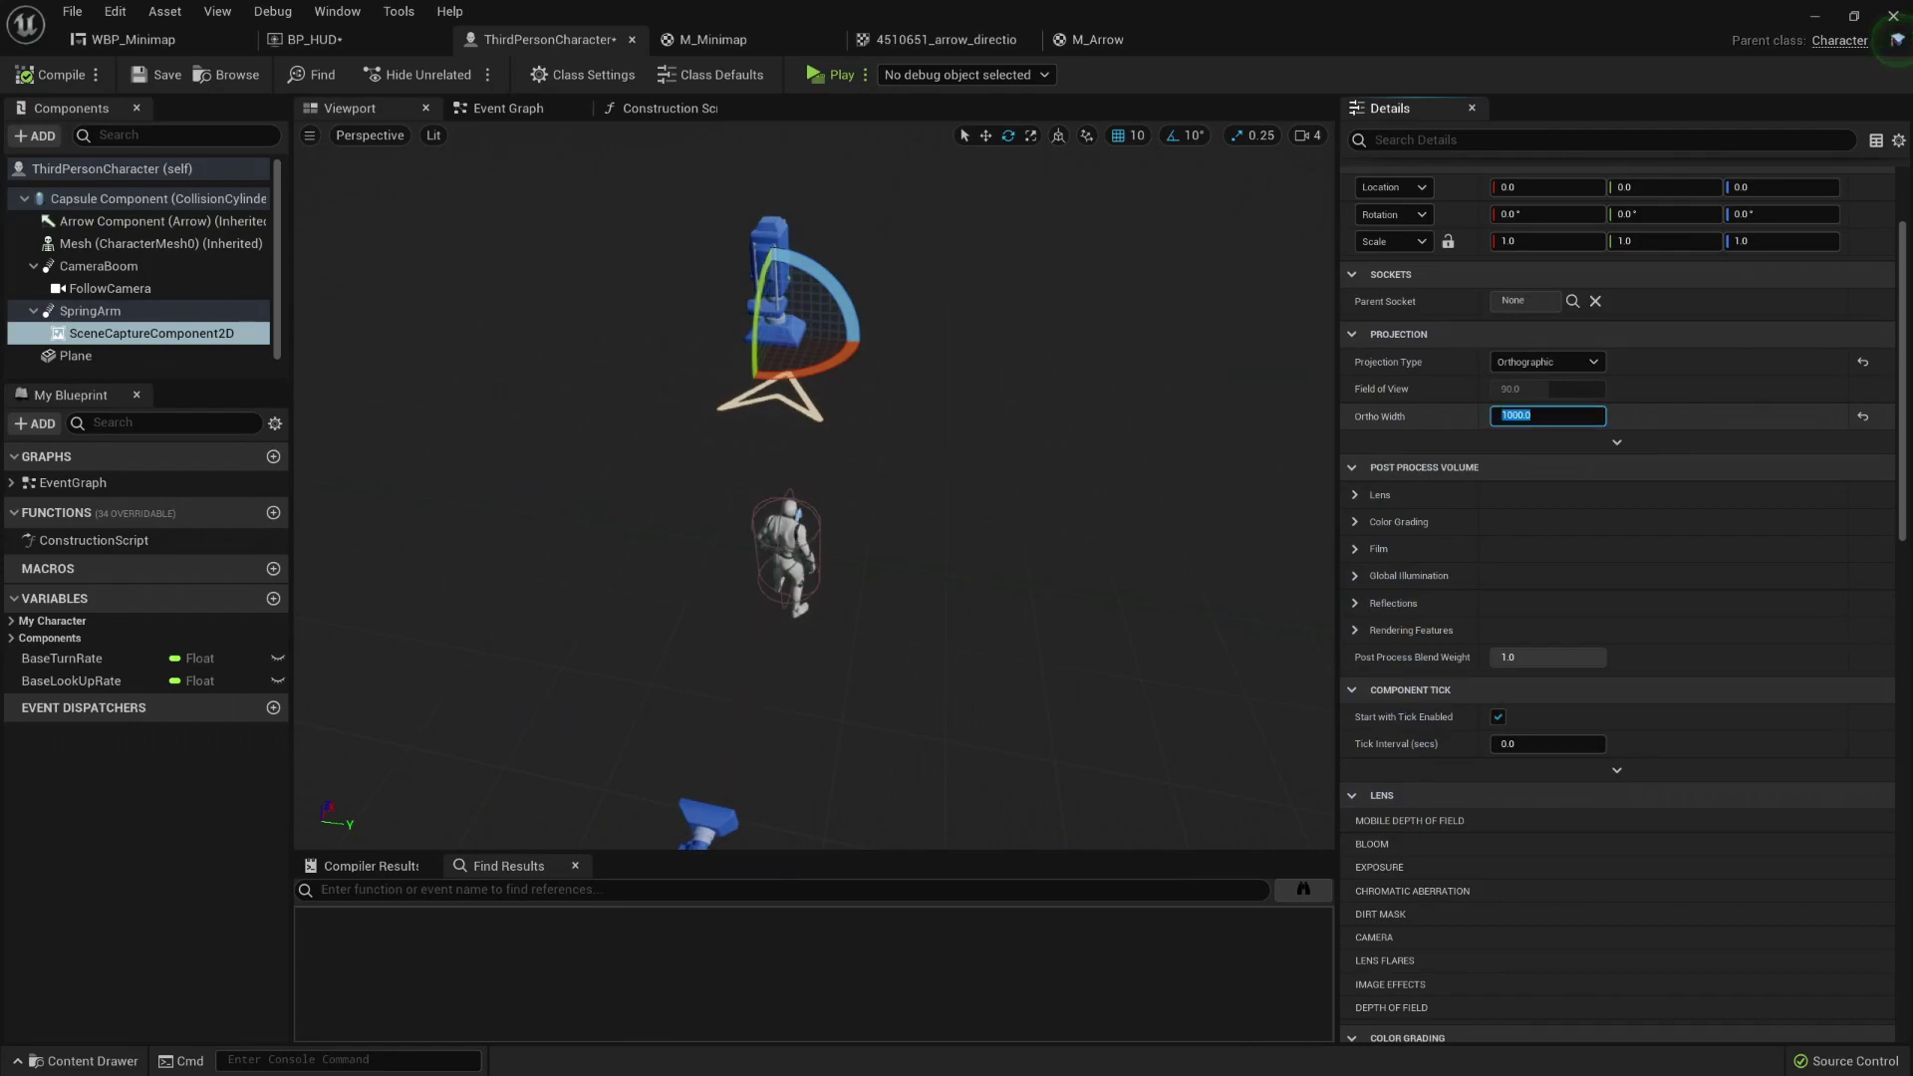
Step: Set the scene capture's Ortho Width to 700 and play-test the minimap by running past the landmark shapes
{"action": "left_click", "coordinate": [832, 74]}
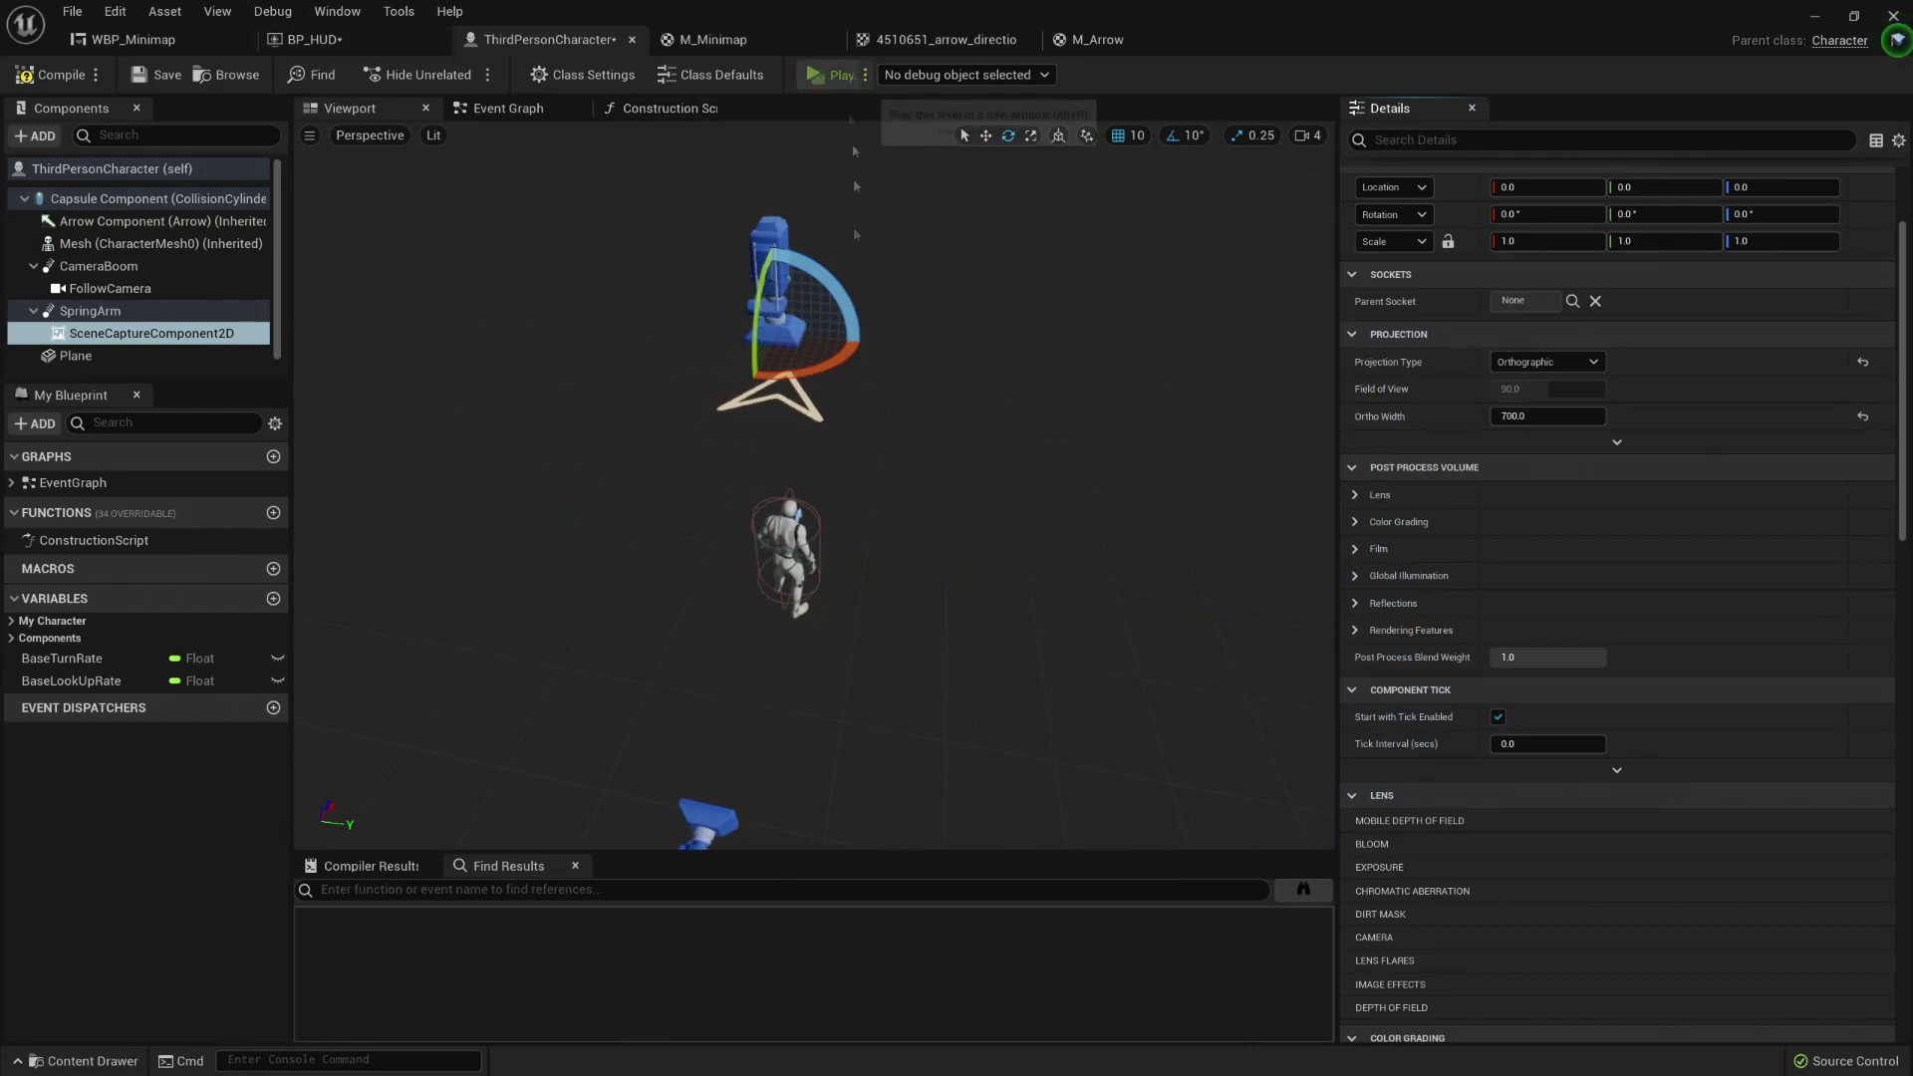
{"action": "key", "text": "a"}
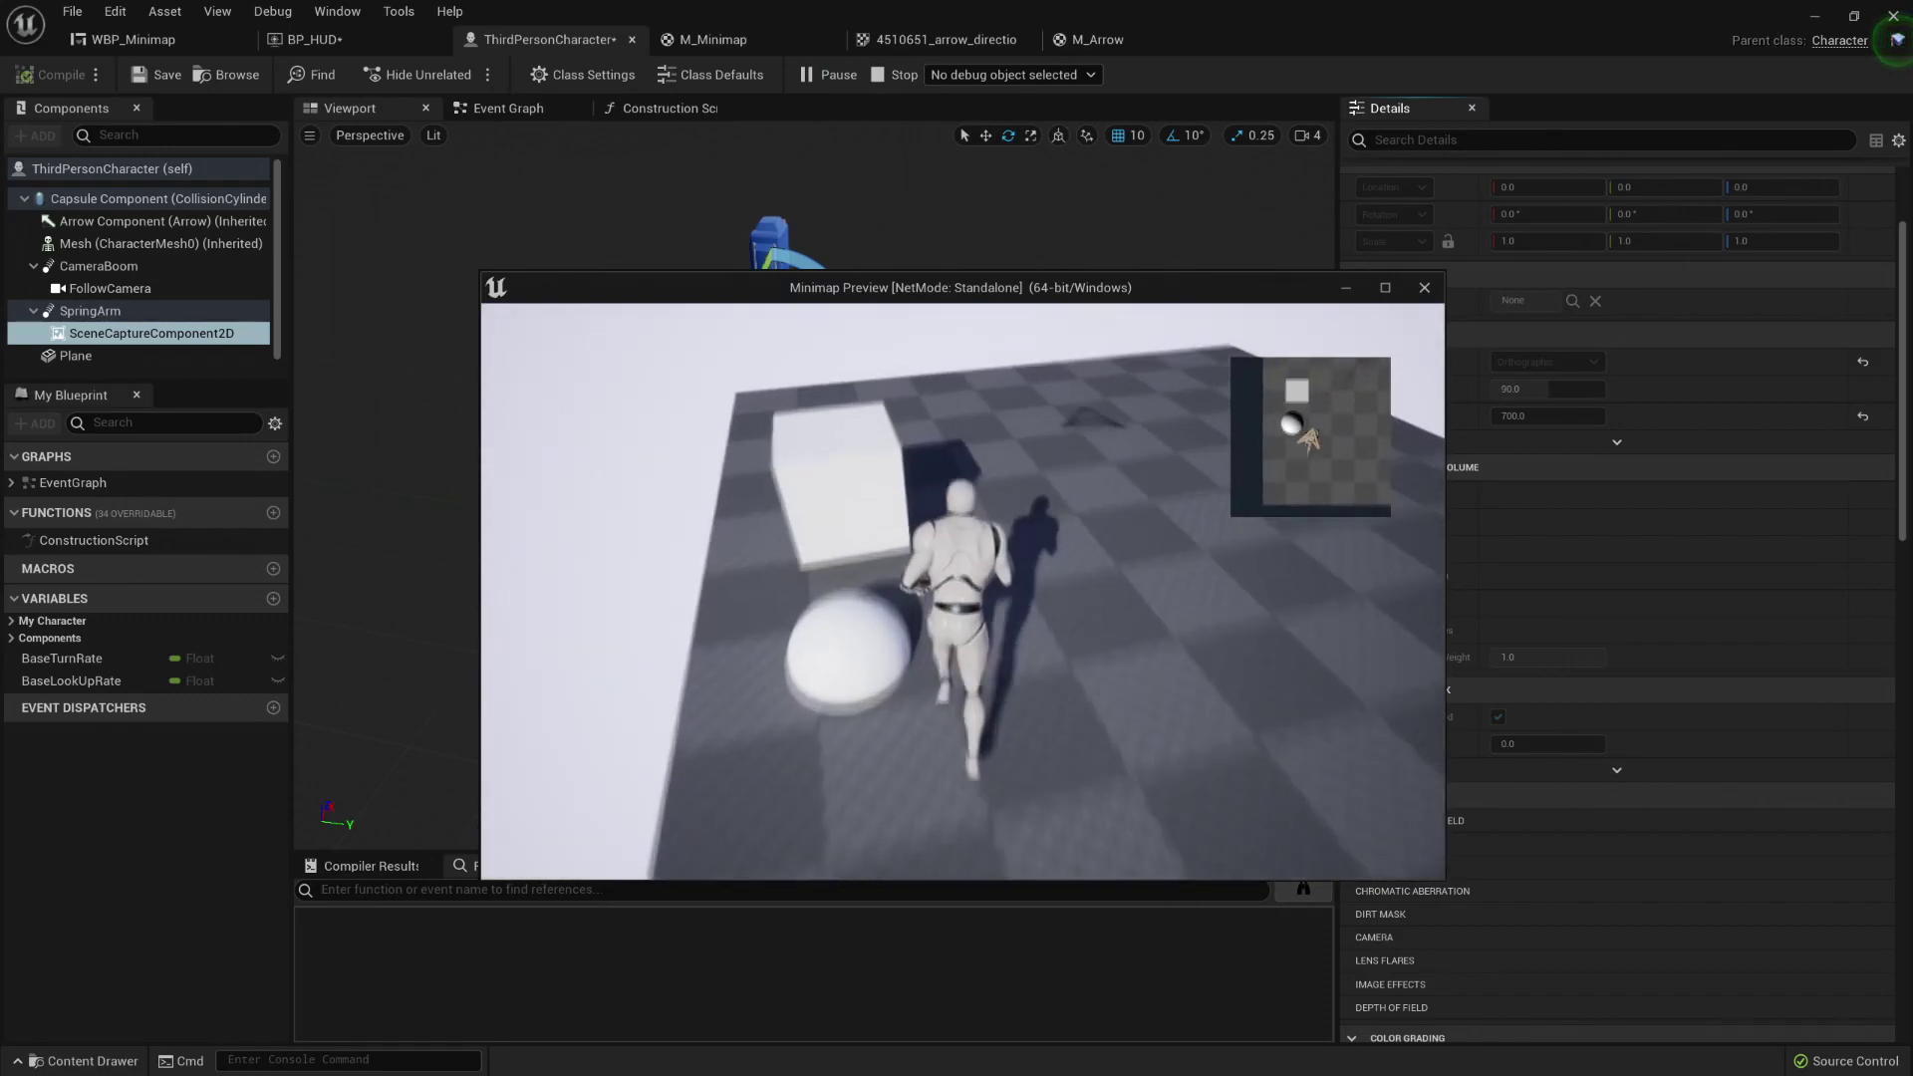
{"action": "key", "text": "w"}
{"action": "key", "text": "d"}
{"action": "key", "text": "s"}
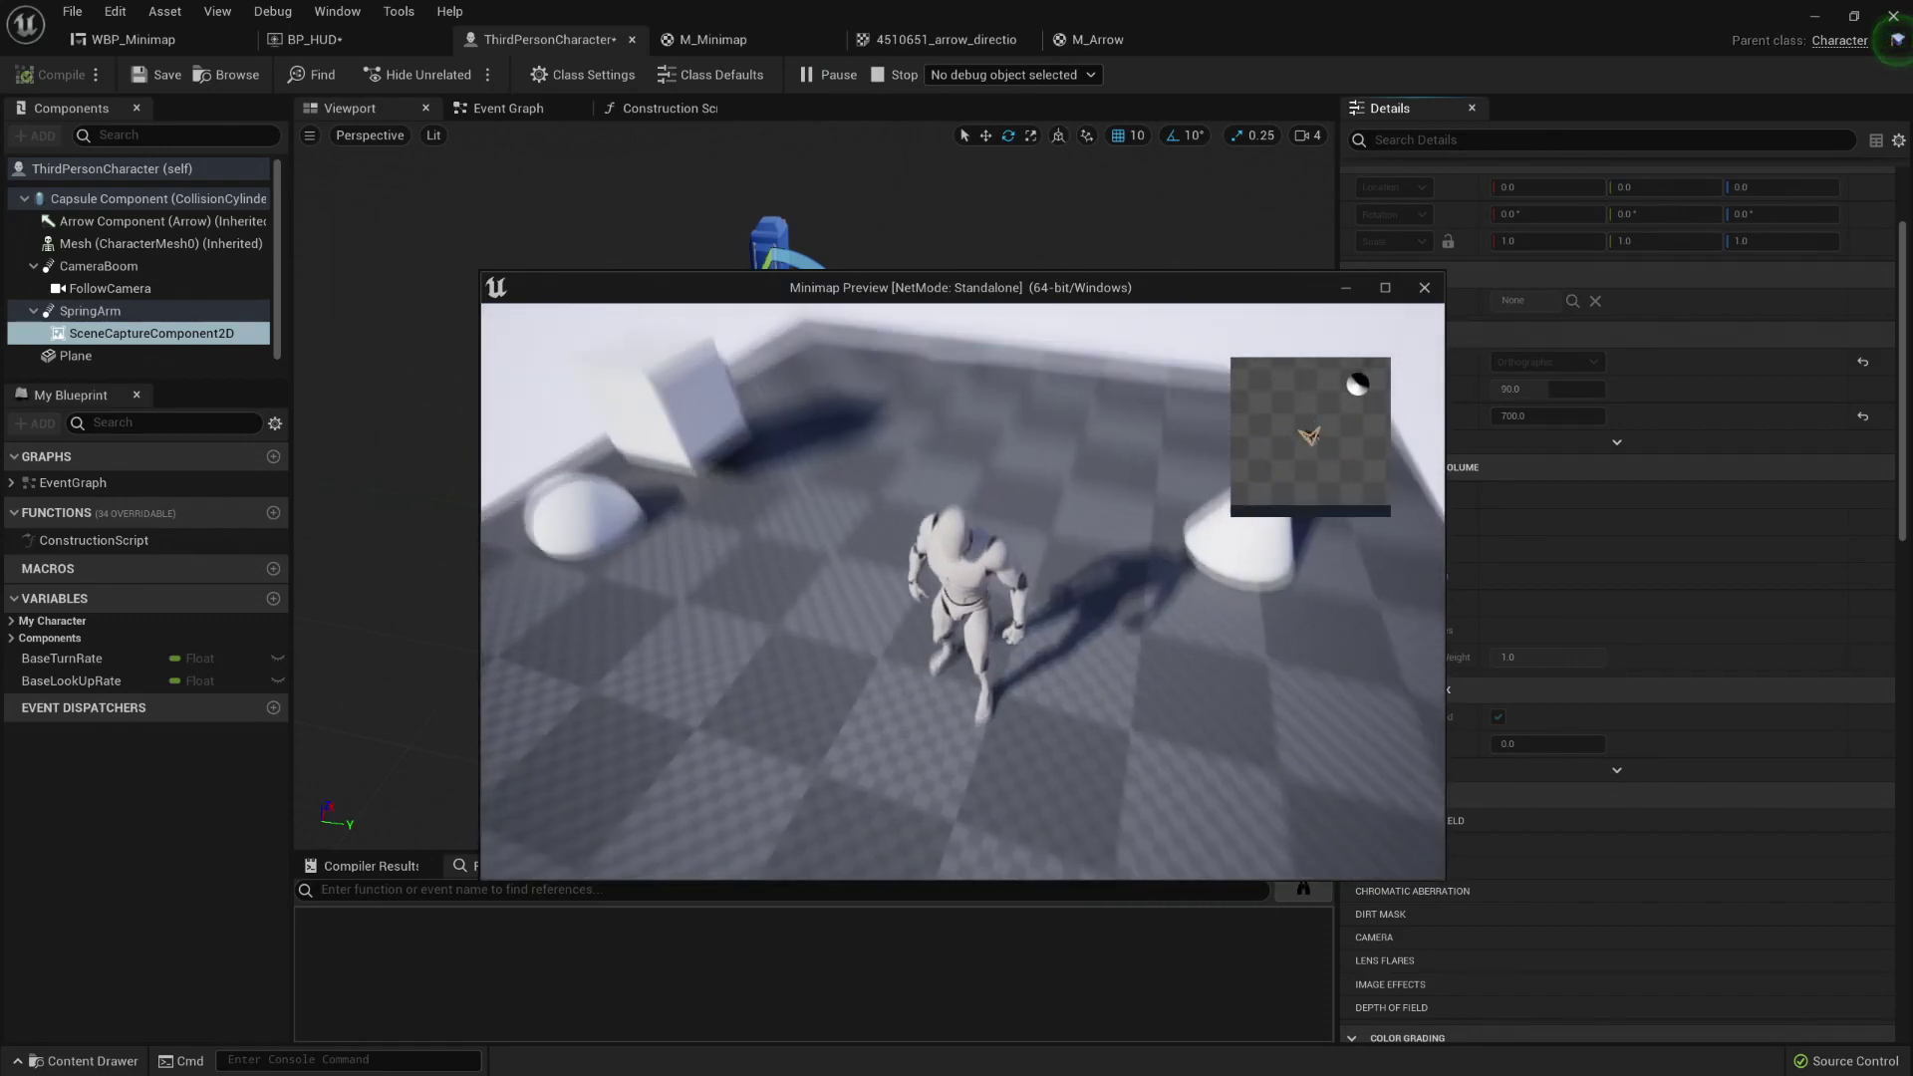
{"action": "key", "text": "a"}
{"action": "key", "text": "w"}
{"action": "key", "text": "d"}
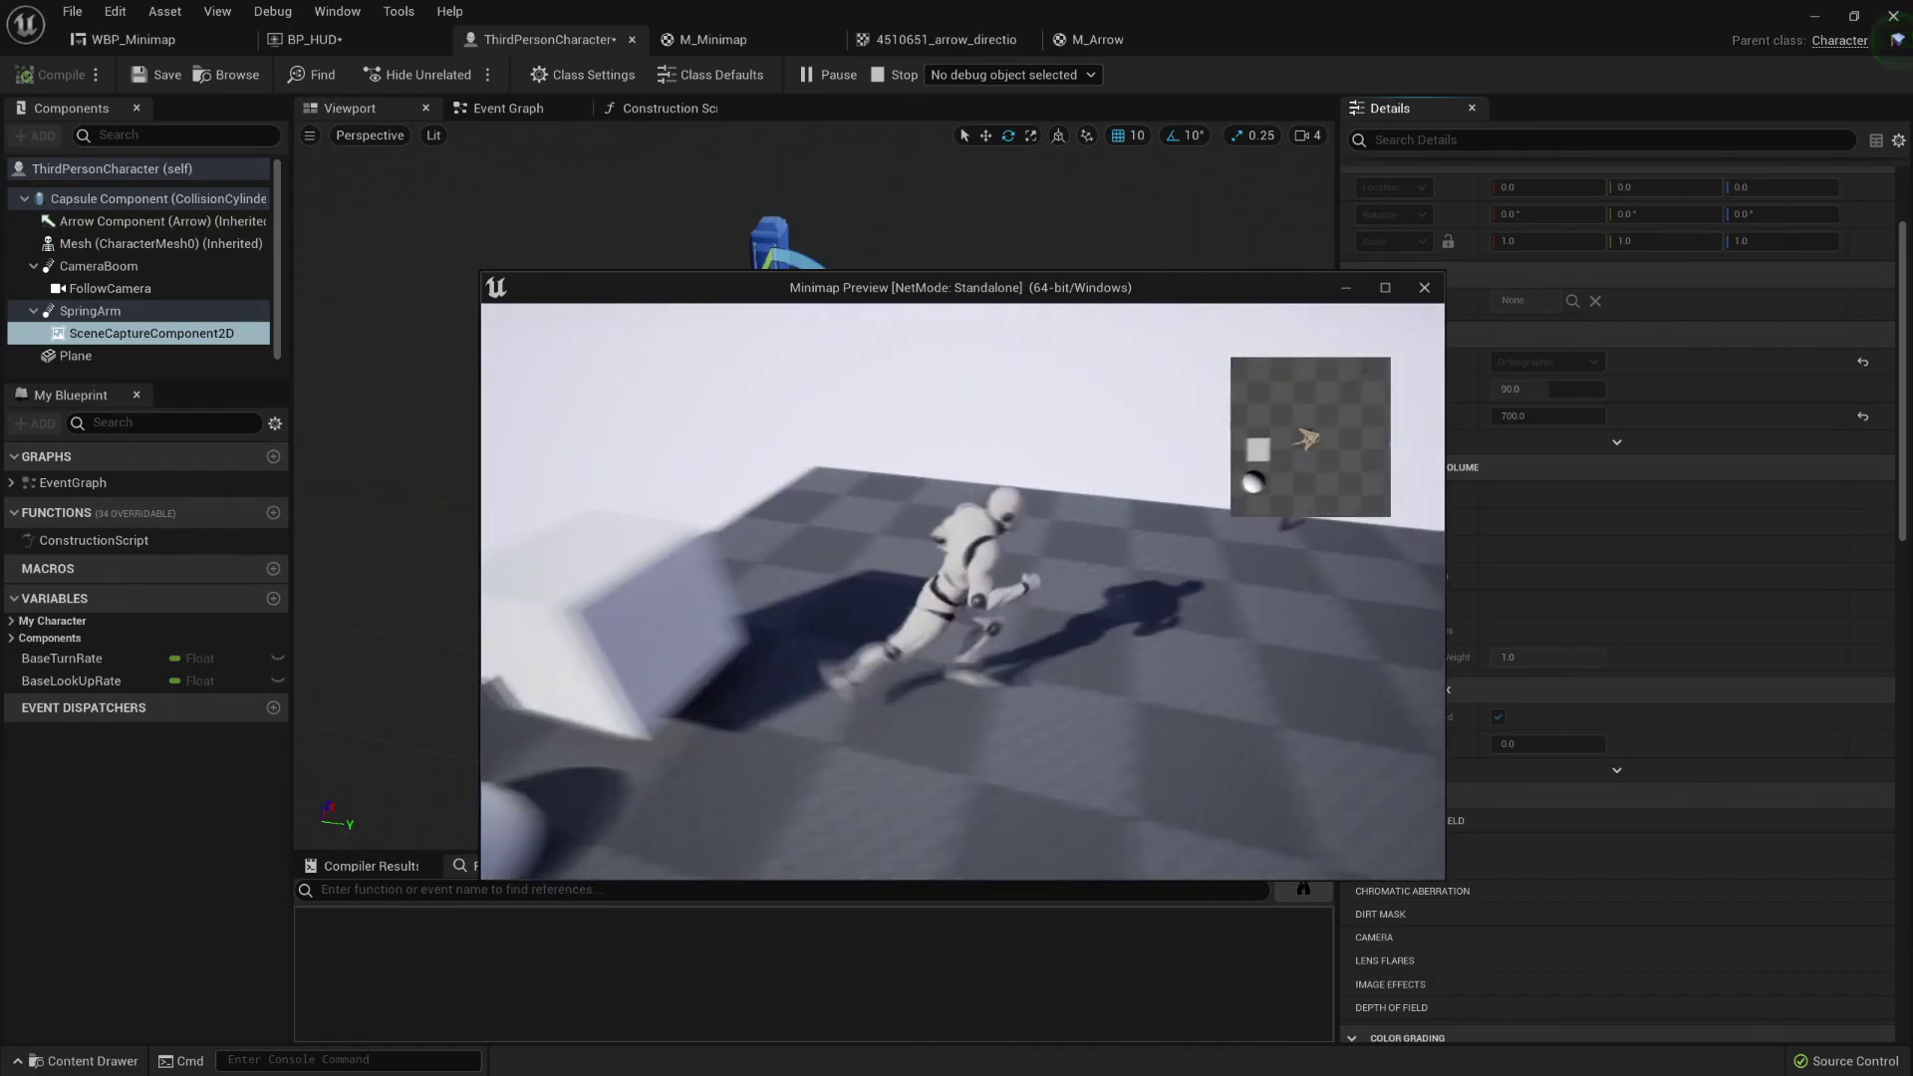
{"action": "key", "text": "s"}
{"action": "key", "text": "d"}
{"action": "key", "text": "w"}
{"action": "key", "text": "a"}
{"action": "key", "text": "s"}
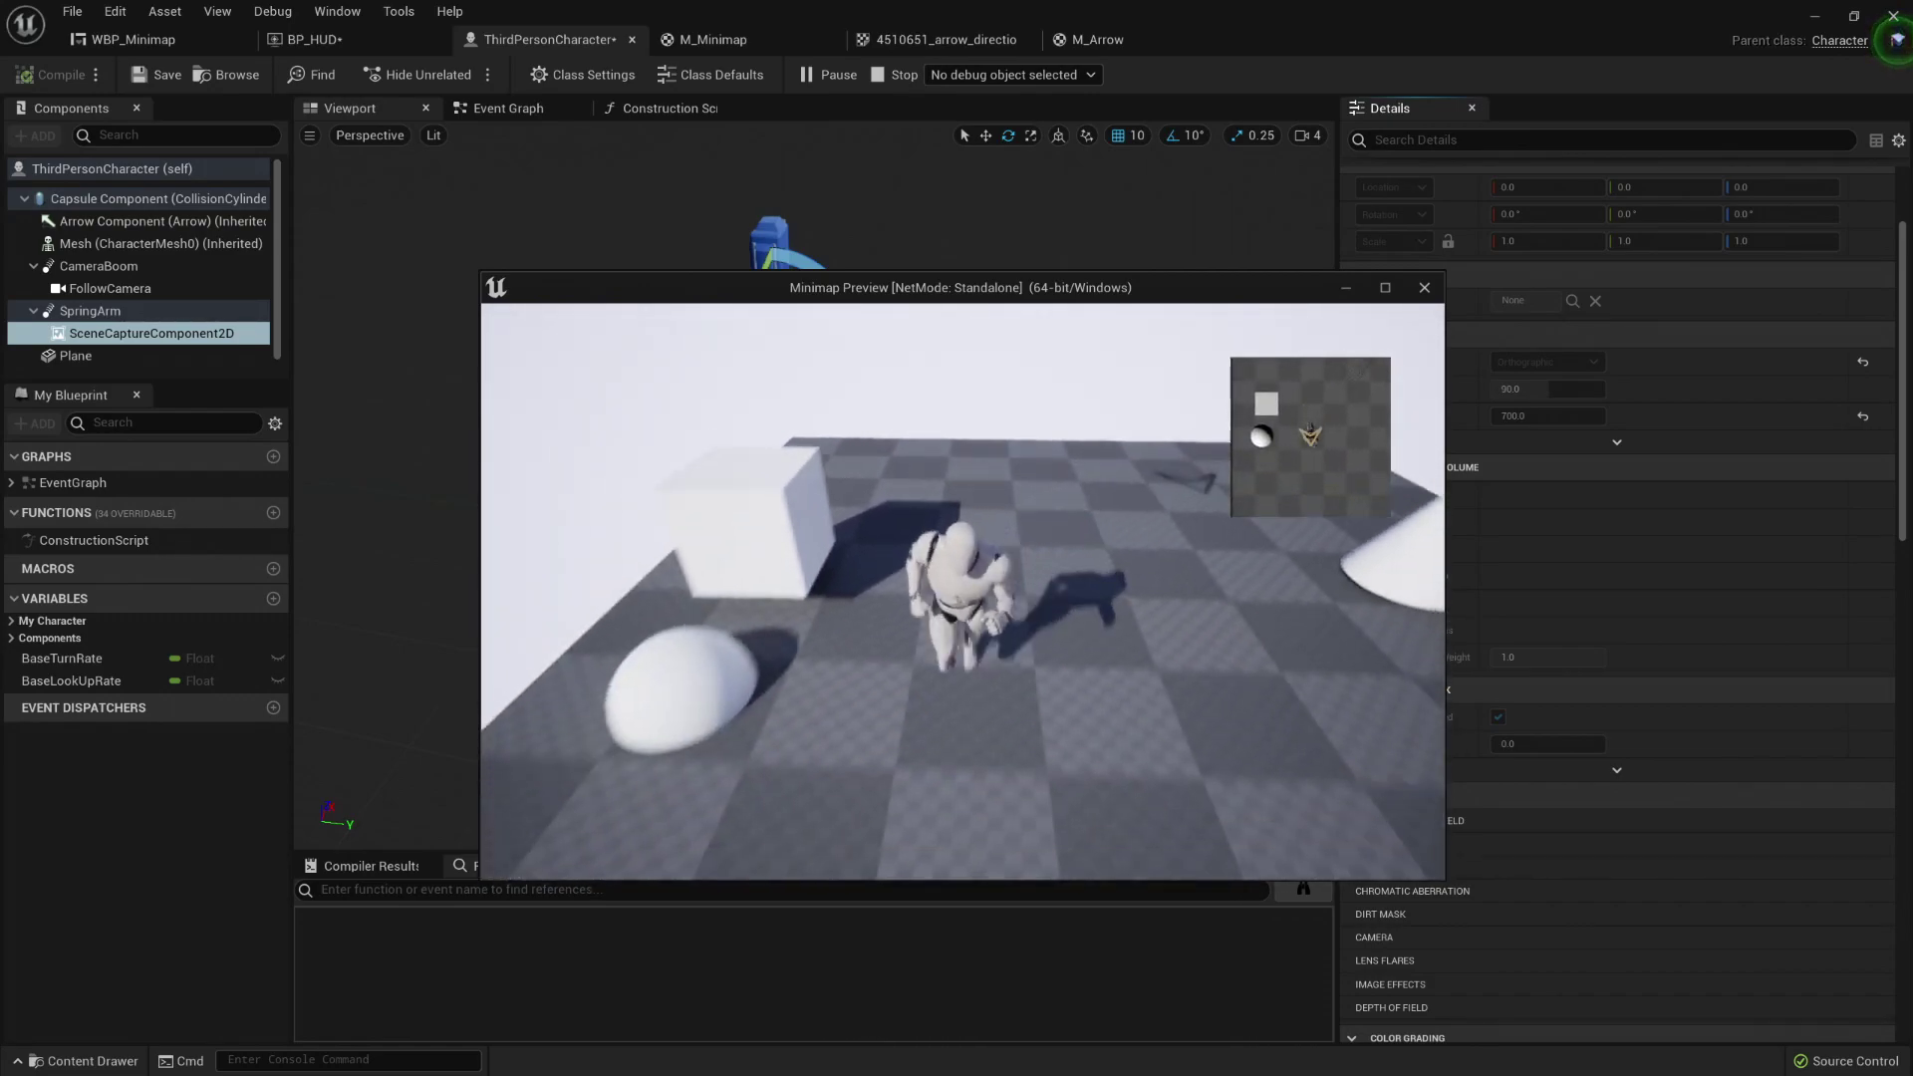
{"action": "key", "text": "d"}
{"action": "key", "text": "w"}
{"action": "key", "text": "w"}
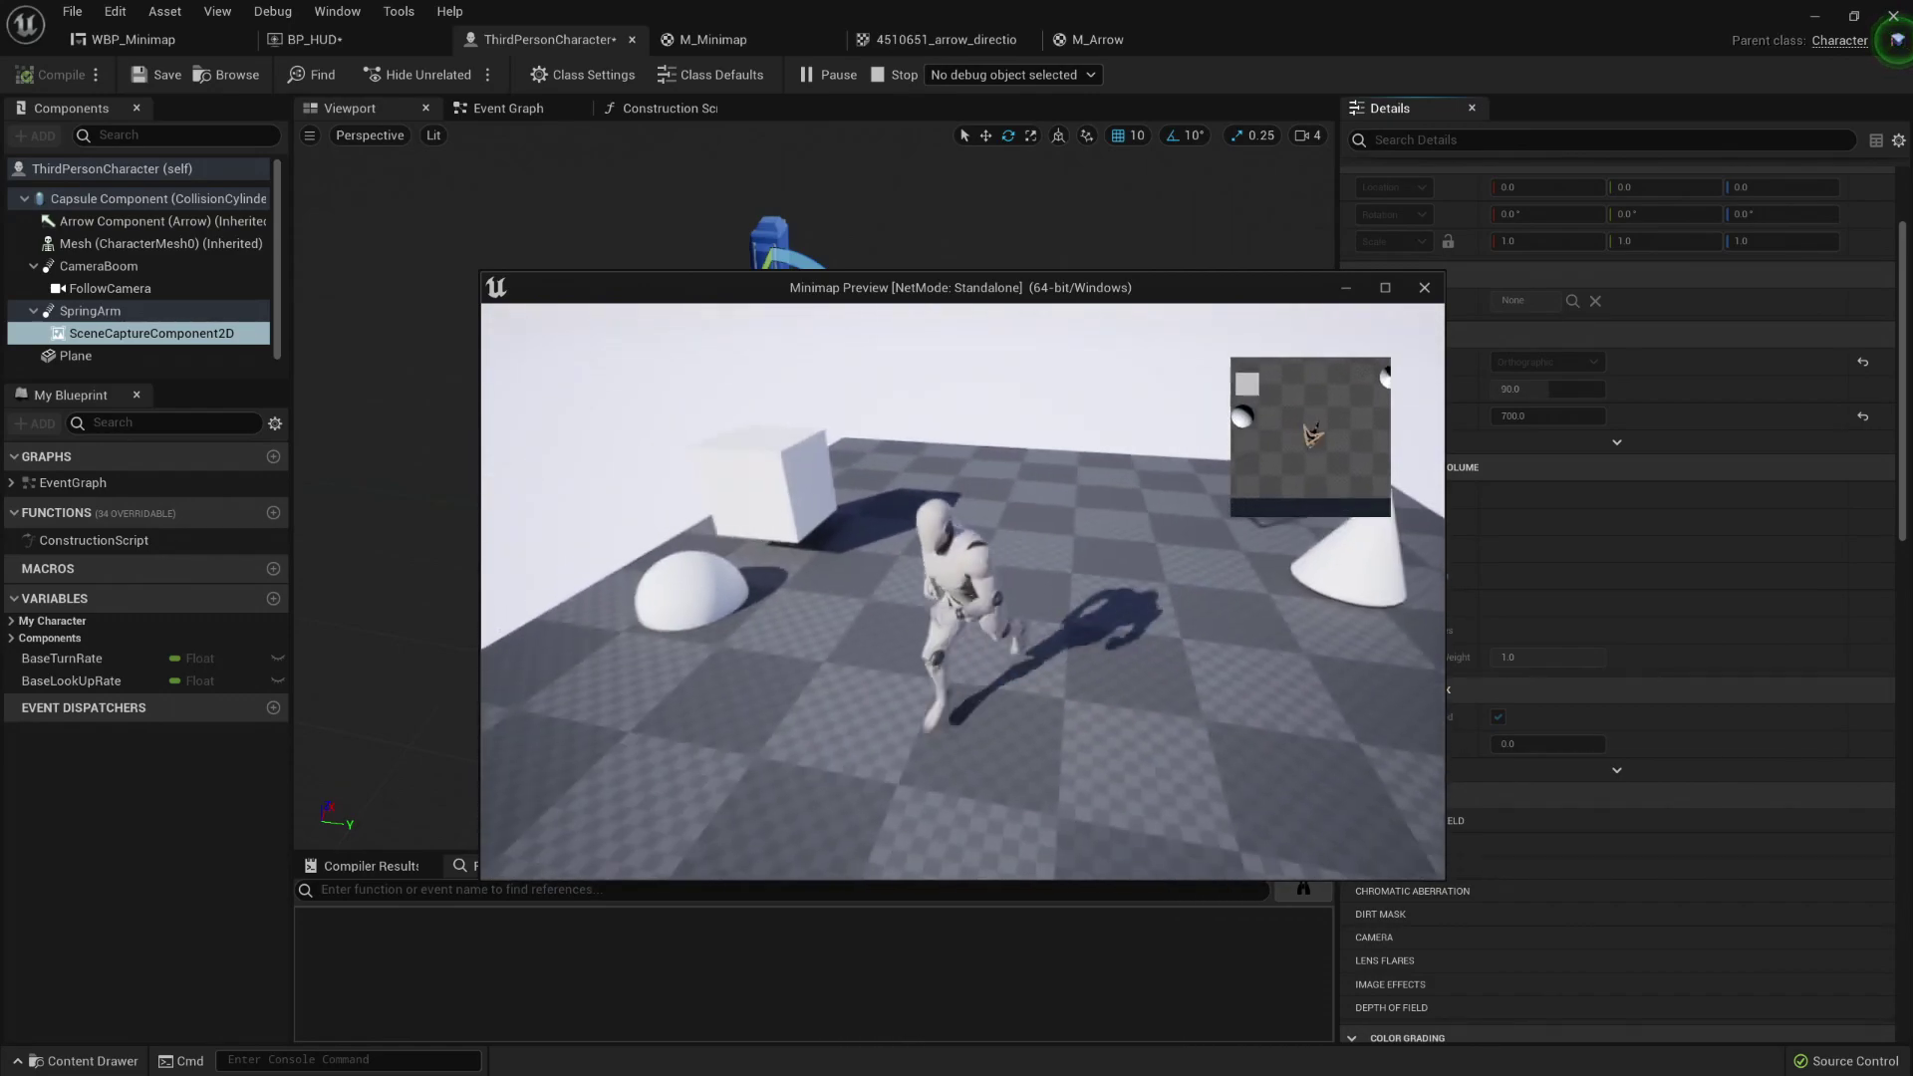
{"action": "key", "text": "Escape"}
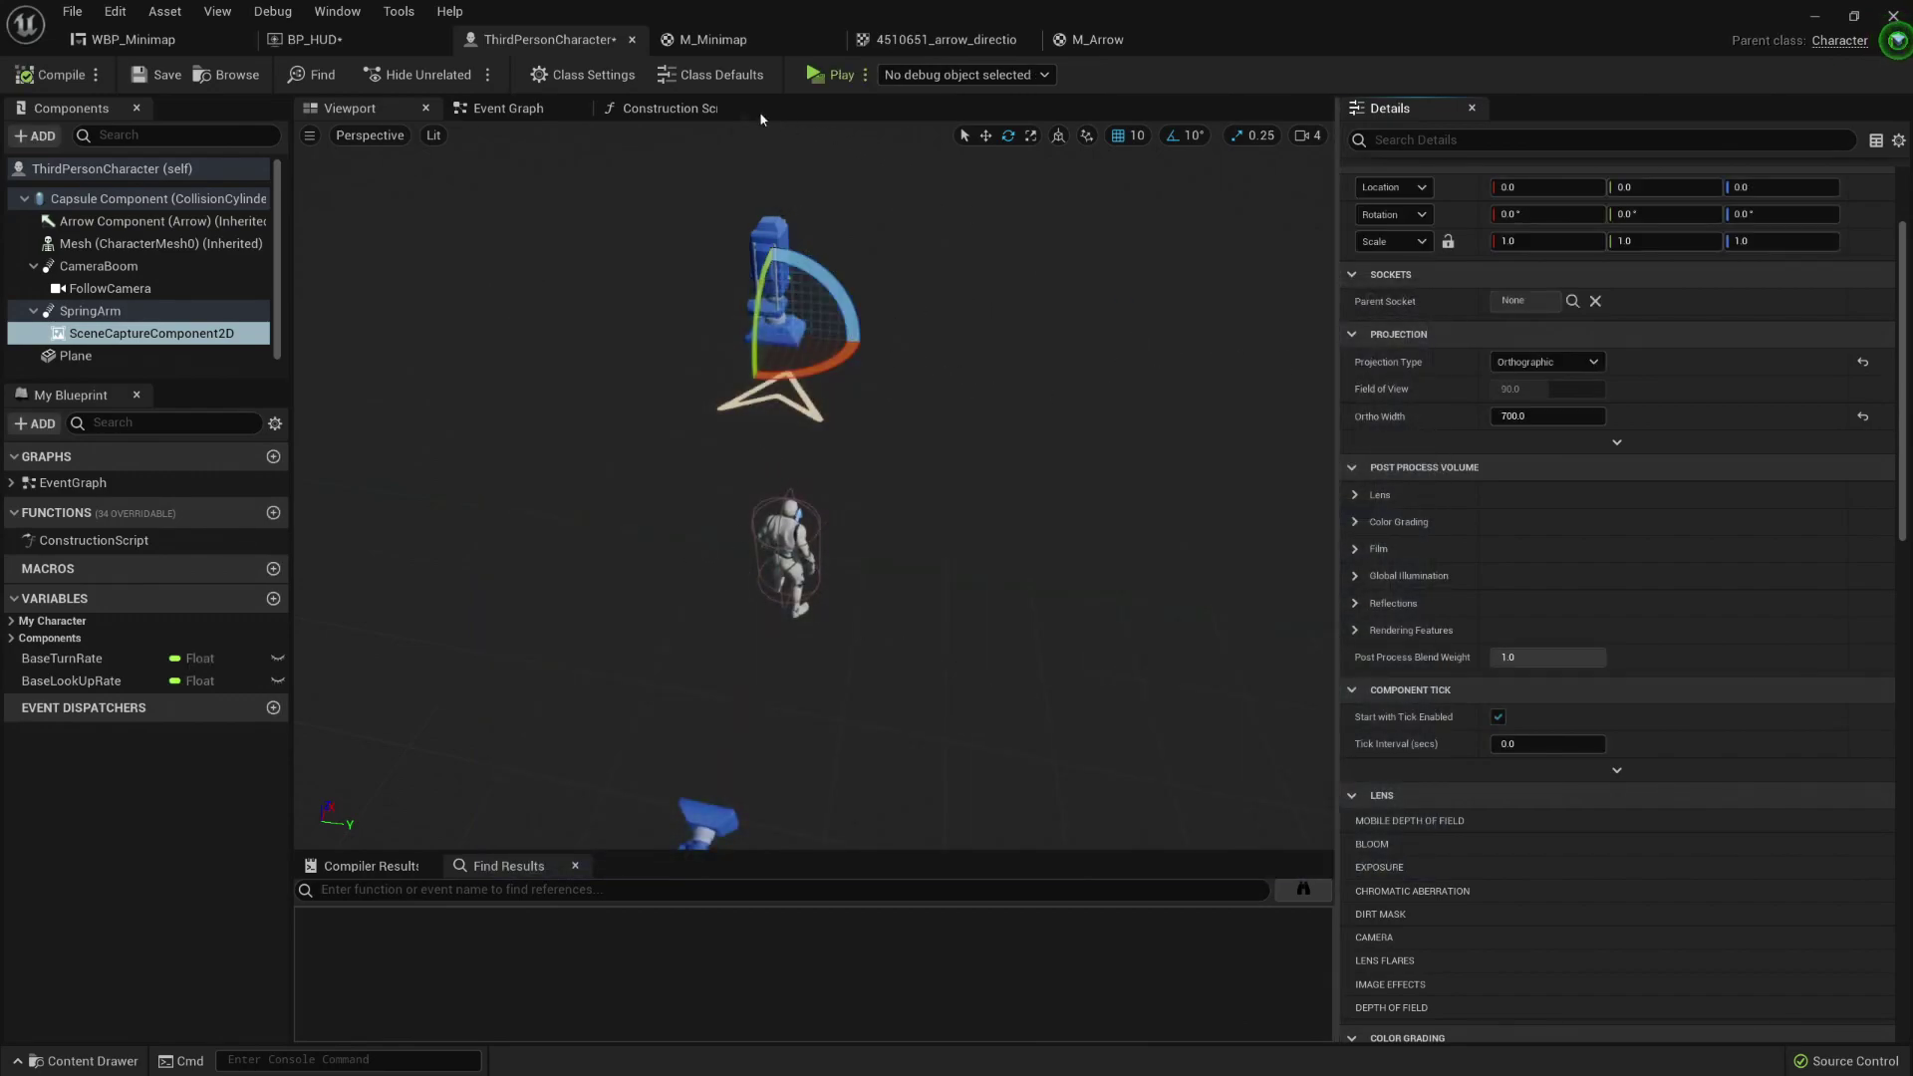
Step: Add an Event BeginPlay node to the empty area above the input groups in the ThirdPersonCharacter Event Graph
{"action": "left_click", "coordinate": [495, 108]}
{"action": "scroll", "coordinate": [605, 469], "scroll_direction": "down", "scroll_amount": 6}
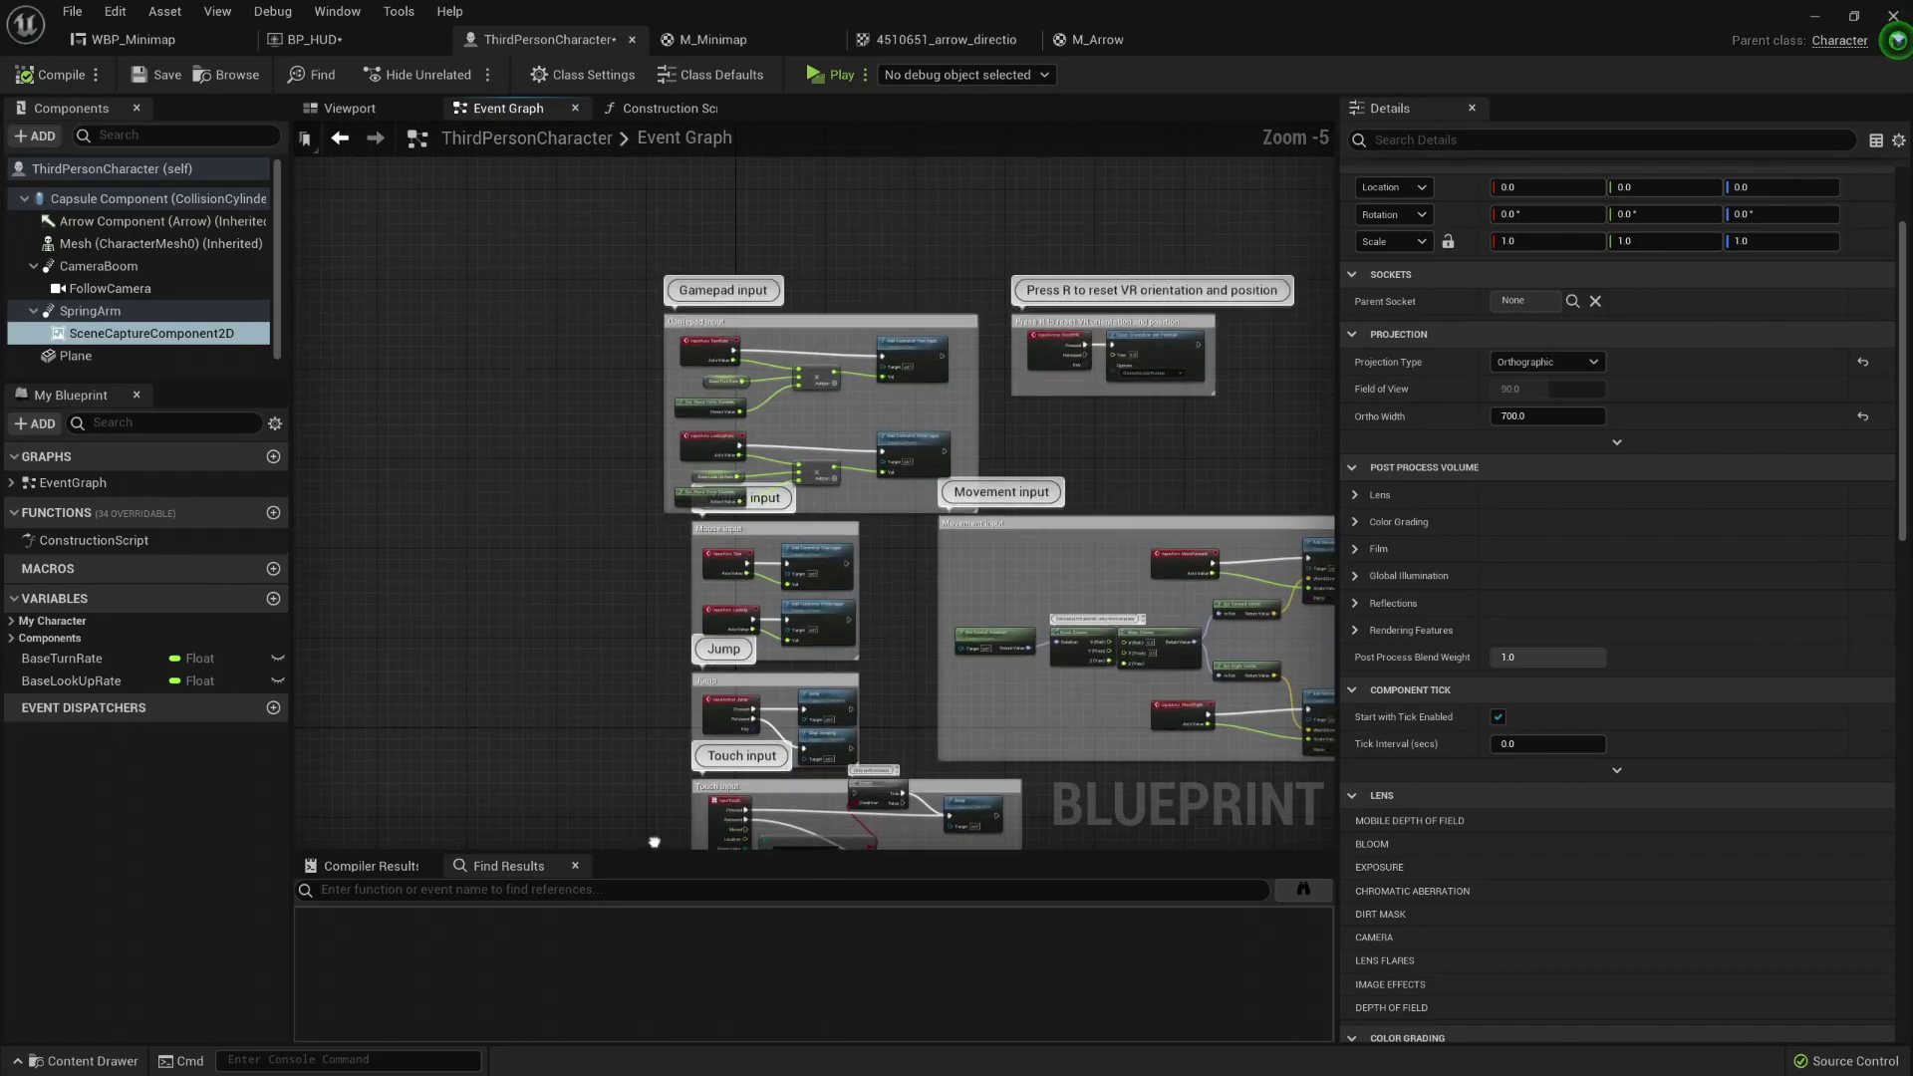
{"action": "right_click", "coordinate": [714, 460]}
{"action": "type", "text": "begin"}
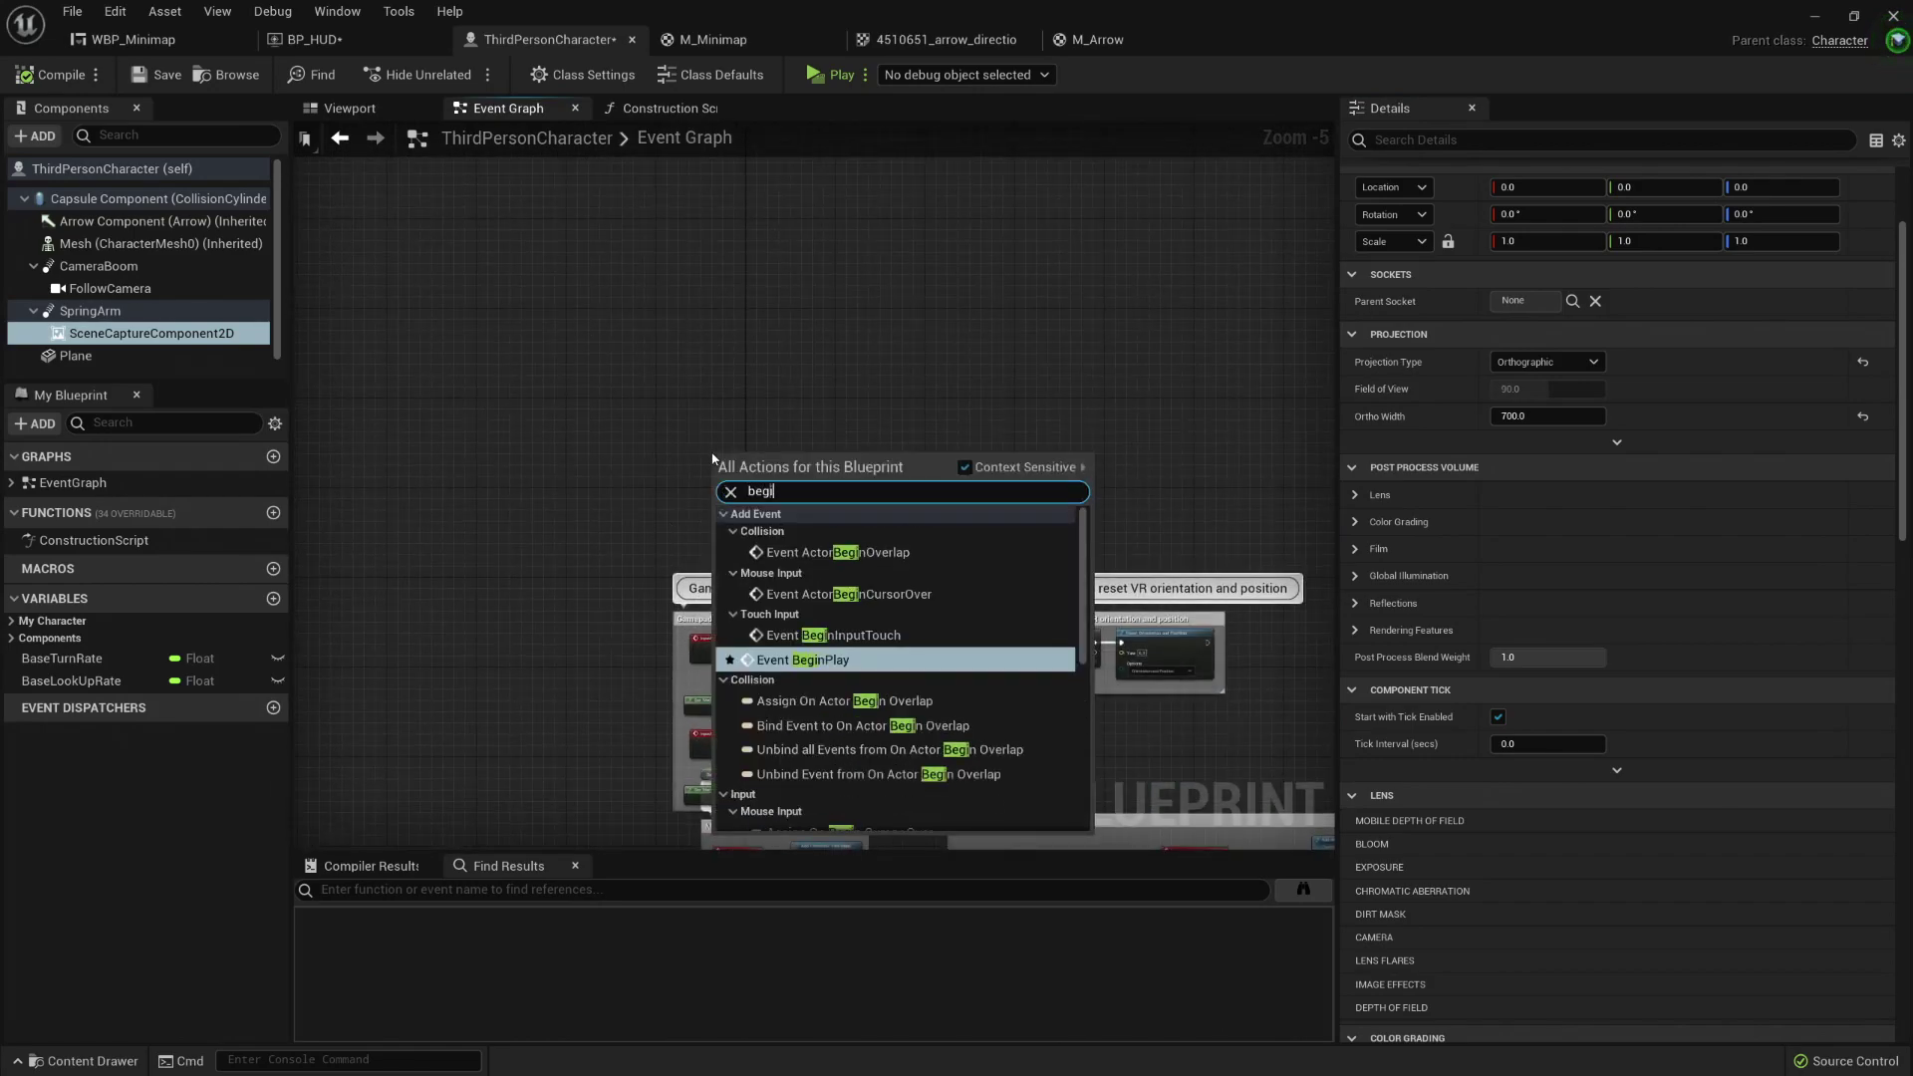
{"action": "key", "text": "Return"}
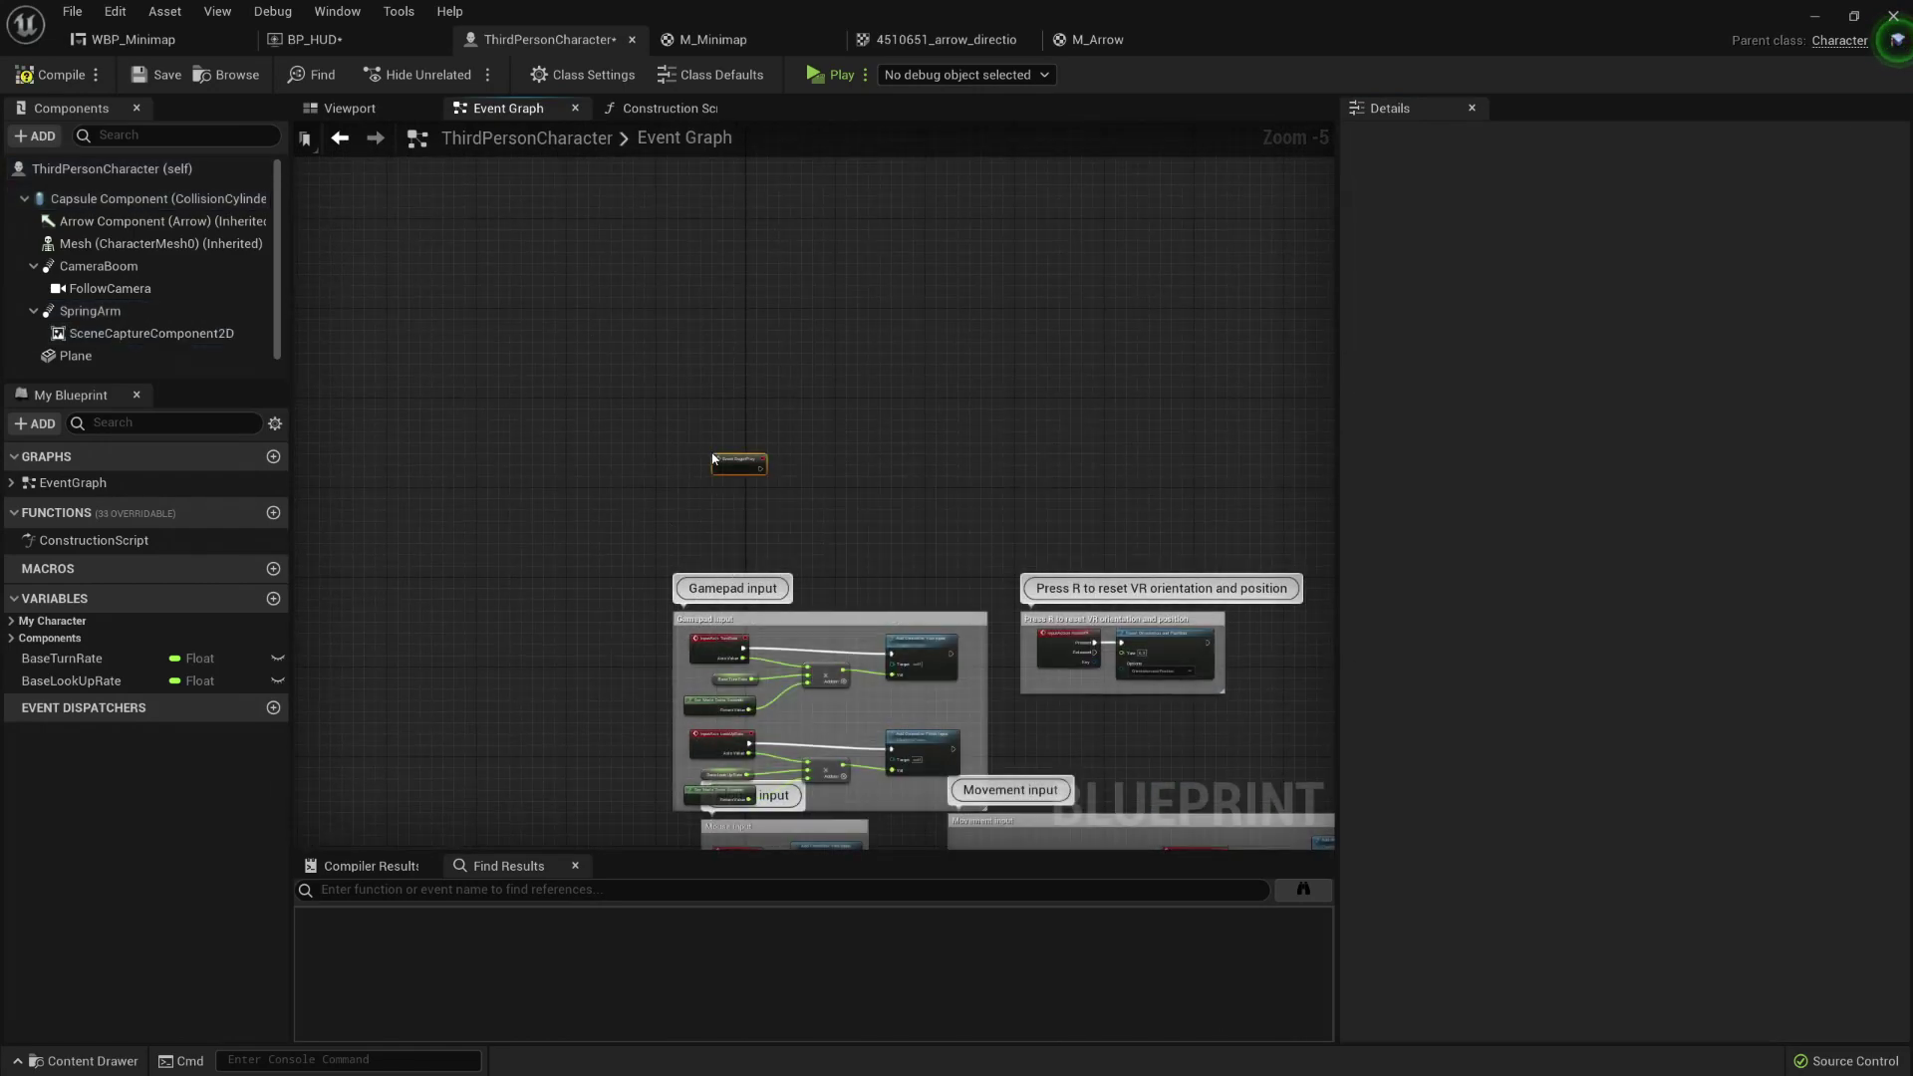
Step: Set the SceneCaptureComponent2D's Ortho Width to 521, look over the arrow texture and materials, and play-test the minimap
{"action": "left_click", "coordinate": [93, 333]}
{"action": "left_click", "coordinate": [1569, 417]}
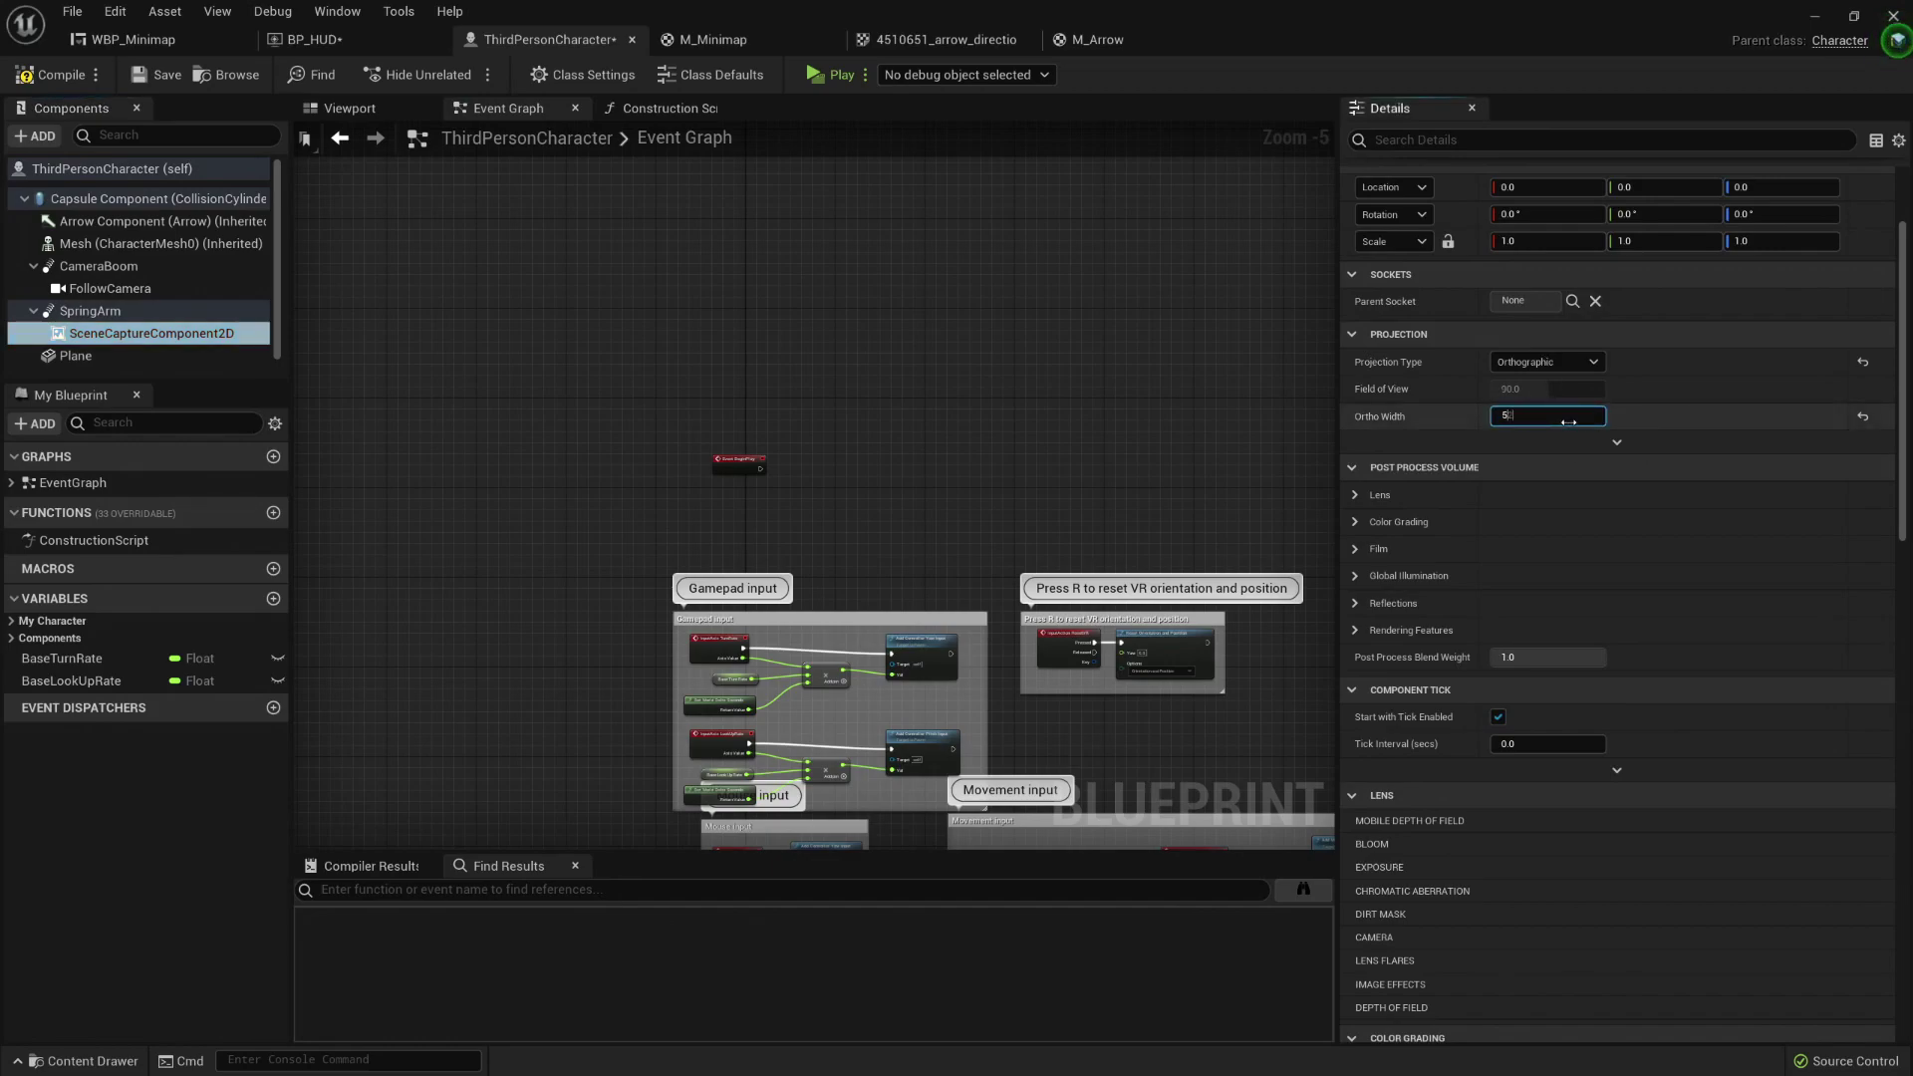
{"action": "left_click", "coordinate": [712, 39]}
{"action": "left_click", "coordinate": [947, 39]}
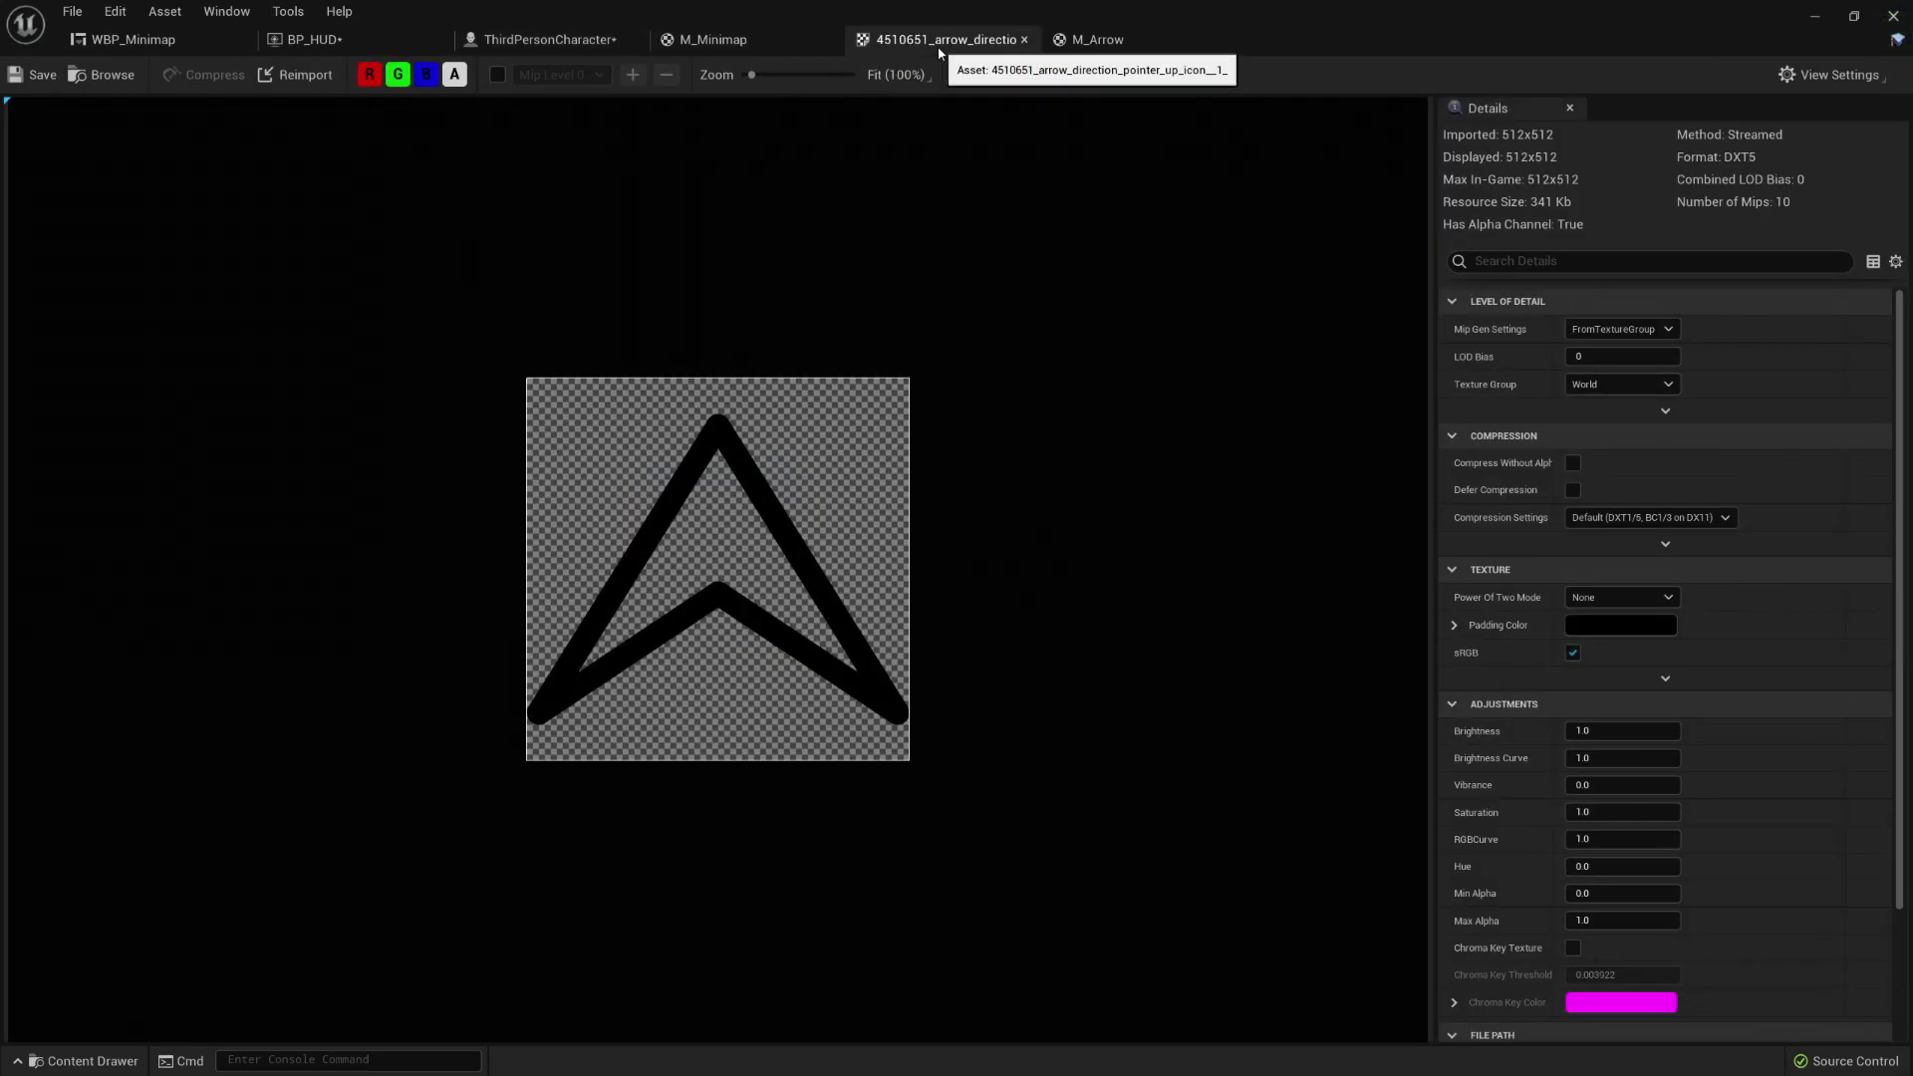
{"action": "left_click", "coordinate": [1096, 39]}
{"action": "left_click", "coordinate": [554, 42]}
{"action": "left_click", "coordinate": [834, 80]}
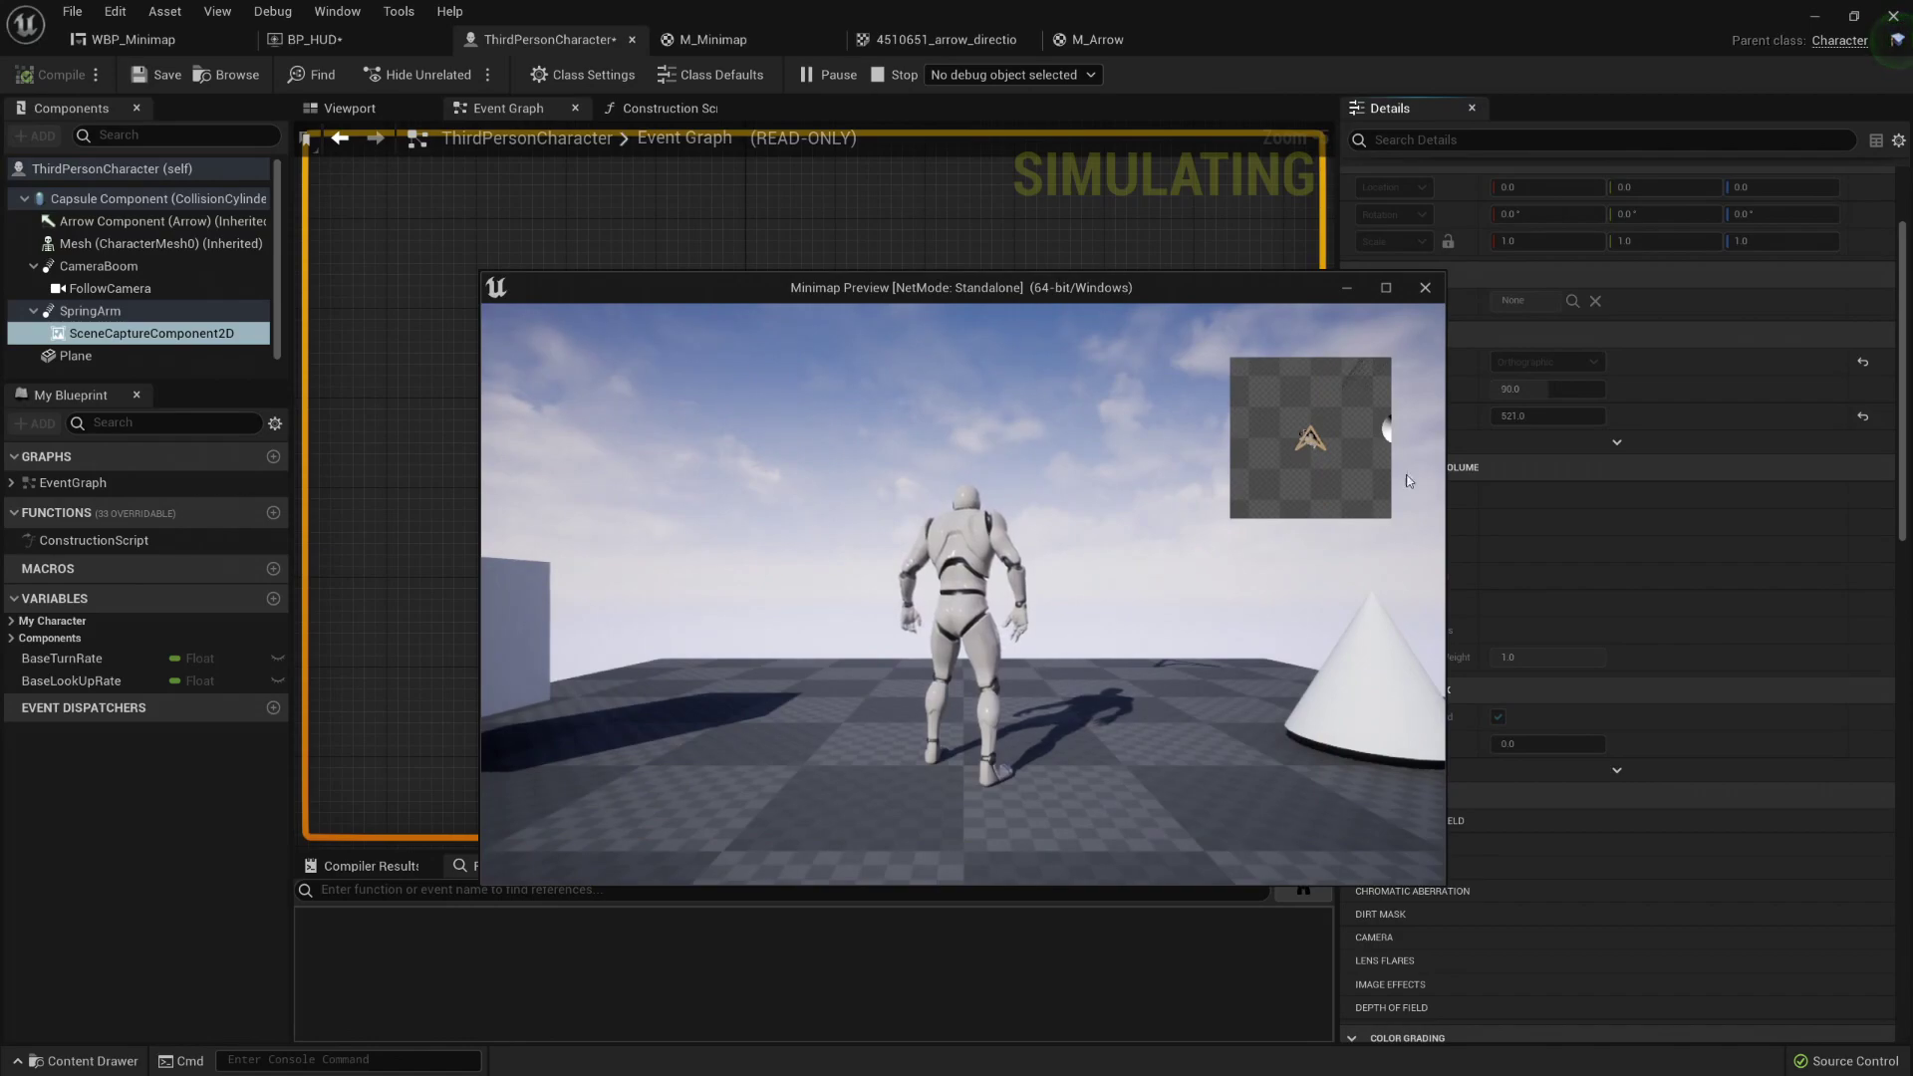
{"action": "key", "text": "Escape"}
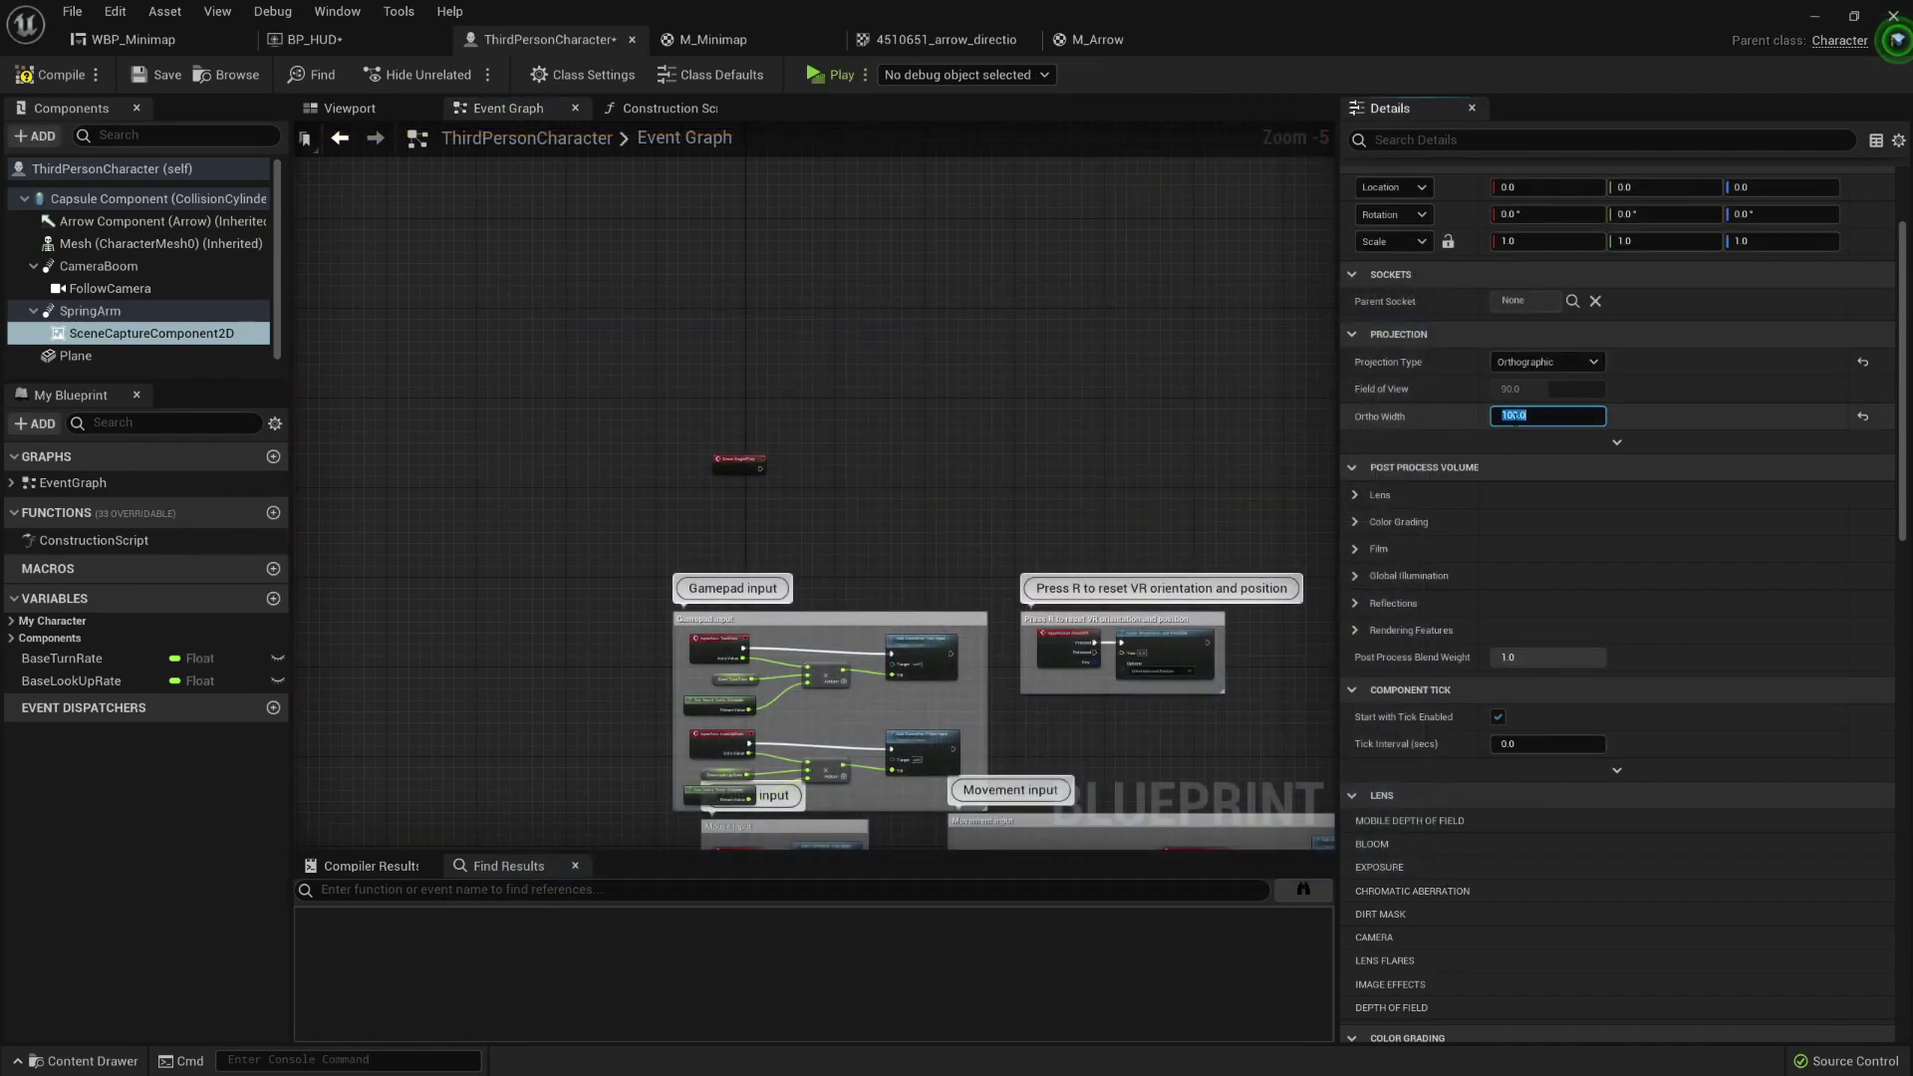
Step: Set the scene capture's Ortho Width to 100 and play-test to inspect the character's body beneath the minimap arrow
{"action": "left_click", "coordinate": [827, 75]}
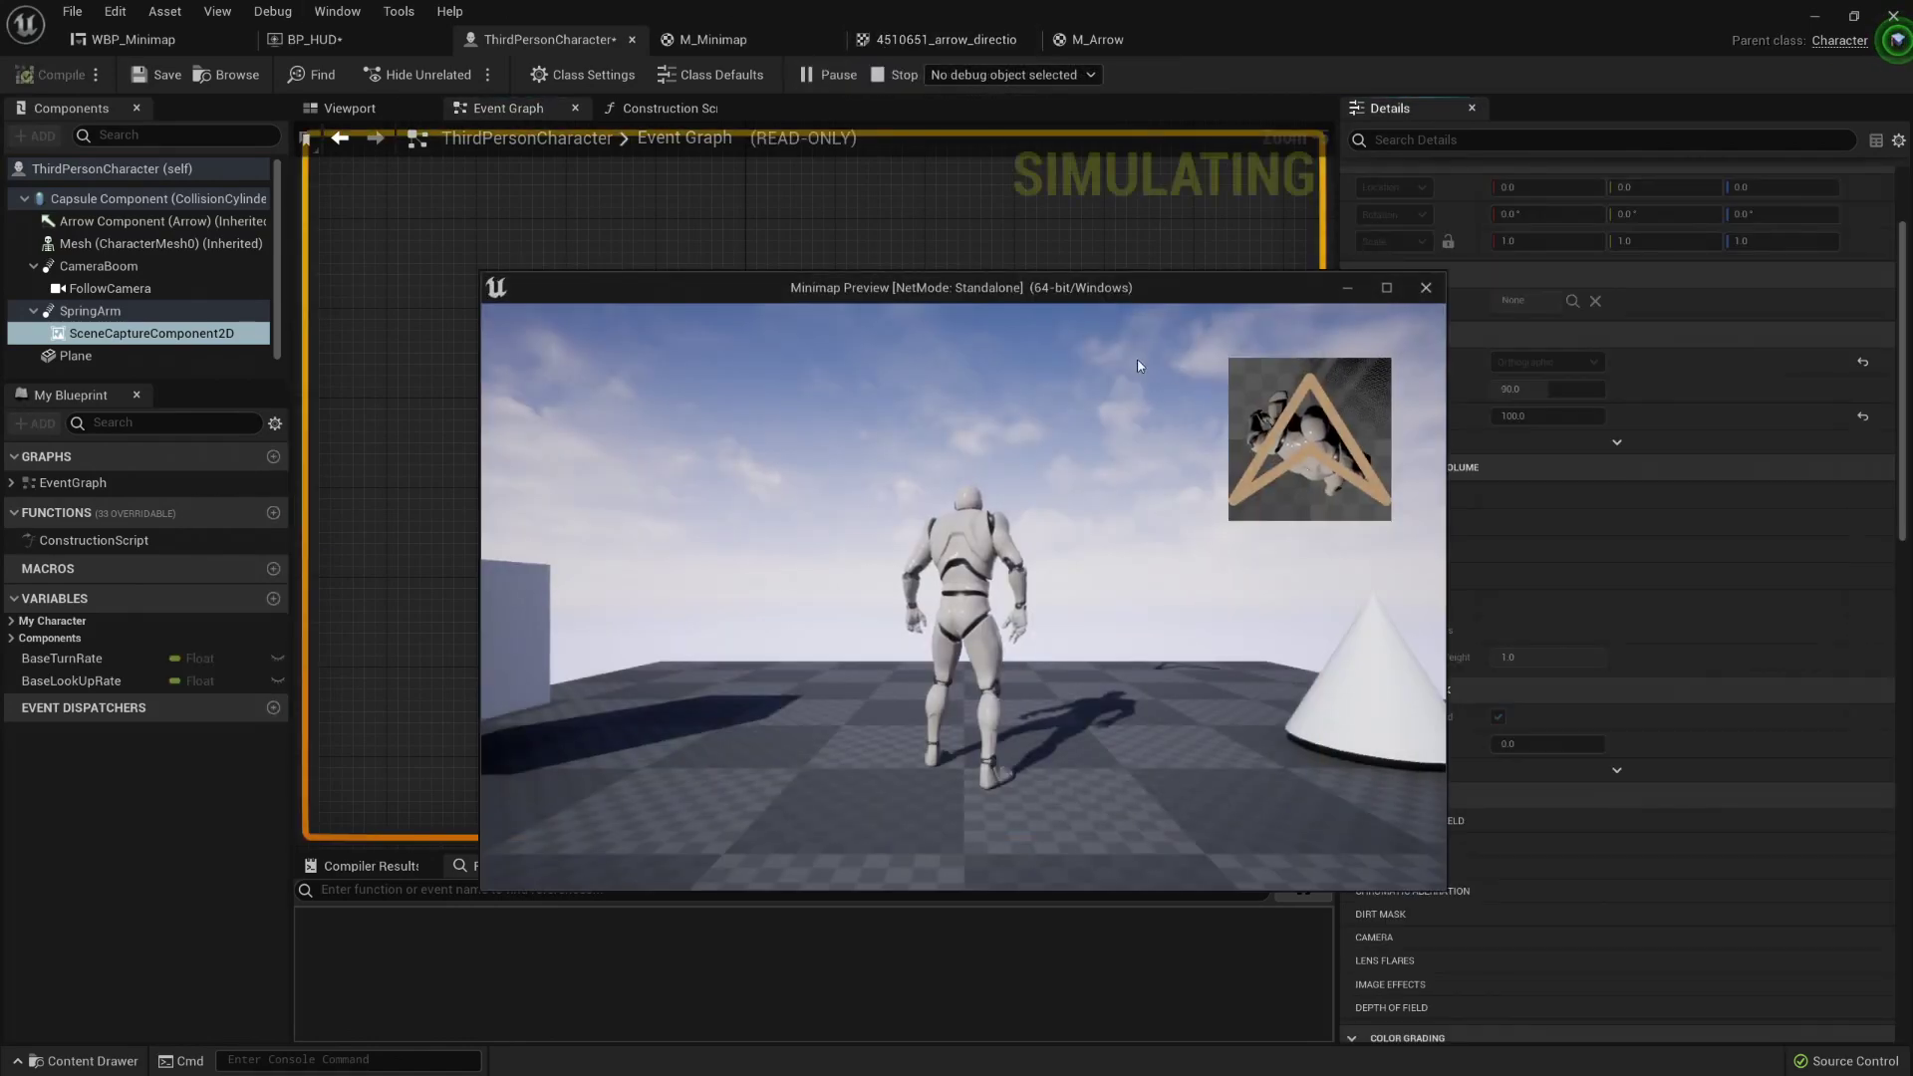
{"action": "left_click", "coordinate": [1307, 445]}
{"action": "key", "text": "w"}
{"action": "key", "text": "s"}
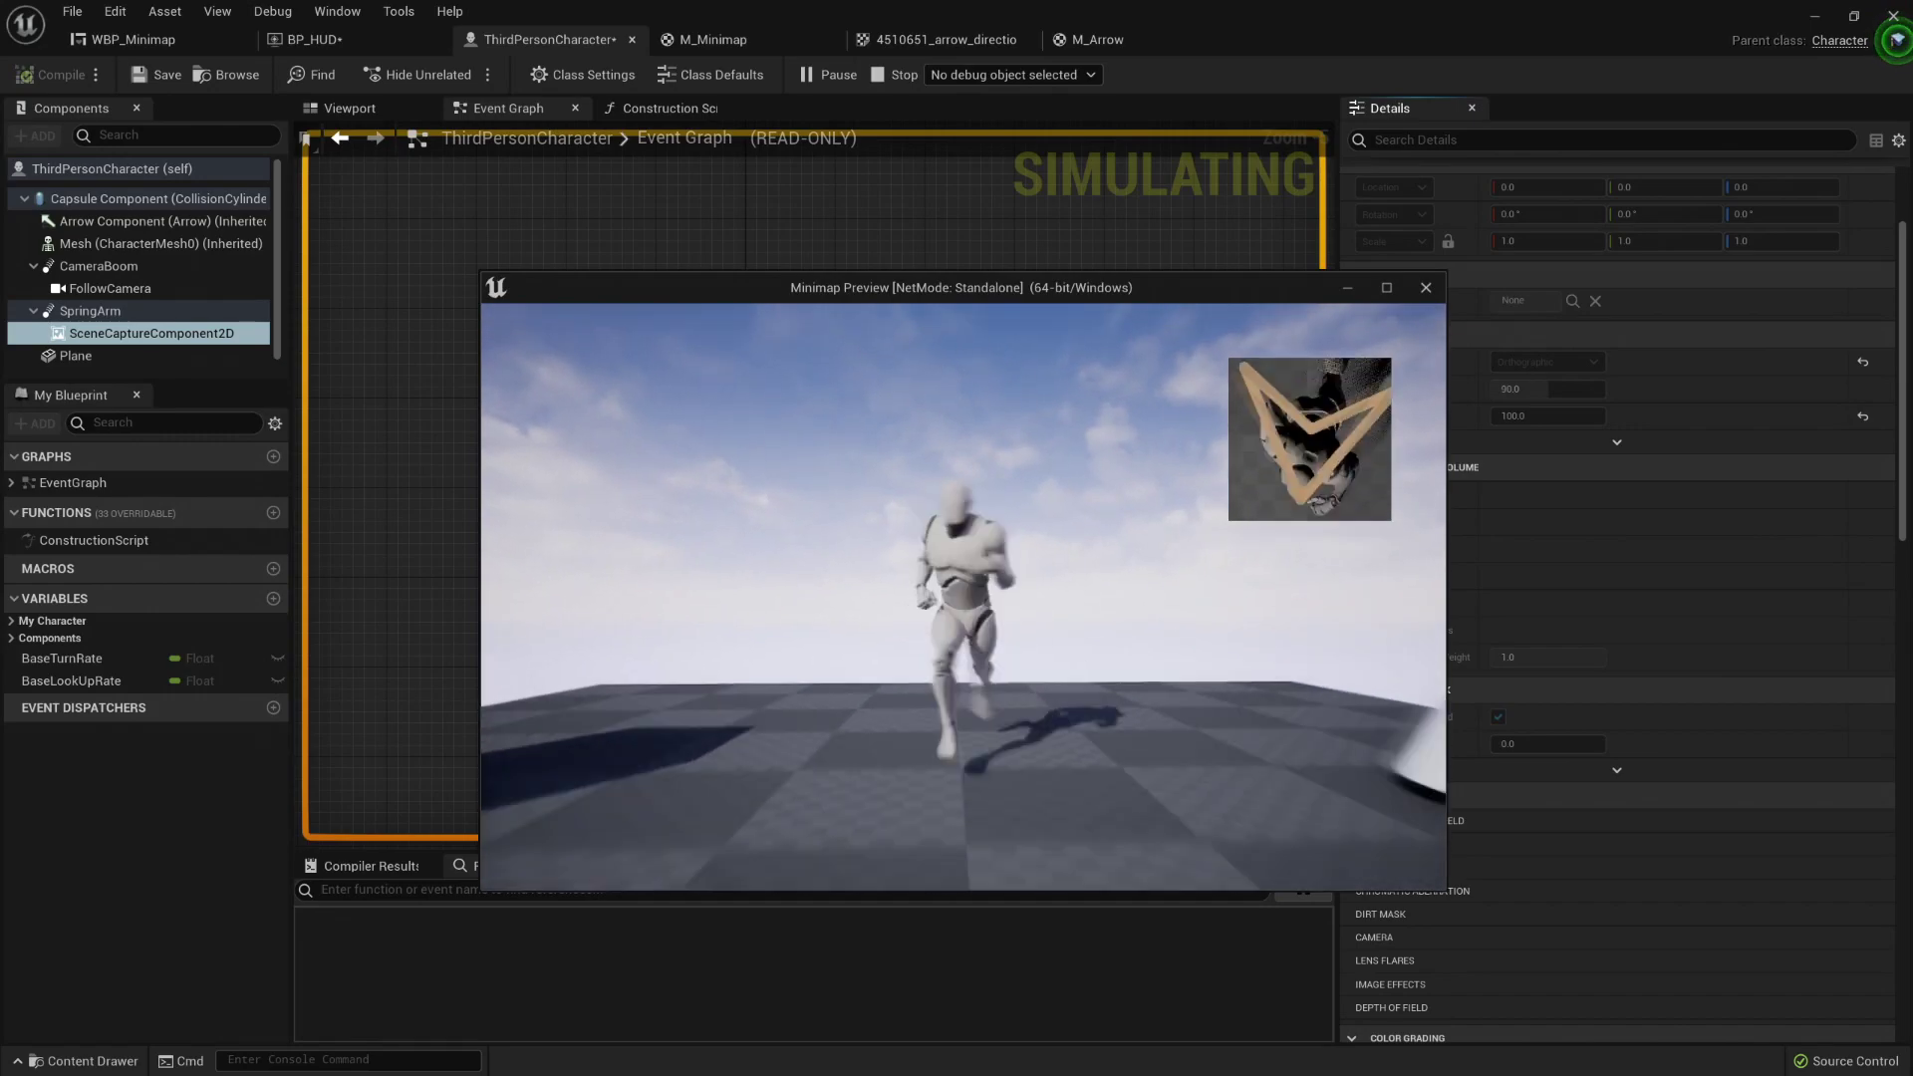
{"action": "key", "text": "a"}
{"action": "key", "text": "Escape"}
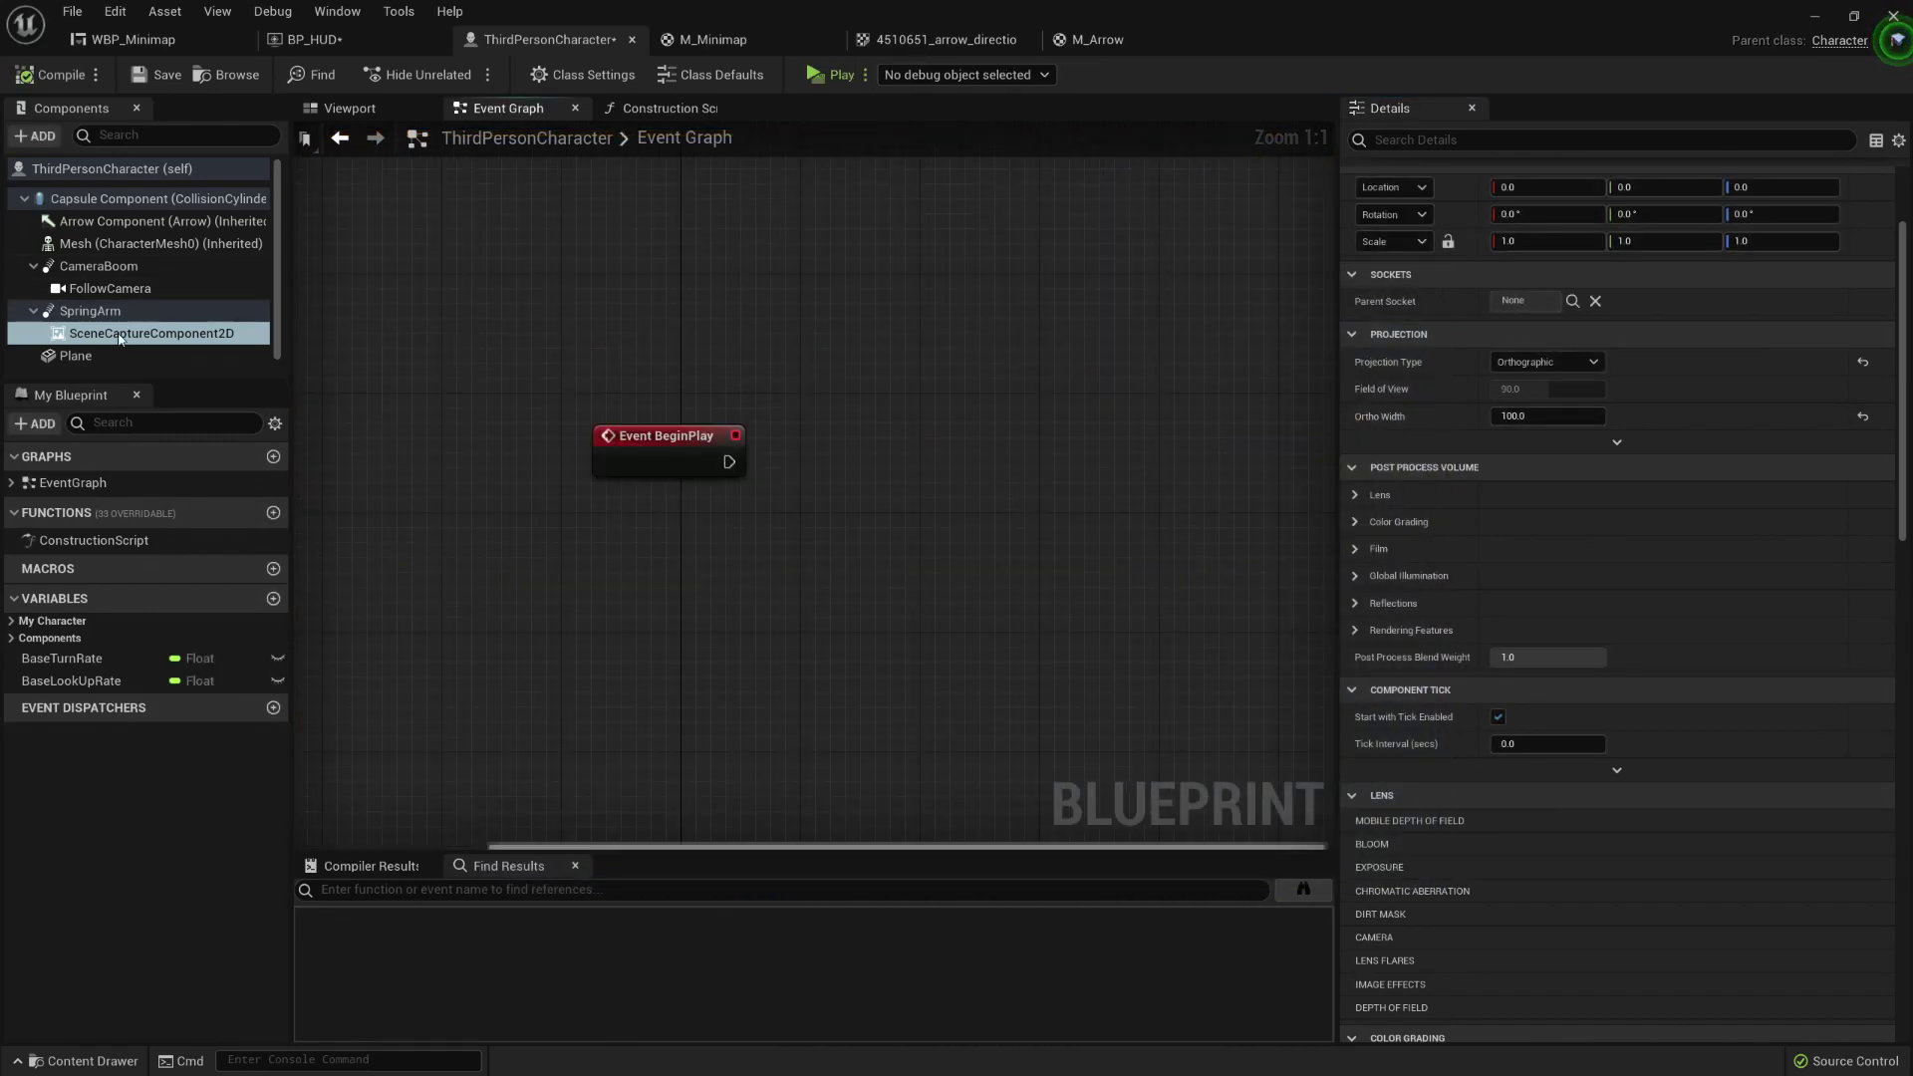
Step: Add a SceneCaptureComponent2D reference below Event BeginPlay and get its Hidden Actors array
{"action": "left_click_drag", "start_coordinate": [119, 339], "coordinate": [985, 526]}
{"action": "left_click_drag", "start_coordinate": [671, 513], "coordinate": [674, 515]}
{"action": "left_click_drag", "start_coordinate": [849, 529], "coordinate": [928, 486]}
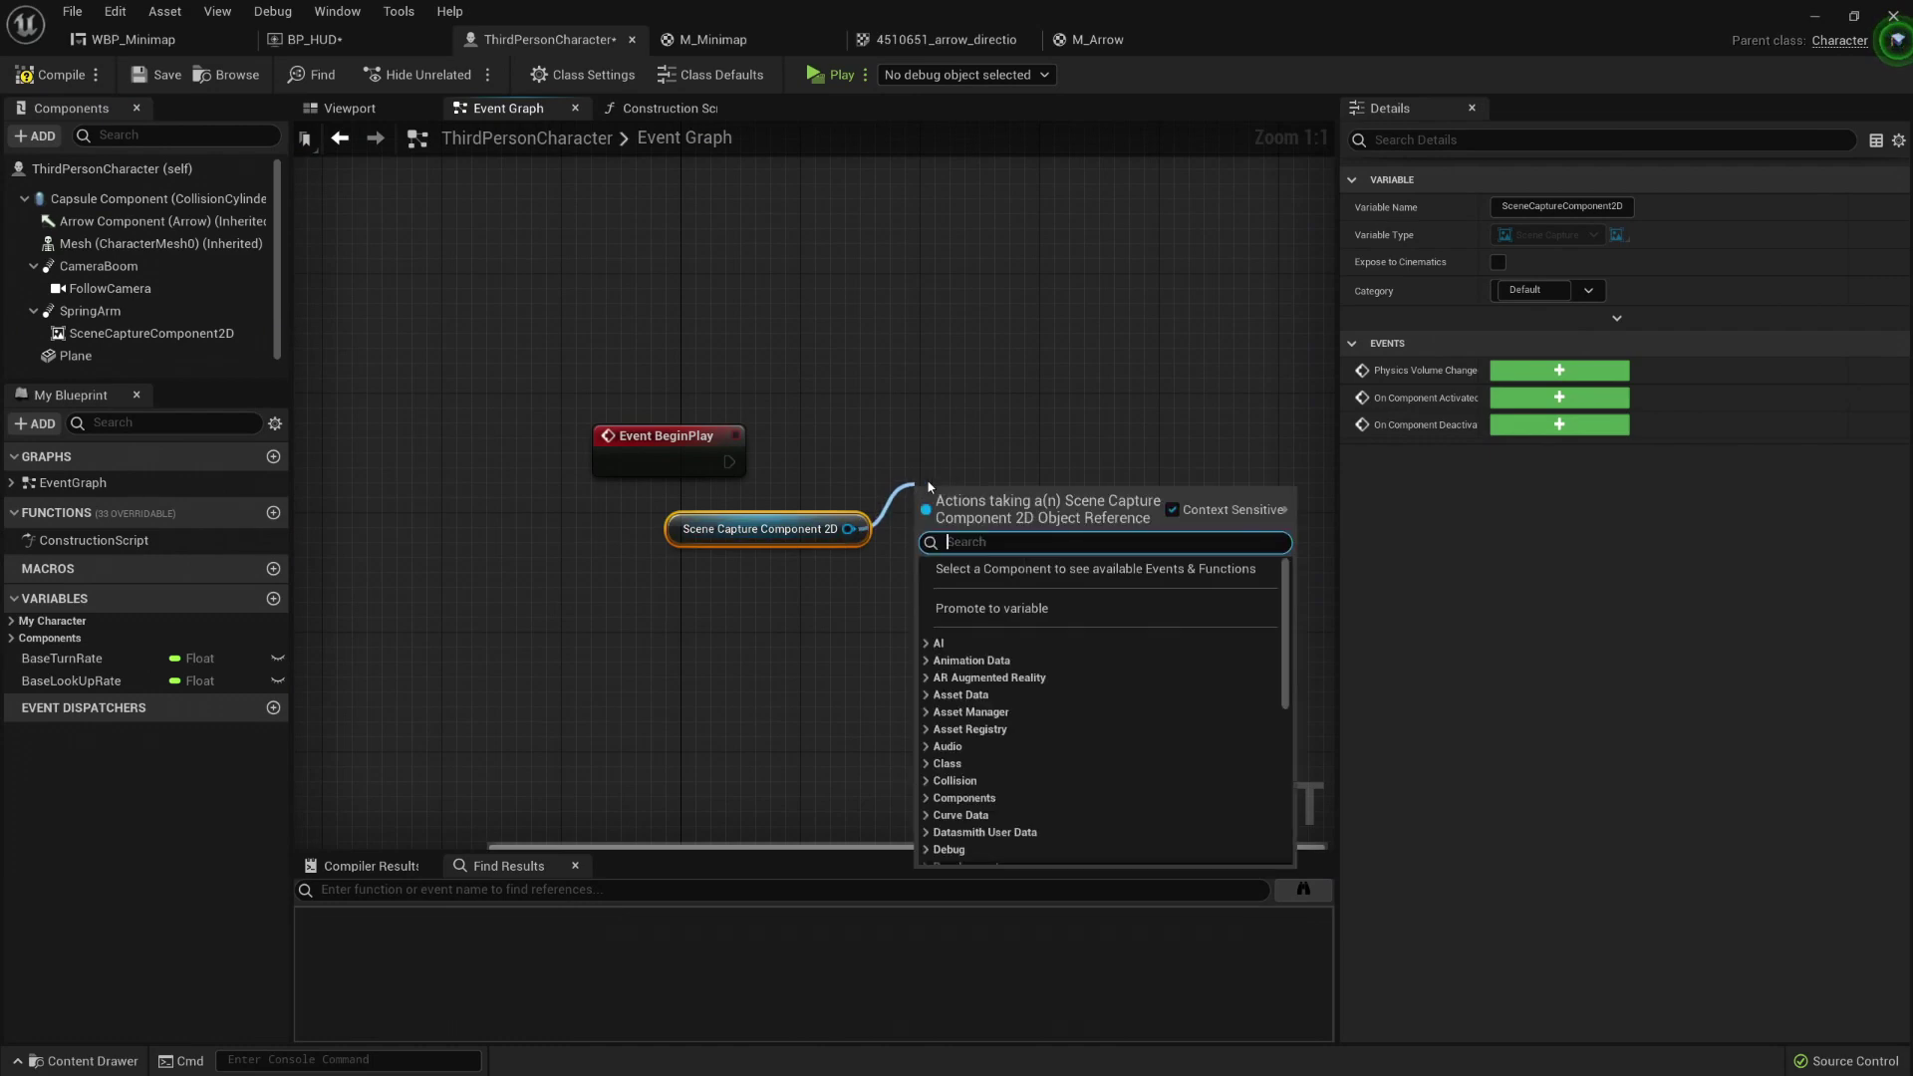
{"action": "type", "text": "get hid"}
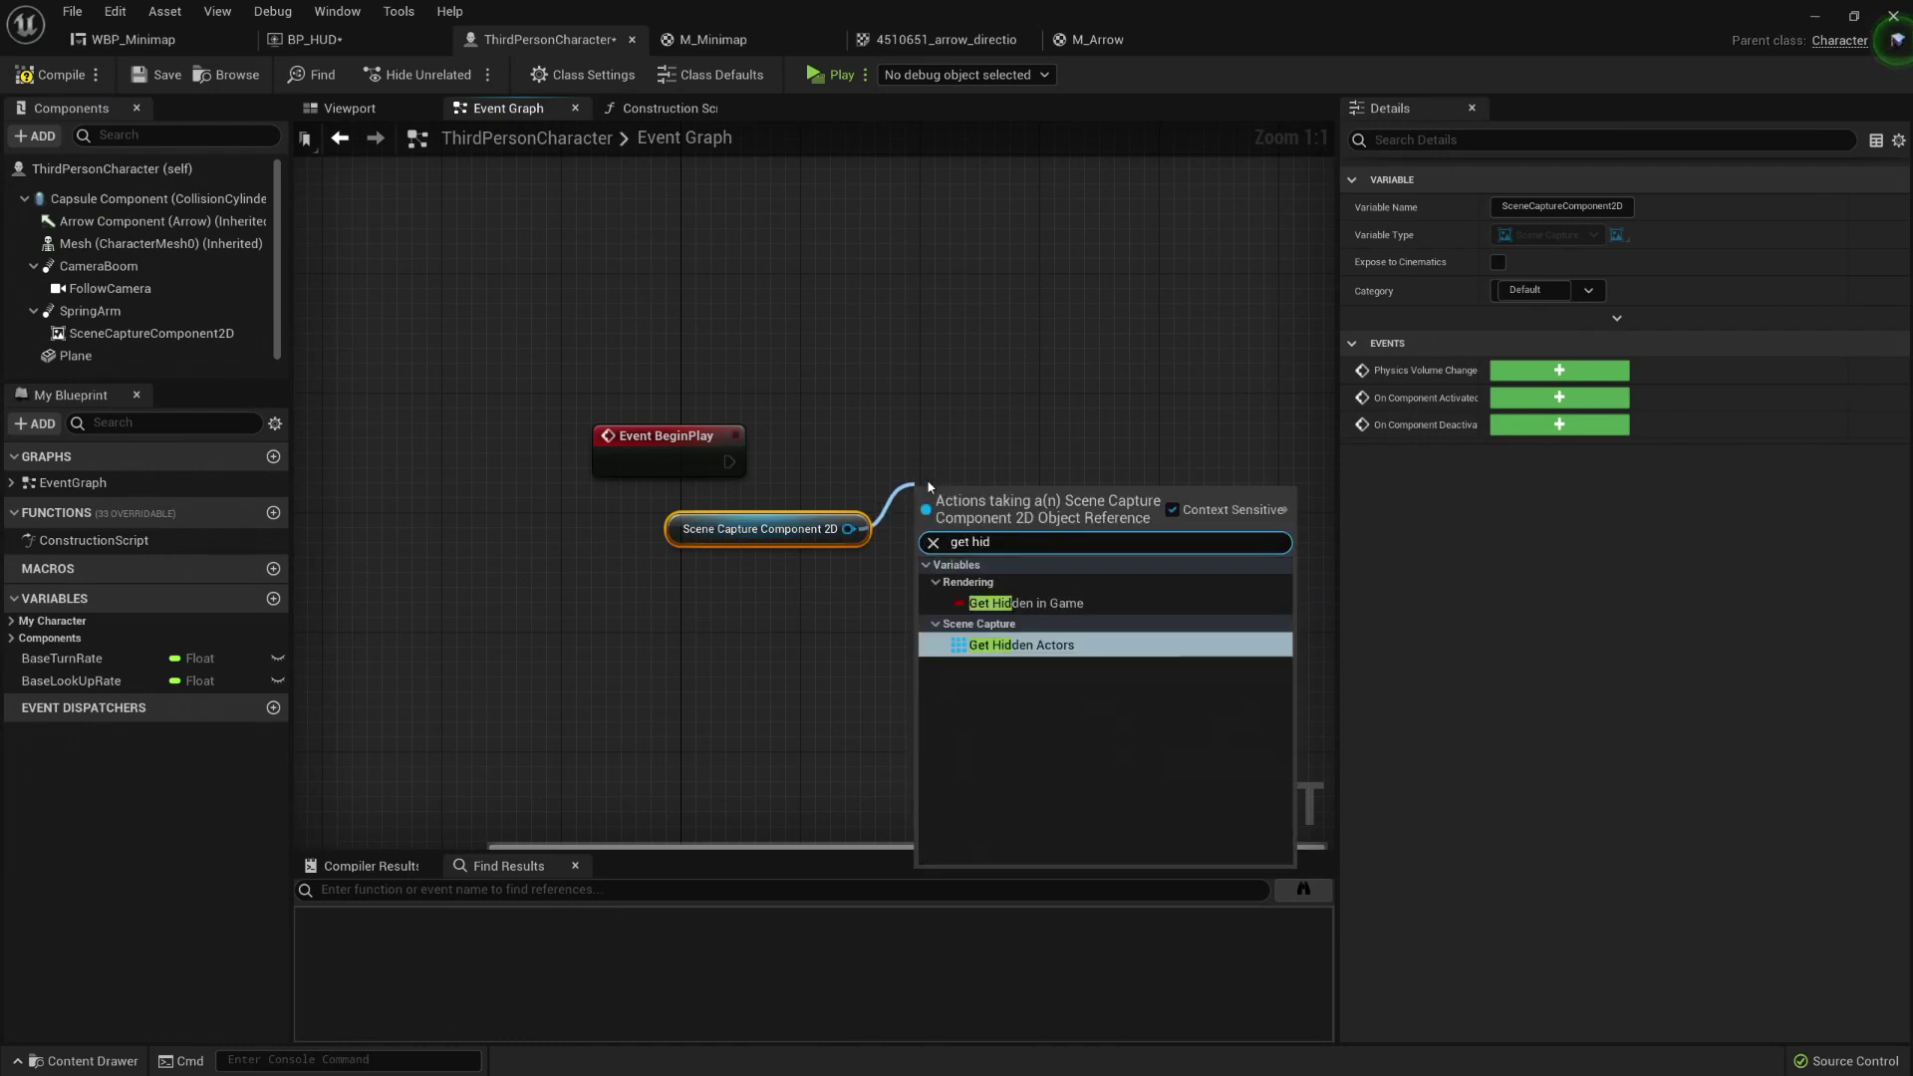
{"action": "key", "text": "Return"}
{"action": "right_click_drag", "start_coordinate": [1232, 550], "coordinate": [1020, 665]}
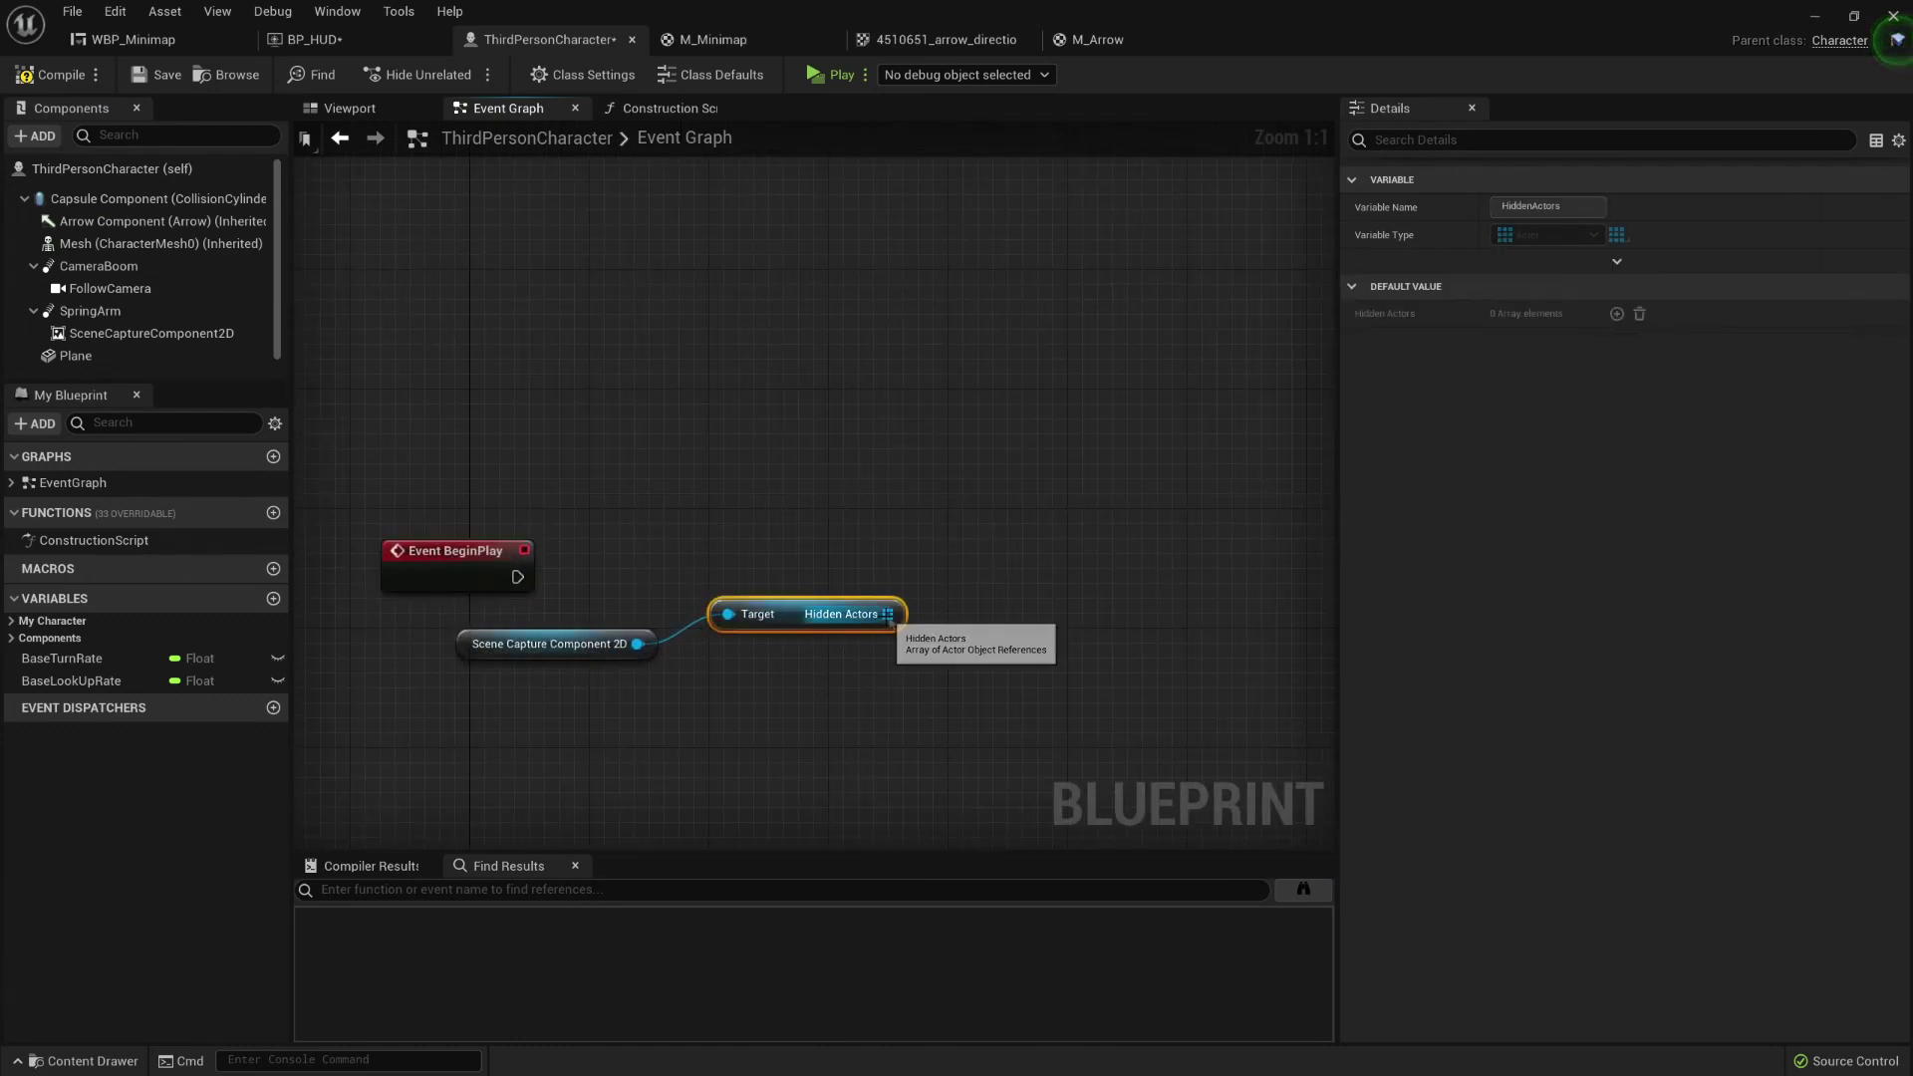
Step: Add a self reference to the Hidden Actors array through an Add node executed from Event BeginPlay
{"action": "left_click_drag", "start_coordinate": [888, 618], "coordinate": [930, 607]}
{"action": "type", "text": "add"}
{"action": "key", "text": "Return"}
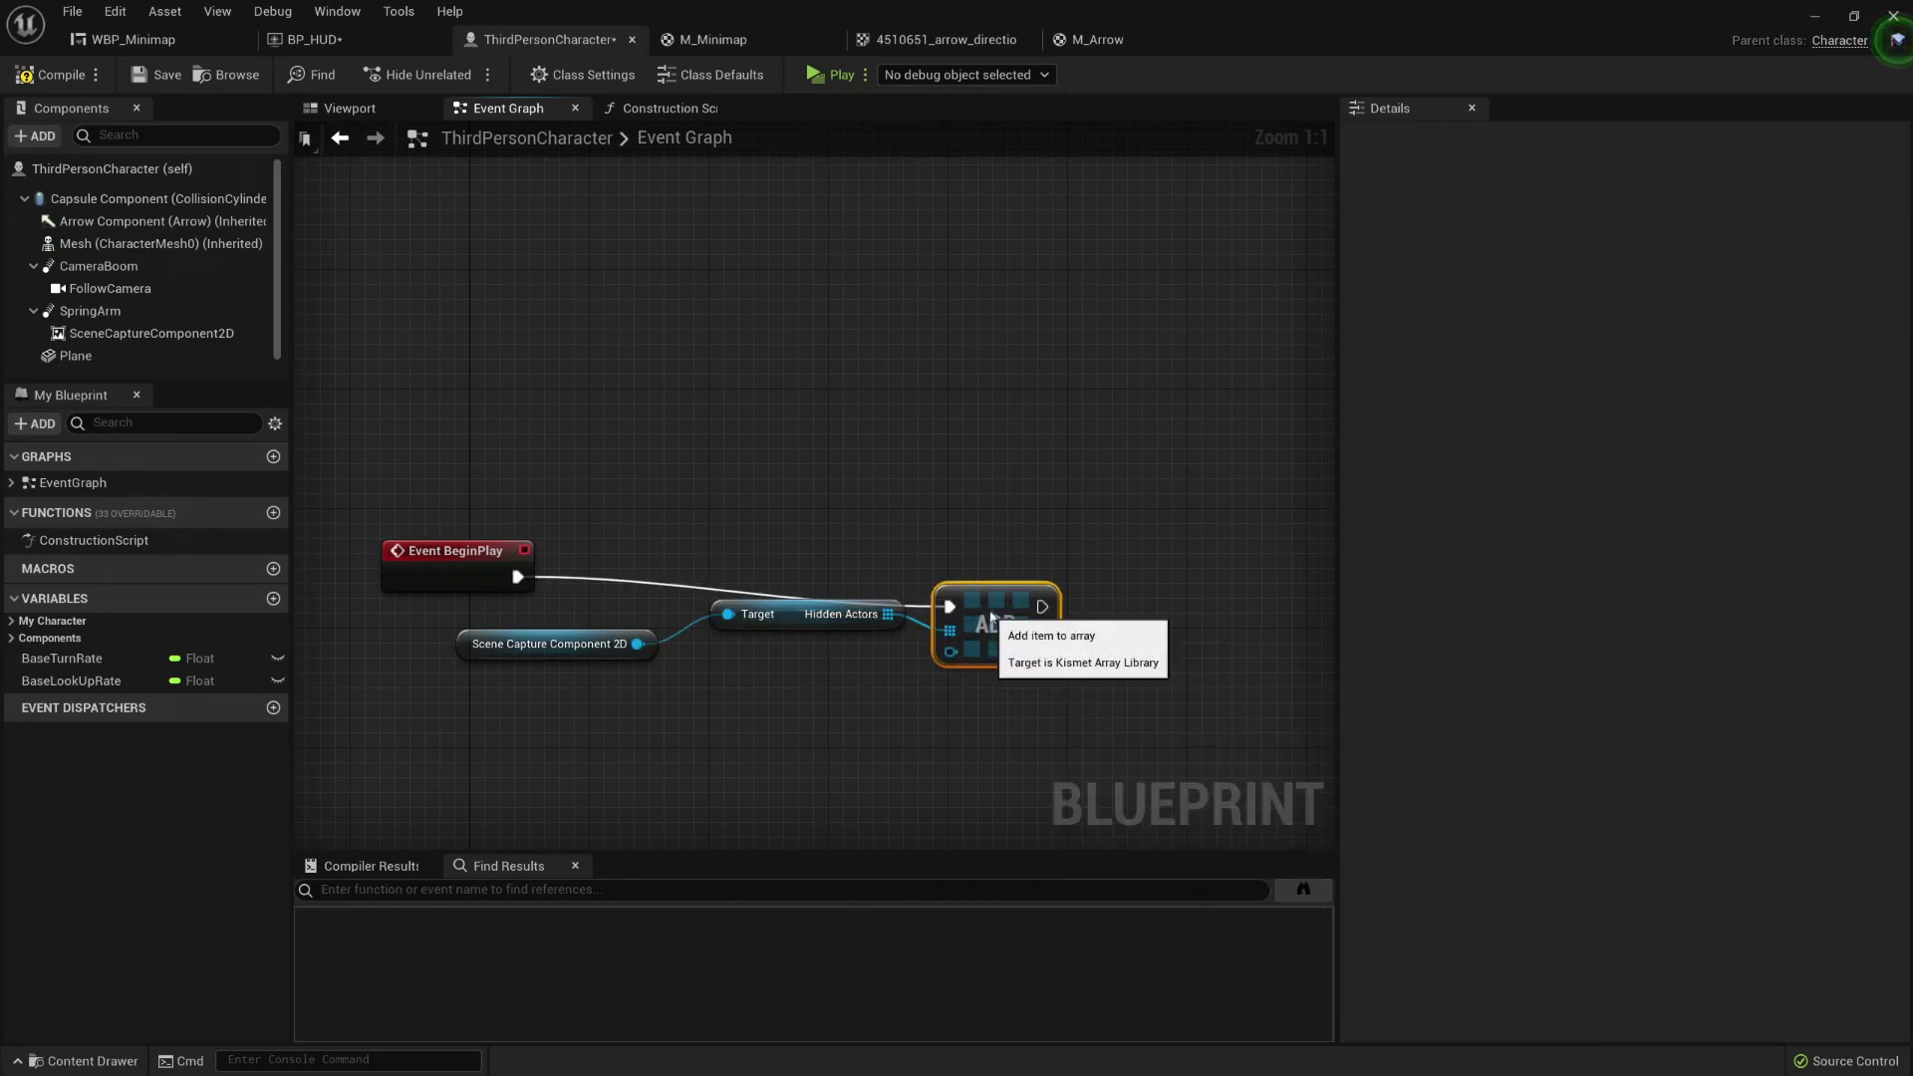
{"action": "right_click", "coordinate": [827, 723]}
{"action": "type", "text": "self"}
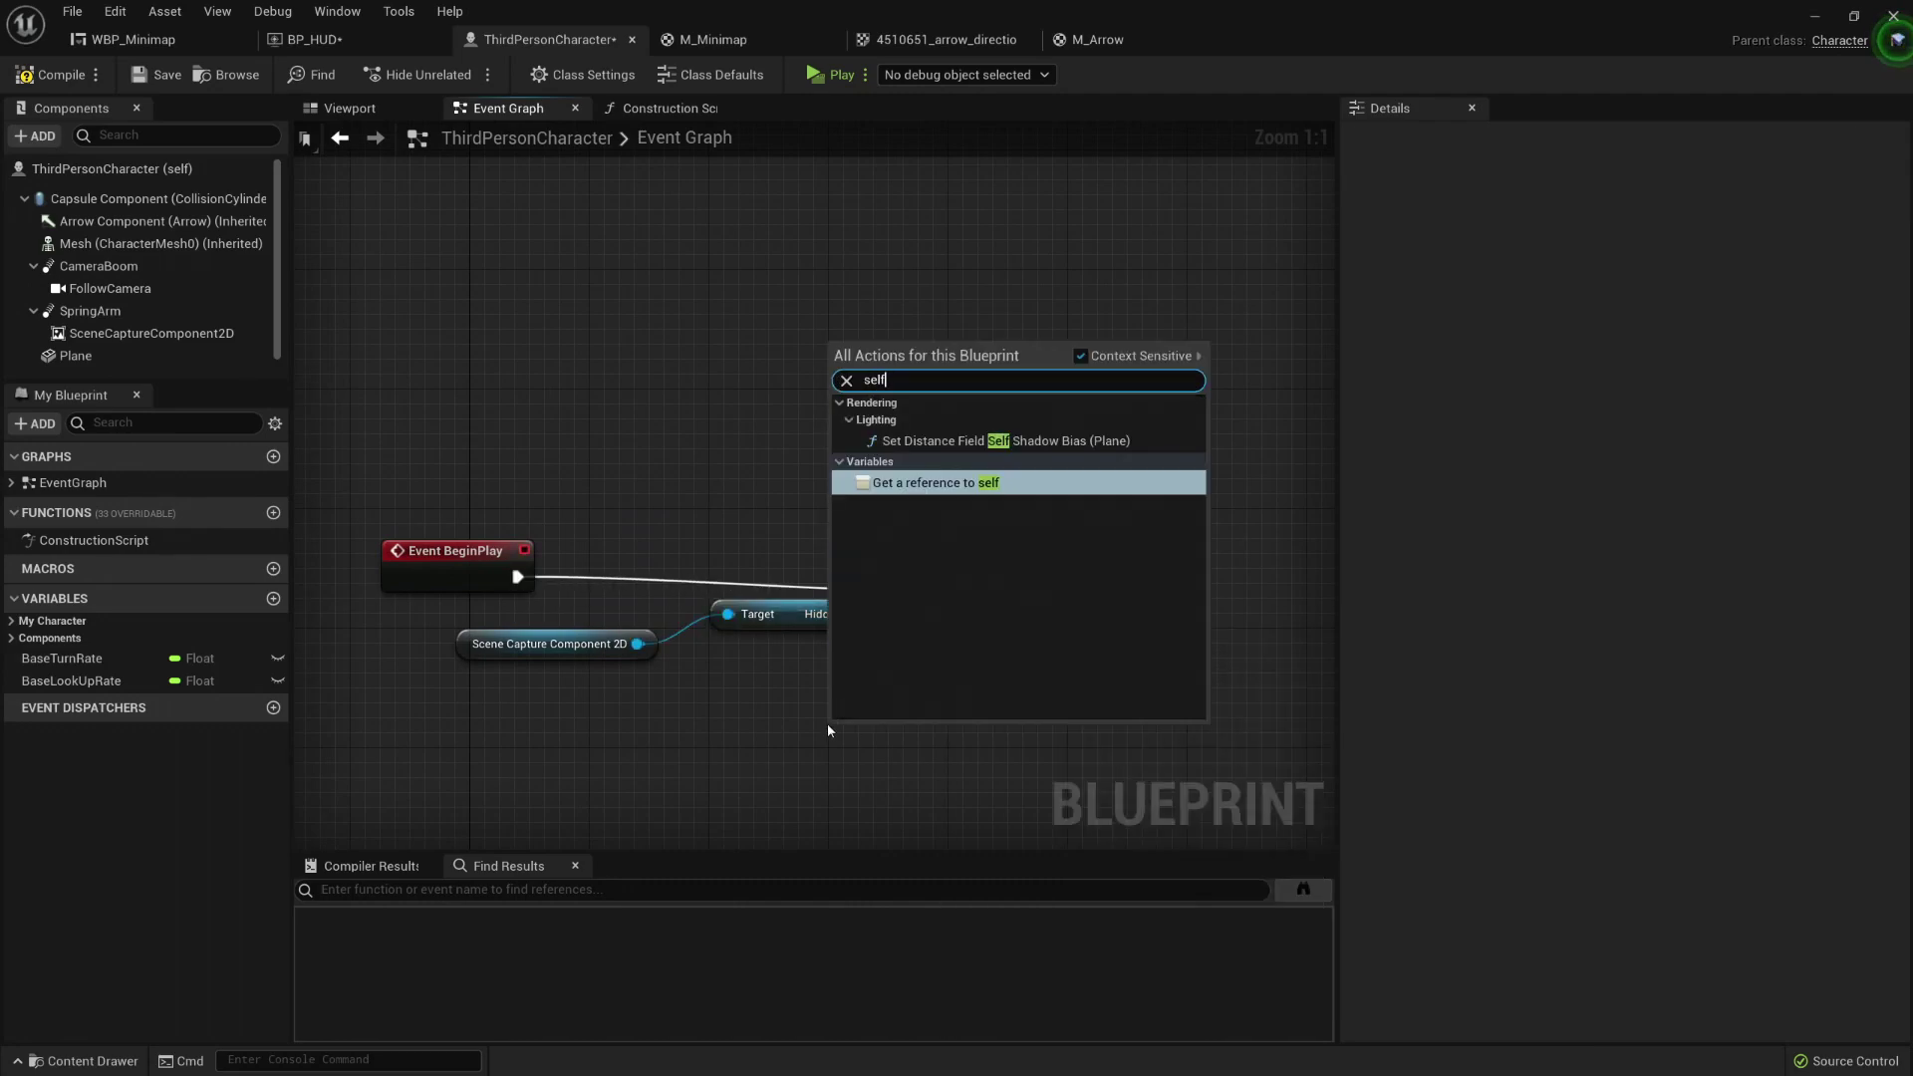
{"action": "key", "text": "Return"}
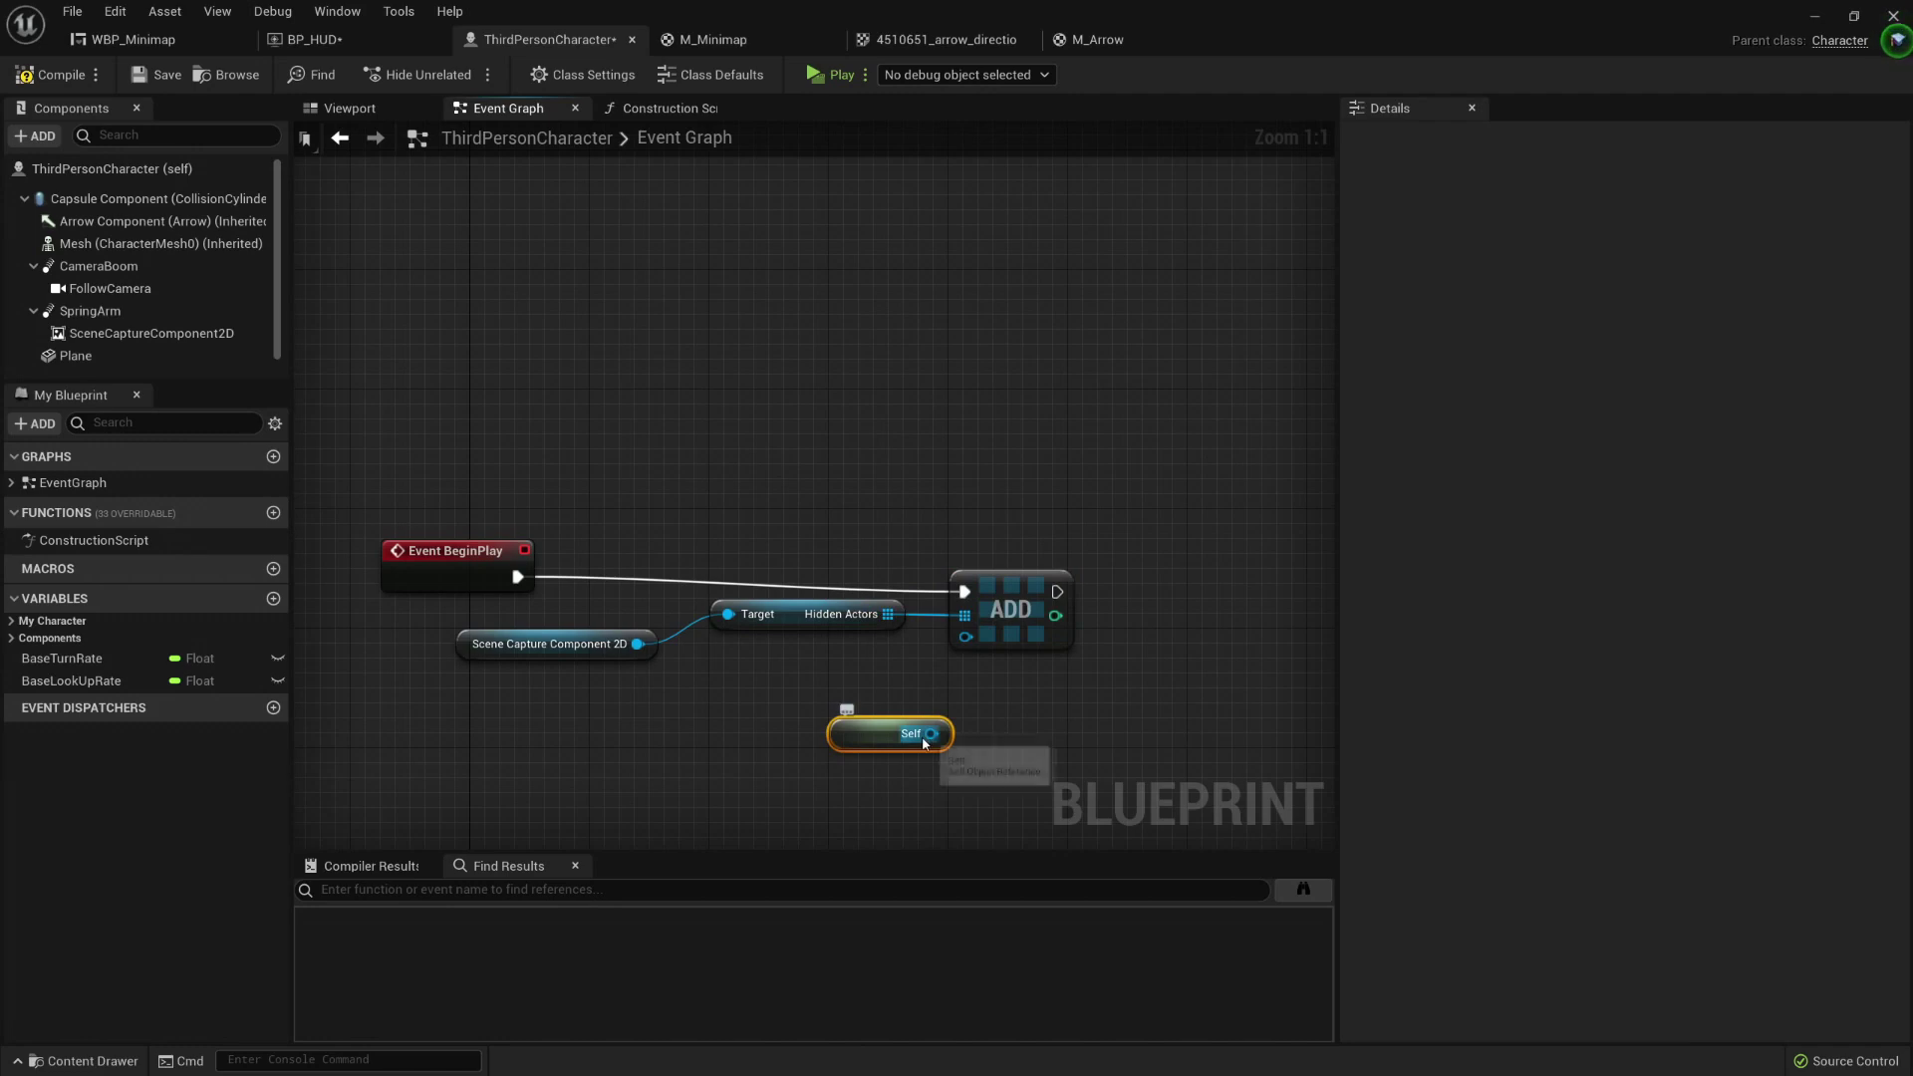
Step: Play-test to inspect the minimap with the whole character in the capture's Hidden Actors array
{"action": "left_click", "coordinate": [827, 77]}
{"action": "key", "text": "w"}
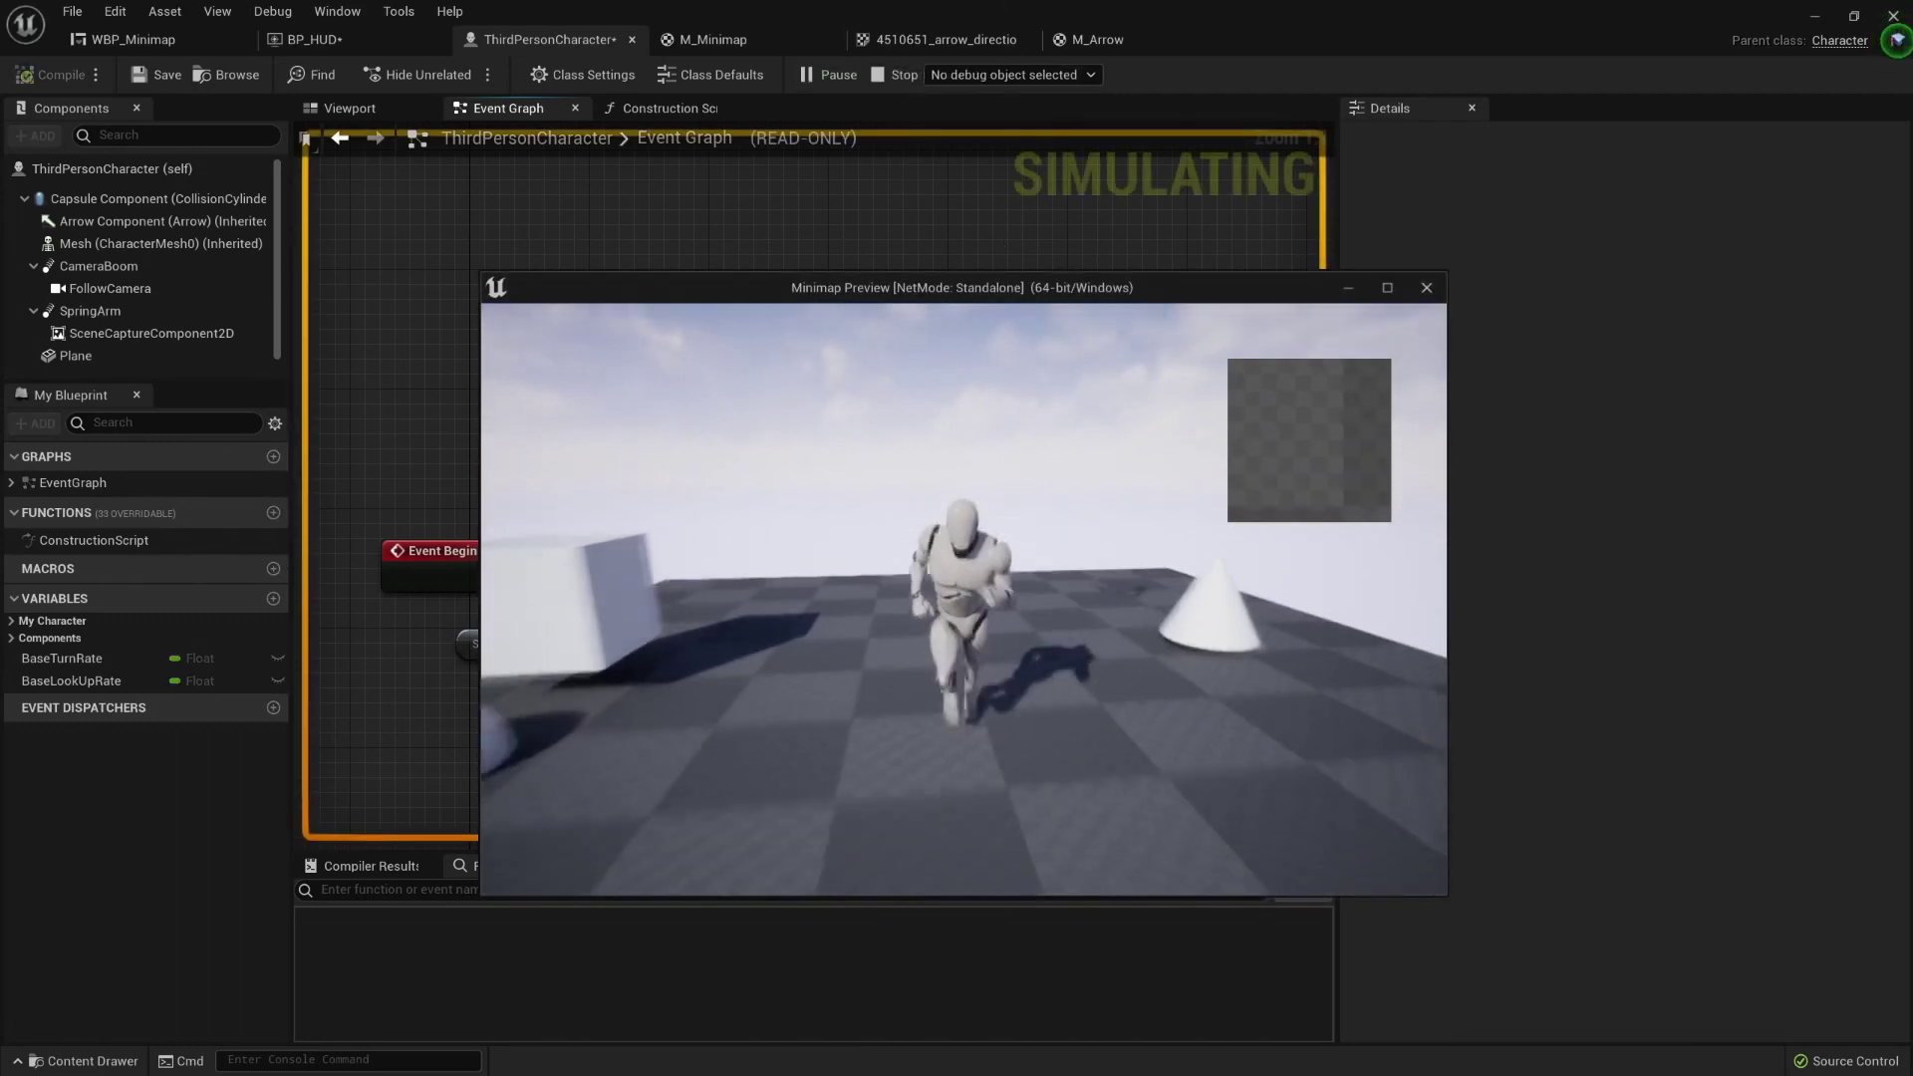
{"action": "key", "text": "Escape"}
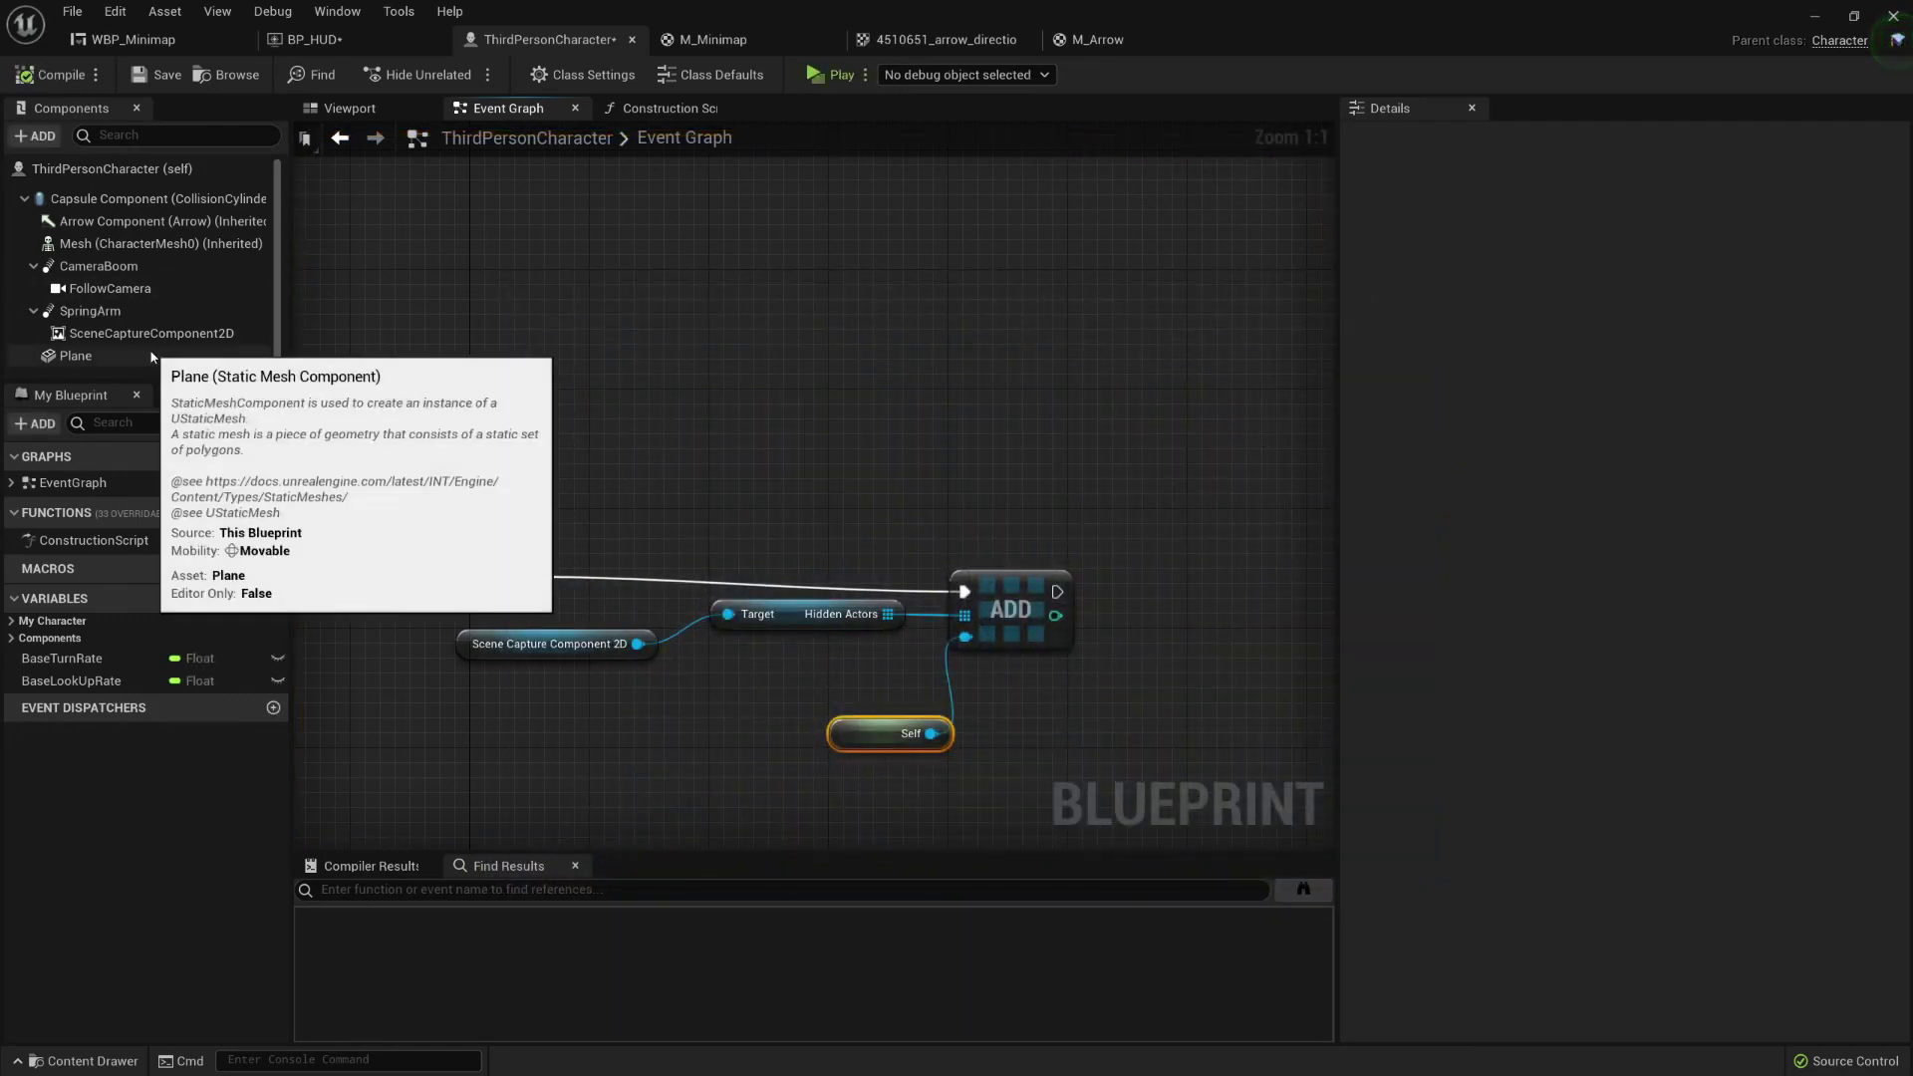
Step: Delete the Scene Capture Component 2D, Hidden Actors, Add and Self nodes, keeping Event BeginPlay, and run a brief play-test
{"action": "left_click", "coordinate": [75, 355]}
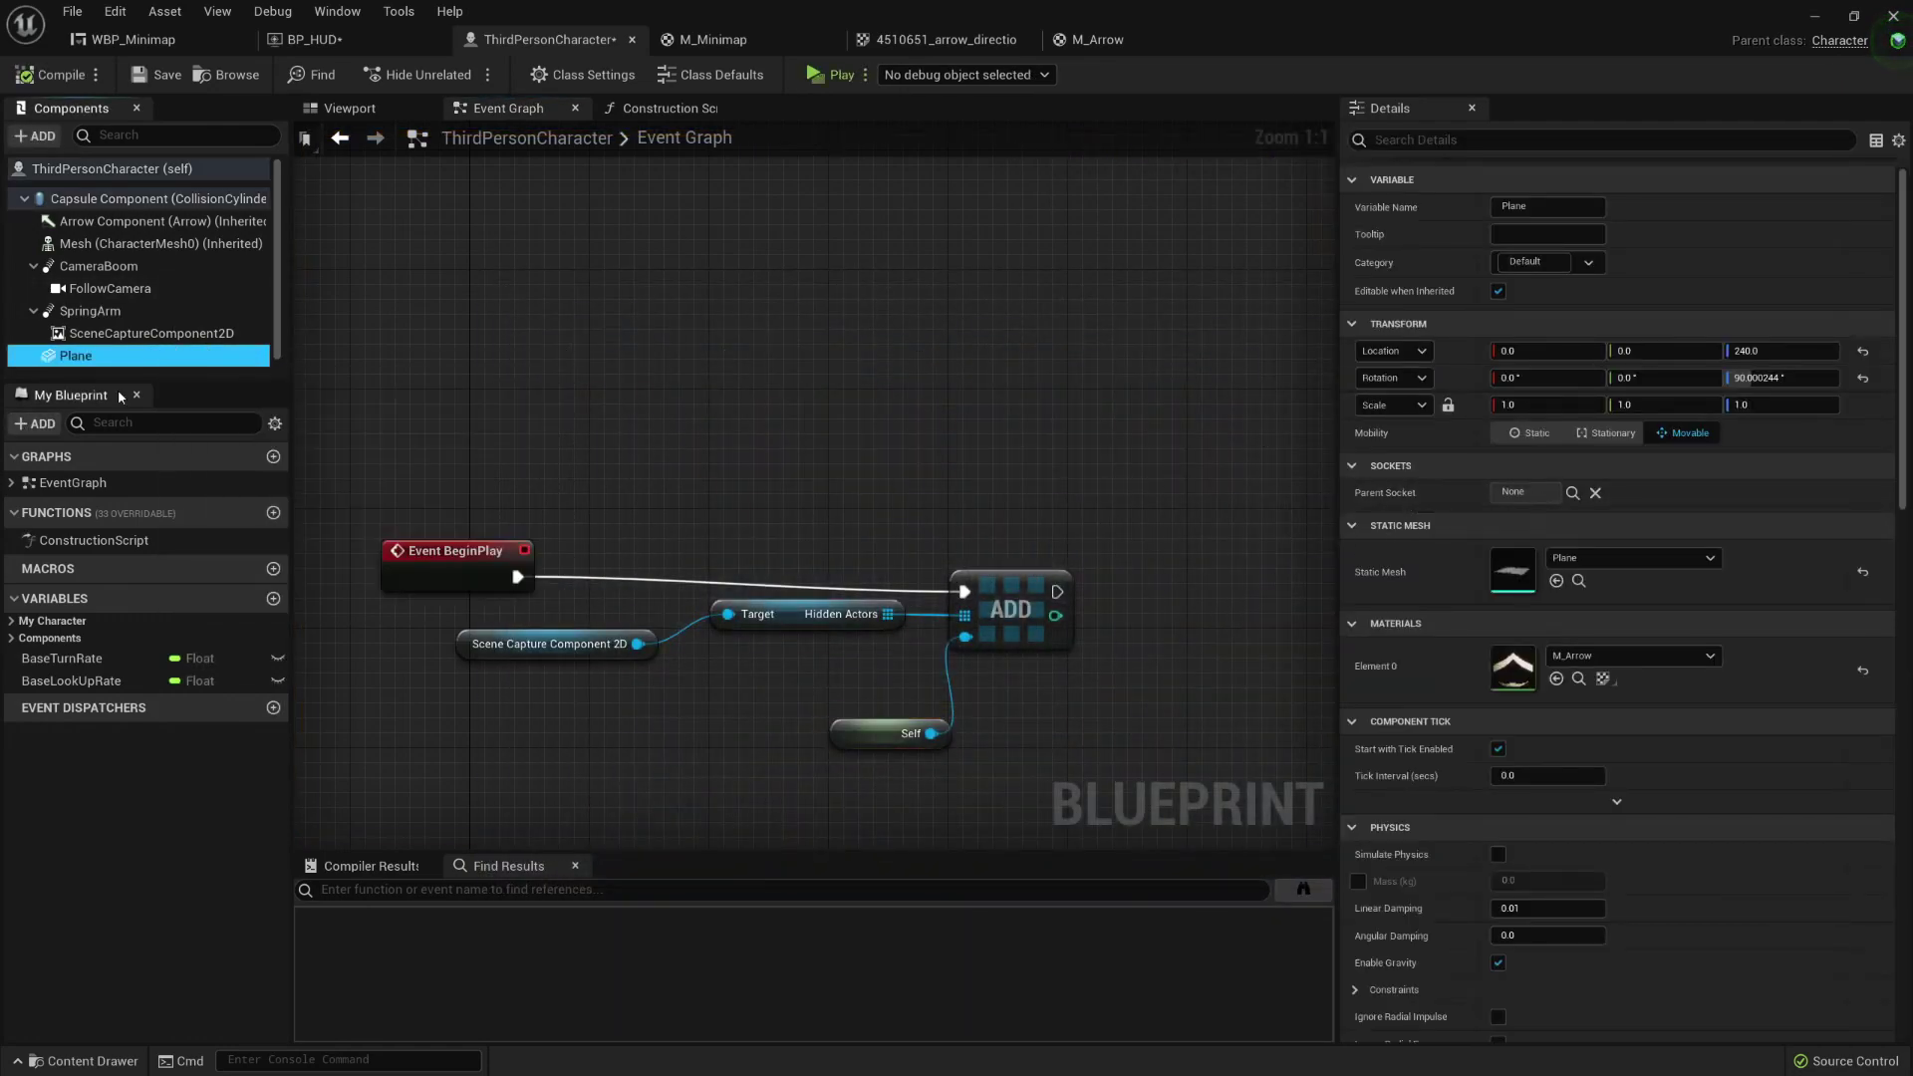
{"action": "left_click_drag", "start_coordinate": [1010, 610], "coordinate": [1011, 595]}
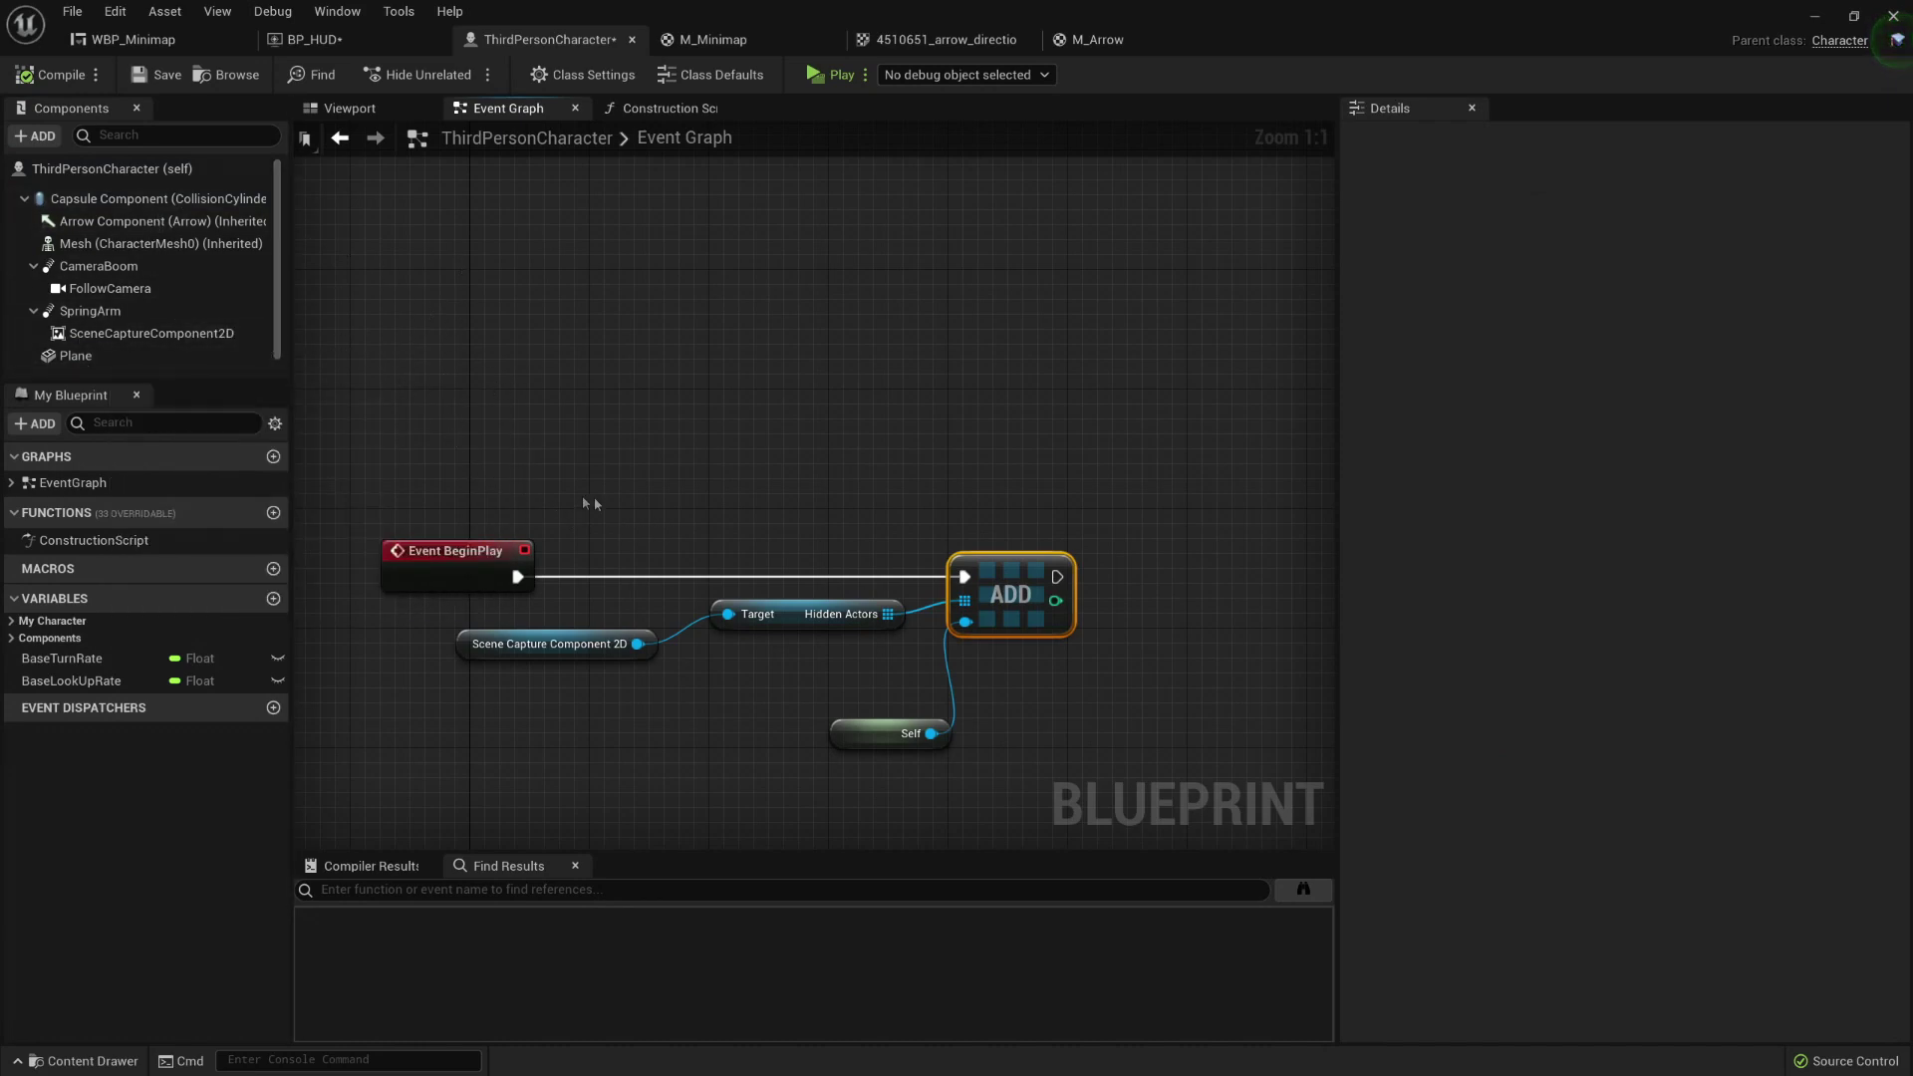
{"action": "left_click_drag", "start_coordinate": [518, 428], "coordinate": [997, 641]}
{"action": "key", "text": "Delete"}
{"action": "left_click", "coordinate": [820, 79]}
{"action": "key", "text": "Escape"}
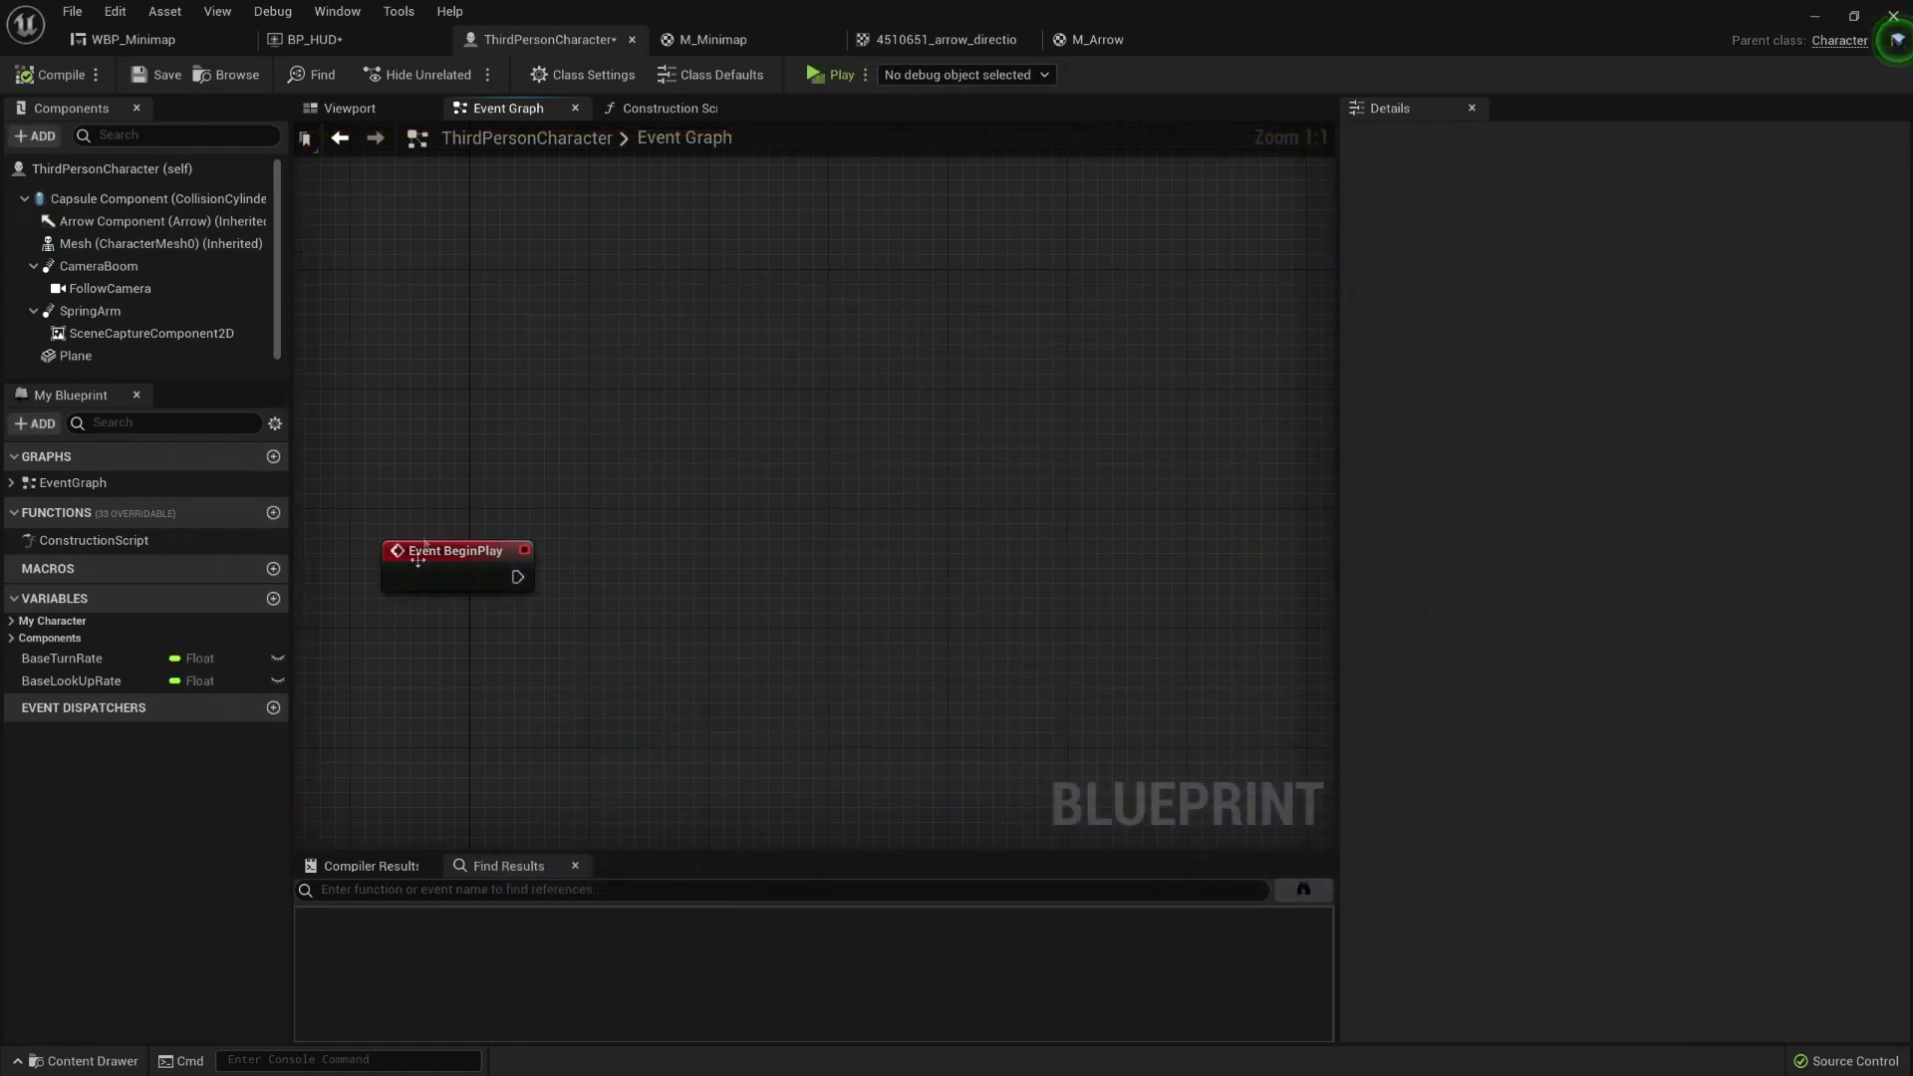
Step: Reveal the advanced Scene Capture settings of the SceneCaptureComponent2D
{"action": "left_click", "coordinate": [129, 335]}
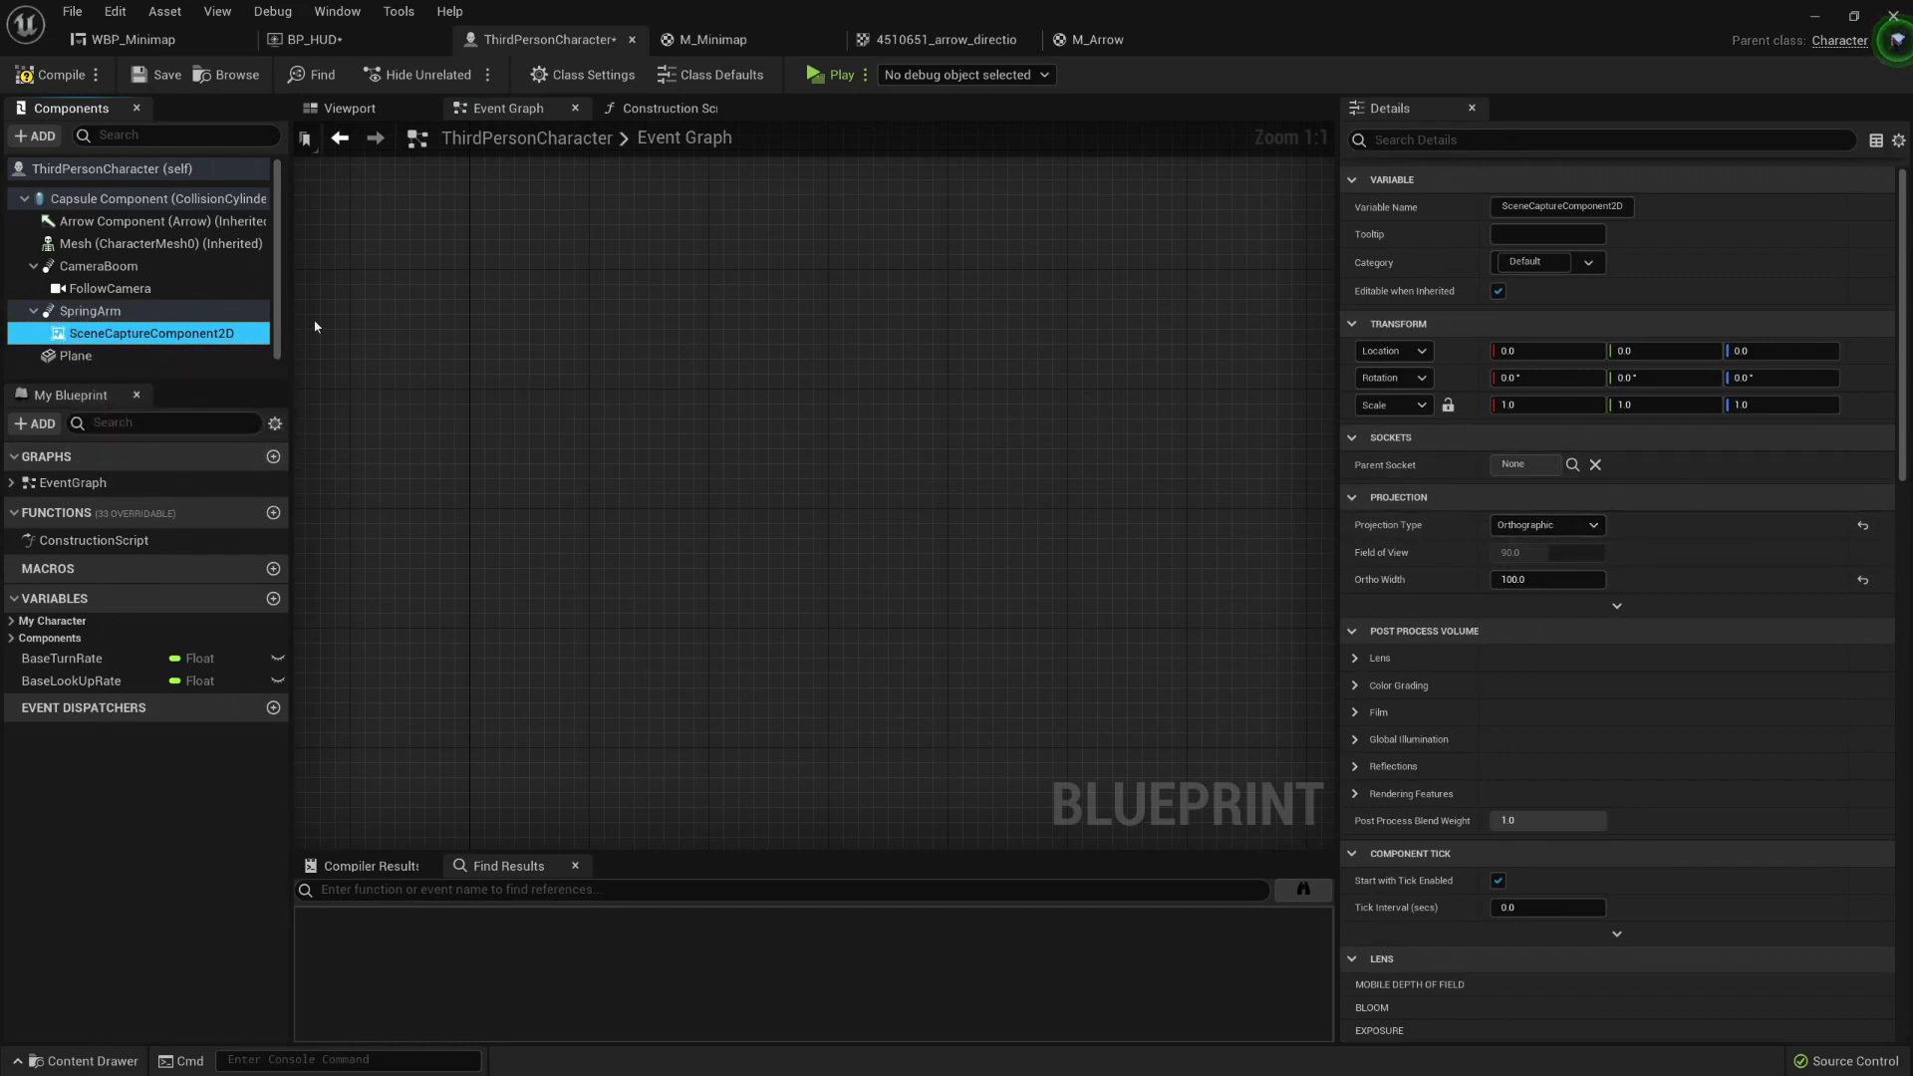
{"action": "scroll", "coordinate": [1408, 611], "scroll_direction": "down", "scroll_amount": 5}
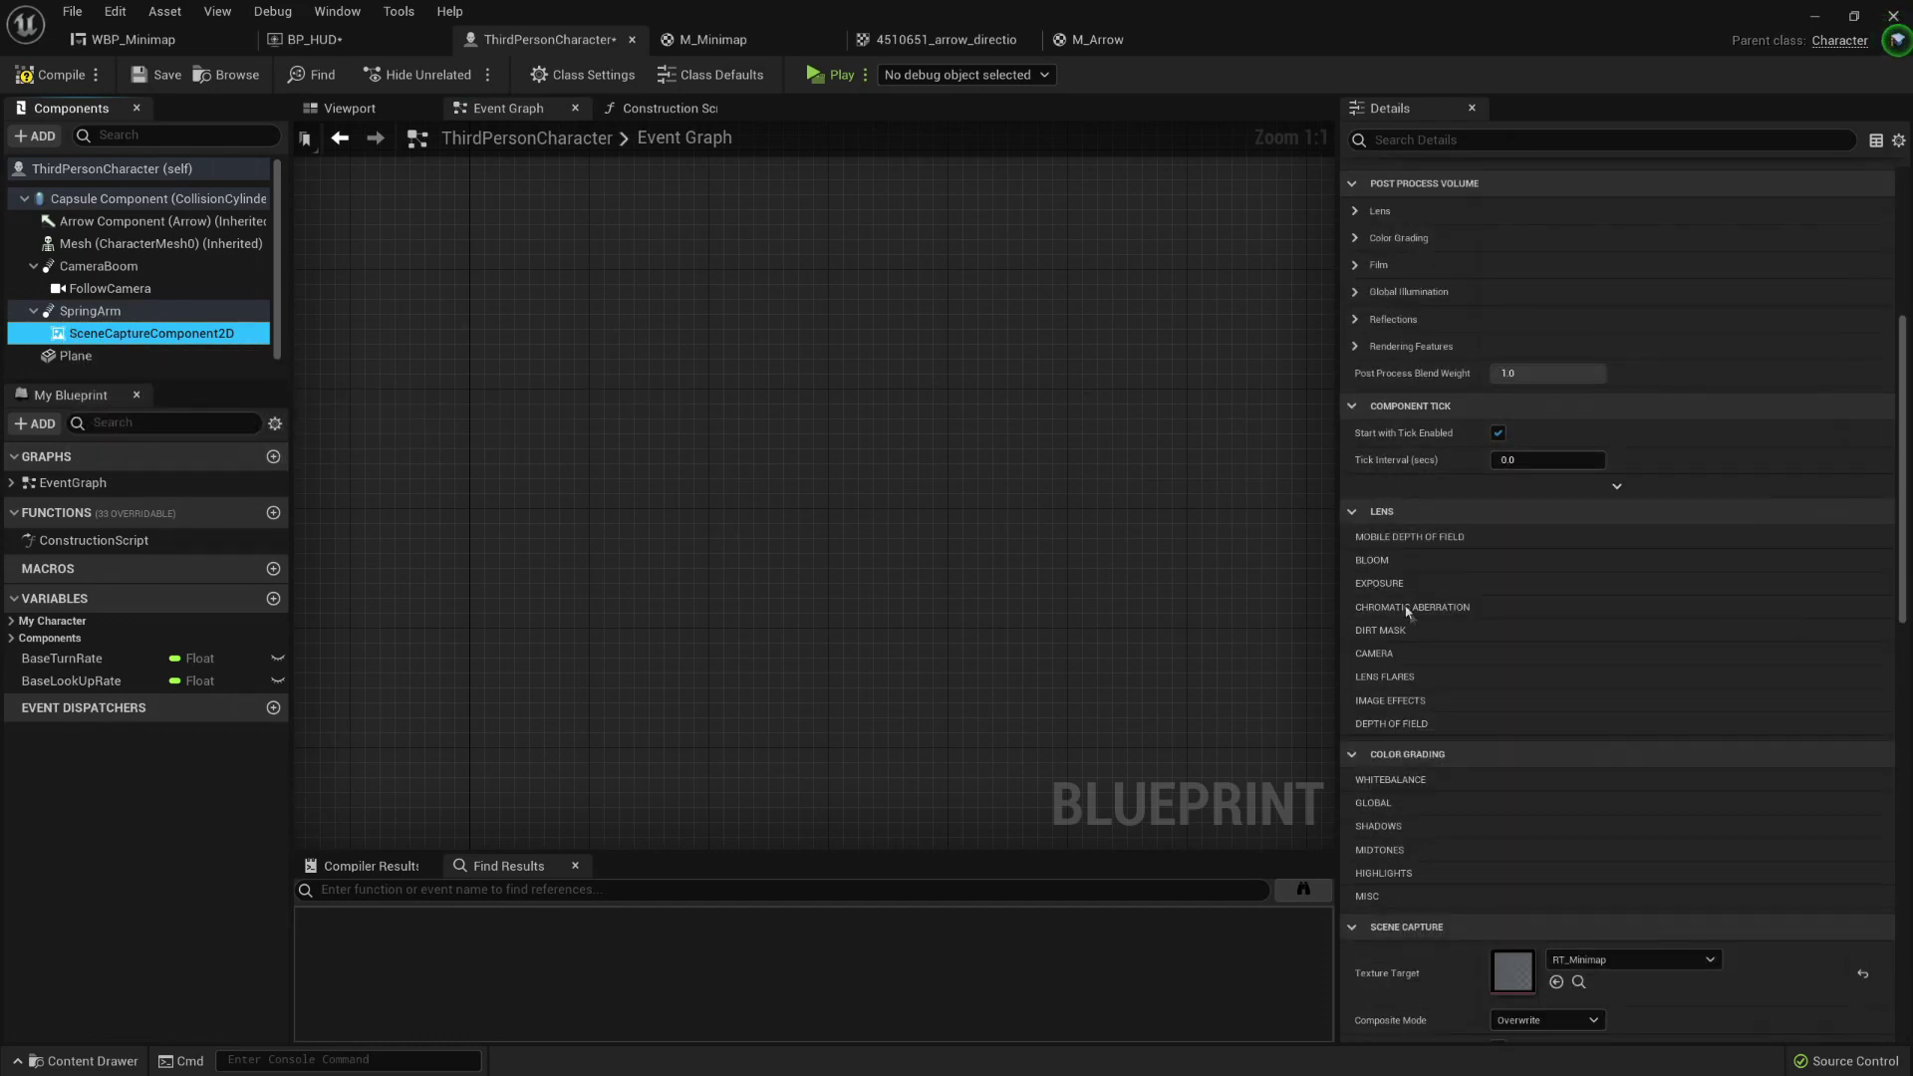
{"action": "scroll", "coordinate": [1408, 612], "scroll_direction": "down", "scroll_amount": 5}
{"action": "scroll", "coordinate": [1496, 687], "scroll_direction": "down", "scroll_amount": 5}
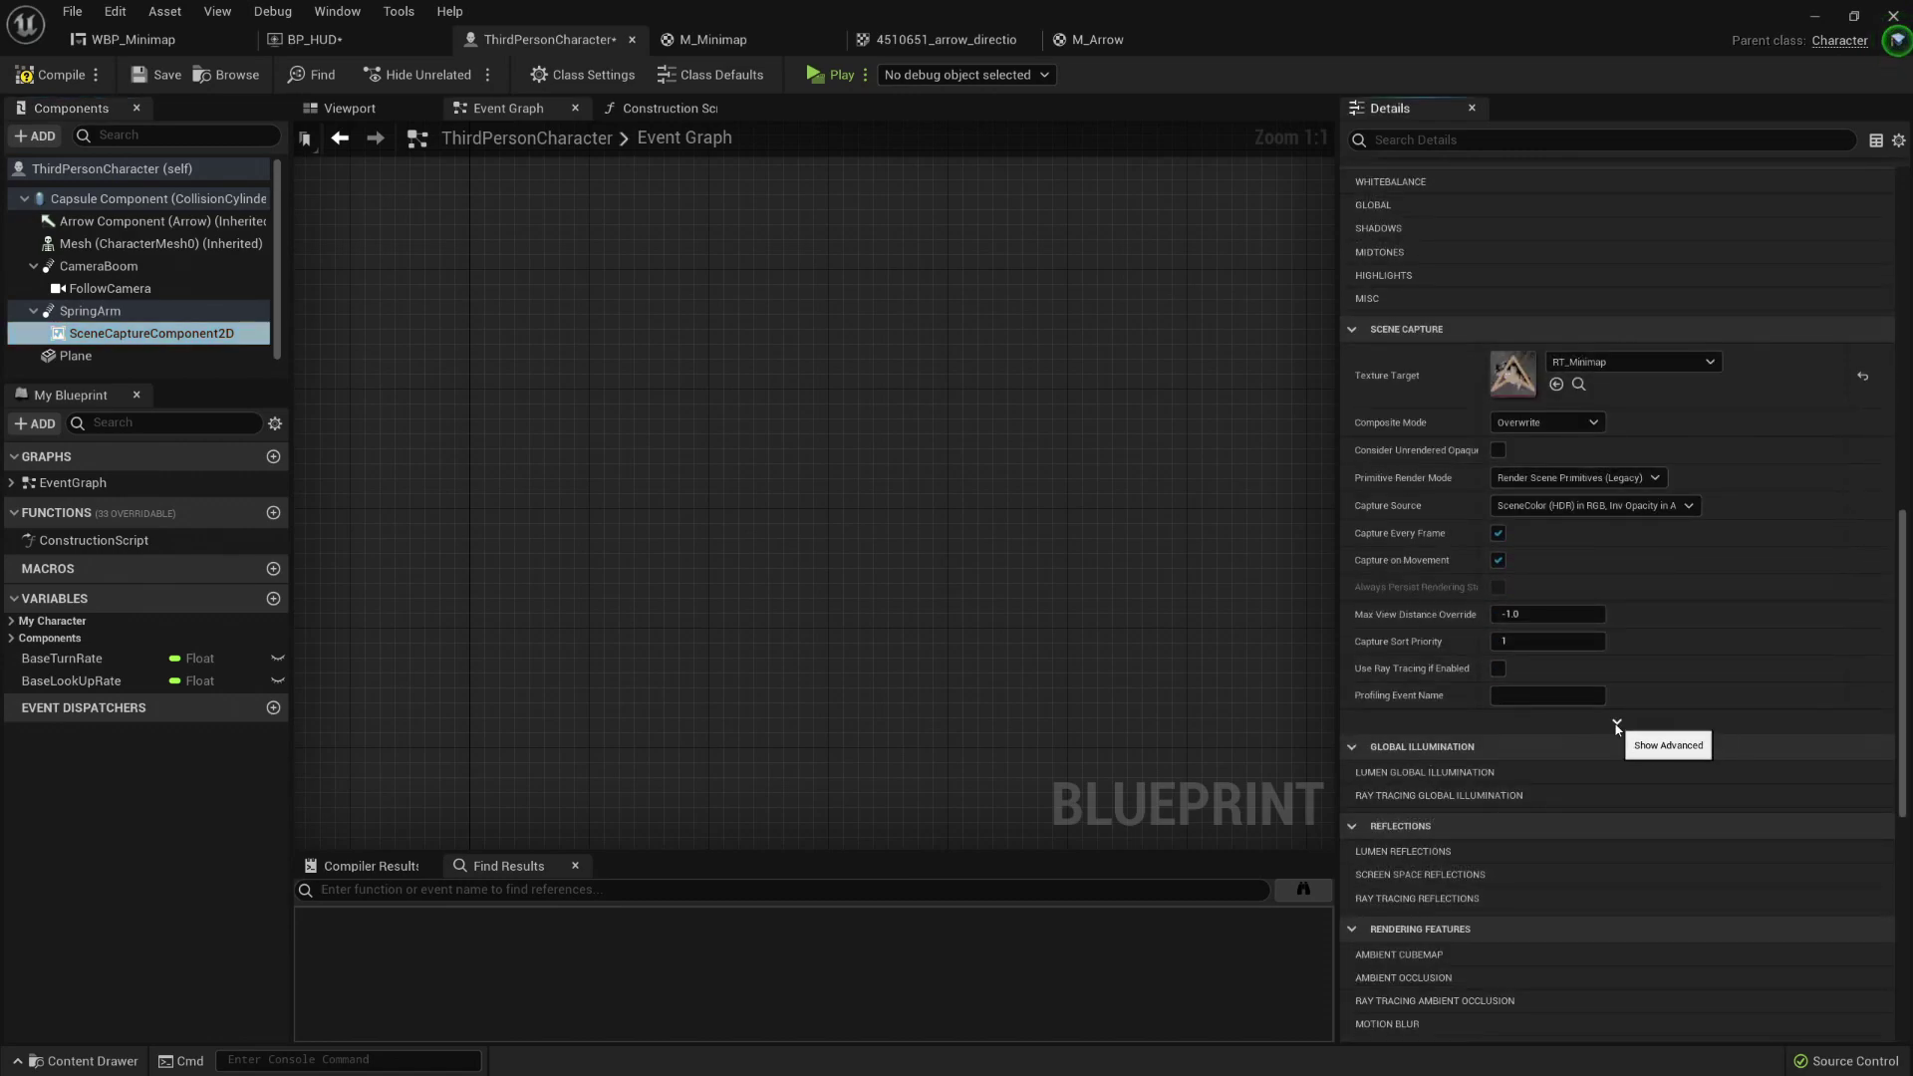
{"action": "left_click", "coordinate": [1617, 725]}
{"action": "scroll", "coordinate": [1595, 698], "scroll_direction": "down", "scroll_amount": 5}
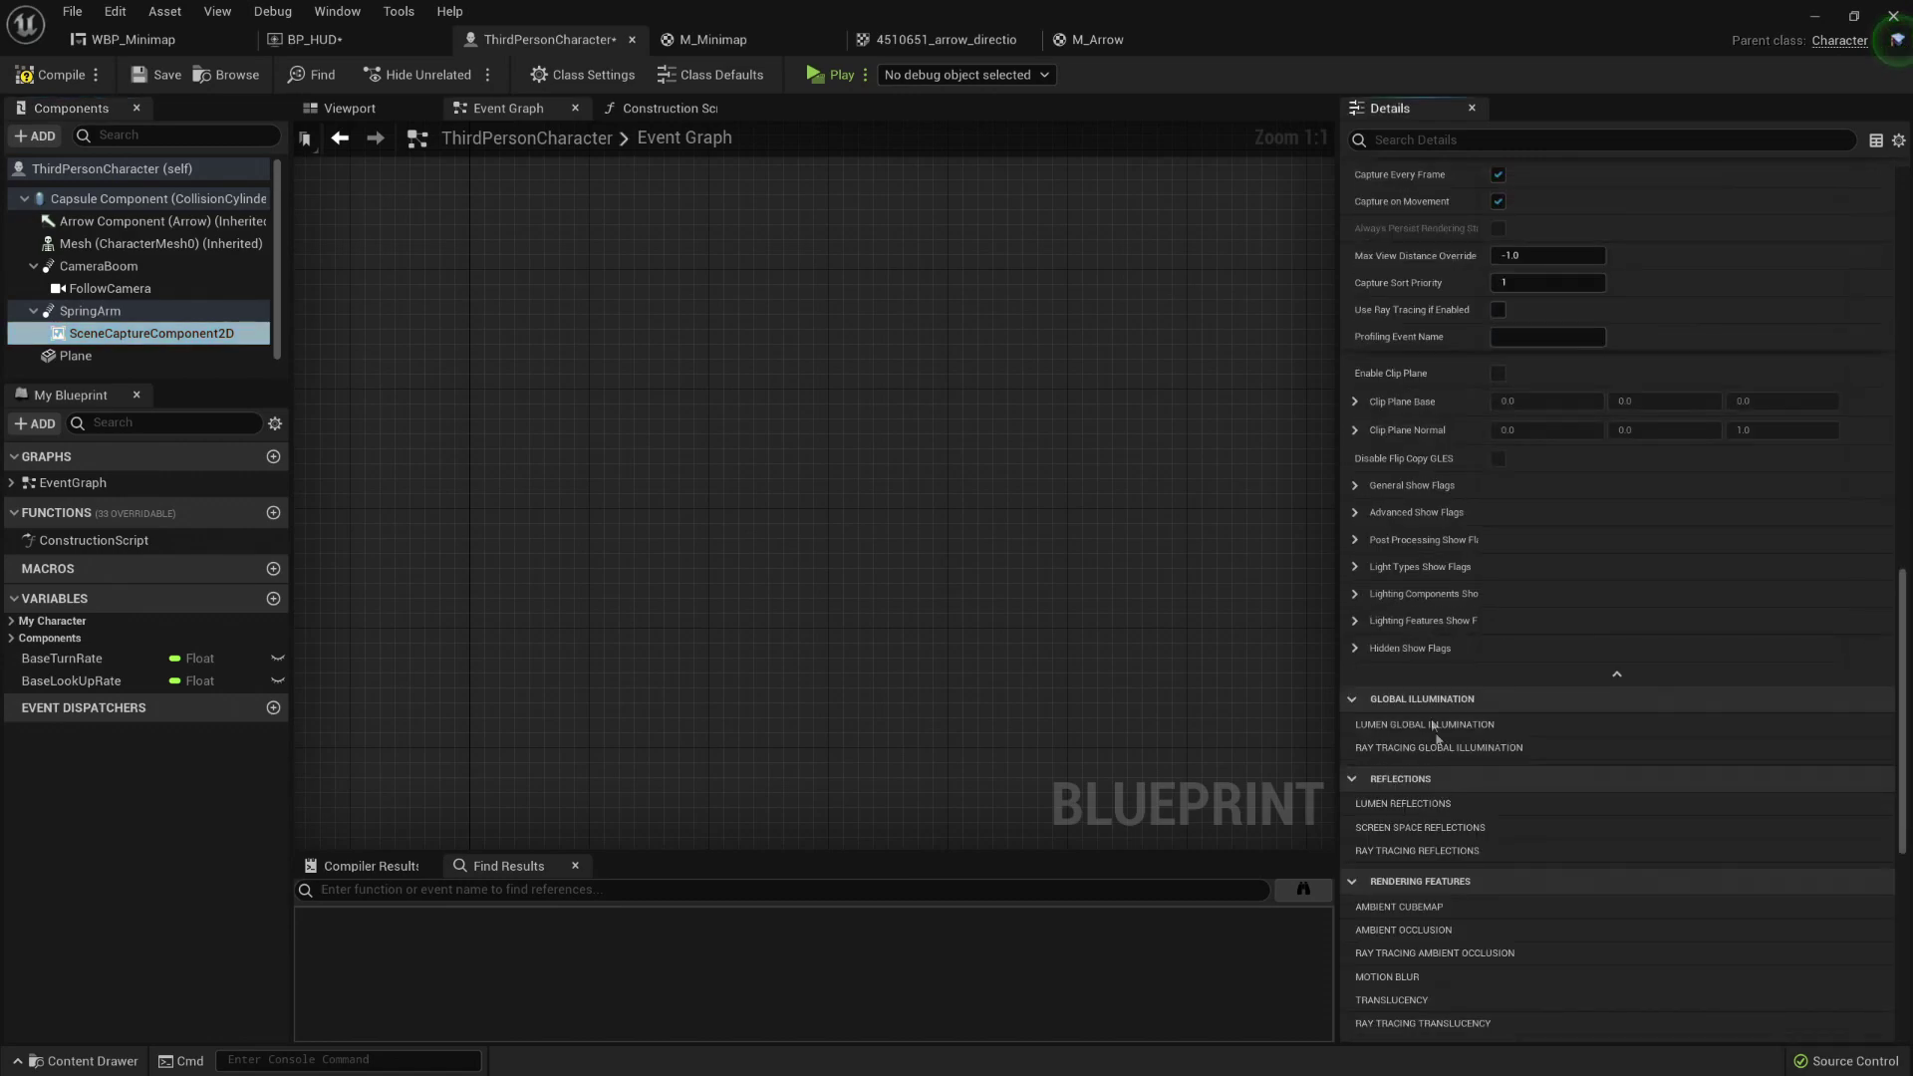
Step: Turn off Skeletal Meshes in the scene capture's General Show Flags
{"action": "left_click", "coordinate": [1354, 487]}
{"action": "left_click", "coordinate": [1354, 489]}
{"action": "left_click", "coordinate": [1355, 488]}
{"action": "left_click", "coordinate": [1354, 488]}
{"action": "left_click", "coordinate": [1355, 509]}
{"action": "left_click", "coordinate": [1357, 507]}
{"action": "left_click", "coordinate": [1355, 486]}
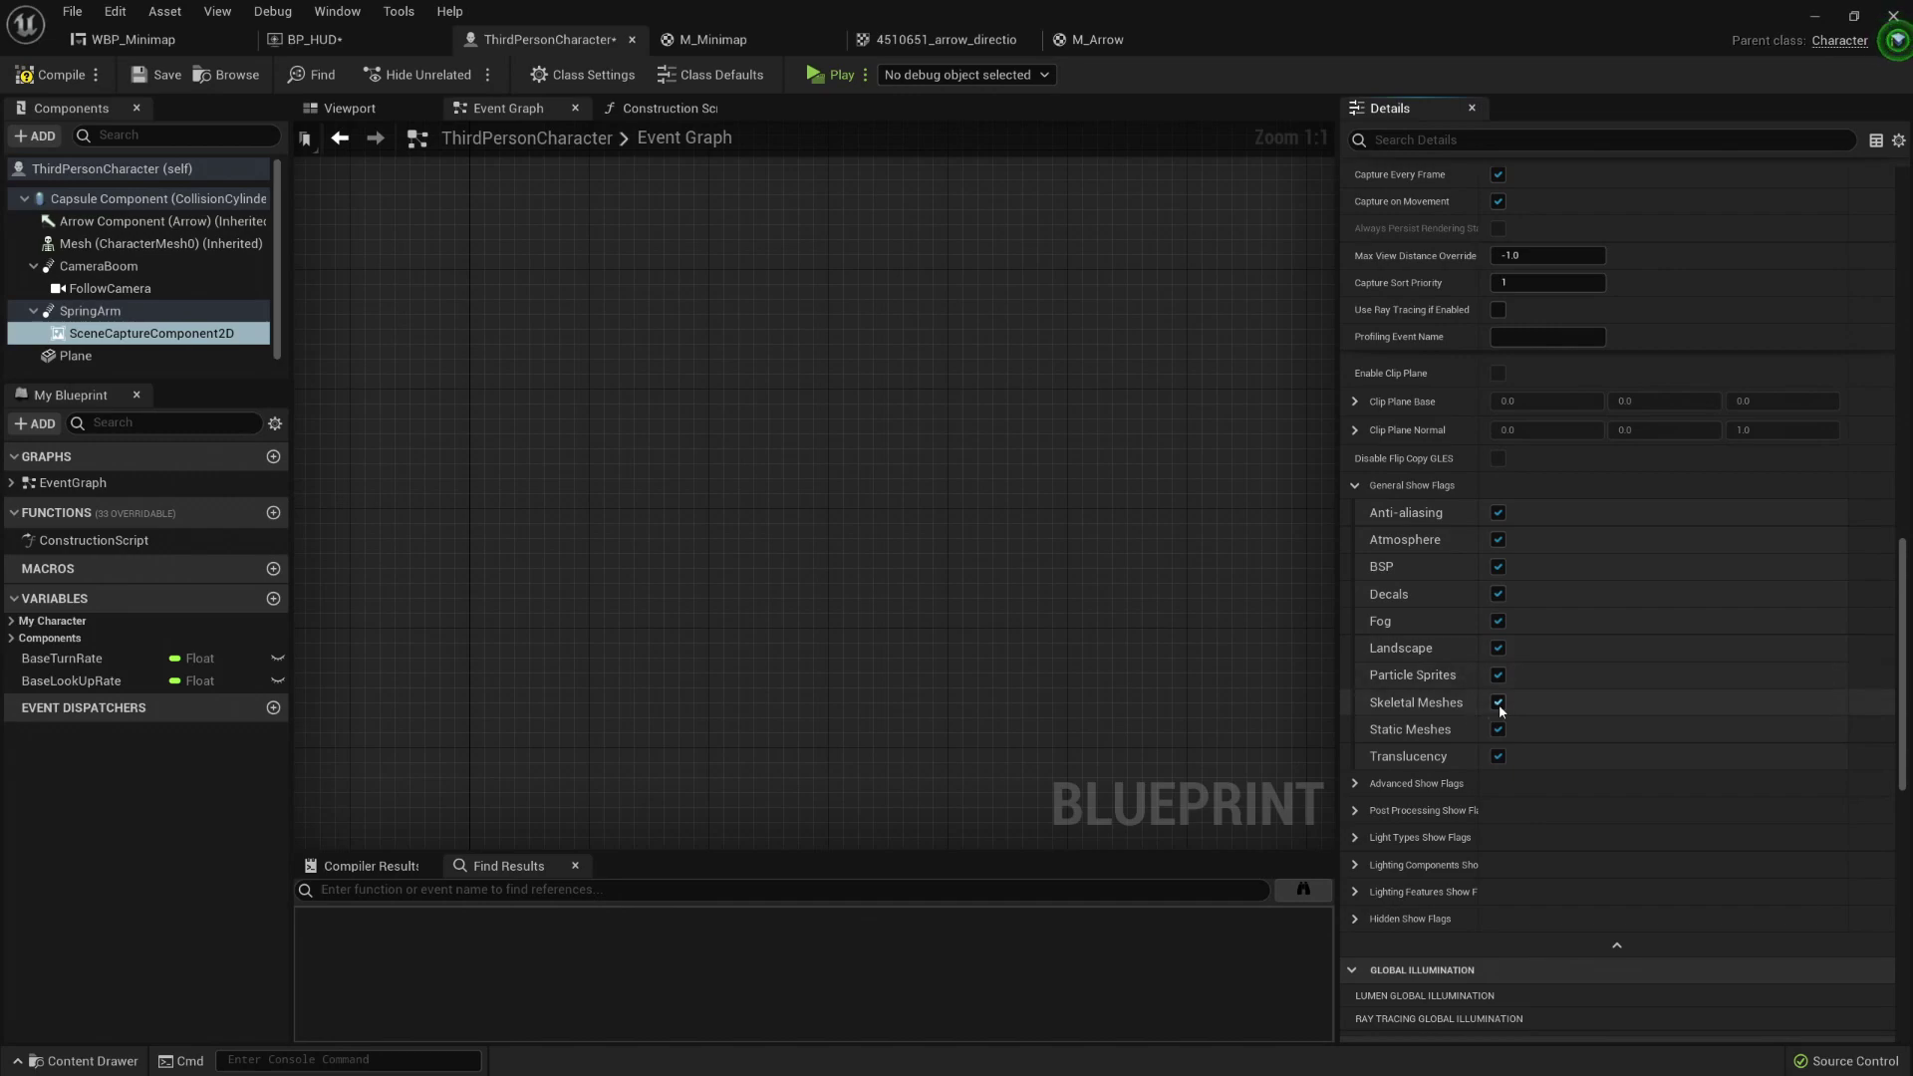
Step: Play-test to check how the arrow and the character's body appear on the minimap
{"action": "left_click", "coordinate": [833, 76]}
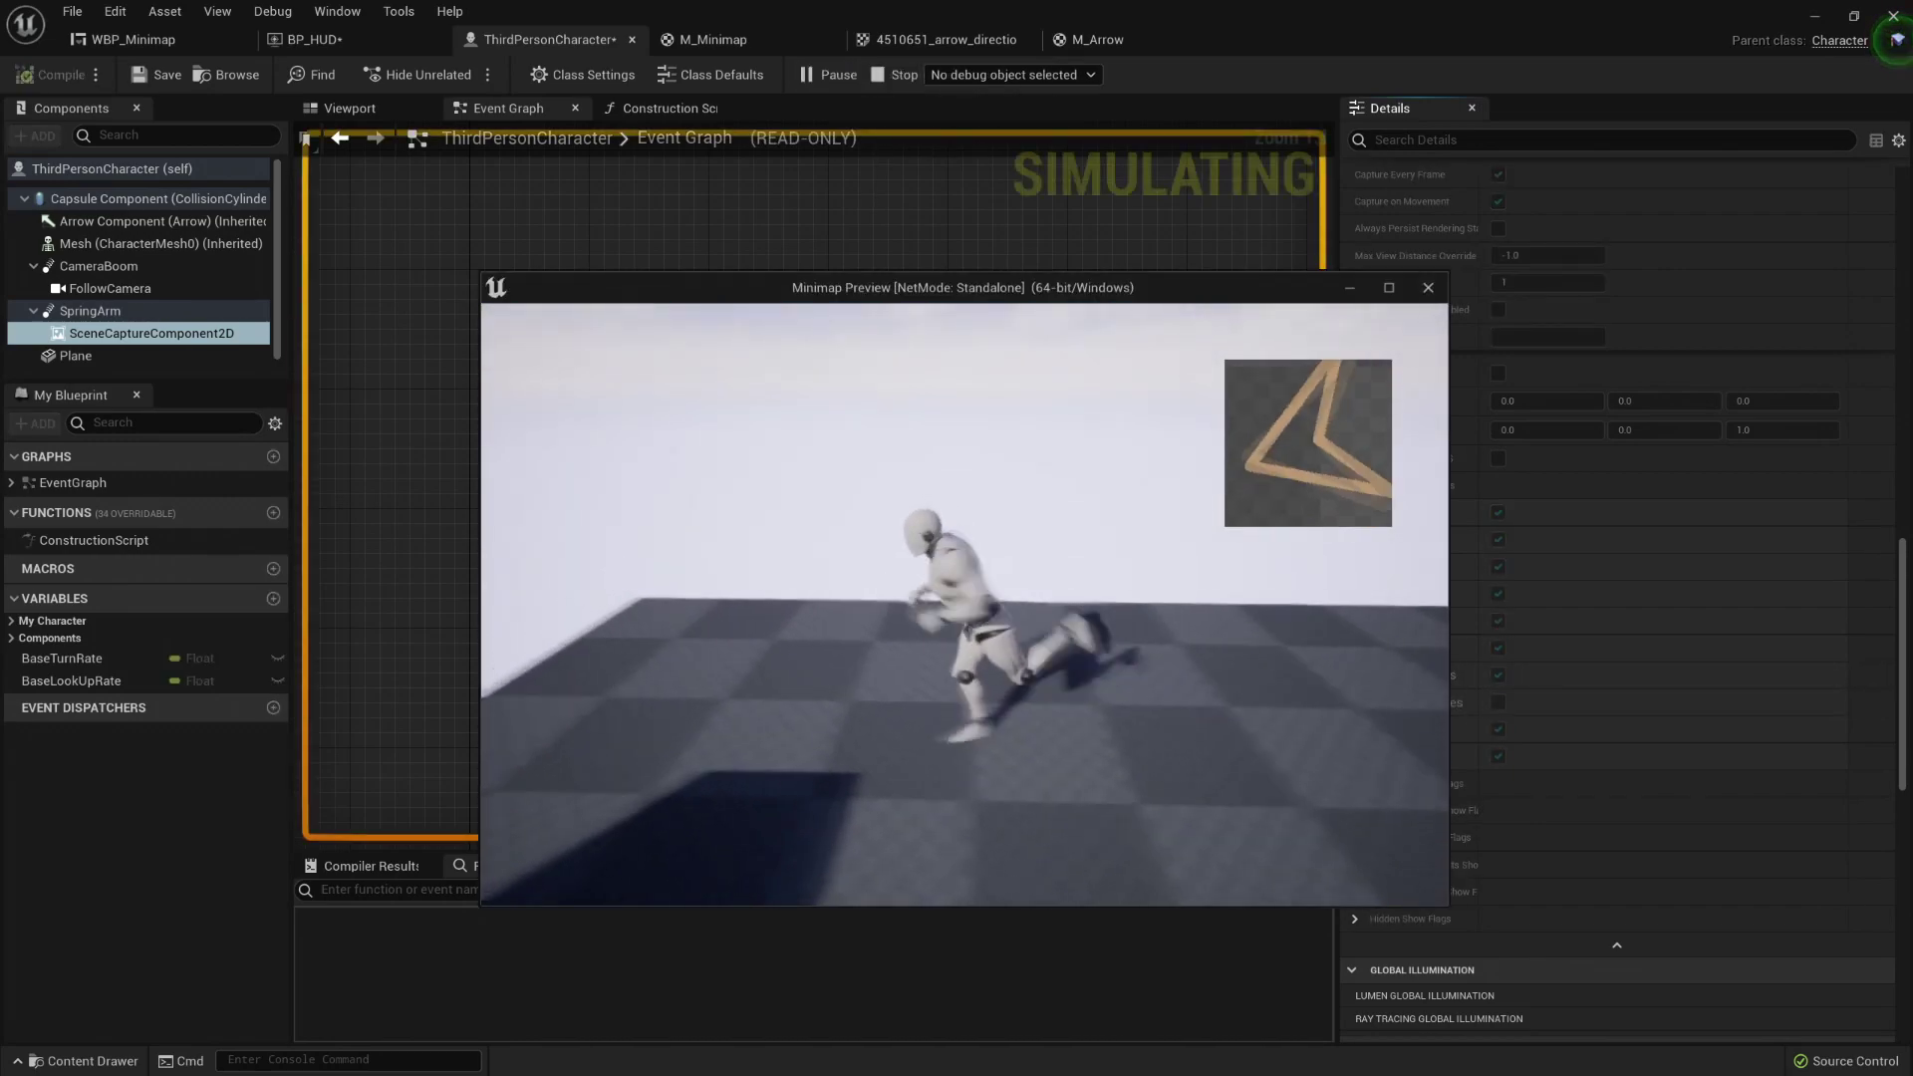
{"action": "key", "text": "s"}
{"action": "key", "text": "a"}
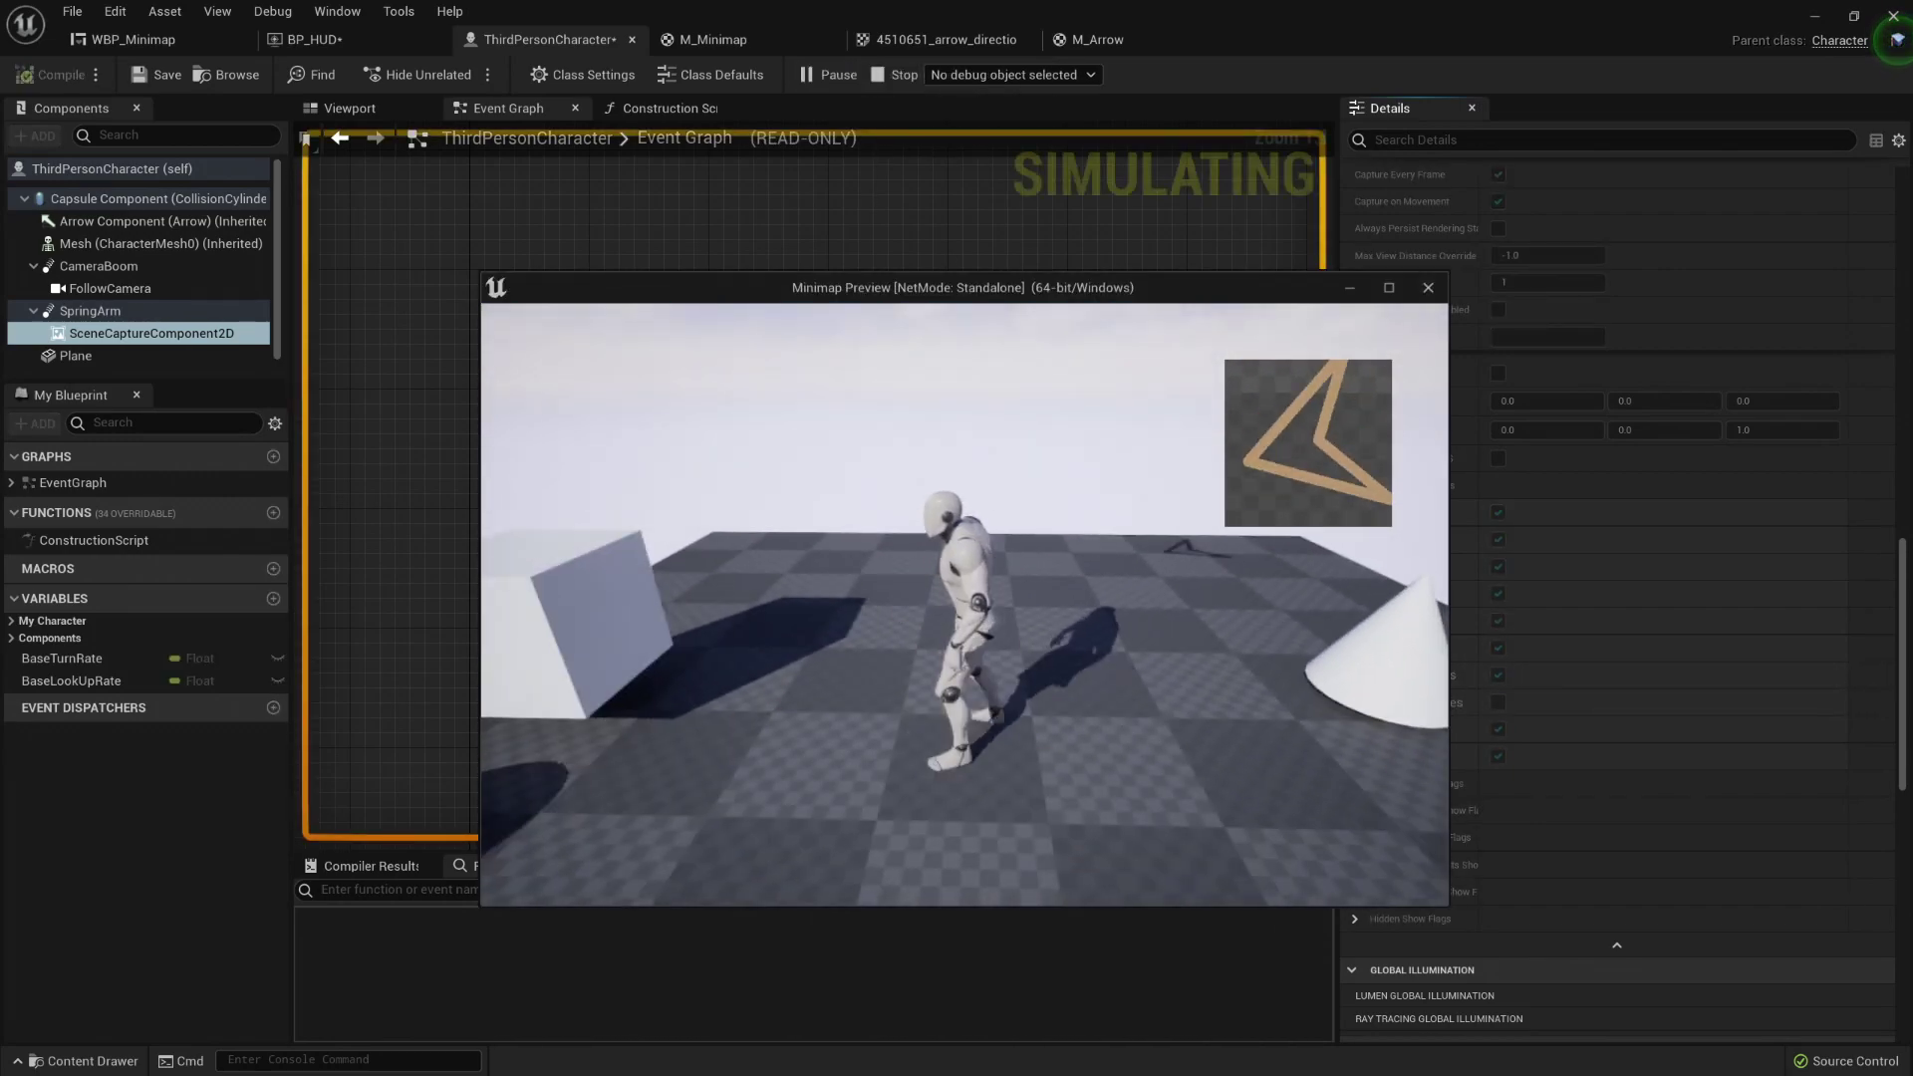
{"action": "key", "text": "Escape"}
Step: Examine the inherited character Mesh's properties, filtering them by "render", for options controlling its visibility in captures
{"action": "left_click", "coordinate": [128, 310]}
{"action": "left_click", "coordinate": [150, 243]}
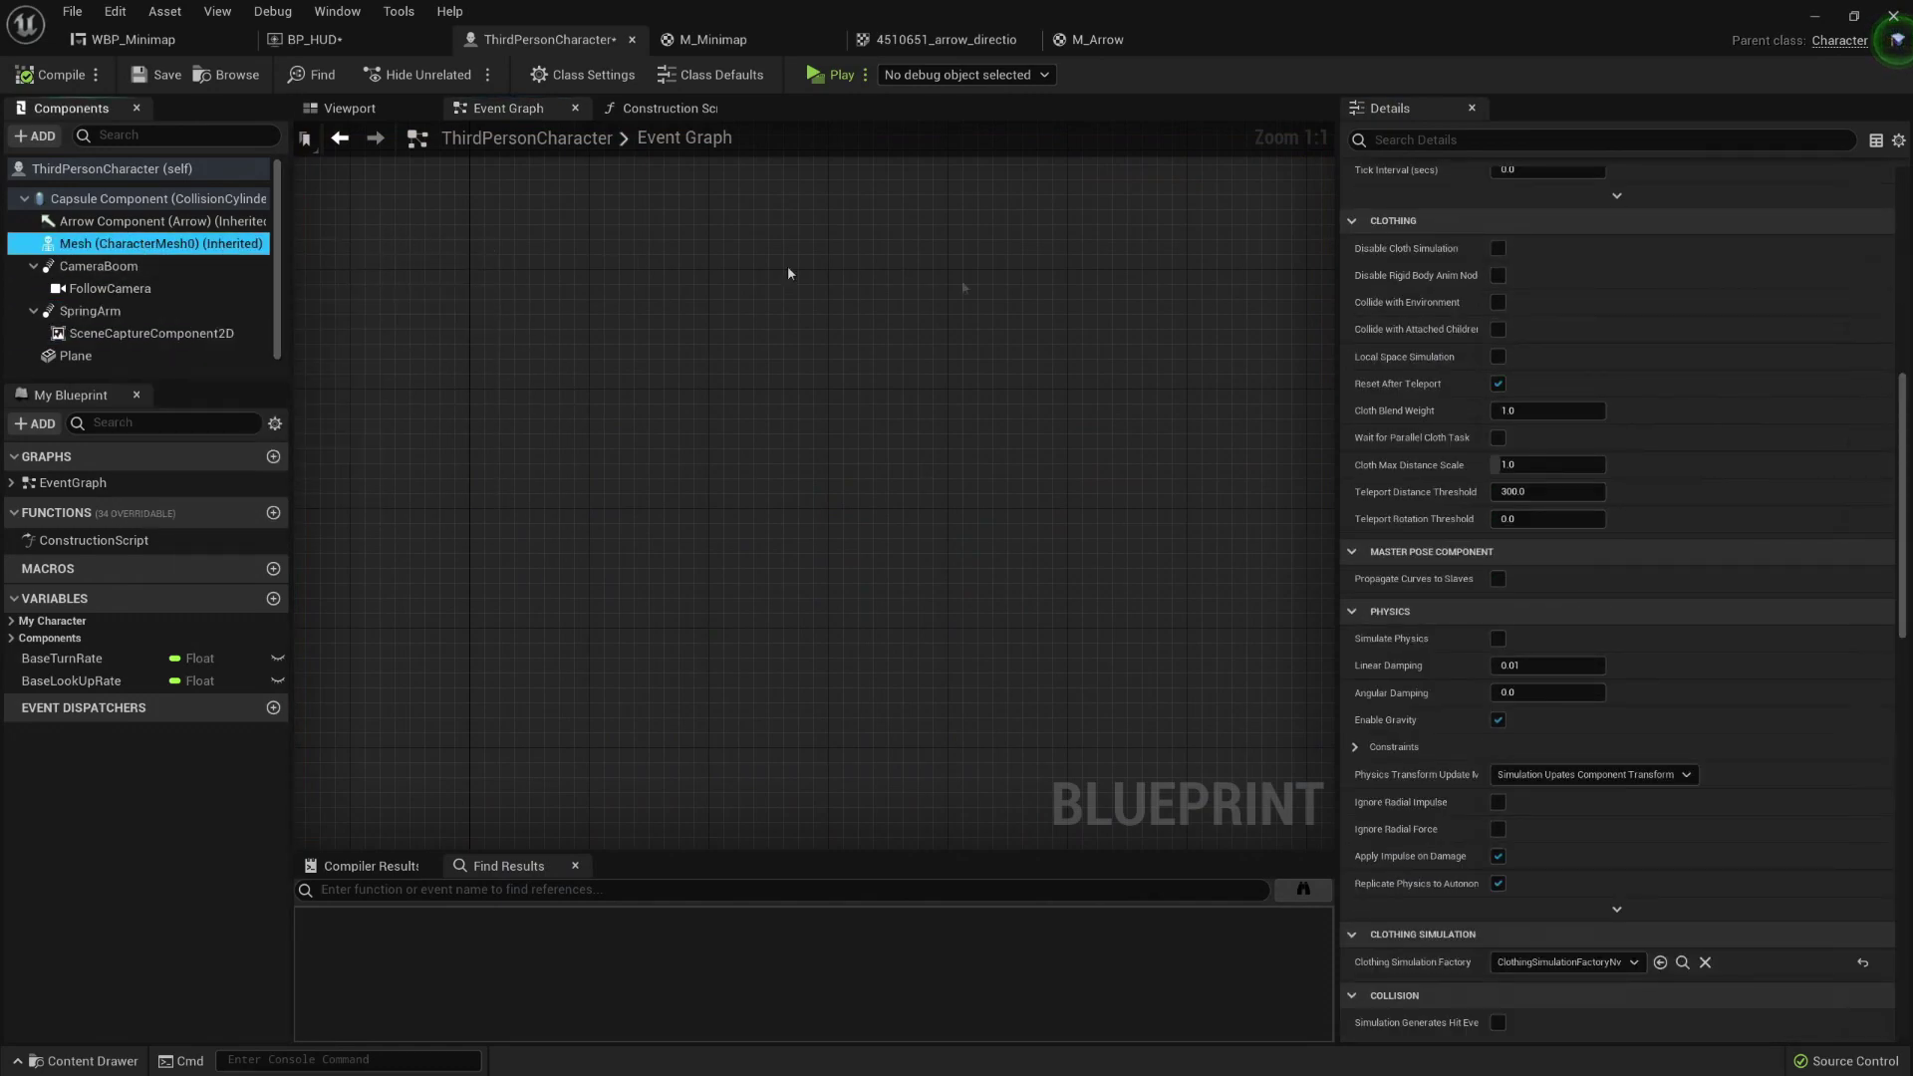
{"action": "scroll", "coordinate": [1469, 655], "scroll_direction": "down", "scroll_amount": 3}
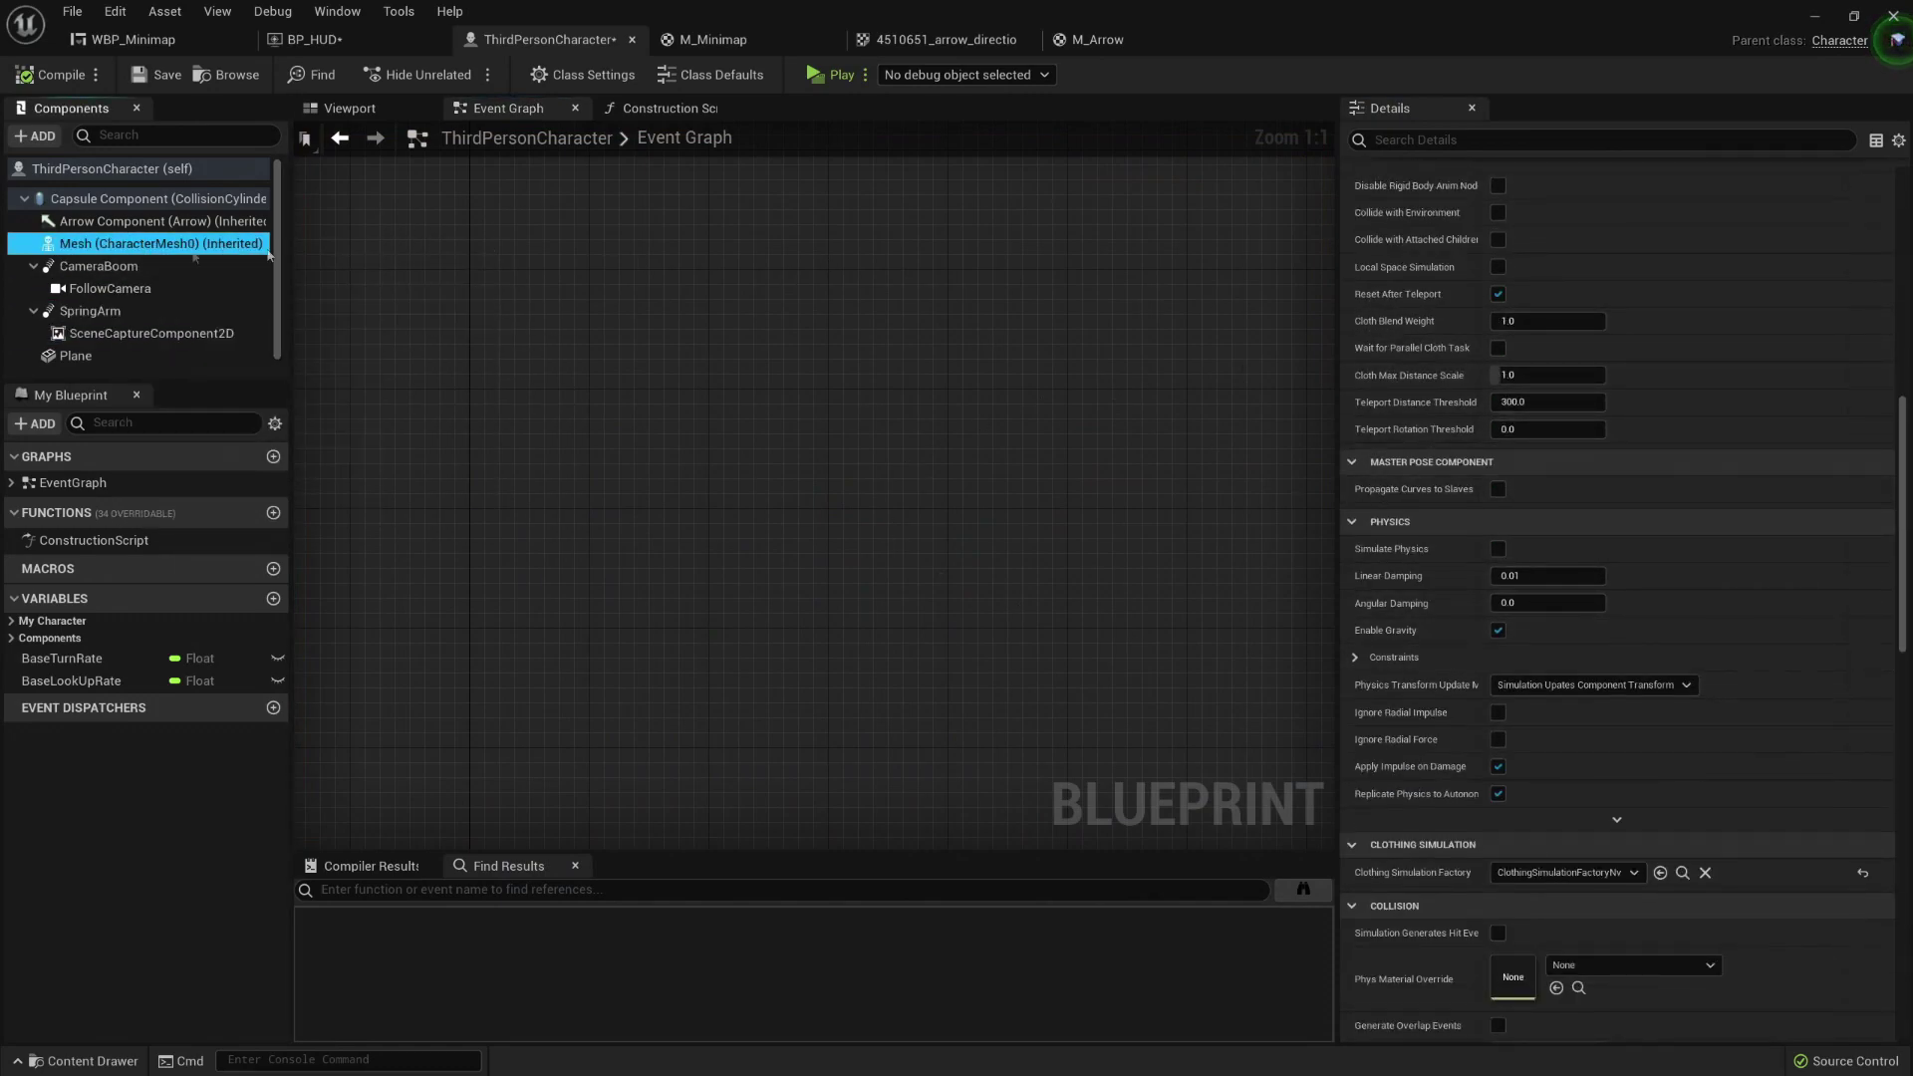
{"action": "scroll", "coordinate": [1517, 554], "scroll_direction": "down", "scroll_amount": 4}
{"action": "scroll", "coordinate": [1333, 557], "scroll_direction": "down", "scroll_amount": 2}
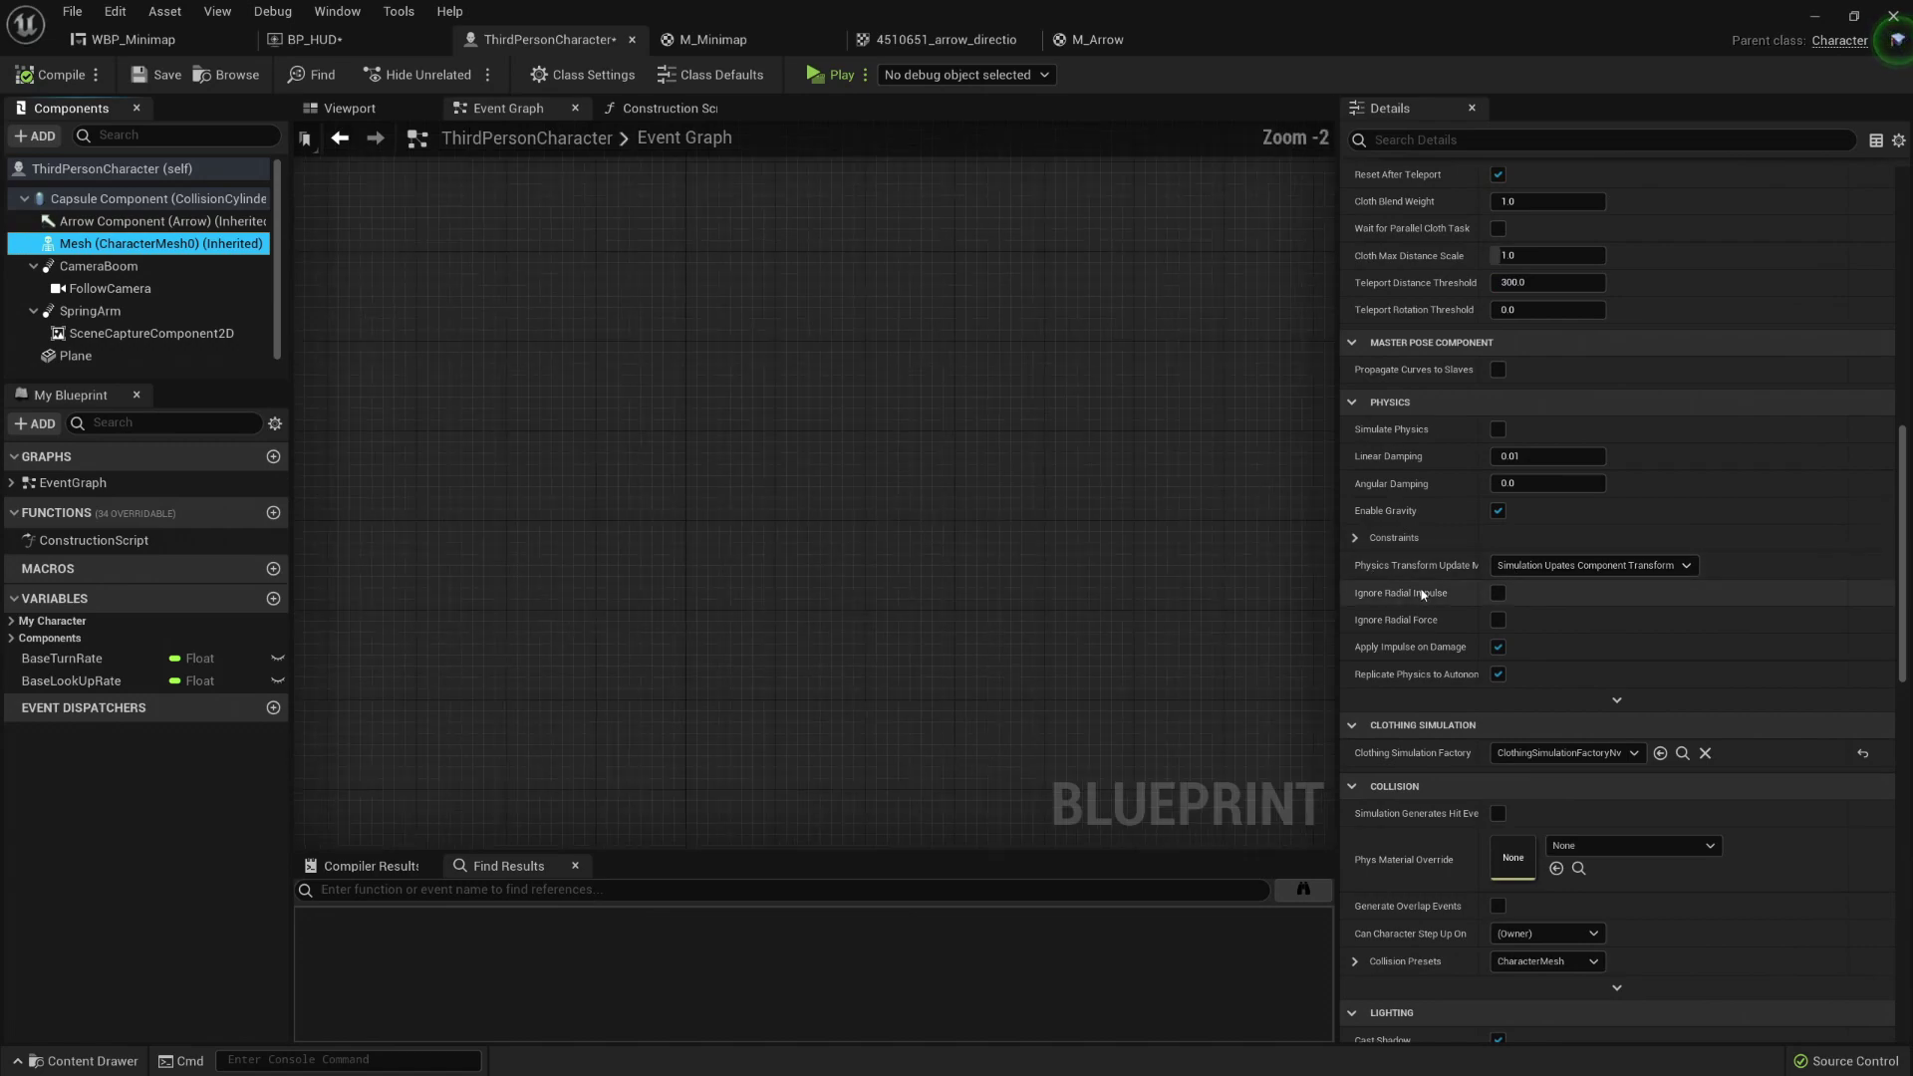
{"action": "scroll", "coordinate": [1445, 604], "scroll_direction": "down", "scroll_amount": 4}
{"action": "scroll", "coordinate": [1461, 613], "scroll_direction": "down", "scroll_amount": 10}
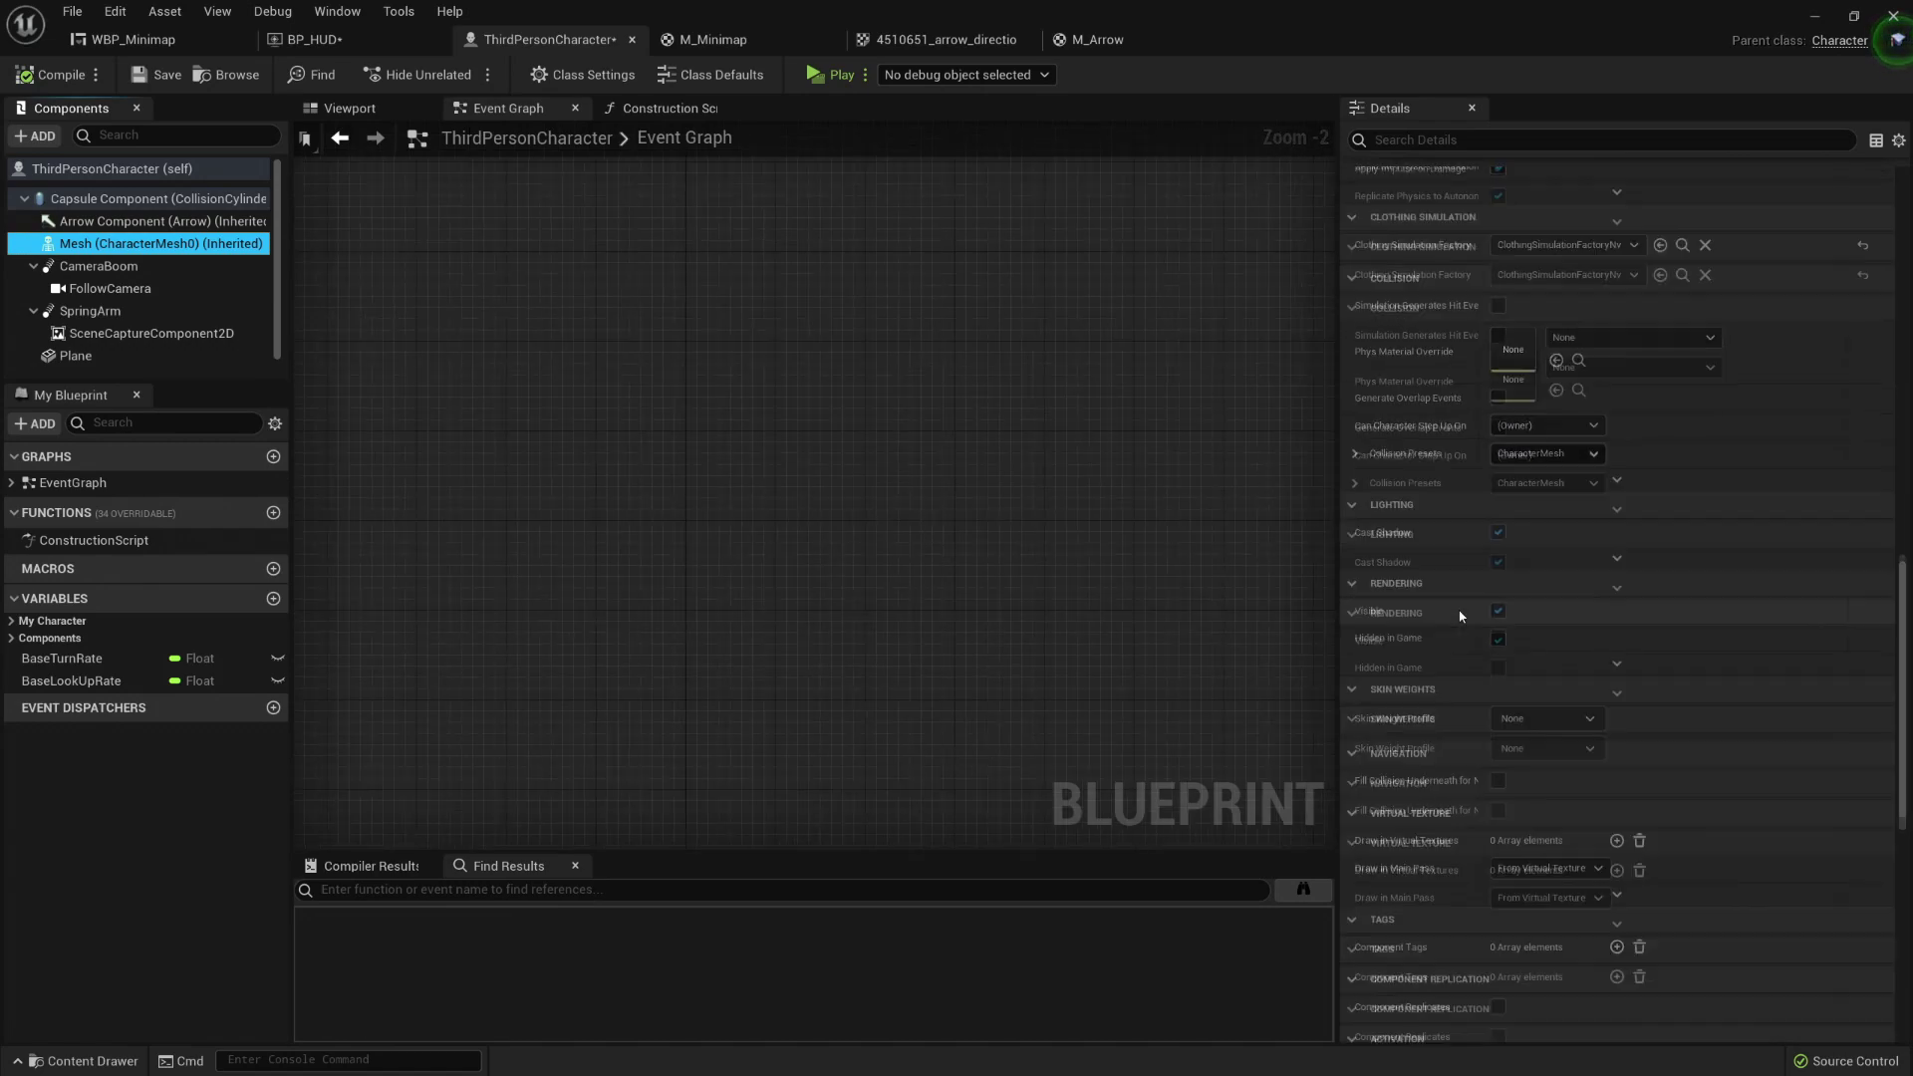
{"action": "scroll", "coordinate": [1457, 613], "scroll_direction": "up", "scroll_amount": 12}
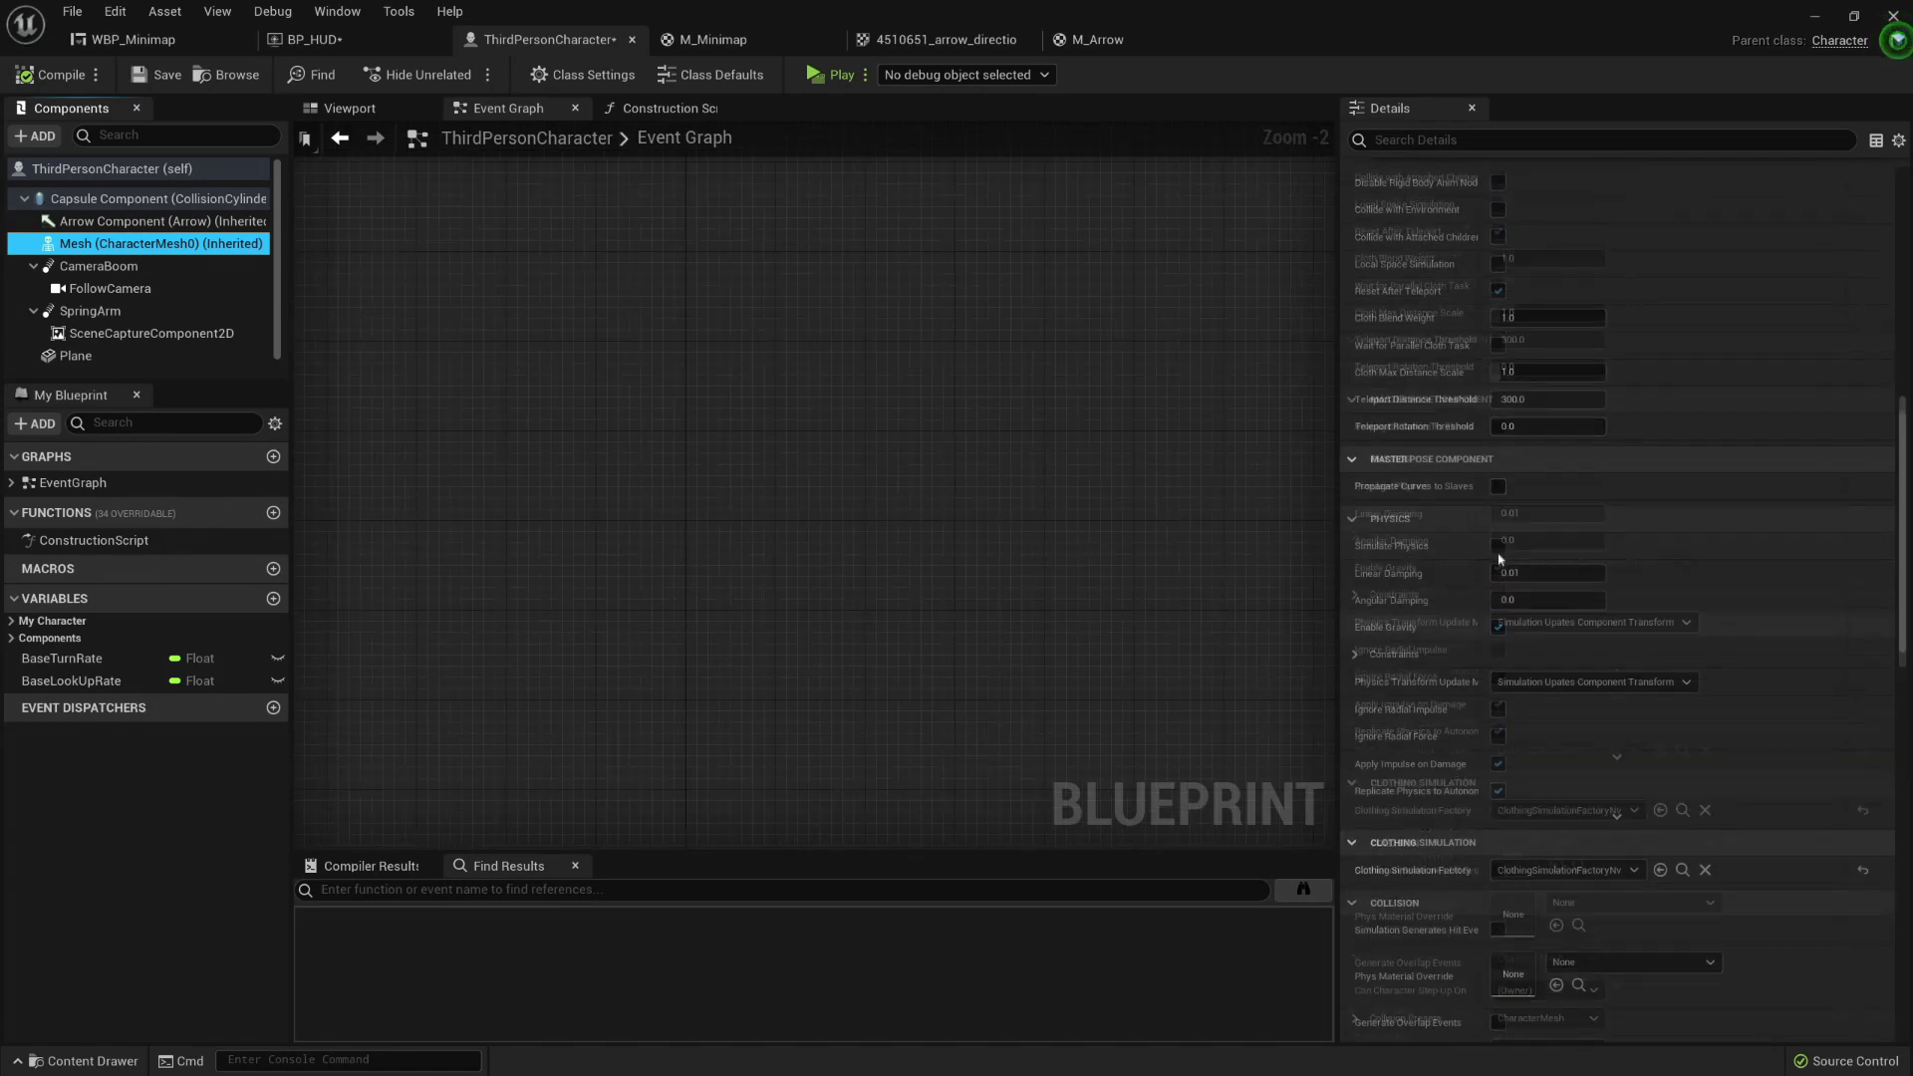
{"action": "scroll", "coordinate": [1474, 171], "scroll_direction": "up", "scroll_amount": 1}
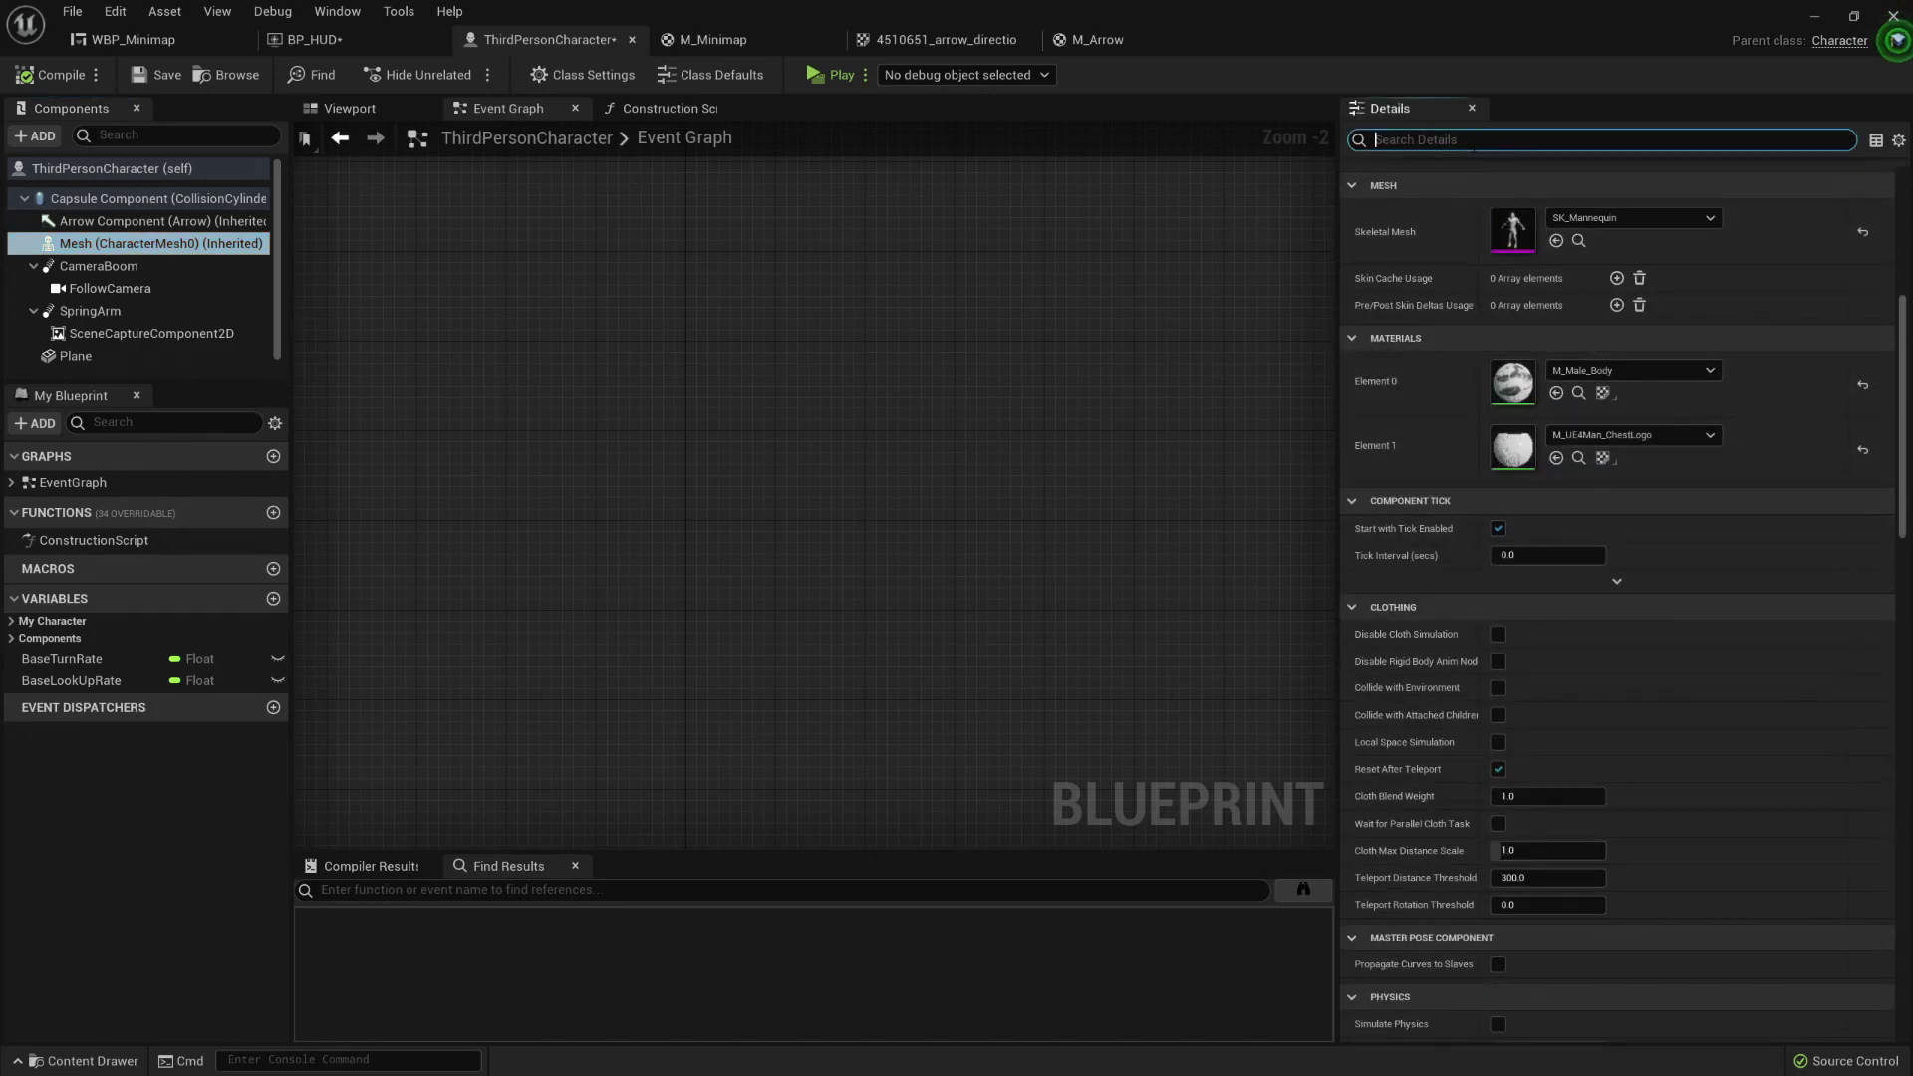
{"action": "type", "text": "render"}
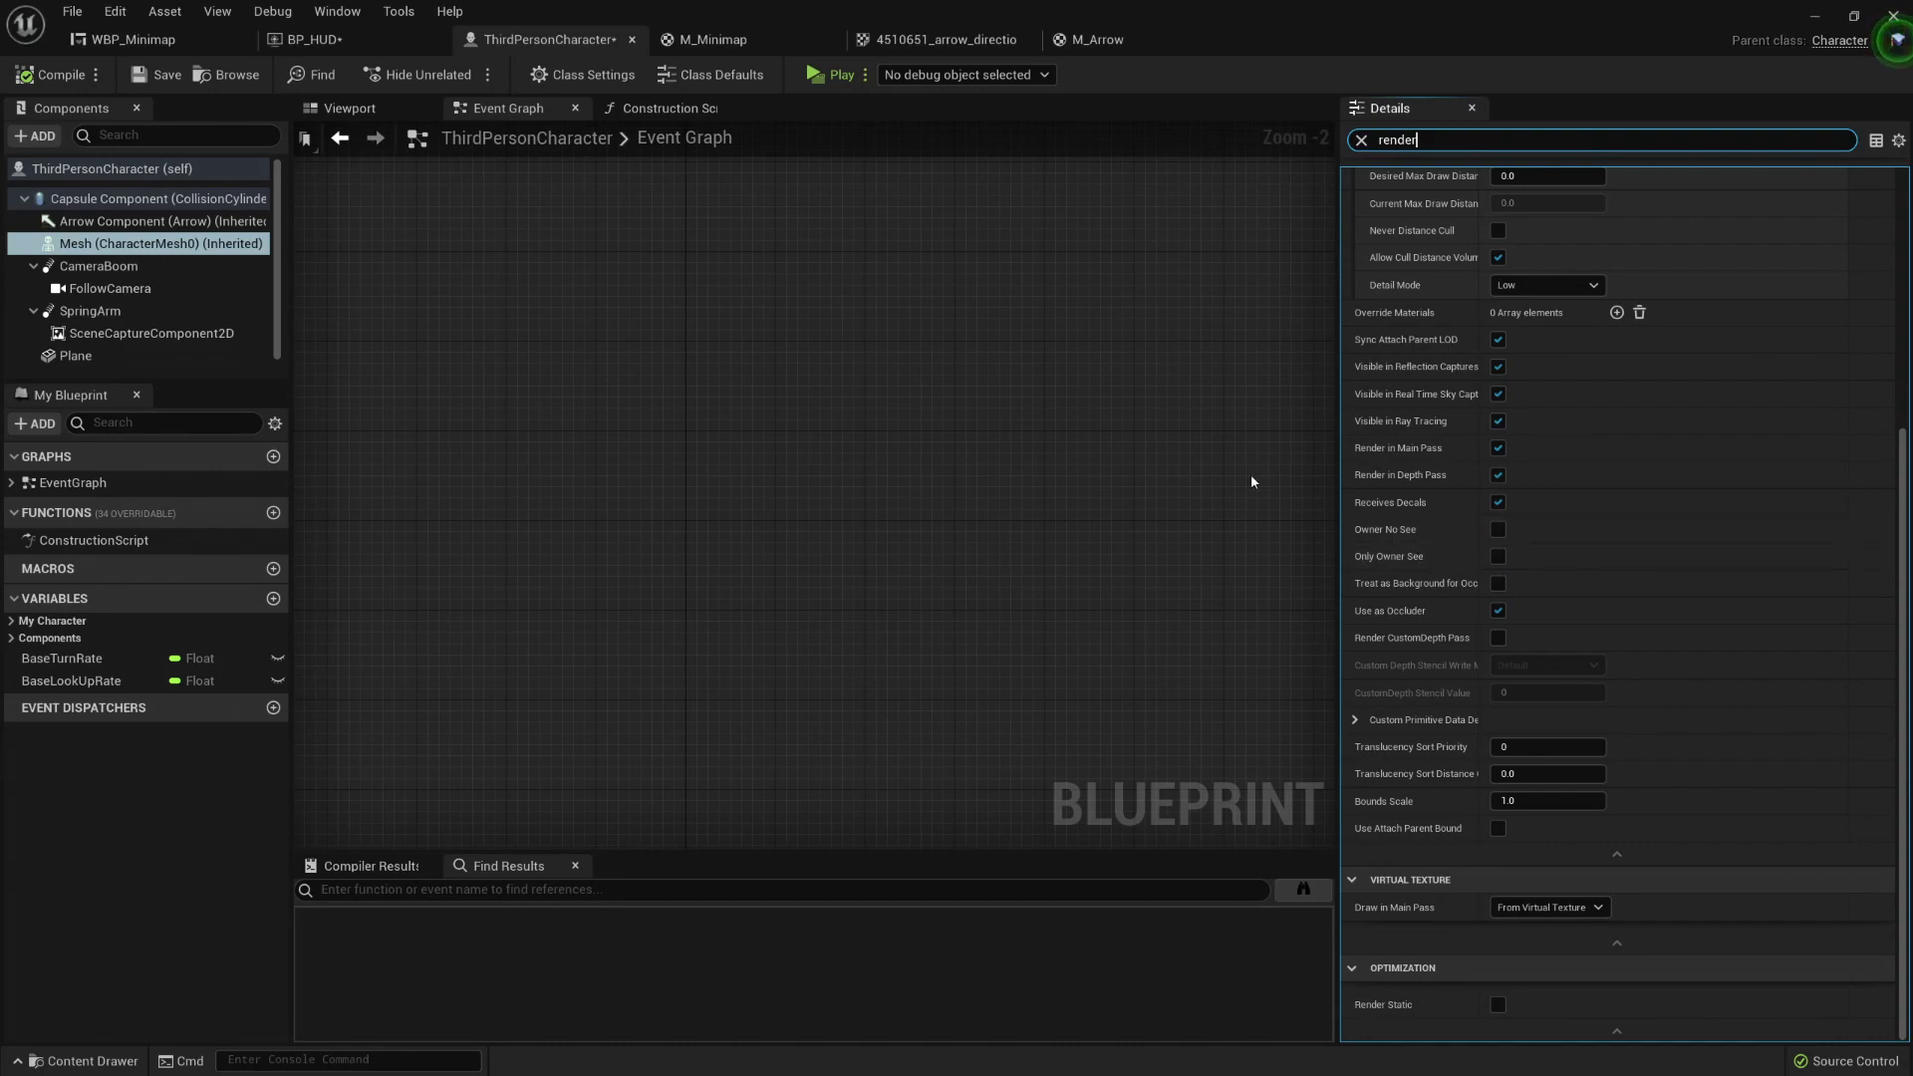
{"action": "left_click", "coordinate": [1361, 140]}
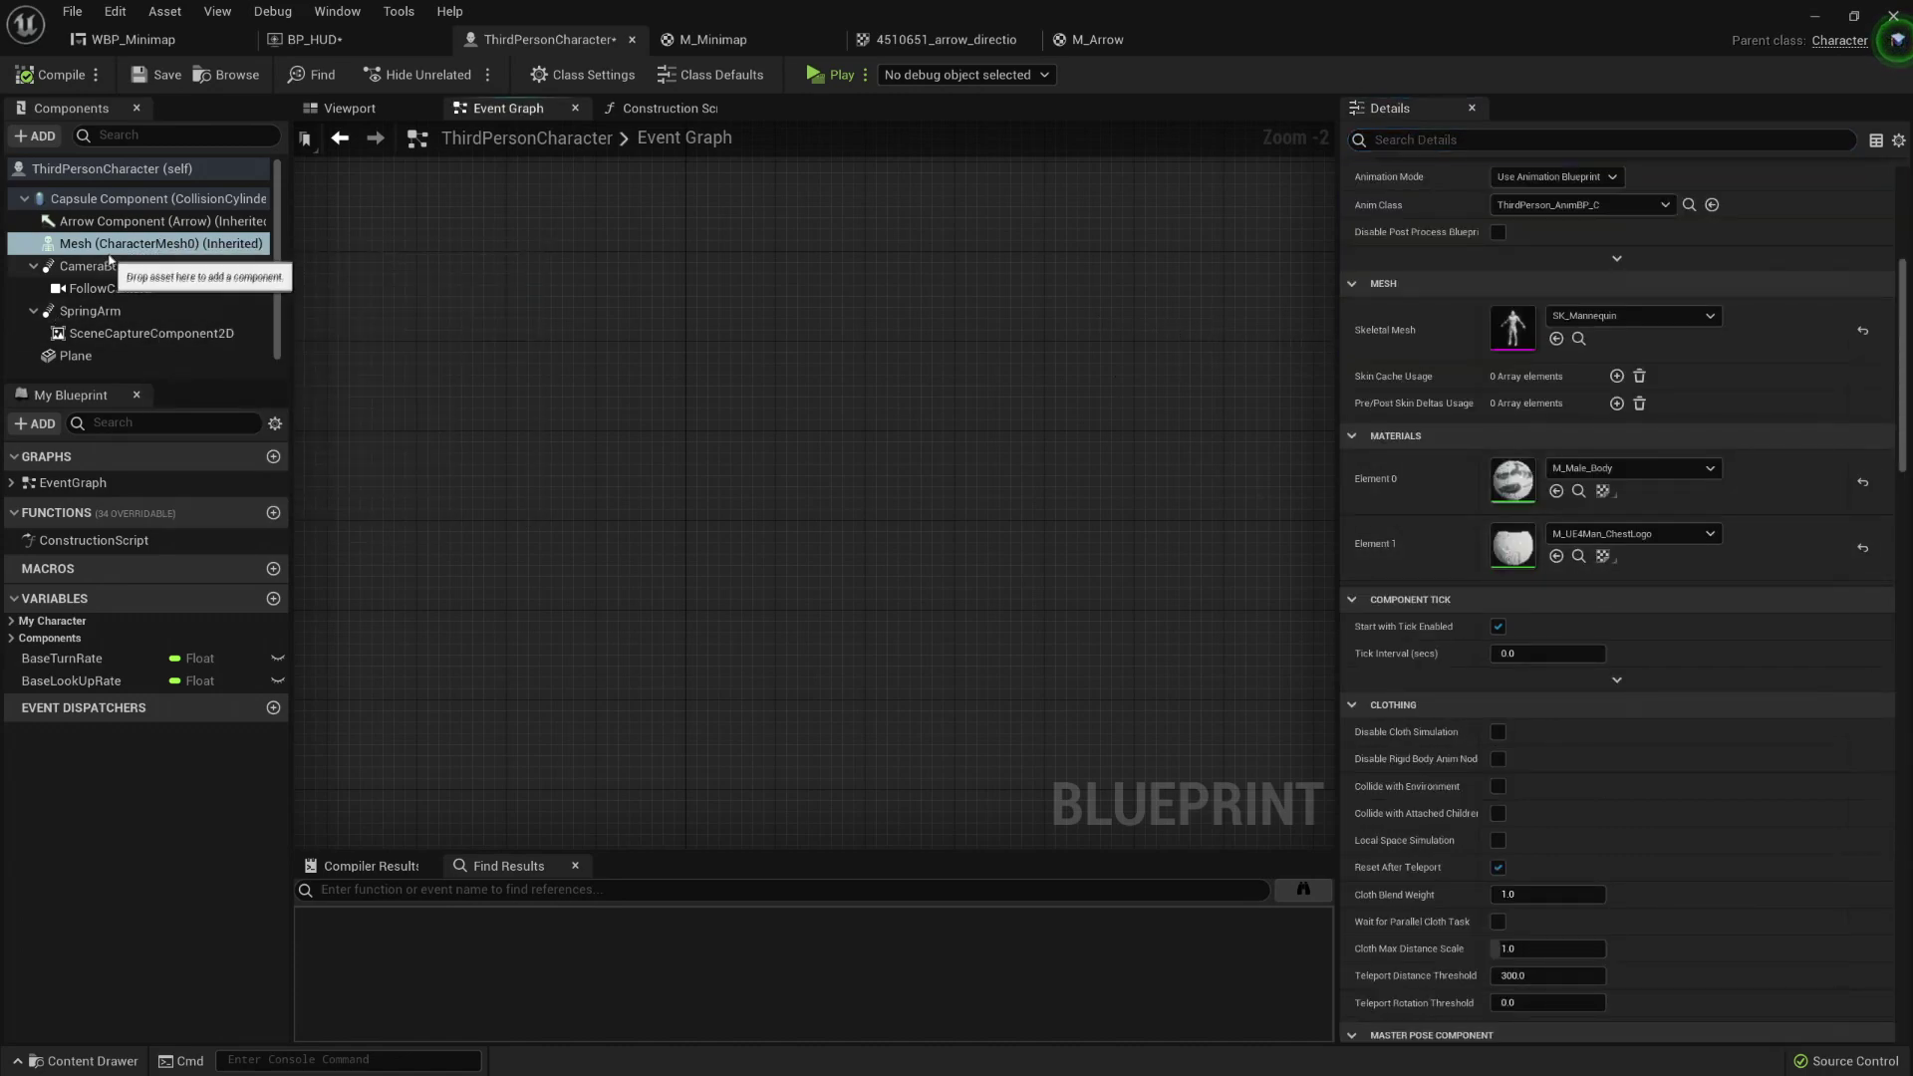
Step: Set the SceneCaptureComponent2D's Ortho Width to 700
{"action": "left_click", "coordinate": [118, 333]}
{"action": "scroll", "coordinate": [1529, 457], "scroll_direction": "up", "scroll_amount": 5}
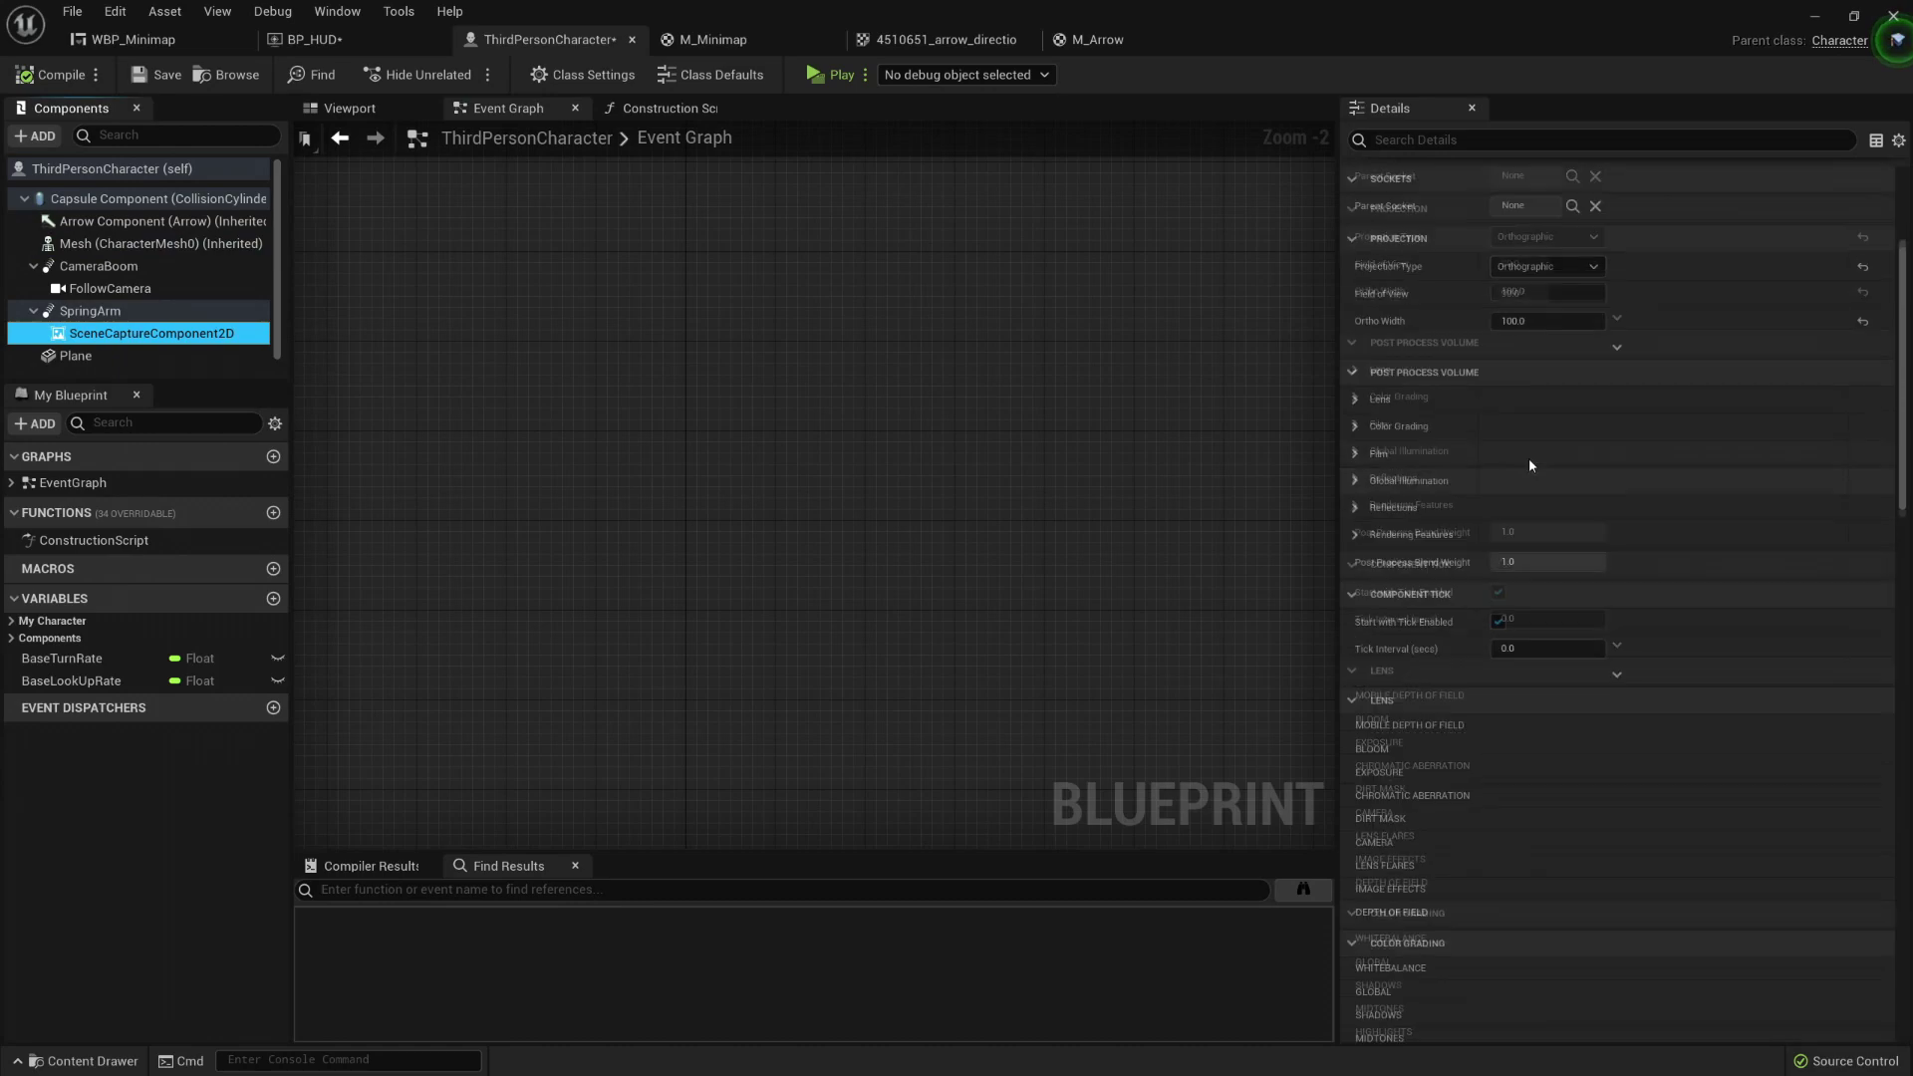
{"action": "scroll", "coordinate": [1560, 504], "scroll_direction": "up", "scroll_amount": 1}
{"action": "scroll", "coordinate": [1545, 515], "scroll_direction": "down", "scroll_amount": 3}
{"action": "left_click", "coordinate": [1540, 401]}
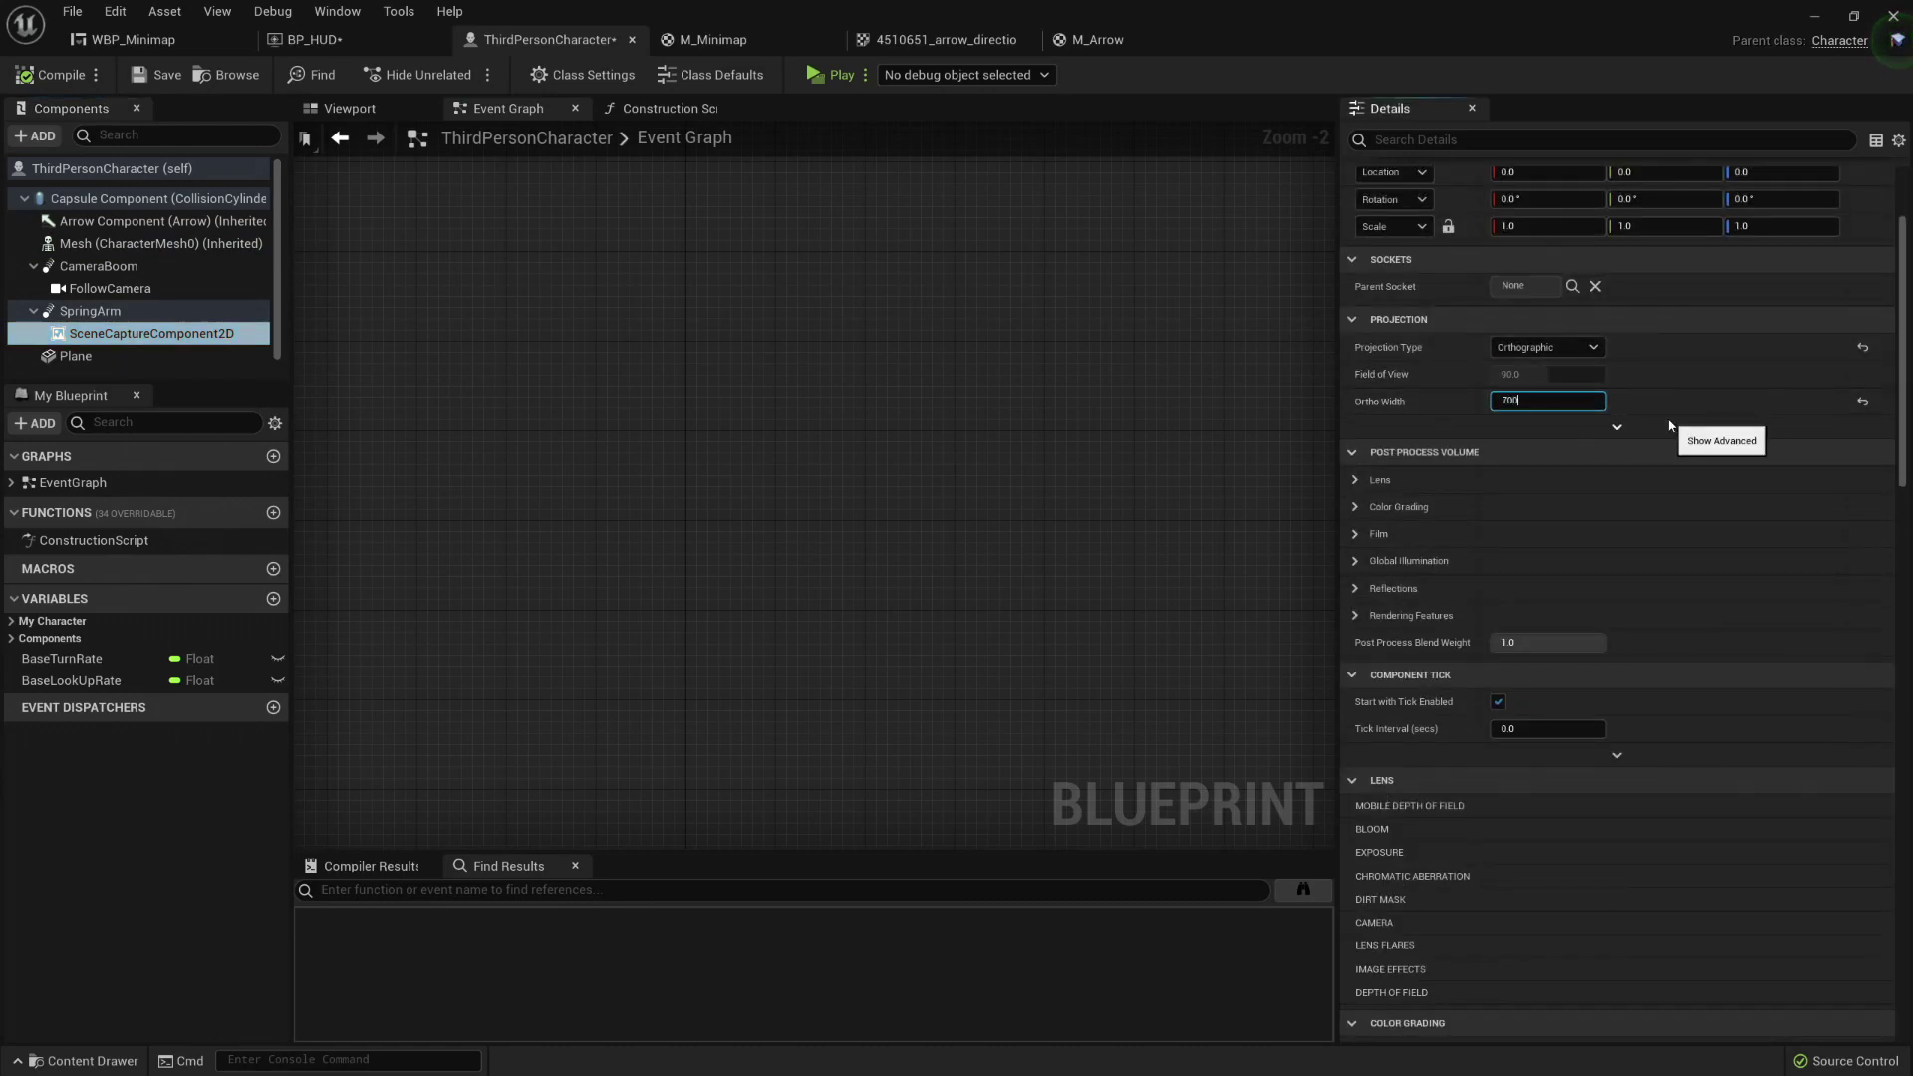
Step: Play-test the minimap twice, running the character around the cube, sphere and cone to check the arrow and surroundings
{"action": "left_click", "coordinate": [834, 75]}
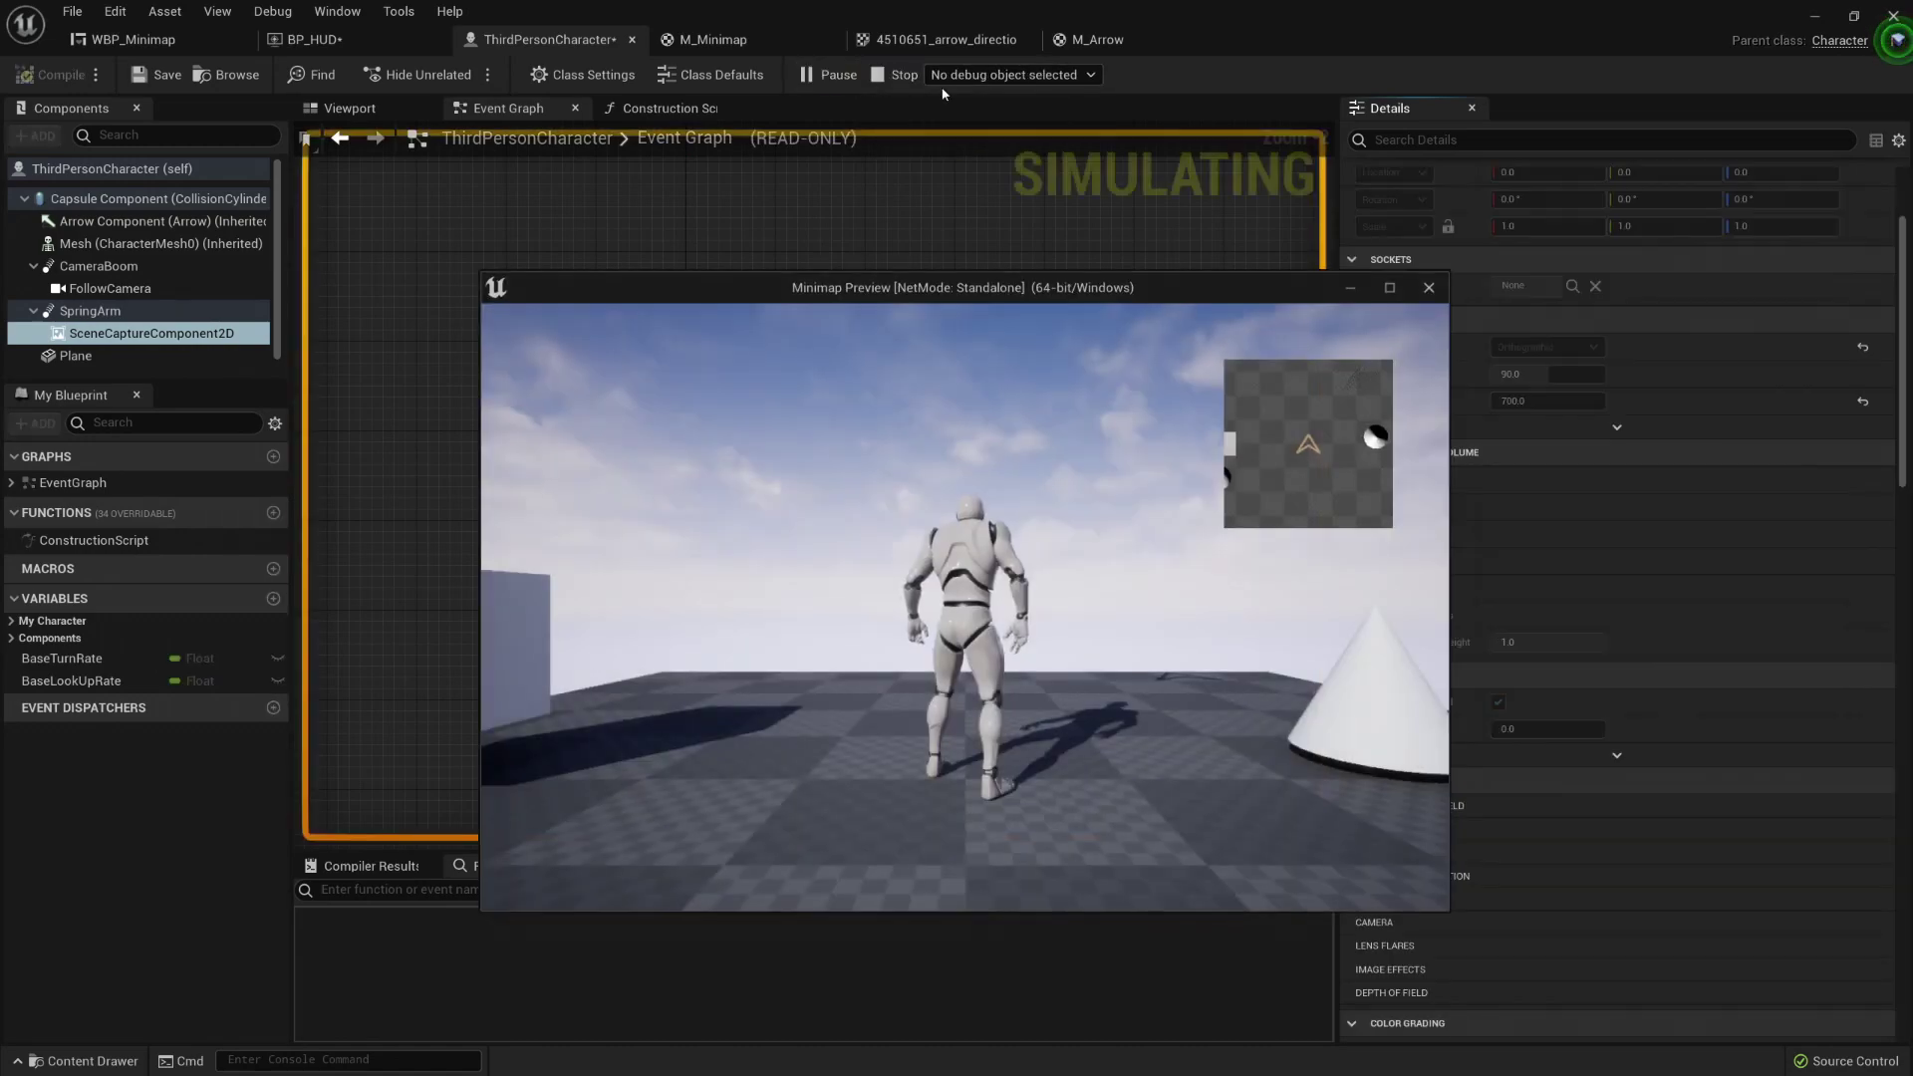
{"action": "key", "text": "a"}
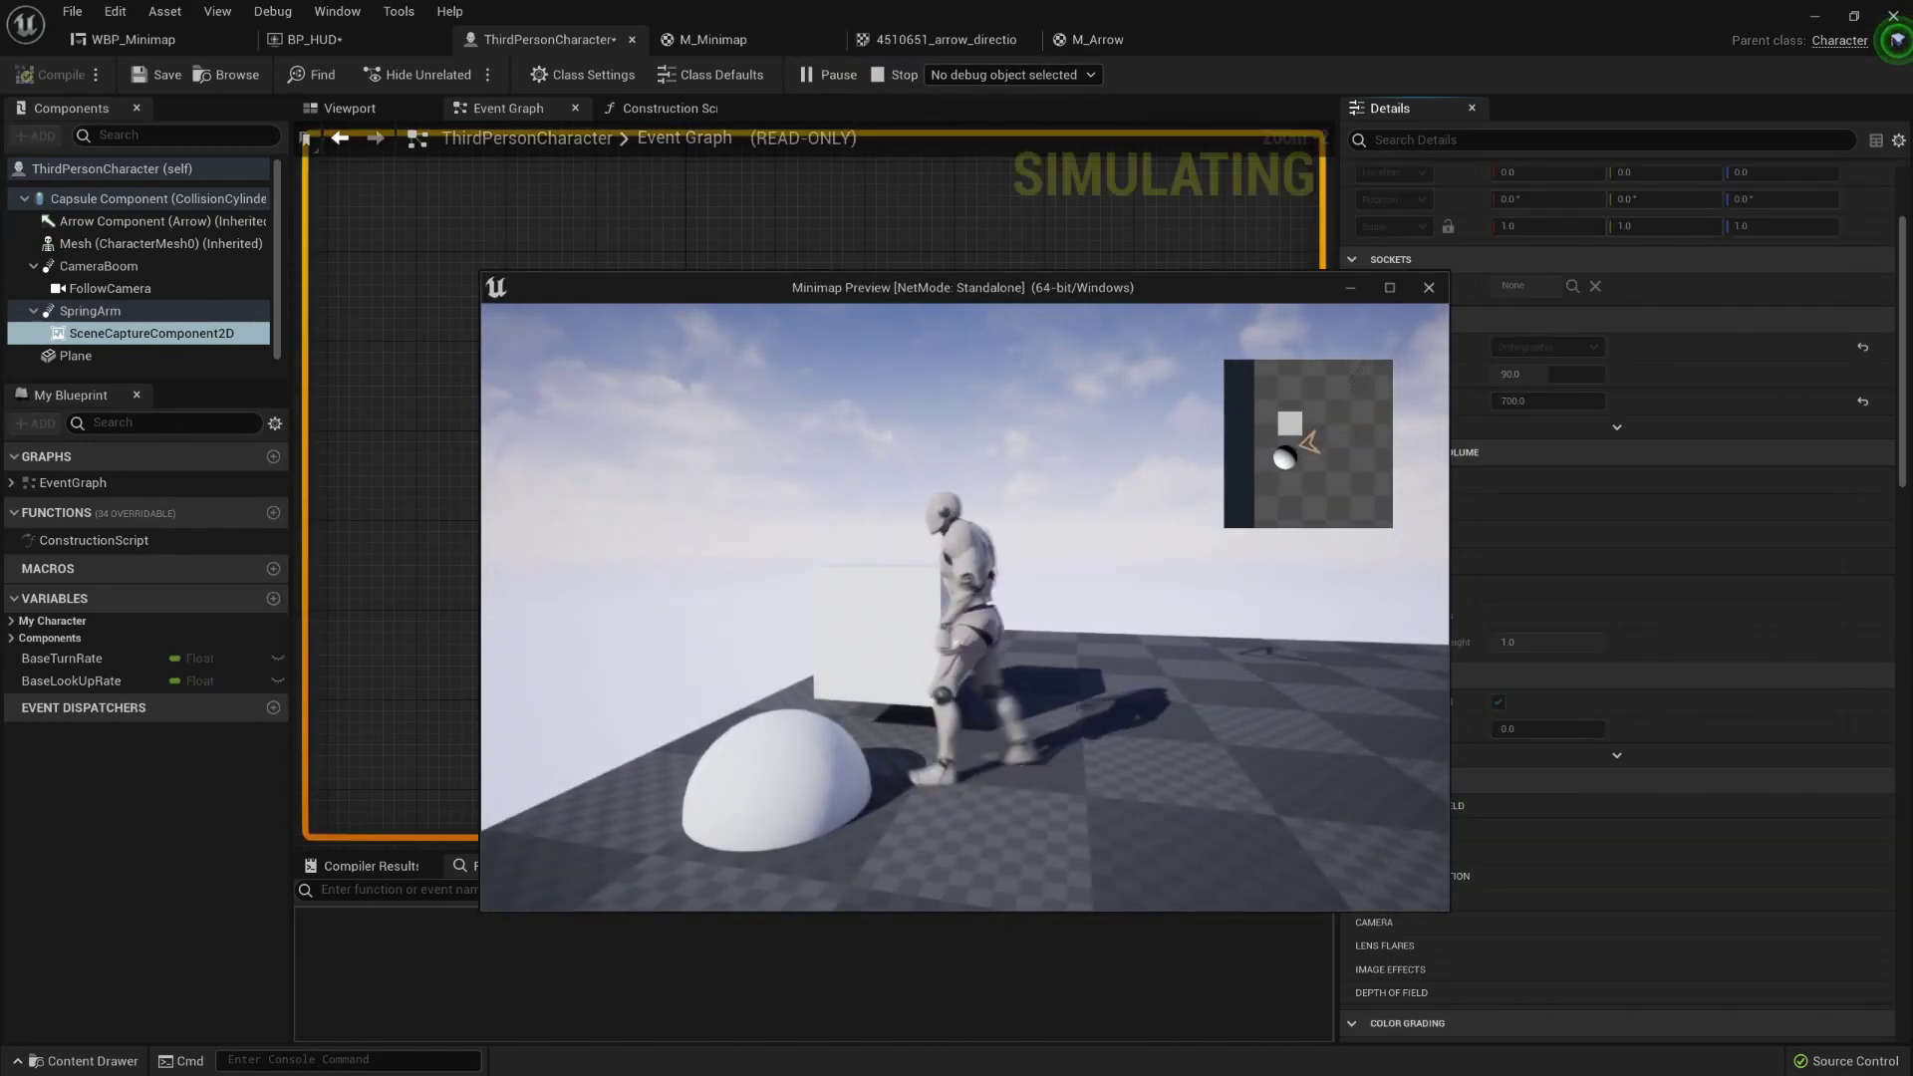
{"action": "key", "text": "s"}
{"action": "key", "text": "a"}
{"action": "key", "text": "w"}
{"action": "key", "text": "d"}
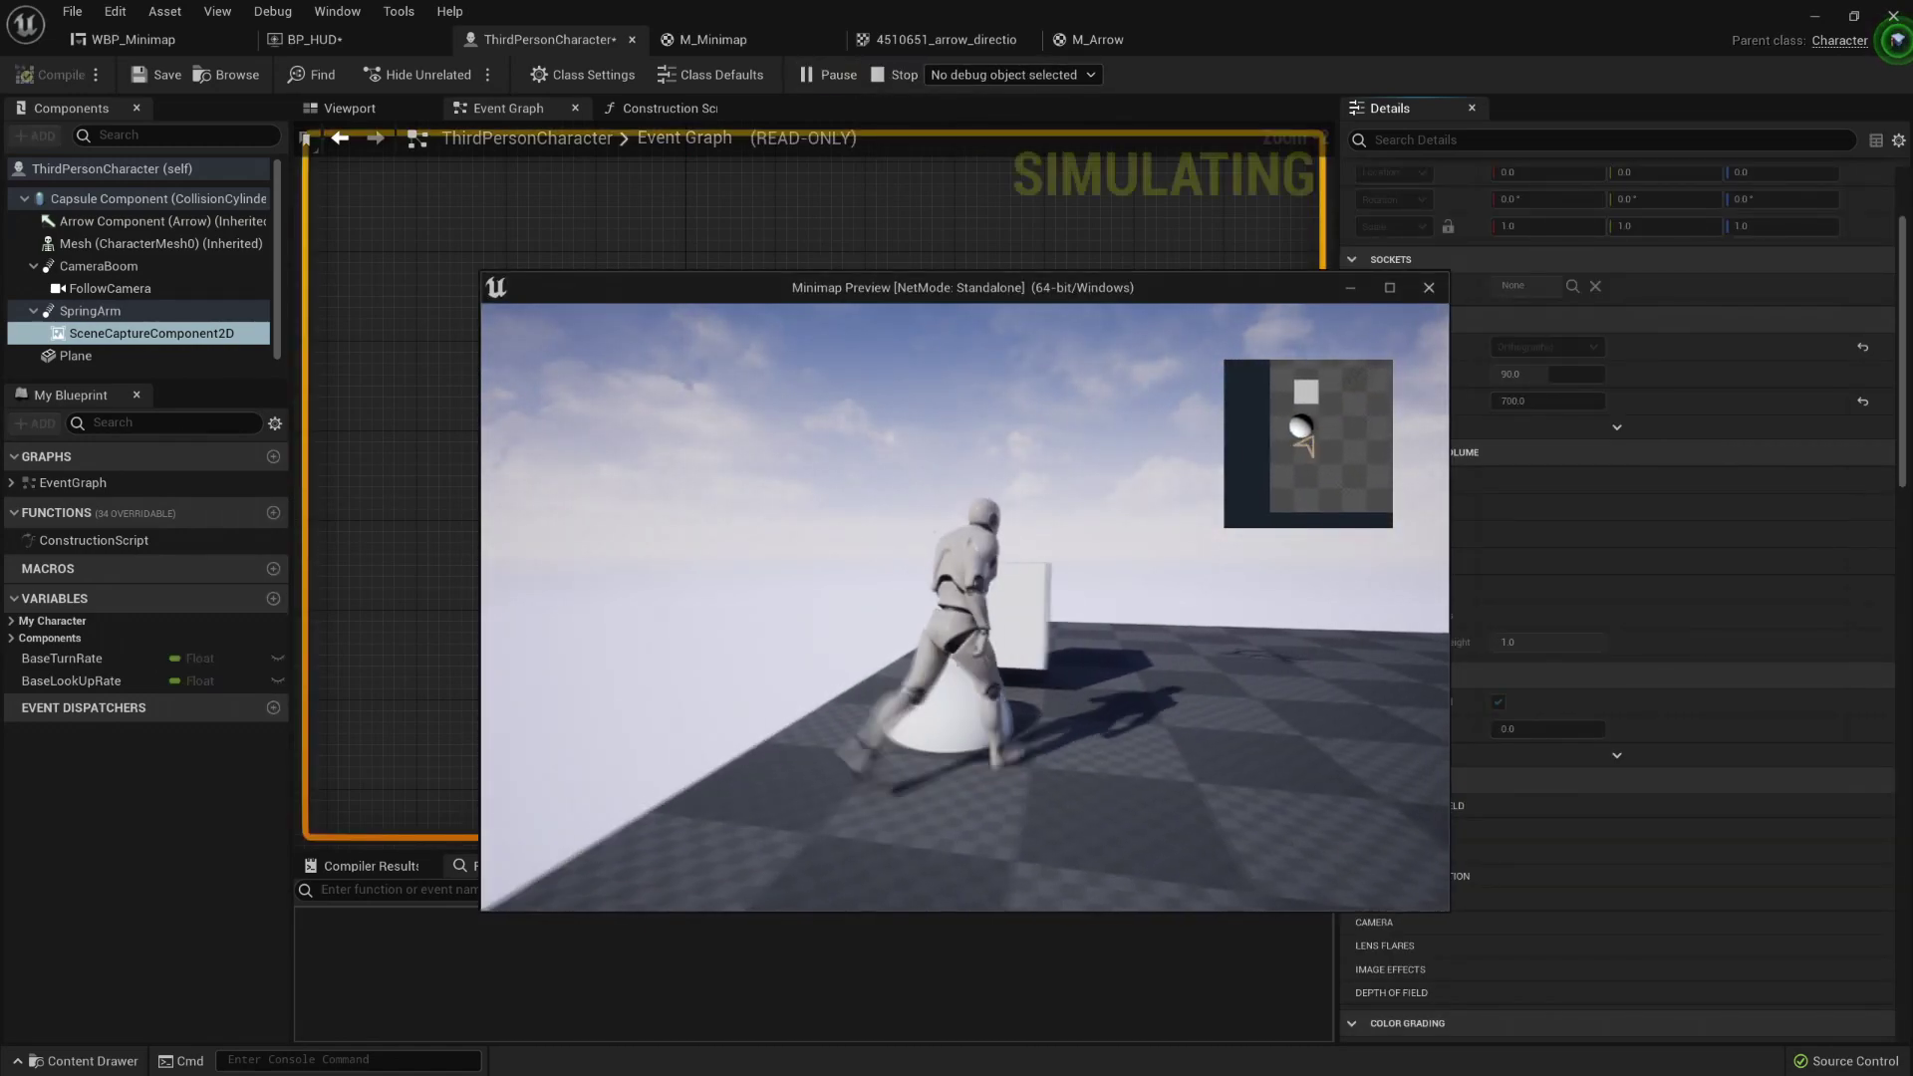
{"action": "key", "text": "w"}
{"action": "key", "text": "a"}
{"action": "key", "text": "w"}
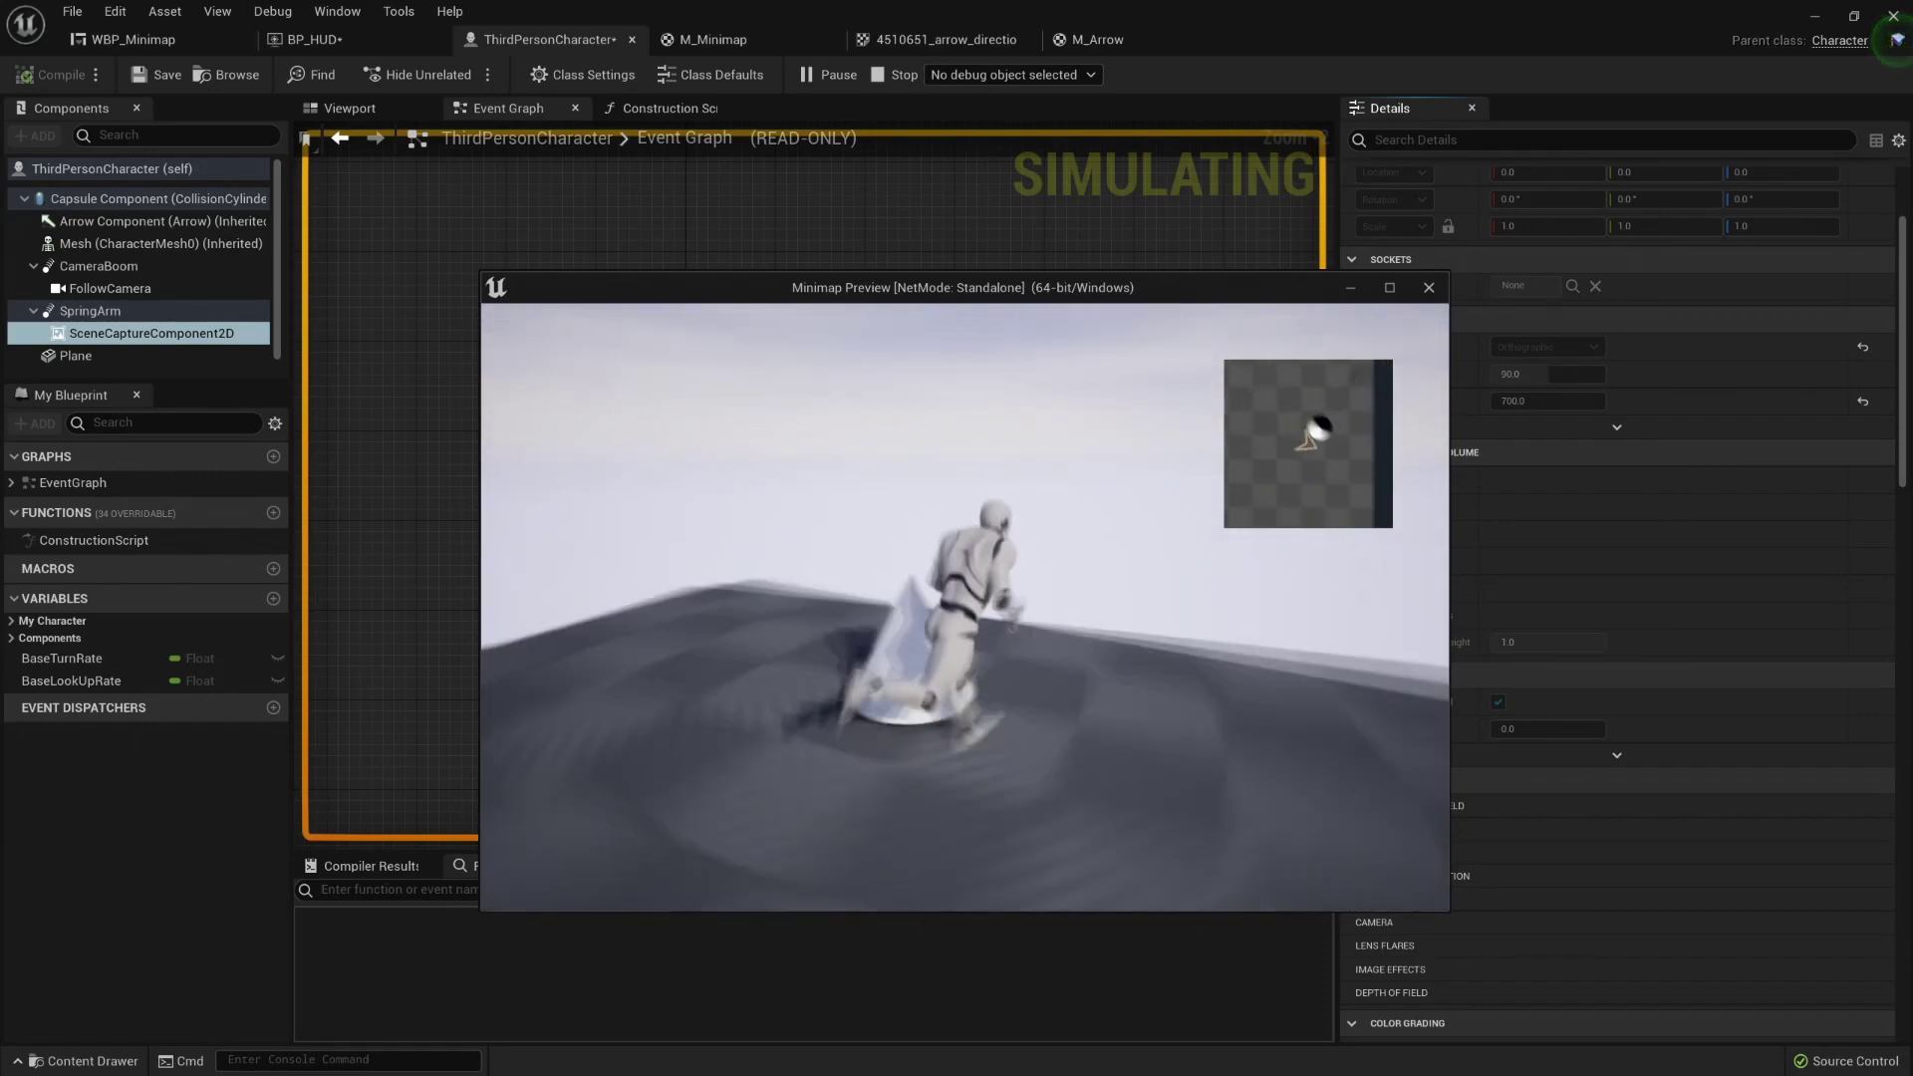
{"action": "key", "text": "w"}
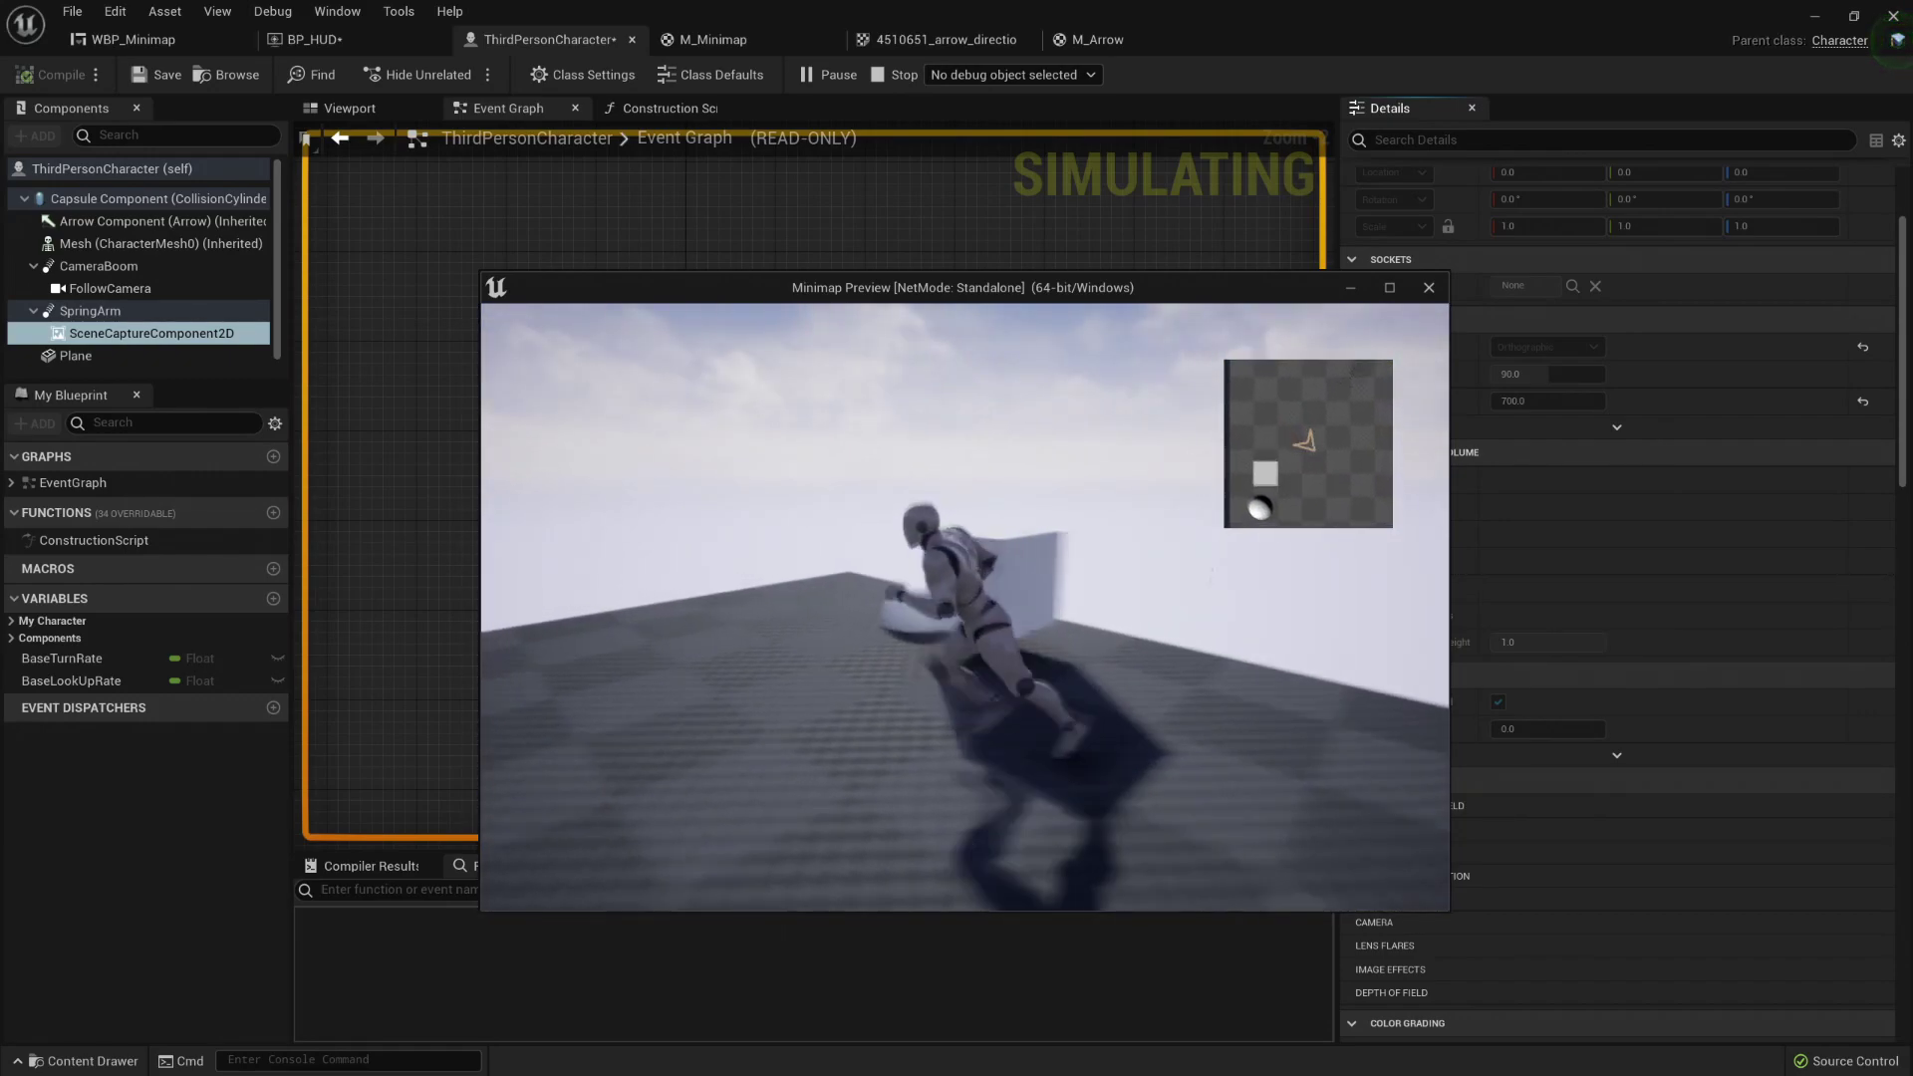
{"action": "key", "text": "w"}
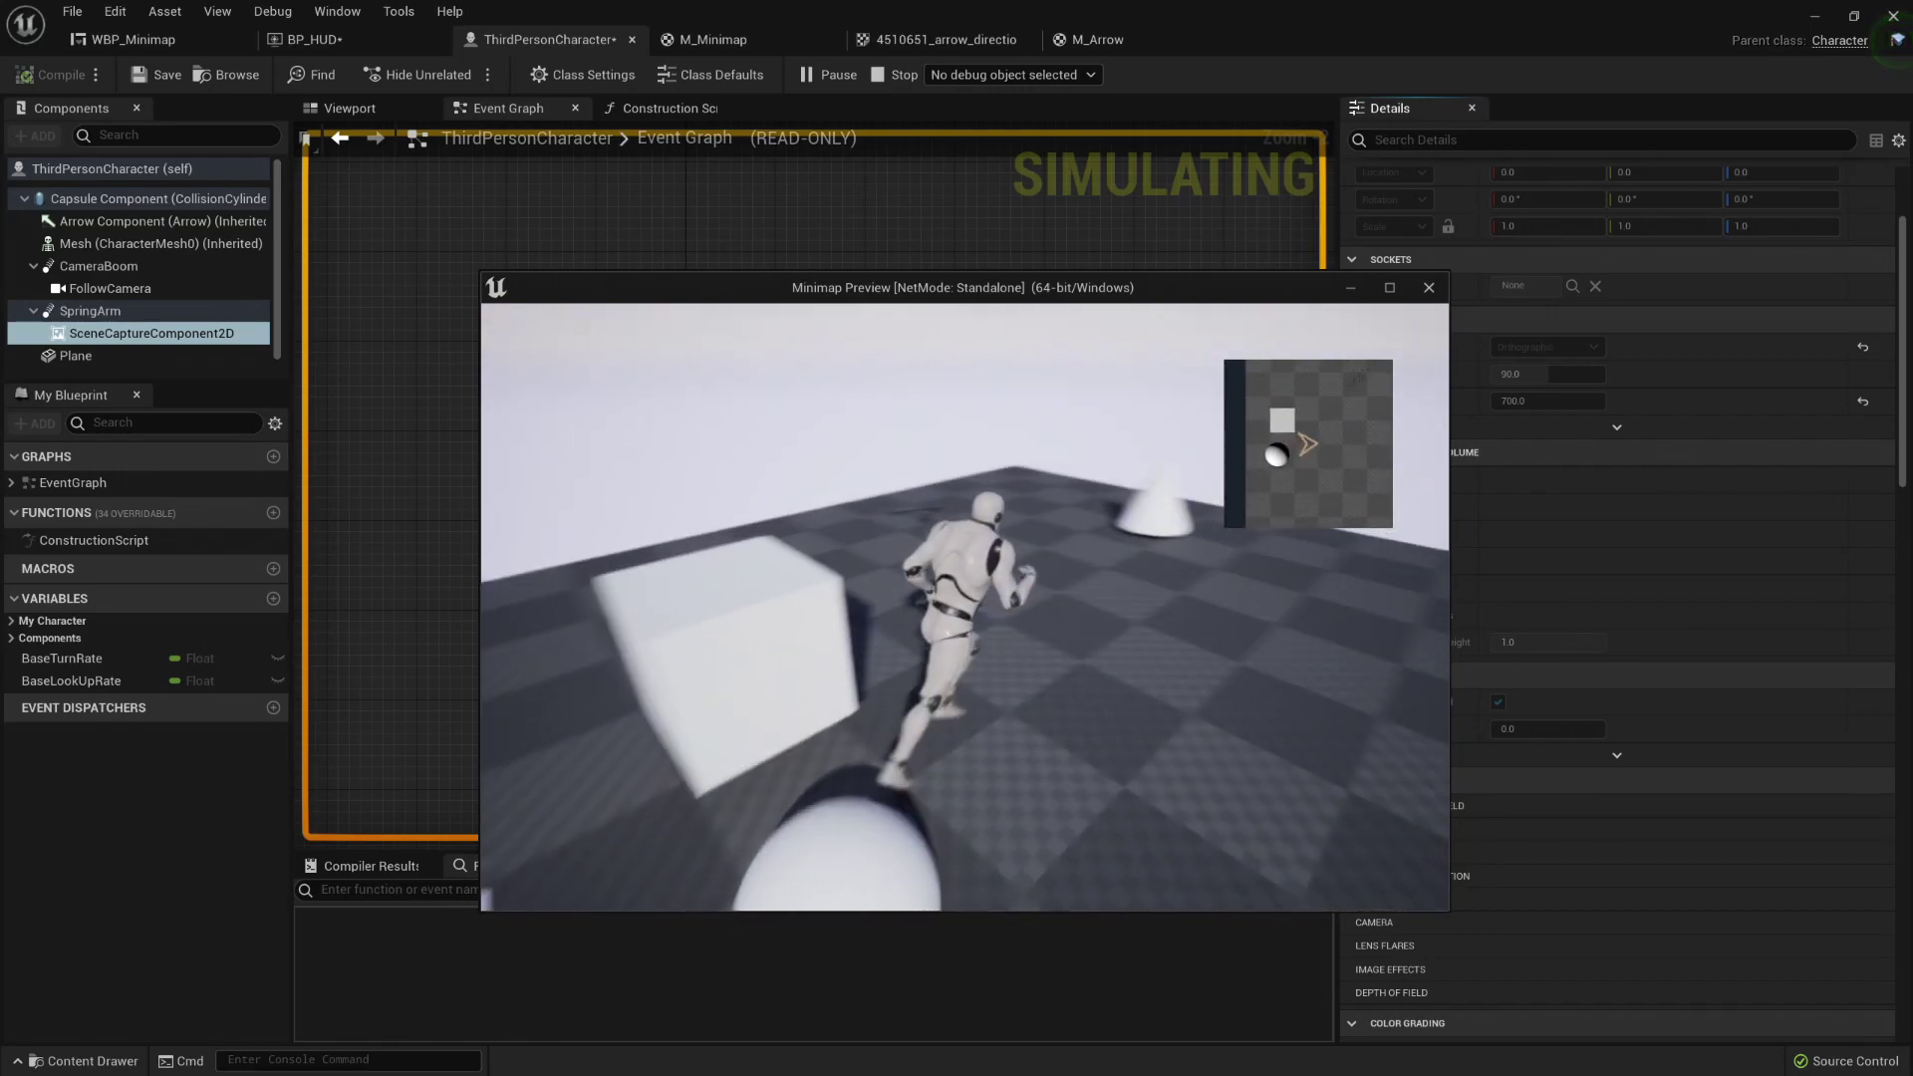
{"action": "key", "text": "w"}
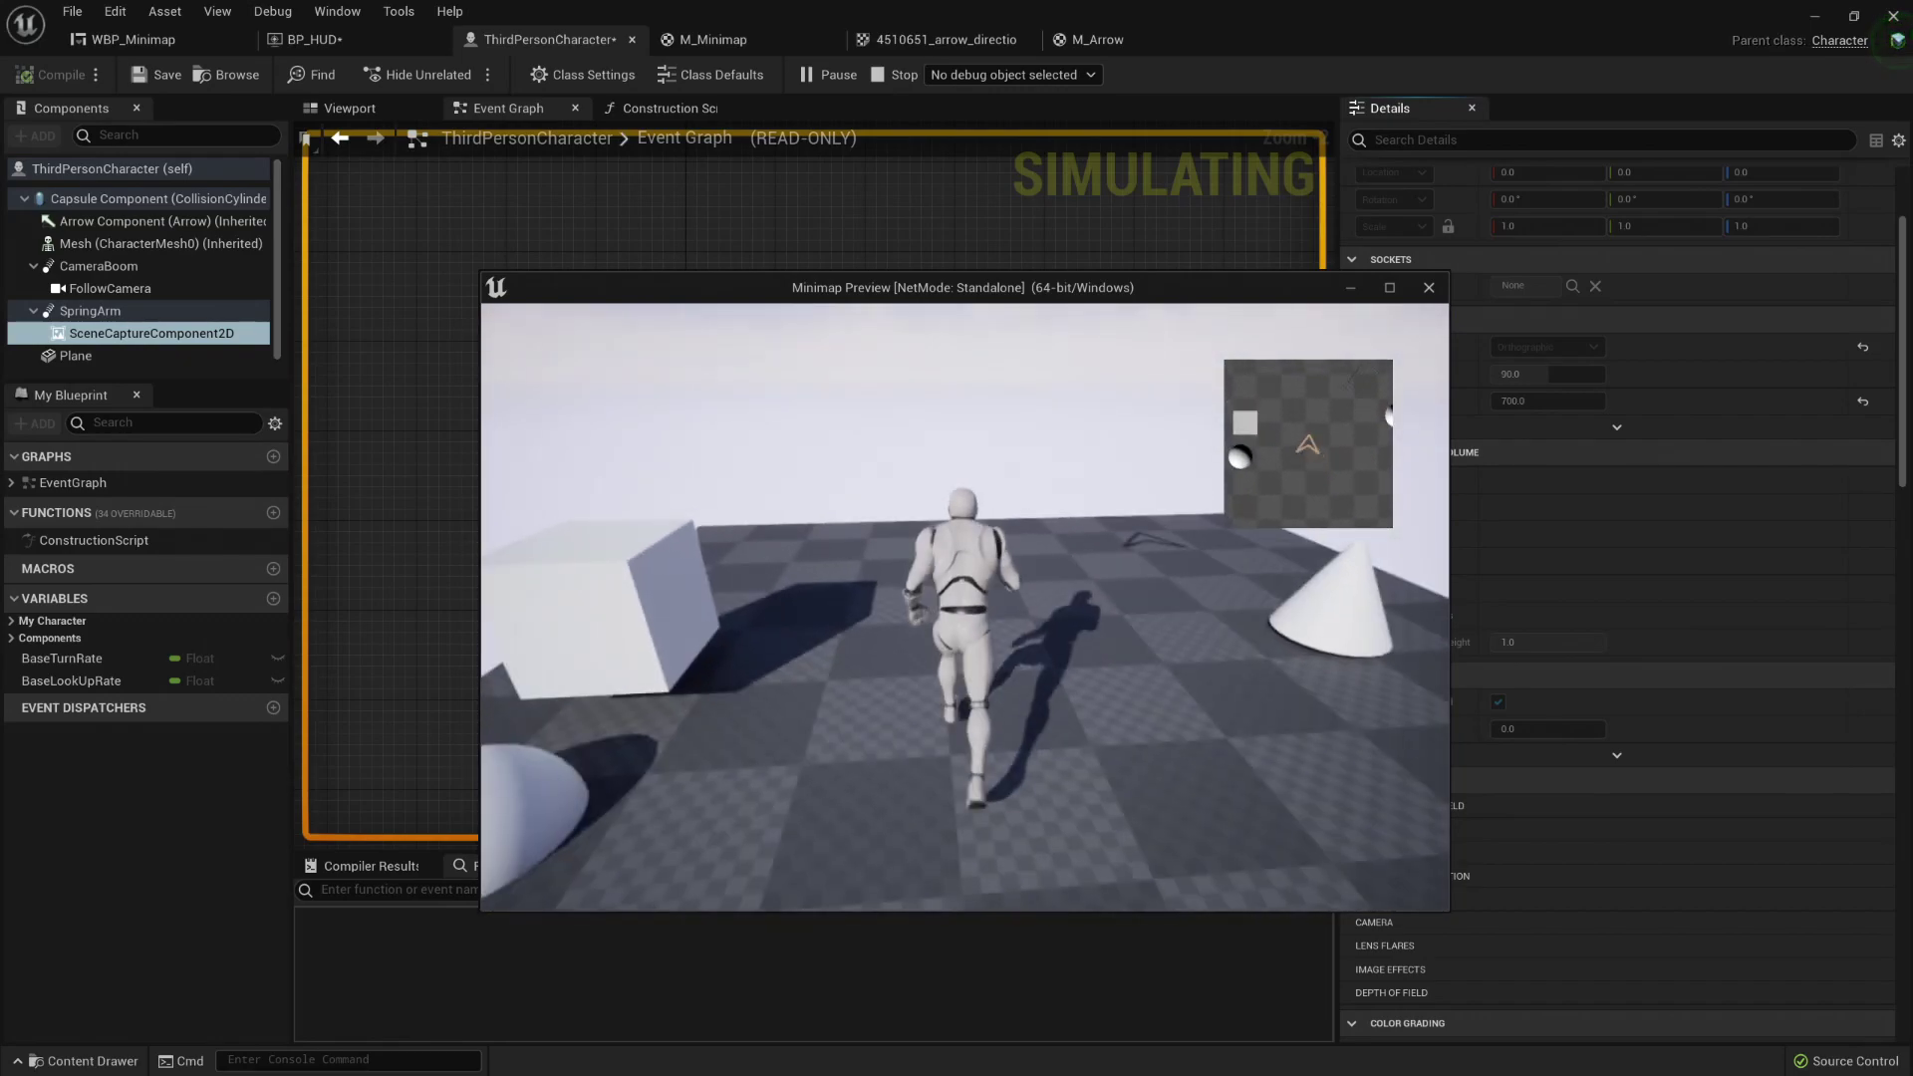
{"action": "key", "text": "Escape"}
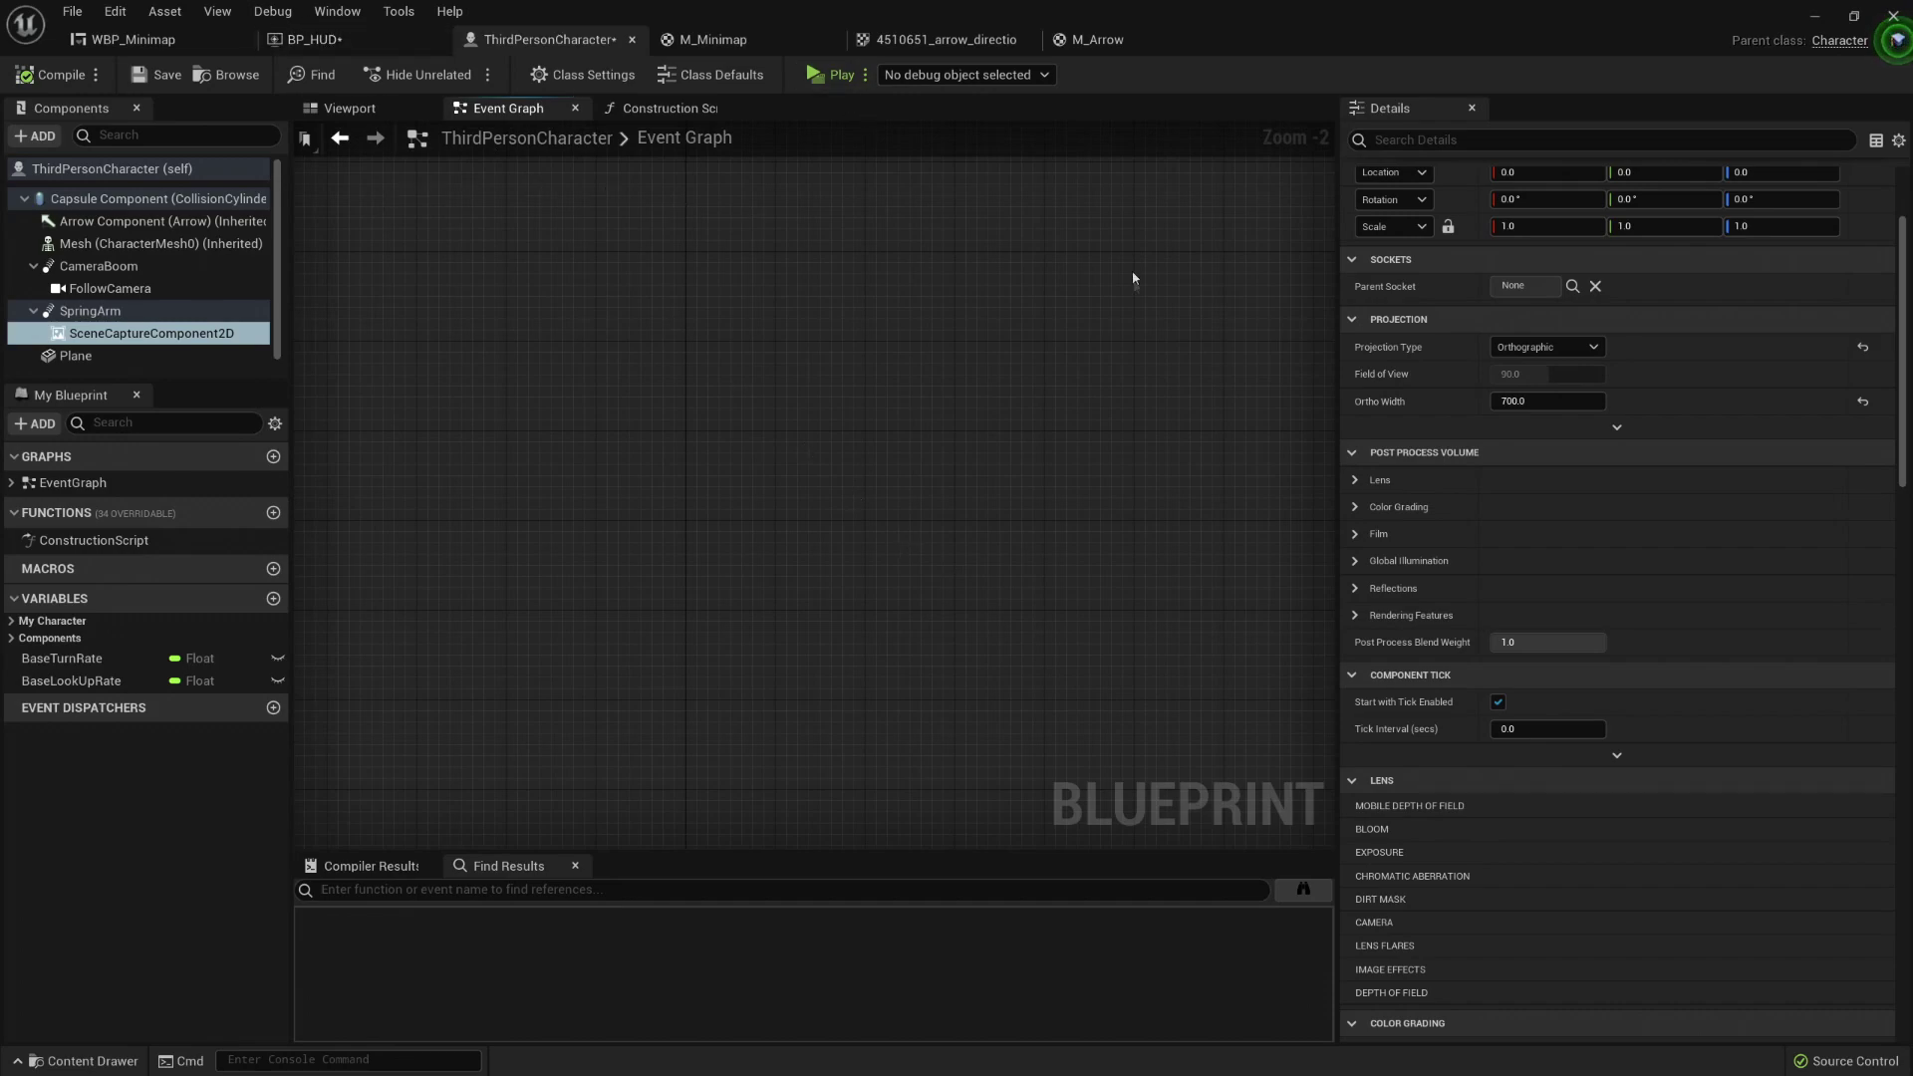
{"action": "left_click", "coordinate": [842, 78]}
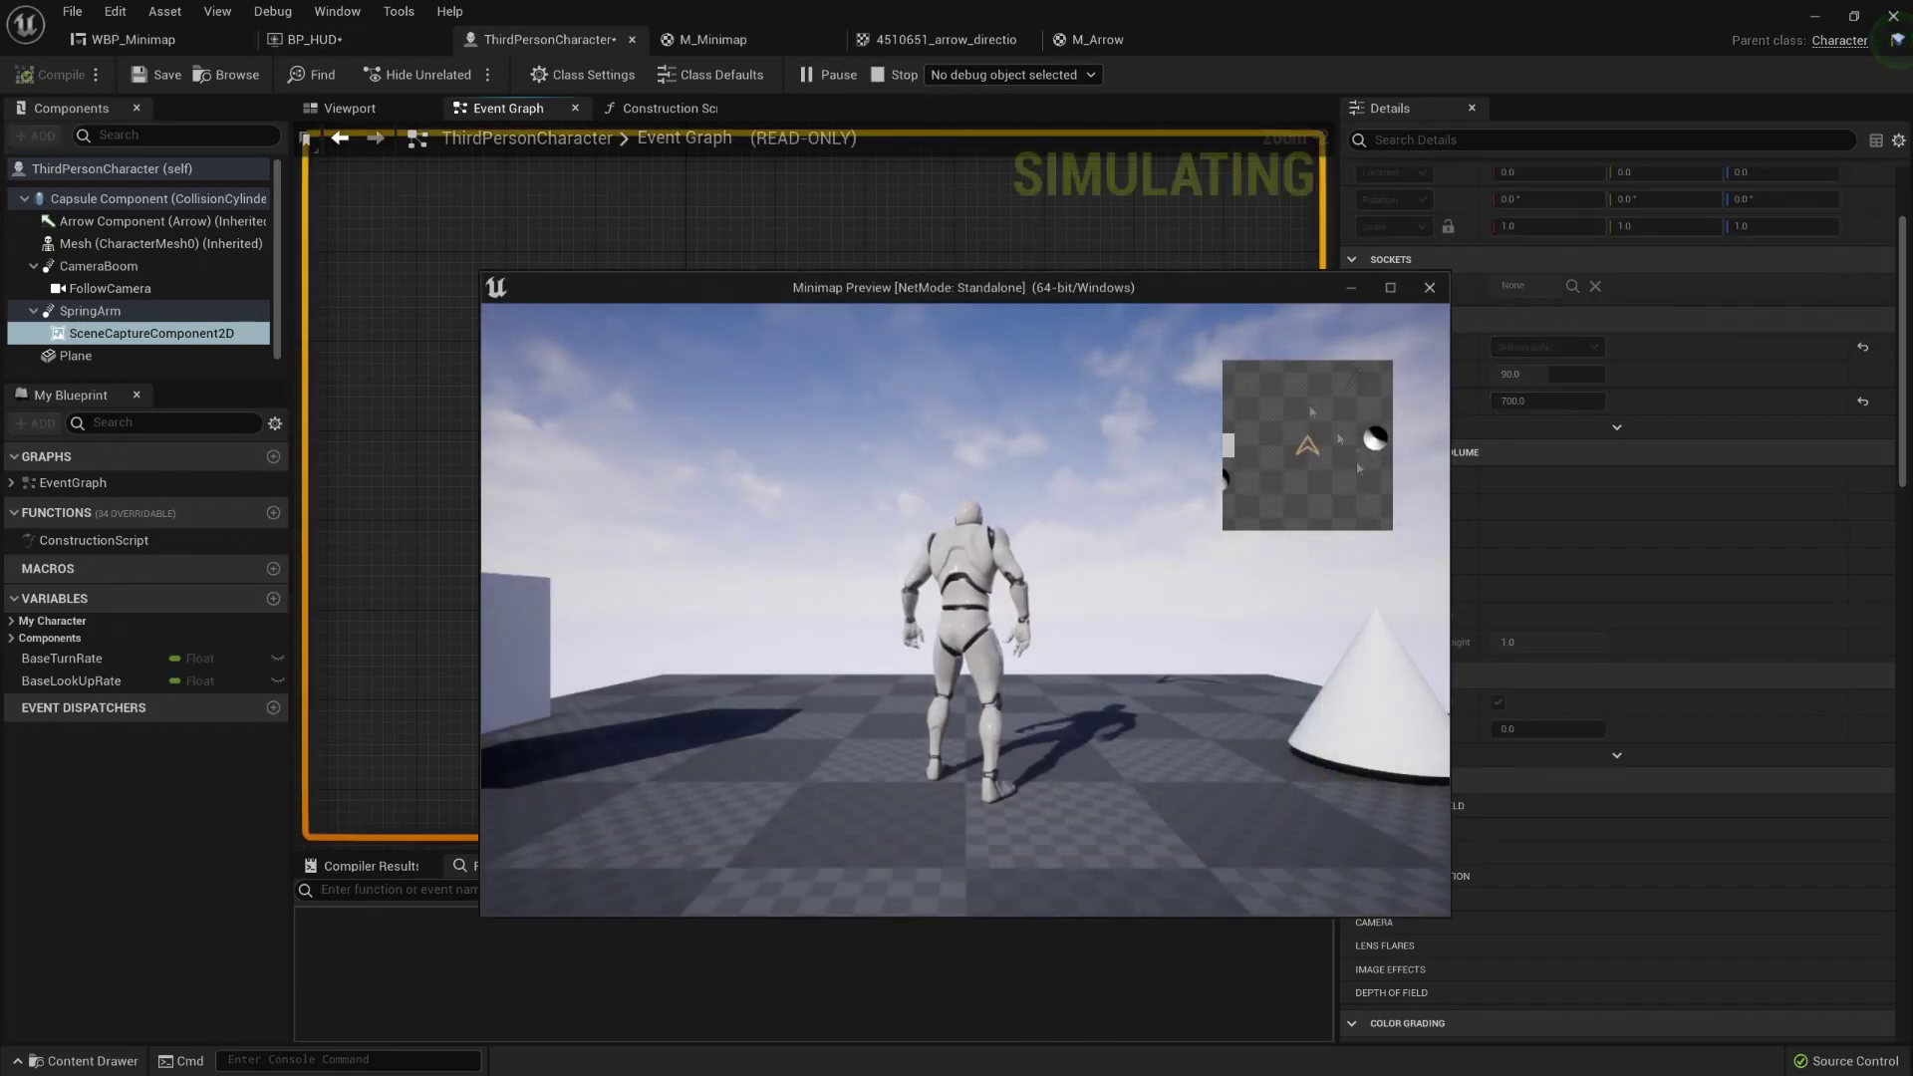
{"action": "key", "text": "w"}
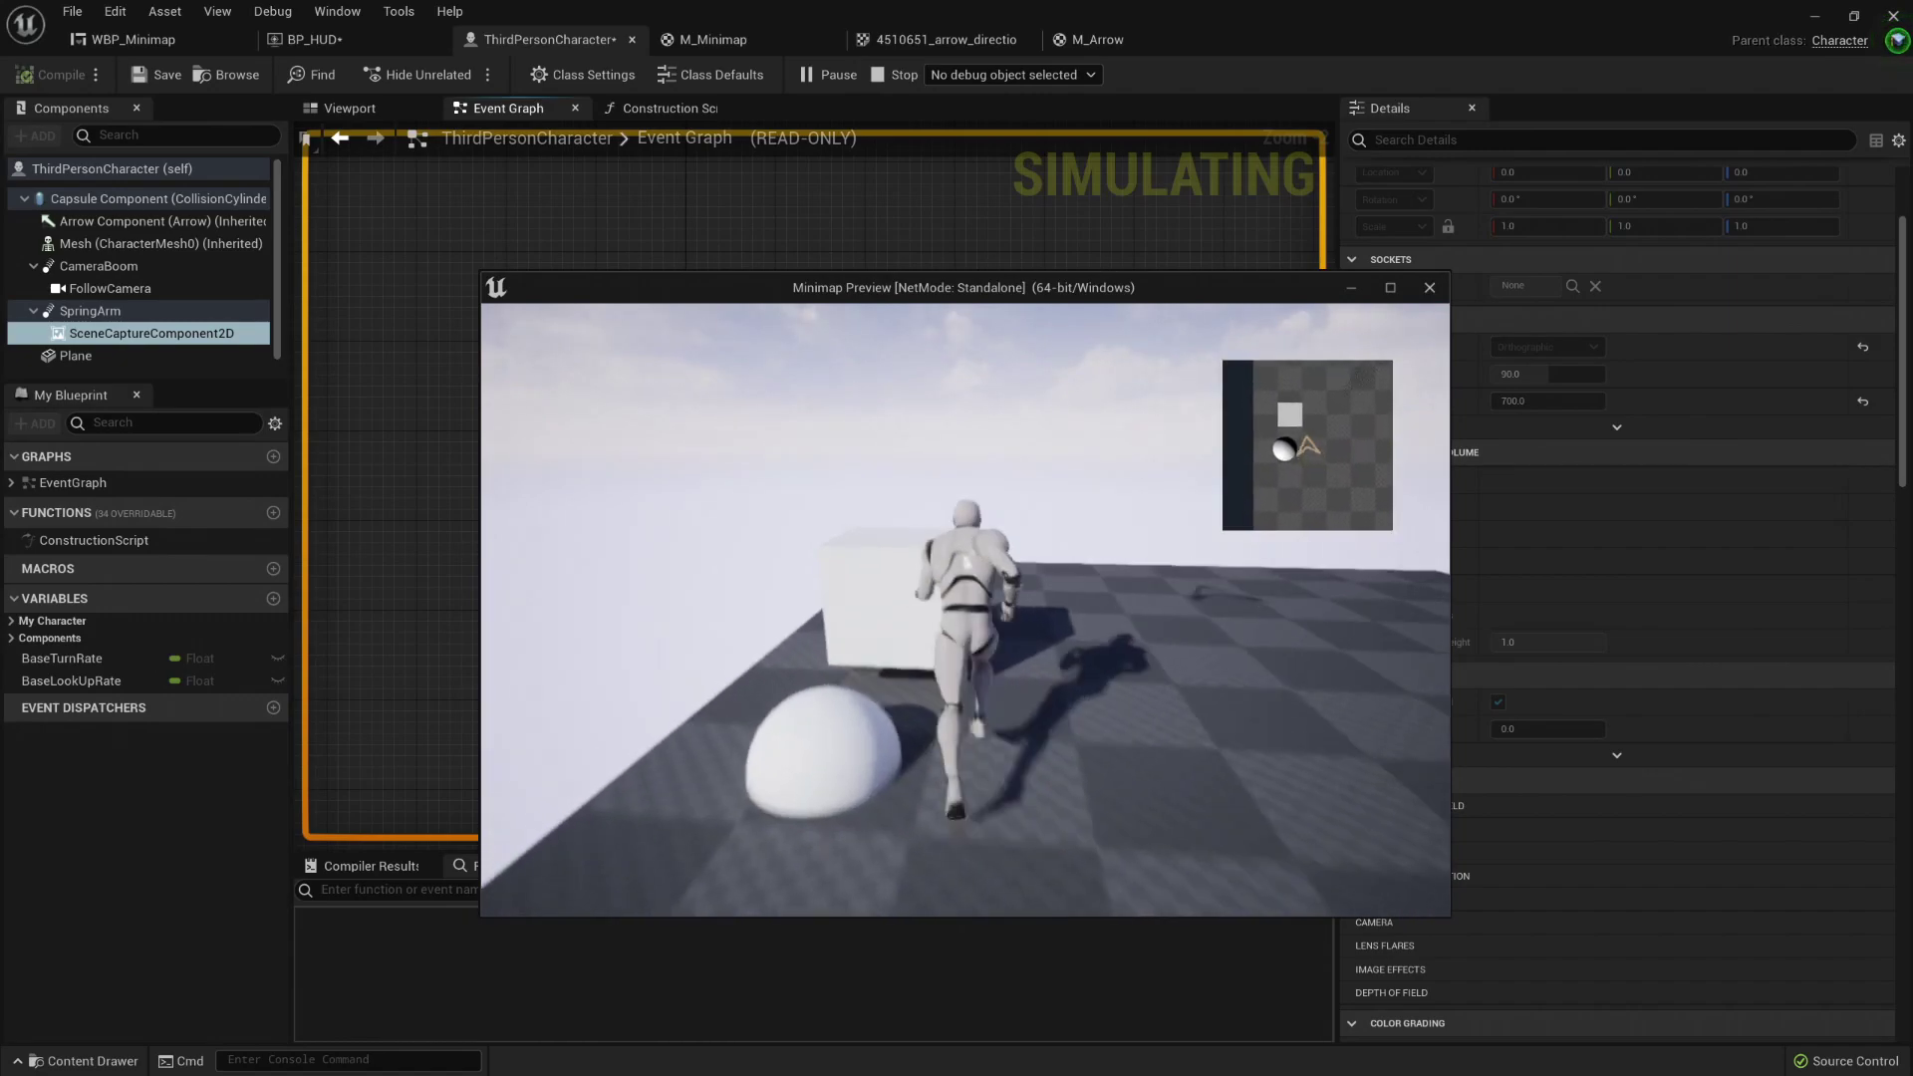
Step: Run the character along the floor's edge and past the cone to check the minimap, and end the play-test
{"action": "key", "text": "w"}
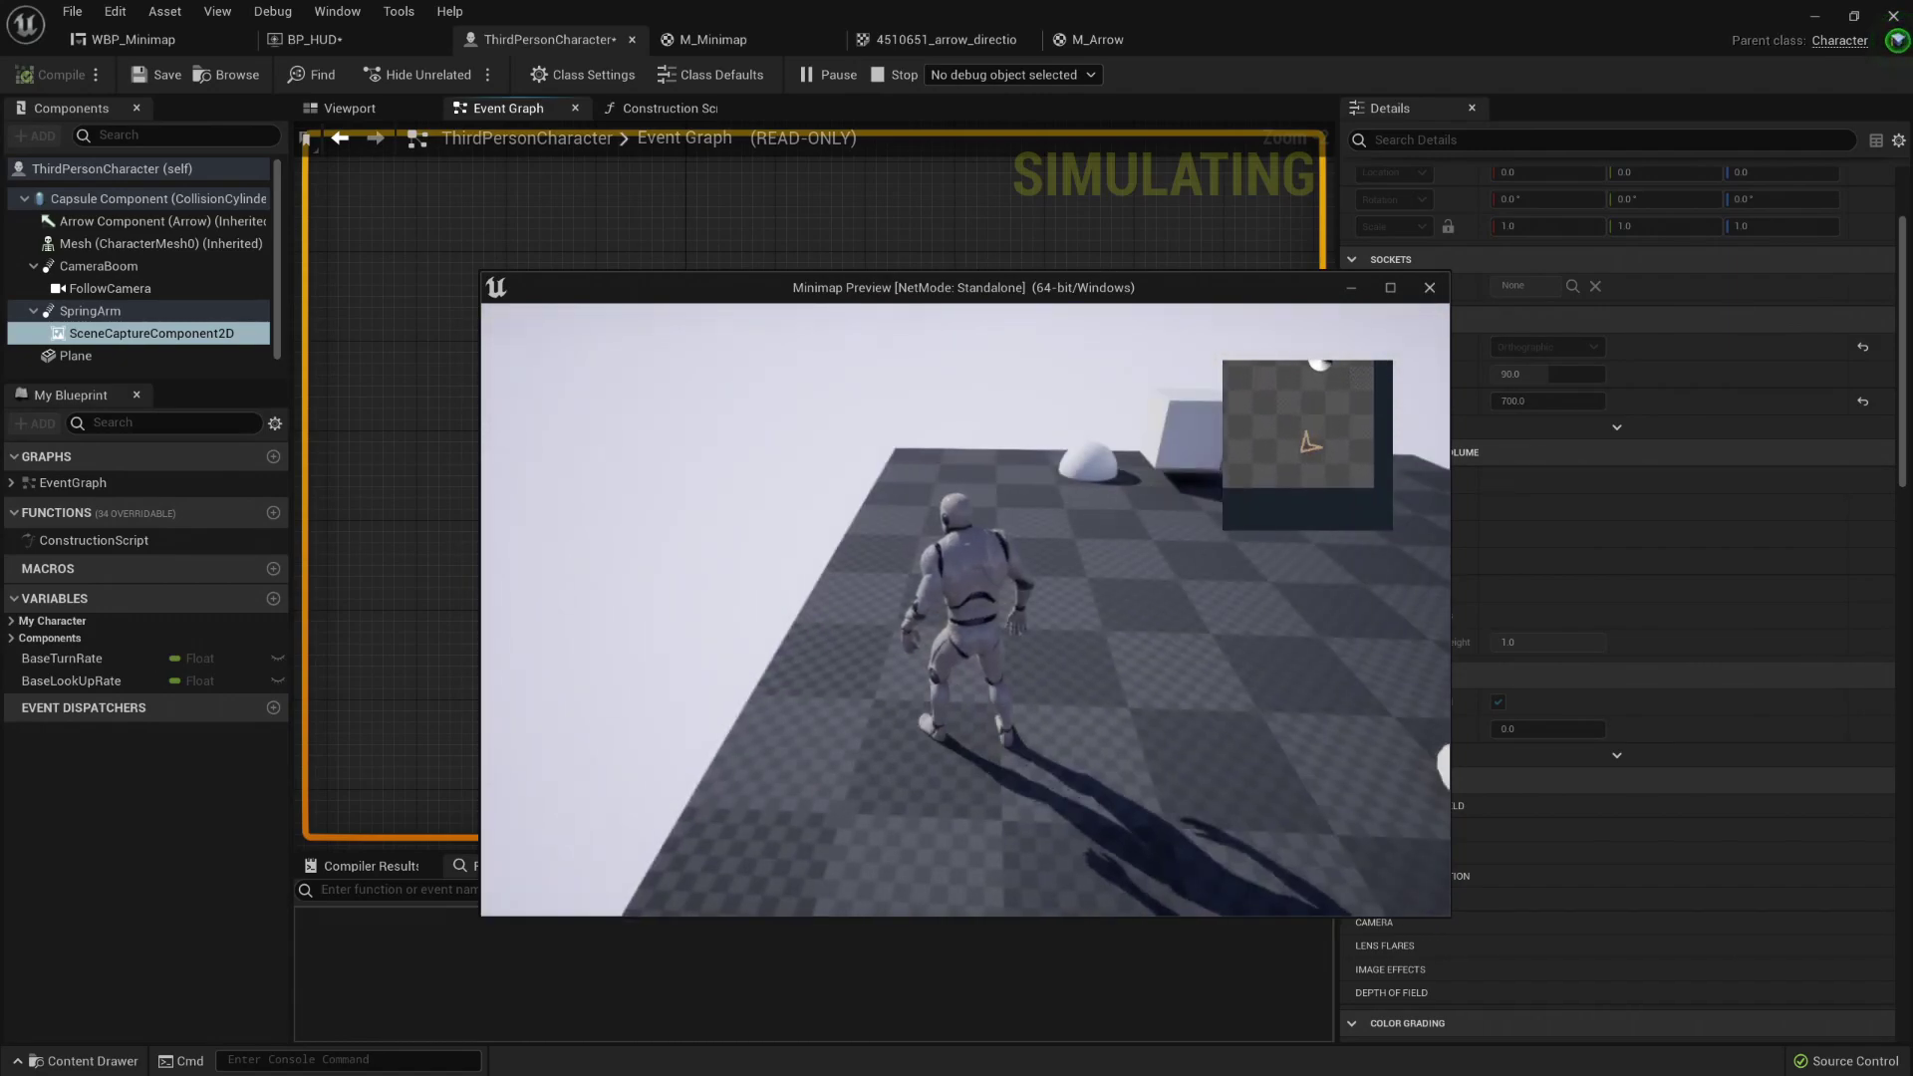
{"action": "key", "text": "w"}
{"action": "key", "text": "w"}
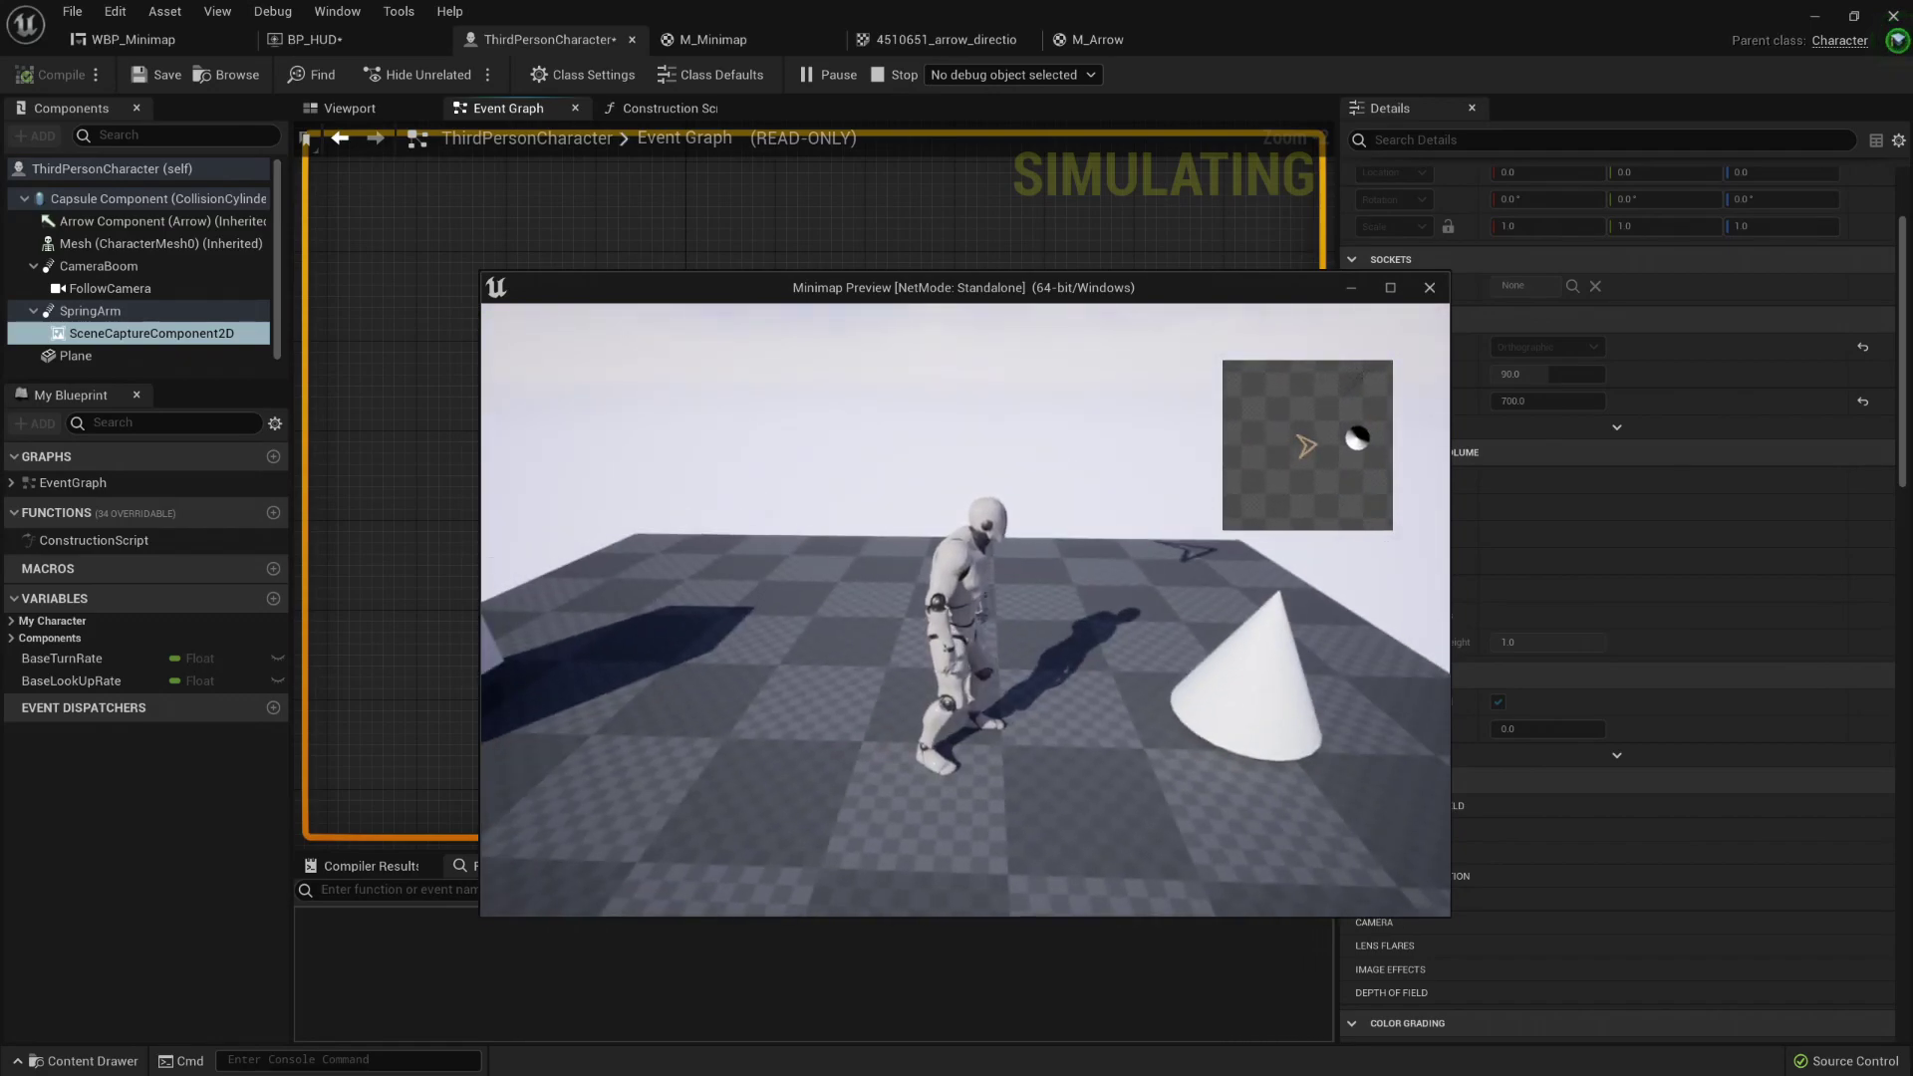
{"action": "key", "text": "Escape"}
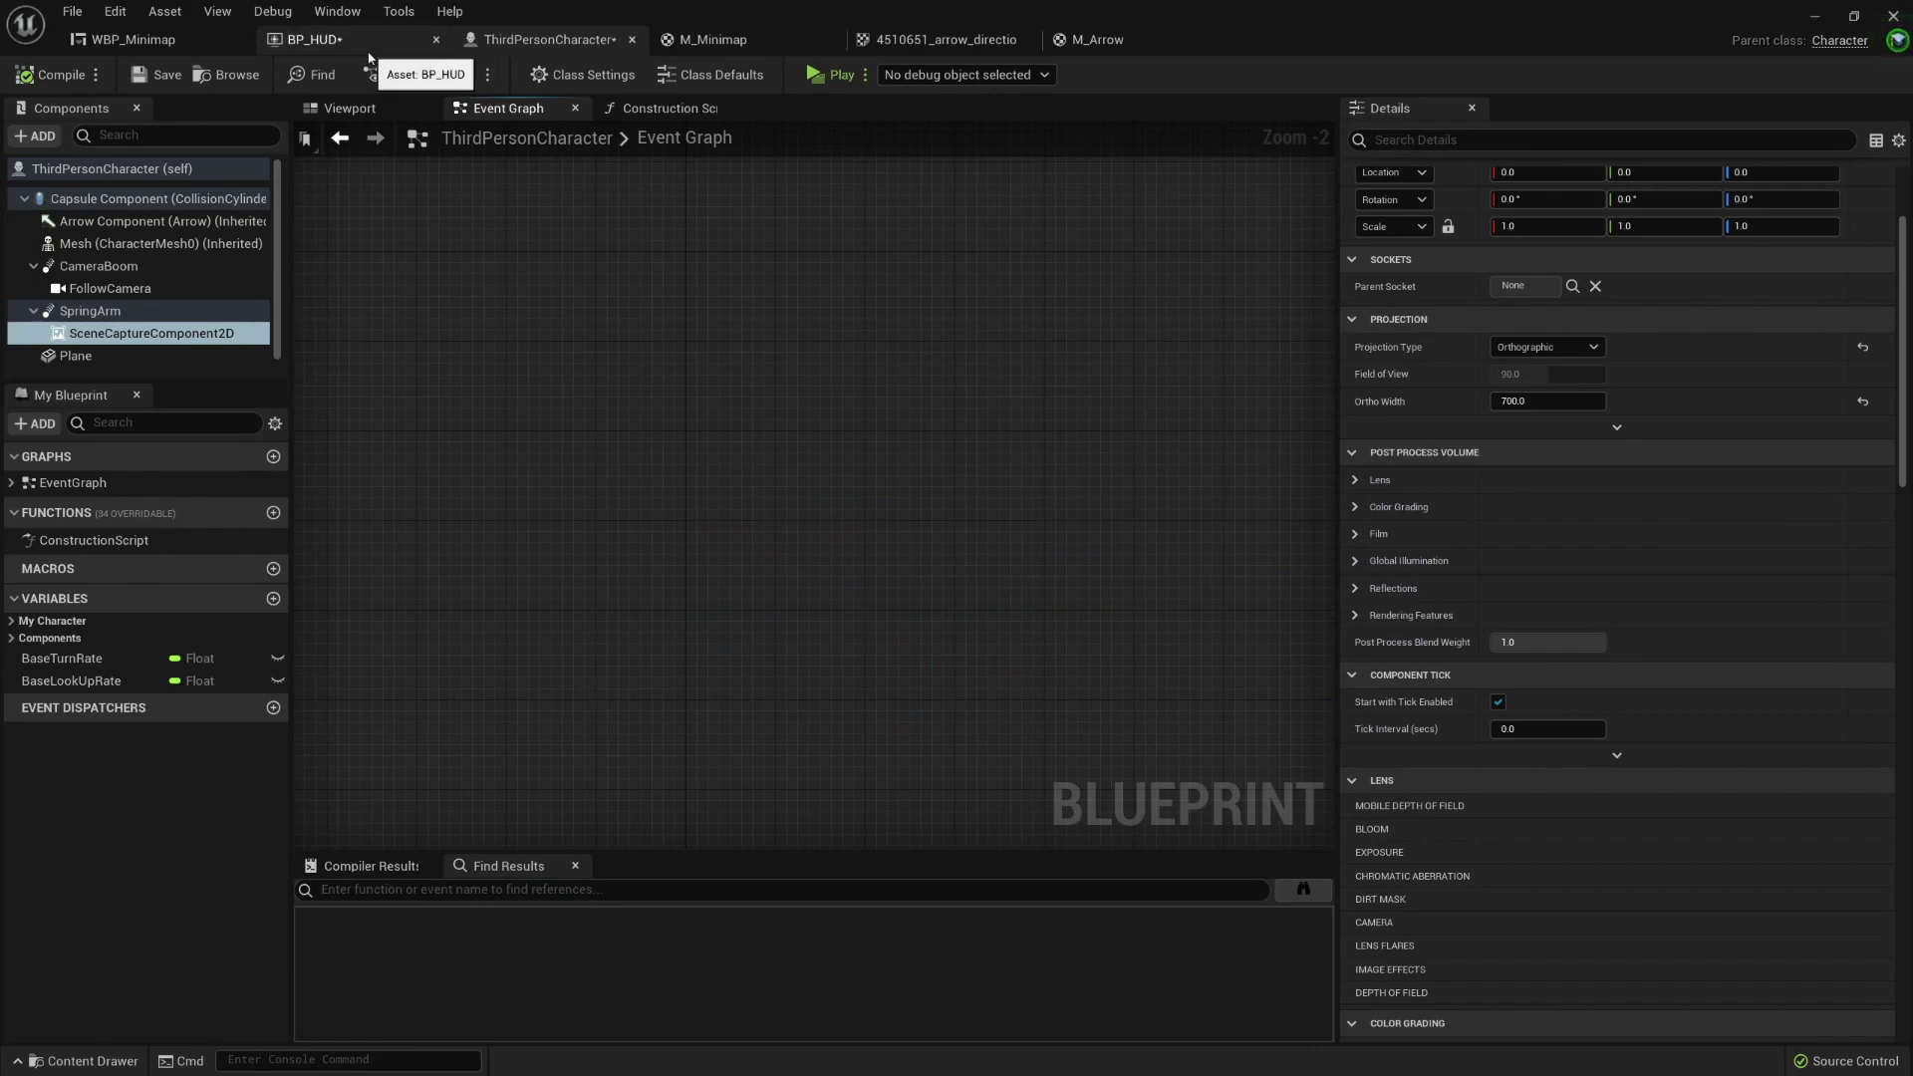
Step: Open the M_Minimap material used by the minimap image in WBP_Minimap
{"action": "left_click", "coordinate": [306, 42]}
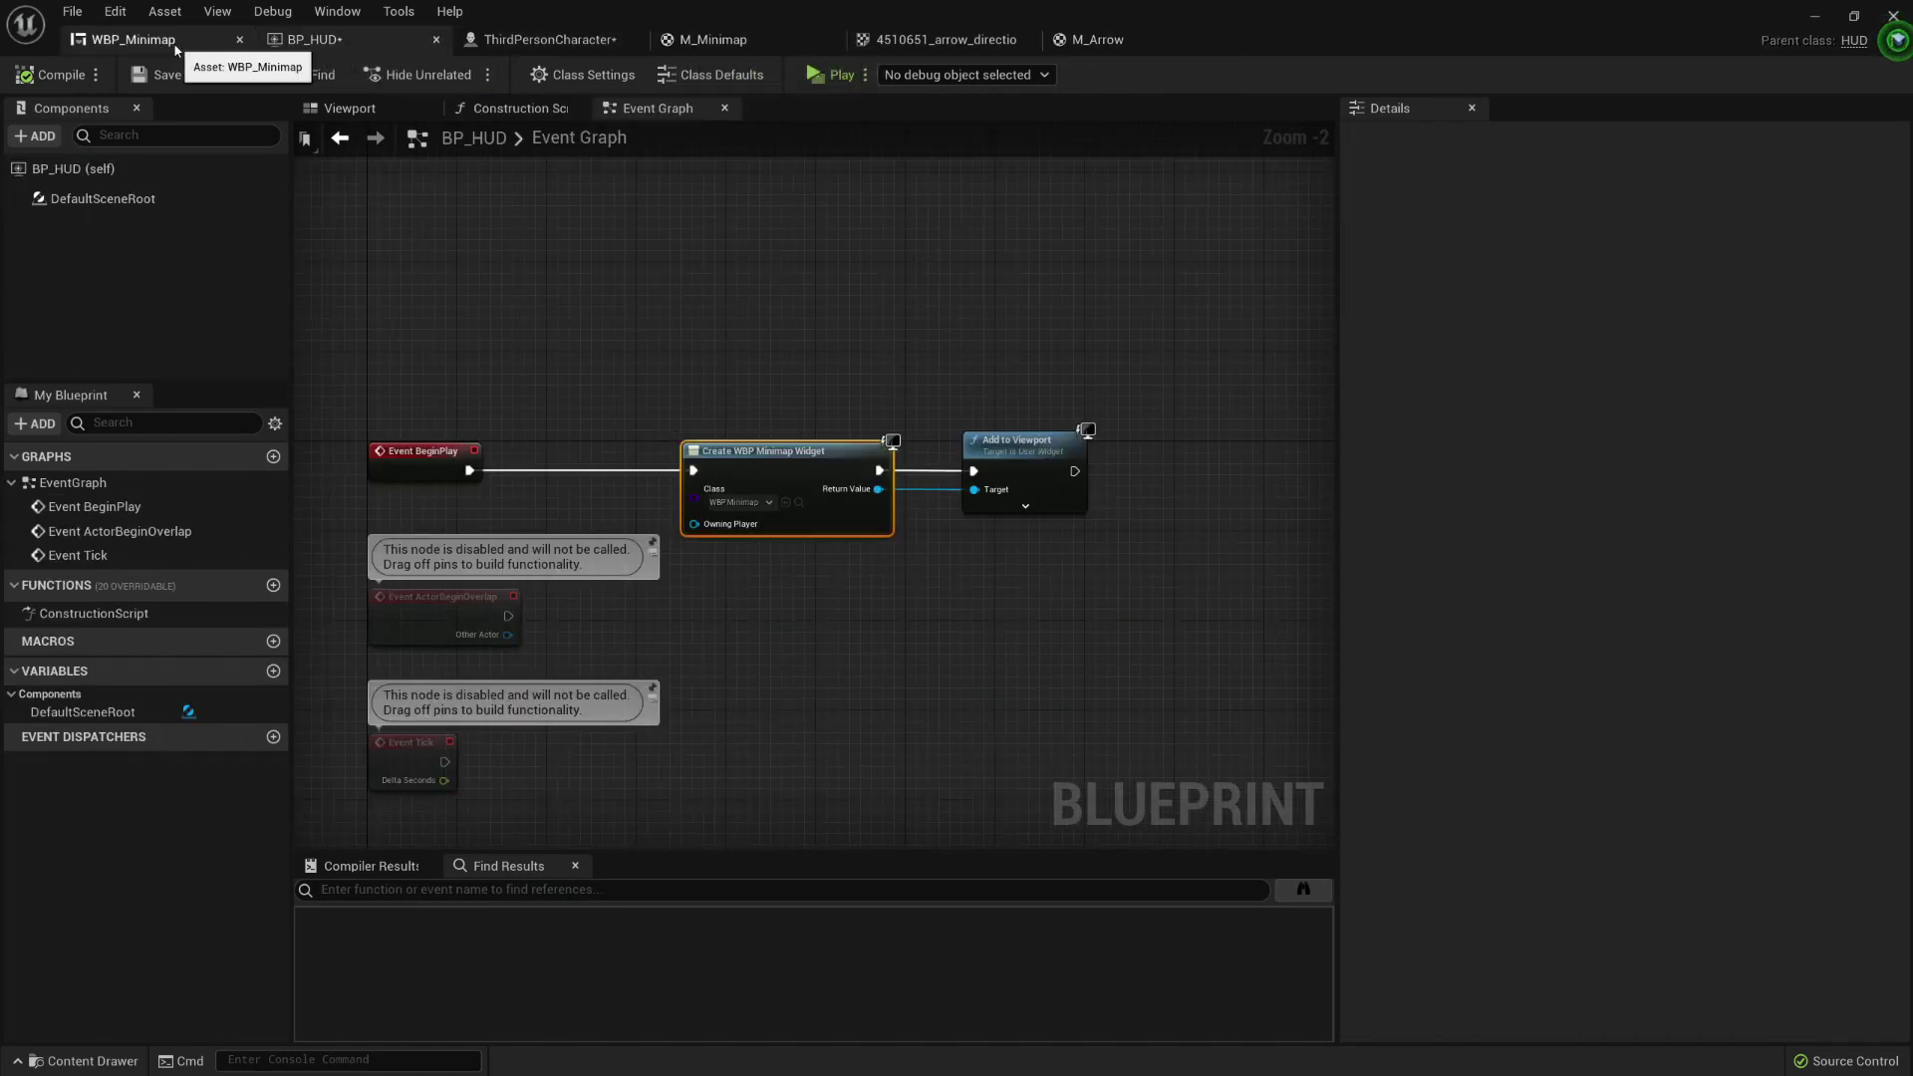
{"action": "left_click", "coordinate": [157, 42]}
{"action": "scroll", "coordinate": [1076, 414], "scroll_direction": "up", "scroll_amount": 2}
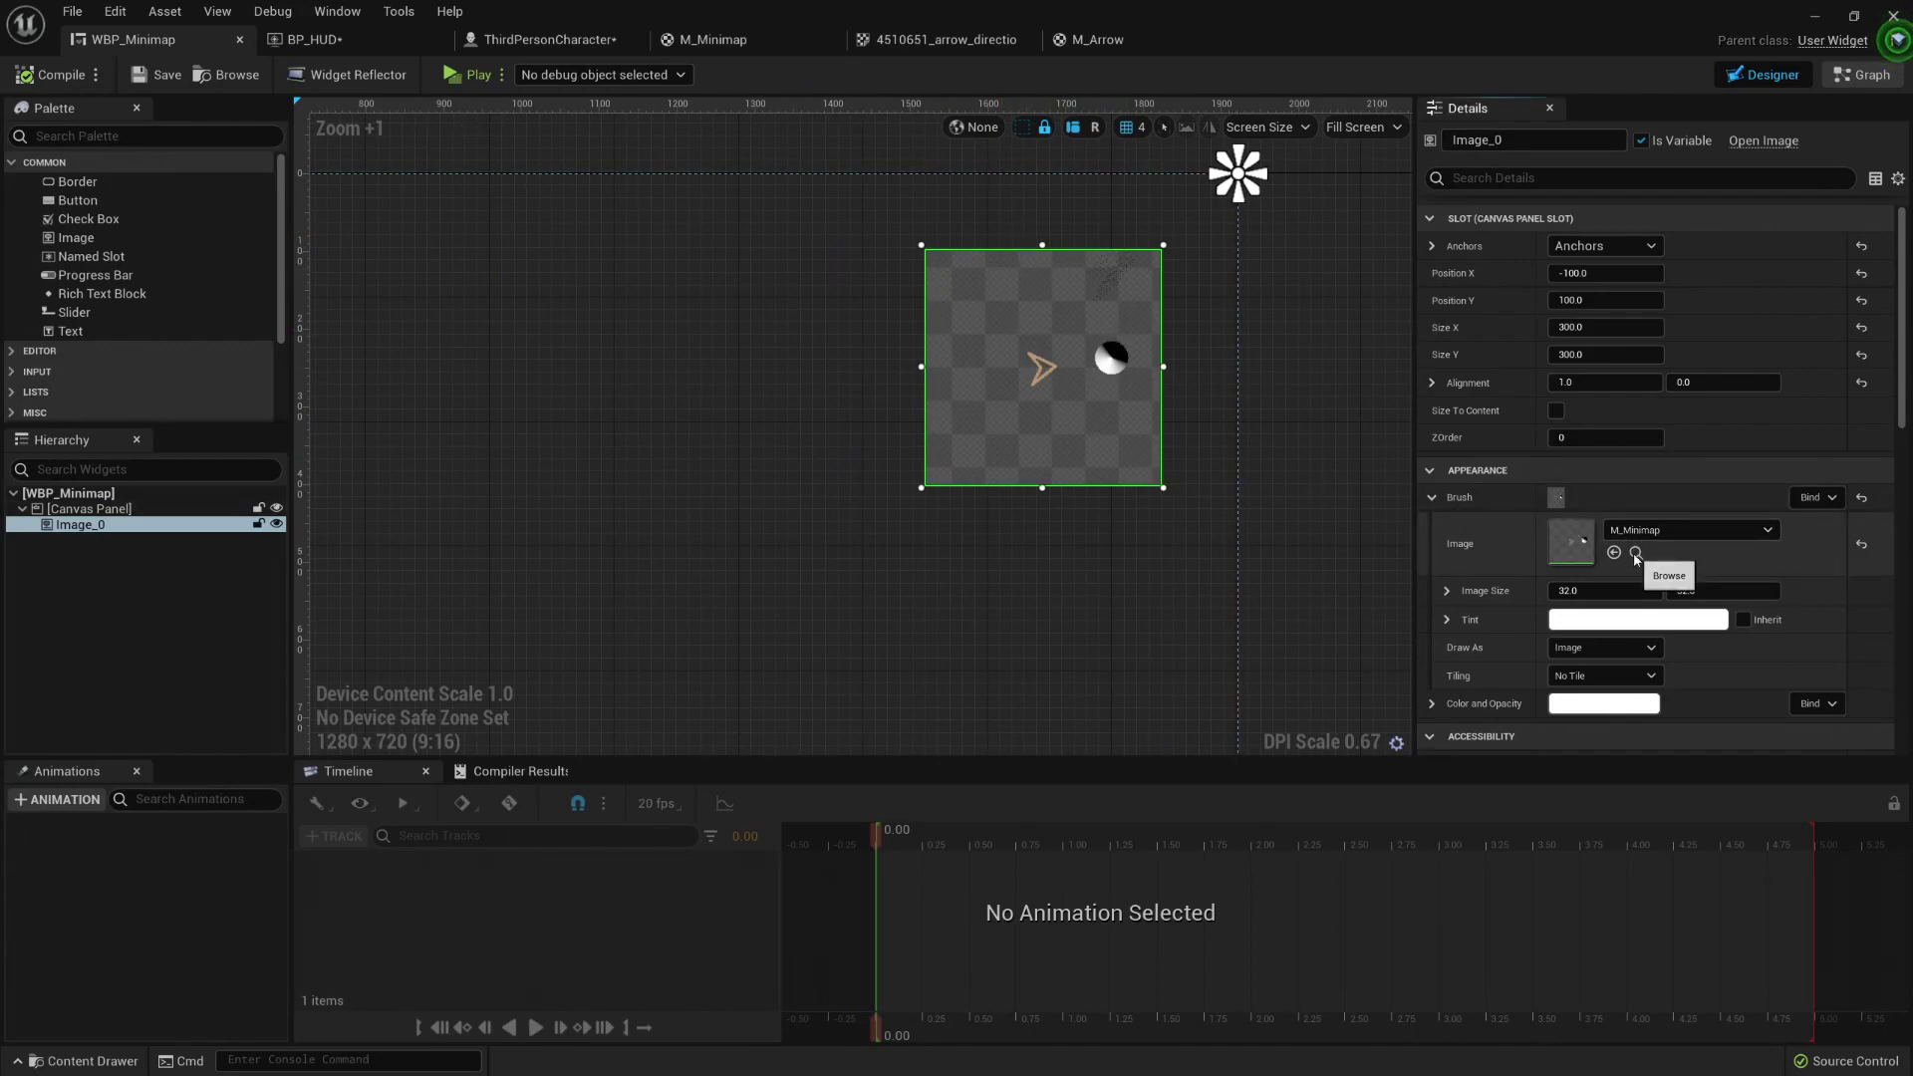
{"action": "left_click", "coordinate": [93, 1059]}
{"action": "double_click", "coordinate": [623, 842]}
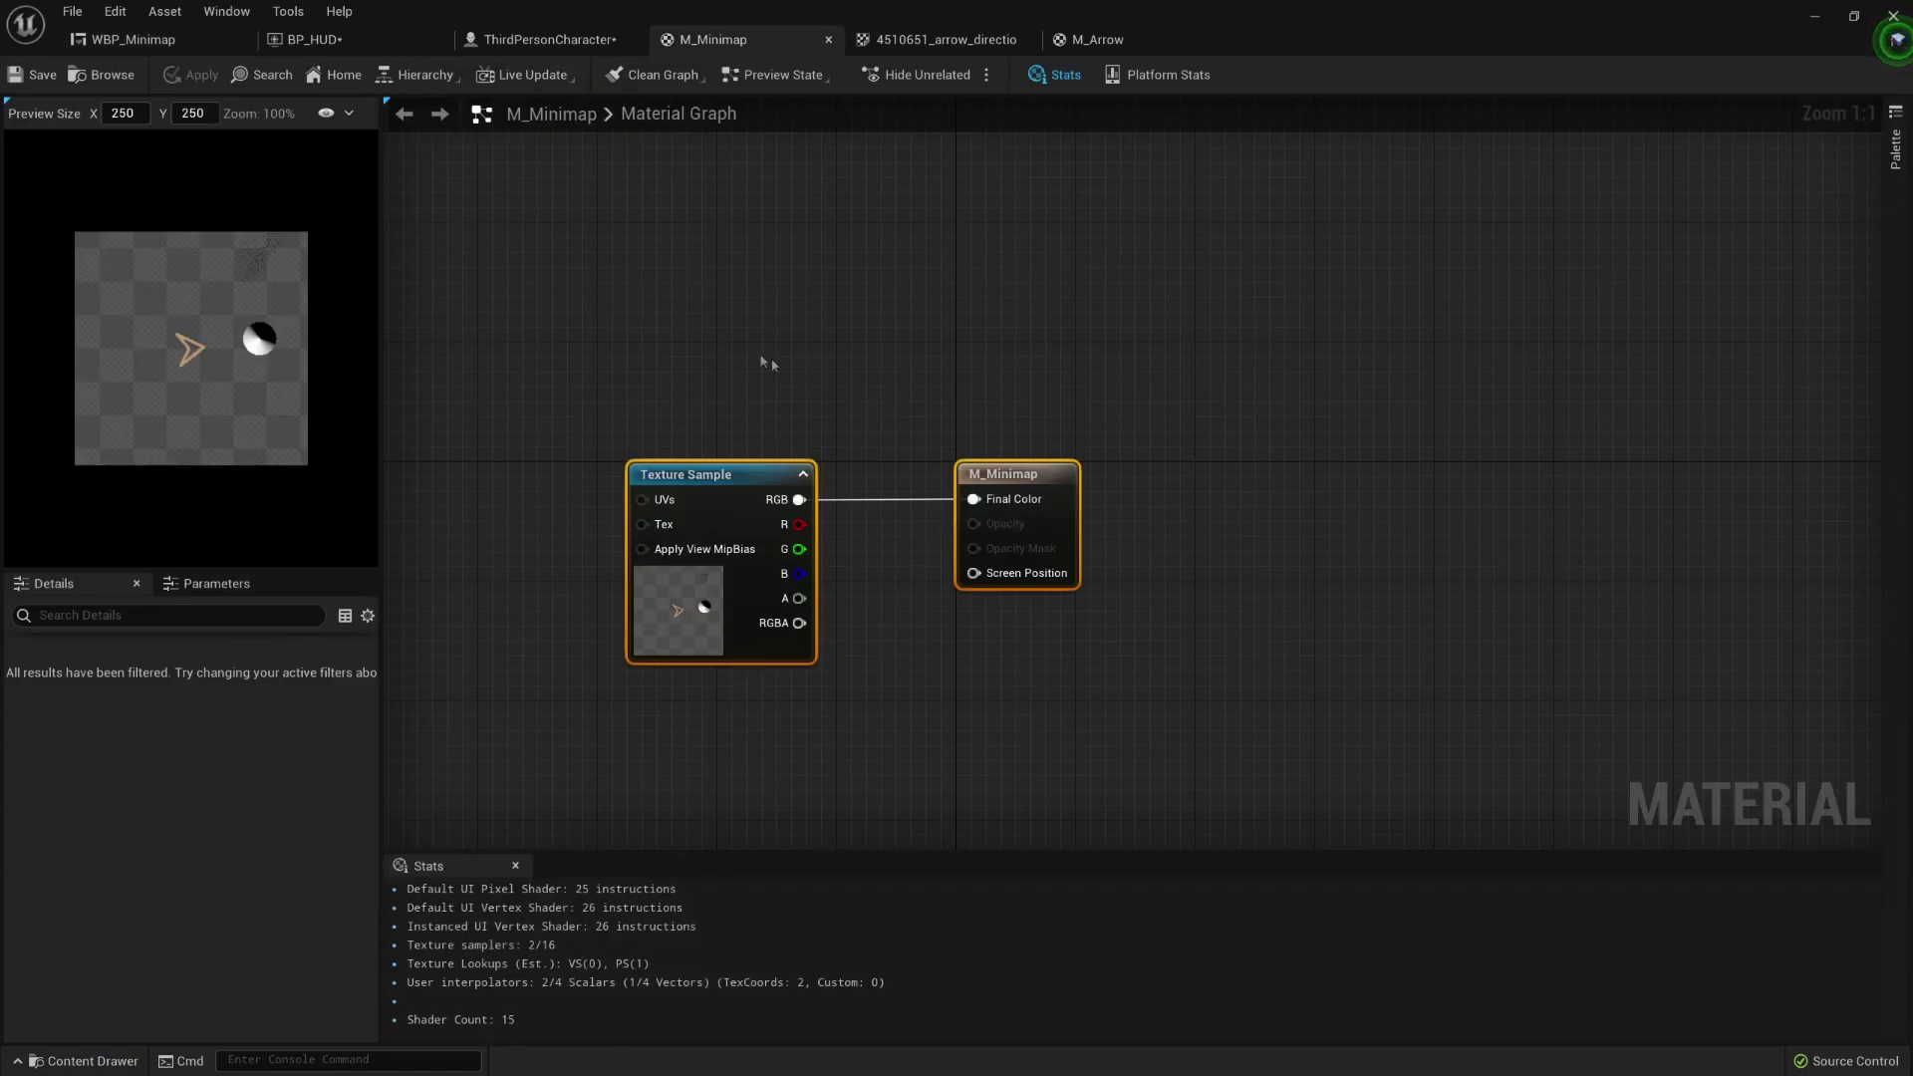
Step: Move the Texture Sample node farther from the M_Minimap output node to make room in the material graph
{"action": "right_click_drag", "start_coordinate": [763, 323], "coordinate": [986, 257]}
{"action": "left_click_drag", "start_coordinate": [929, 420], "coordinate": [856, 408]}
{"action": "left_click", "coordinate": [1168, 669]}
{"action": "right_click_drag", "start_coordinate": [991, 533], "coordinate": [1135, 524]}
{"action": "scroll", "coordinate": [1262, 513], "scroll_direction": "down", "scroll_amount": 3}
{"action": "left_click_drag", "start_coordinate": [1067, 461], "coordinate": [873, 461]}
{"action": "right_click_drag", "start_coordinate": [1143, 545], "coordinate": [1007, 492]}
{"action": "scroll", "coordinate": [1063, 495], "scroll_direction": "up", "scroll_amount": 2}
Step: Add a GeneratedRoundRect node below the Texture Sample node
{"action": "right_click", "coordinate": [824, 561]}
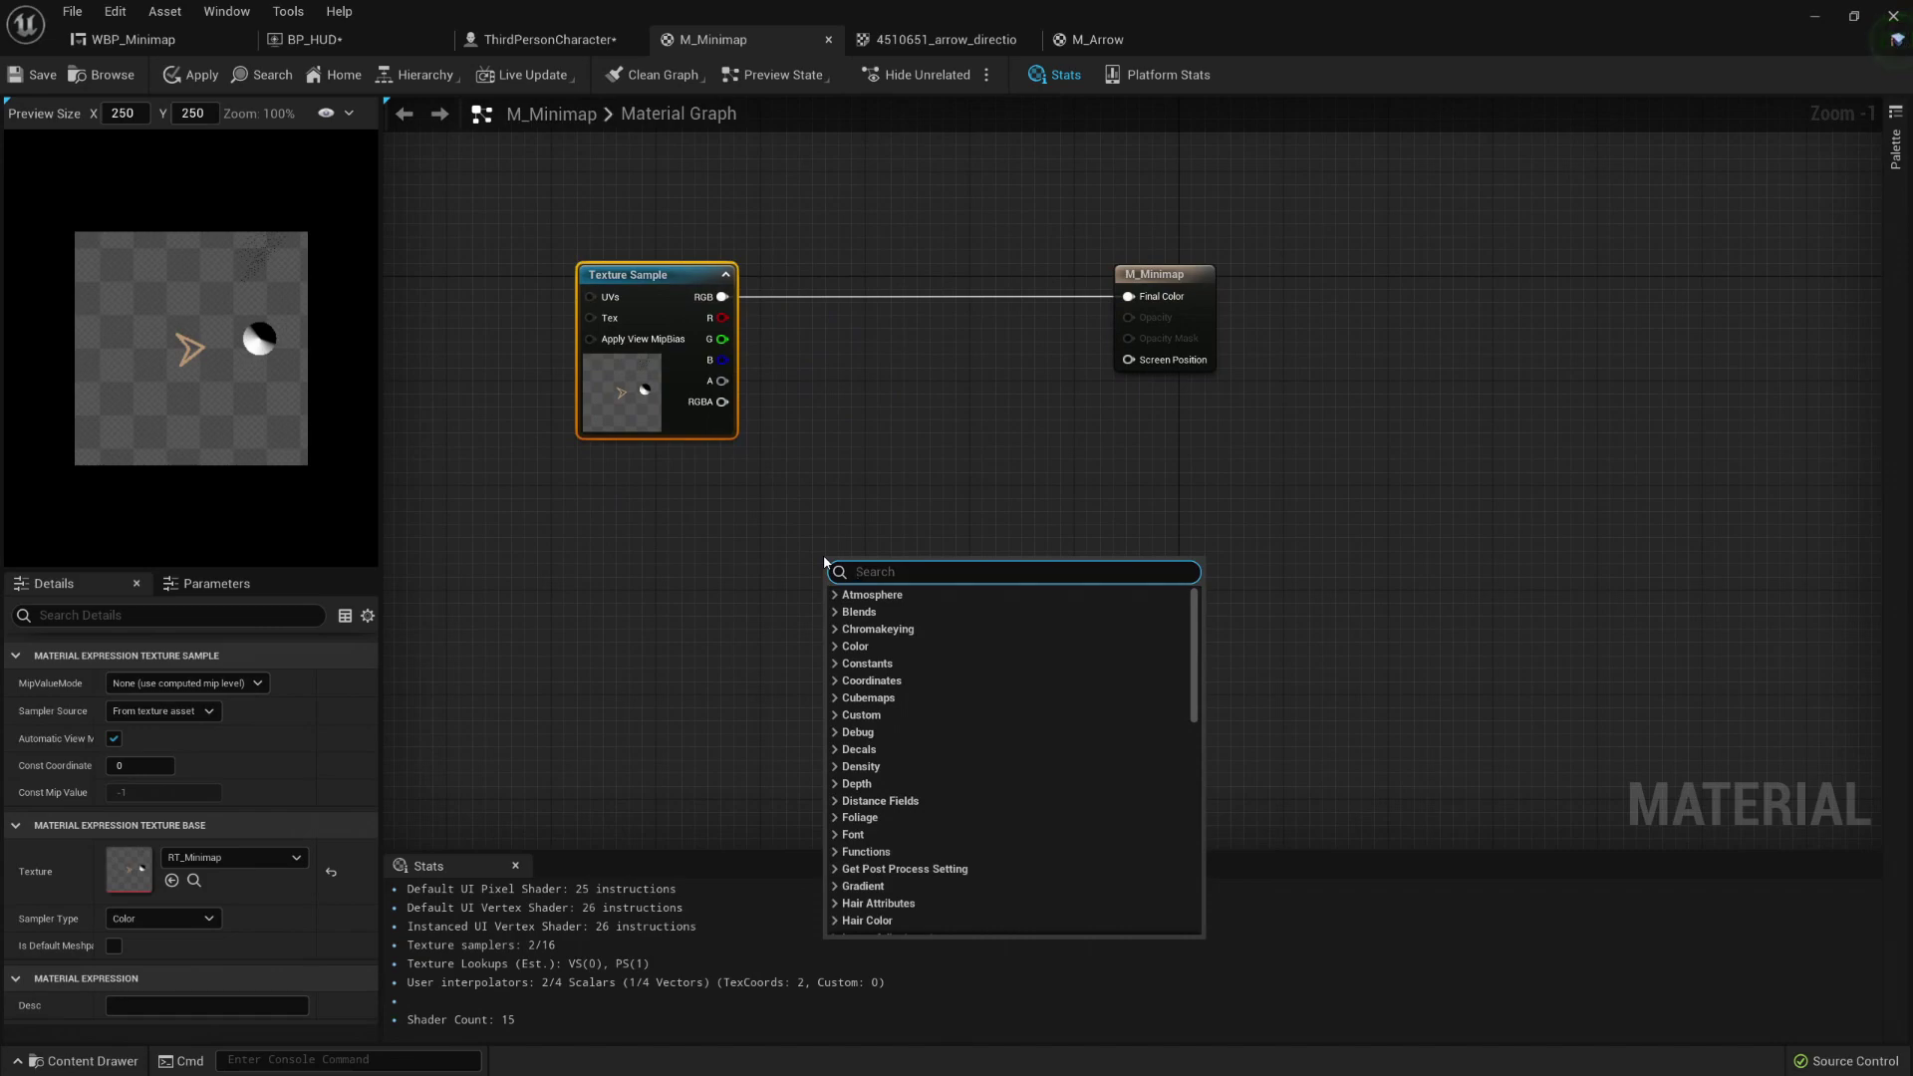
{"action": "type", "text": "gen"}
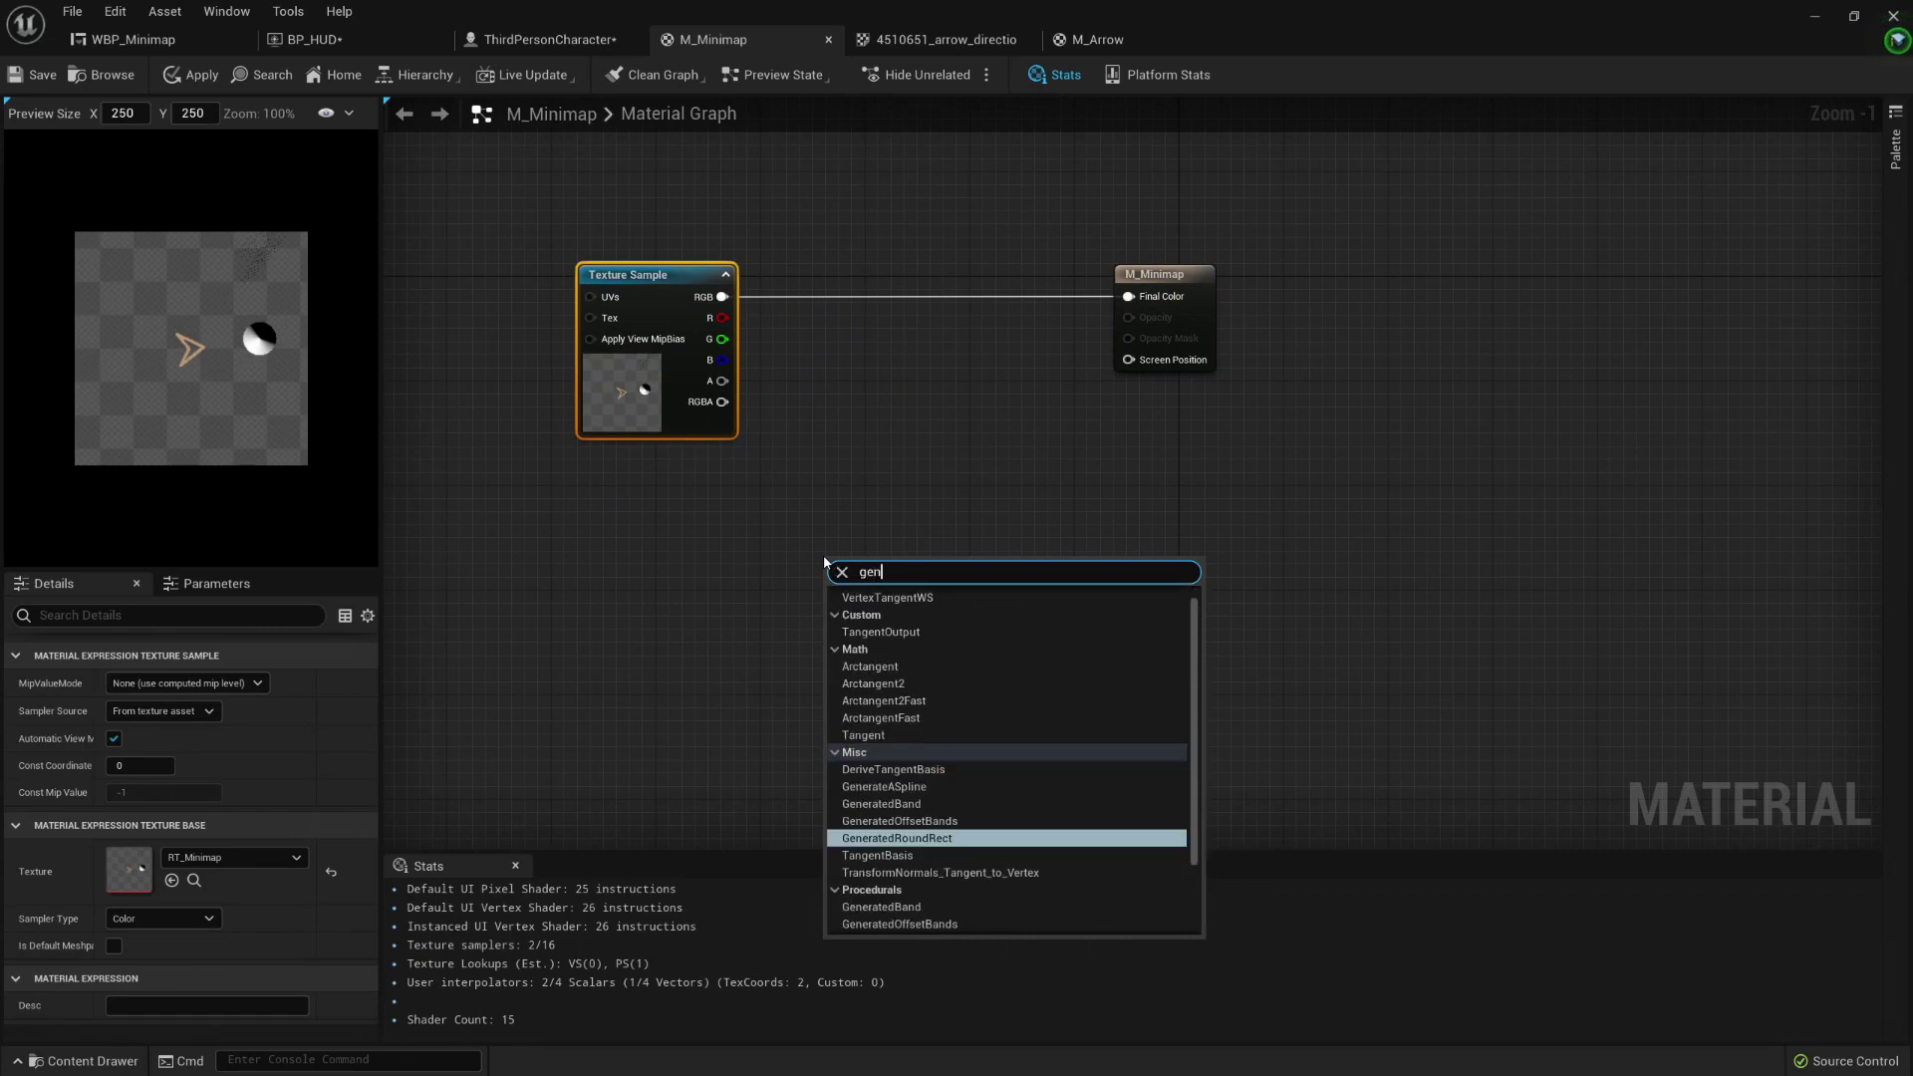
{"action": "type", "text": "erate"}
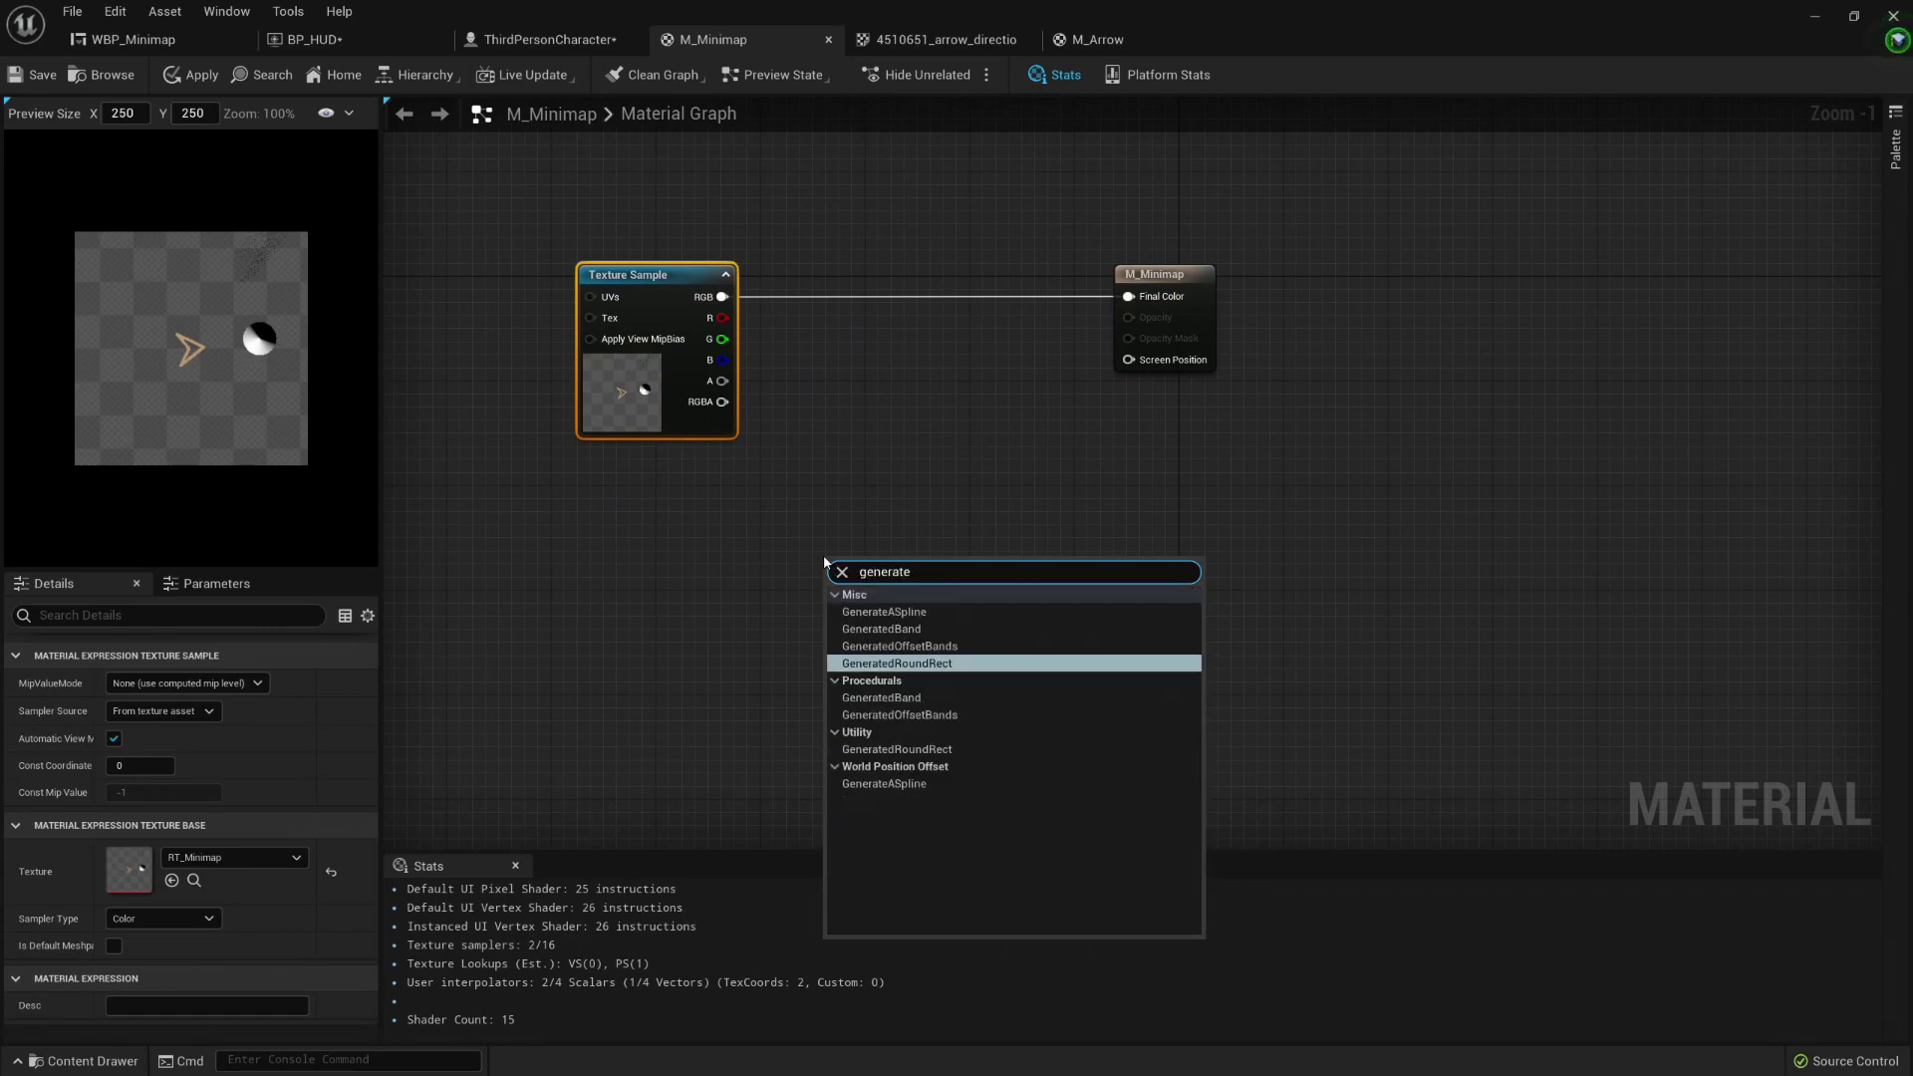
{"action": "left_click", "coordinate": [957, 664]}
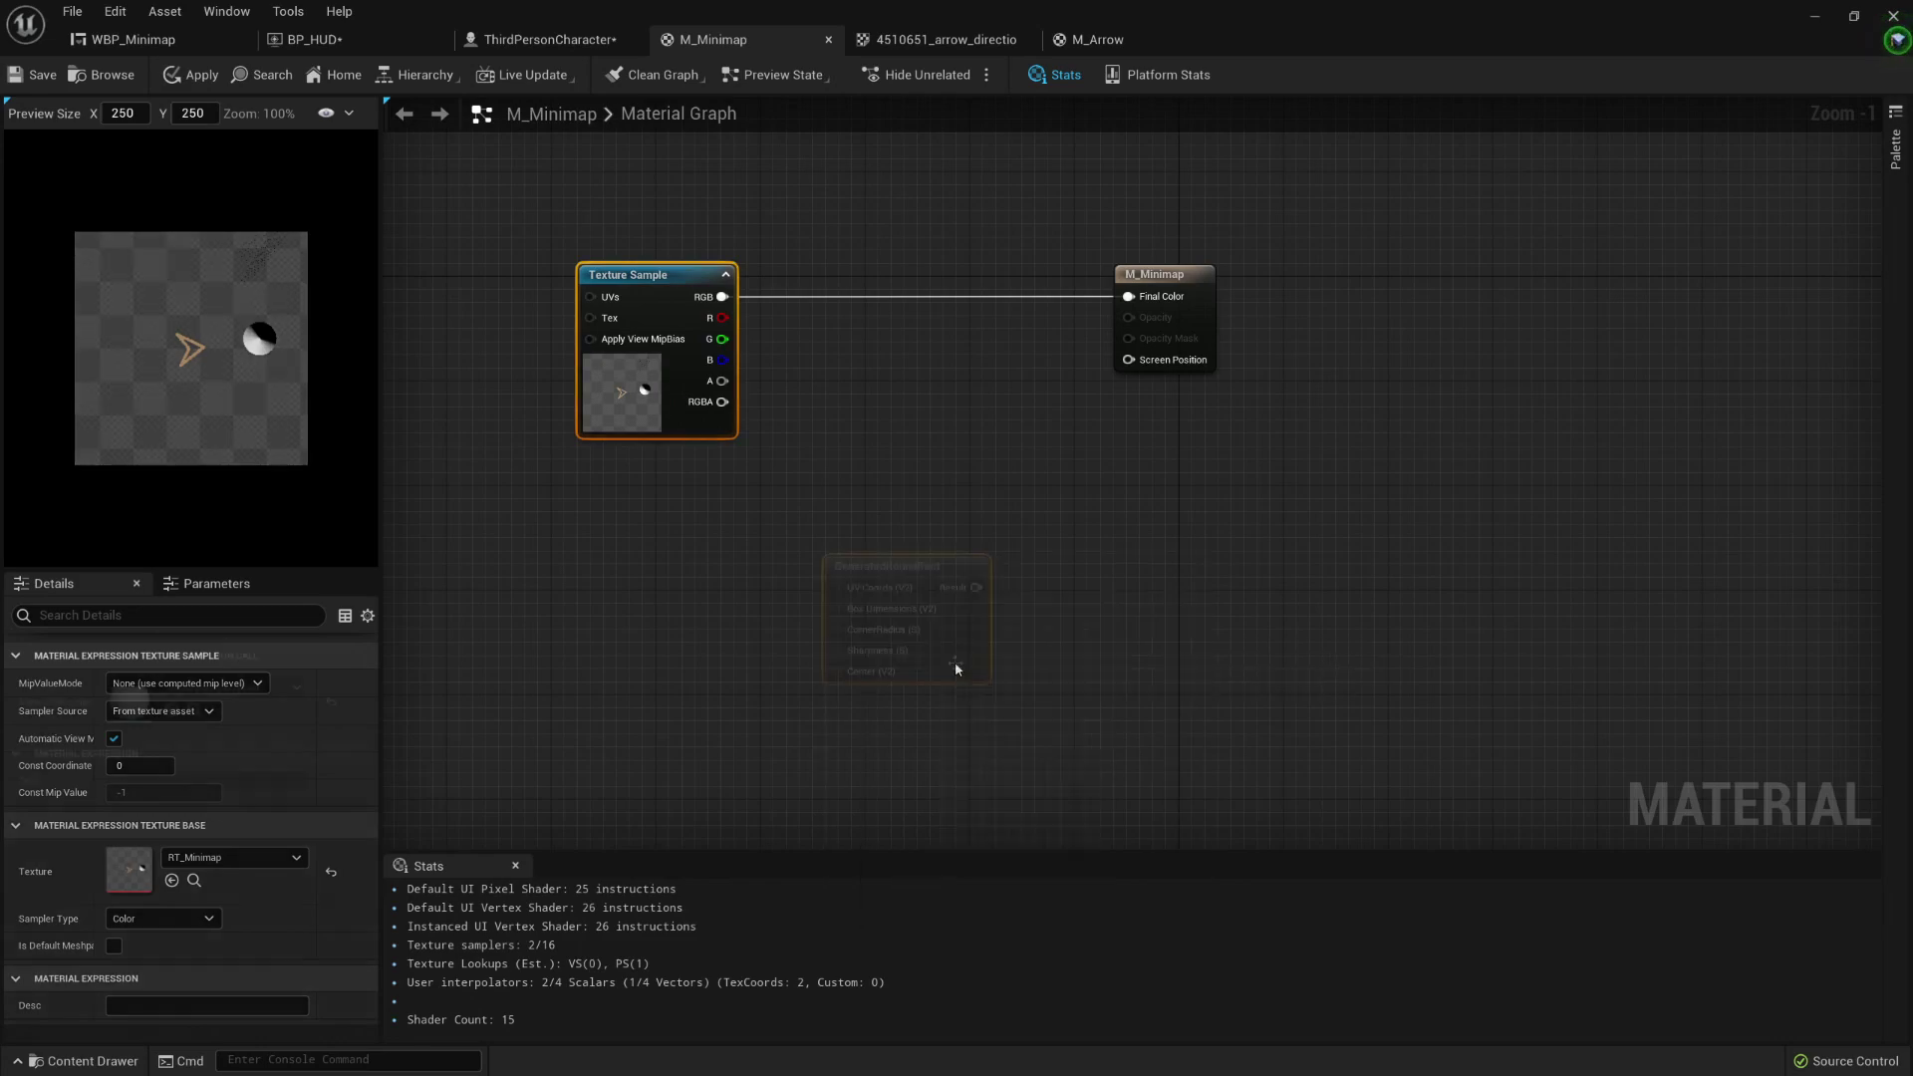
Step: Start previewing the GeneratedRoundRect node and reposition it below the Texture Sample node
{"action": "scroll", "coordinate": [897, 543], "scroll_direction": "up", "scroll_amount": 1}
{"action": "right_click", "coordinate": [831, 542]}
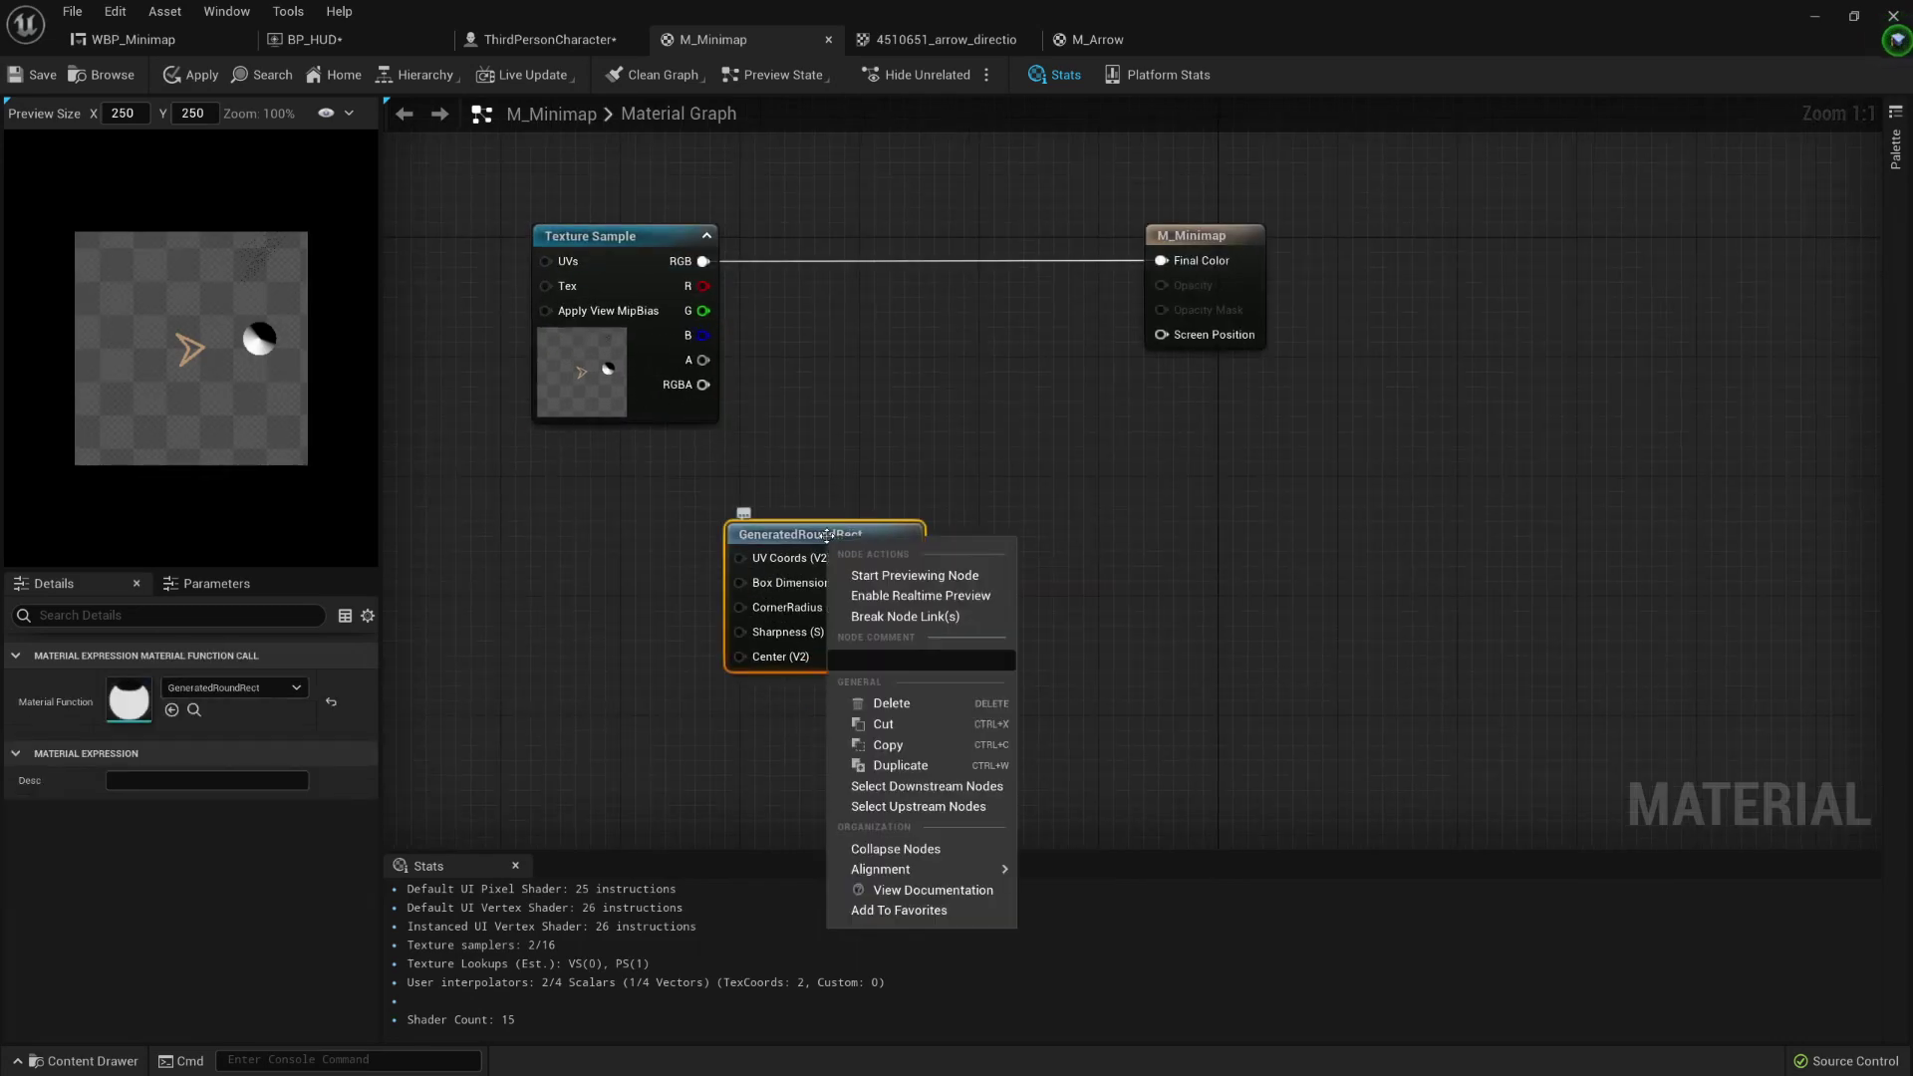
{"action": "left_click", "coordinate": [952, 576]}
{"action": "left_click_drag", "start_coordinate": [788, 537], "coordinate": [756, 492]}
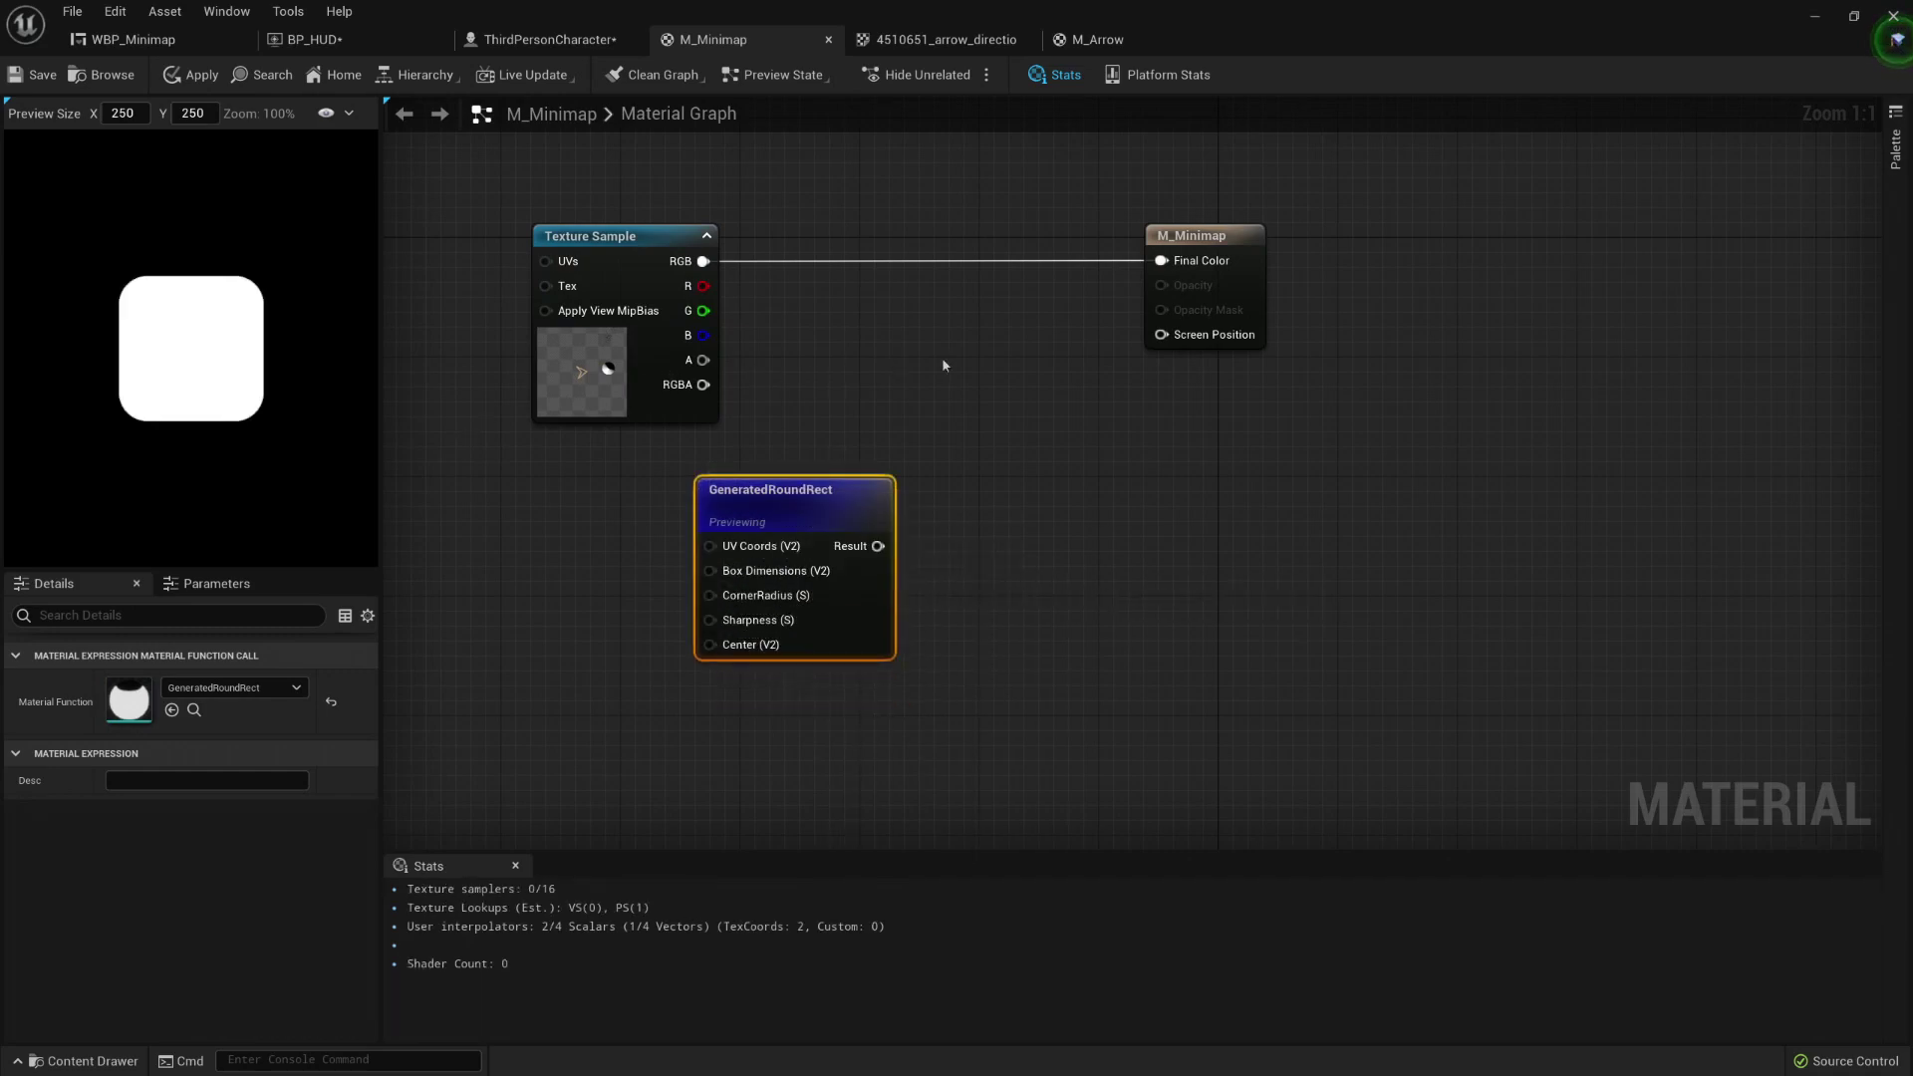
{"action": "right_click_drag", "start_coordinate": [944, 365], "coordinate": [1100, 431]}
{"action": "left_click_drag", "start_coordinate": [966, 572], "coordinate": [936, 587]}
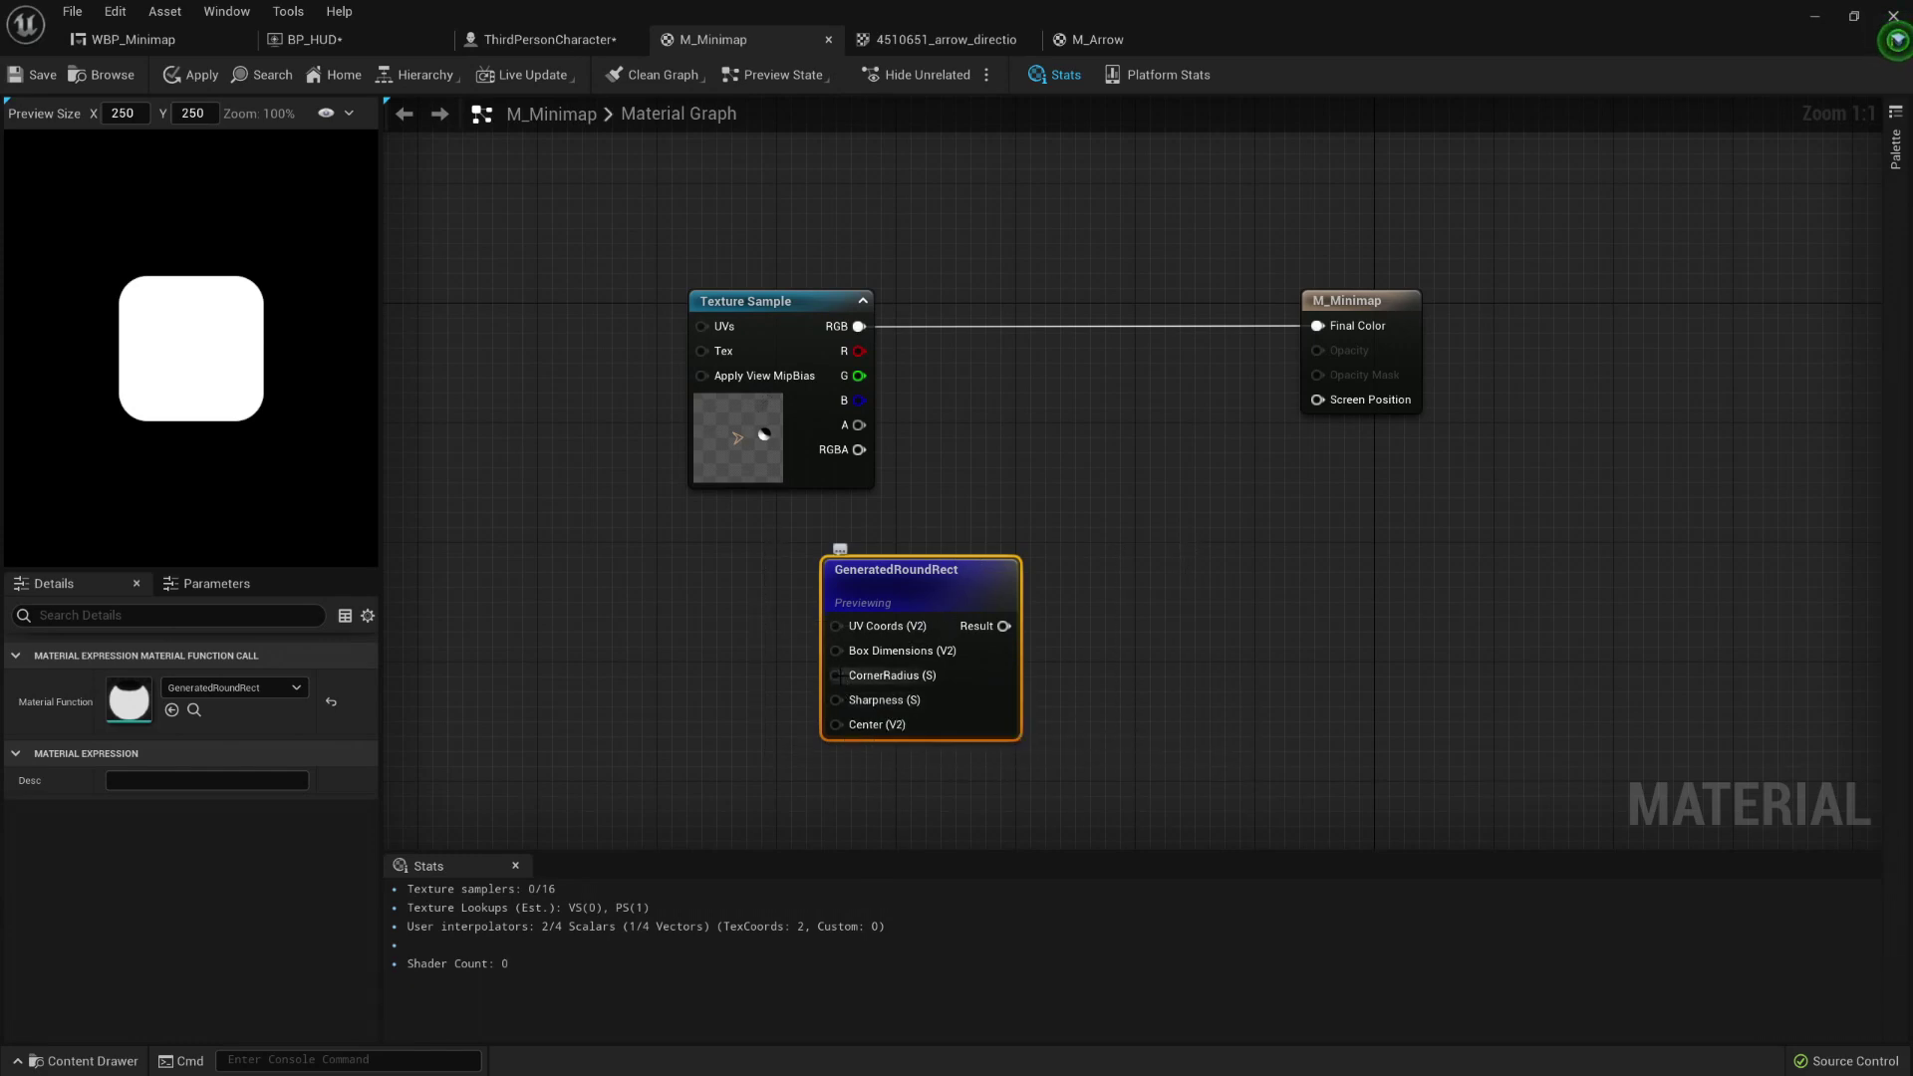
Step: Connect a constant to GeneratedRoundRect's CornerRadius, trying 1 and 0.1 before setting it to 0.5
{"action": "left_click", "coordinate": [715, 678]}
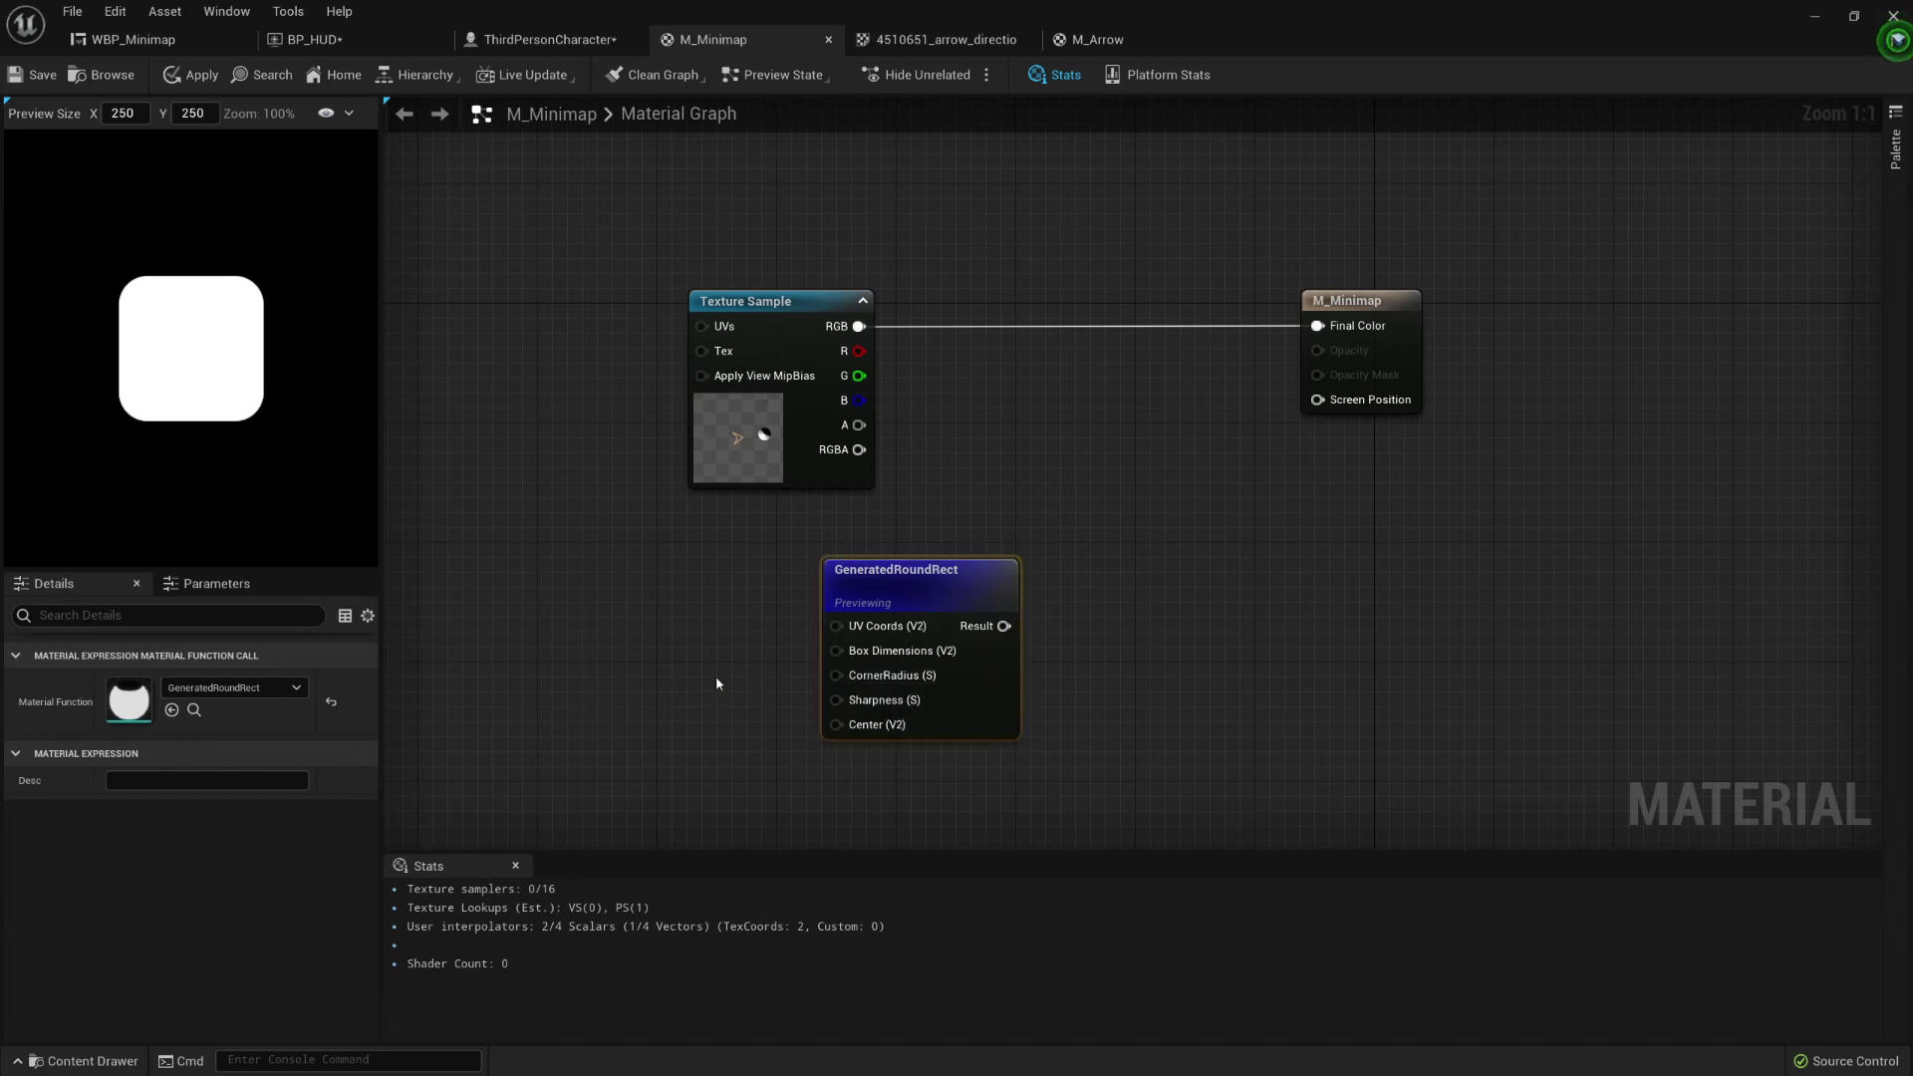
{"action": "left_click_drag", "start_coordinate": [717, 684], "coordinate": [836, 676]}
{"action": "left_click_drag", "start_coordinate": [700, 675], "coordinate": [716, 661]}
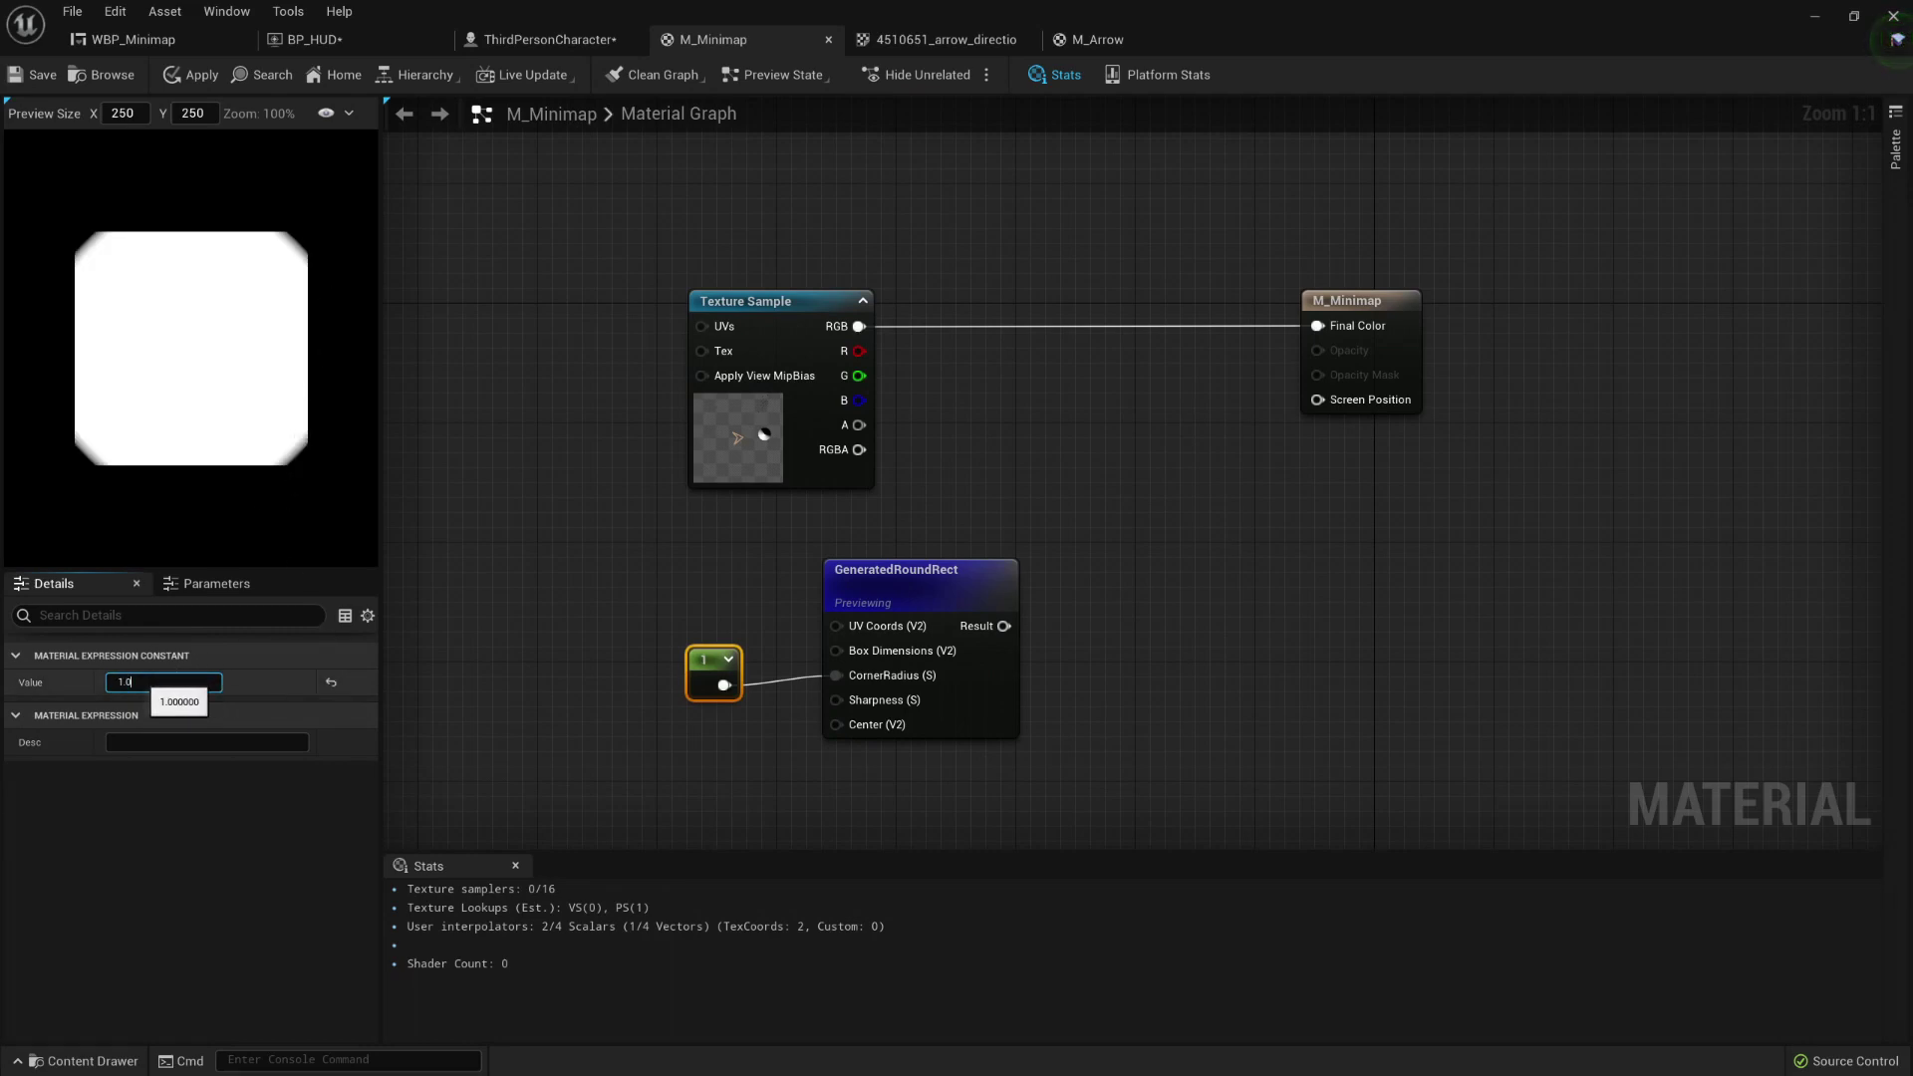
{"action": "left_click", "coordinate": [149, 682]}
{"action": "type", "text": "0.1"}
{"action": "key", "text": "Return"}
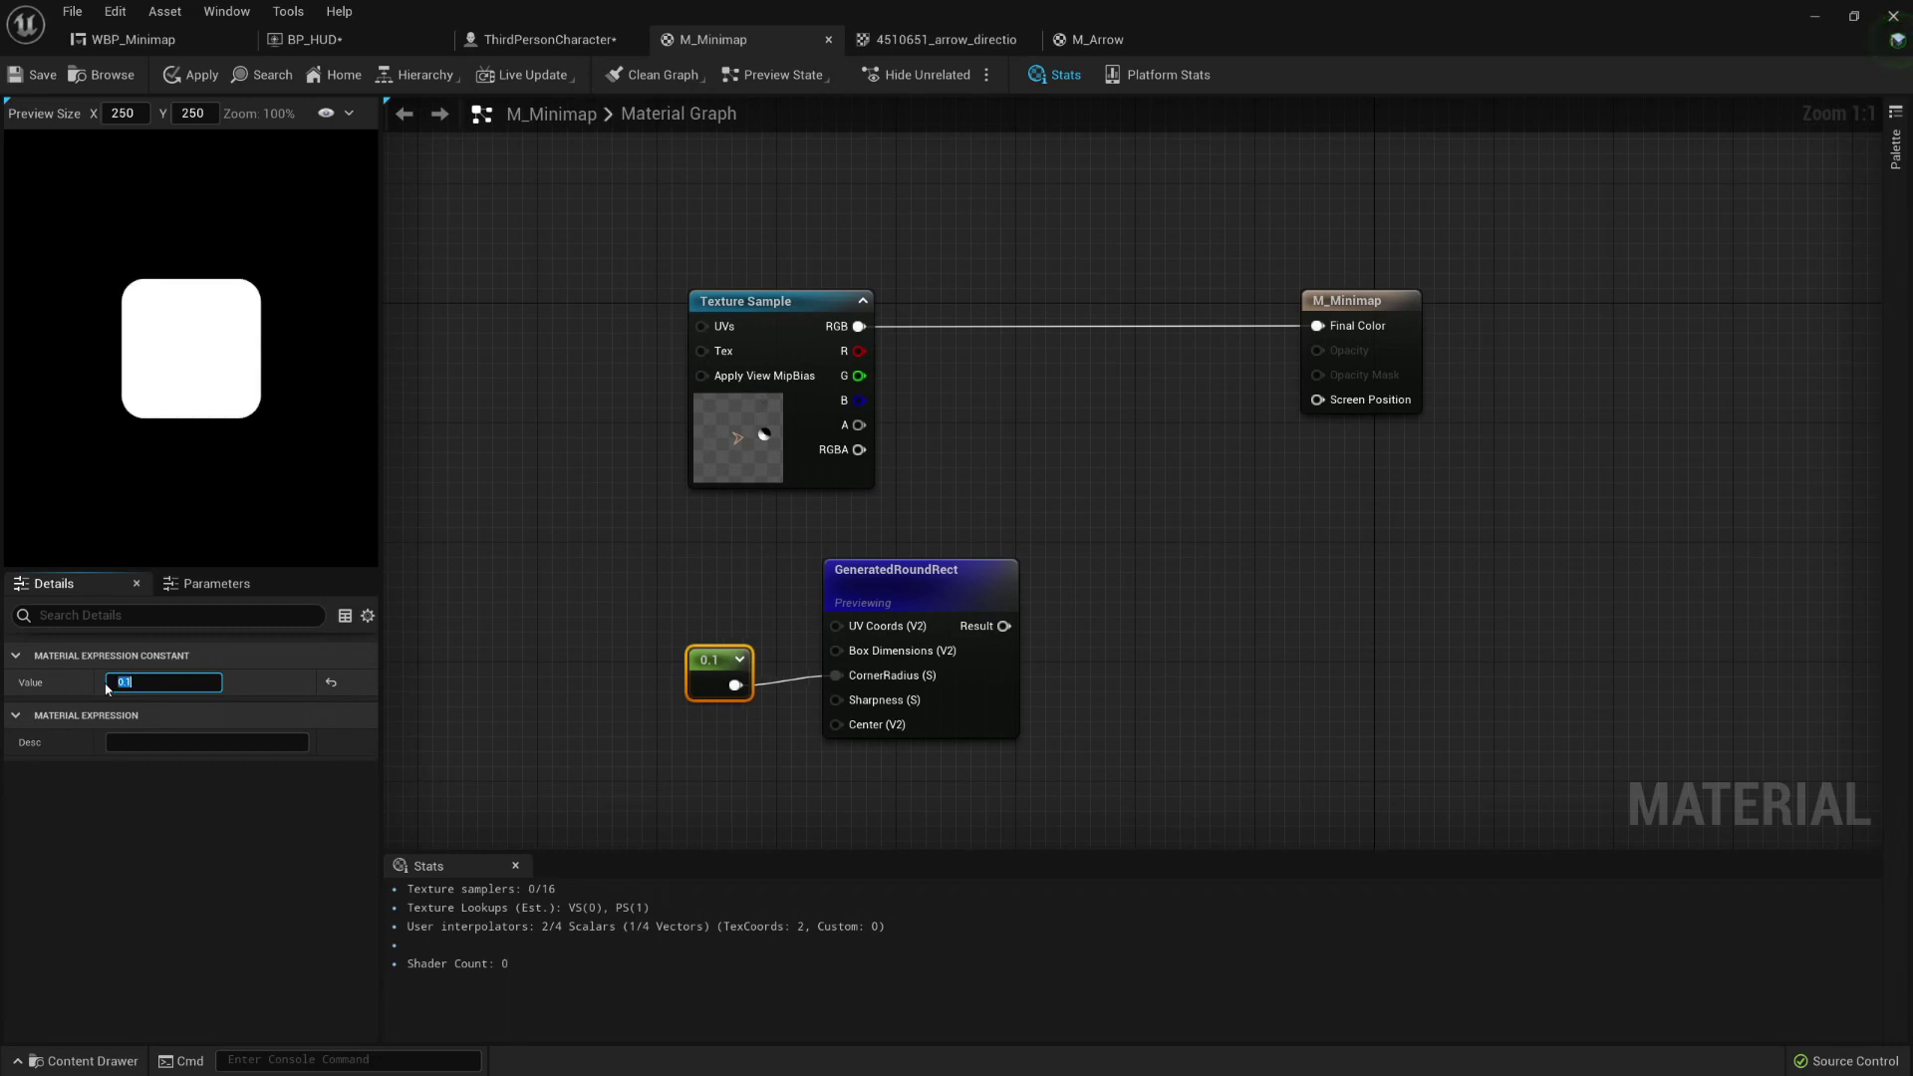
{"action": "type", "text": "0.5"}
{"action": "key", "text": "Return"}
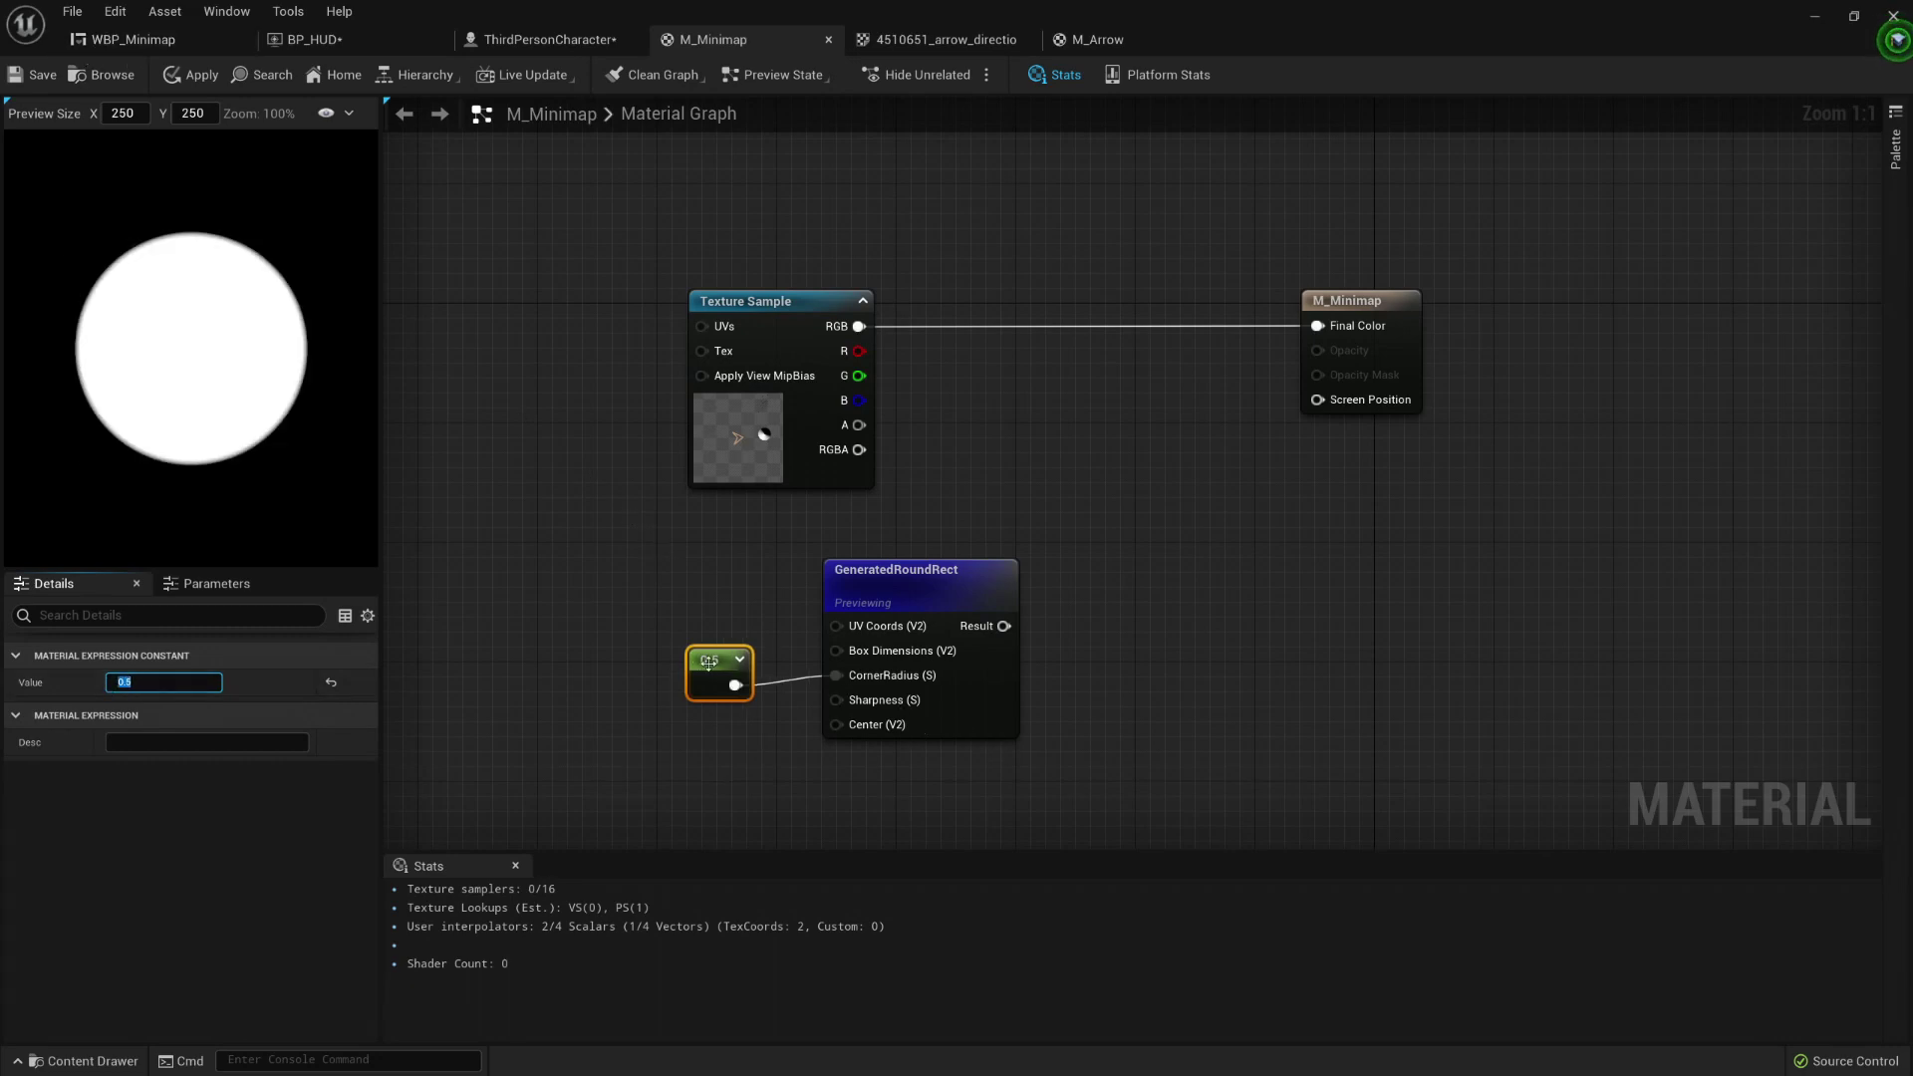
{"action": "left_click_drag", "start_coordinate": [709, 661], "coordinate": [693, 647]}
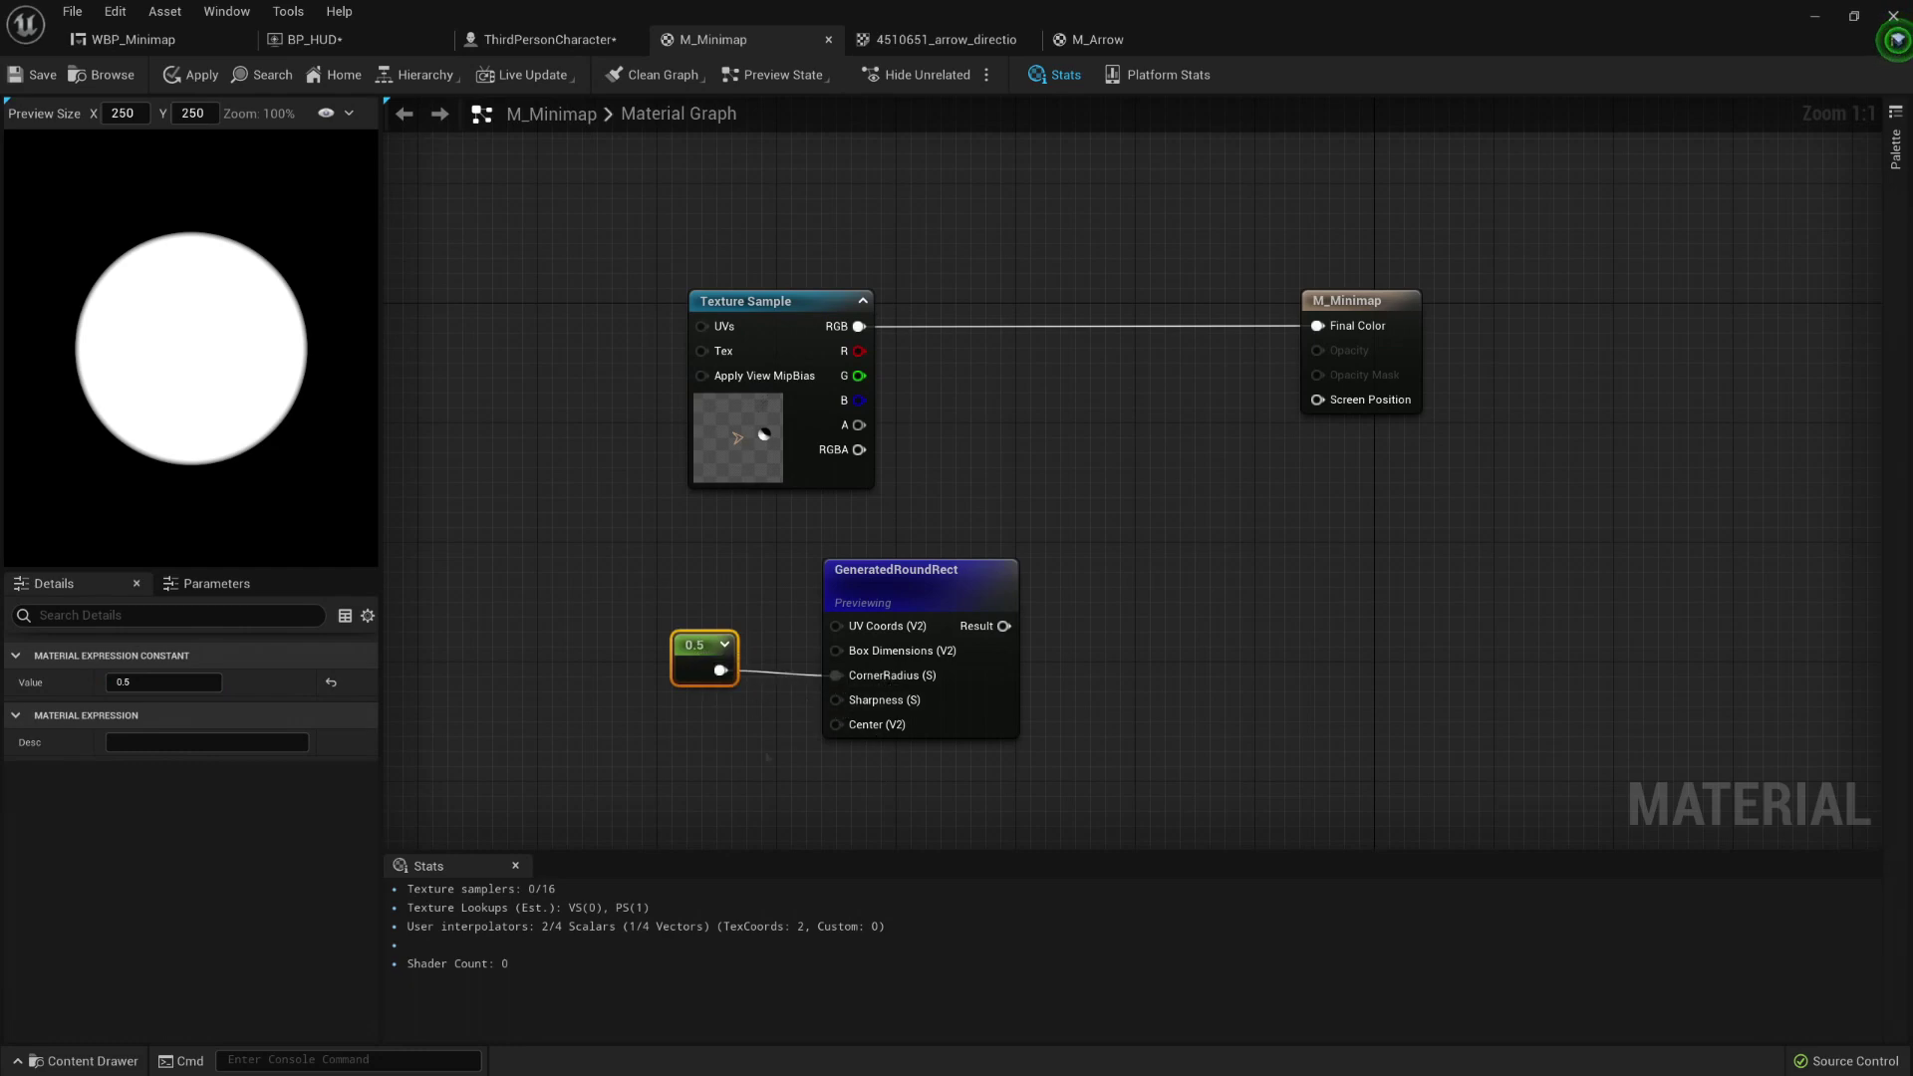
Step: Connect a second constant to GeneratedRoundRect's Sharpness input and set its value to 100
{"action": "right_click_drag", "start_coordinate": [768, 757], "coordinate": [809, 663]}
{"action": "left_click_drag", "start_coordinate": [823, 691], "coordinate": [802, 637]}
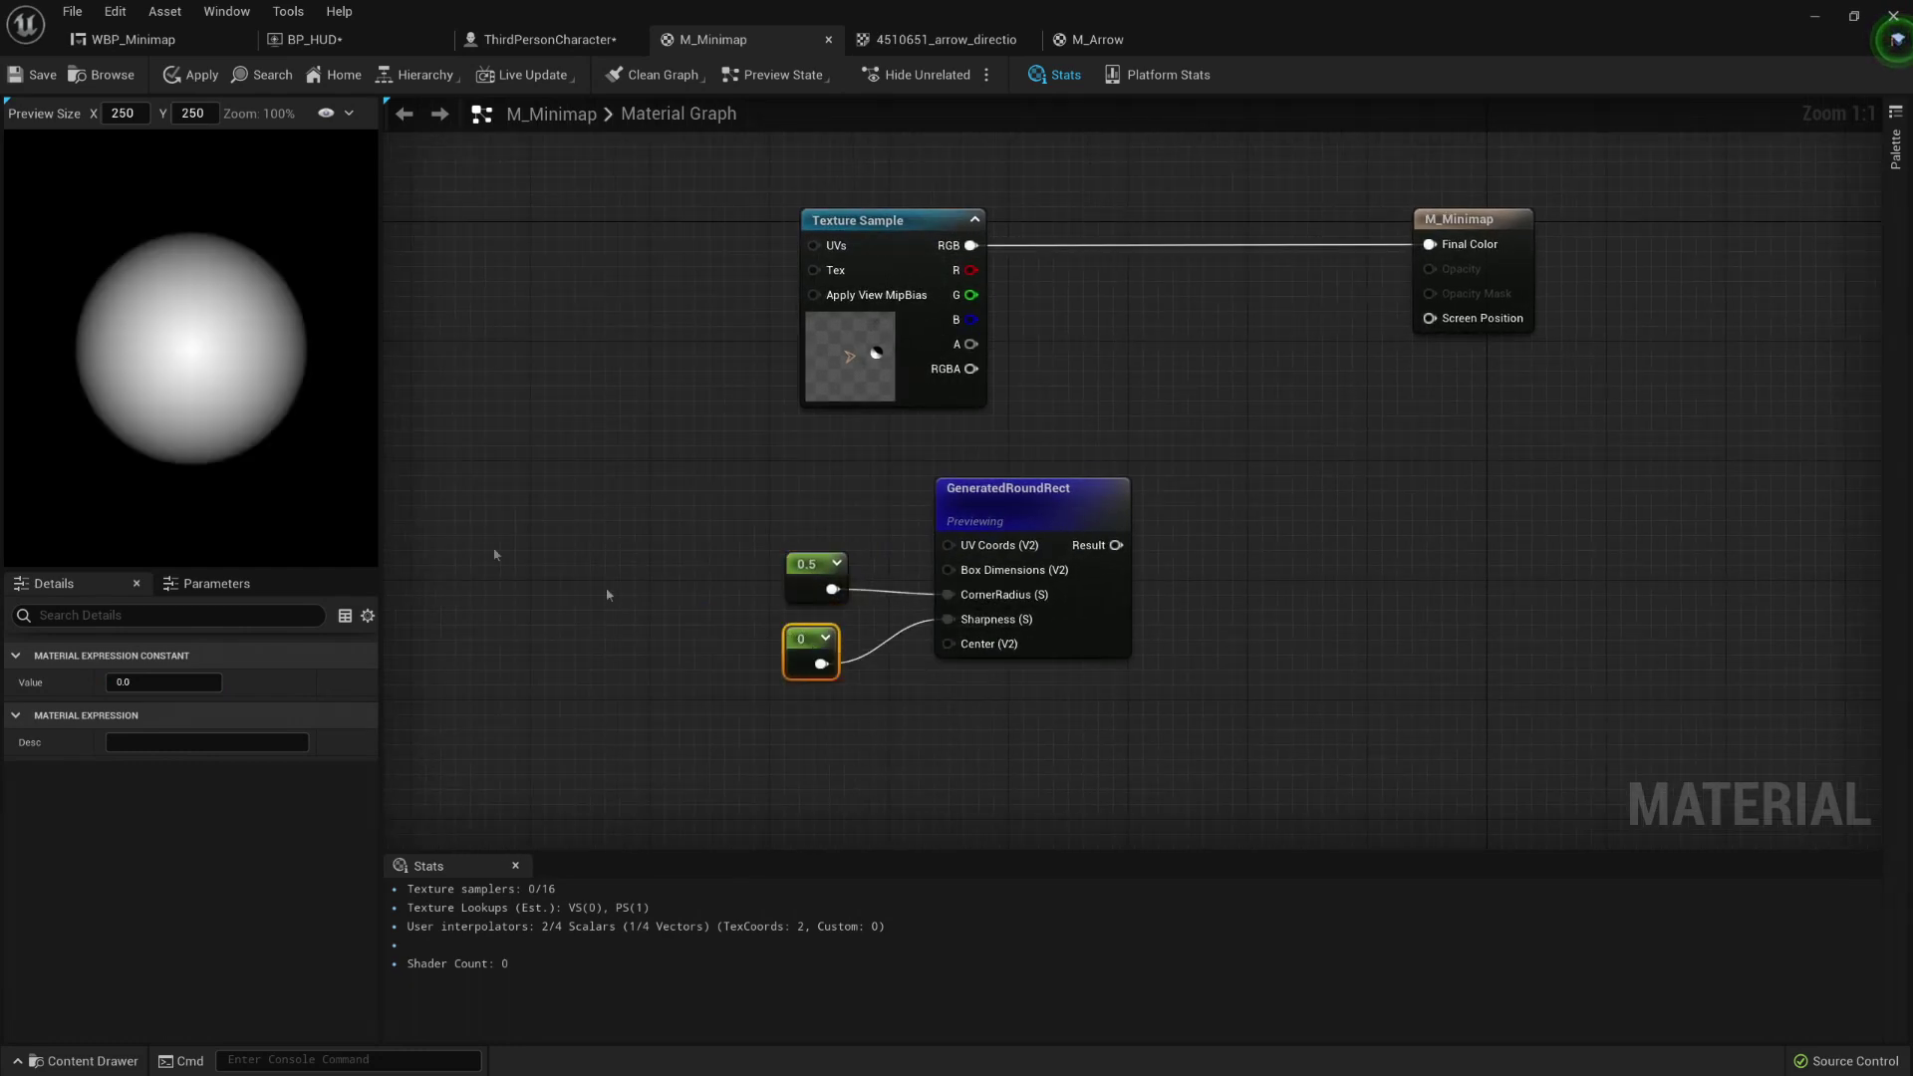
{"action": "left_click_drag", "start_coordinate": [161, 682], "coordinate": [124, 683]}
{"action": "left_click", "coordinate": [124, 682]}
{"action": "type", "text": "100"}
{"action": "key", "text": "Return"}
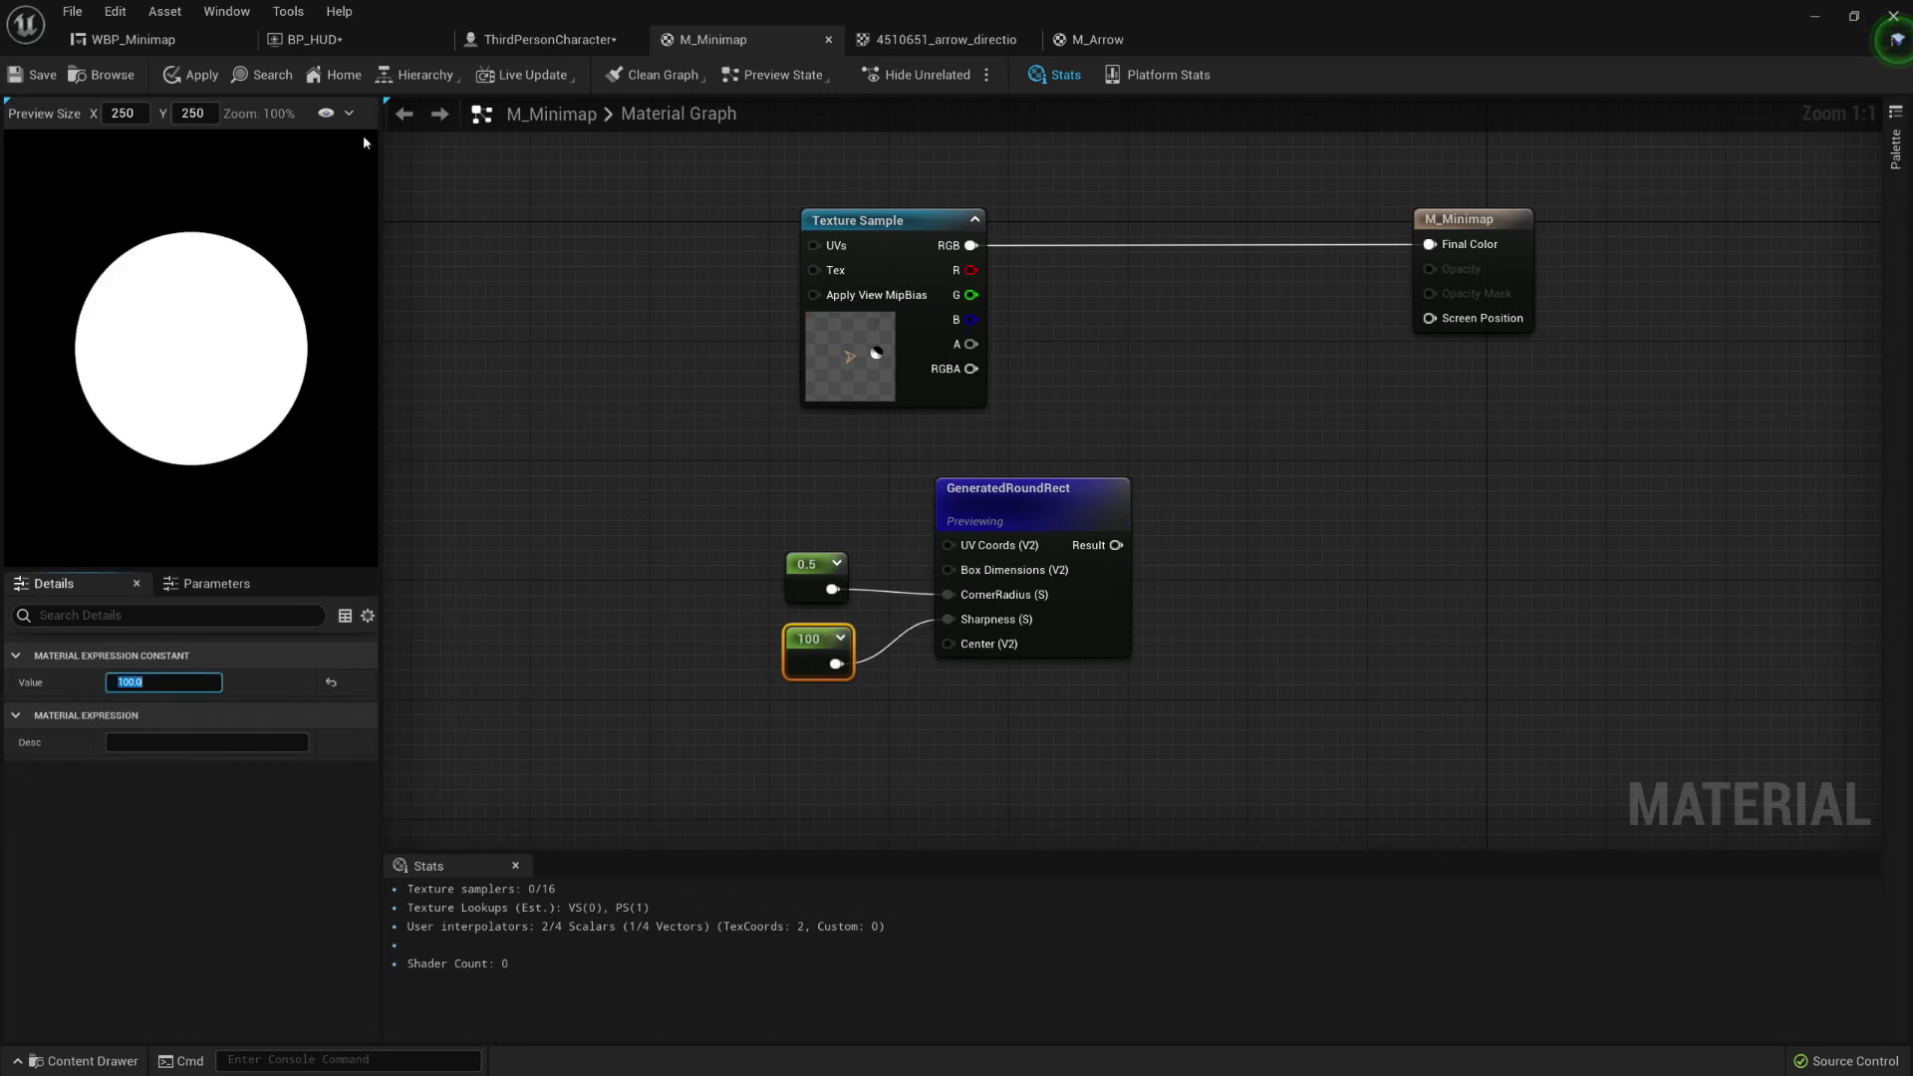
Step: Set the material's Blend Mode to Masked and connect GeneratedRoundRect's Result to the Opacity Mask
{"action": "right_click_drag", "start_coordinate": [899, 425], "coordinate": [740, 428]}
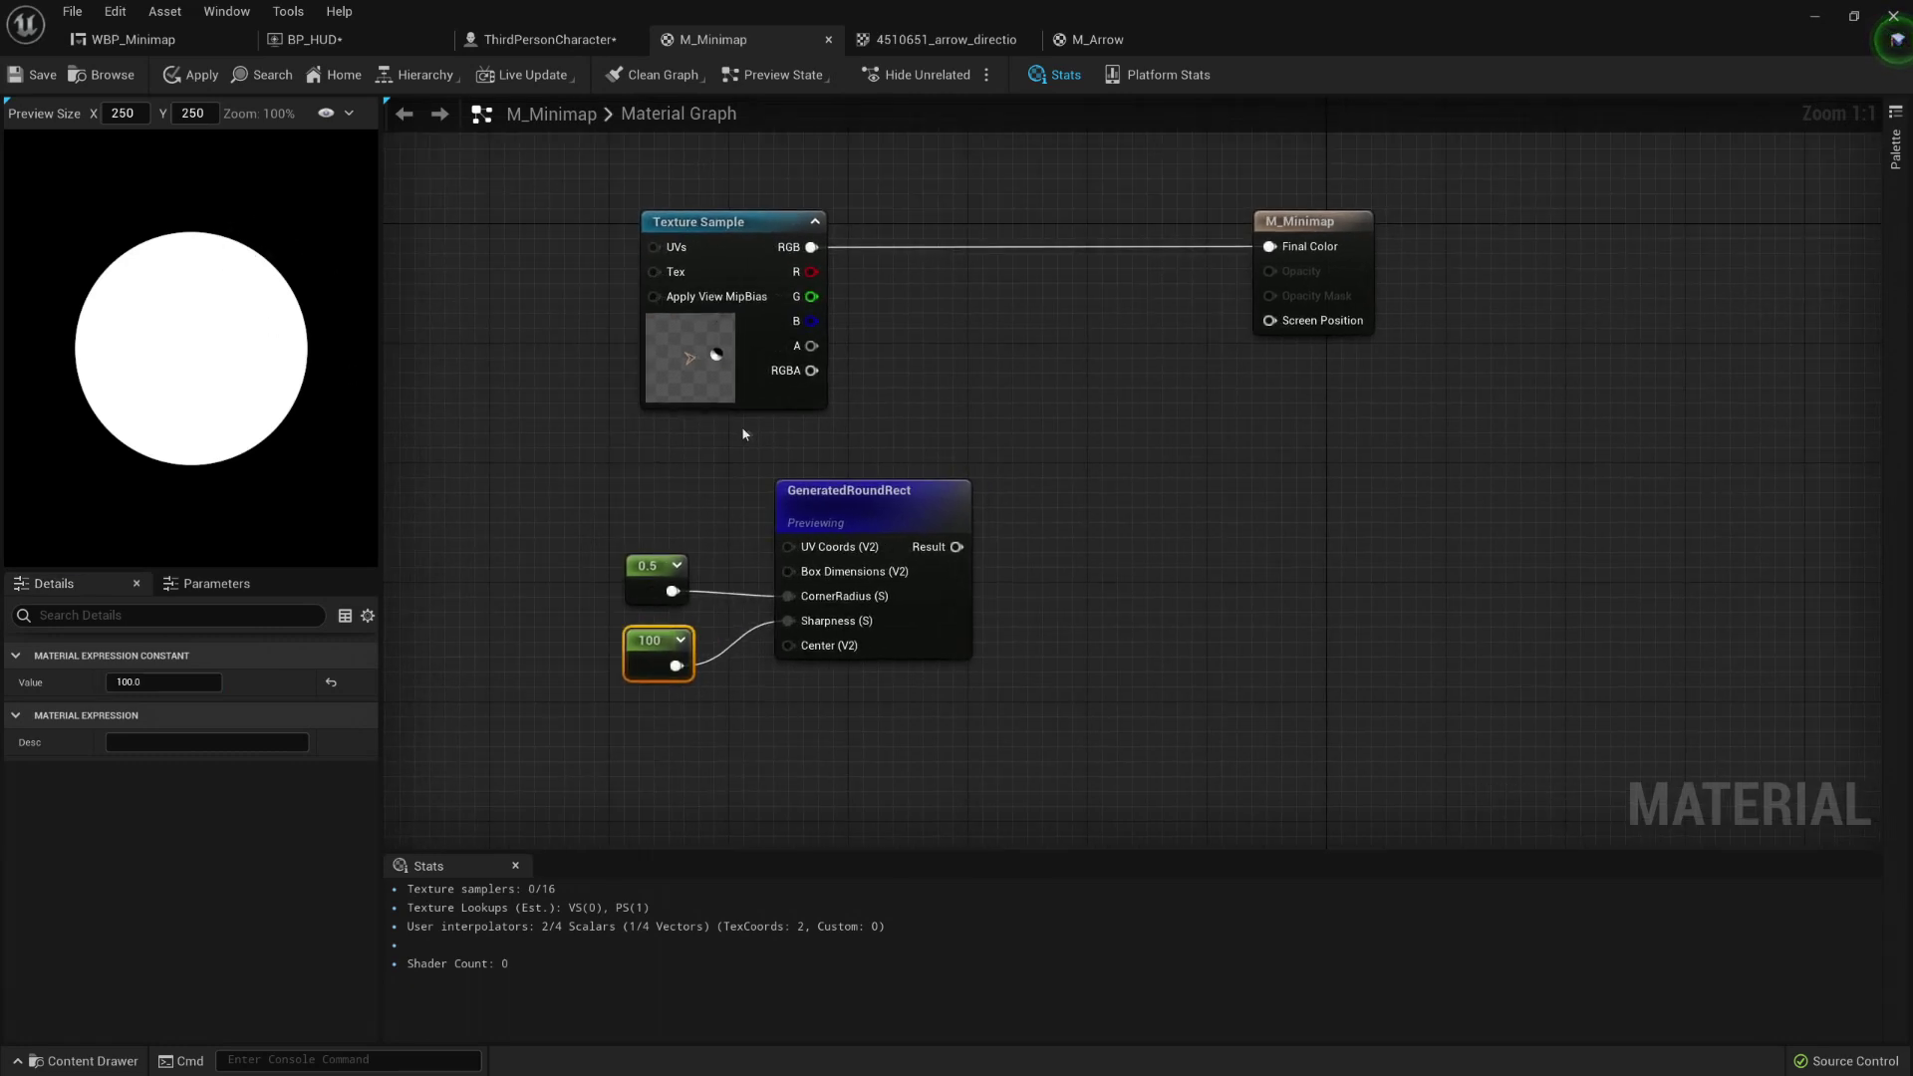
{"action": "right_click_drag", "start_coordinate": [1133, 491], "coordinate": [1134, 538]}
{"action": "right_click_drag", "start_coordinate": [1137, 410], "coordinate": [1086, 409]}
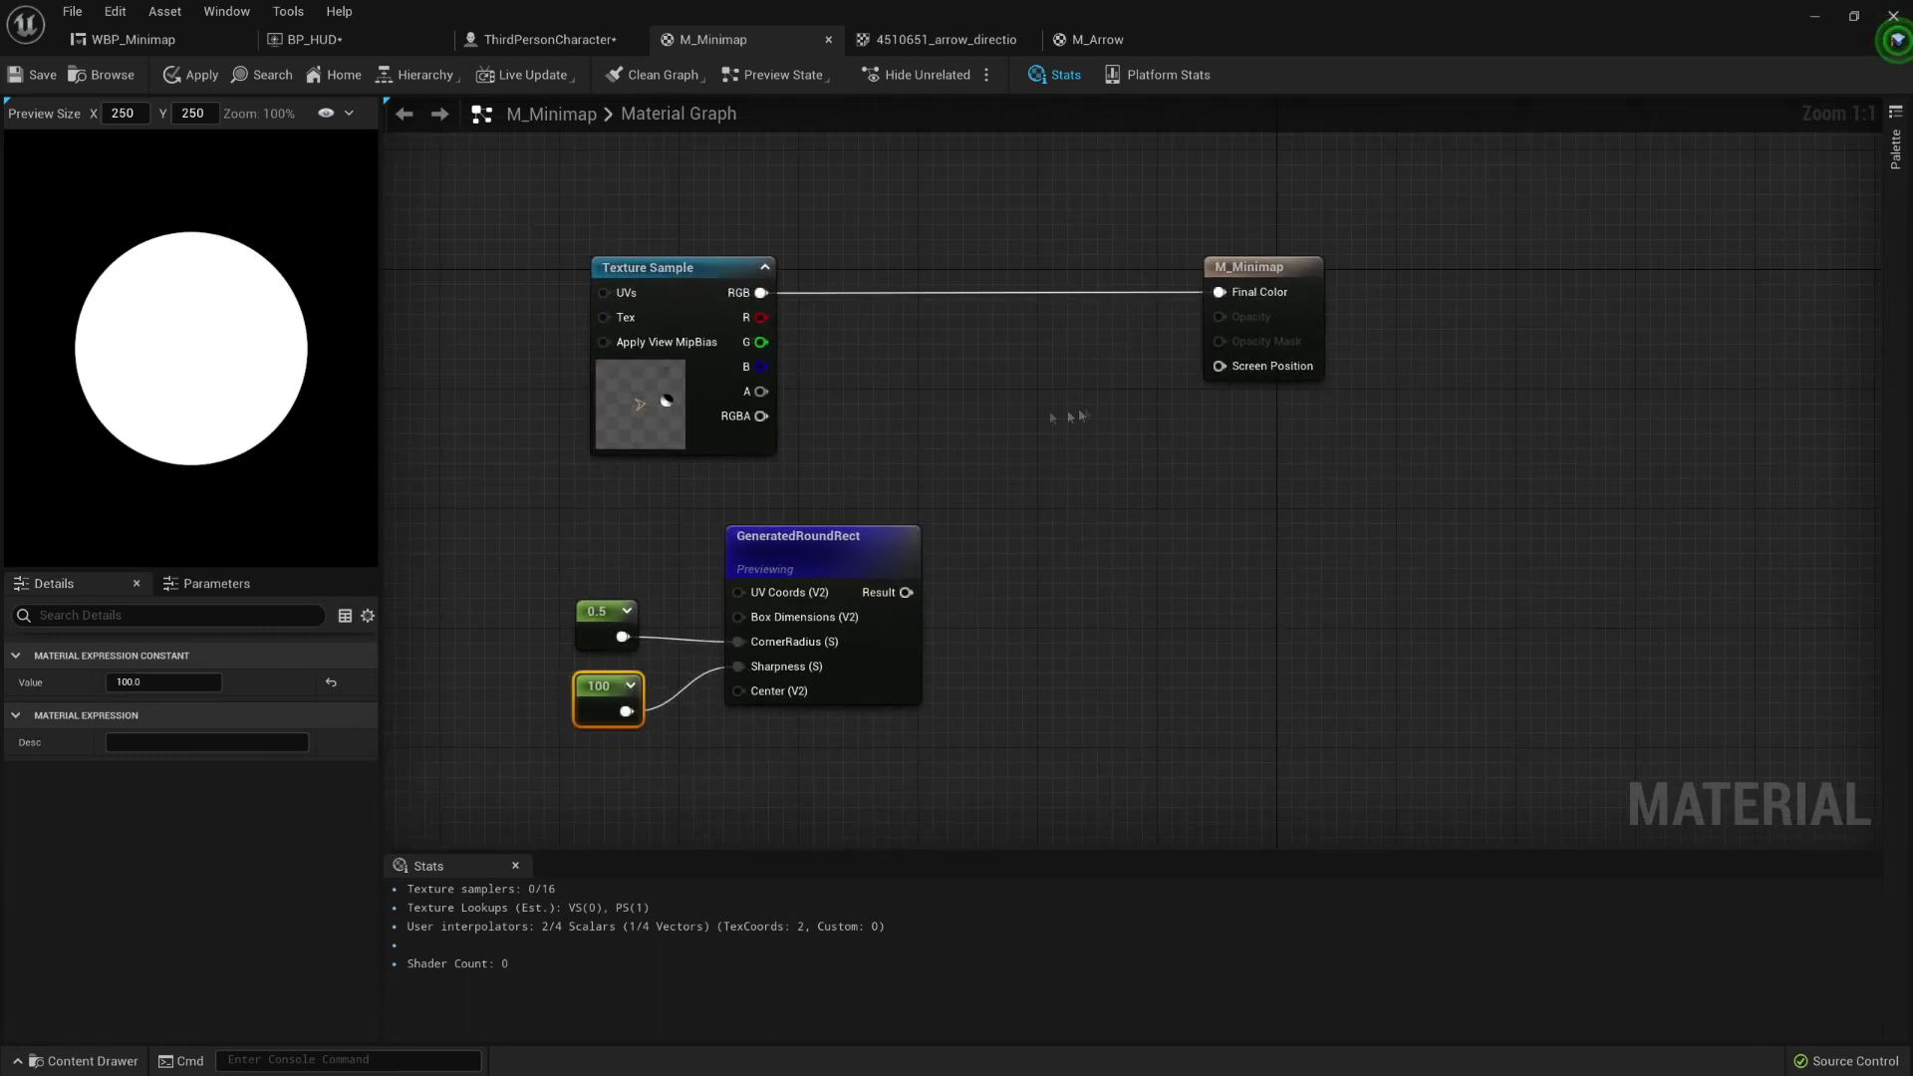
{"action": "left_click", "coordinate": [1269, 269]}
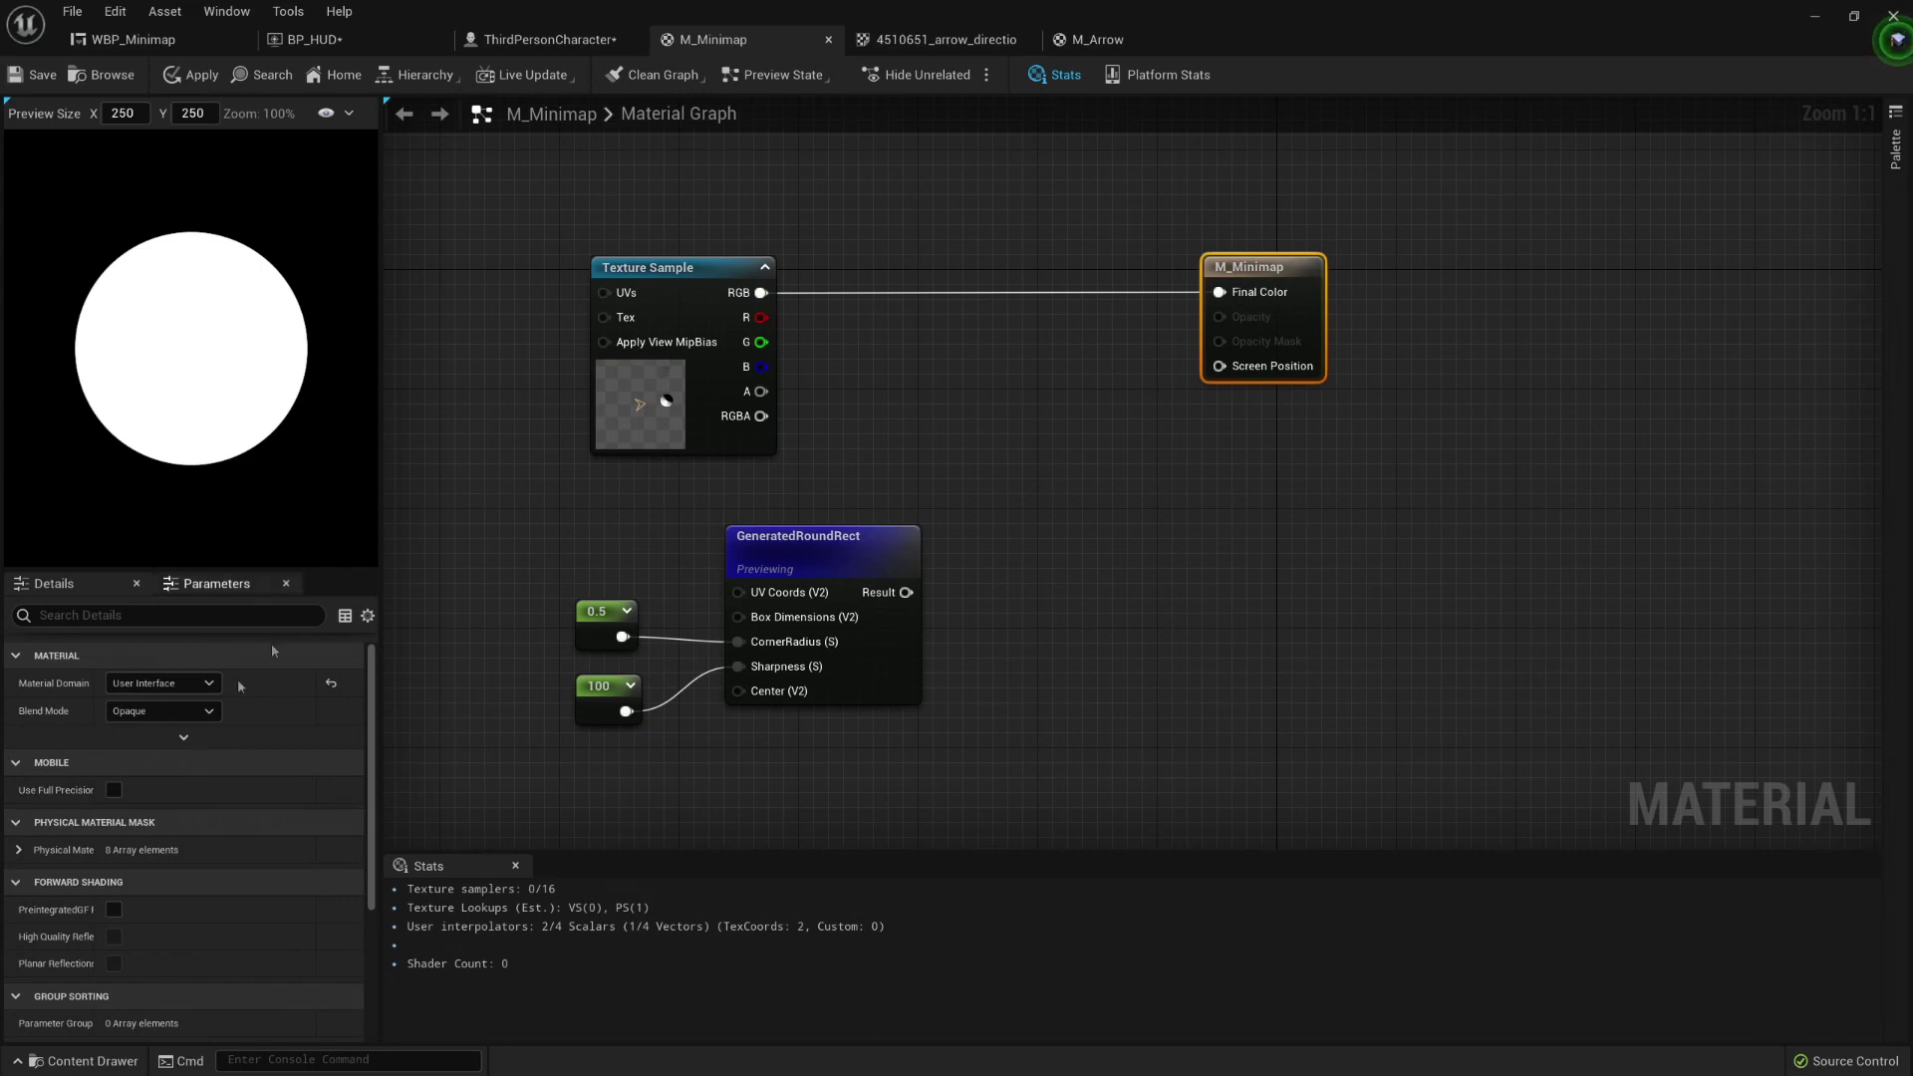
{"action": "left_click", "coordinate": [161, 710]}
{"action": "left_click", "coordinate": [149, 756]}
{"action": "left_click_drag", "start_coordinate": [909, 594], "coordinate": [1220, 341]}
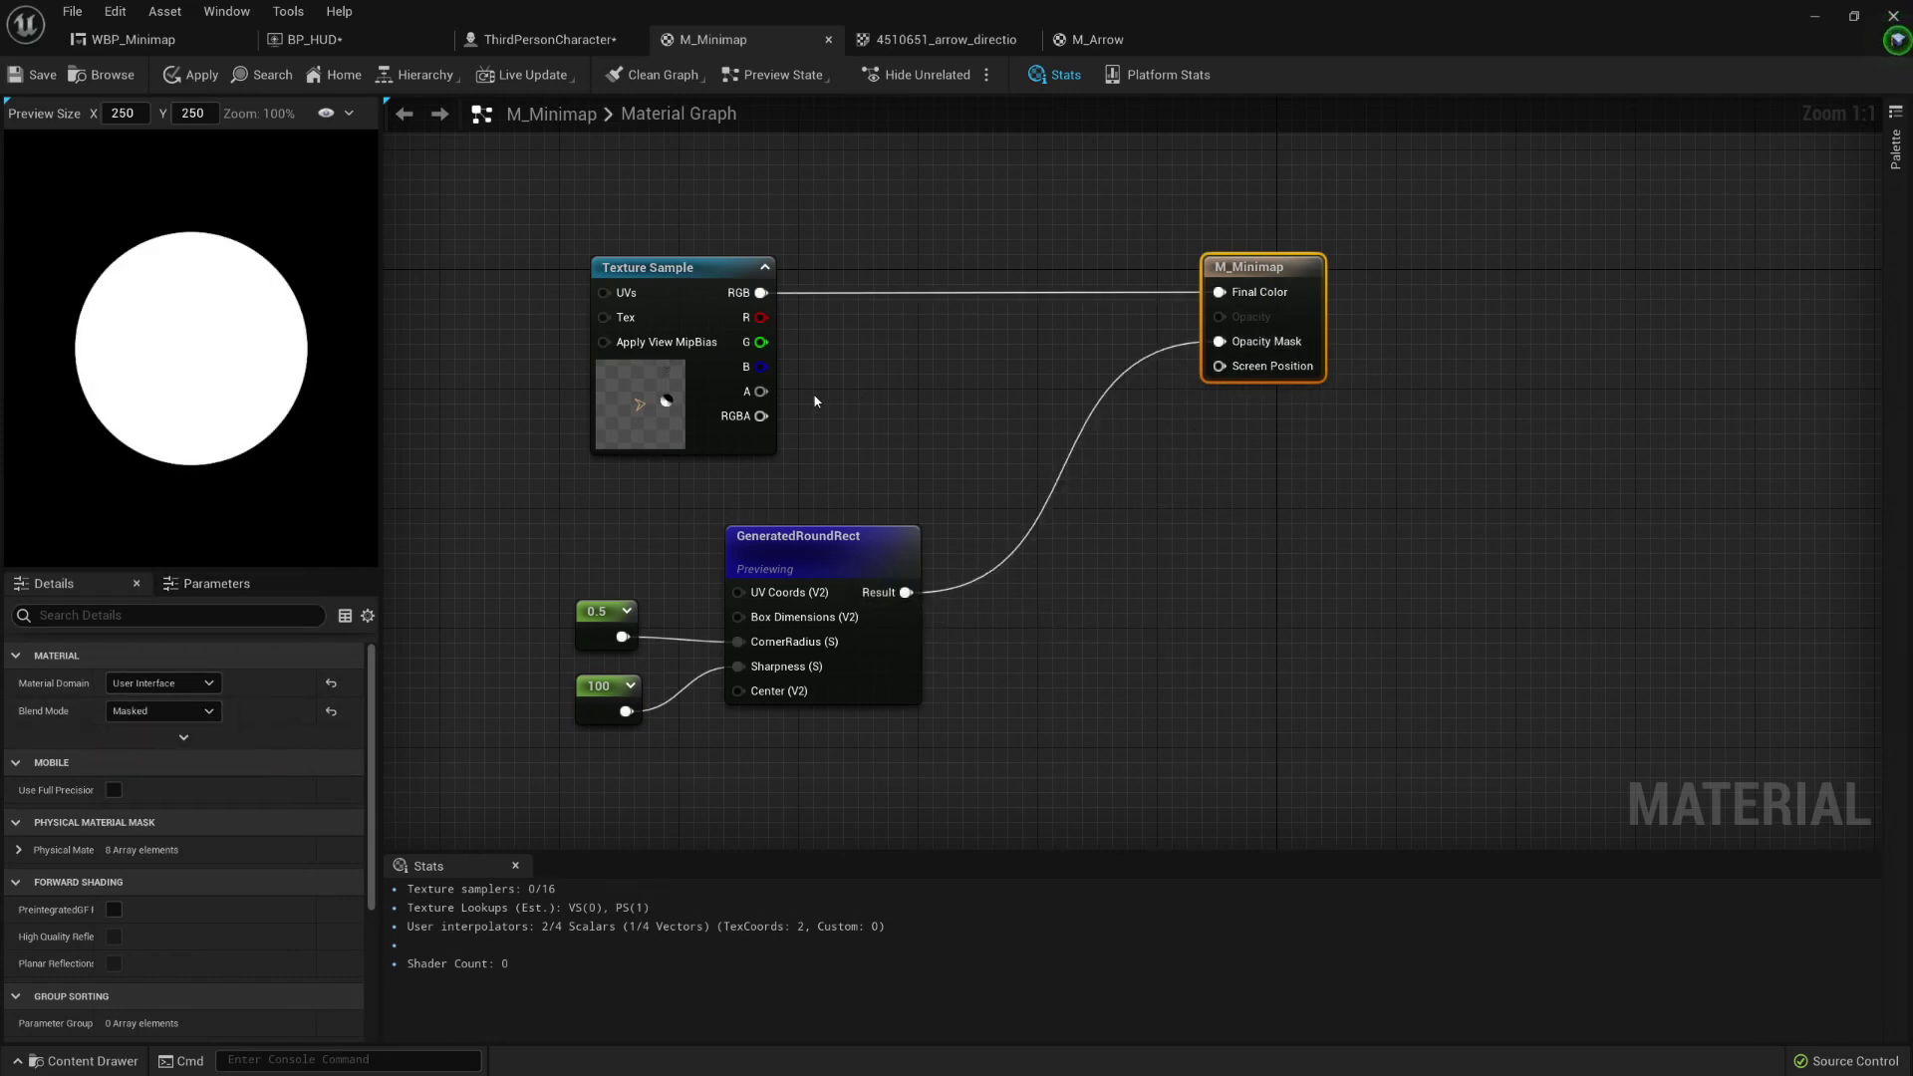
Step: Stop previewing the GeneratedRoundRect node and apply the M_Minimap changes after a brief play-test
{"action": "right_click", "coordinate": [859, 554]}
{"action": "left_click", "coordinate": [986, 588]}
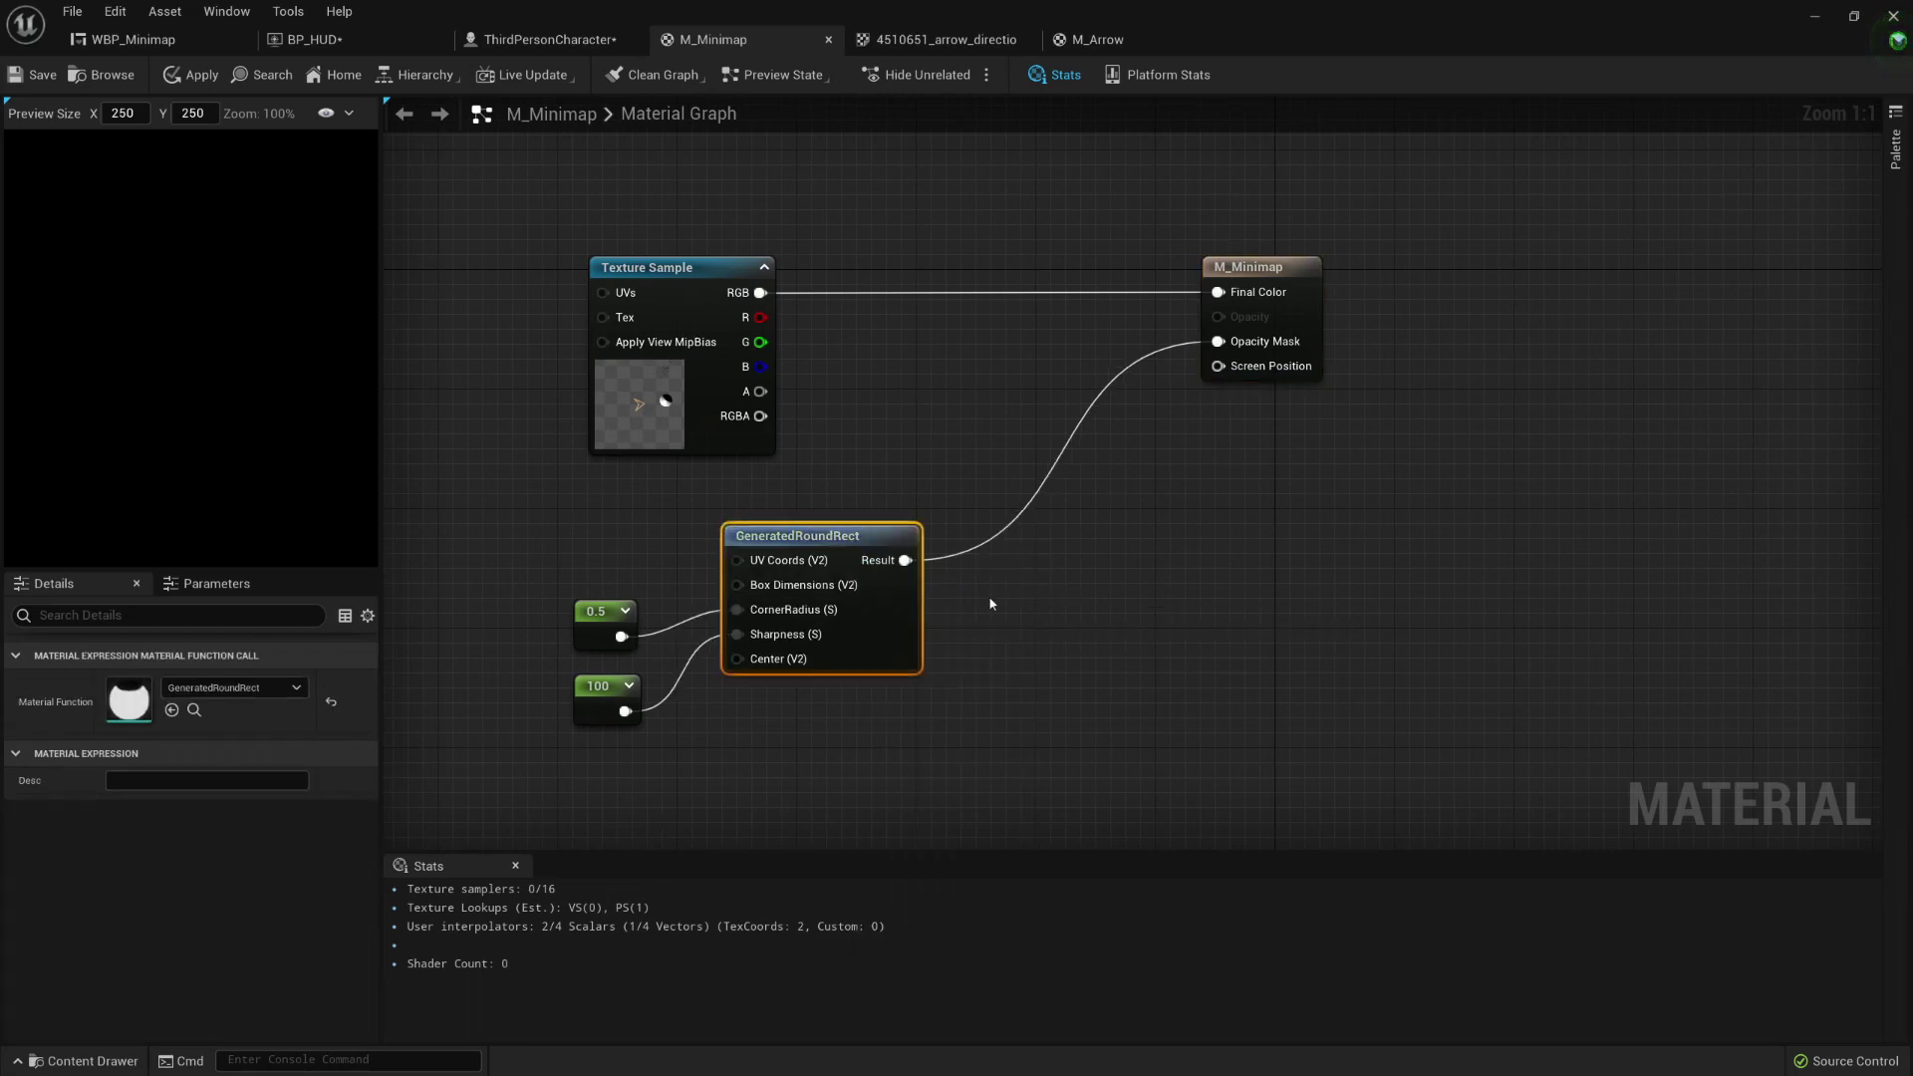
{"action": "left_click", "coordinate": [916, 264]}
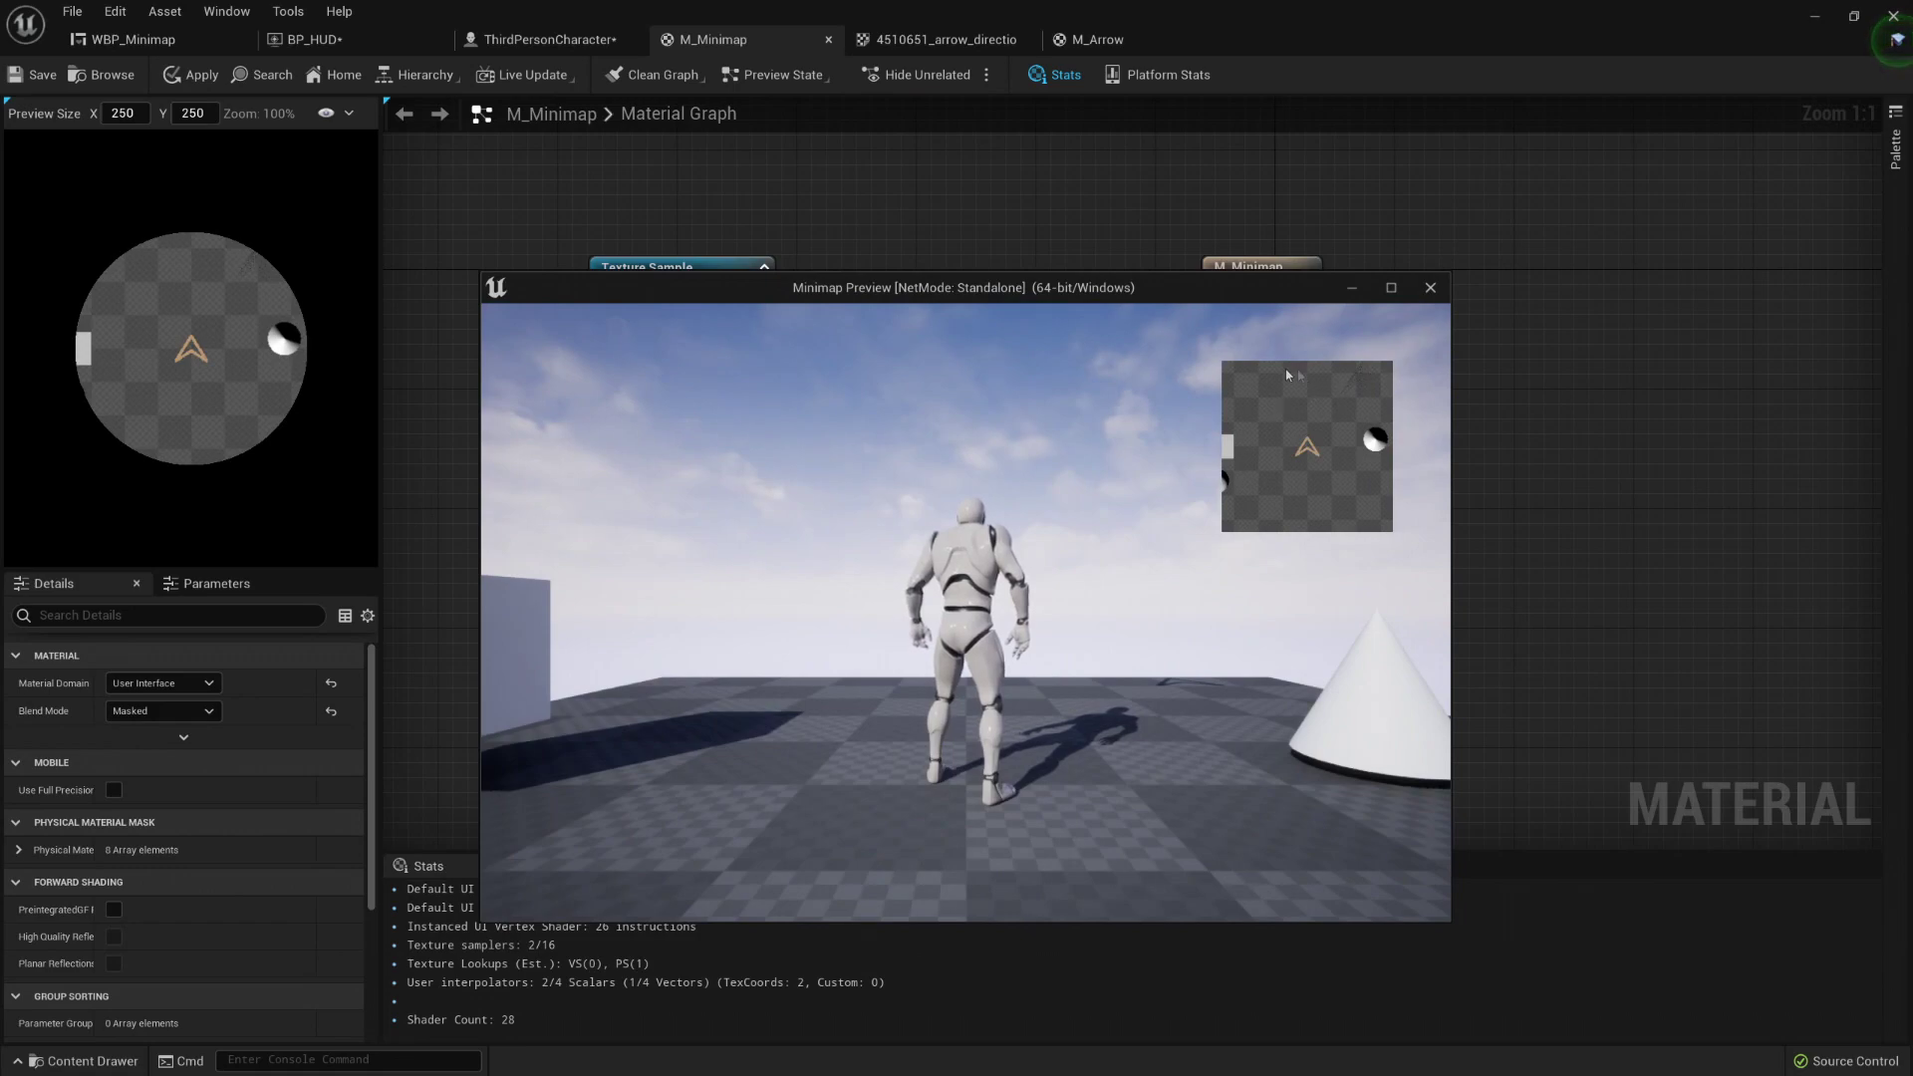
{"action": "key", "text": "Escape"}
{"action": "left_click", "coordinate": [189, 75]}
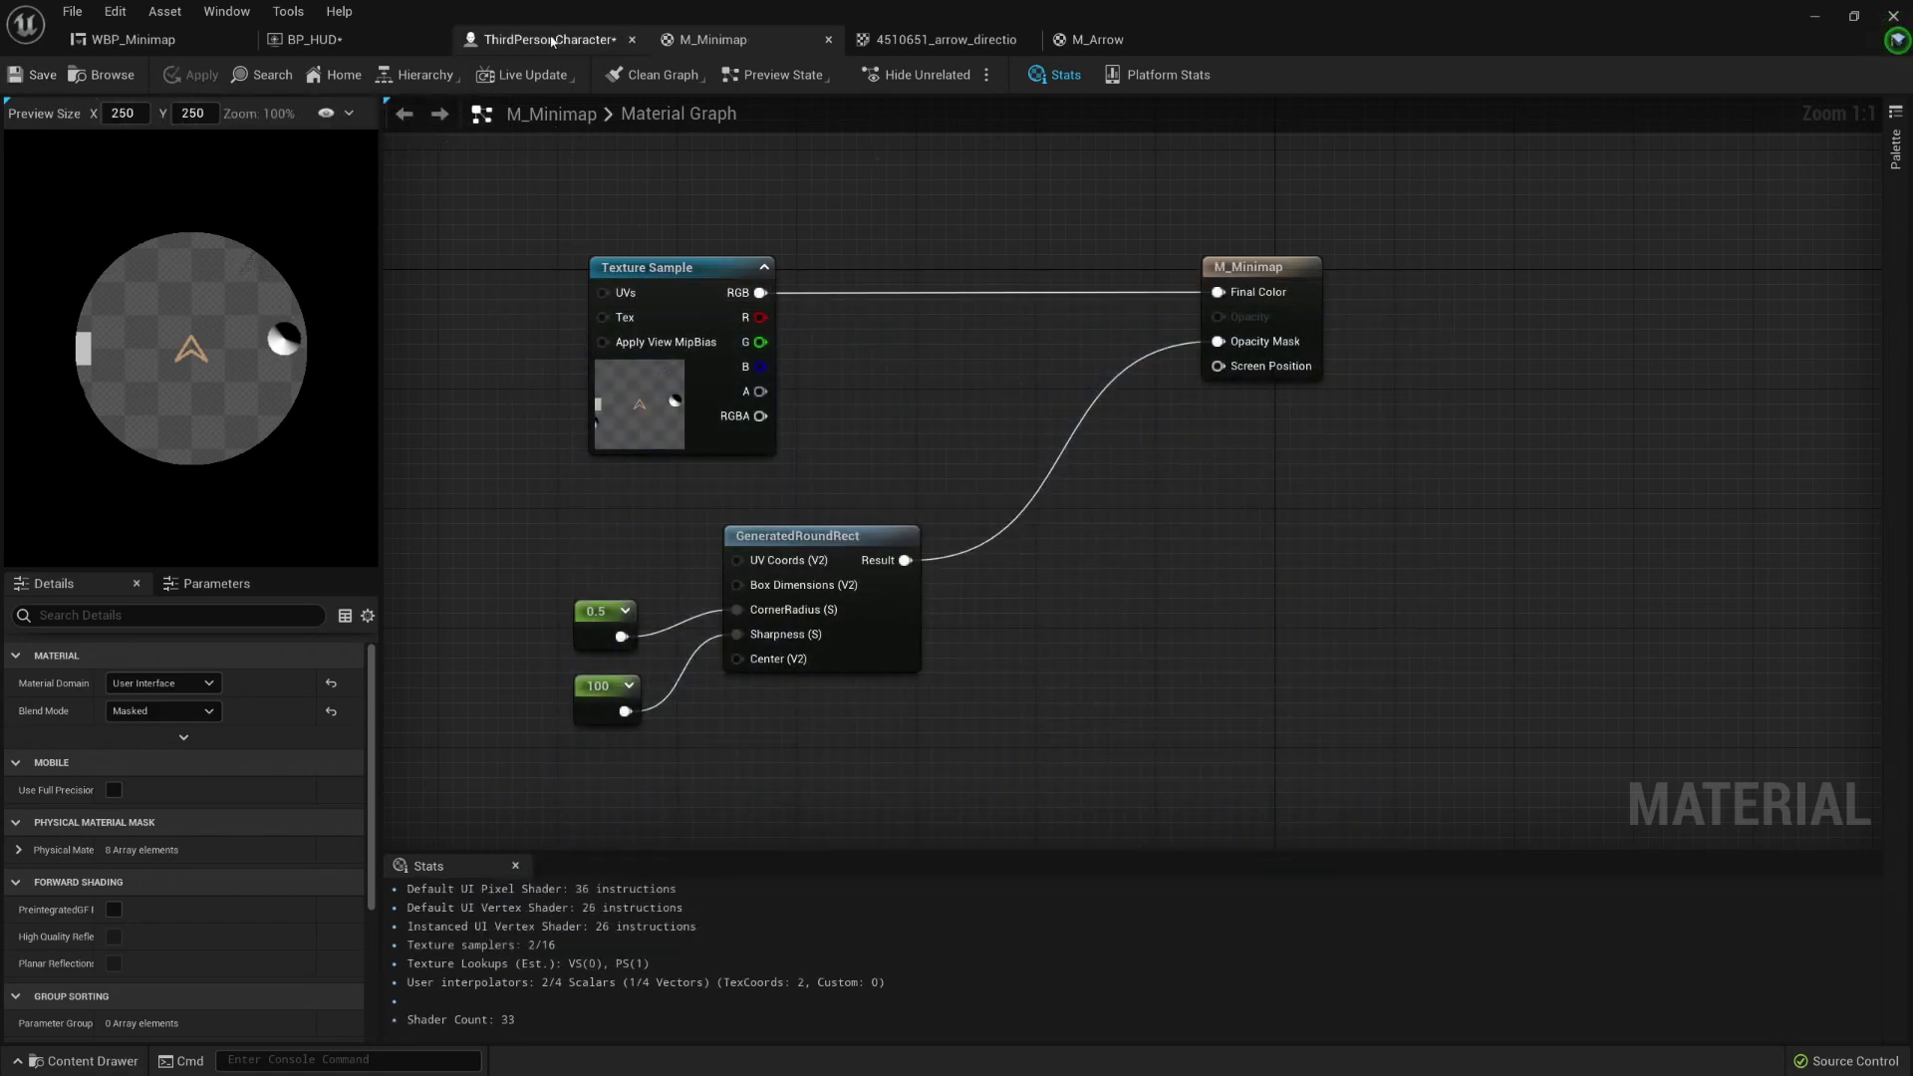
Step: Check the minimap image's shape in the WBP_Minimap designer and return to the M_Minimap material
{"action": "left_click", "coordinate": [309, 39]}
{"action": "left_click", "coordinate": [132, 39]}
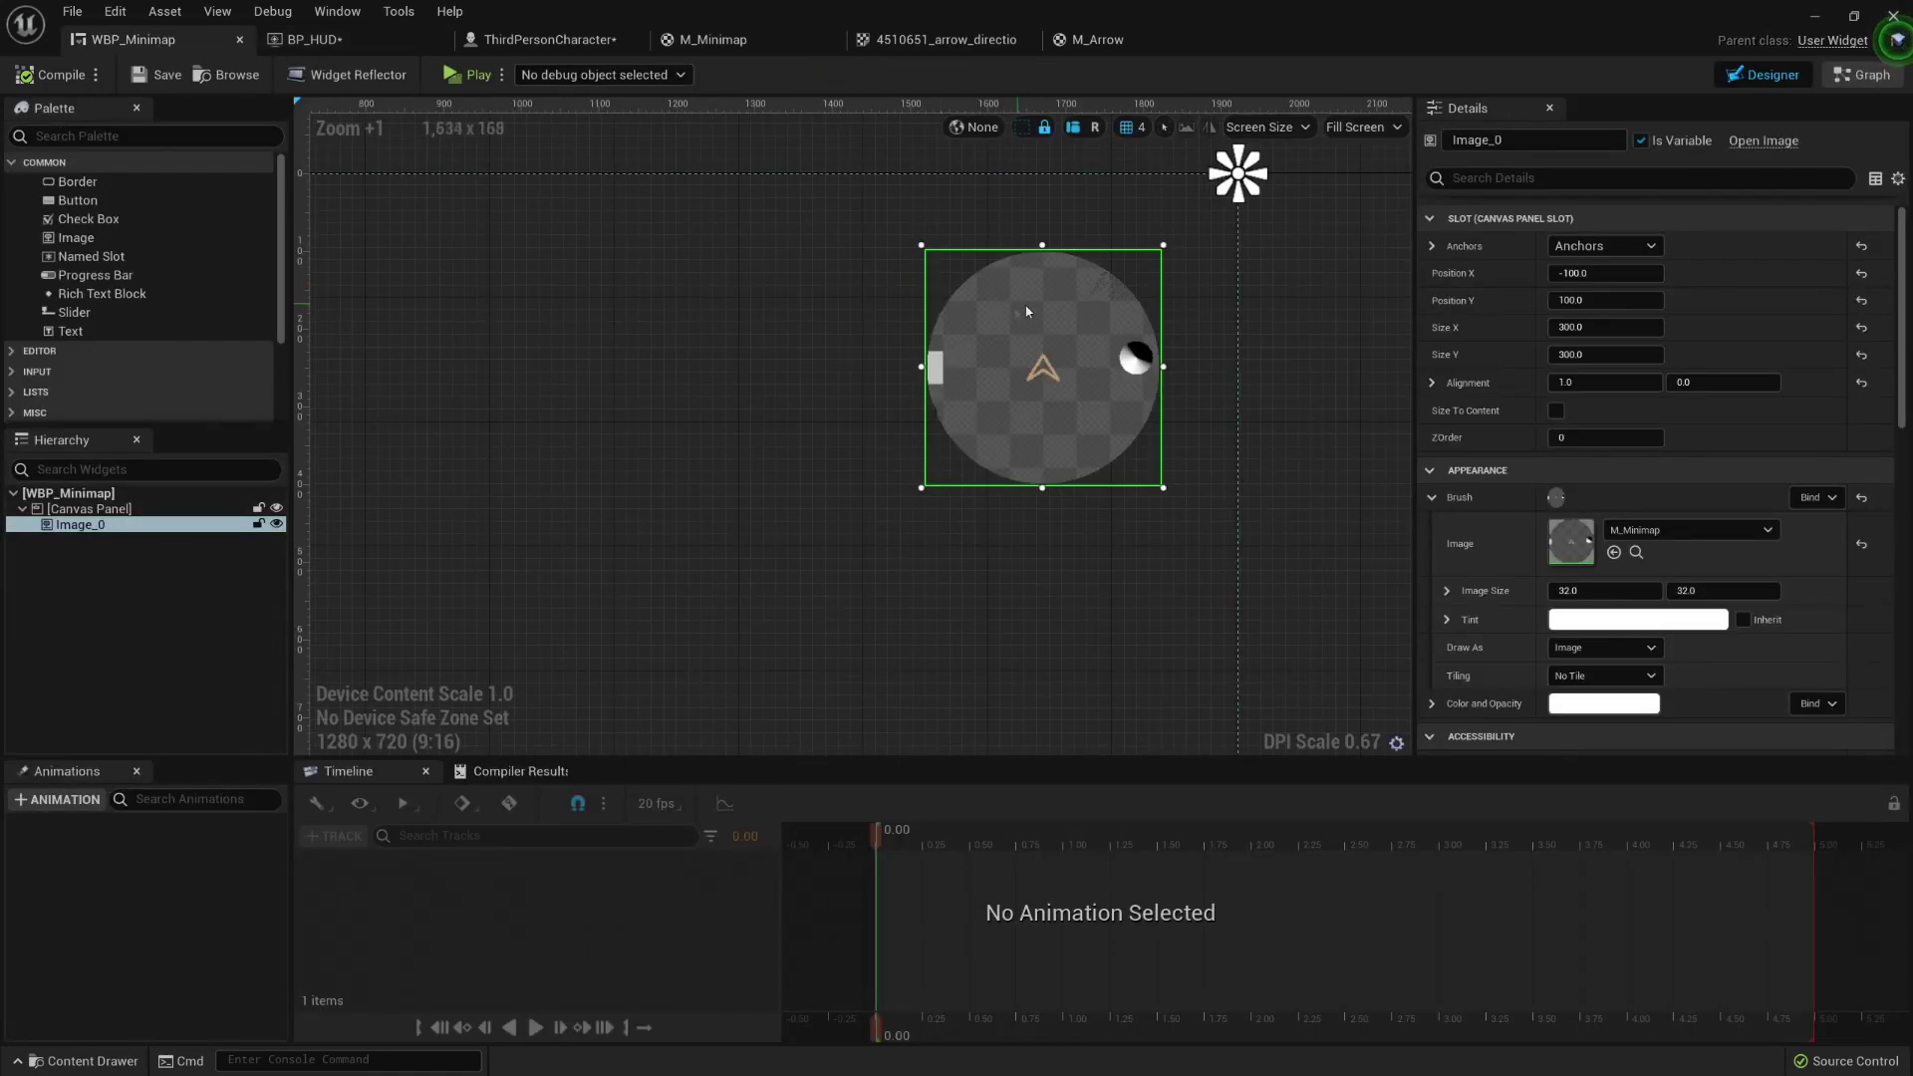
{"action": "left_click", "coordinate": [712, 39]}
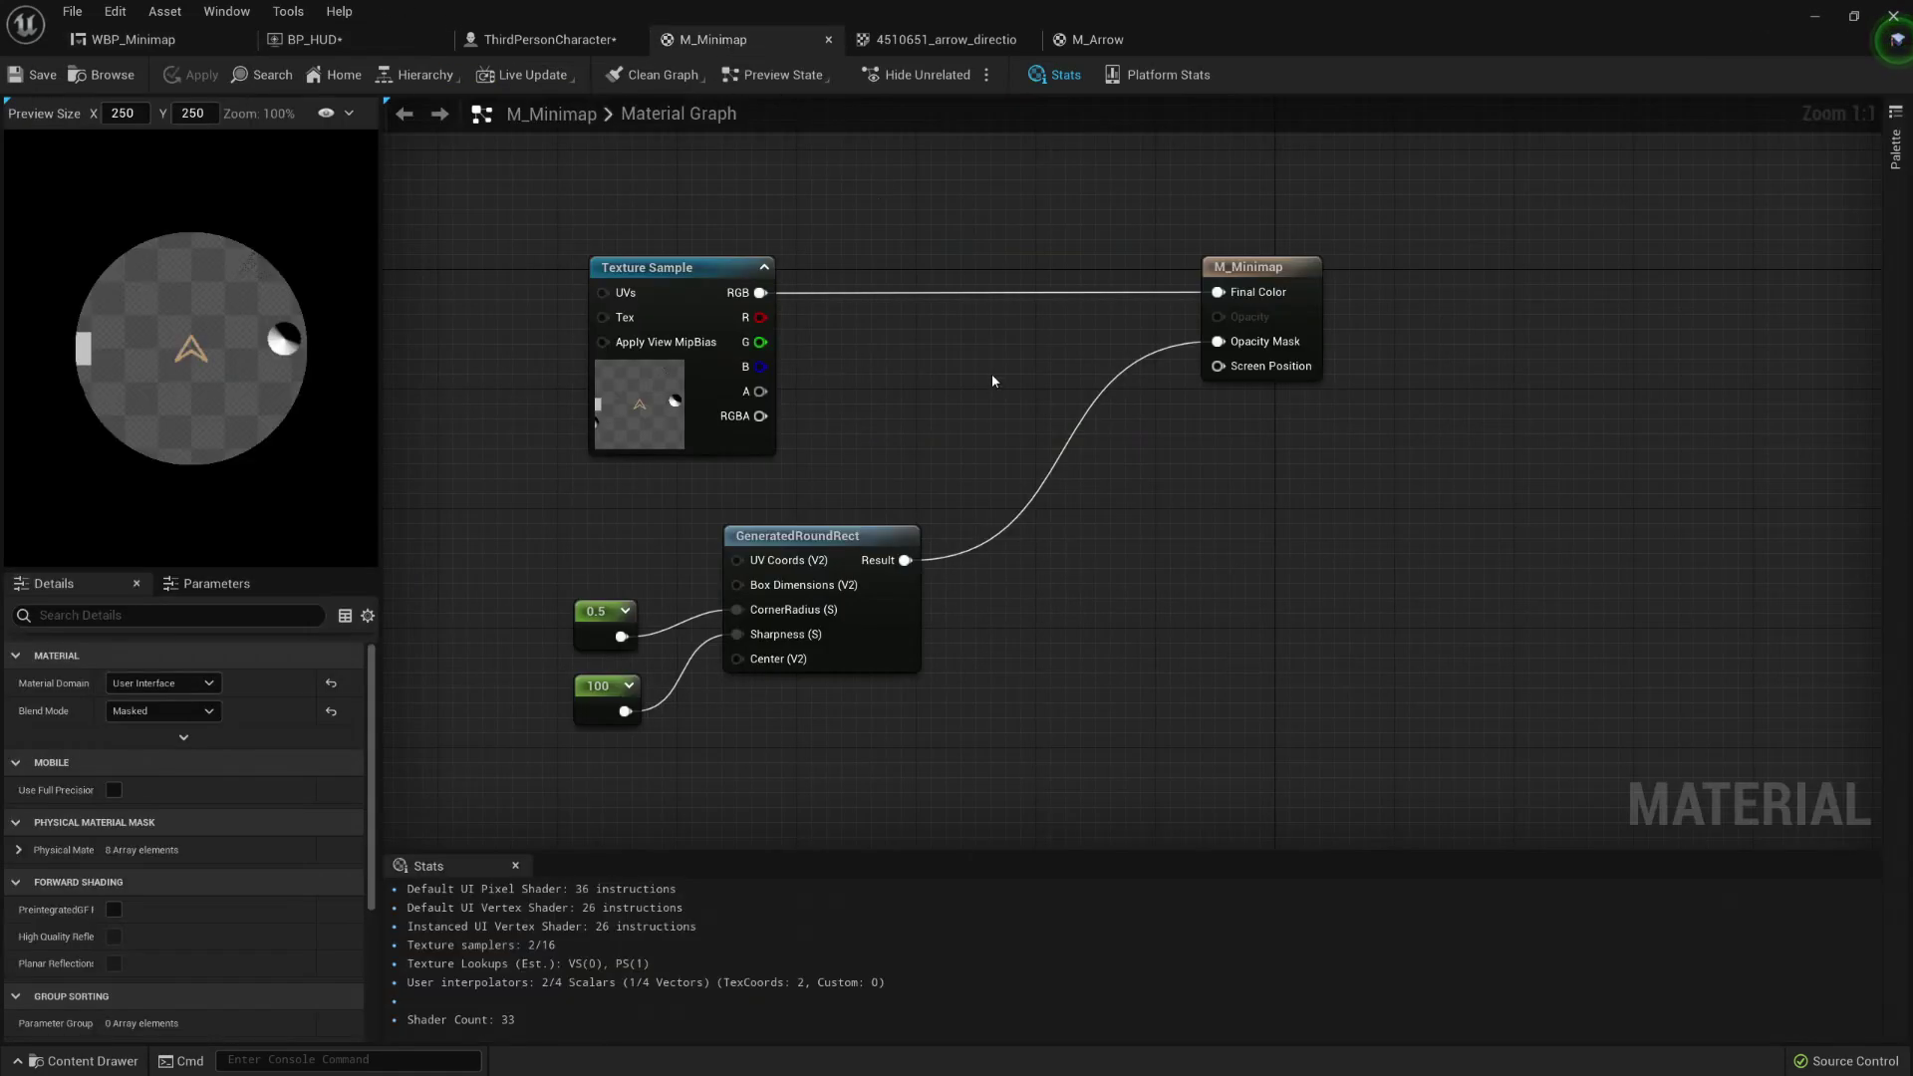
Step: Play-test the masked minimap, moving the character in all directions to check its shape
{"action": "key", "text": "alt+p"}
{"action": "left_click", "coordinate": [1425, 465]}
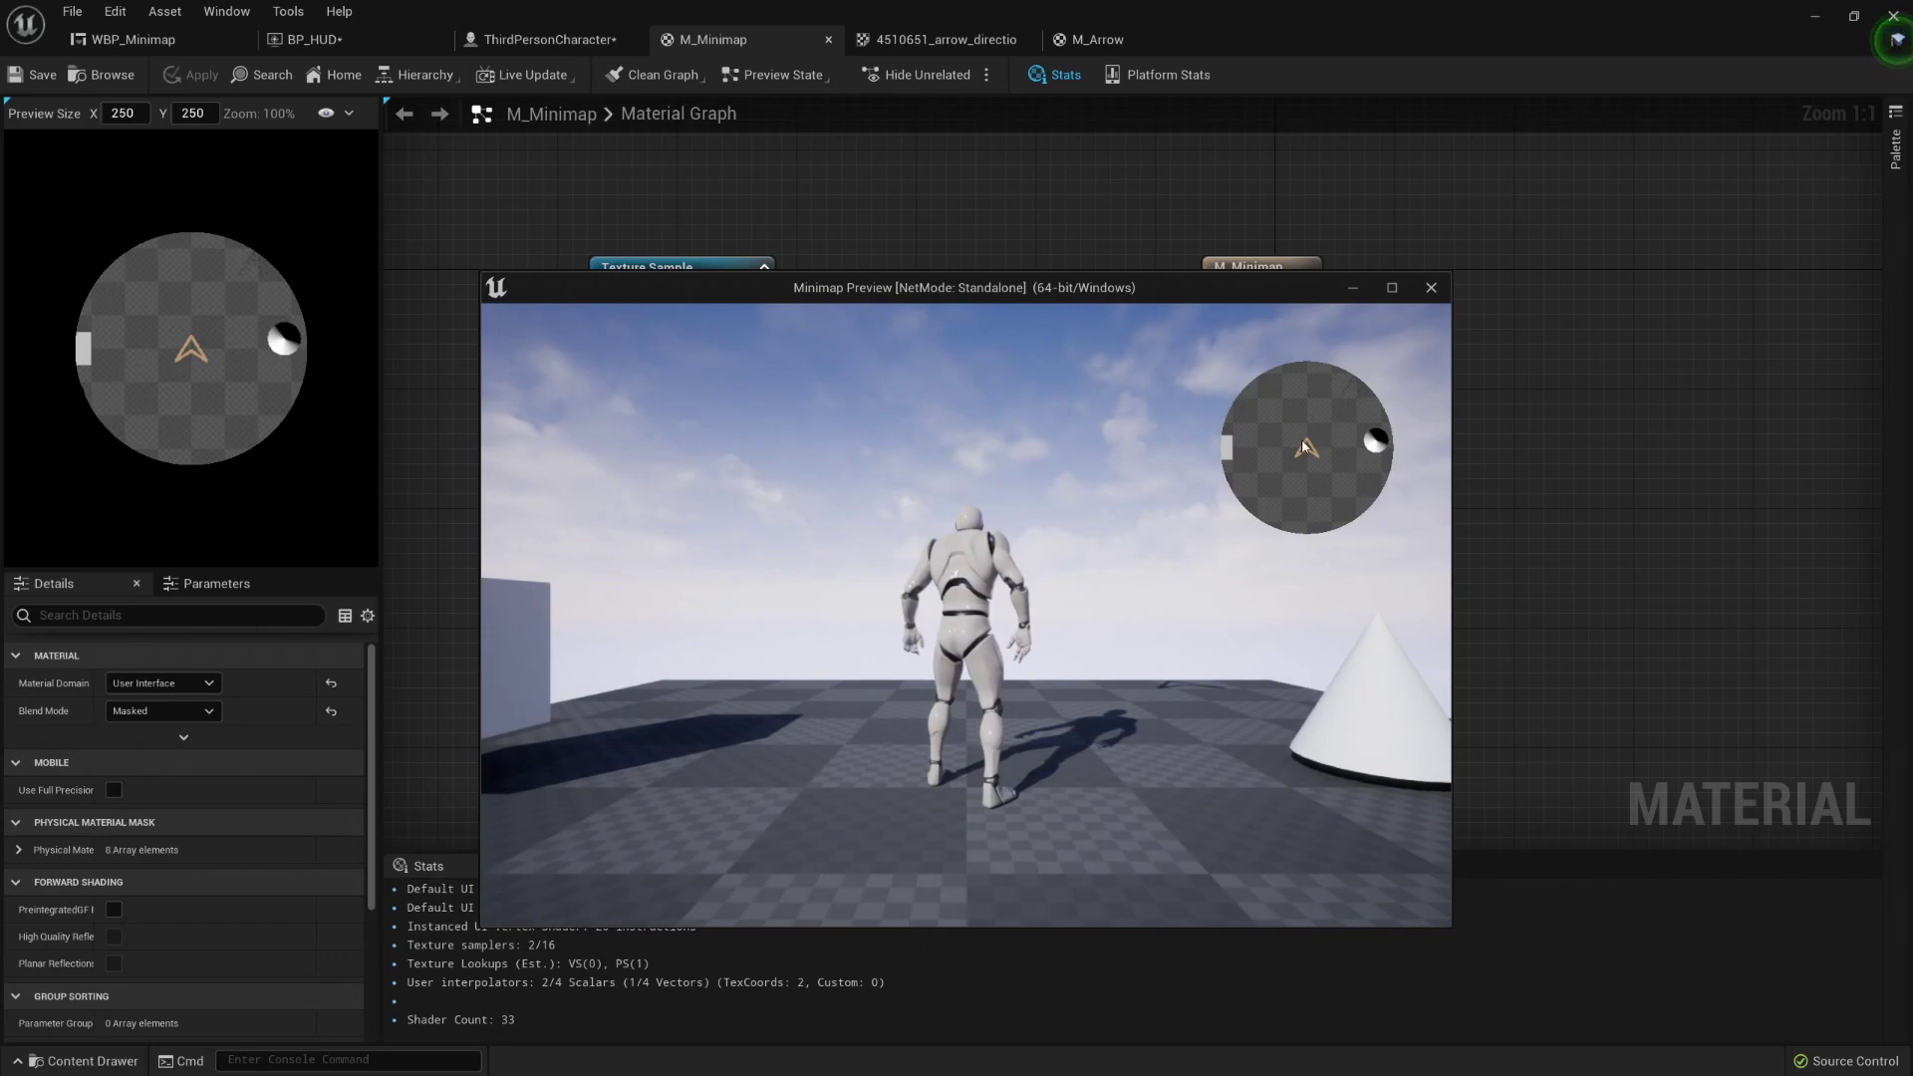
{"action": "key", "text": "a"}
{"action": "key", "text": "s"}
{"action": "key", "text": "d"}
{"action": "key", "text": "w"}
{"action": "key", "text": "Escape"}
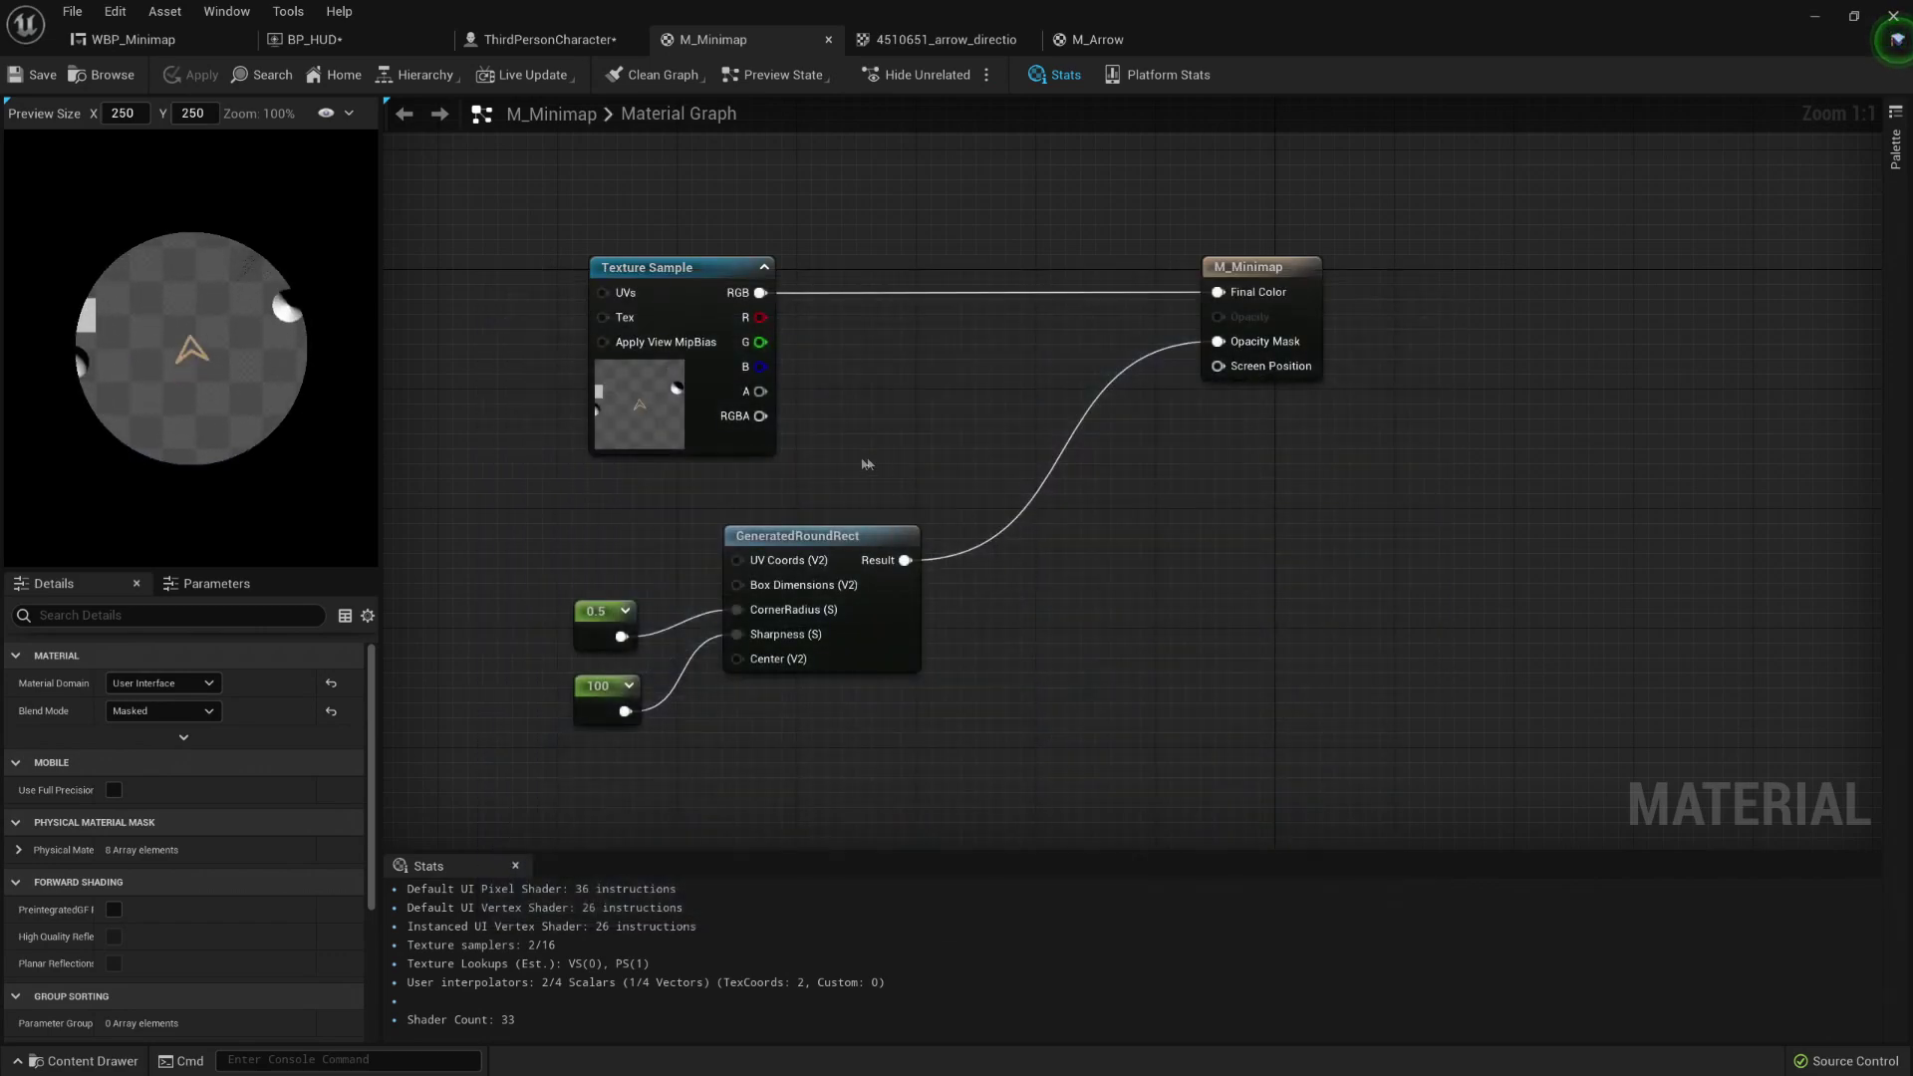
Step: Try values of 1 and 0.5 for the constant feeding GeneratedRoundRect's Sharpness
{"action": "left_click", "coordinate": [613, 698]}
{"action": "left_click_drag", "start_coordinate": [147, 686], "coordinate": [112, 686]}
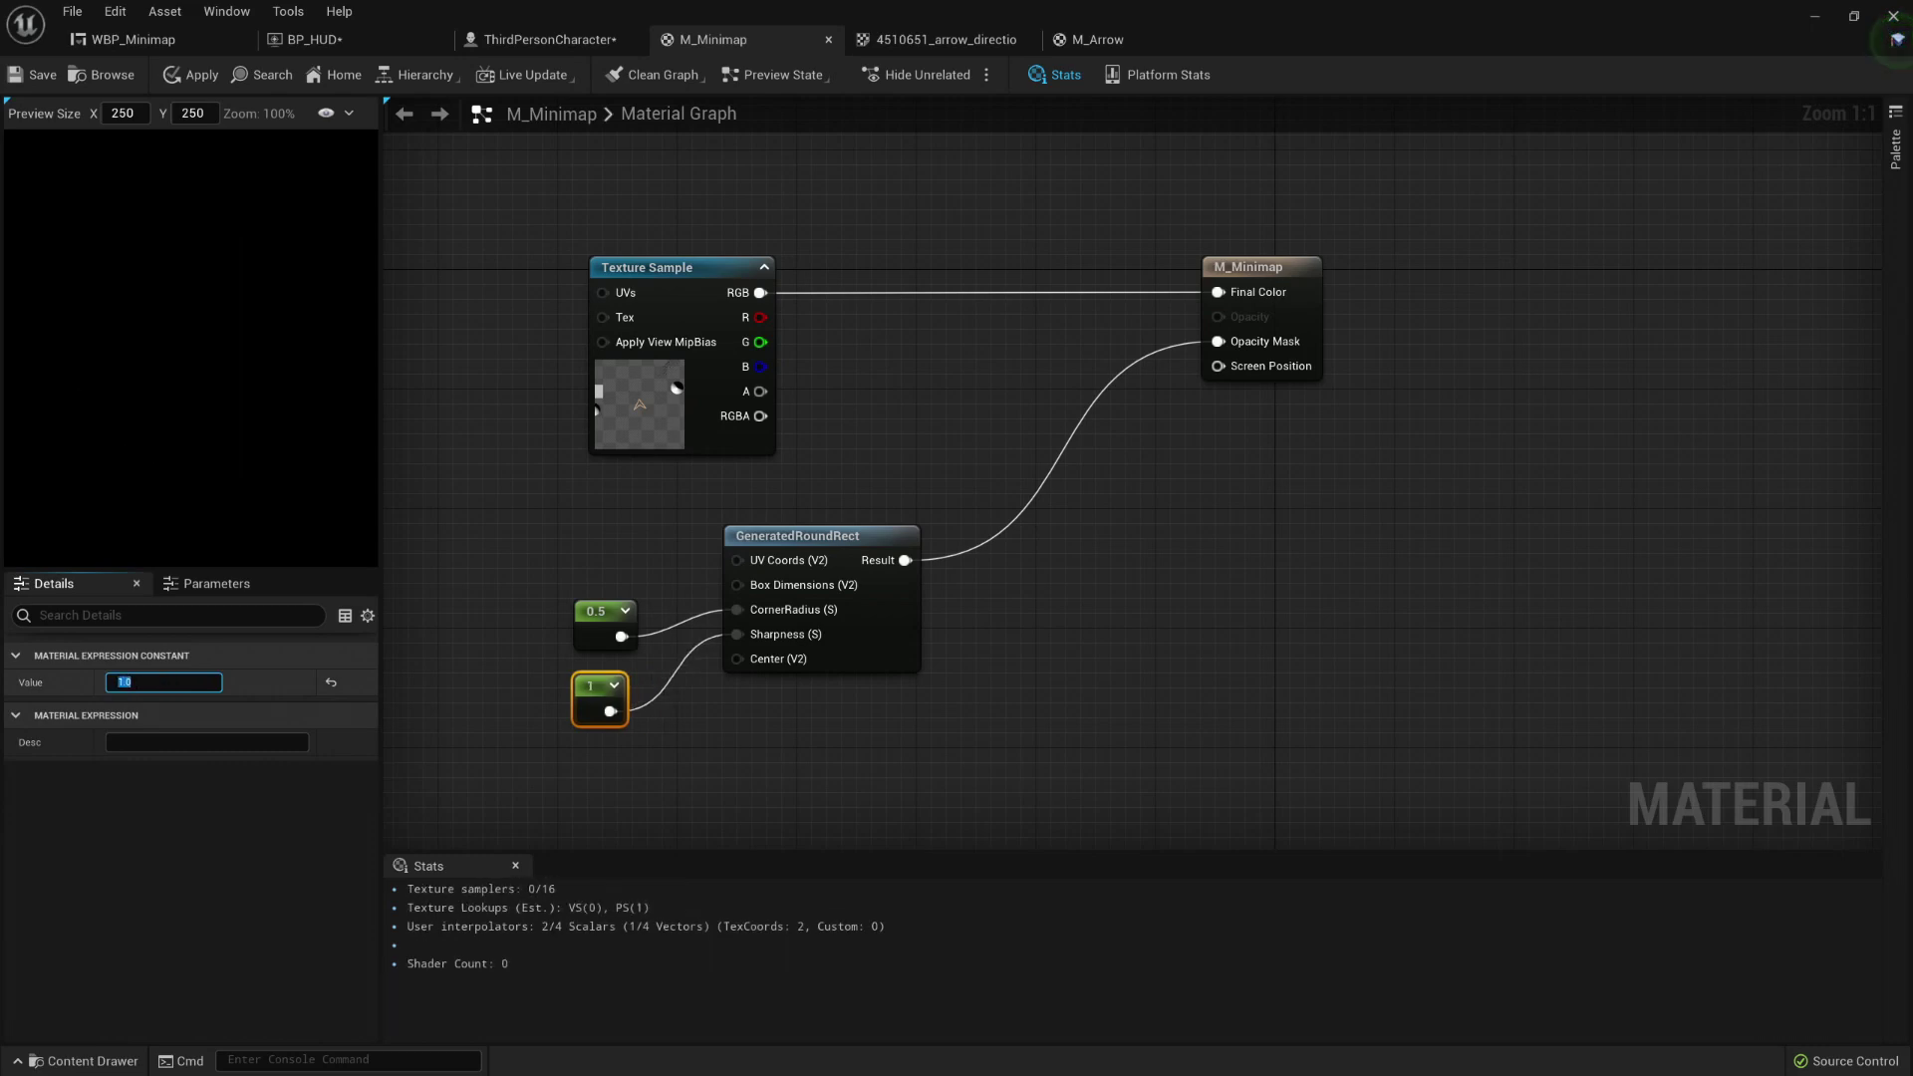
{"action": "type", "text": "0.5"}
{"action": "key", "text": "Return"}
Step: Preview the GeneratedRoundRect node and set its Sharpness constant to 1
{"action": "right_click", "coordinate": [840, 538]}
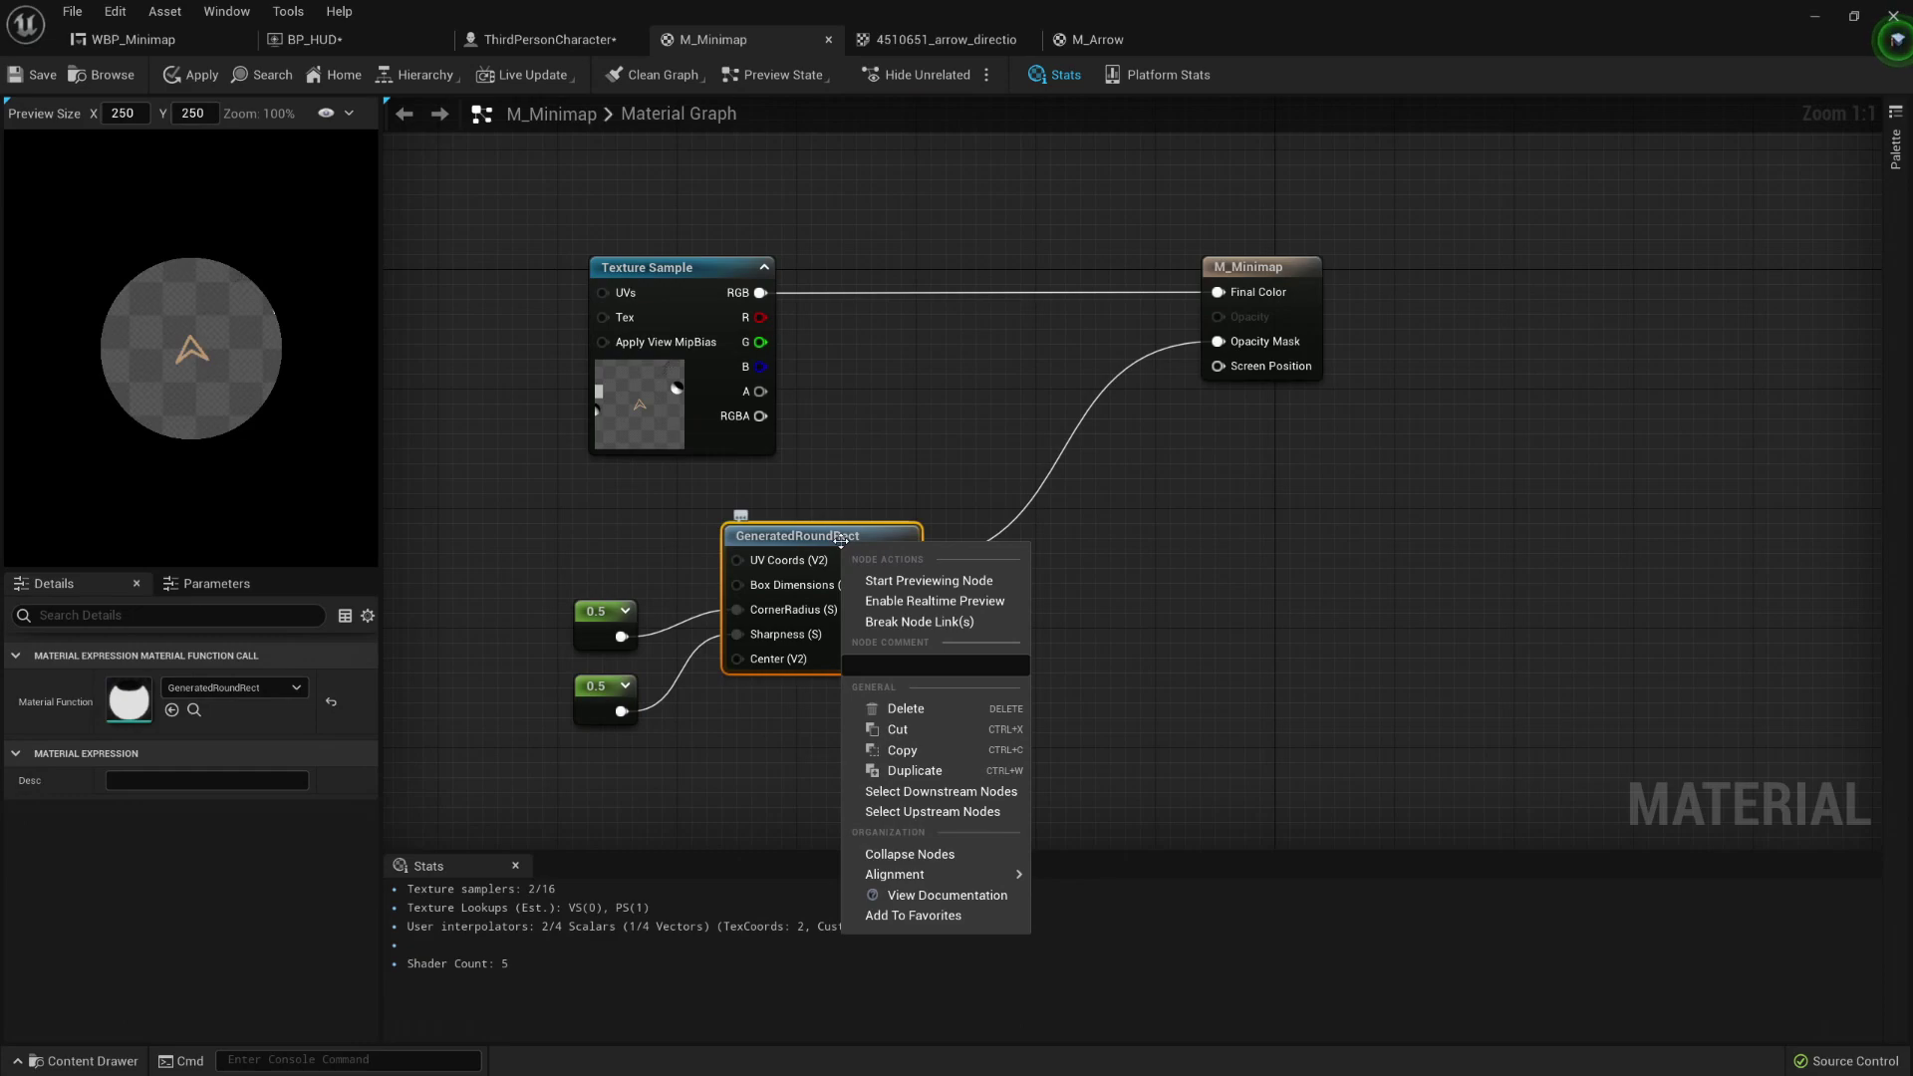
{"action": "left_click", "coordinate": [935, 588]}
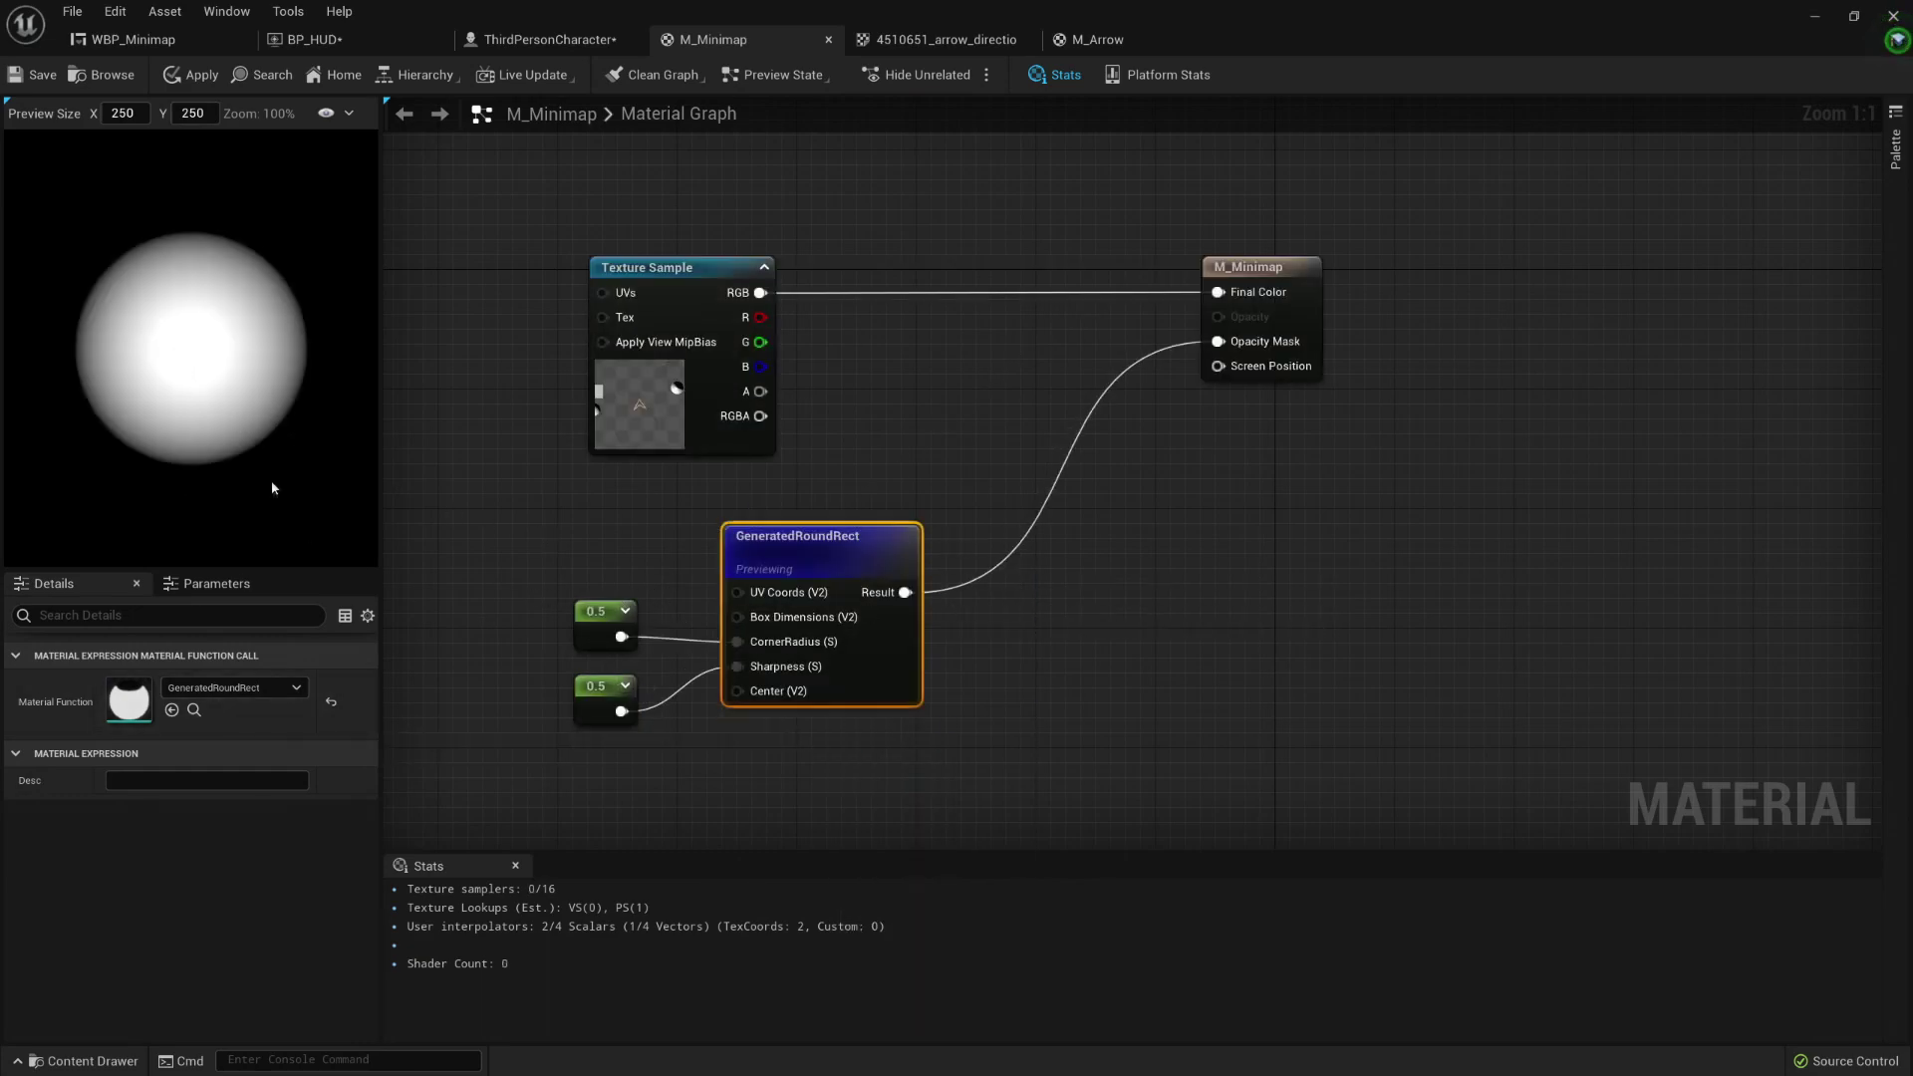
{"action": "left_click", "coordinate": [594, 620]}
{"action": "left_click", "coordinate": [581, 720]}
{"action": "left_click", "coordinate": [150, 682]}
{"action": "type", "text": "1"}
{"action": "key", "text": "Return"}
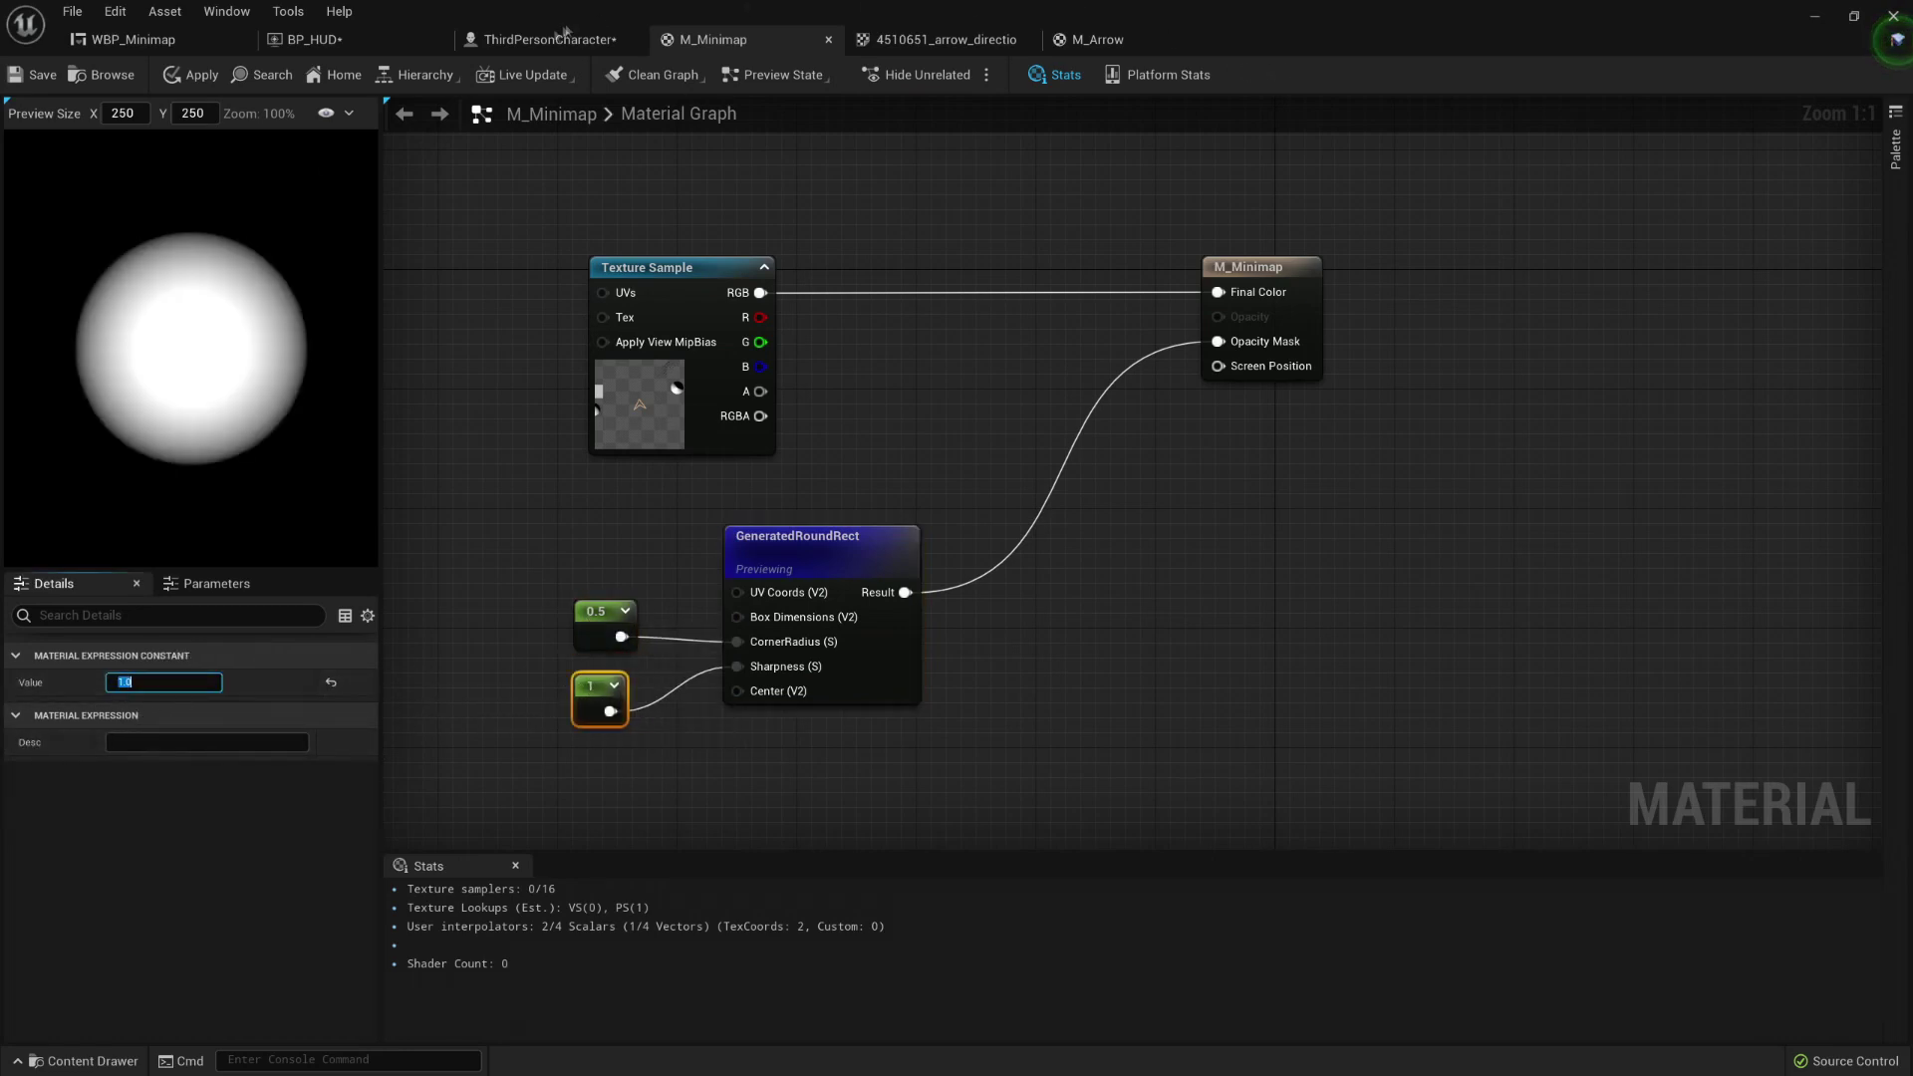
Step: Stop previewing the GeneratedRoundRect node and apply the changes to the M_Minimap material
{"action": "right_click", "coordinate": [837, 567]}
{"action": "left_click", "coordinate": [906, 602]}
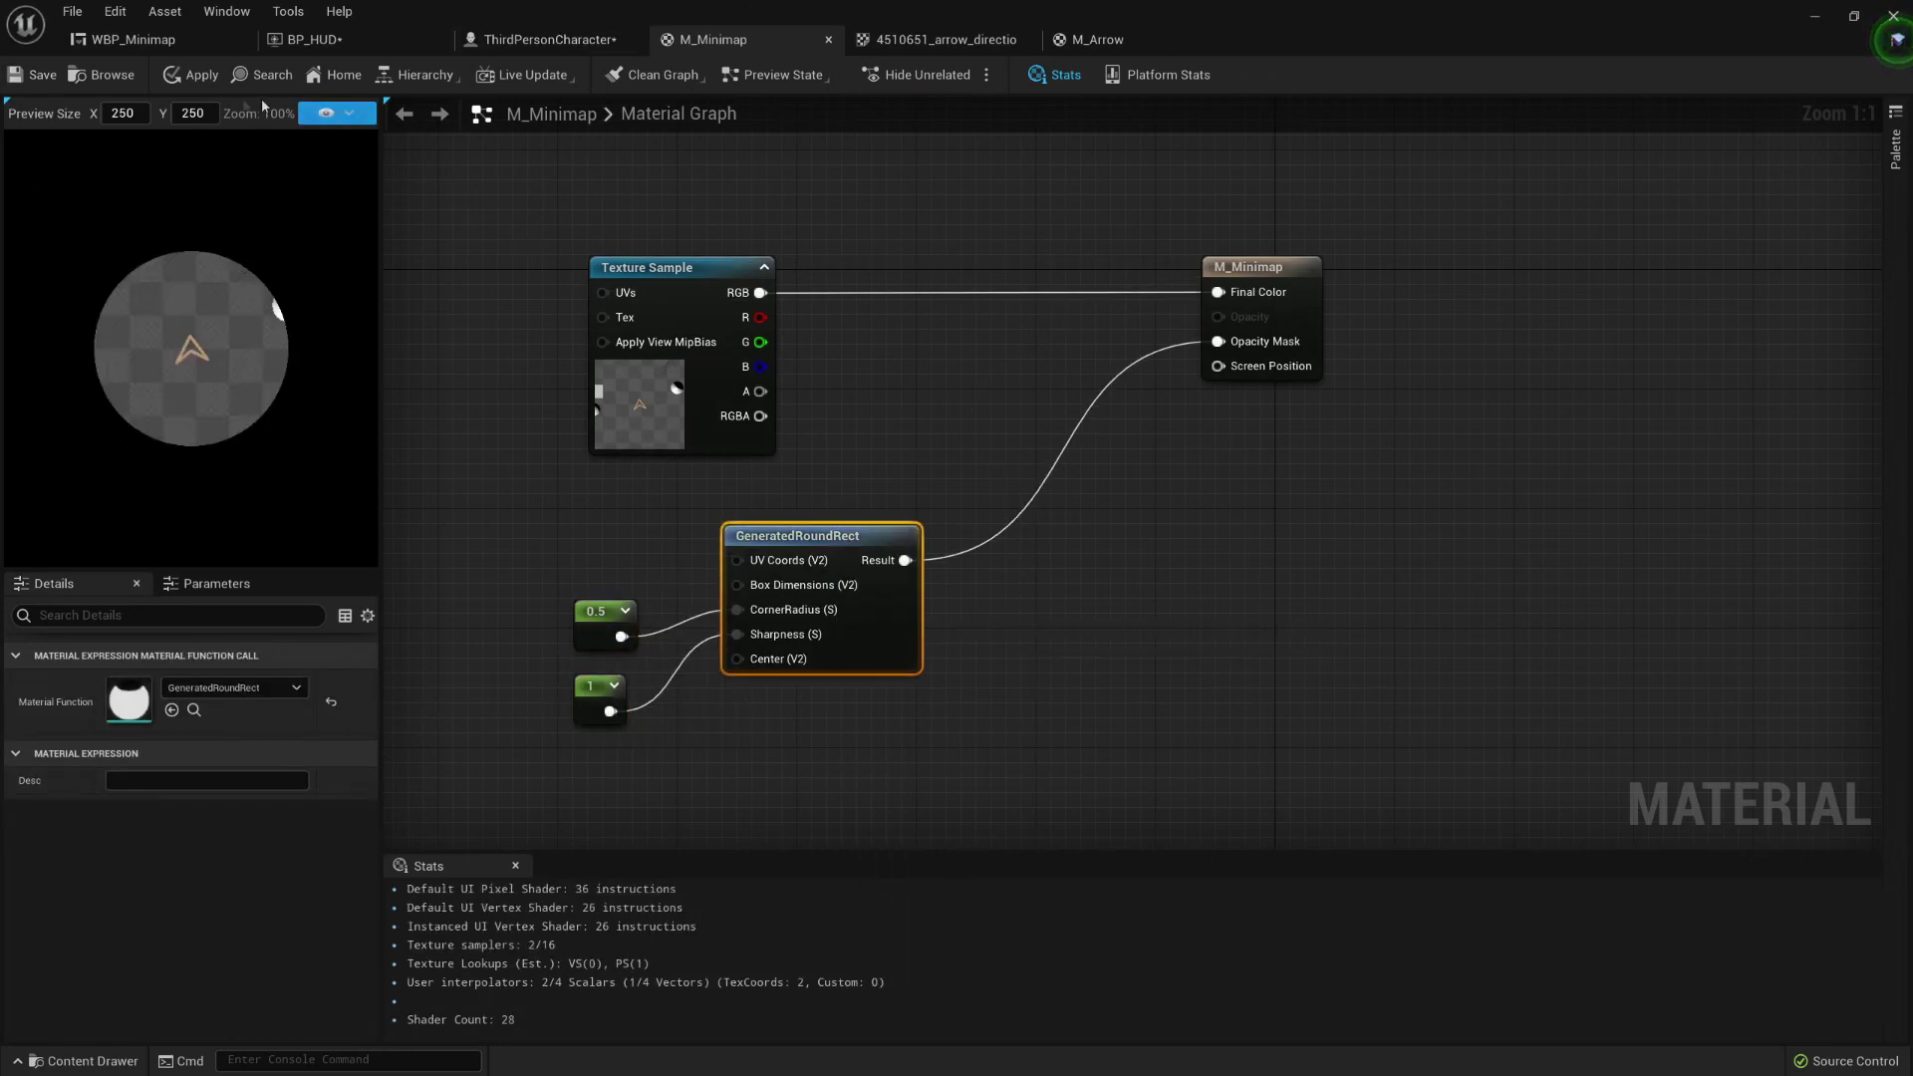
{"action": "left_click", "coordinate": [195, 74]}
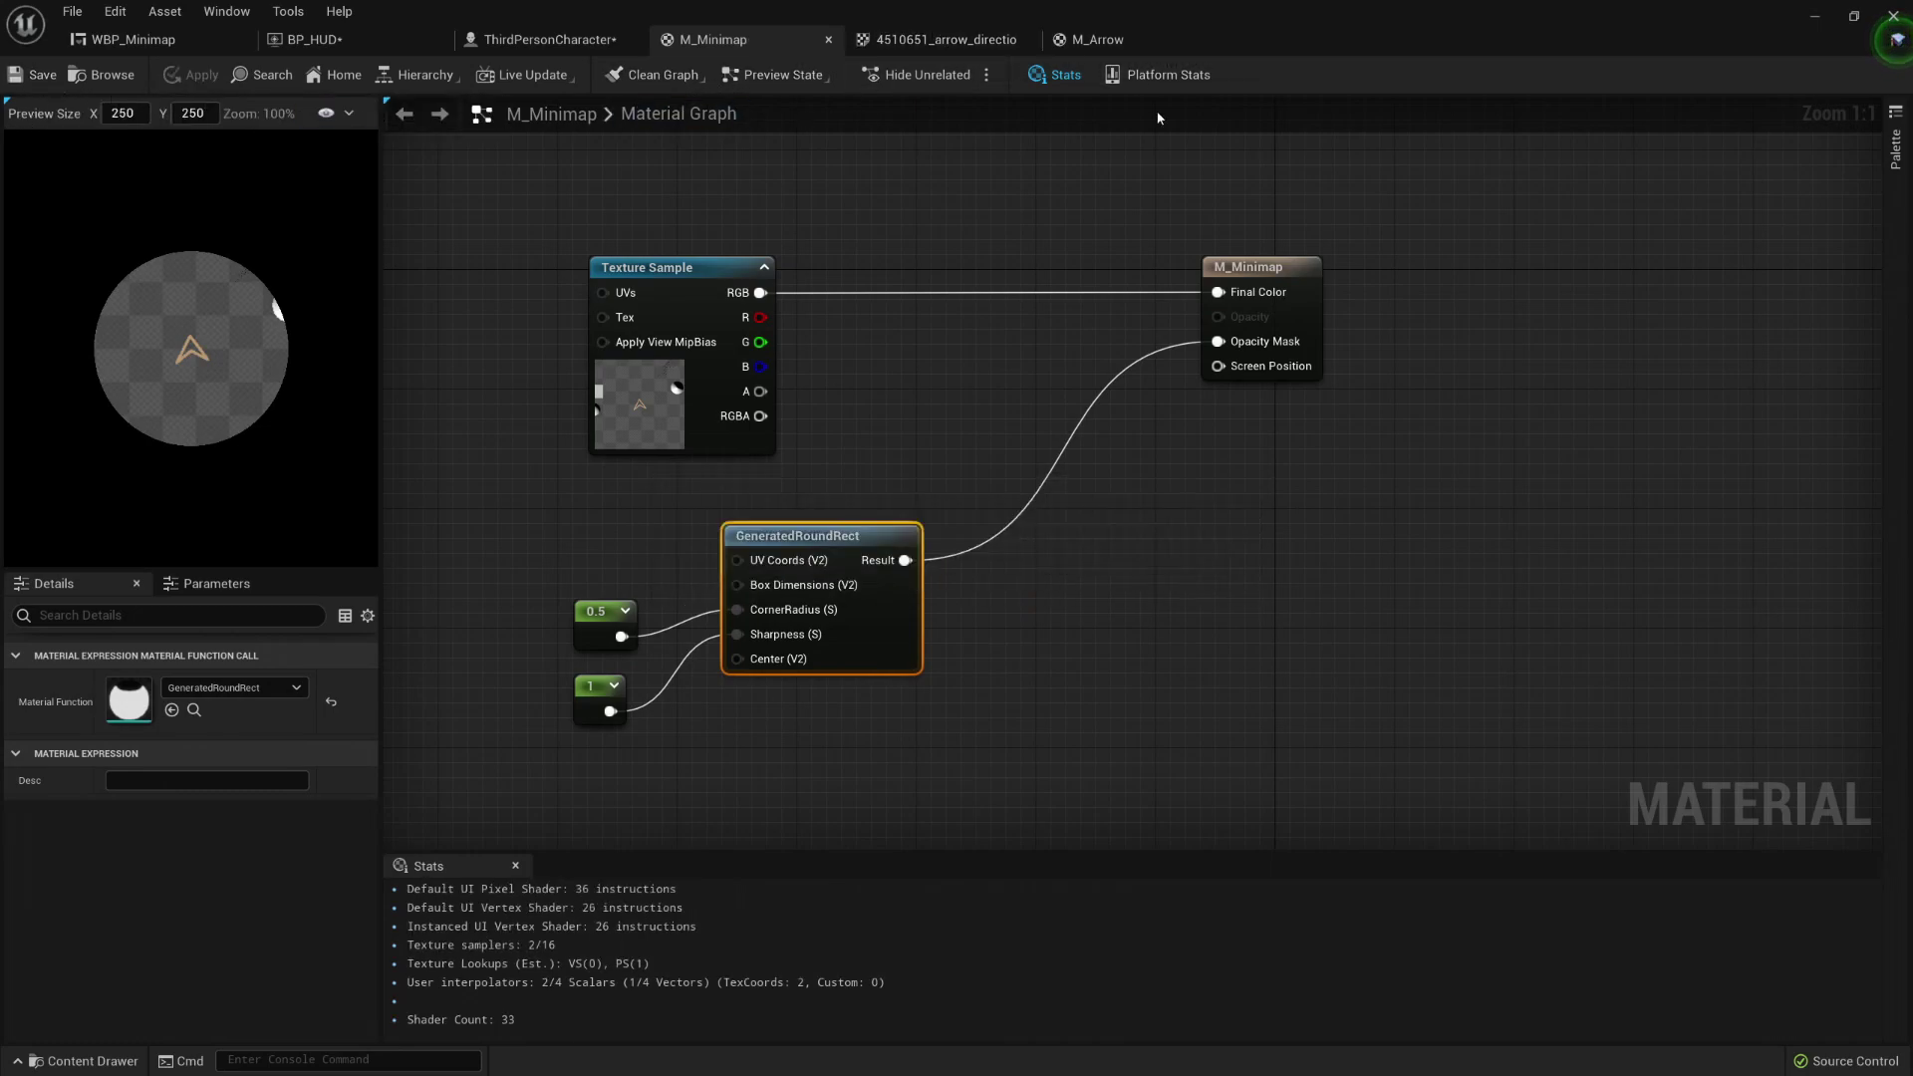
Step: Play-test the level, moving the character forward to check the masked minimap's edge
{"action": "key", "text": "alt+p"}
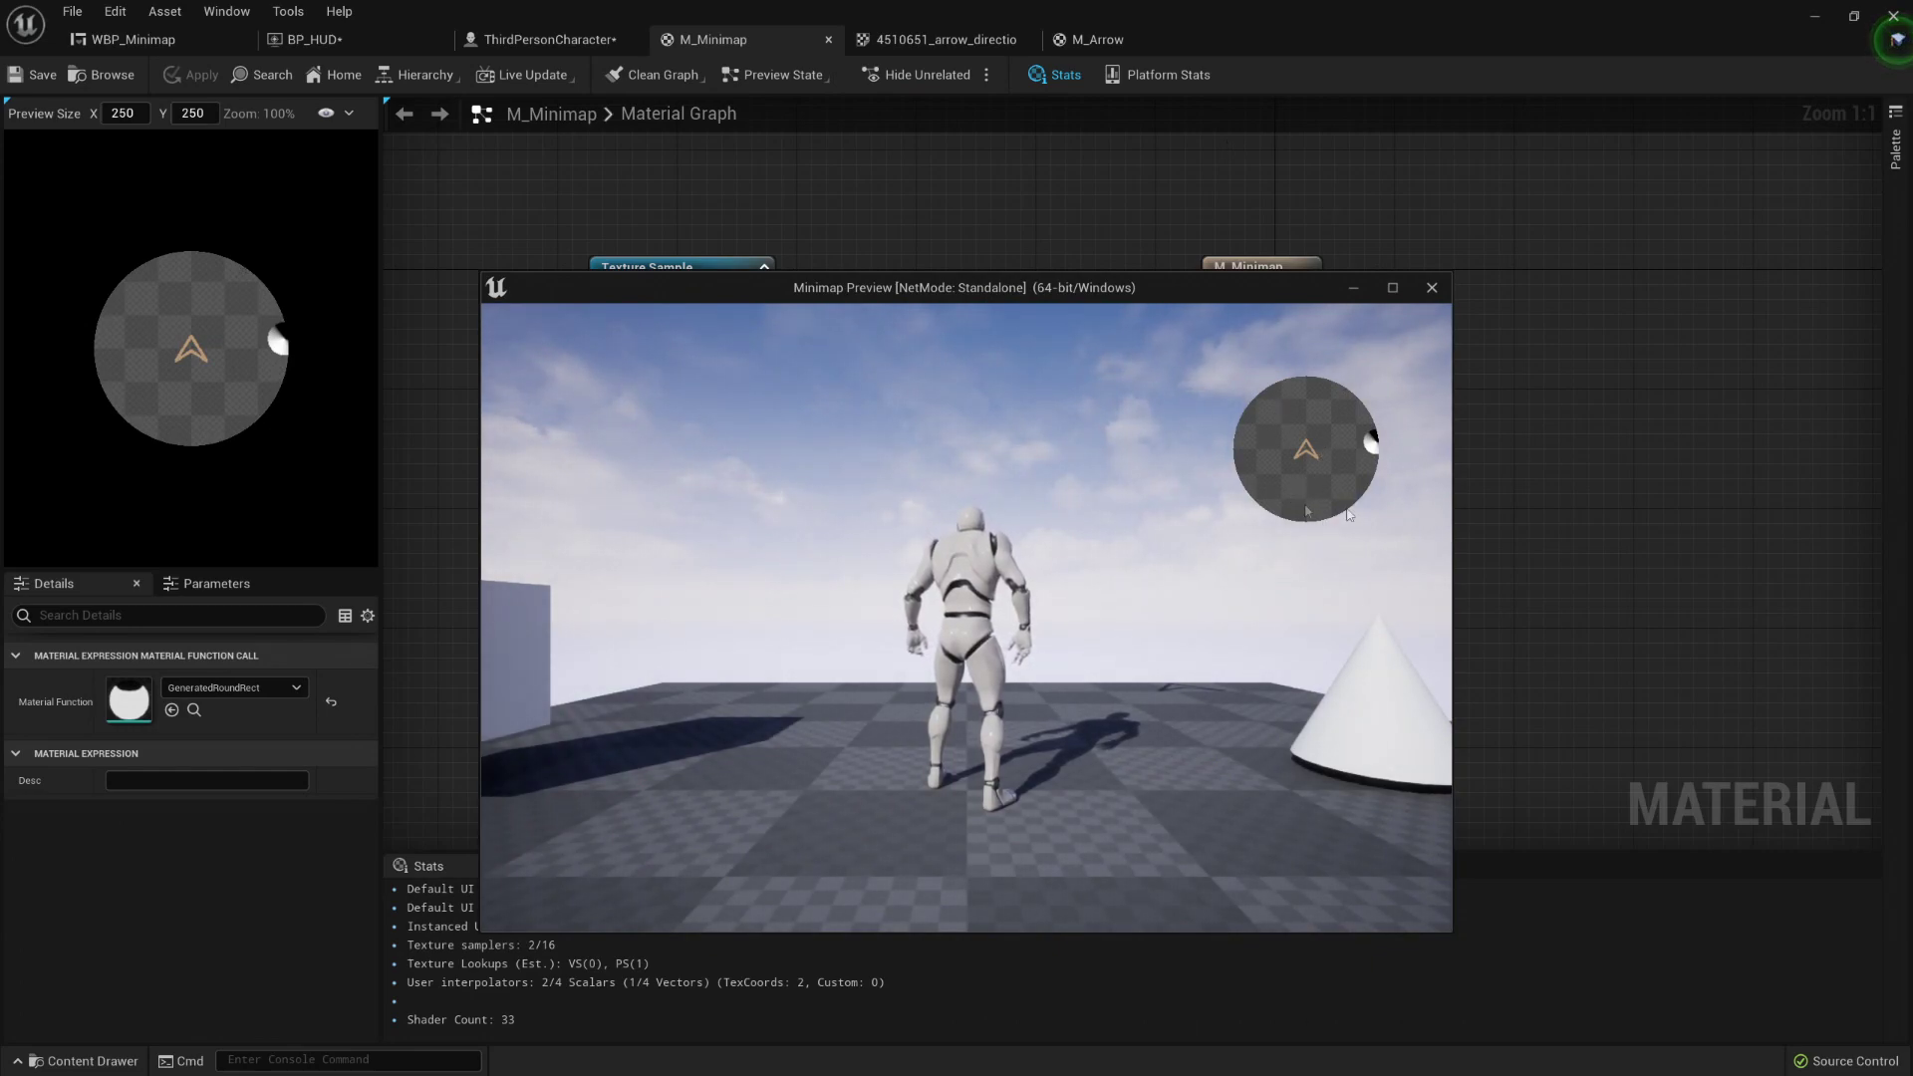
{"action": "left_click", "coordinate": [1352, 438]}
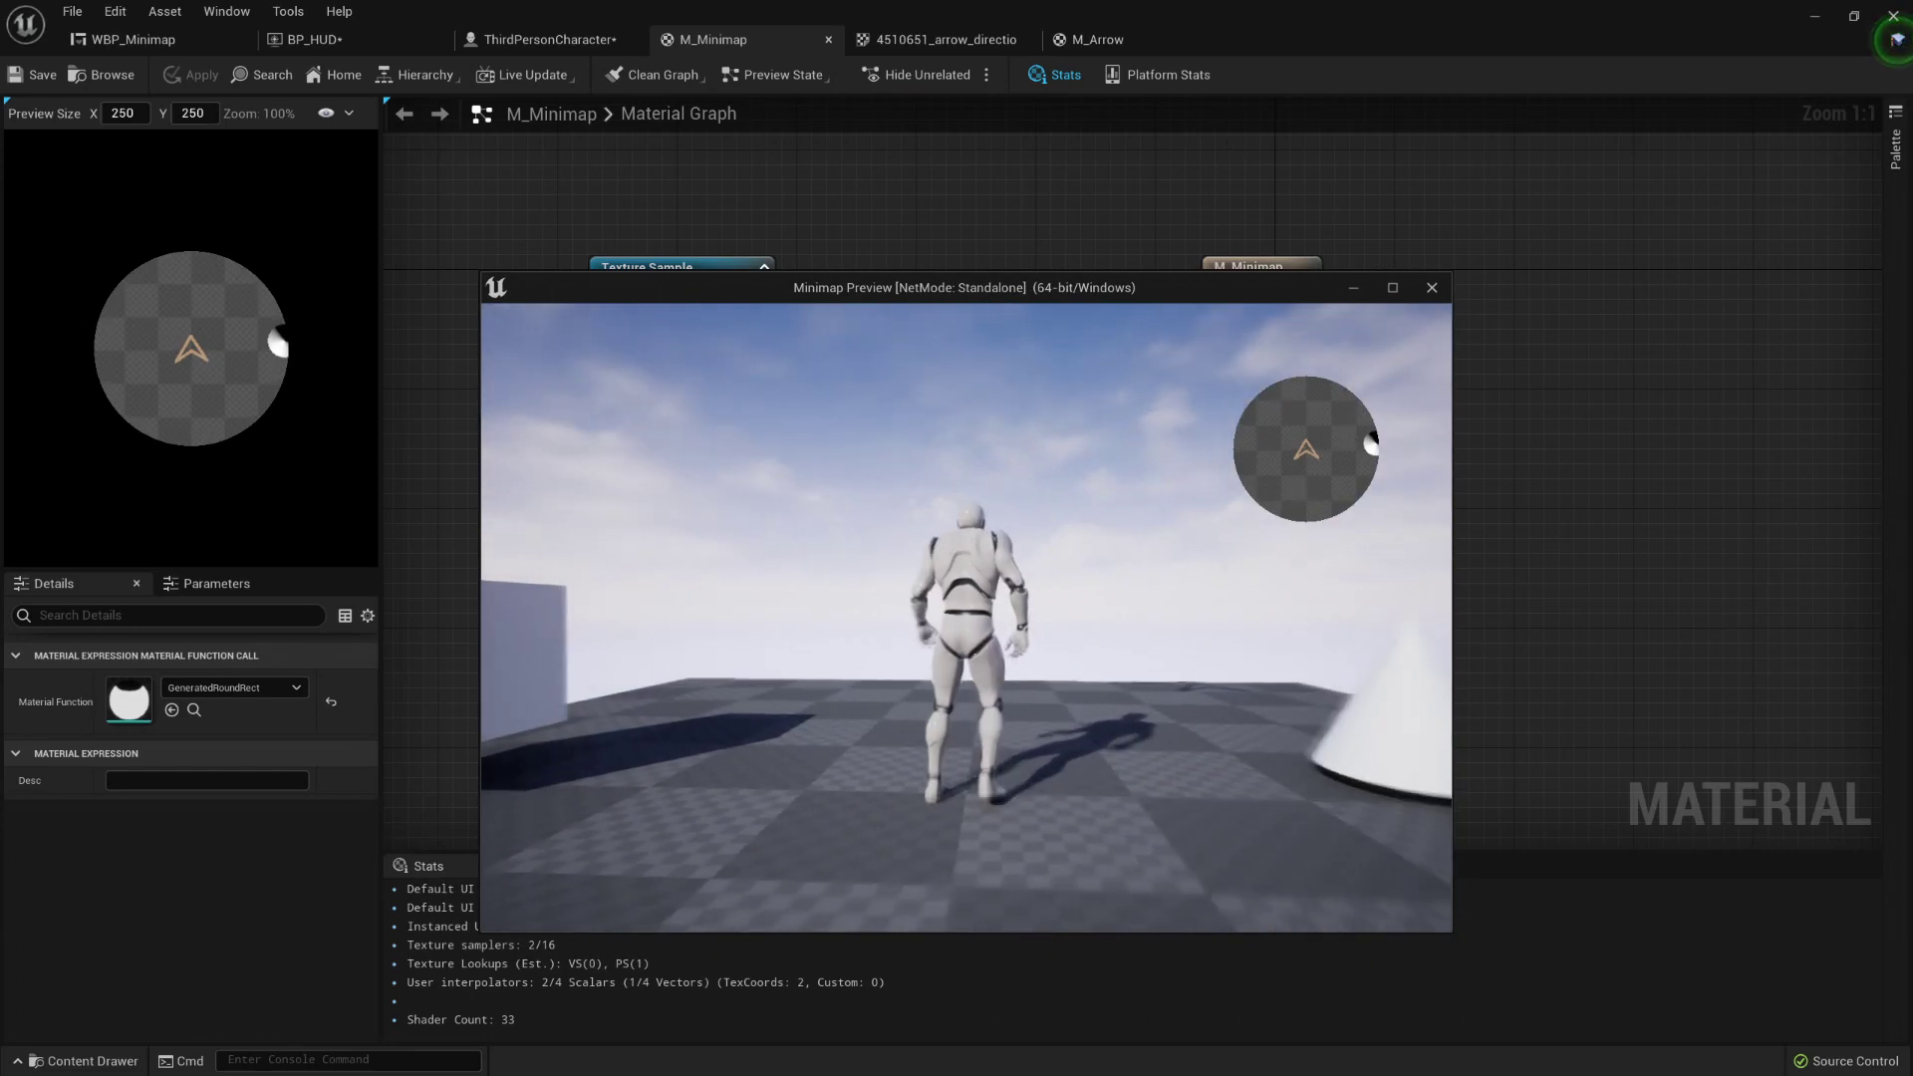
{"action": "key", "text": "w"}
{"action": "key", "text": "Escape"}
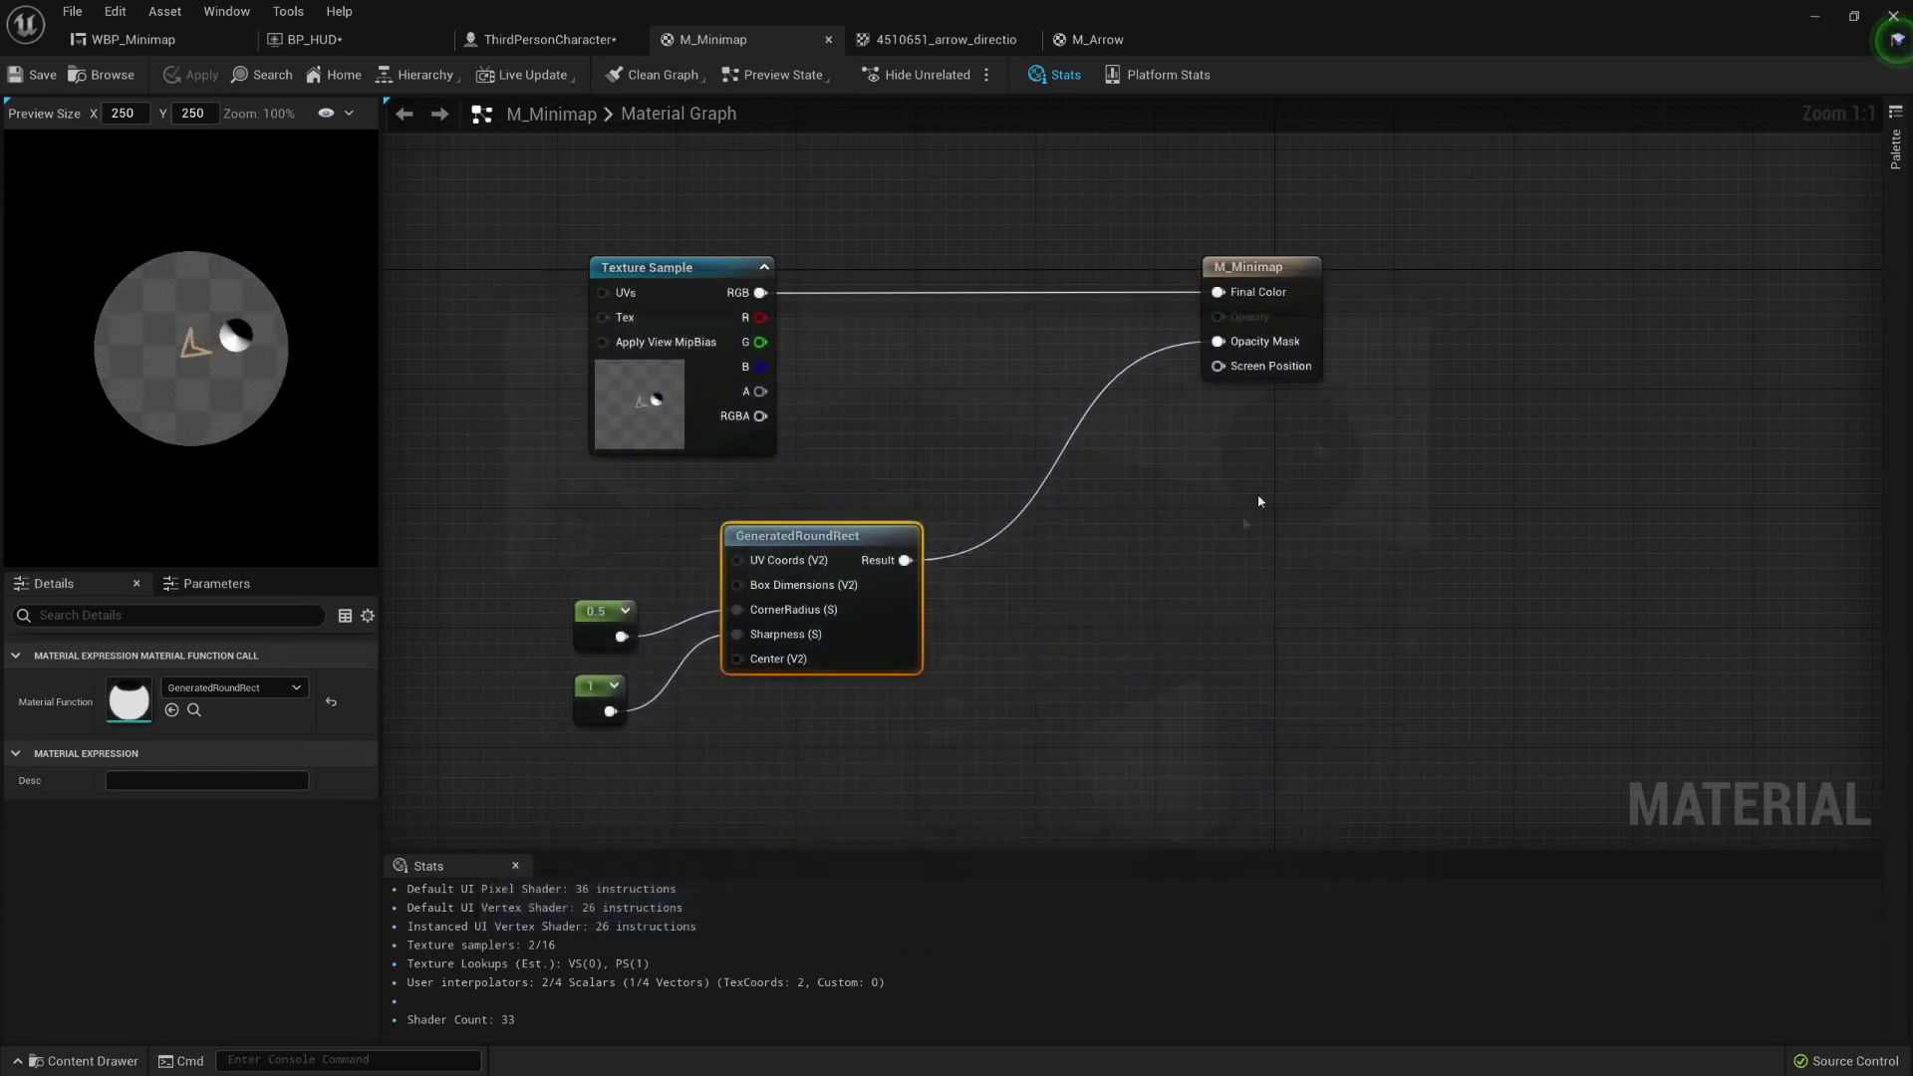
Step: Set M_Minimap's Blend Mode to Translucent, connect GeneratedRoundRect's Result to Opacity, and save the material
{"action": "right_click_drag", "start_coordinate": [996, 276], "coordinate": [943, 380]}
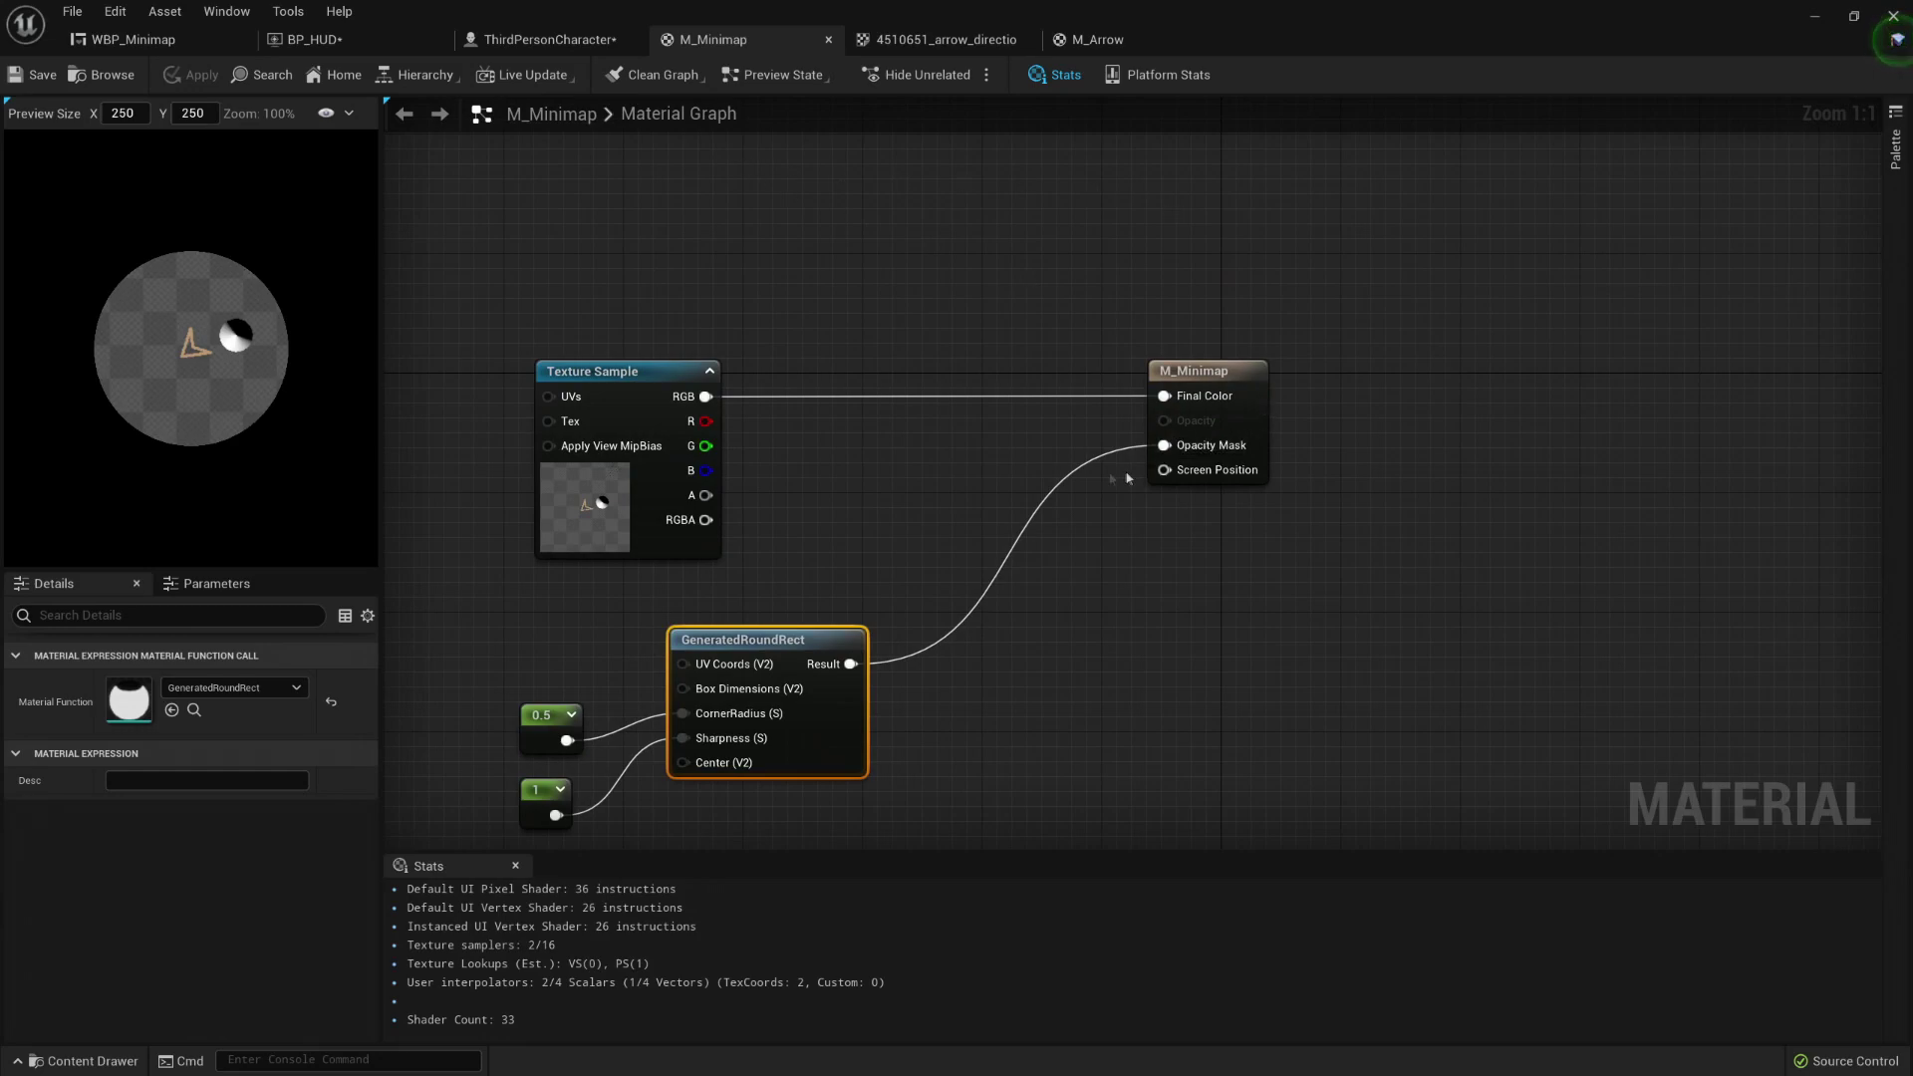
{"action": "left_click", "coordinate": [1182, 399]}
{"action": "left_click", "coordinate": [163, 710]}
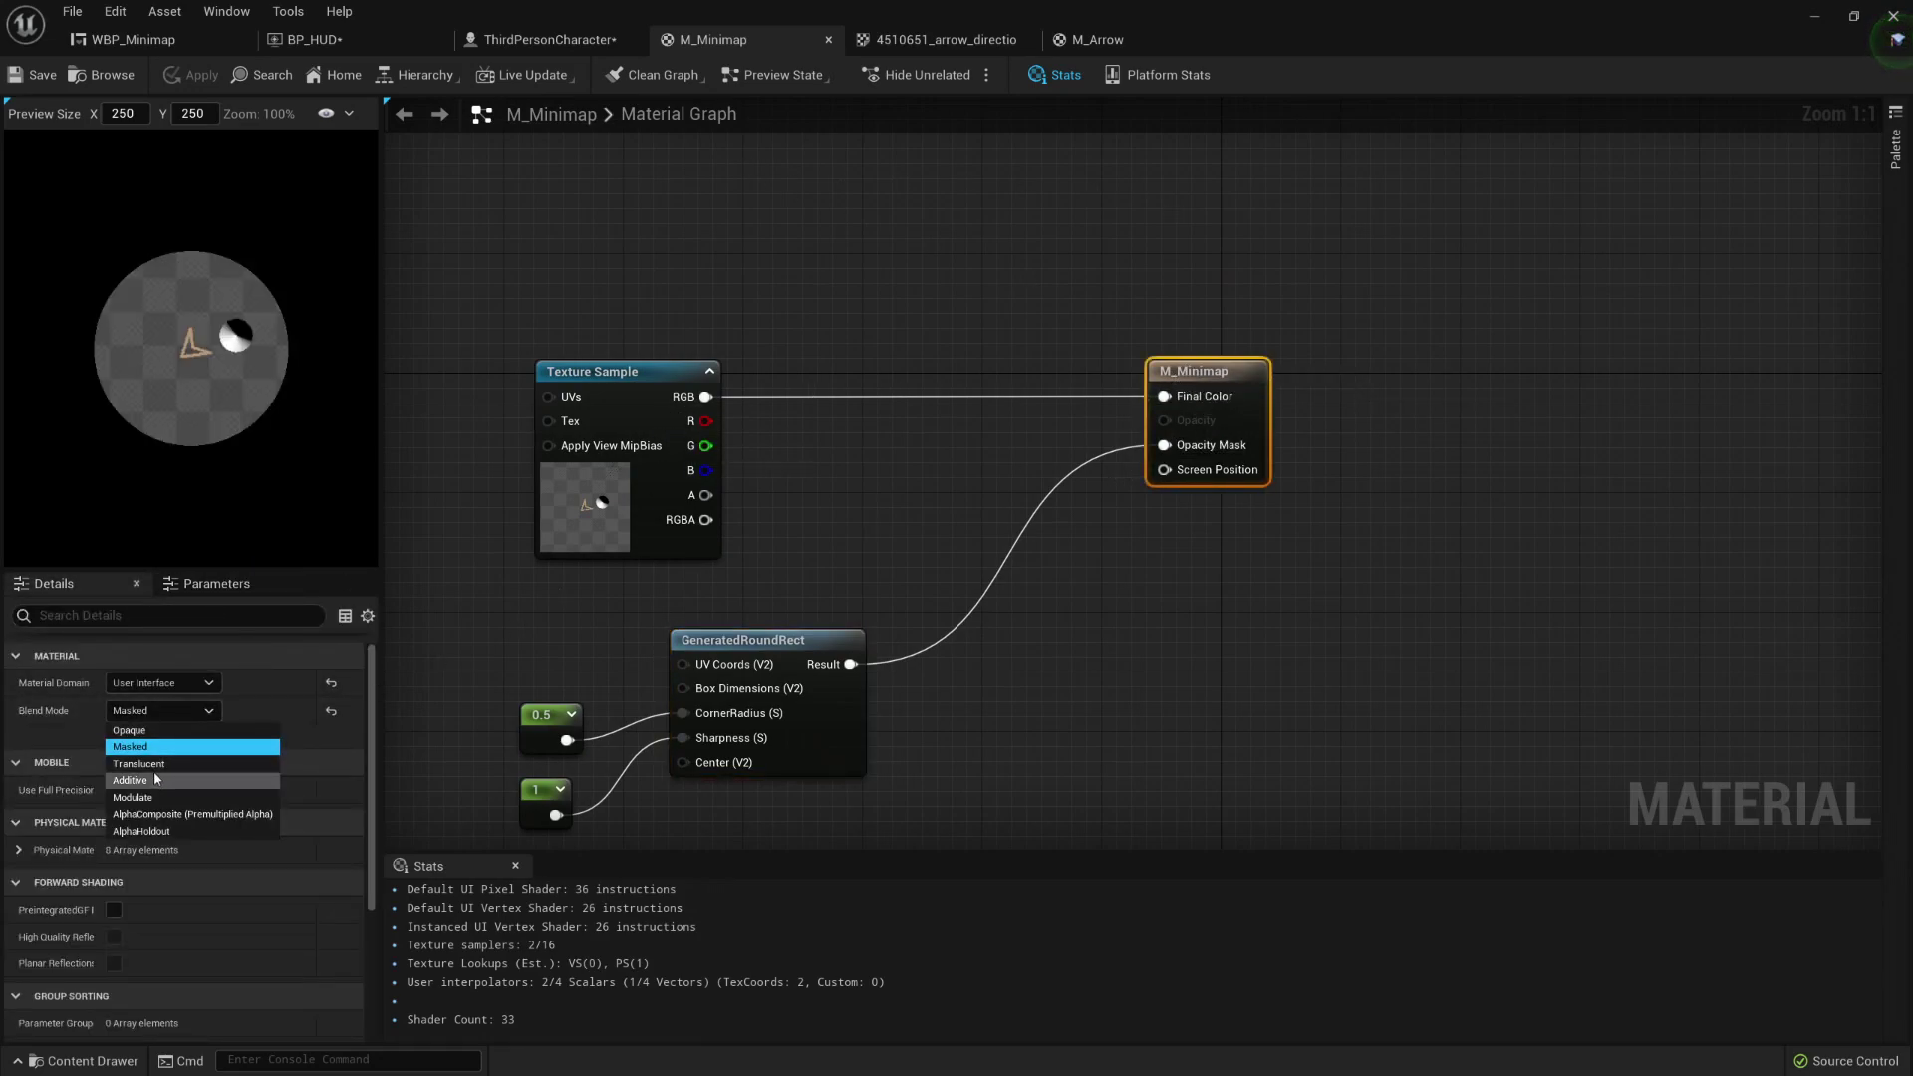
{"action": "left_click", "coordinate": [154, 769]}
{"action": "left_click_drag", "start_coordinate": [851, 663], "coordinate": [1164, 421]}
{"action": "left_click", "coordinate": [33, 76]}
Step: Play-test the translucent minimap, running the character forward to check how its edges fade
{"action": "key", "text": "alt+p"}
{"action": "key", "text": "w"}
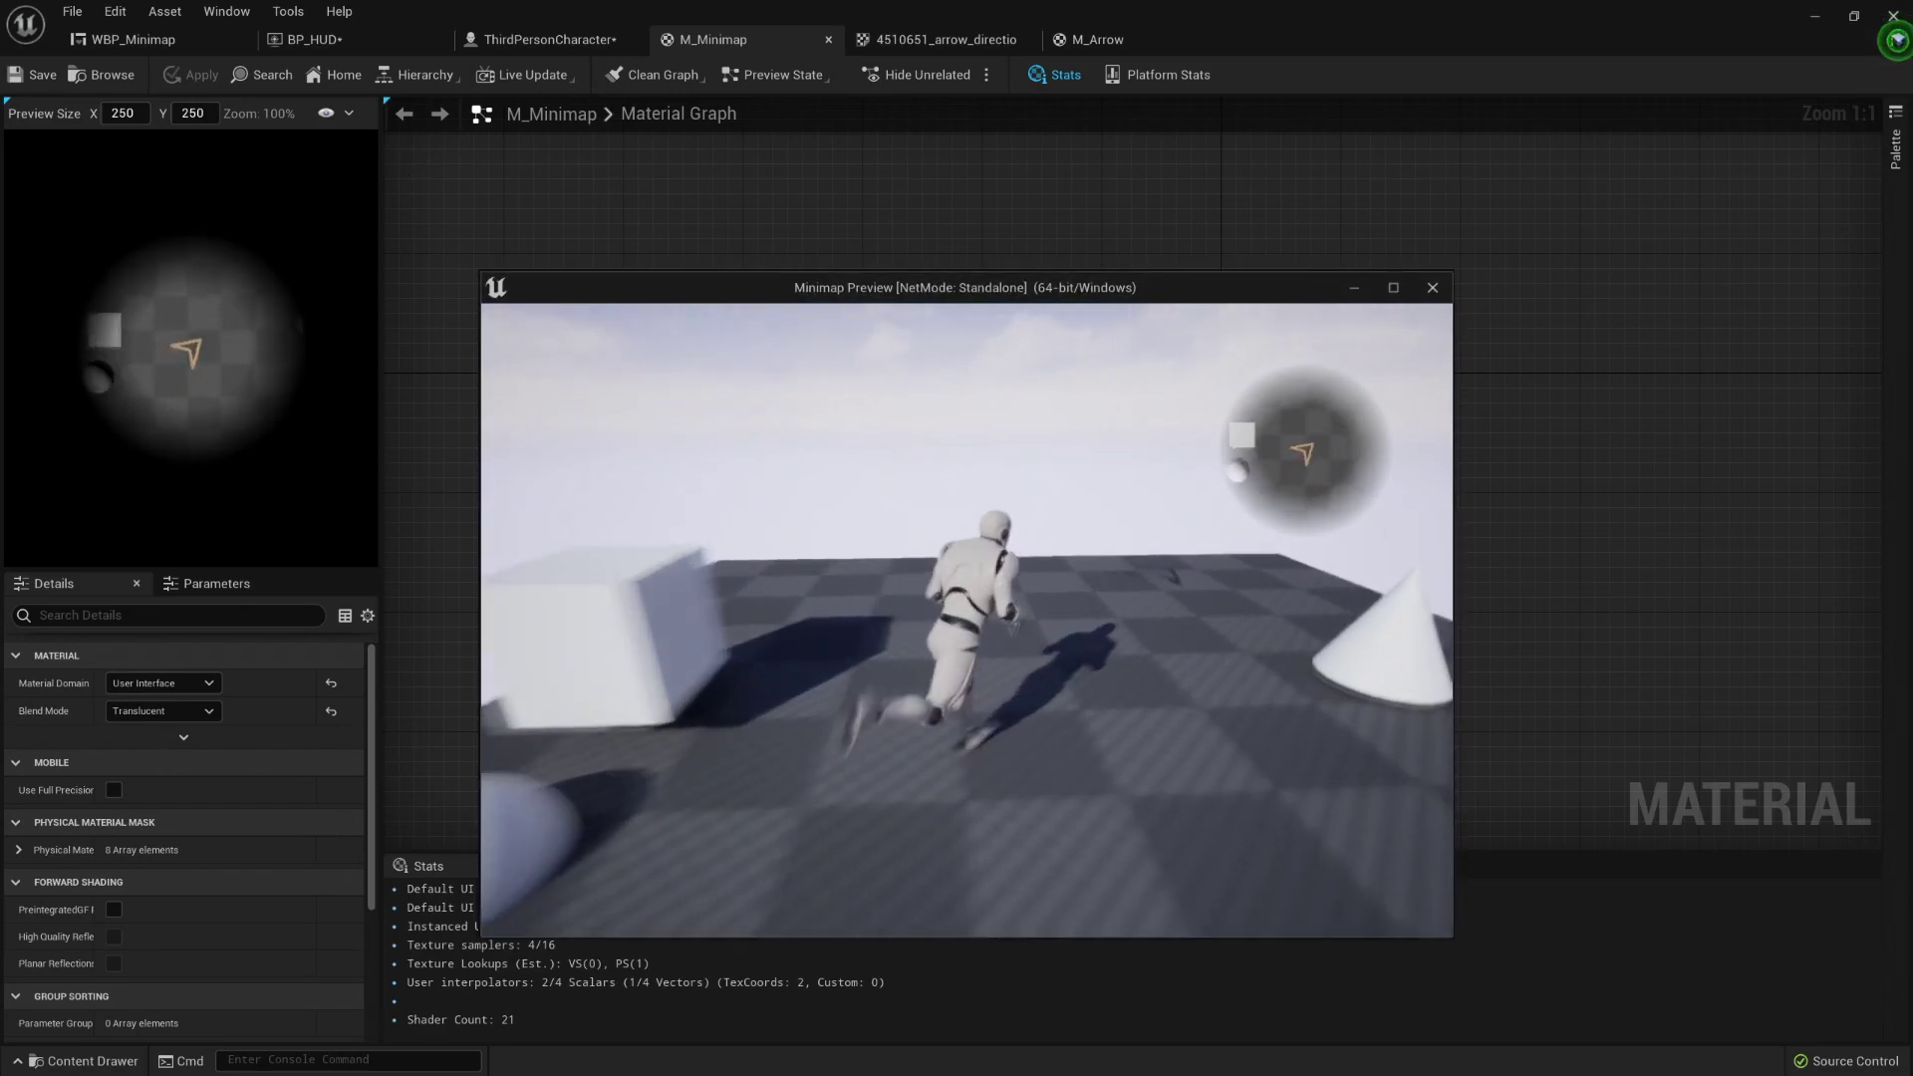
{"action": "key", "text": "Escape"}
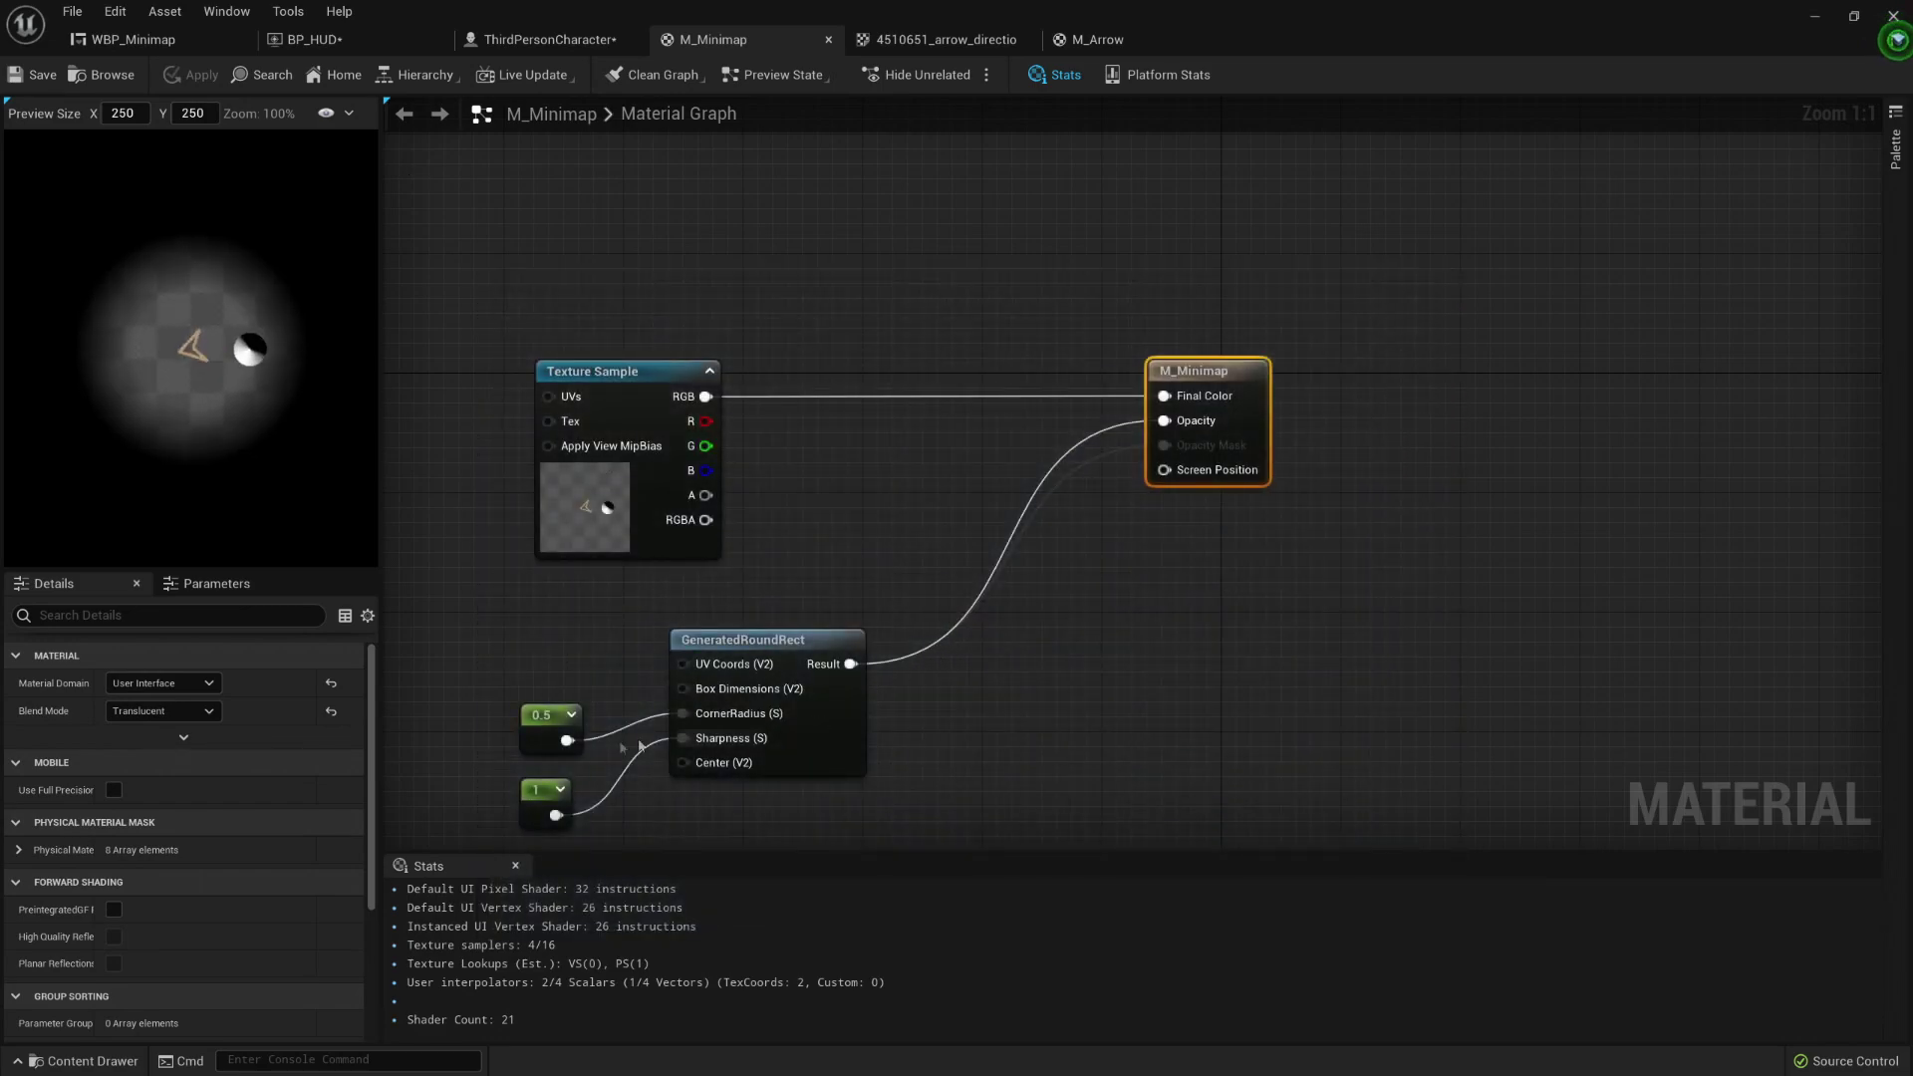
Step: Raise the constant feeding GeneratedRoundRect's Sharpness to about 5.854 and save the material
{"action": "left_click", "coordinate": [544, 806]}
{"action": "left_click_drag", "start_coordinate": [167, 682], "coordinate": [189, 681]}
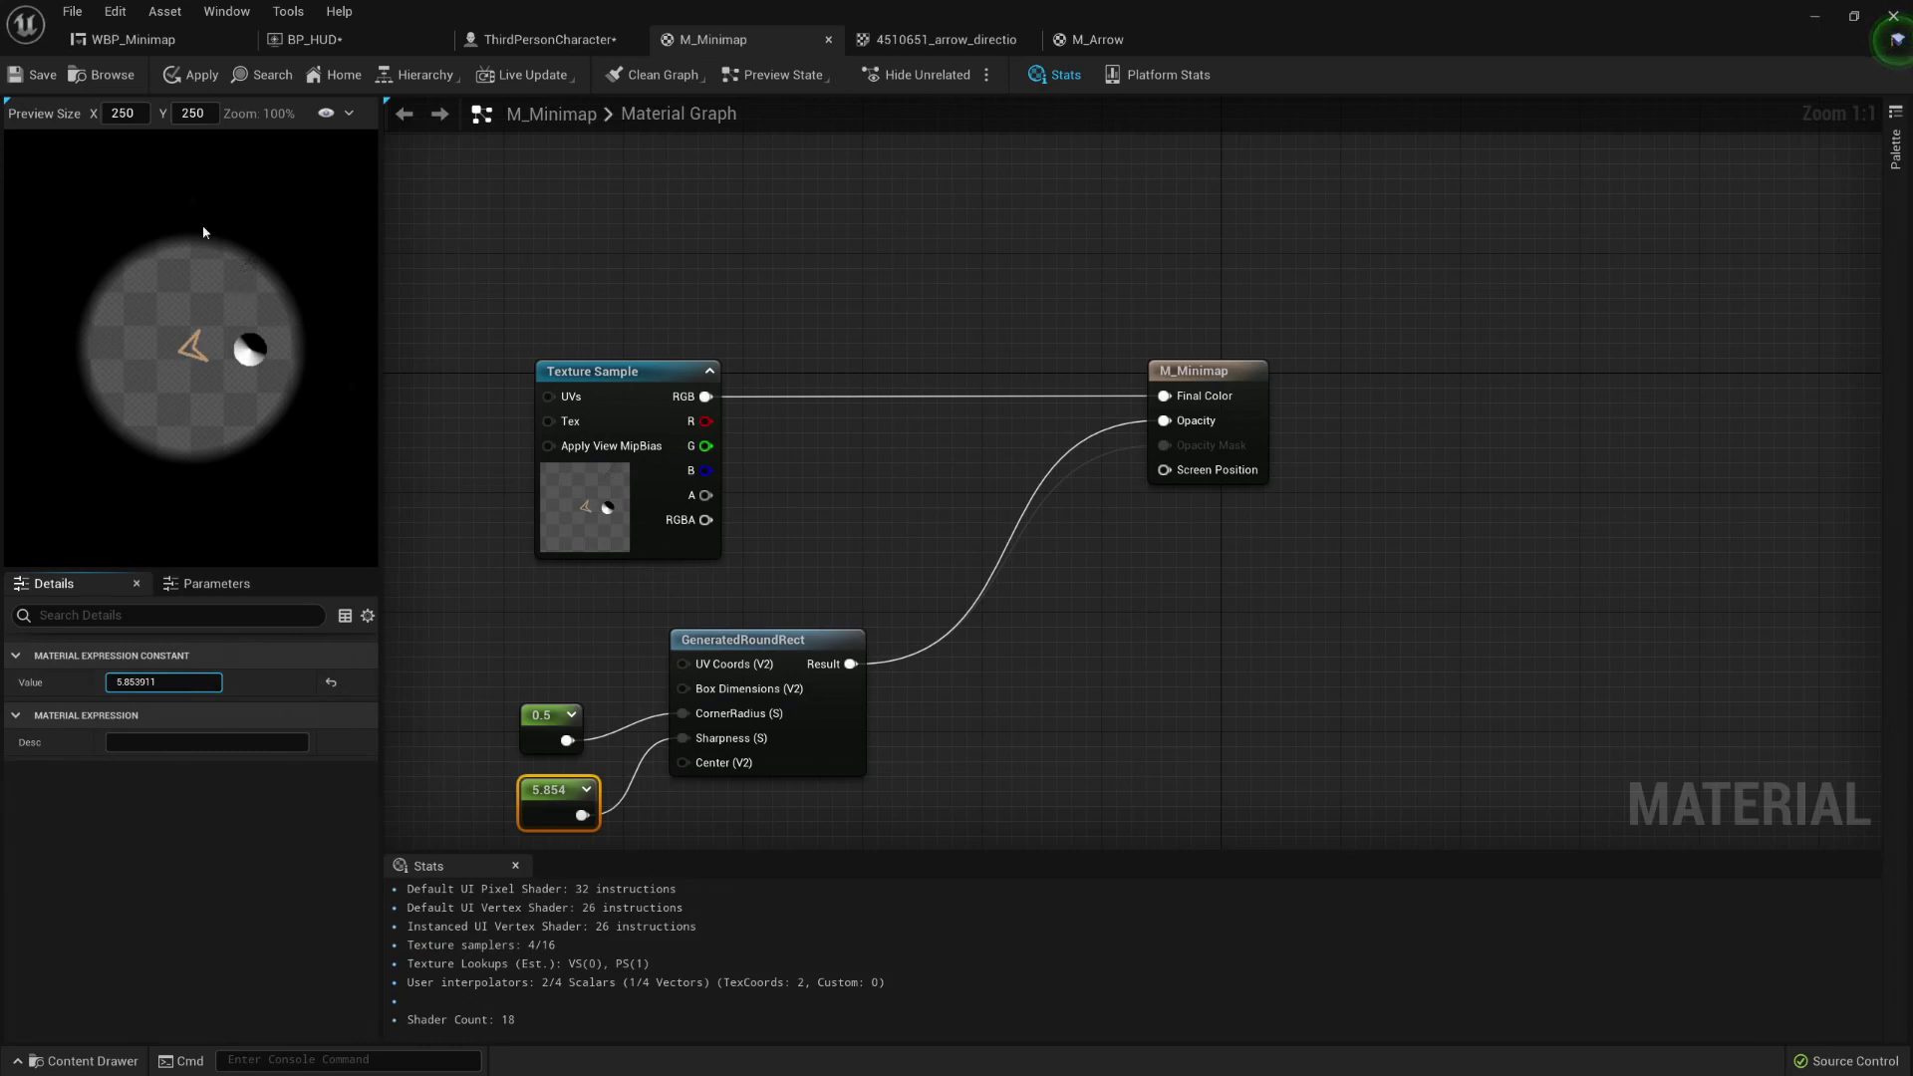
{"action": "left_click", "coordinate": [27, 84]}
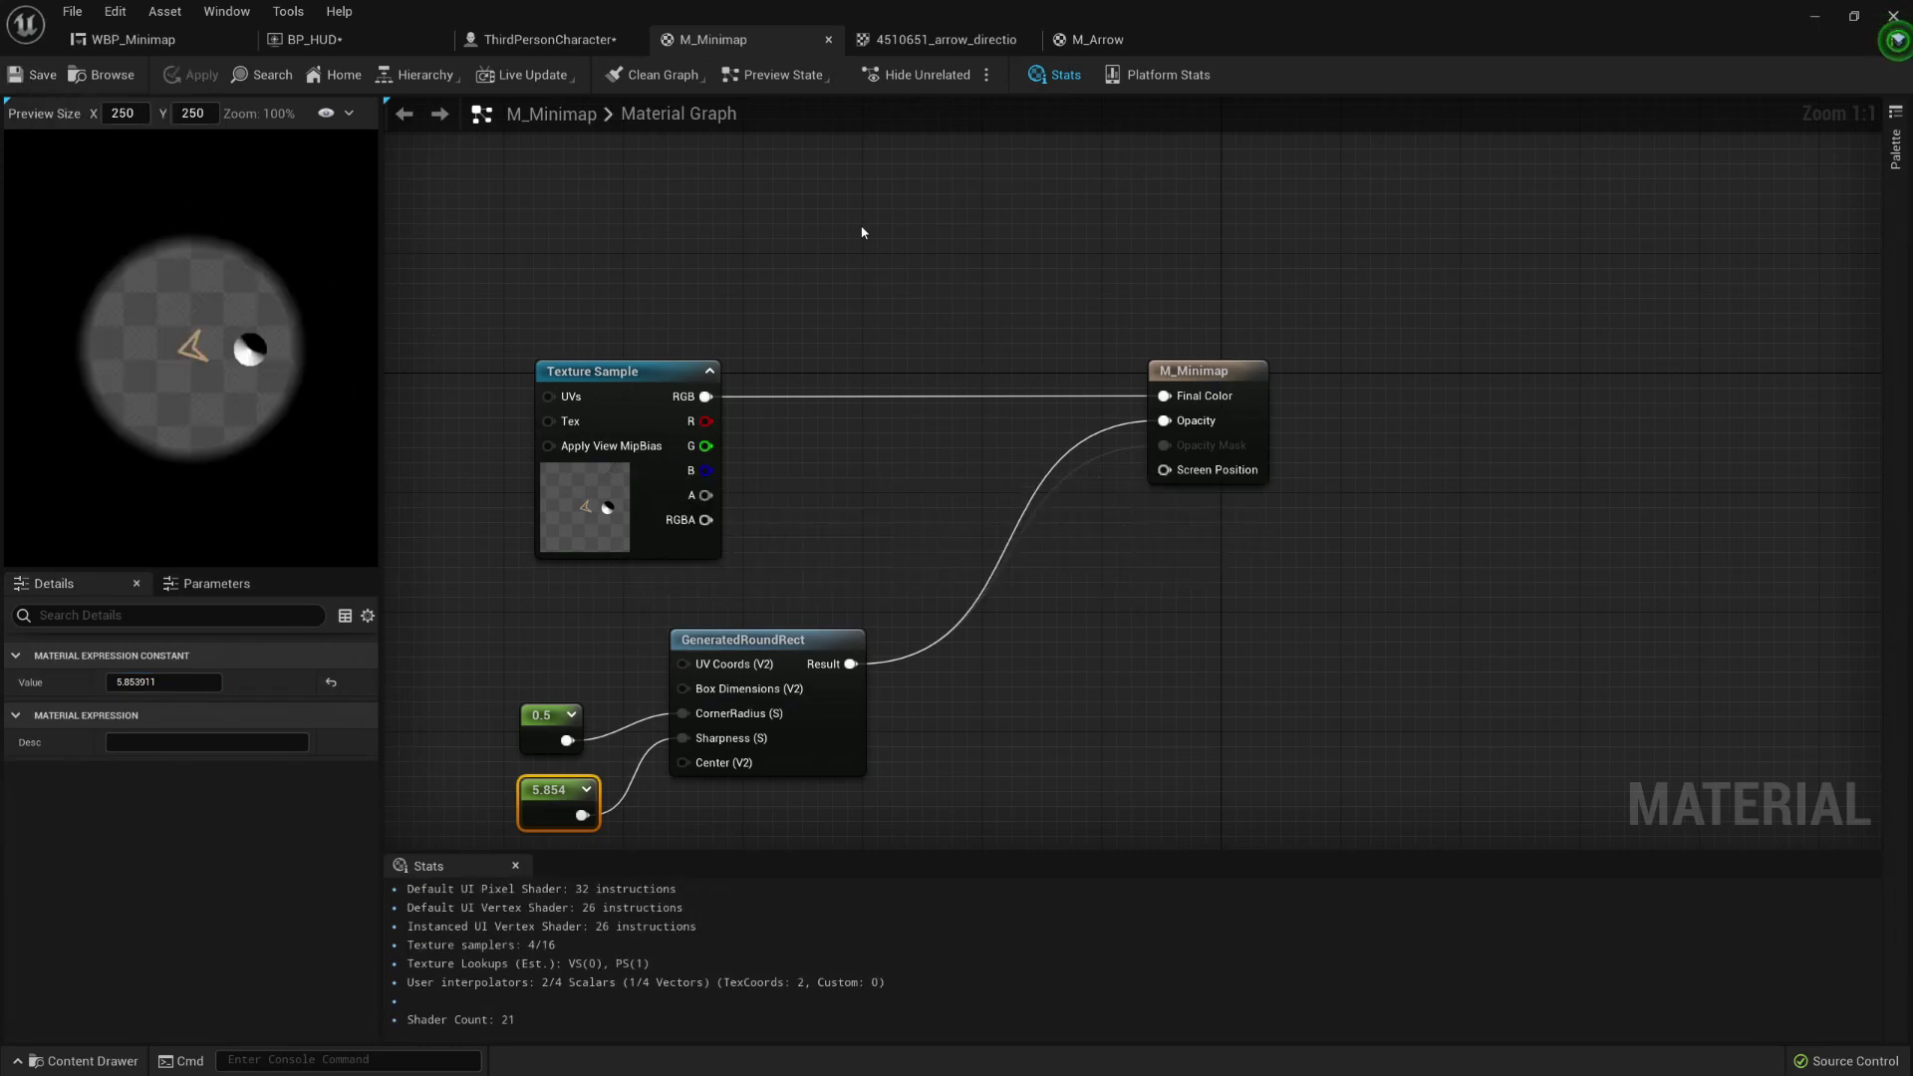
Step: Play-test the sharper minimap, running the character in all directions and looking around to check the soft edge and the arrow
{"action": "key", "text": "alt+p"}
{"action": "key", "text": "a"}
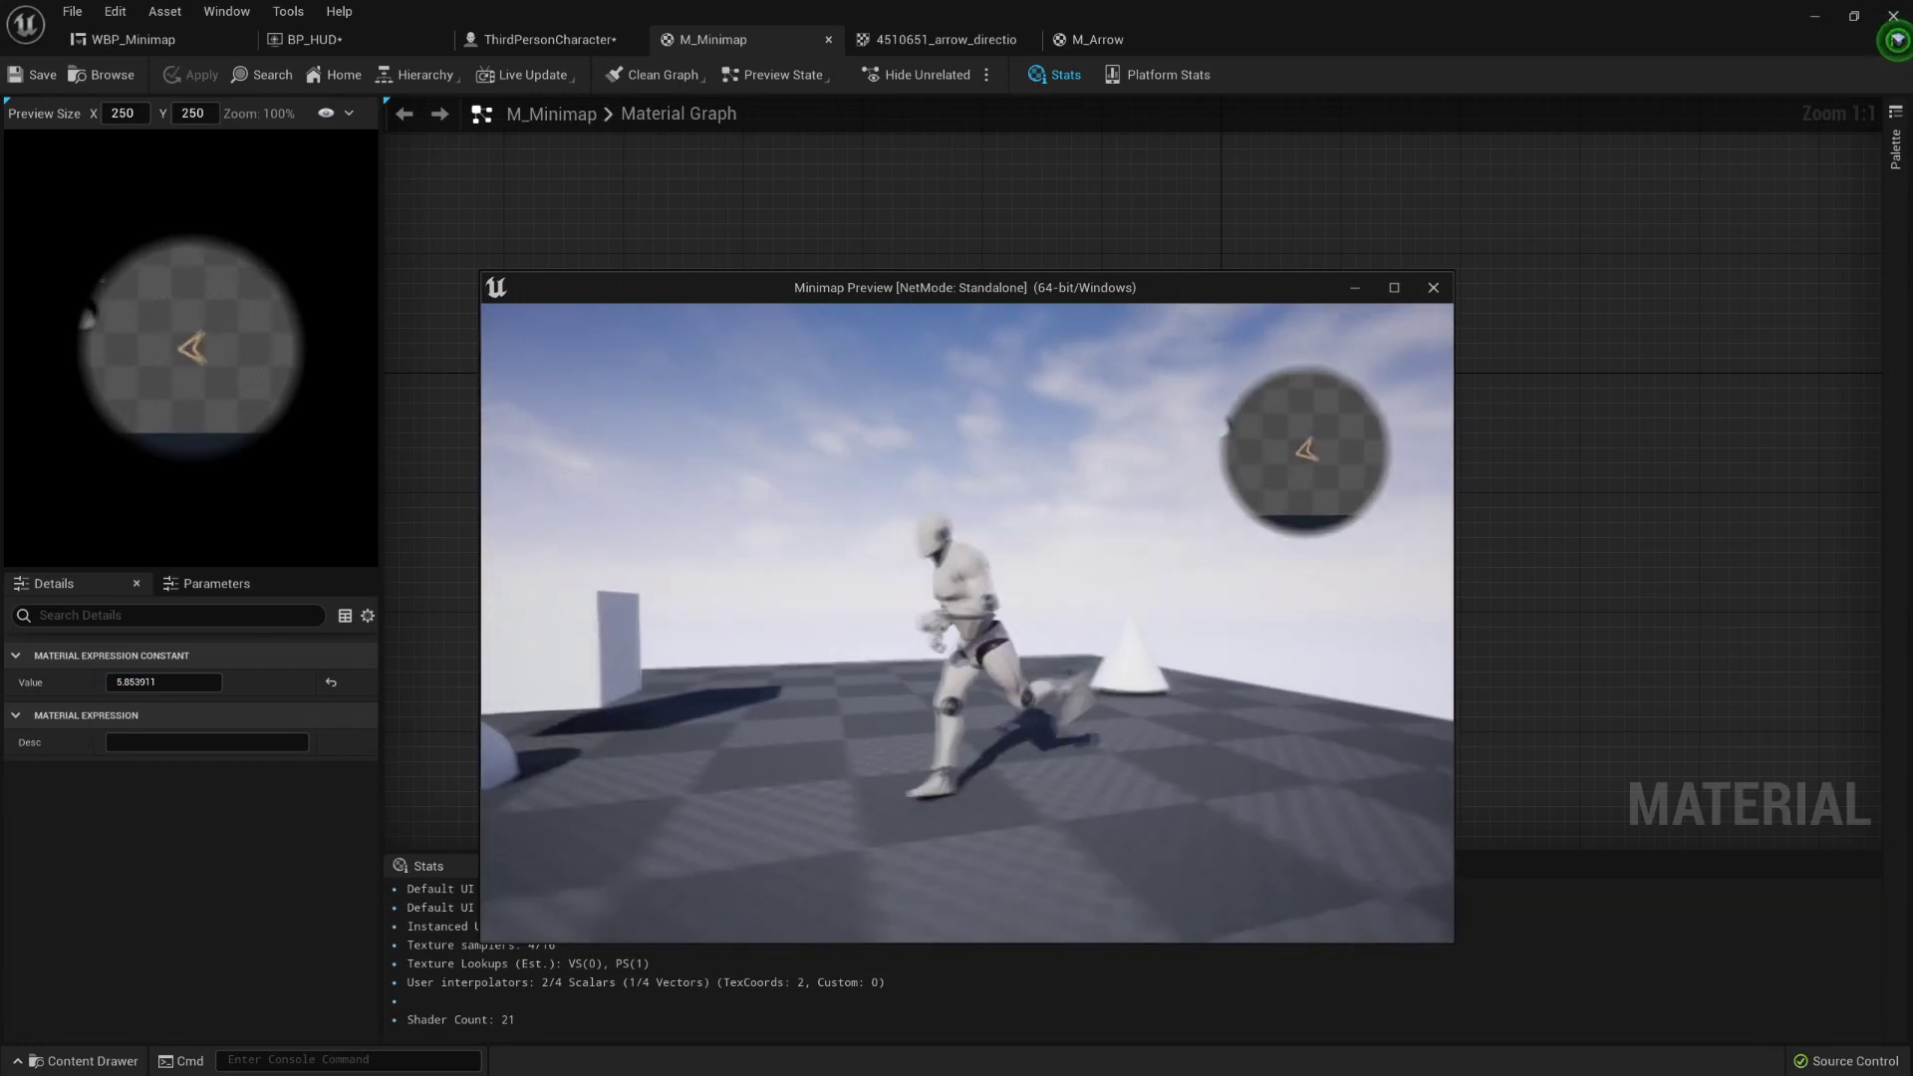
{"action": "key", "text": "w"}
{"action": "key", "text": "d"}
{"action": "key", "text": "s"}
{"action": "key", "text": "a"}
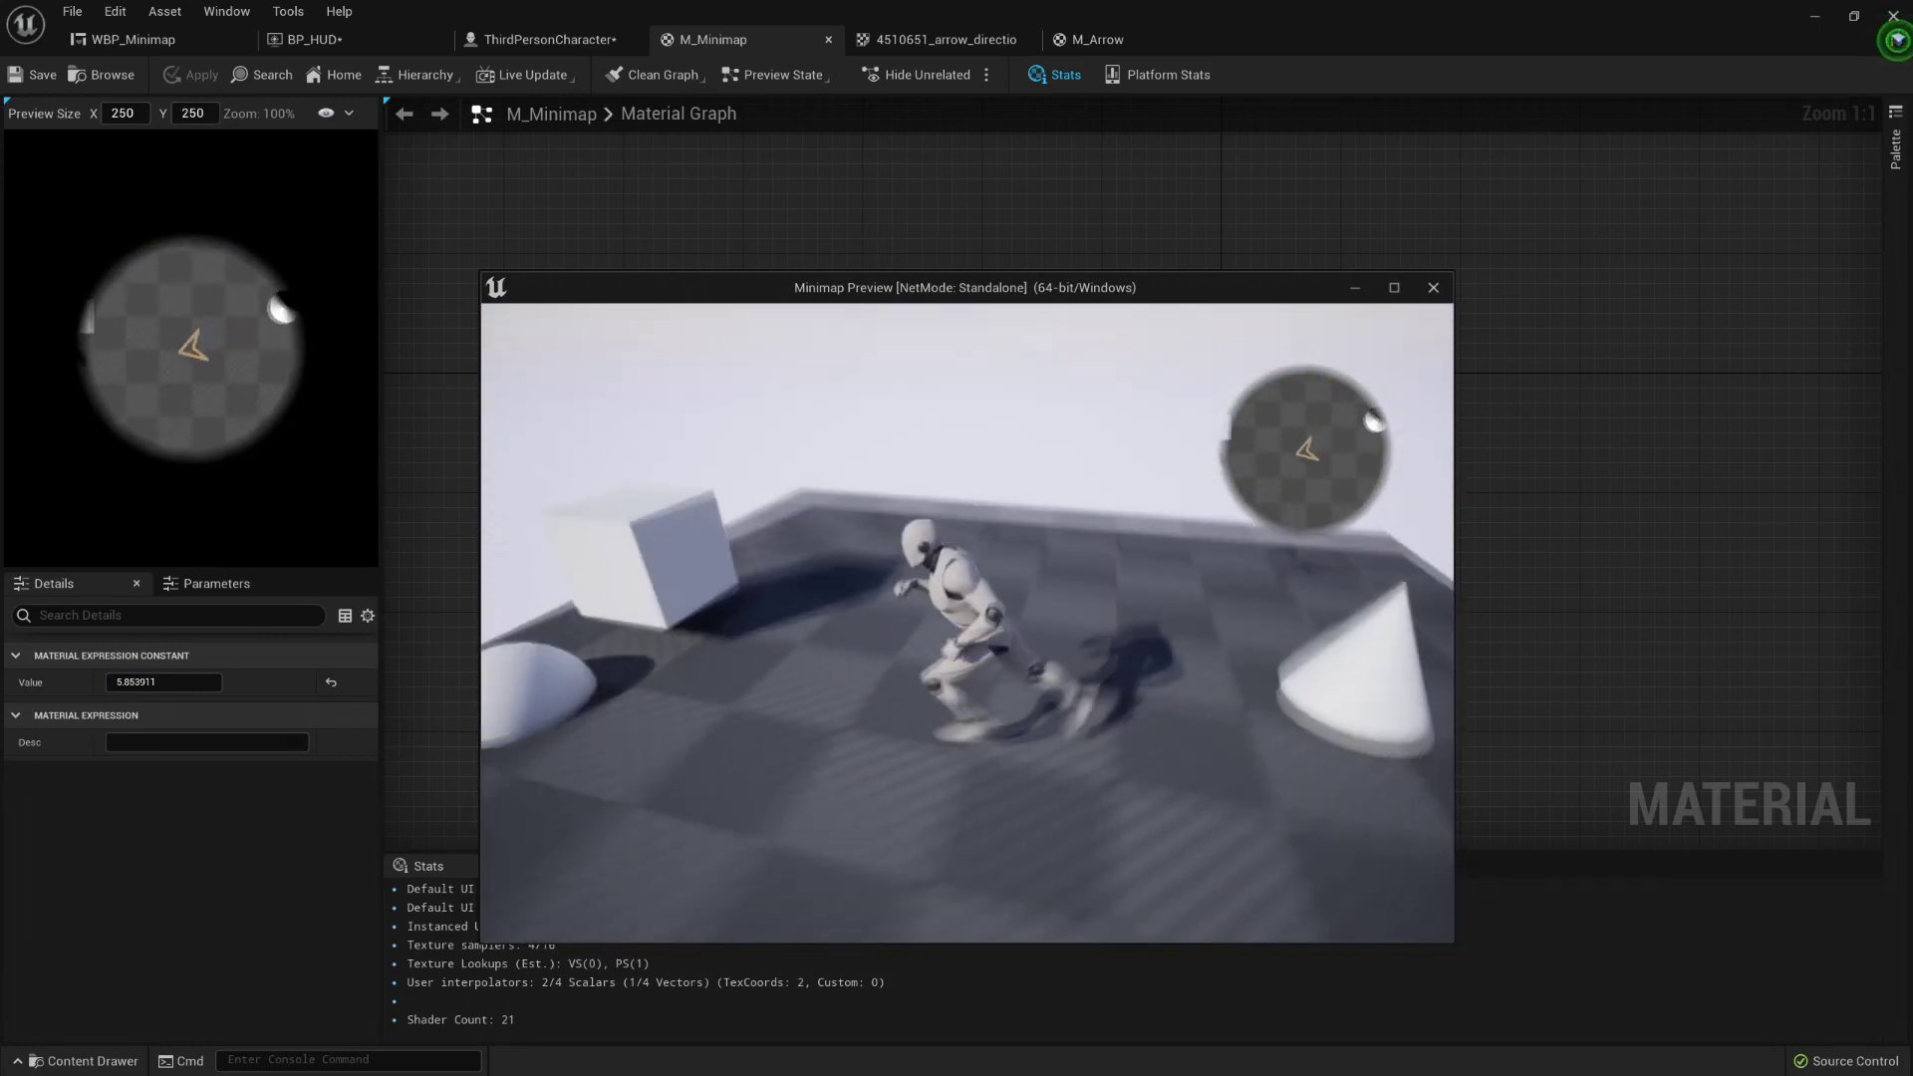
{"action": "key", "text": "d"}
{"action": "key", "text": "w"}
{"action": "key", "text": "s"}
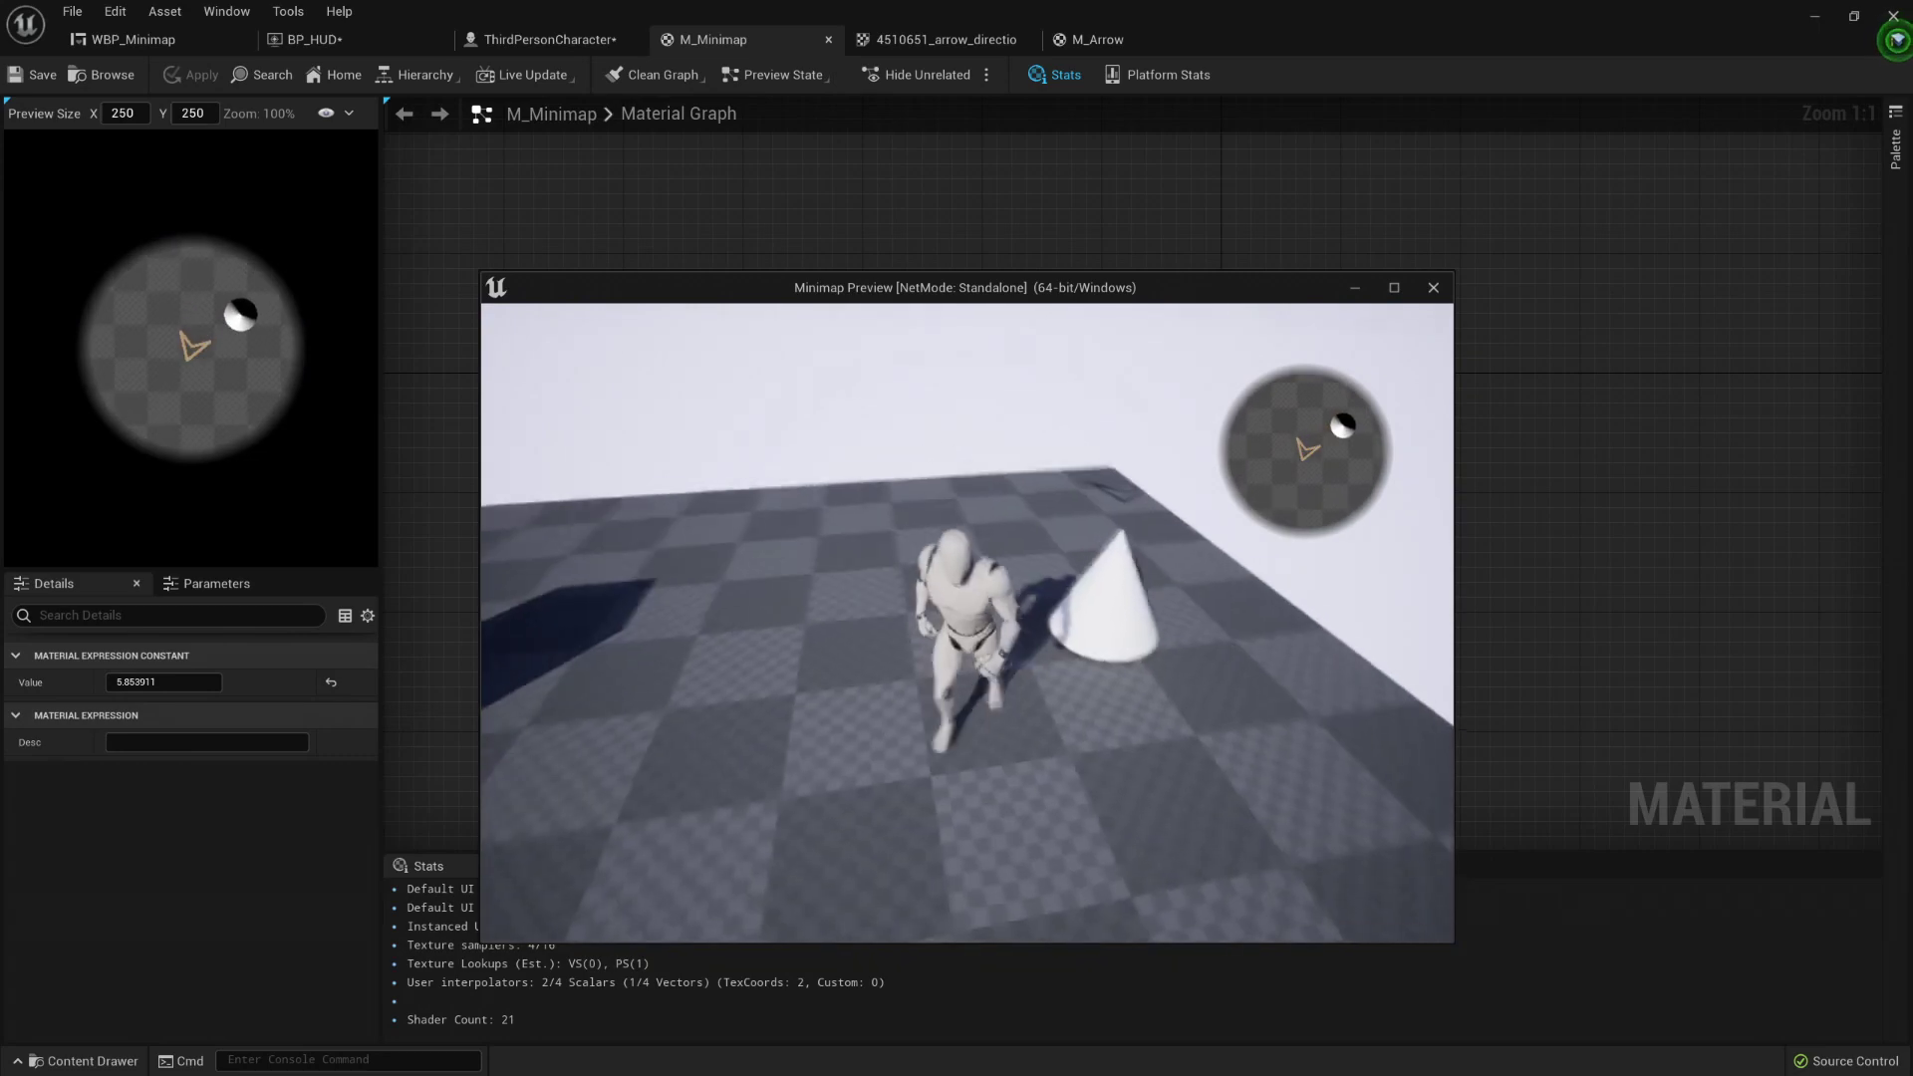
{"action": "key", "text": "a"}
{"action": "key", "text": "s"}
{"action": "key", "text": "a"}
{"action": "key", "text": "w"}
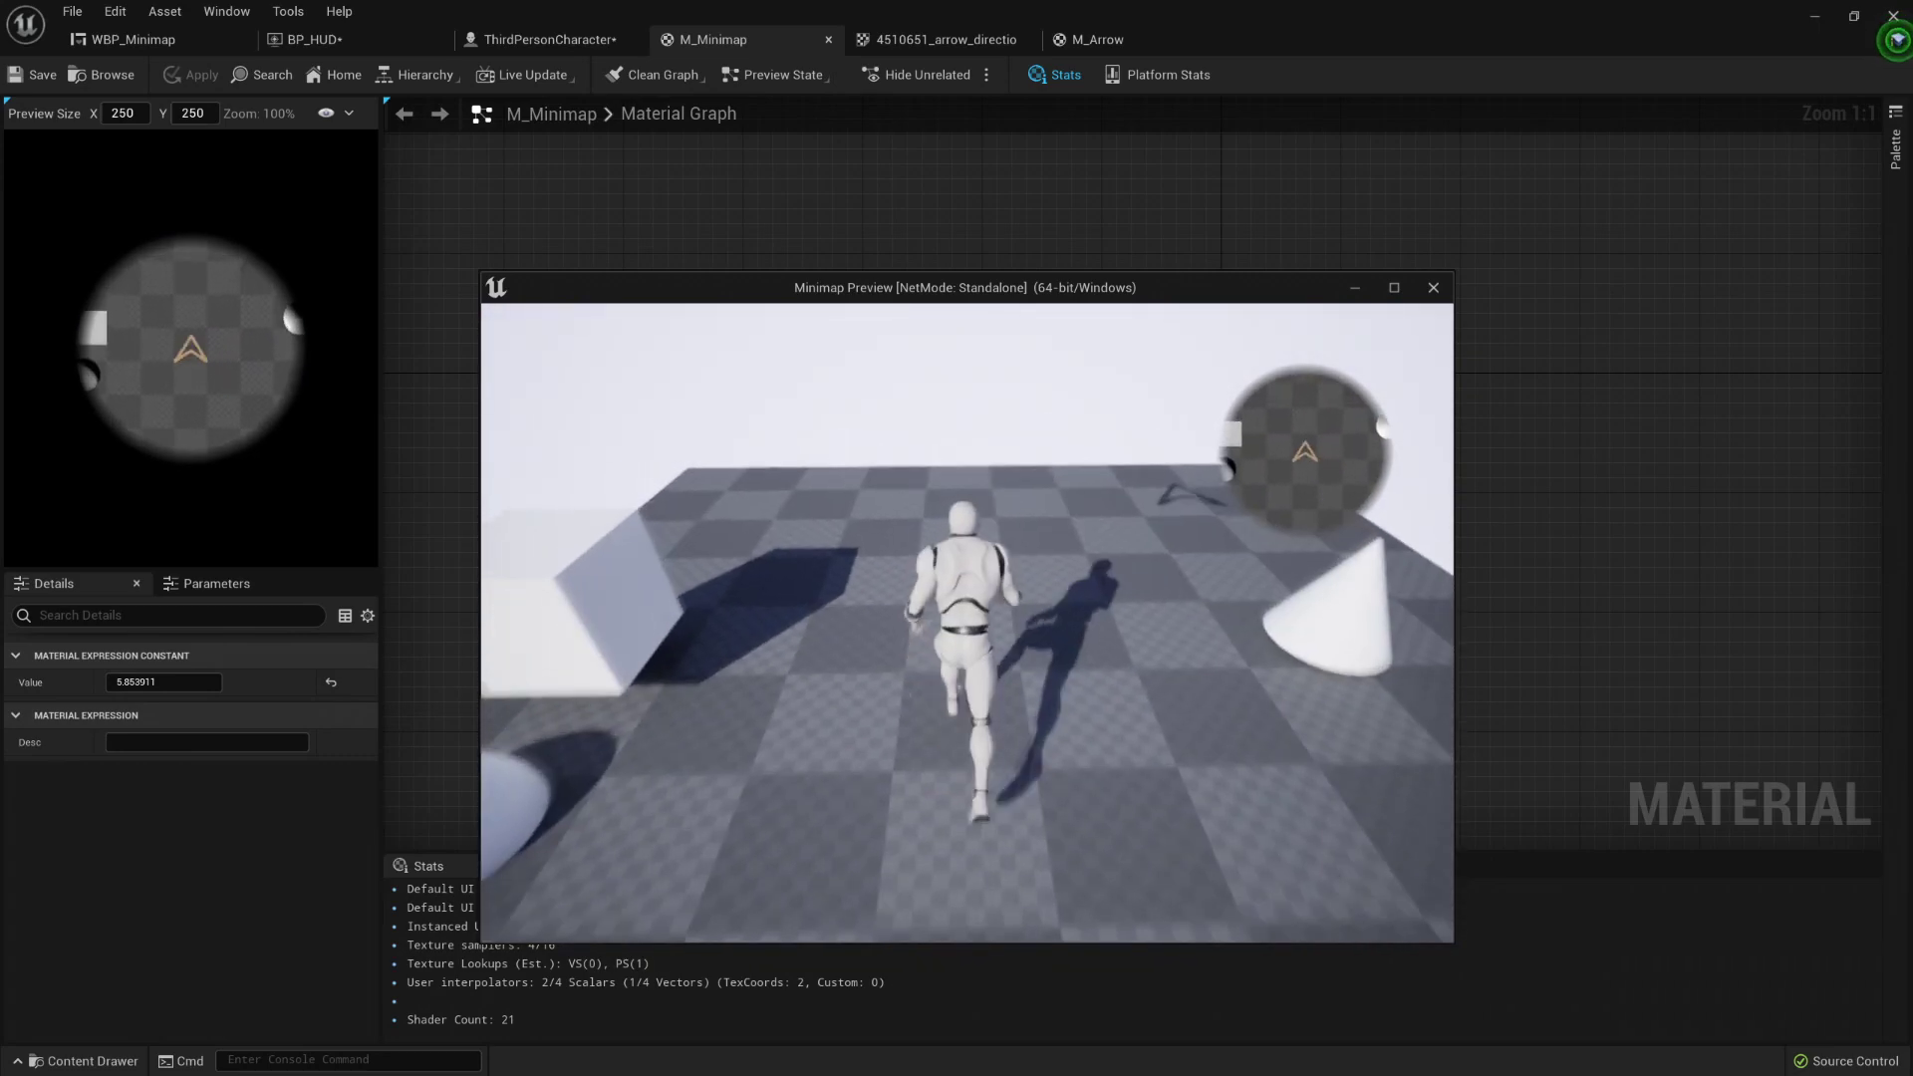
{"action": "key", "text": "a"}
{"action": "key", "text": "w"}
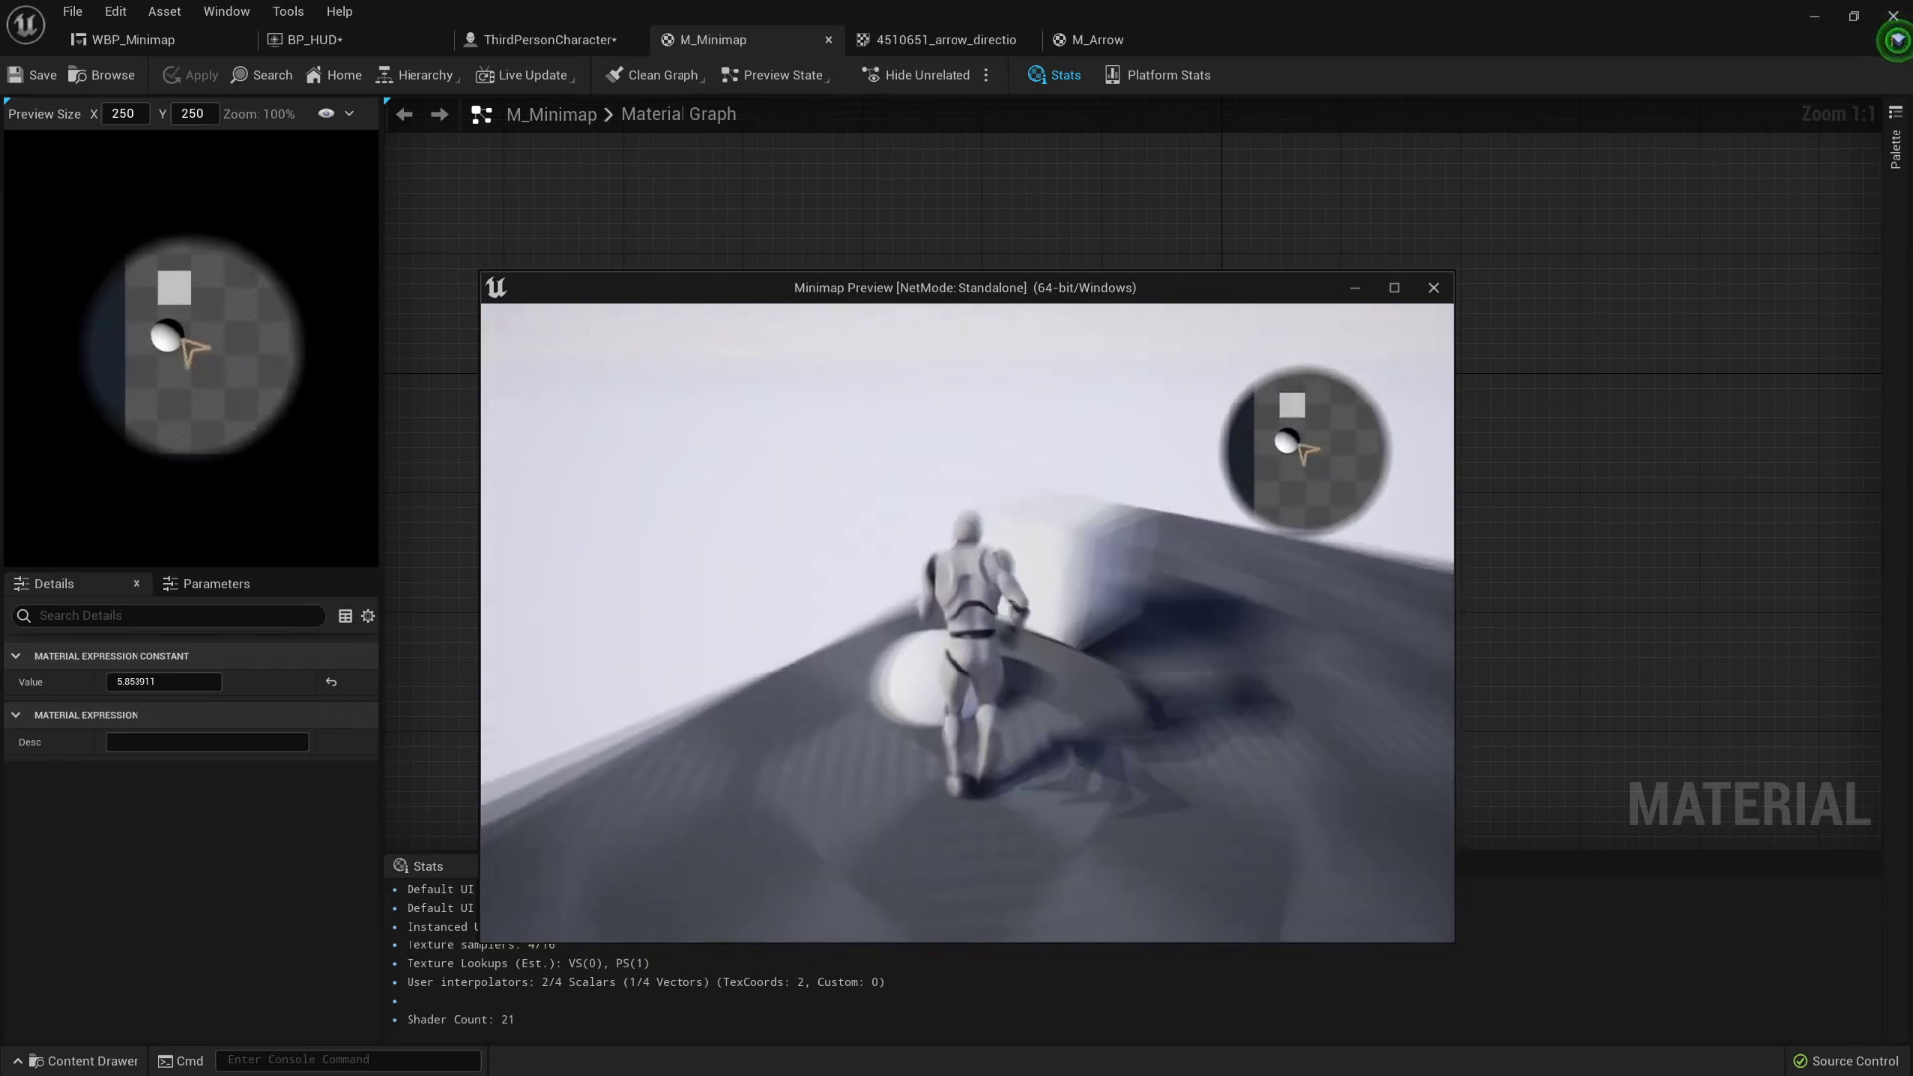
{"action": "key", "text": "d"}
{"action": "key", "text": "s"}
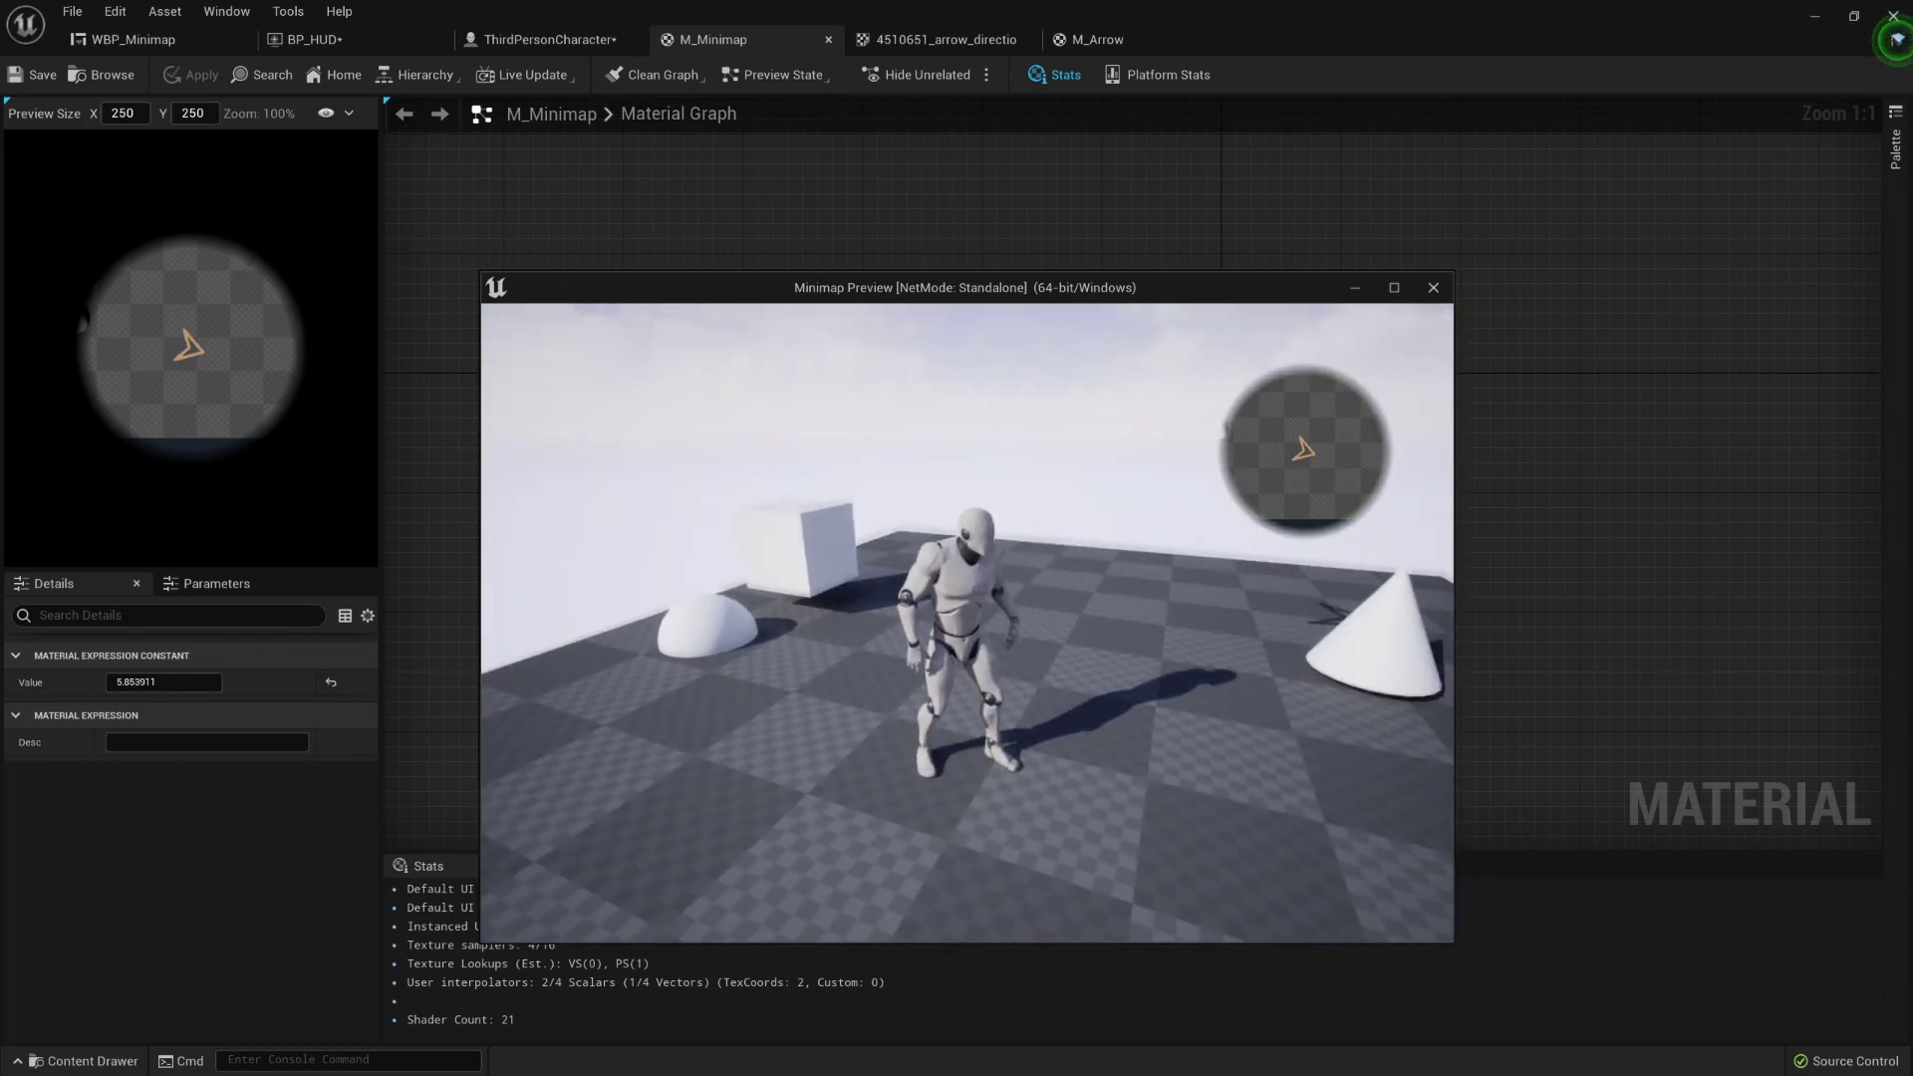
{"action": "key", "text": "a"}
{"action": "key", "text": "w"}
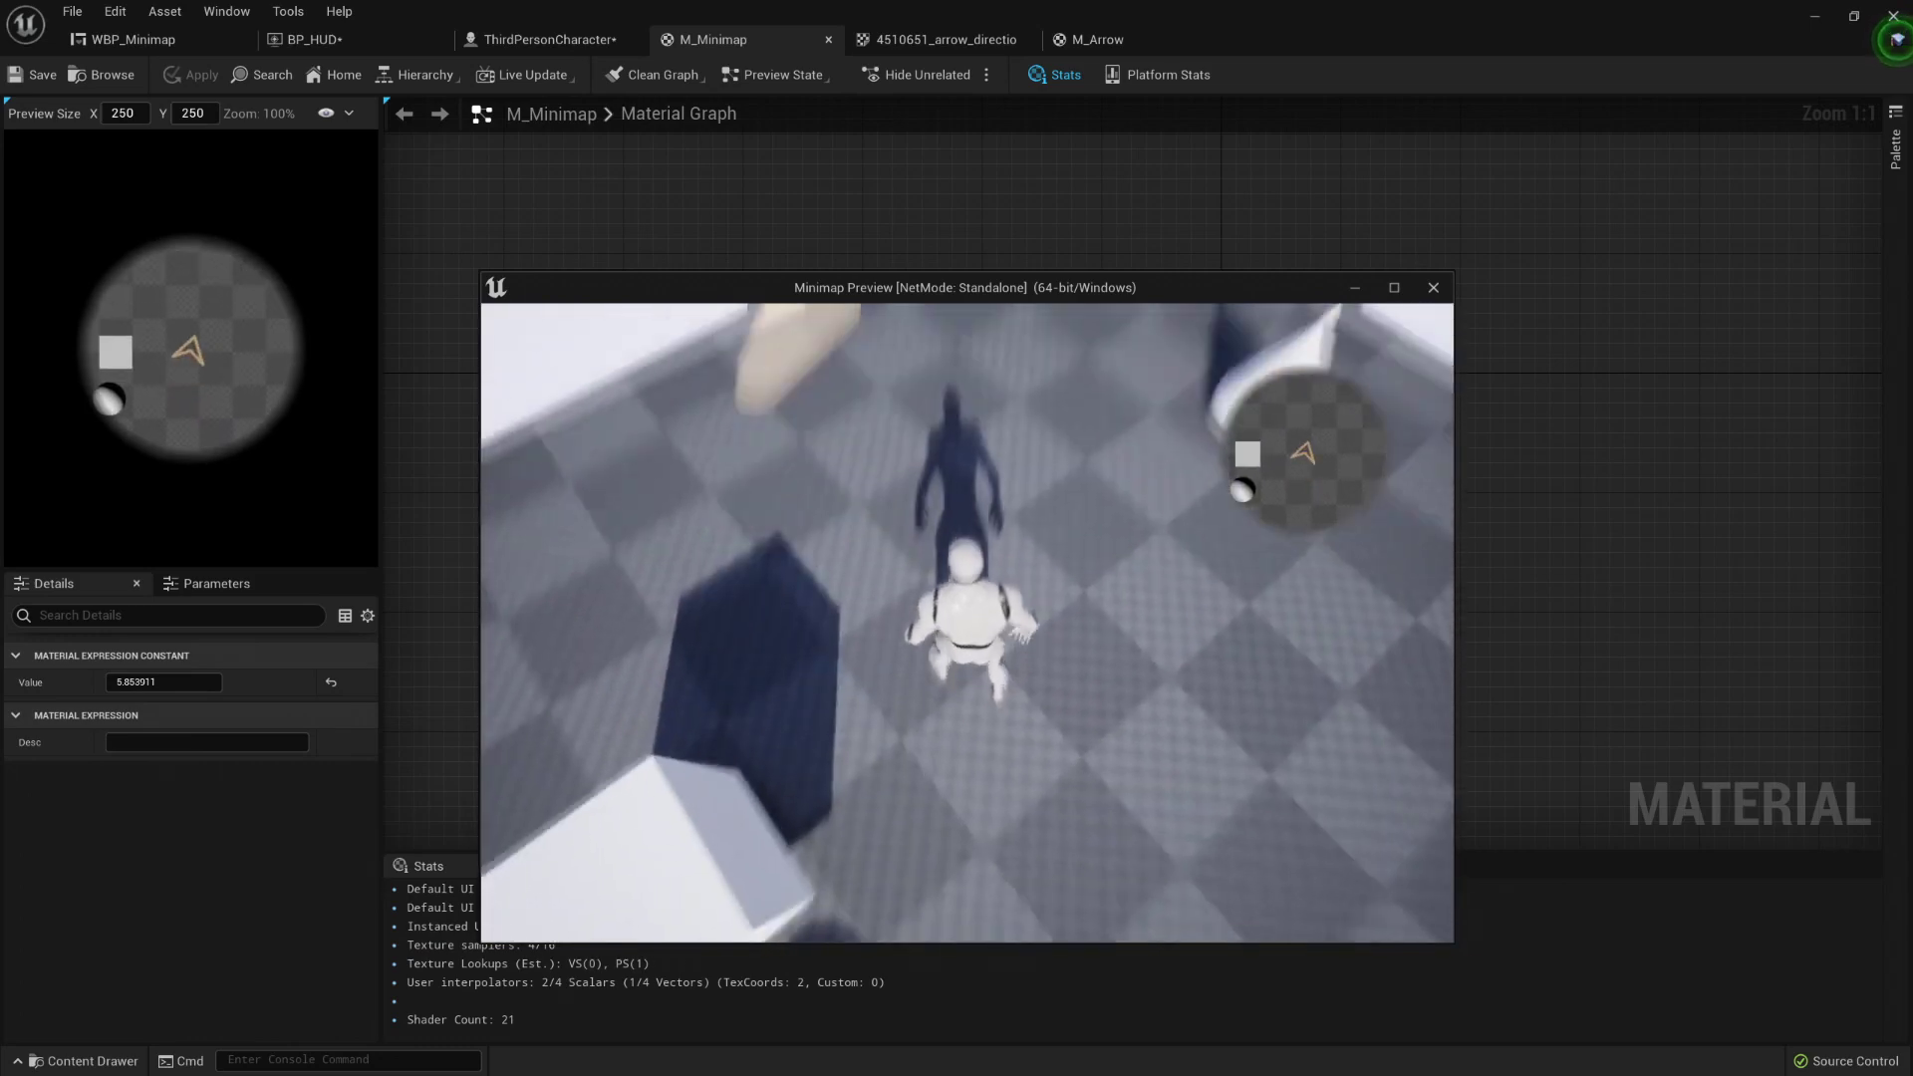
{"action": "key", "text": "w"}
{"action": "key", "text": "s"}
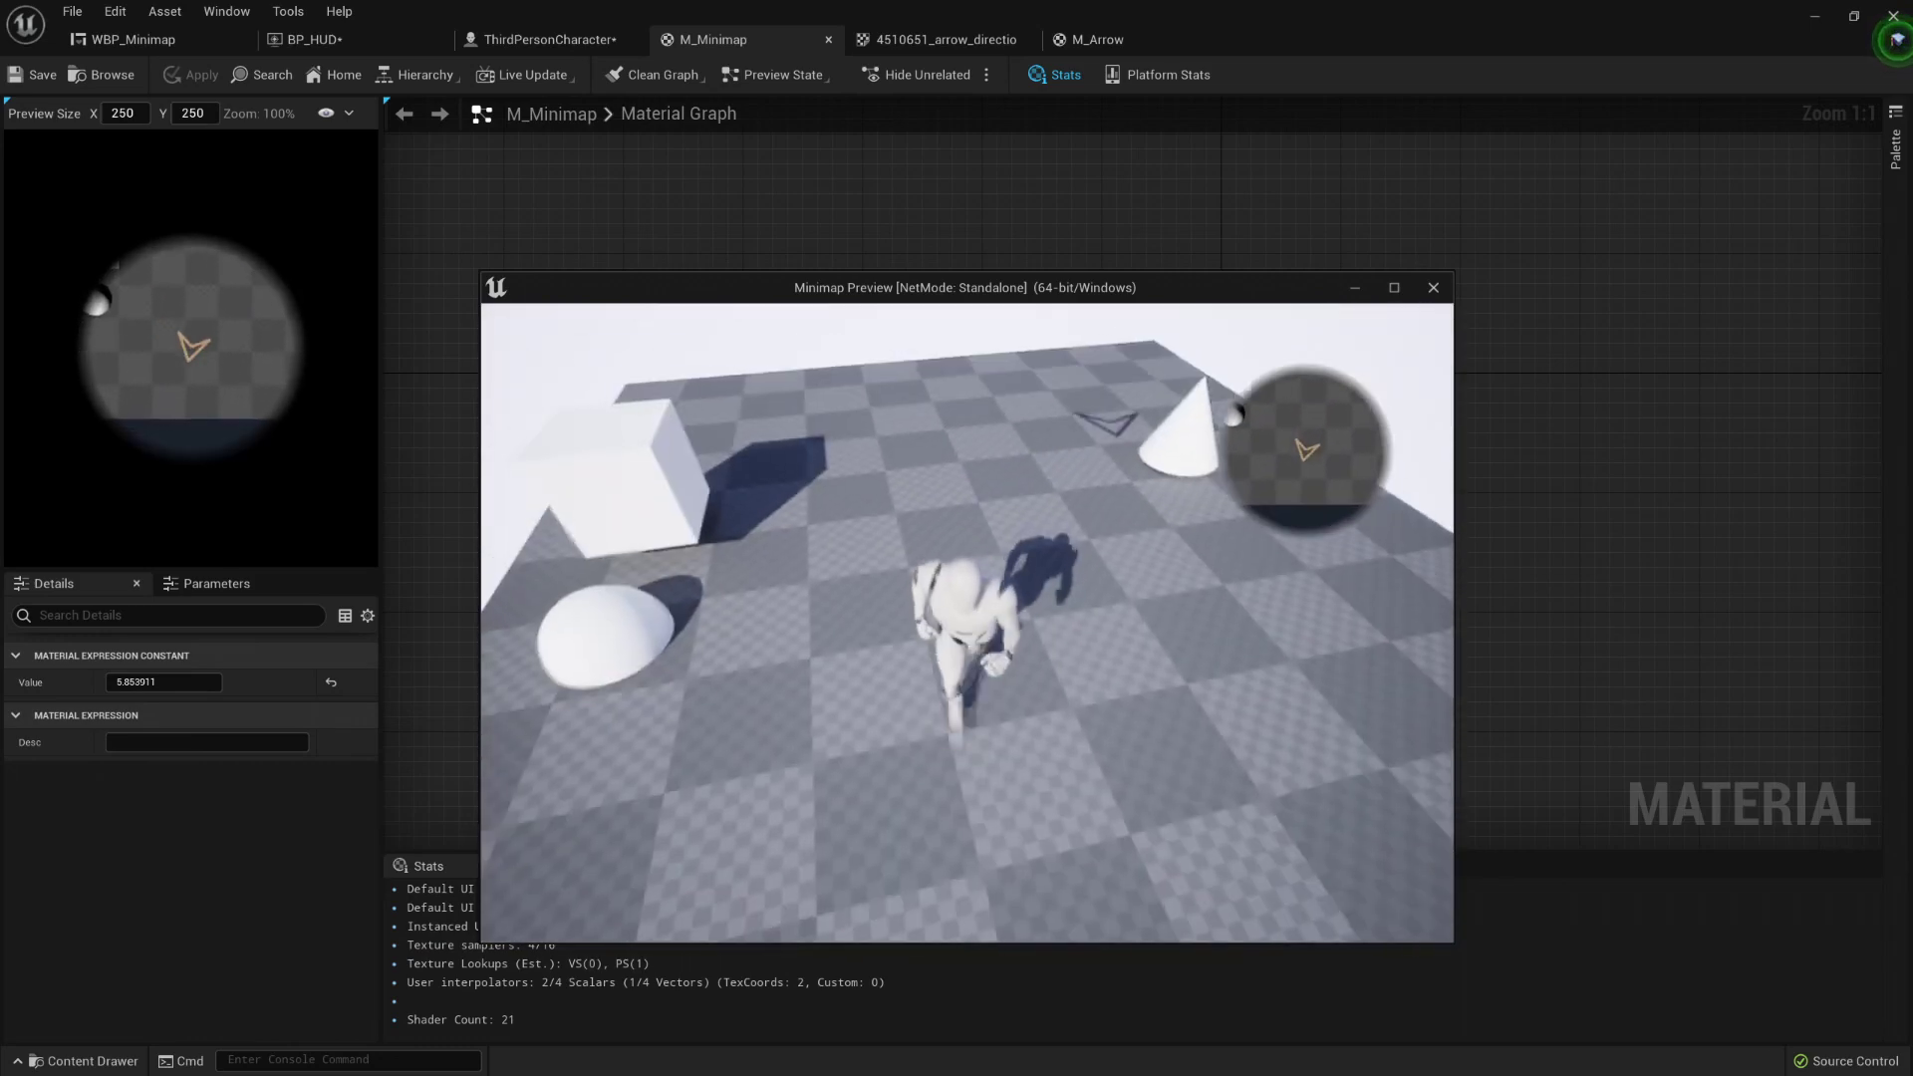
{"action": "key", "text": "w"}
{"action": "key", "text": "Escape"}
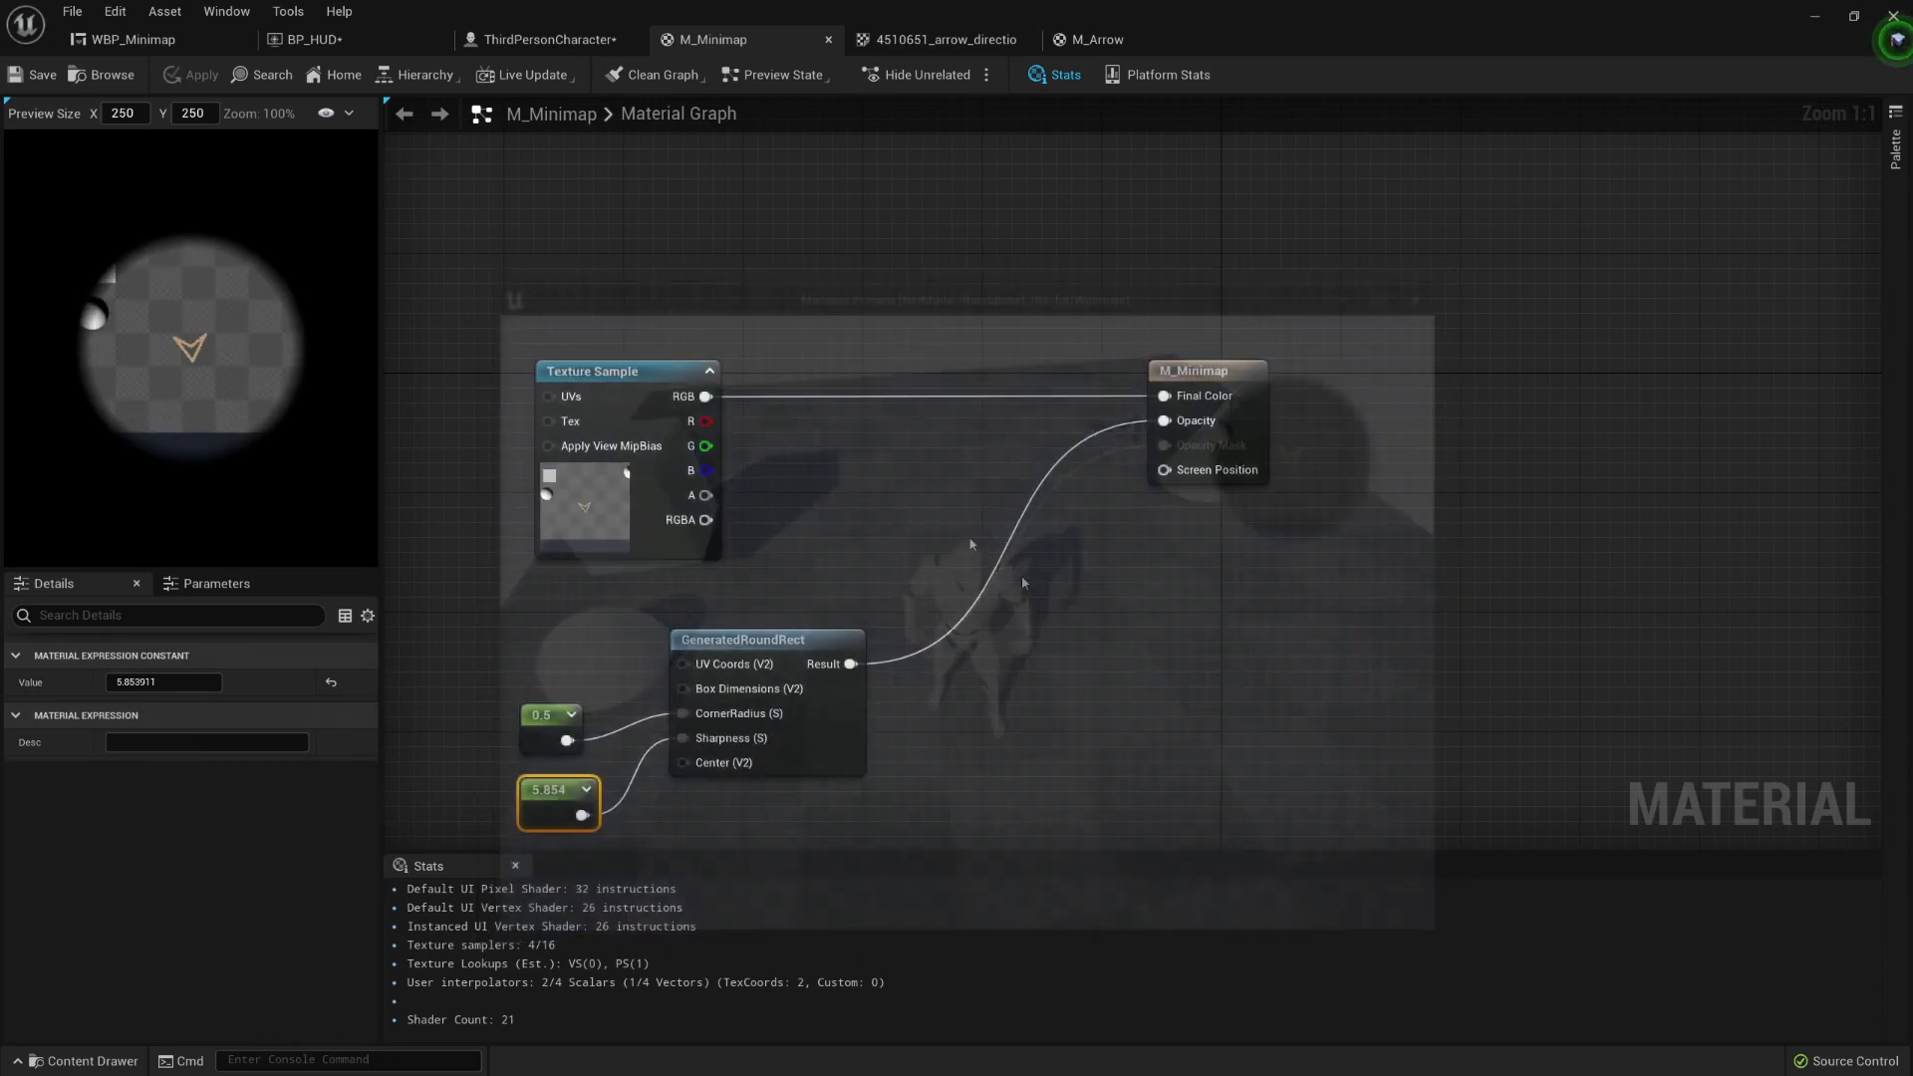
Step: Turn off Cast Shadow for the Plane component in the ThirdPersonCharacter blueprint
{"action": "left_click", "coordinate": [548, 39]}
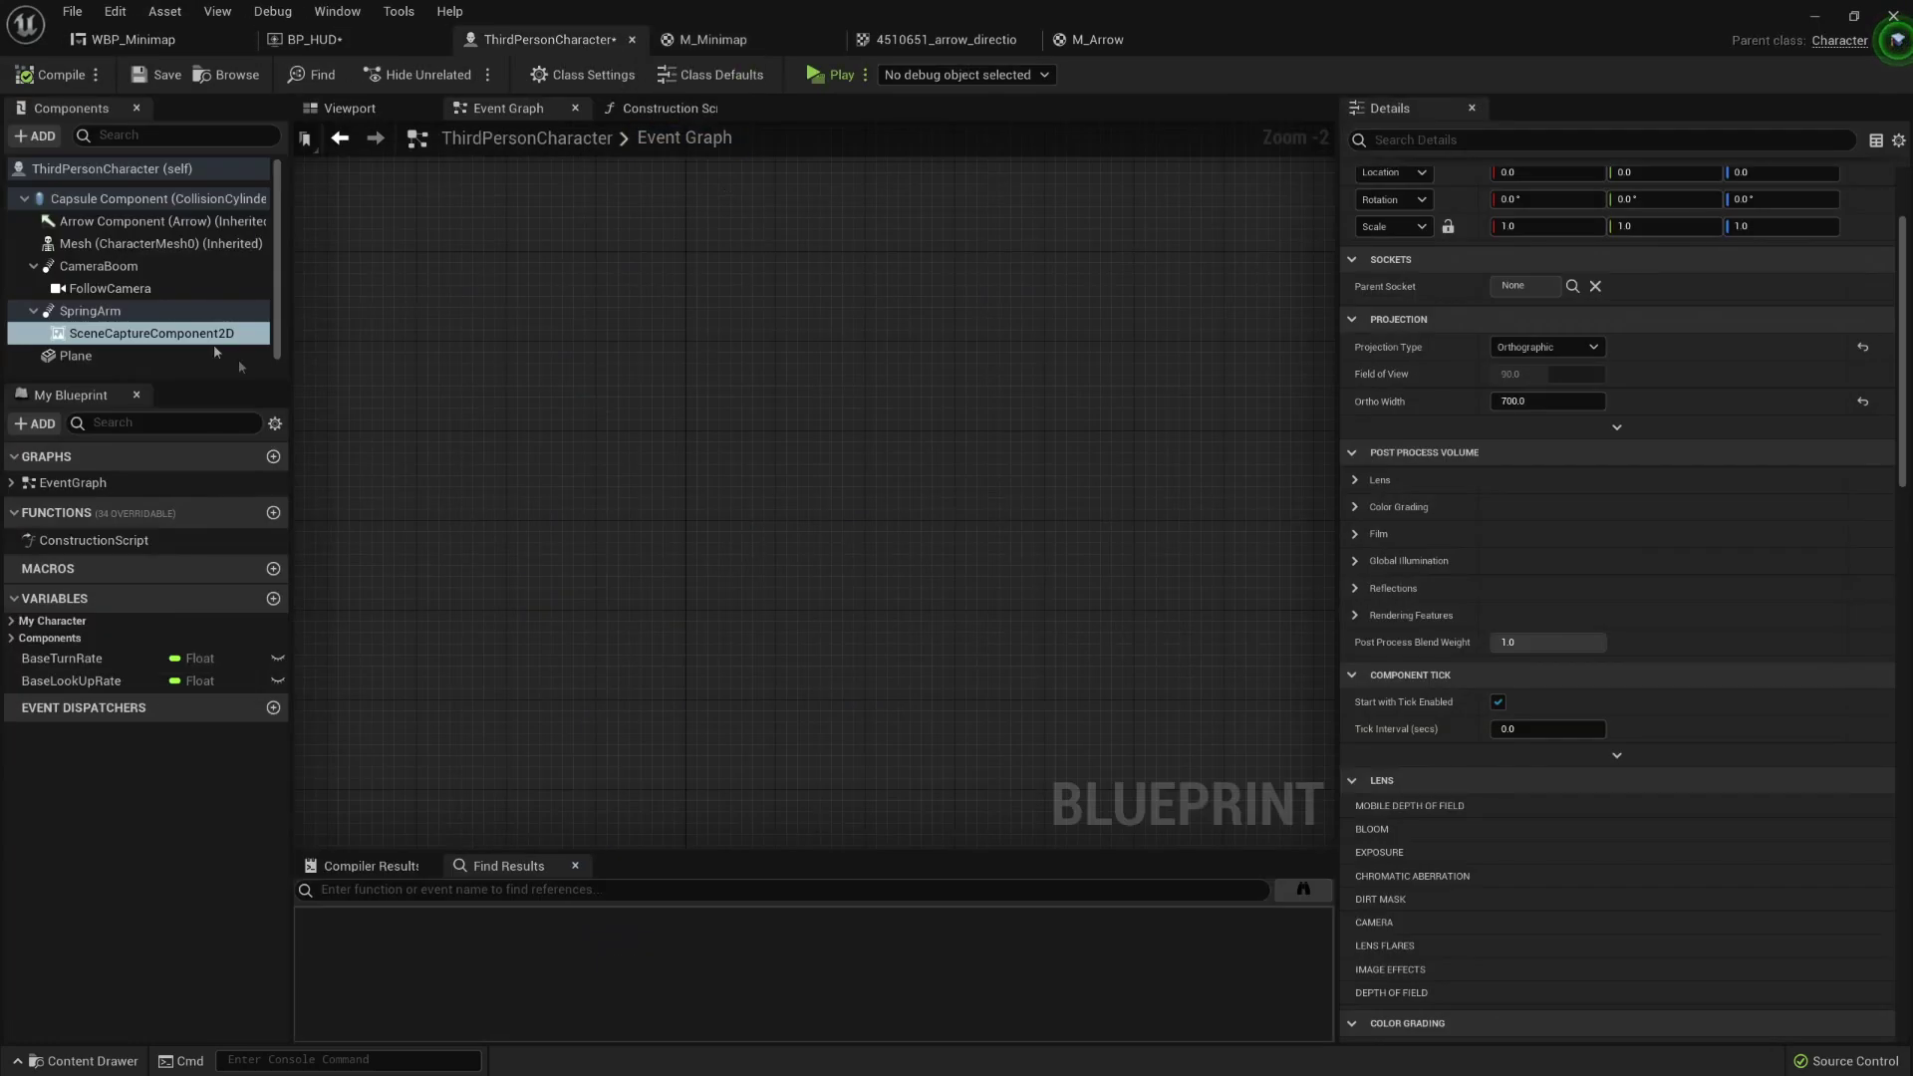
{"action": "left_click", "coordinate": [85, 356]}
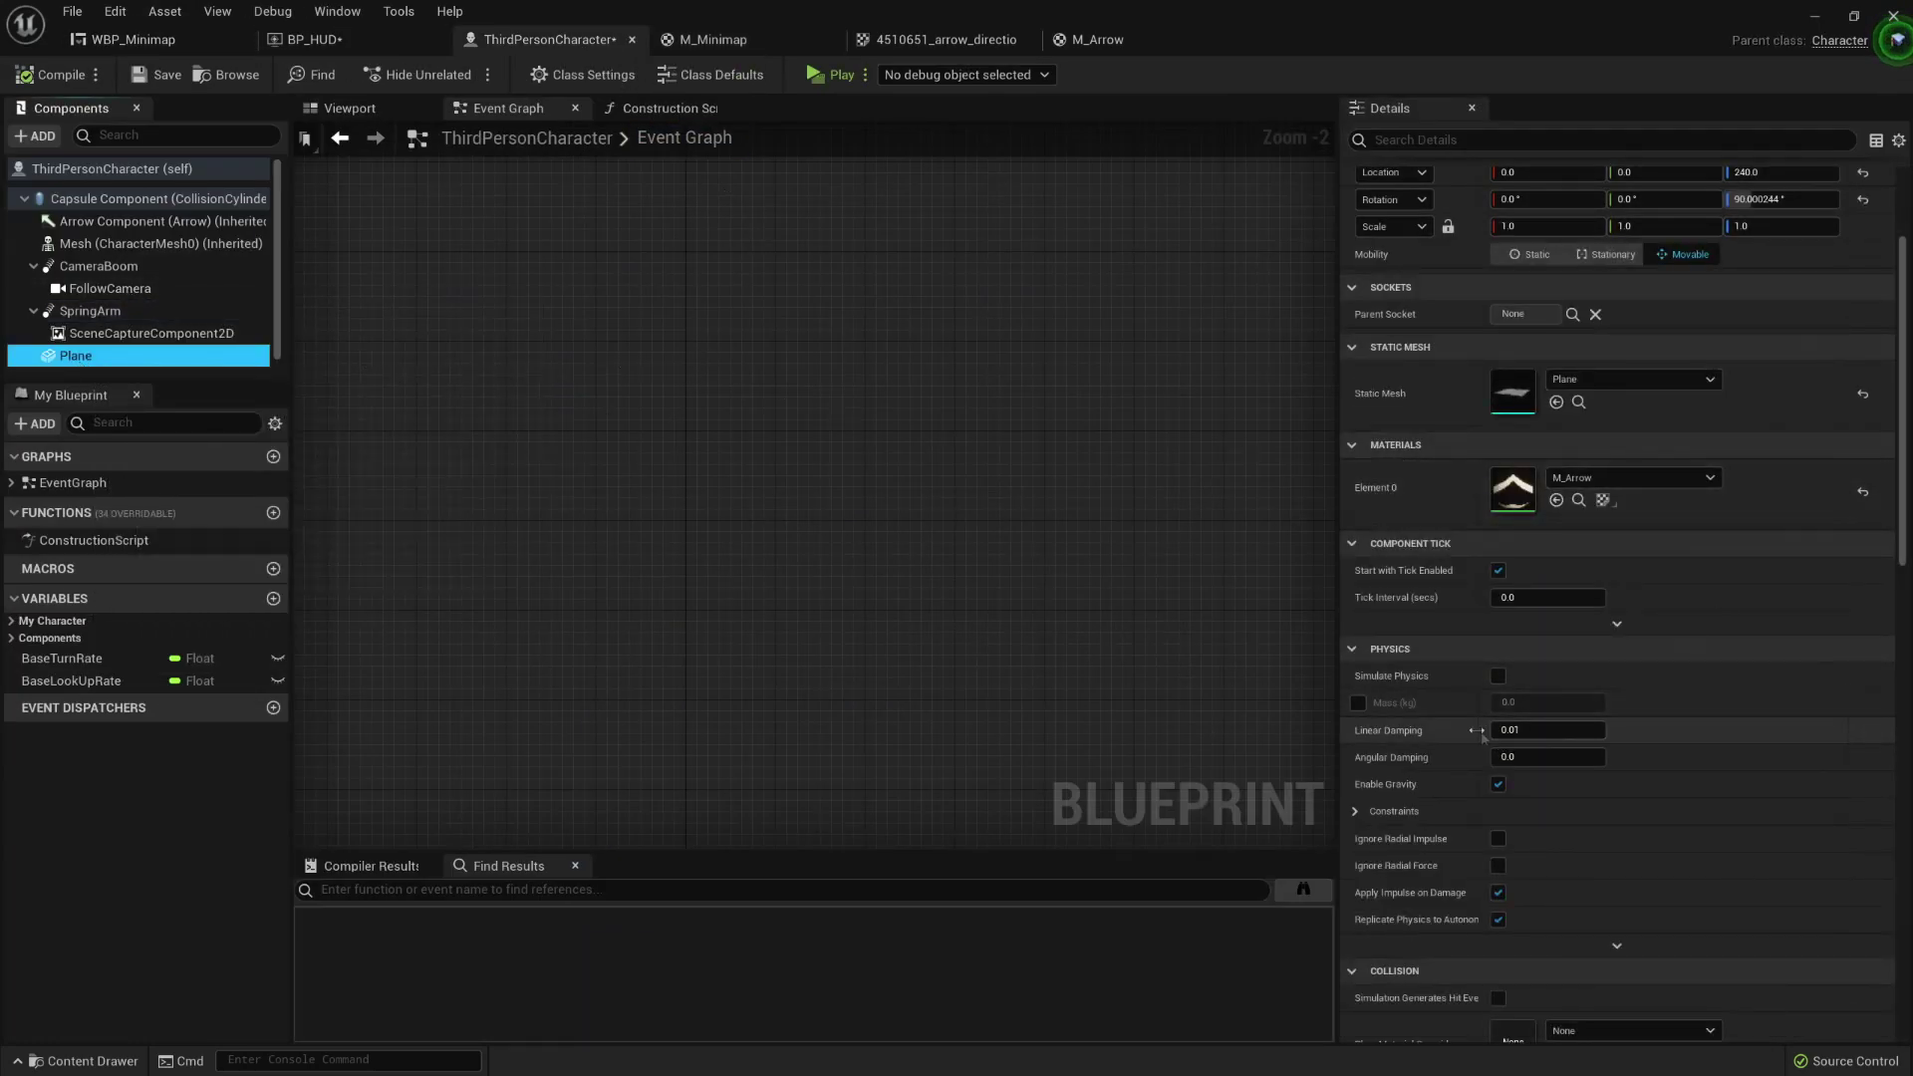
{"action": "scroll", "coordinate": [1534, 738], "scroll_direction": "down", "scroll_amount": 6}
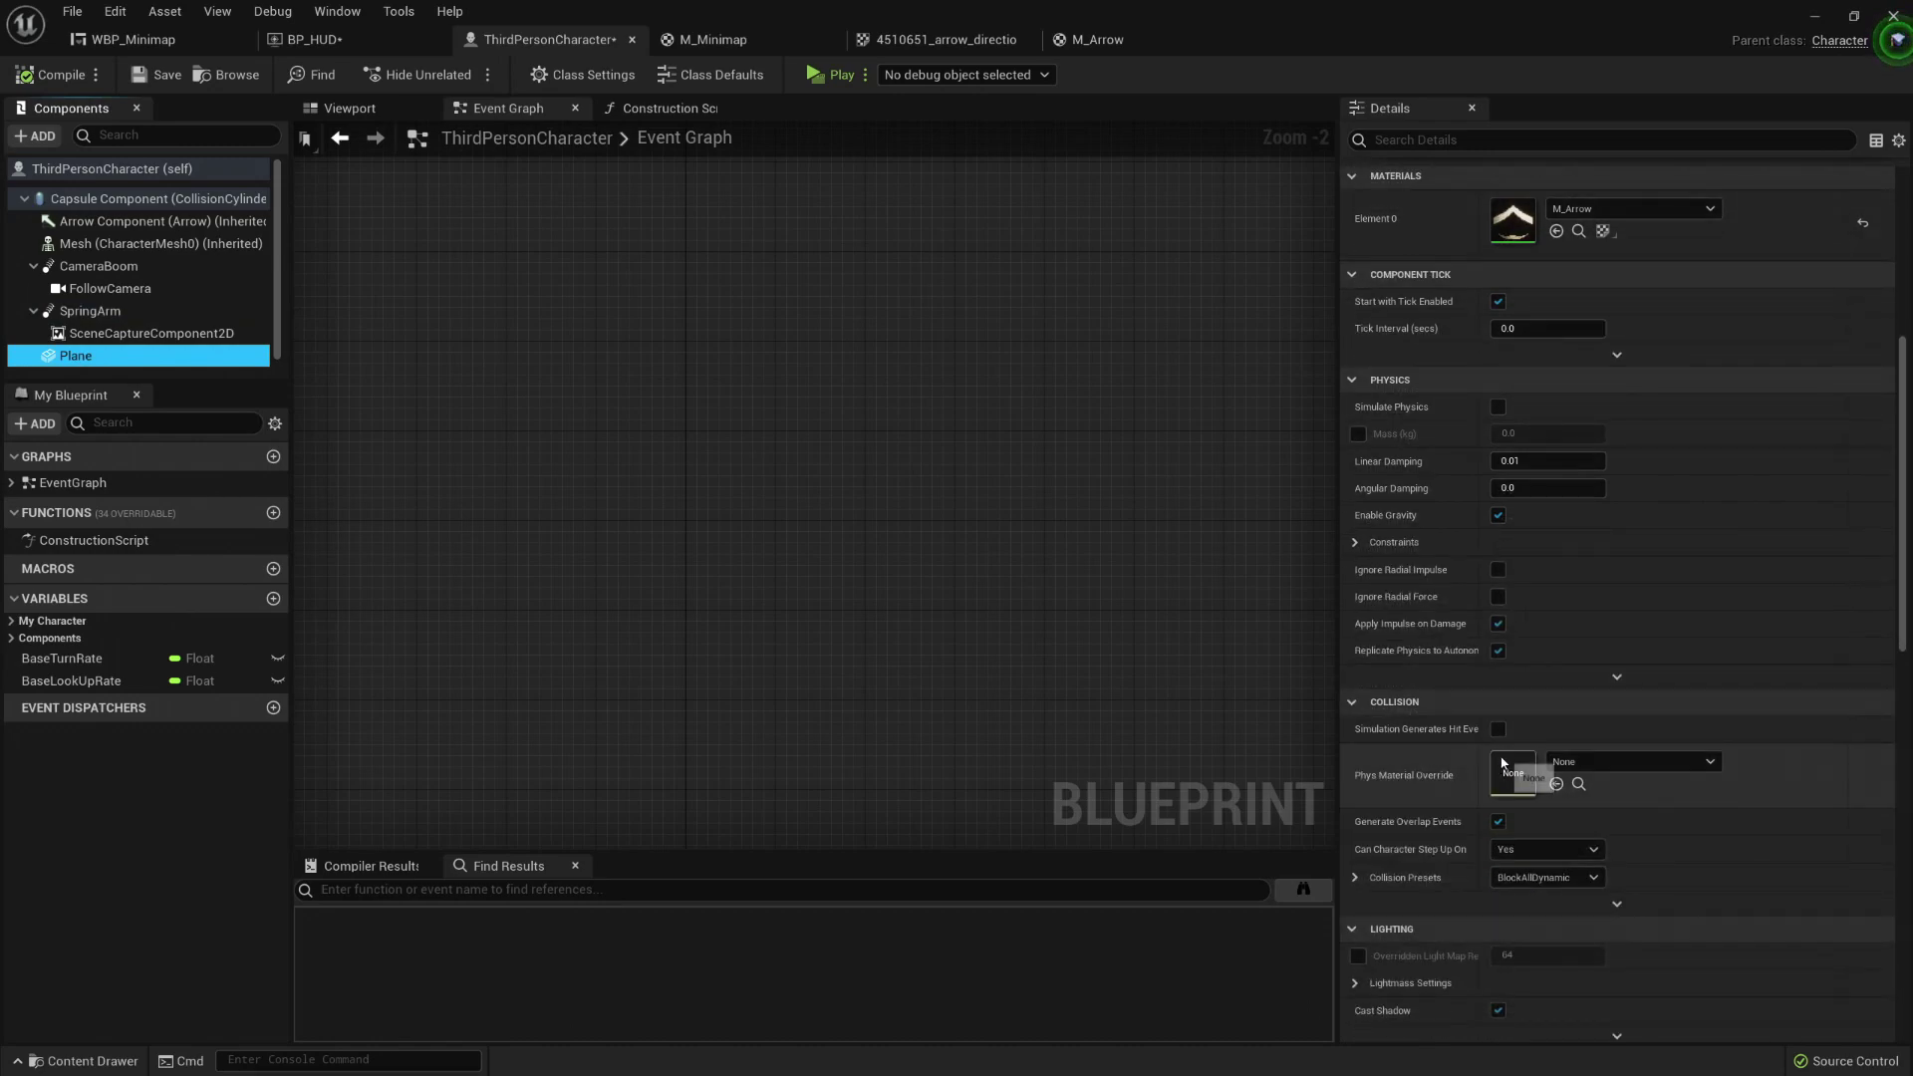
{"action": "scroll", "coordinate": [1503, 763], "scroll_direction": "down", "scroll_amount": 5}
{"action": "left_click", "coordinate": [1498, 621]}
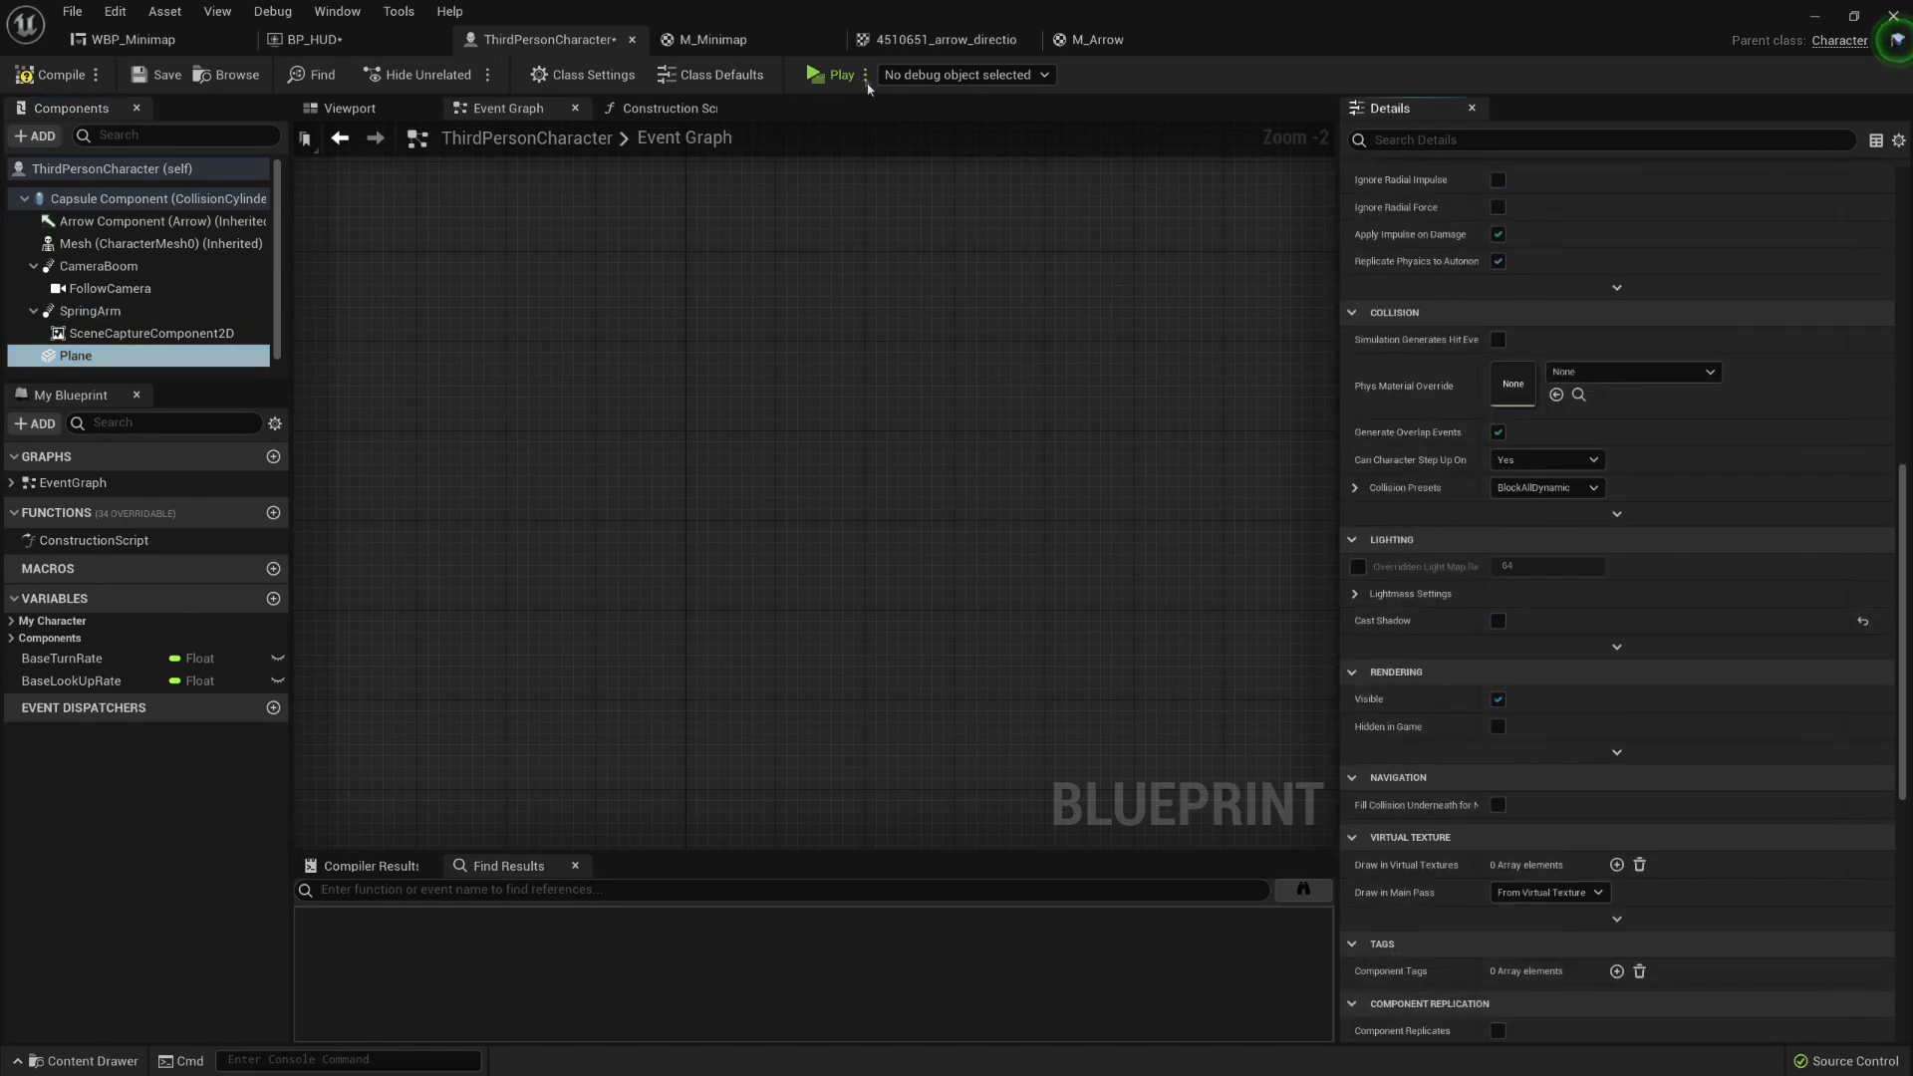
Step: Play-test the character and view it from above to check the arrow plane and its shadow
{"action": "left_click", "coordinate": [836, 74]}
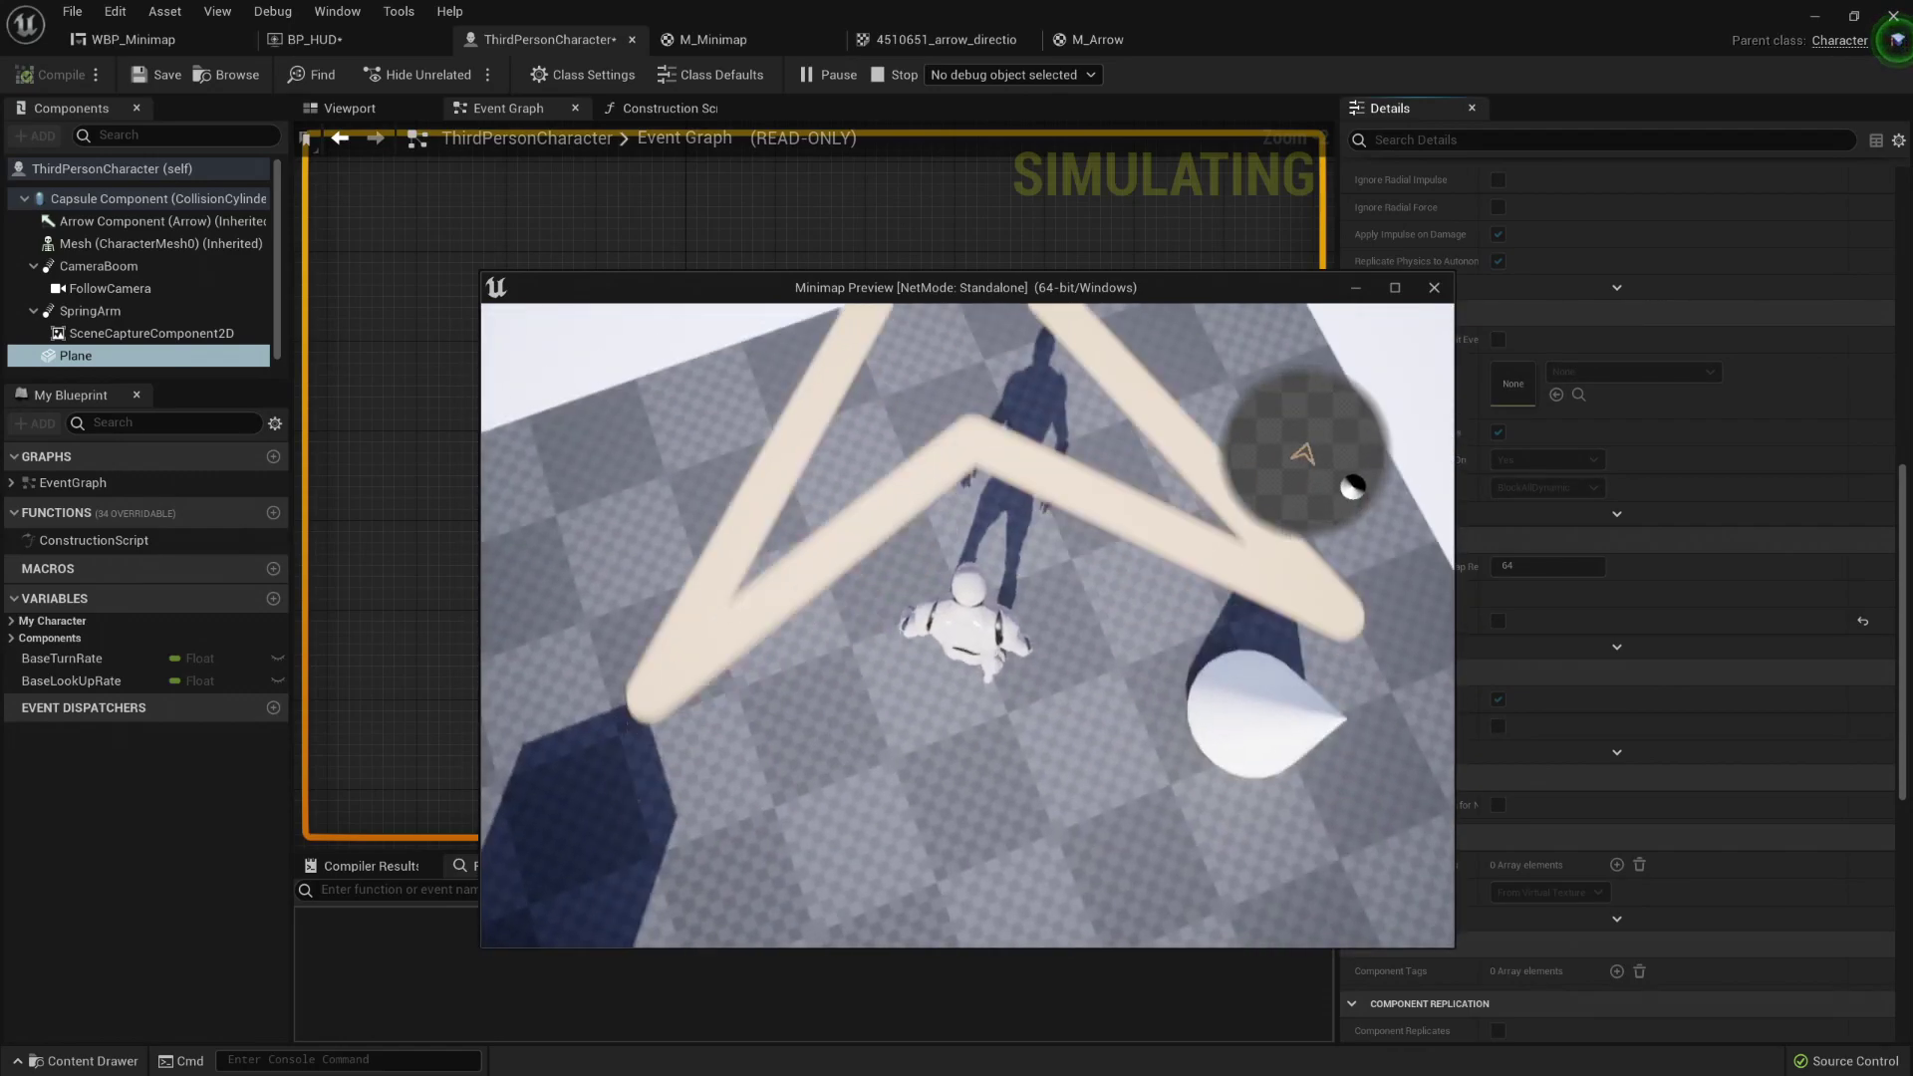
{"action": "key", "text": "s"}
{"action": "key", "text": "Escape"}
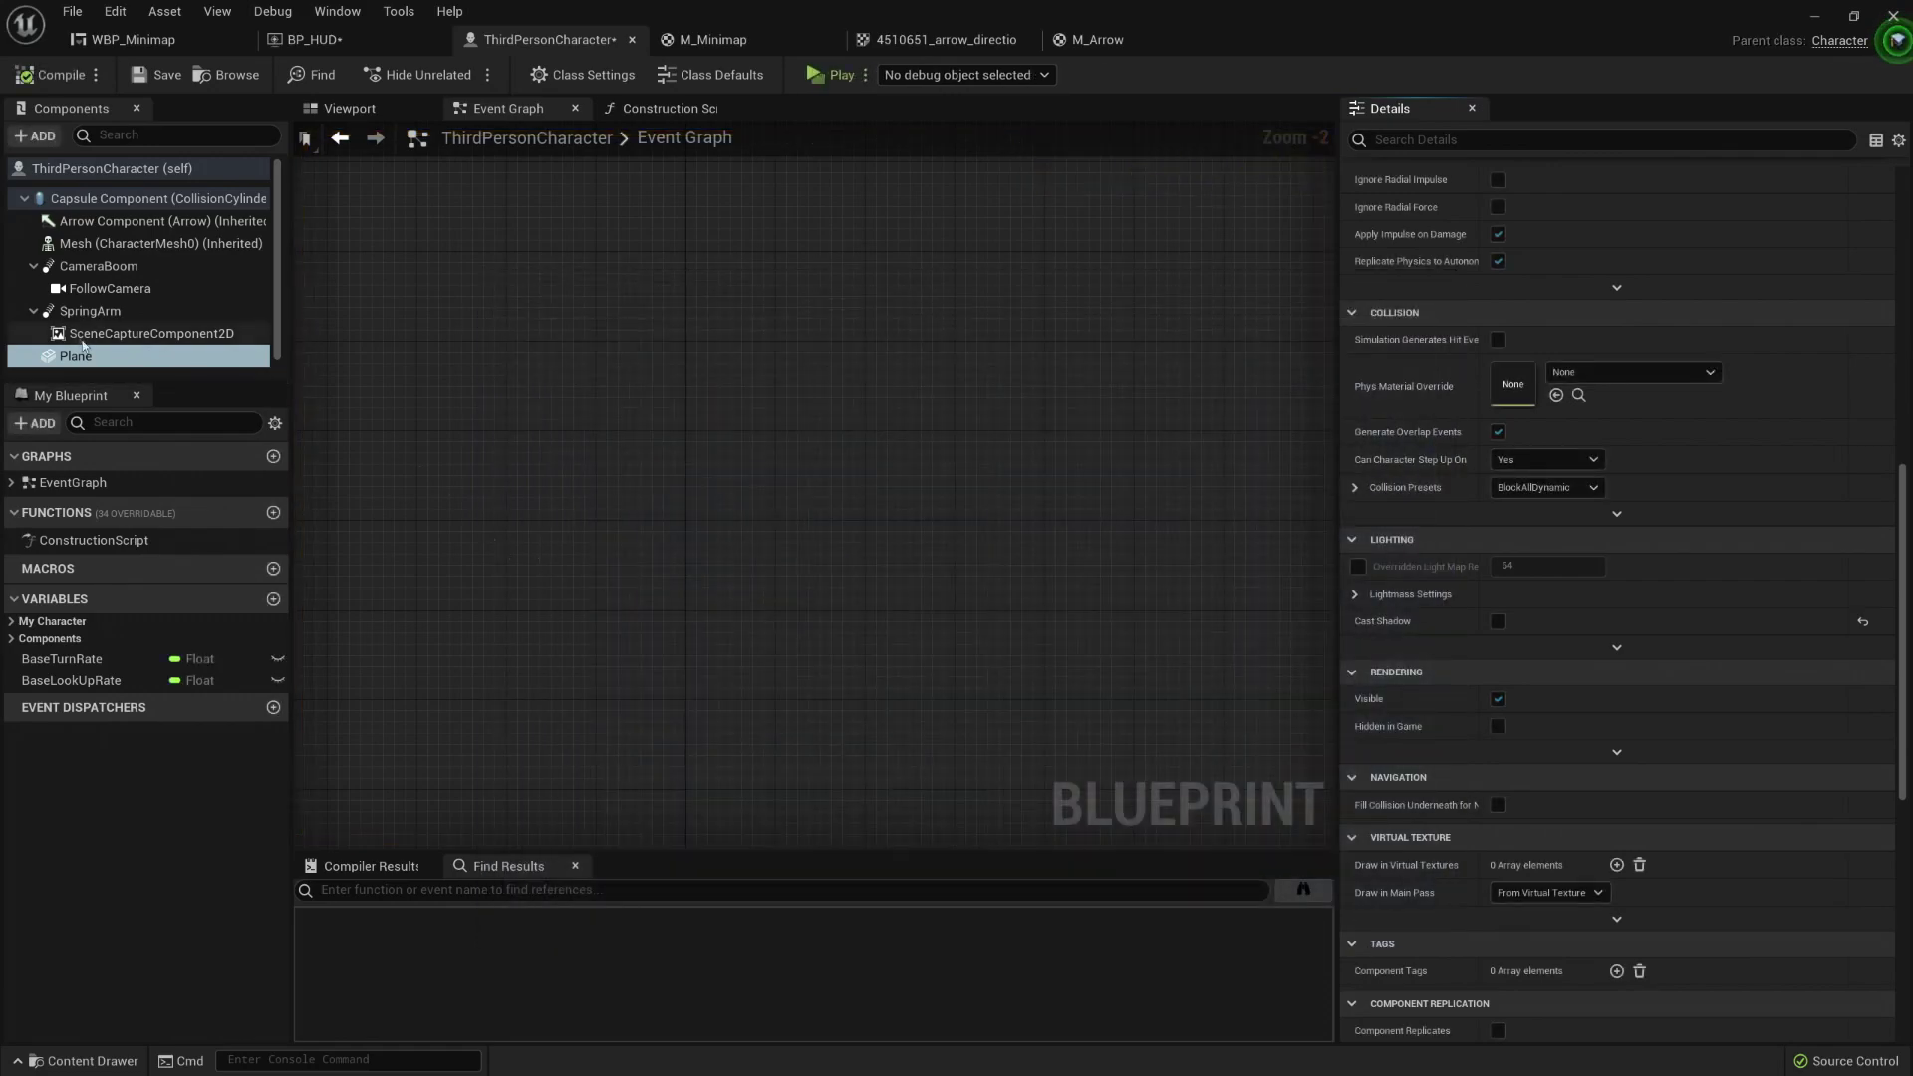
Step: Expand the Plane component's advanced rendering options and enable Owner No See
{"action": "scroll", "coordinate": [1435, 578], "scroll_direction": "down", "scroll_amount": 4}
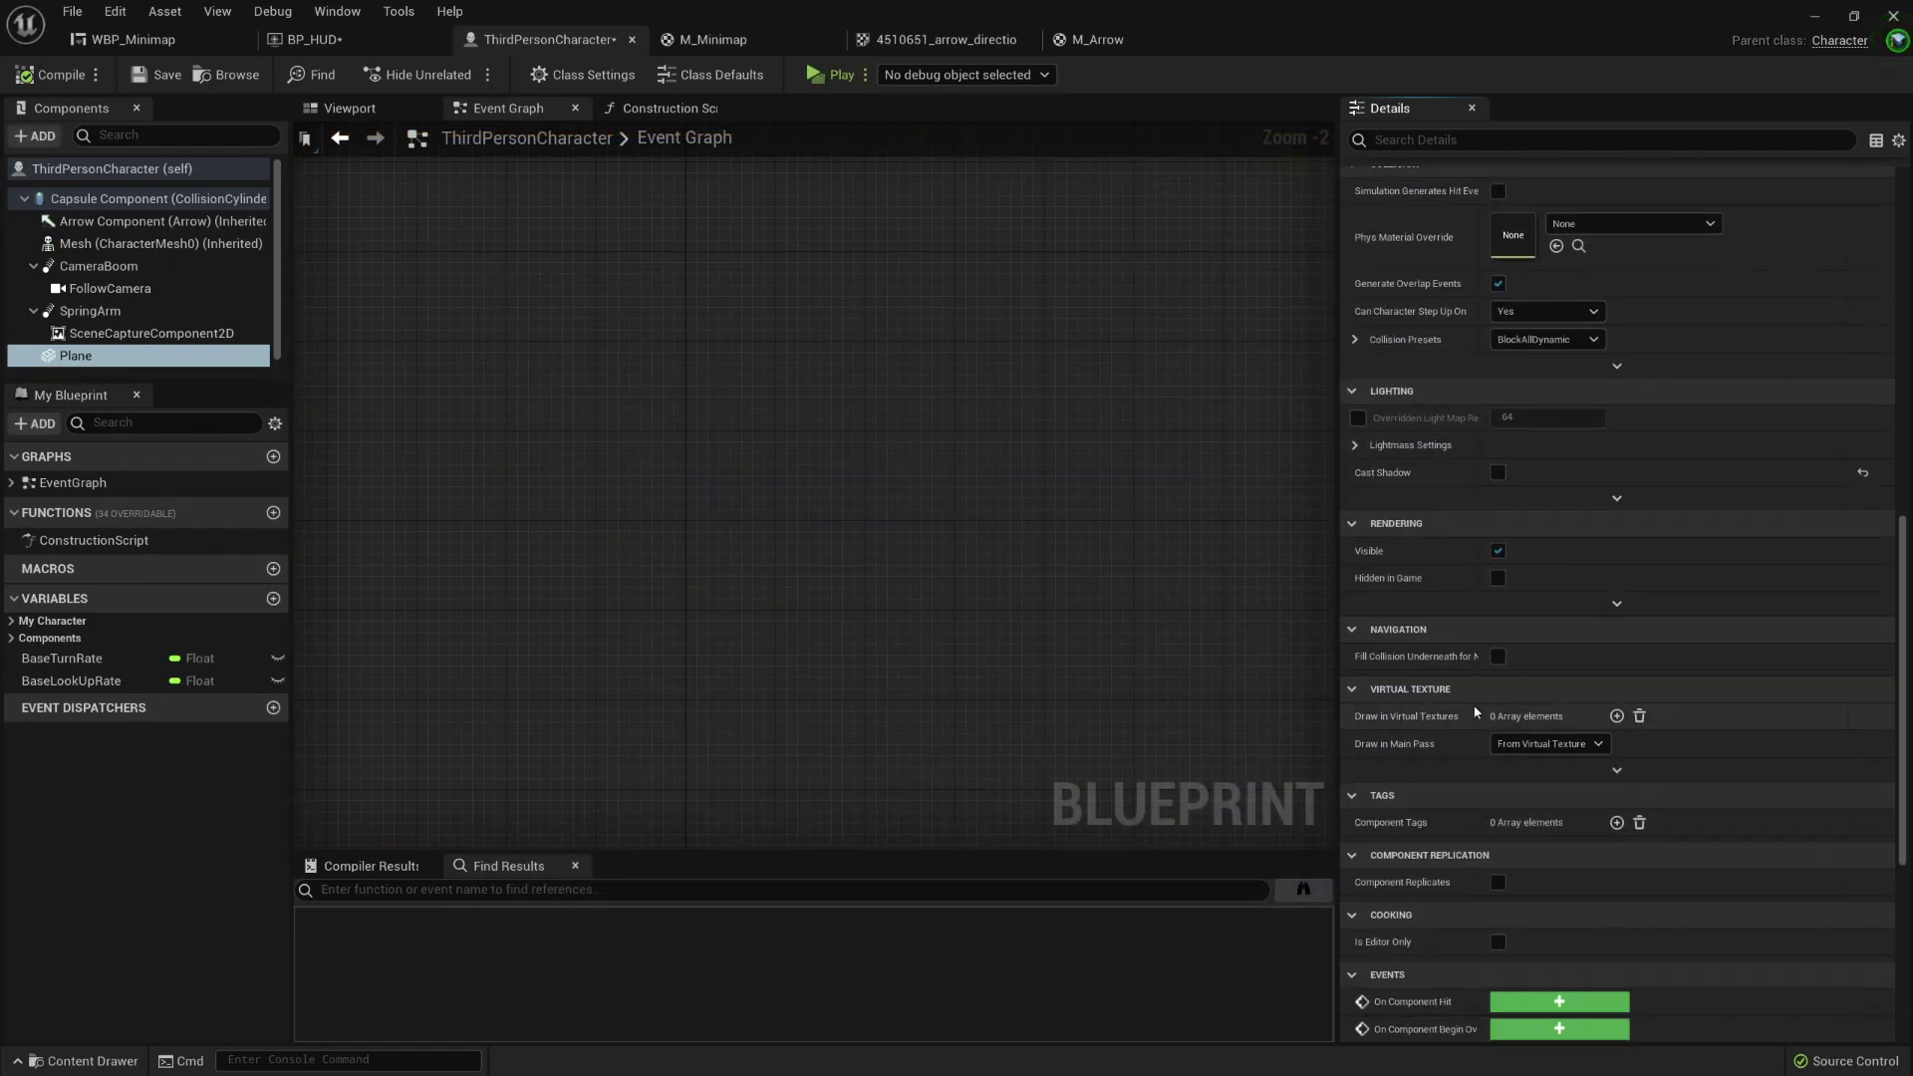
{"action": "scroll", "coordinate": [1463, 695], "scroll_direction": "down", "scroll_amount": 3}
{"action": "scroll", "coordinate": [1485, 618], "scroll_direction": "up", "scroll_amount": 4}
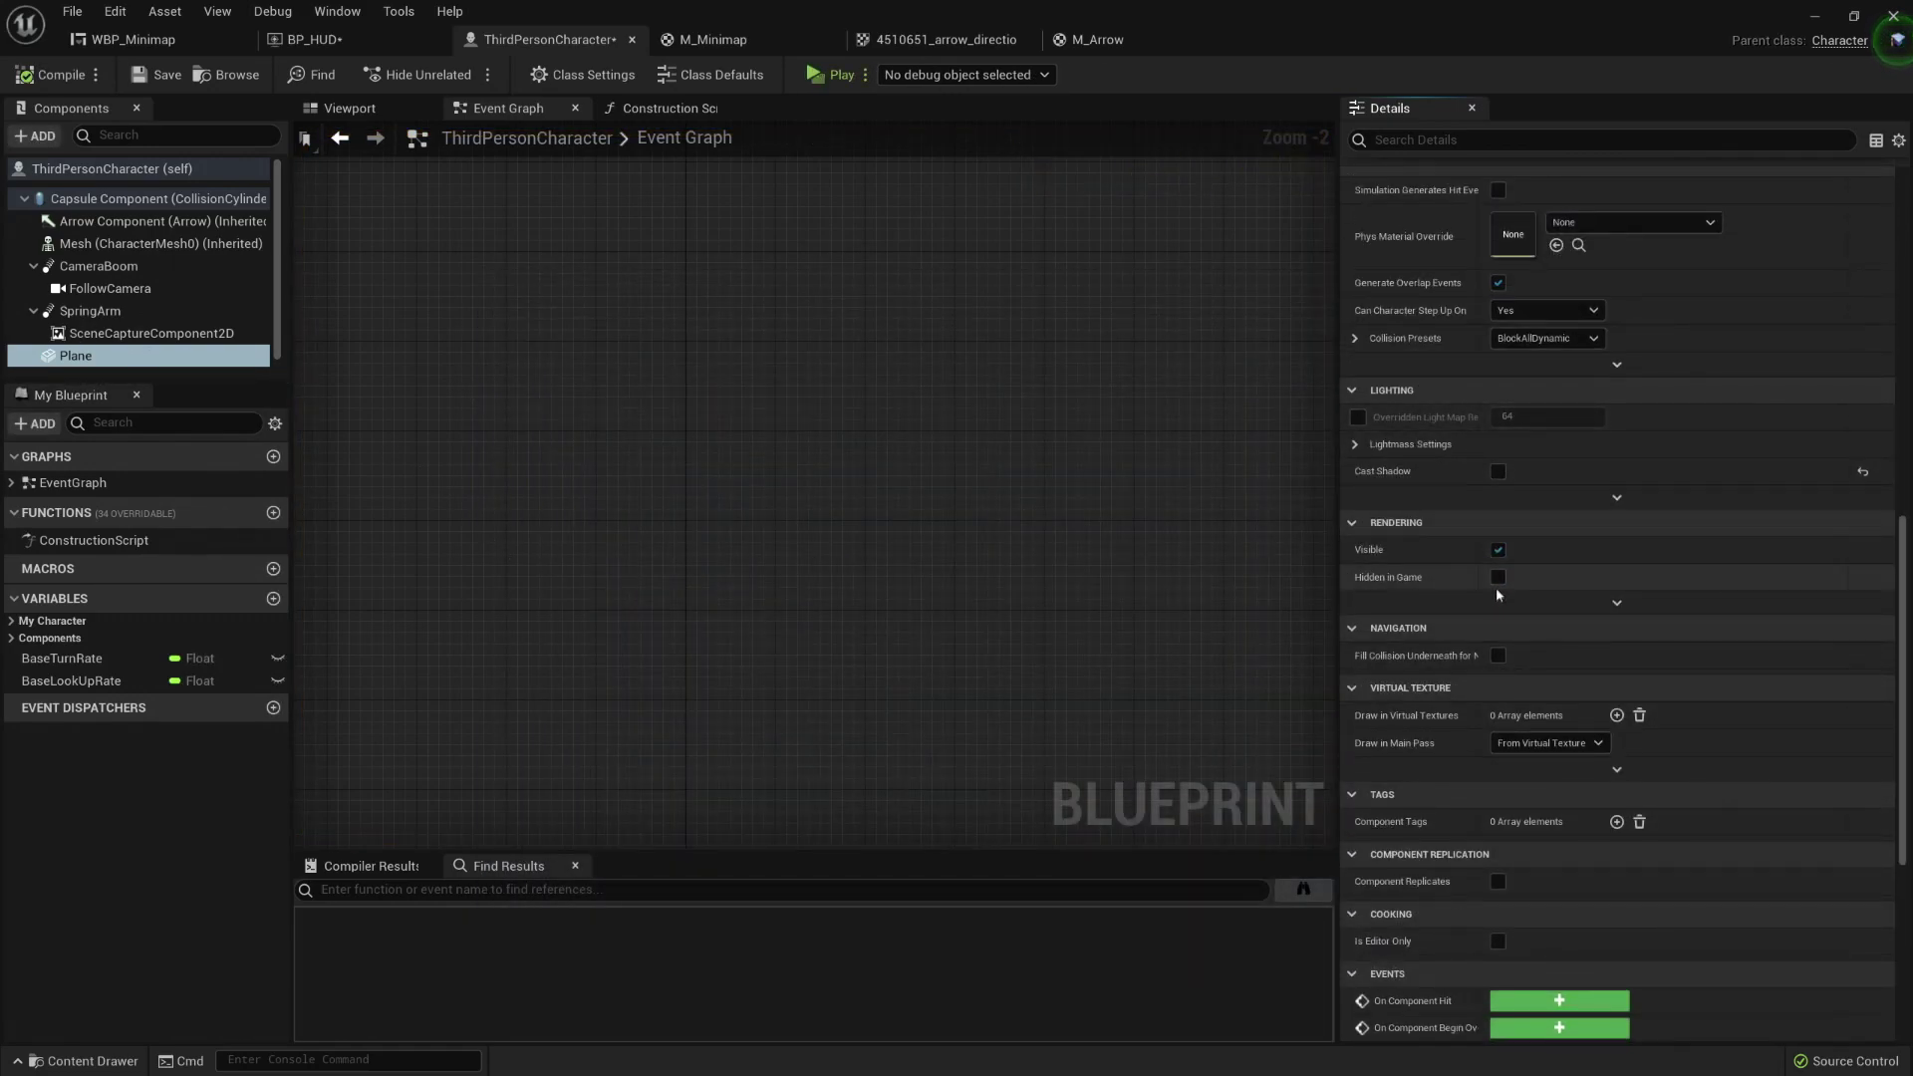
{"action": "left_click", "coordinate": [1495, 603]}
{"action": "scroll", "coordinate": [1490, 697], "scroll_direction": "down", "scroll_amount": 4}
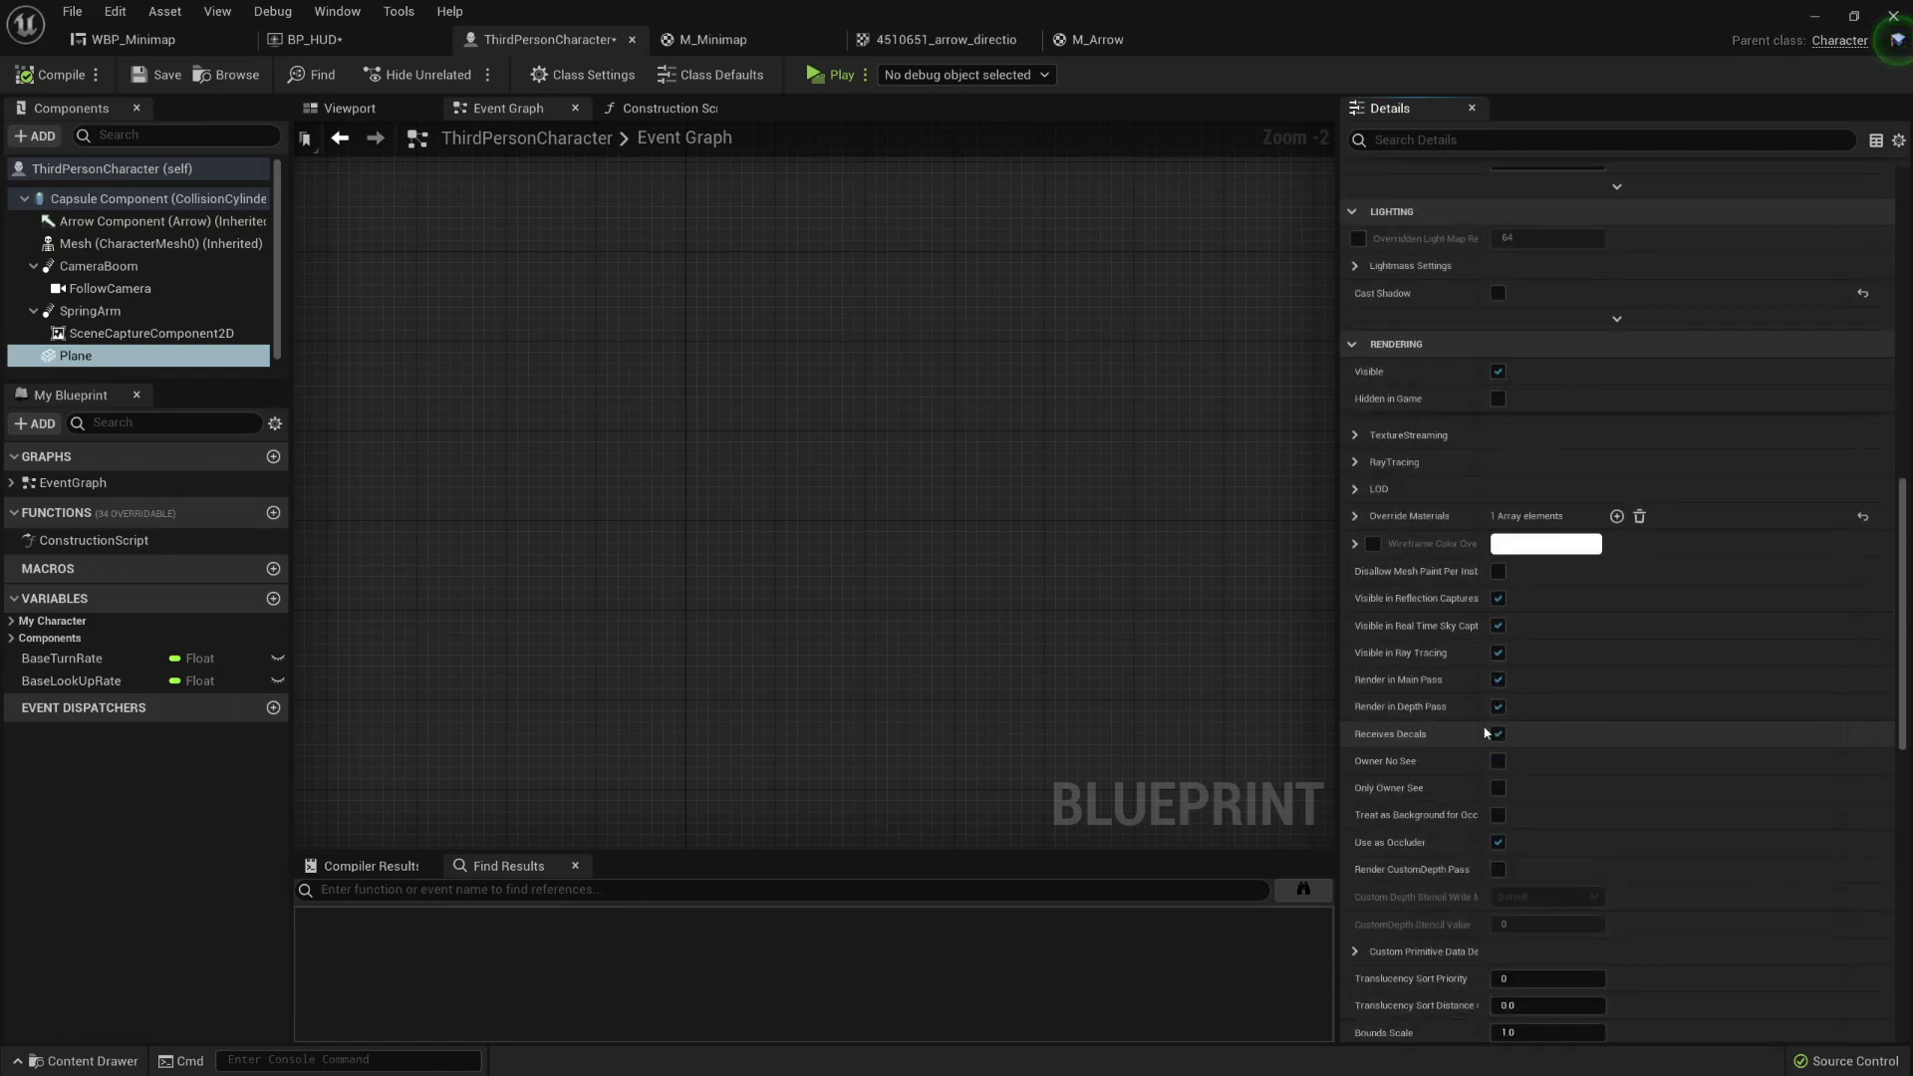
{"action": "scroll", "coordinate": [1485, 770], "scroll_direction": "down", "scroll_amount": 1}
{"action": "left_click", "coordinate": [1498, 731]}
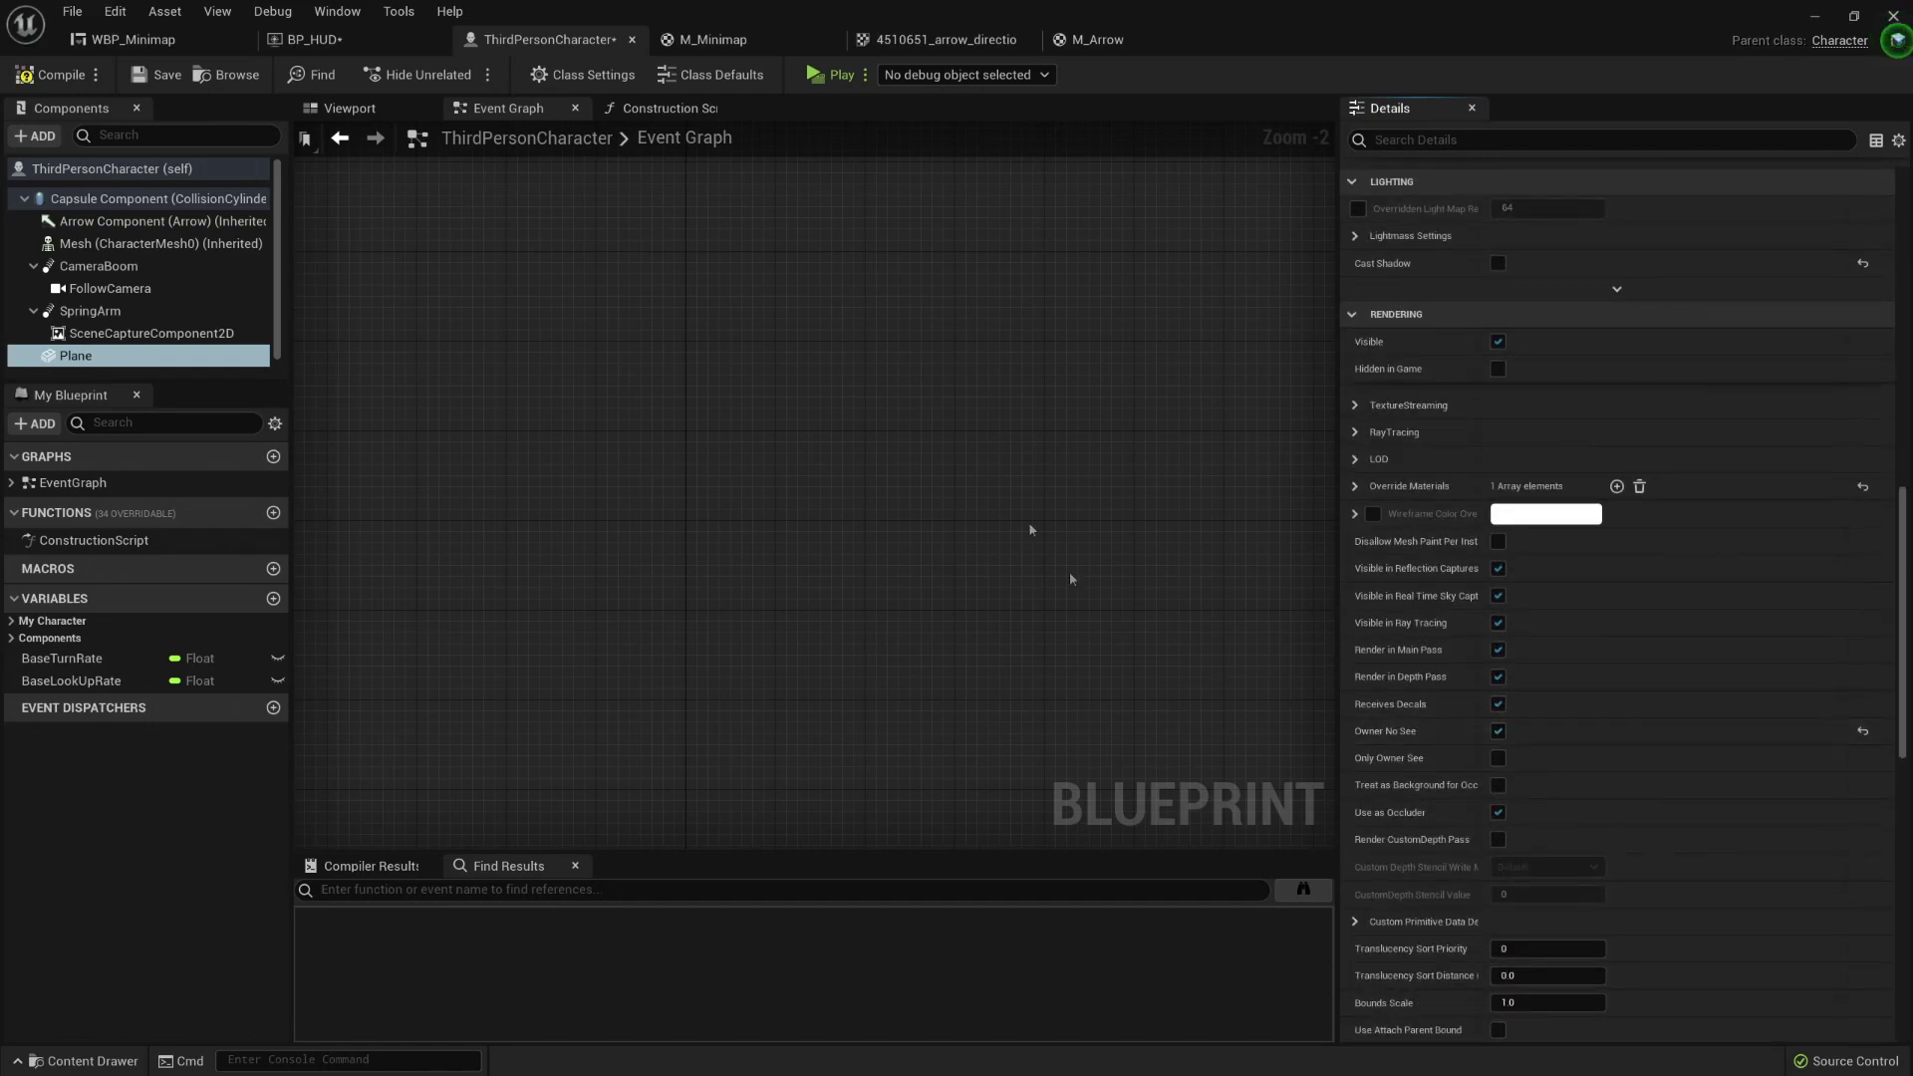
Step: Play-test the arrow plane's visibility in the game view and on the minimap, and save the ThirdPersonCharacter blueprint
{"action": "left_click", "coordinate": [829, 76]}
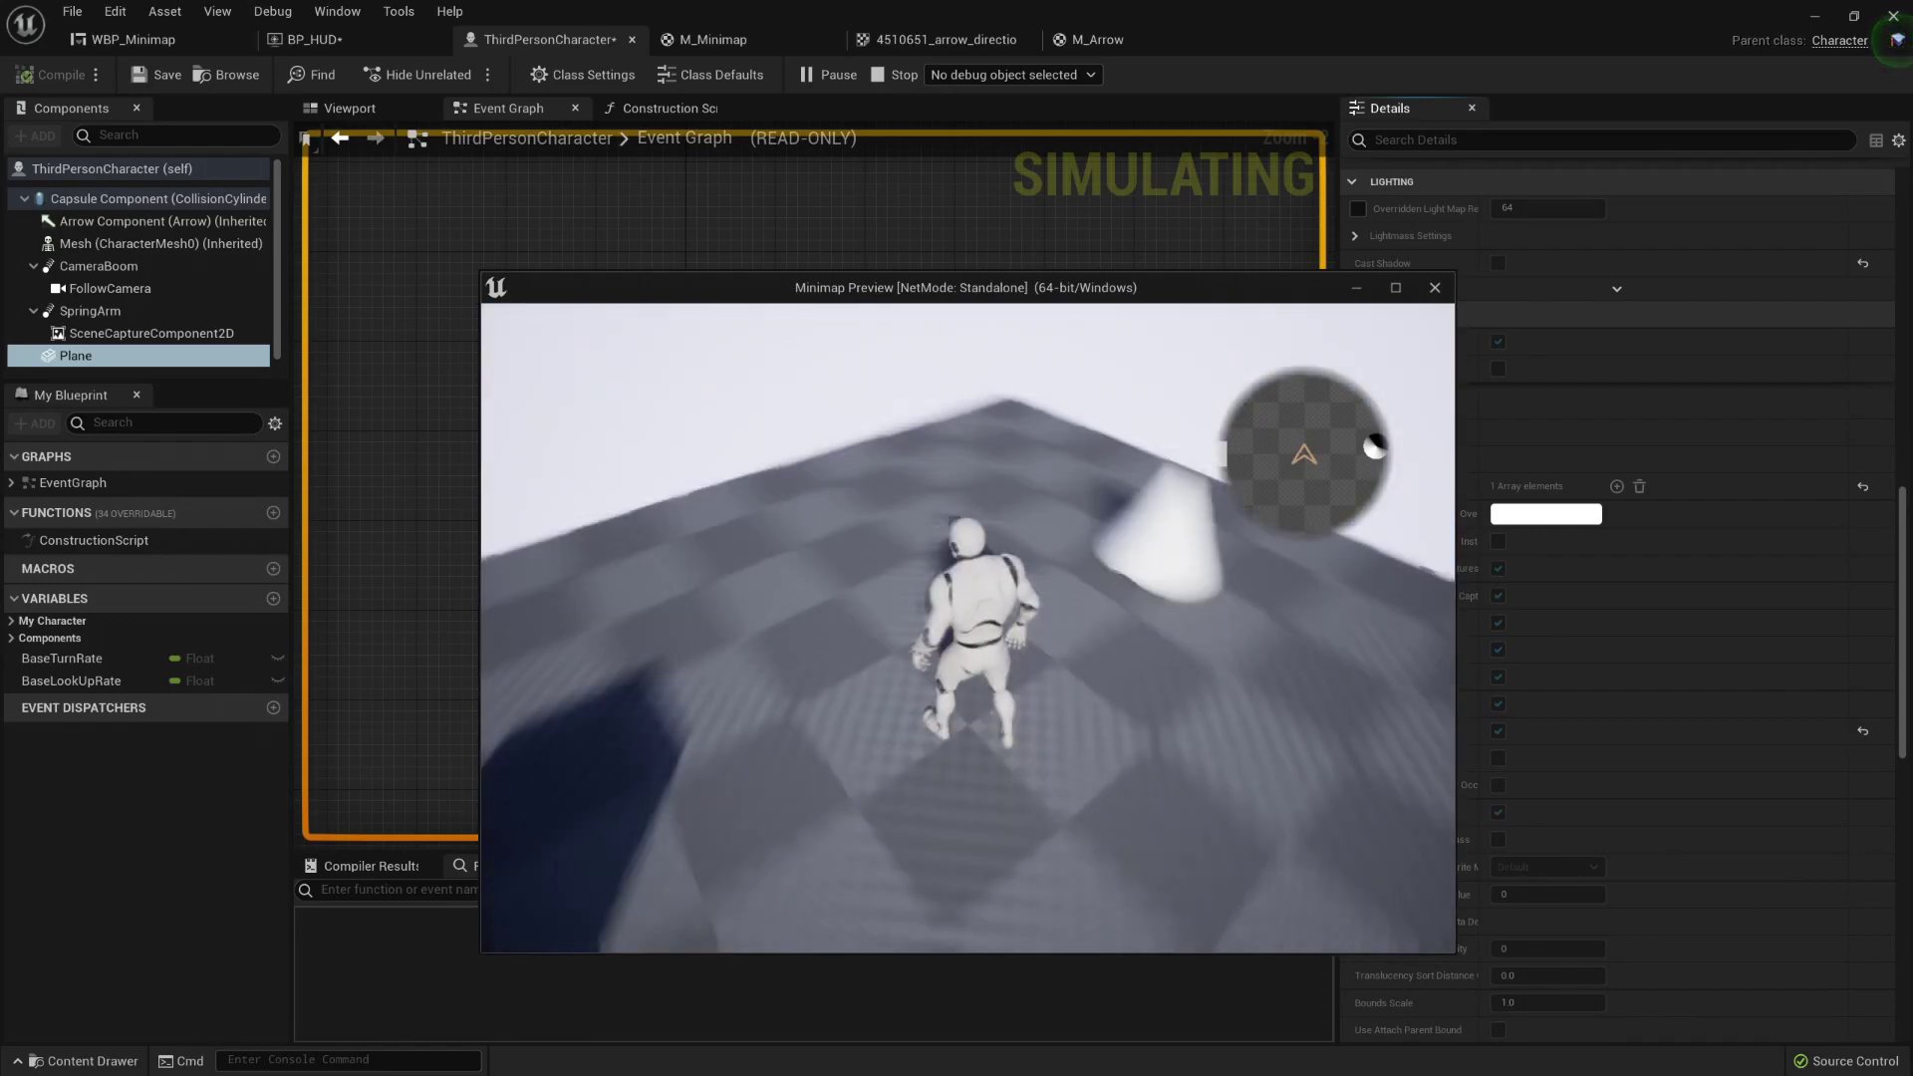
{"action": "key", "text": "Escape"}
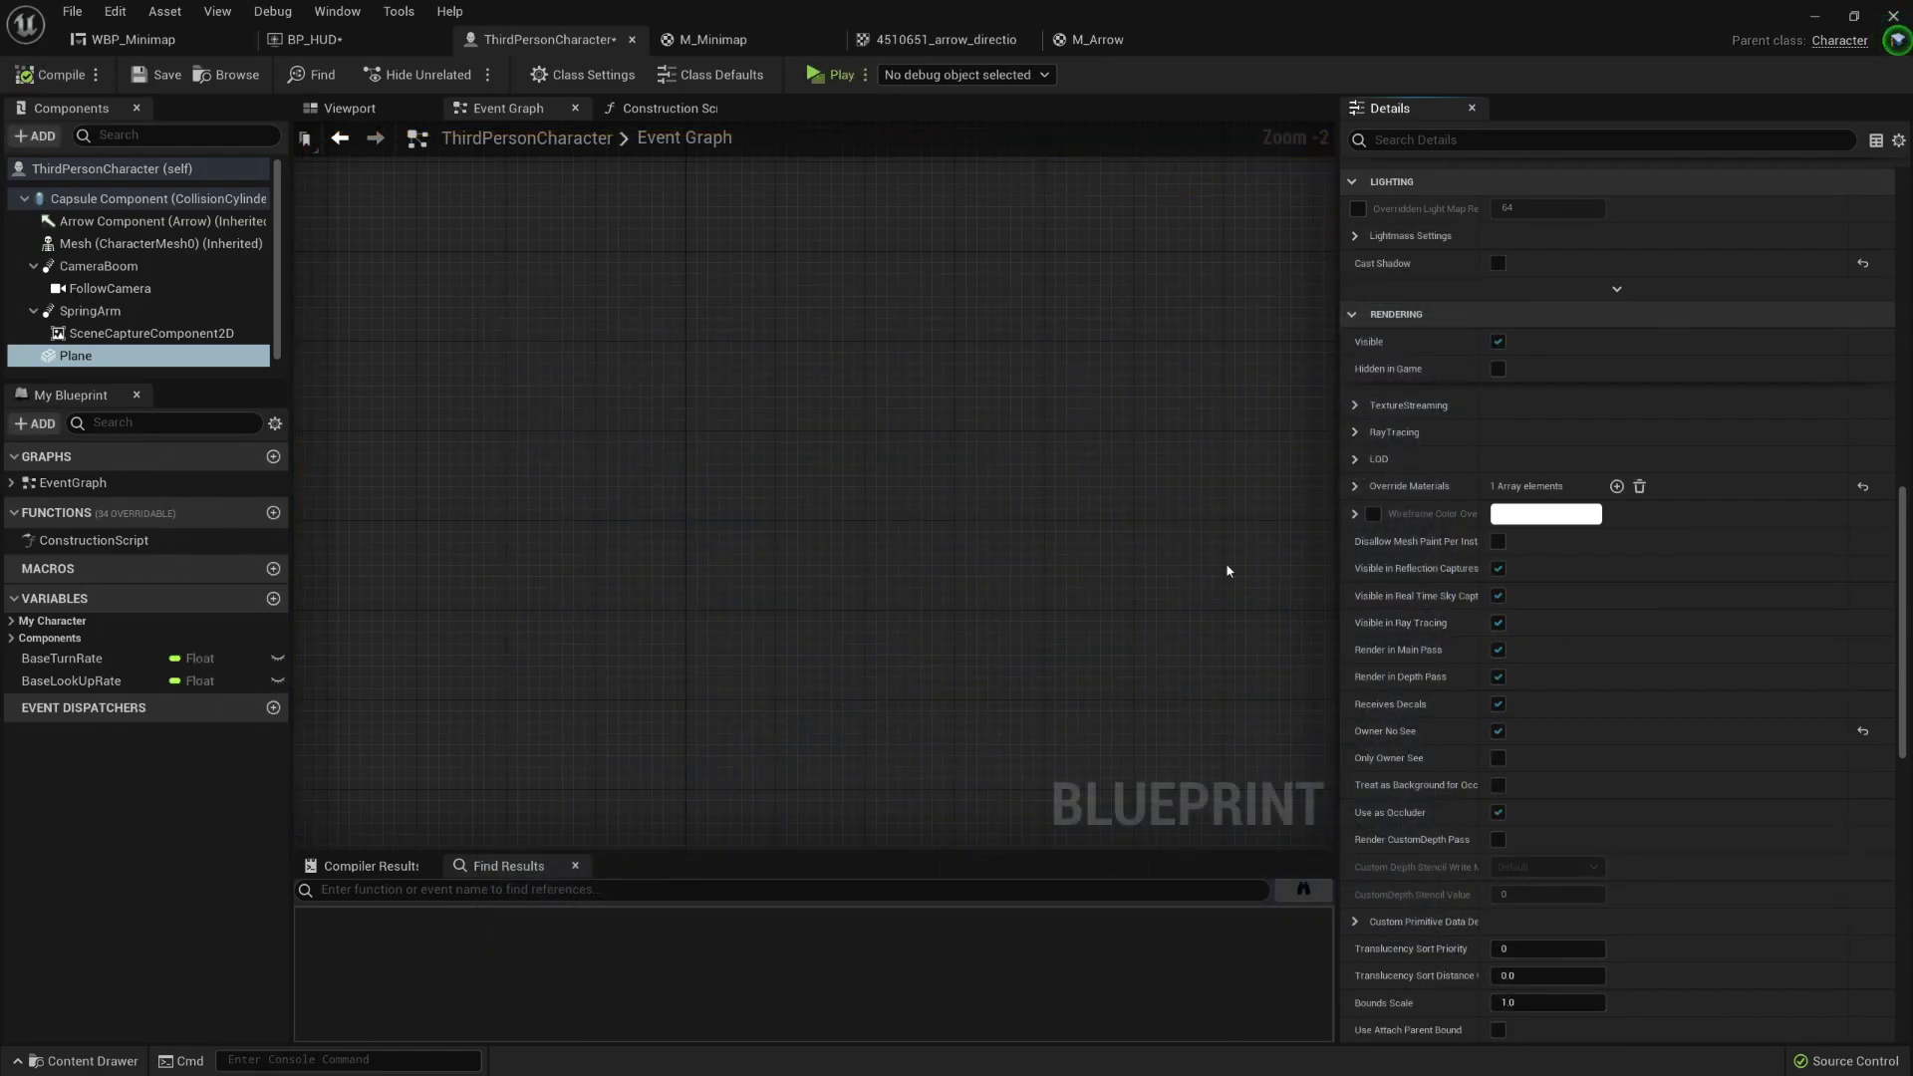
{"action": "left_click", "coordinate": [156, 79]}
Step: Return to the M_Minimap material and examine its circular preview at different zoom levels
{"action": "left_click", "coordinate": [714, 40]}
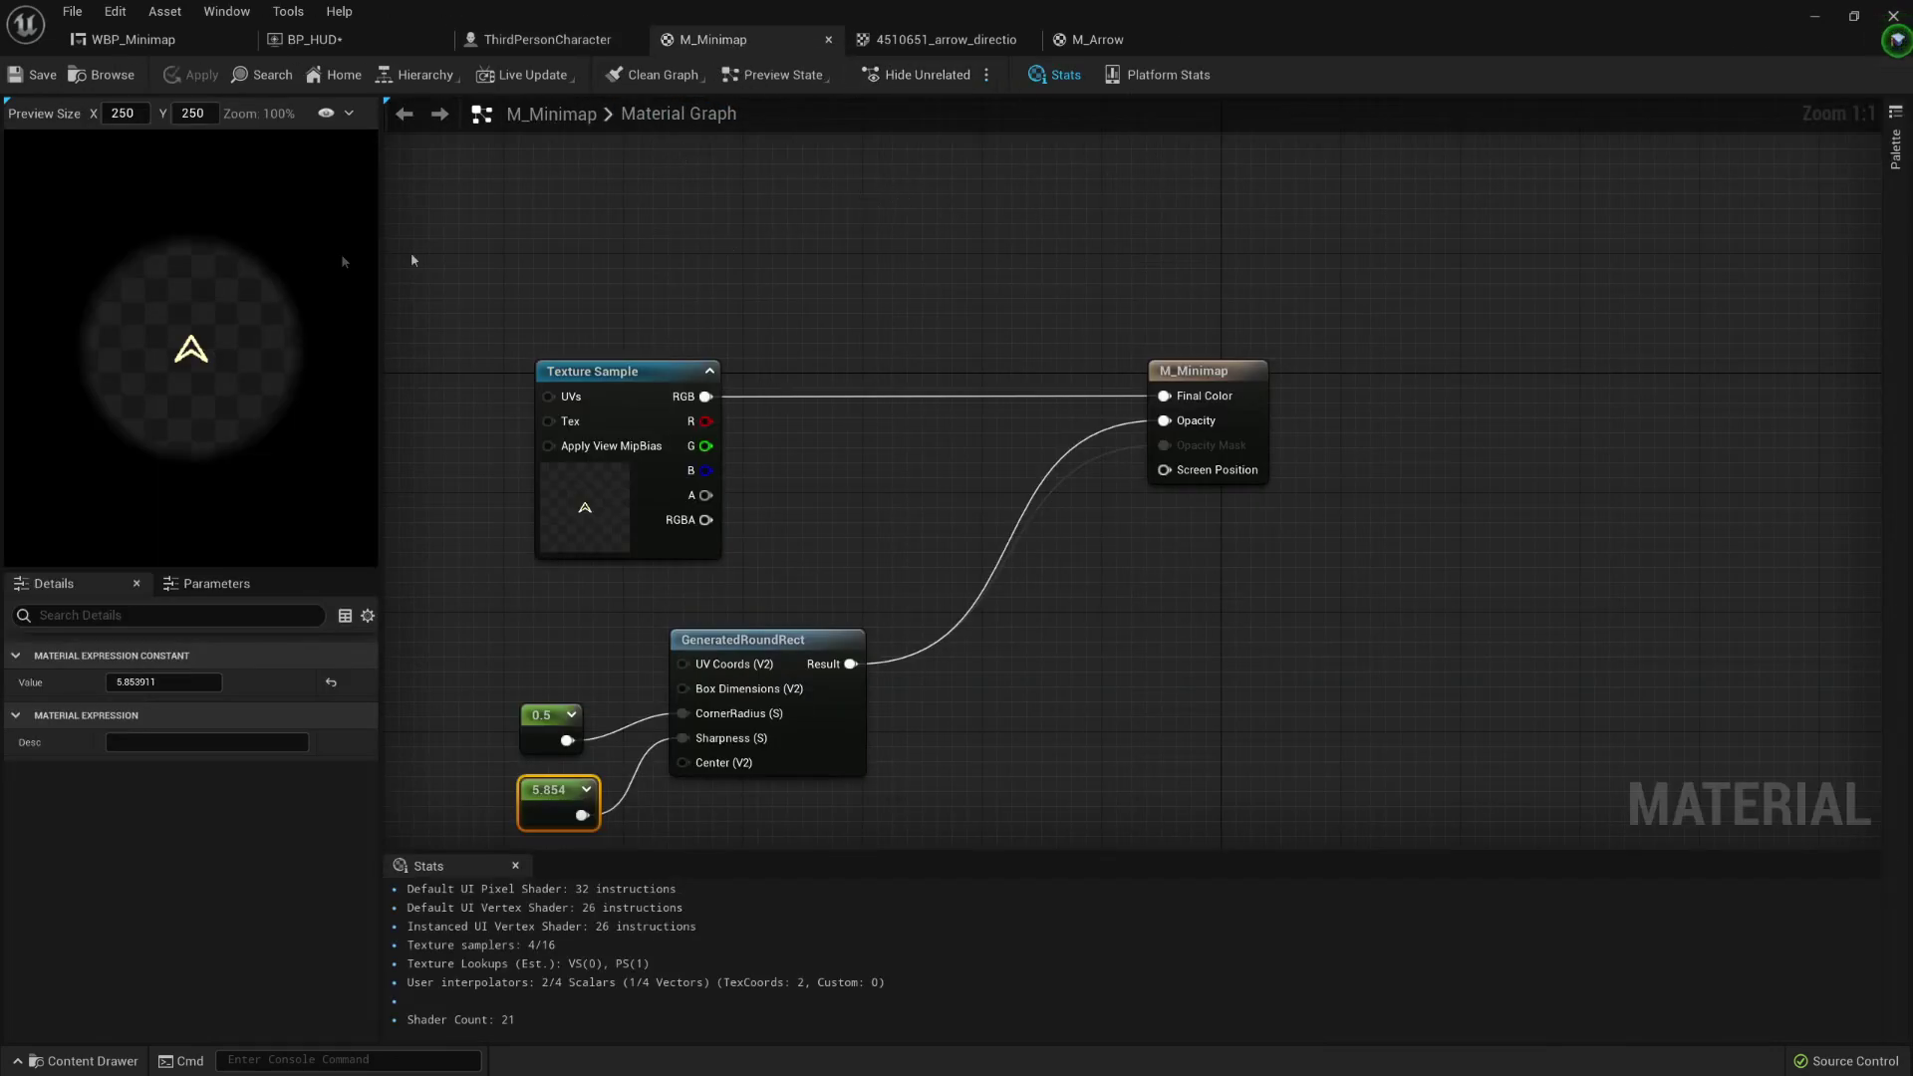
{"action": "scroll", "coordinate": [224, 351], "scroll_direction": "down", "scroll_amount": 3}
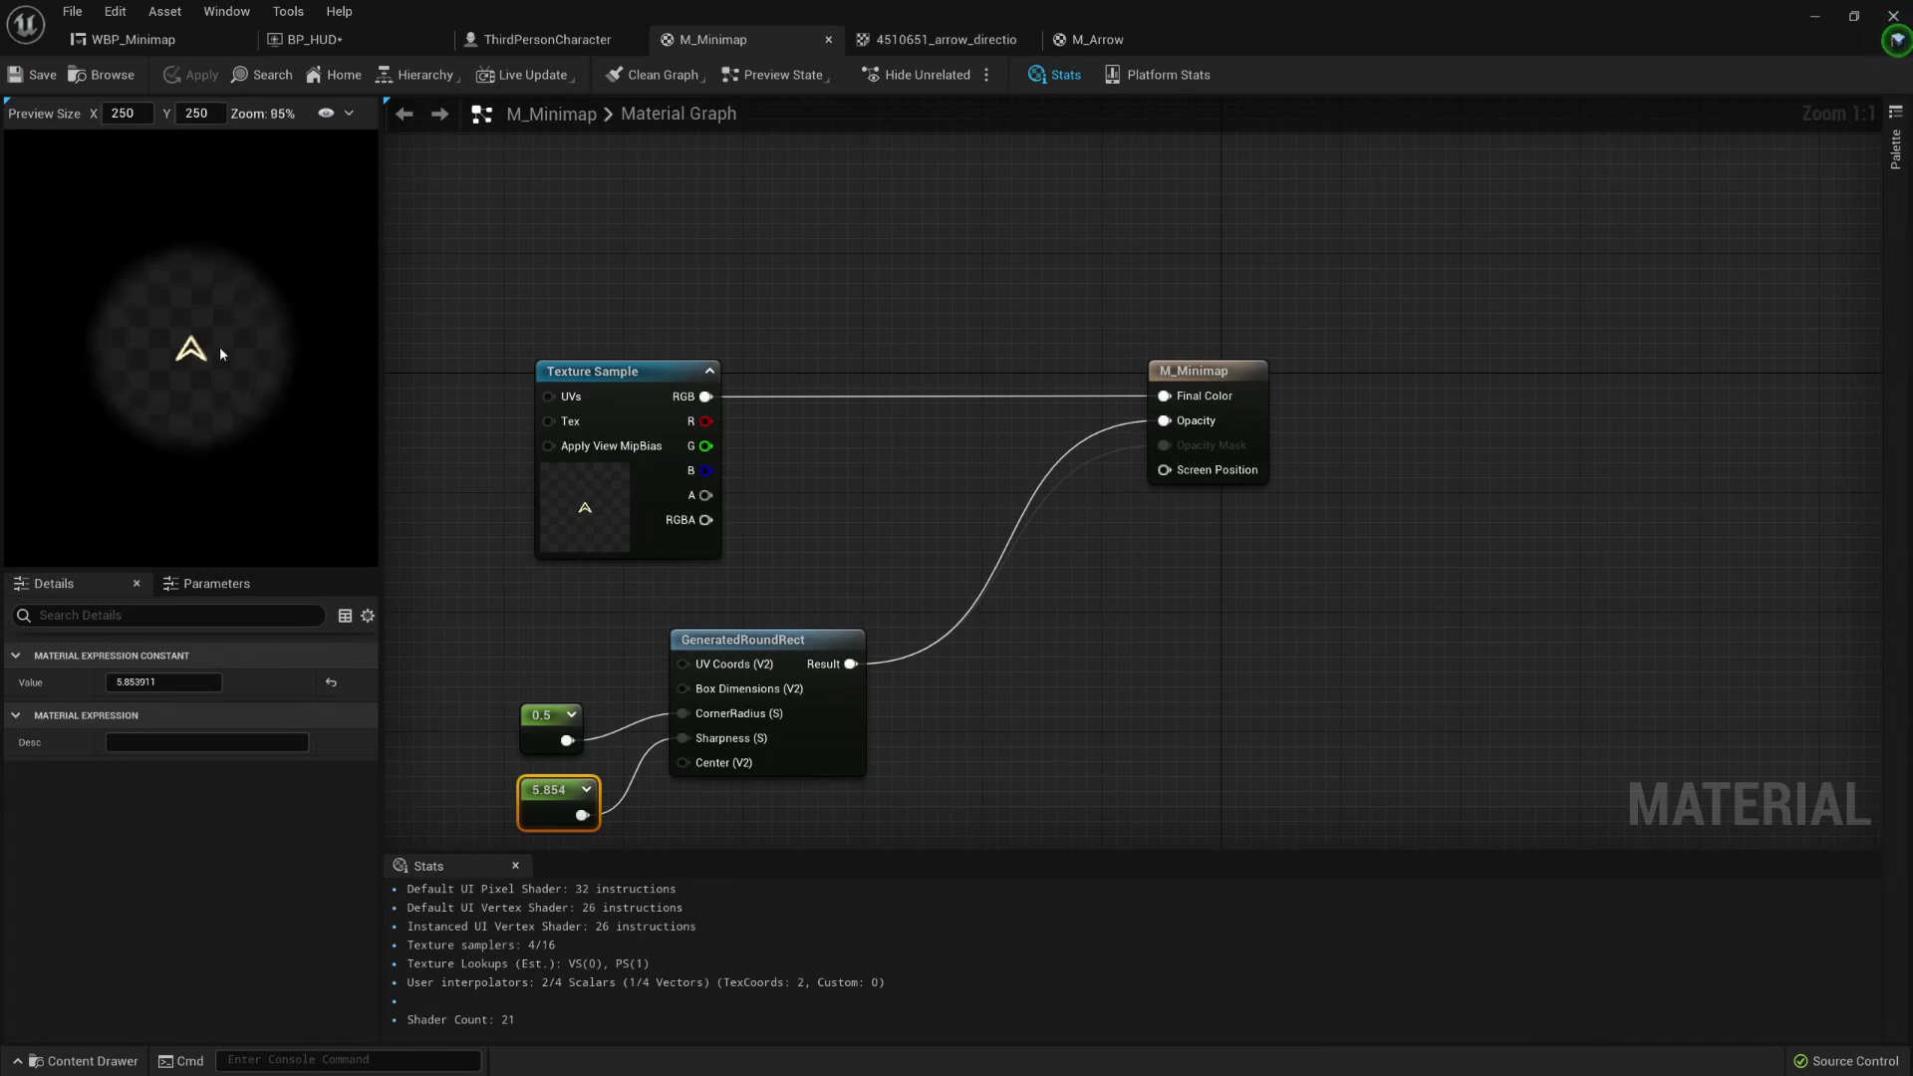
{"action": "scroll", "coordinate": [235, 351], "scroll_direction": "up", "scroll_amount": 5}
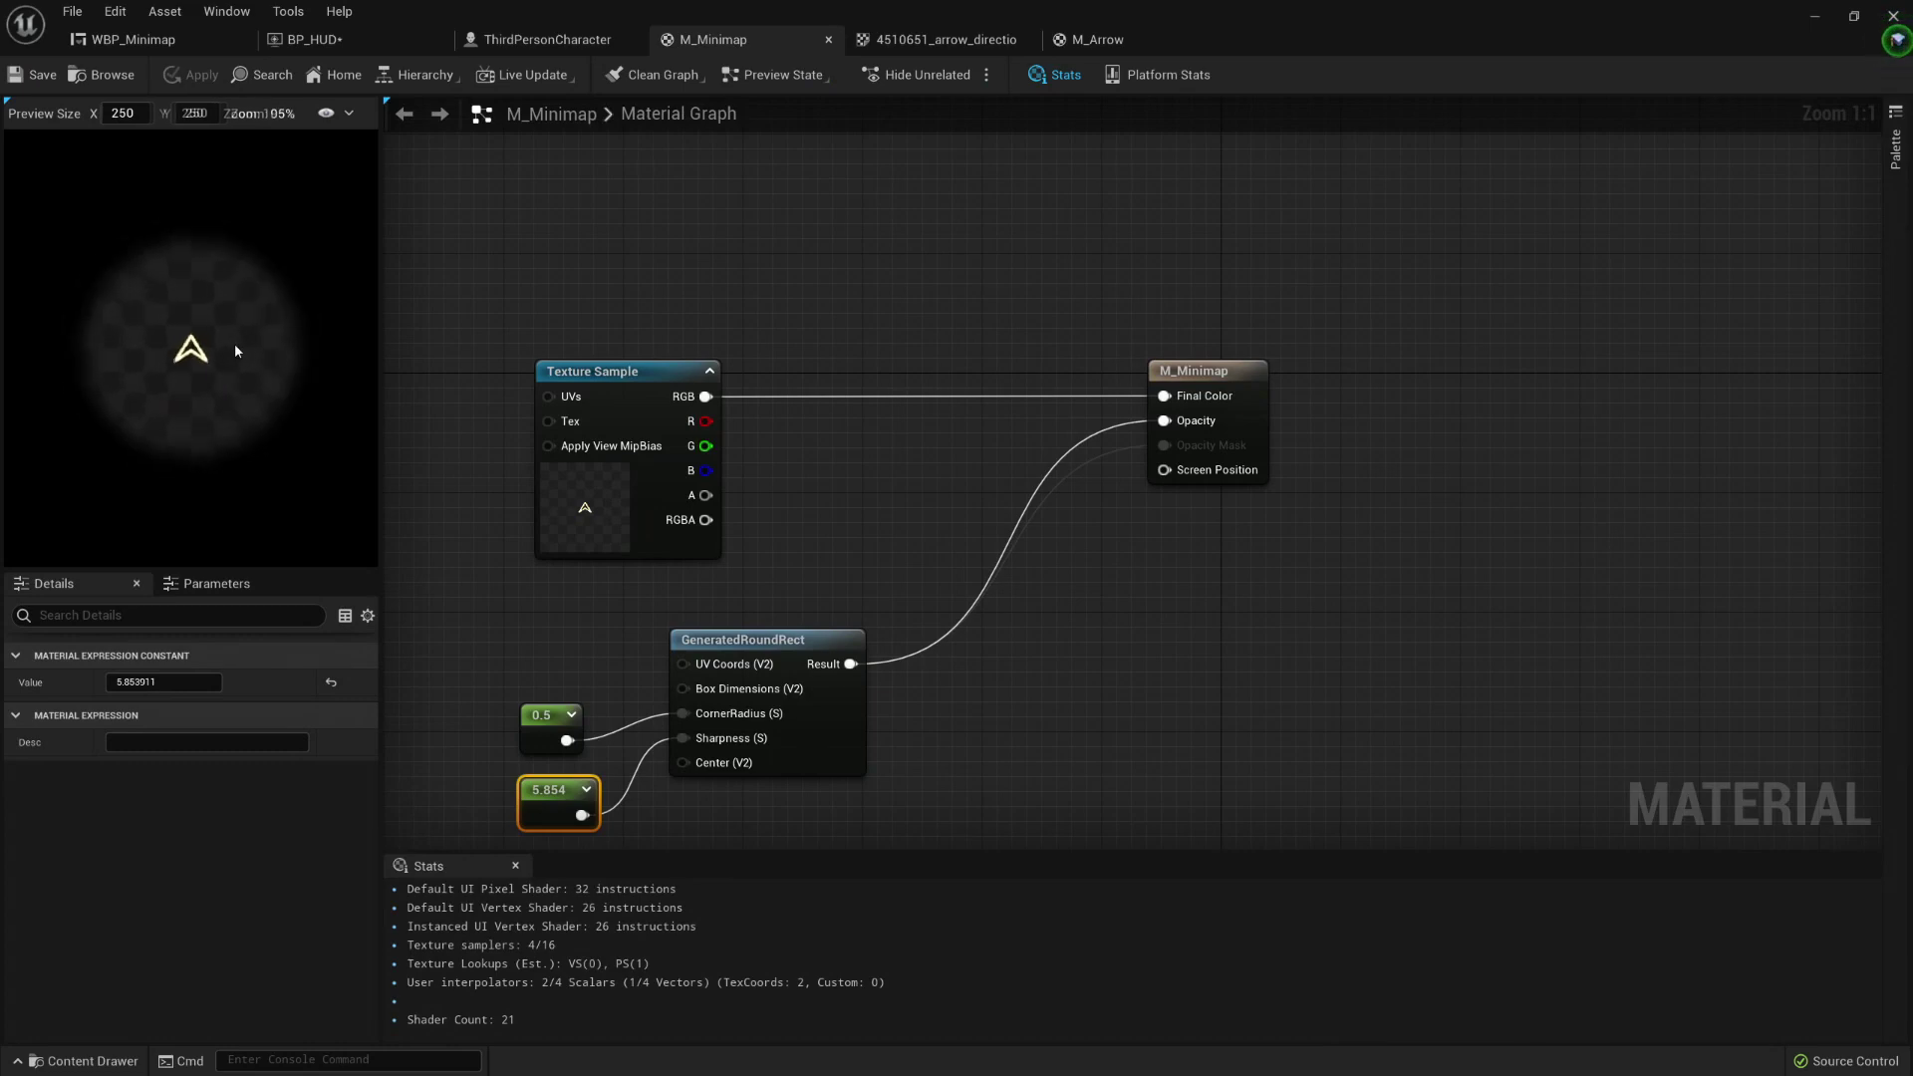
{"action": "scroll", "coordinate": [257, 328], "scroll_direction": "down", "scroll_amount": 2}
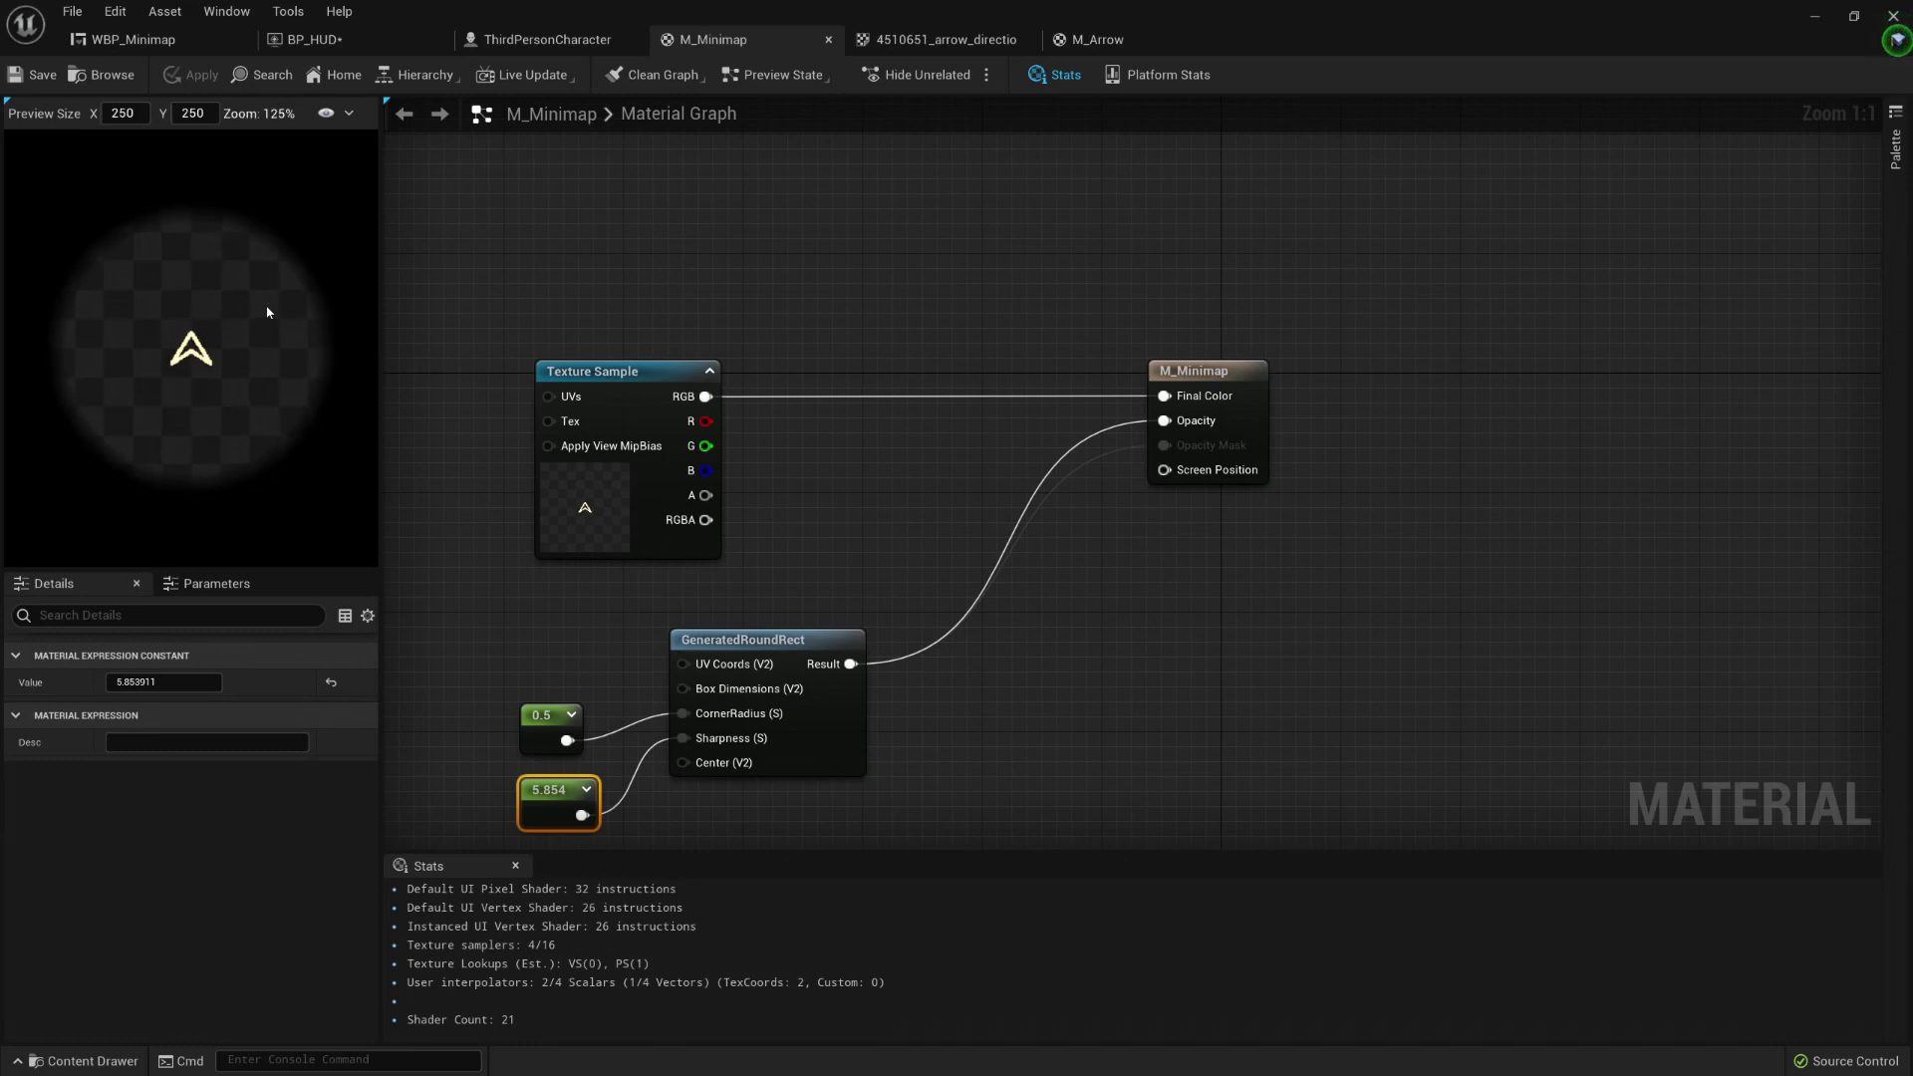